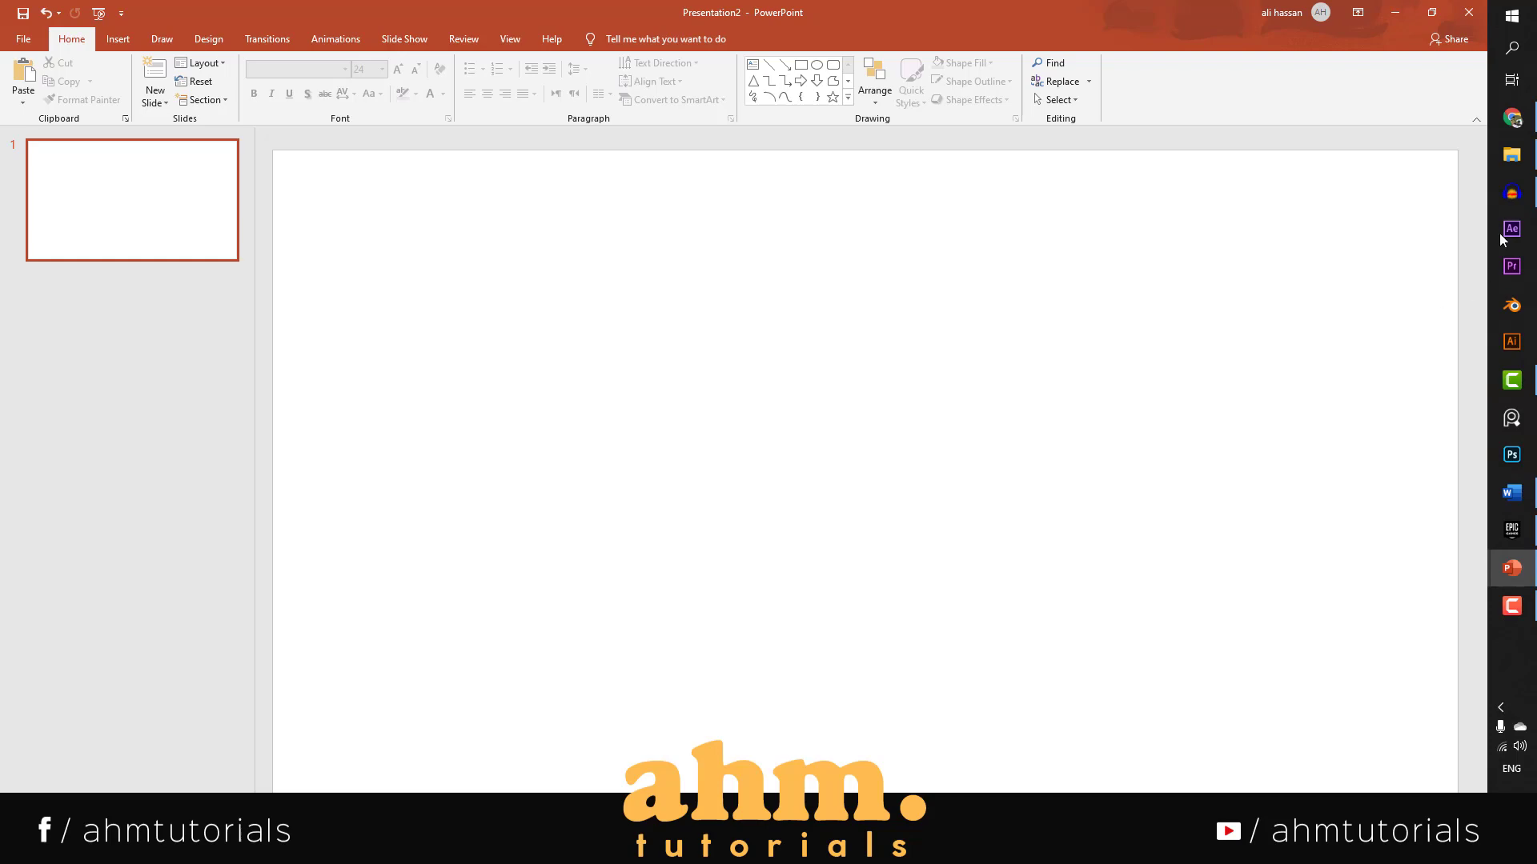
# Switch to Chrome and copy a Lightshot capture of the first palette on the Coolors trending page.
pyautogui.click(1512, 118)
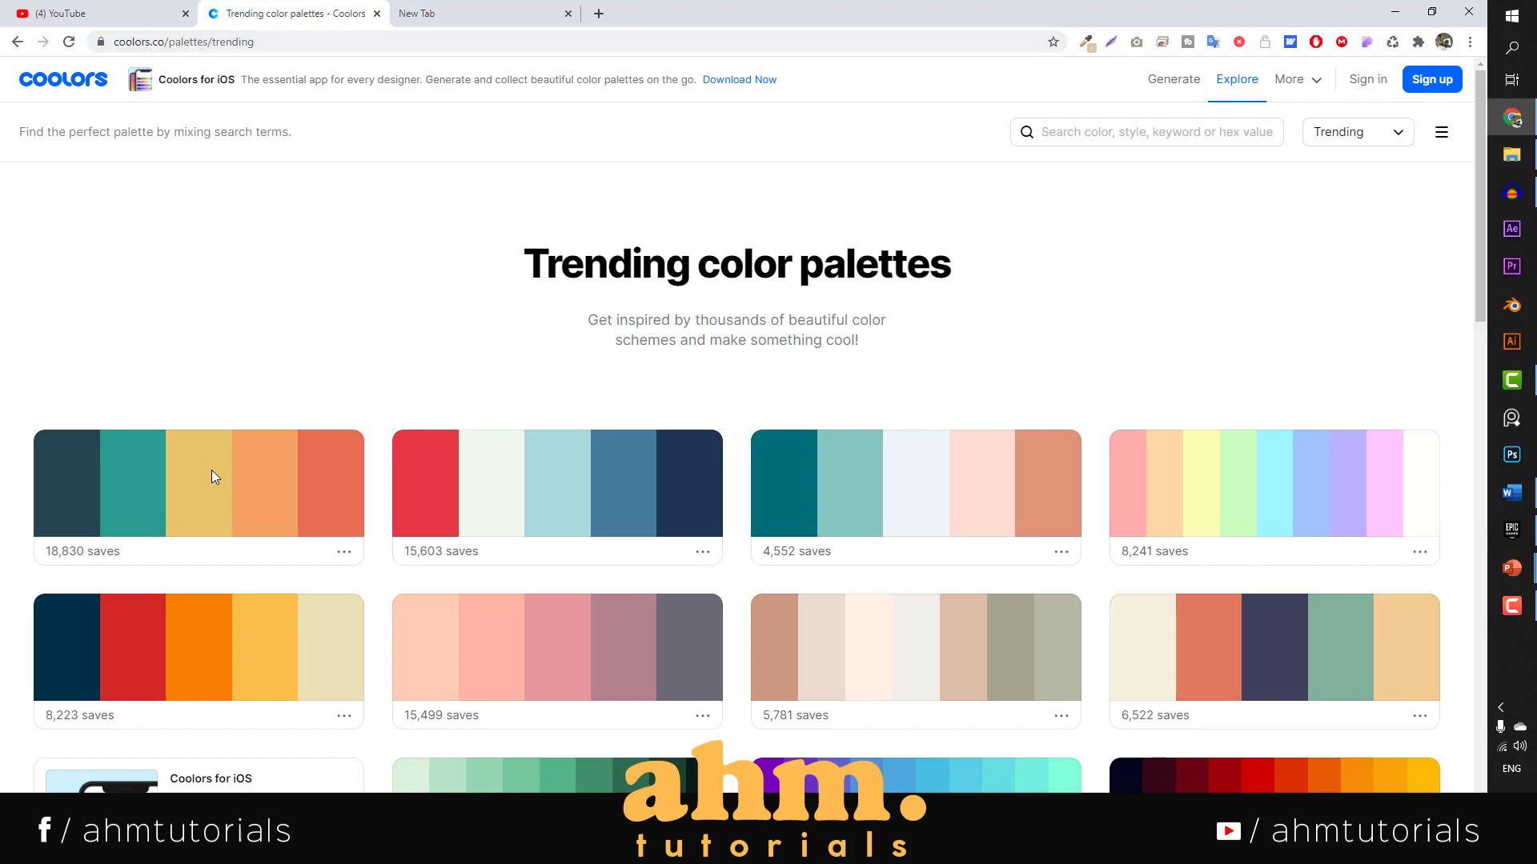
pyautogui.scroll(-1, 759, 481)
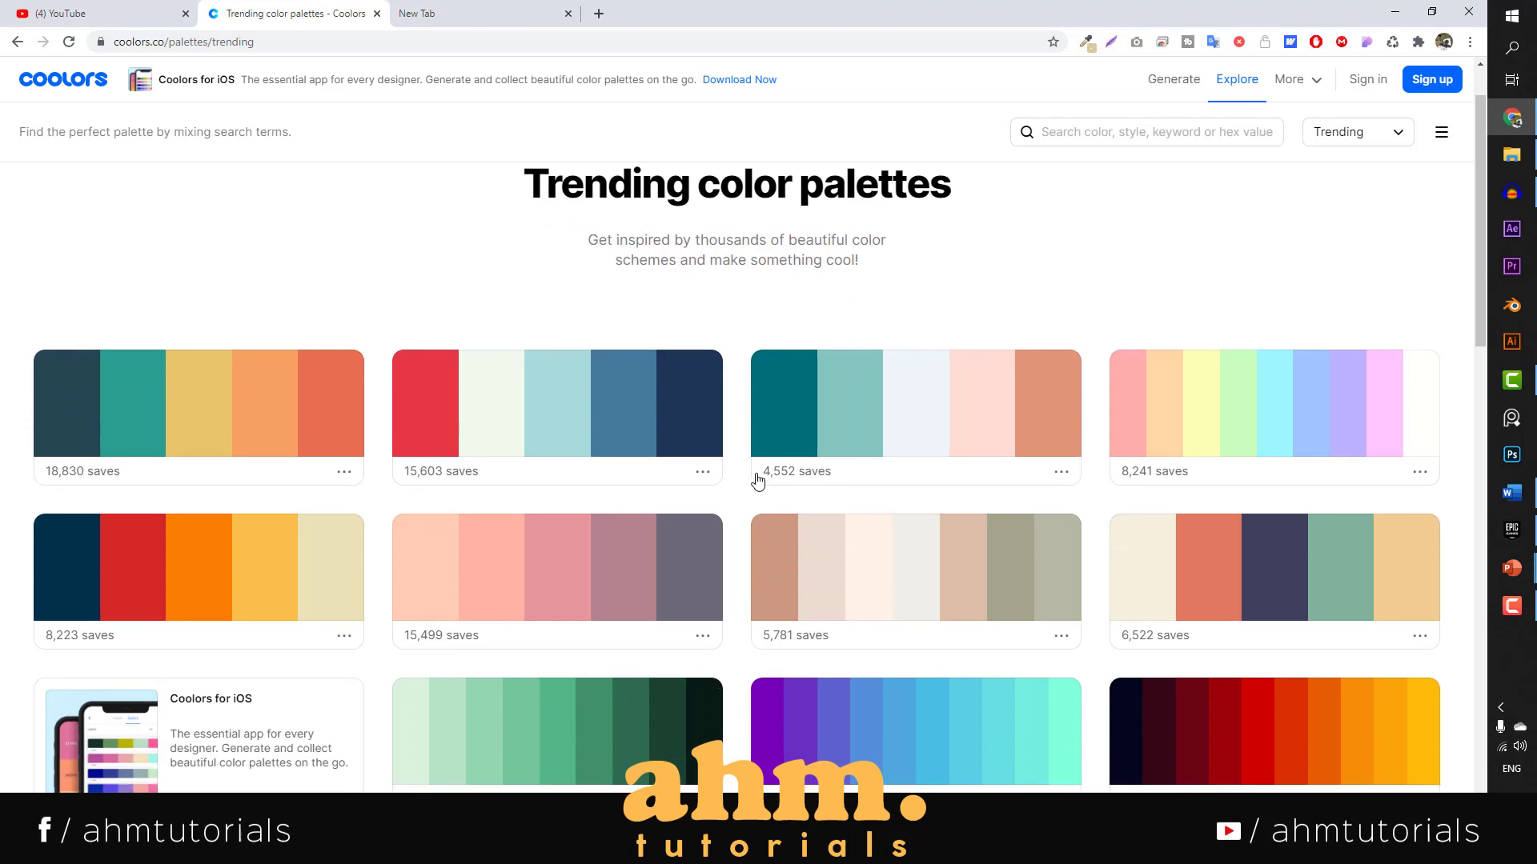
pyautogui.scroll(-1, 758, 479)
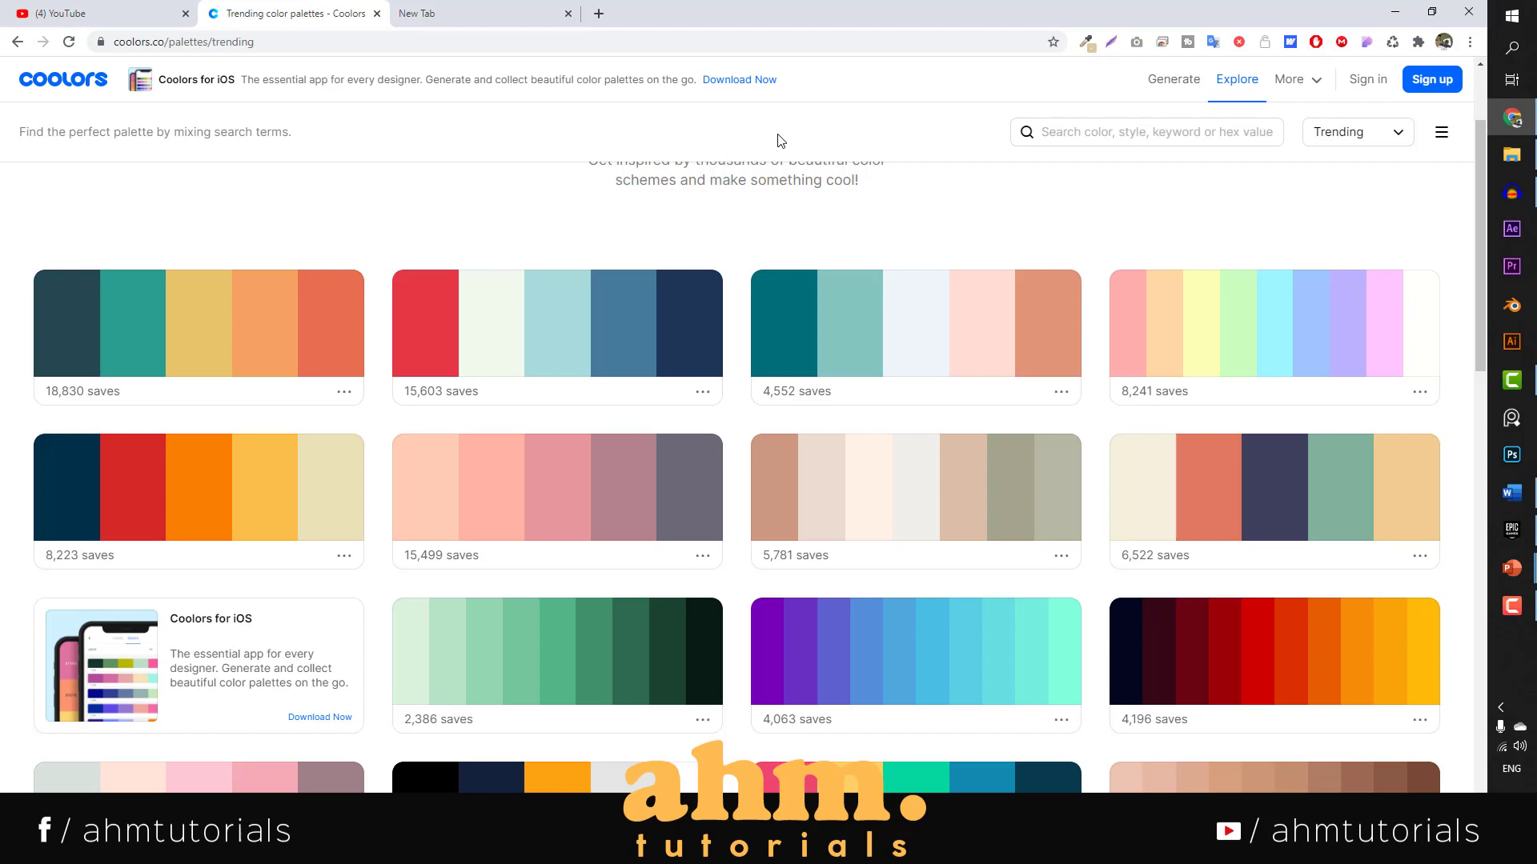
pyautogui.click(1118, 42)
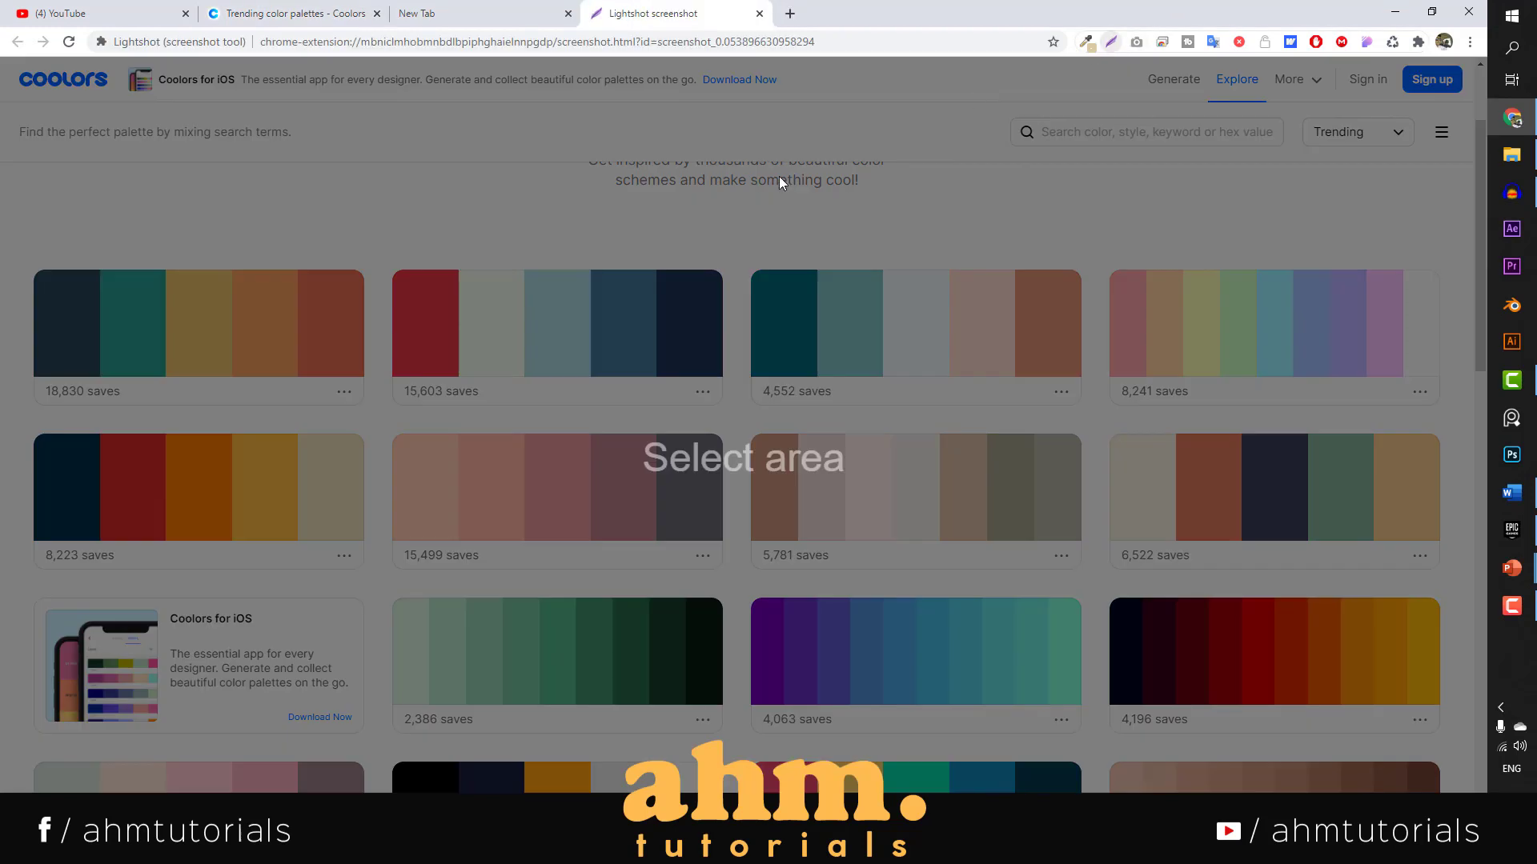
pyautogui.moveTo(22, 247); pyautogui.dragTo(379, 417)
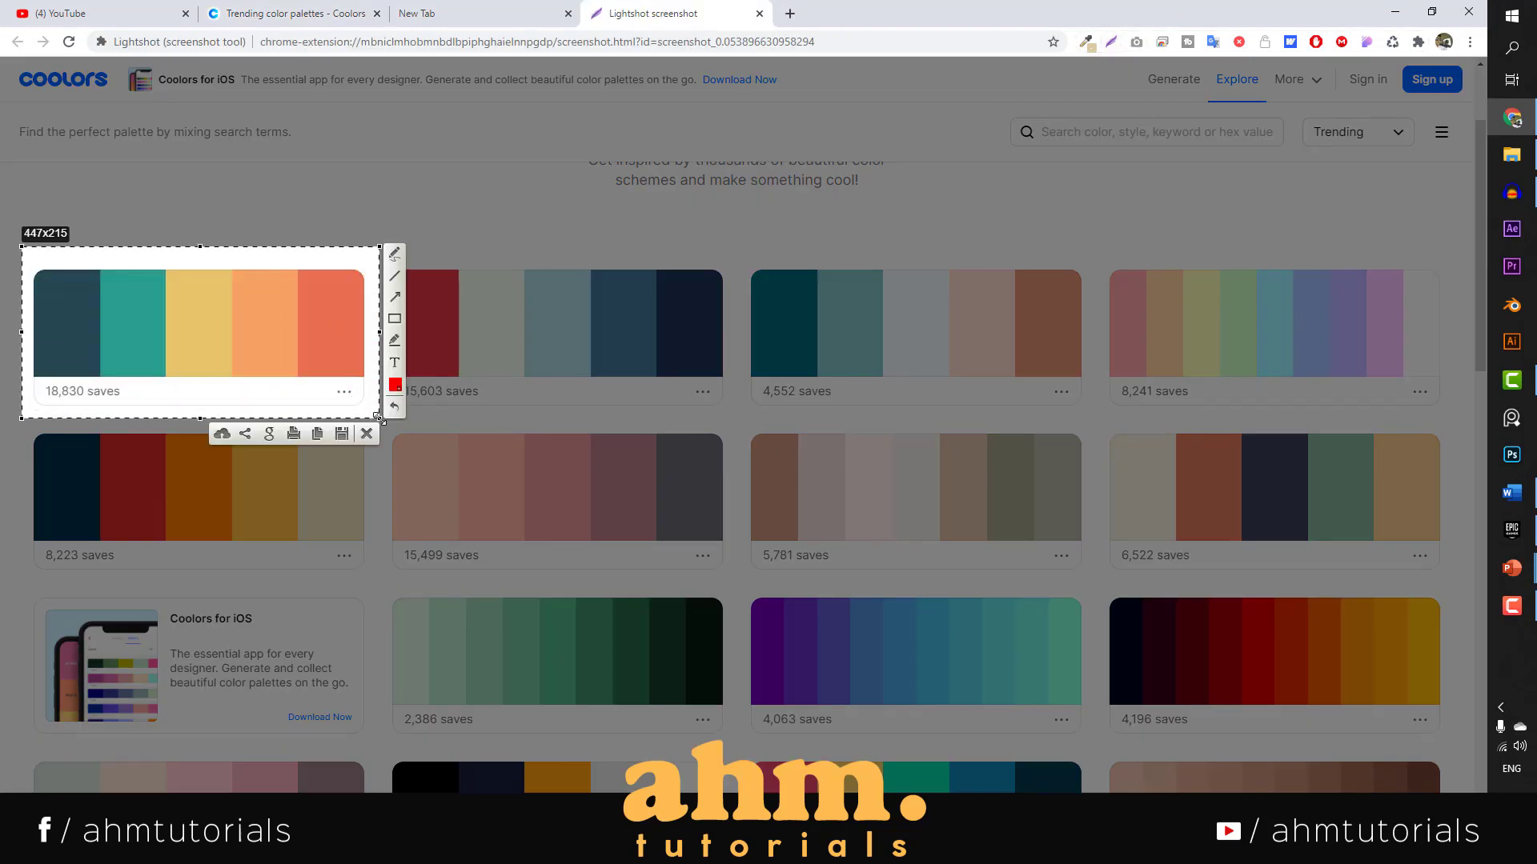
pyautogui.click(319, 437)
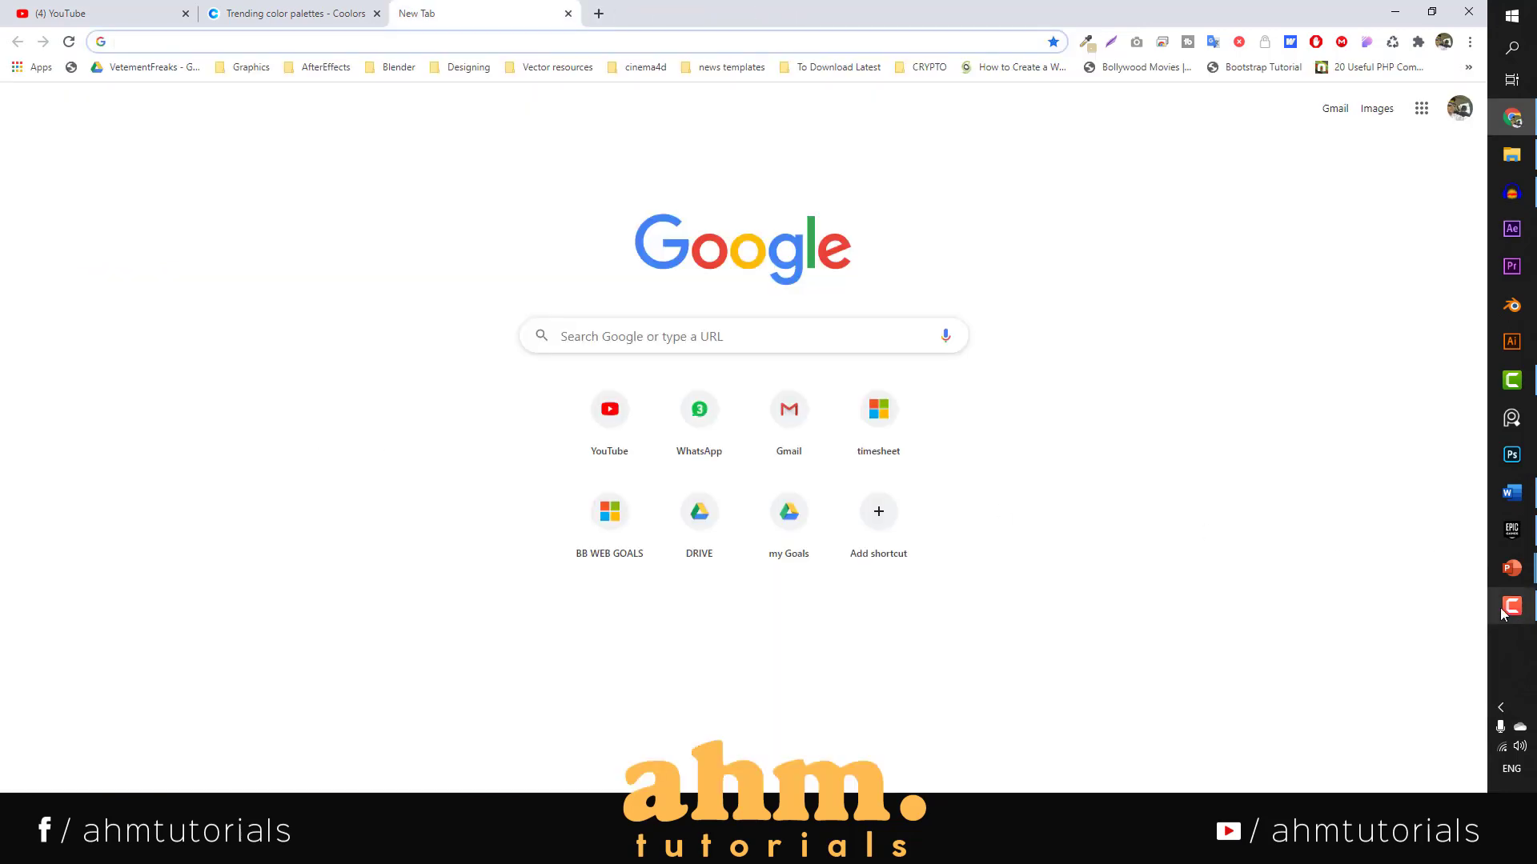
# Switch to the Presentation2 window in PowerPoint and paste the captured palette onto the blank slide.
pyautogui.click(1506, 570)
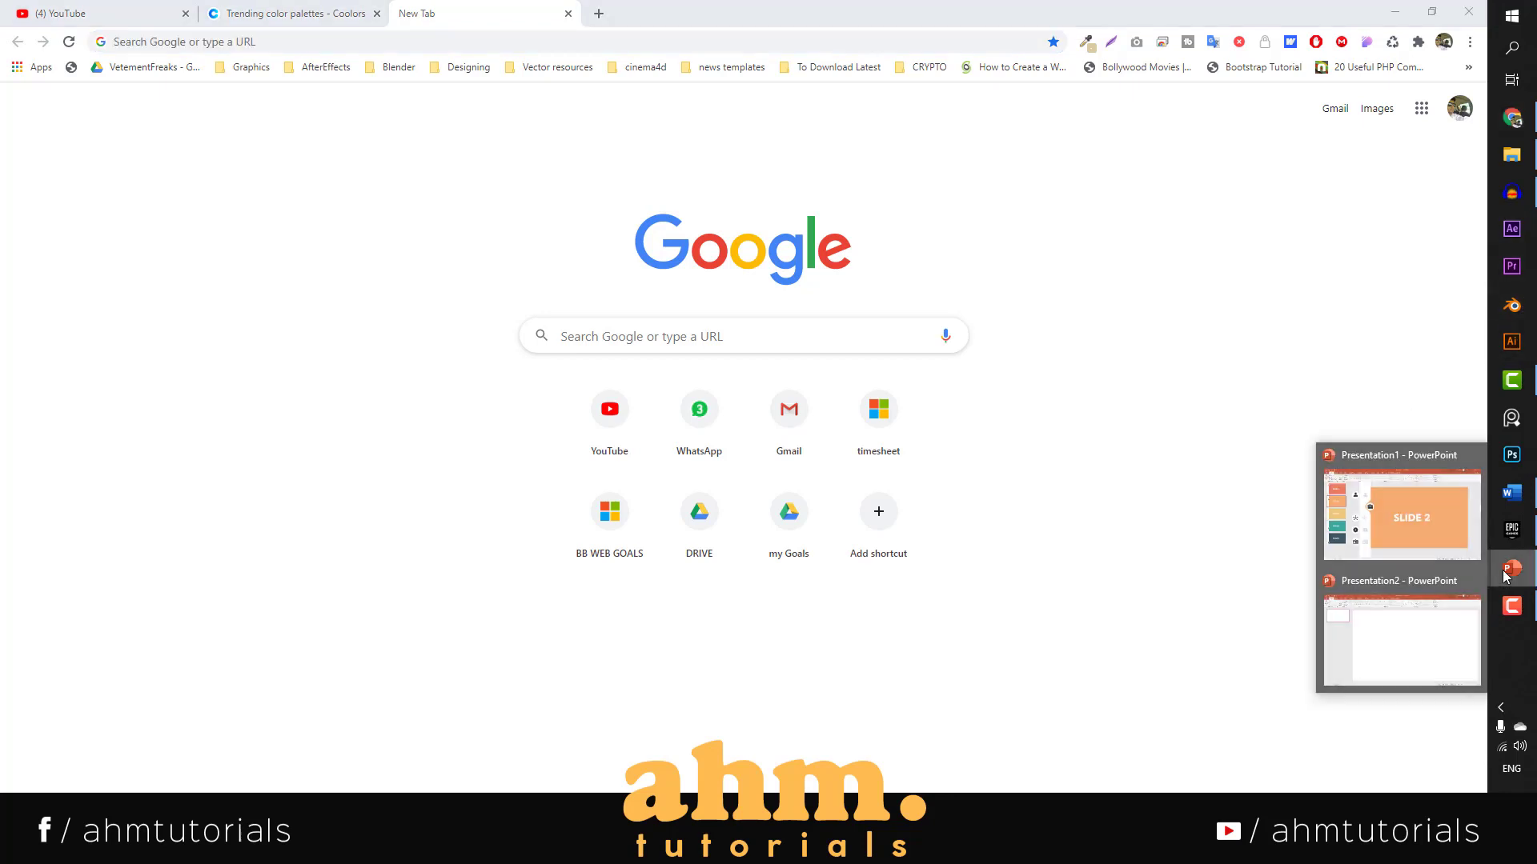
pyautogui.click(1445, 609)
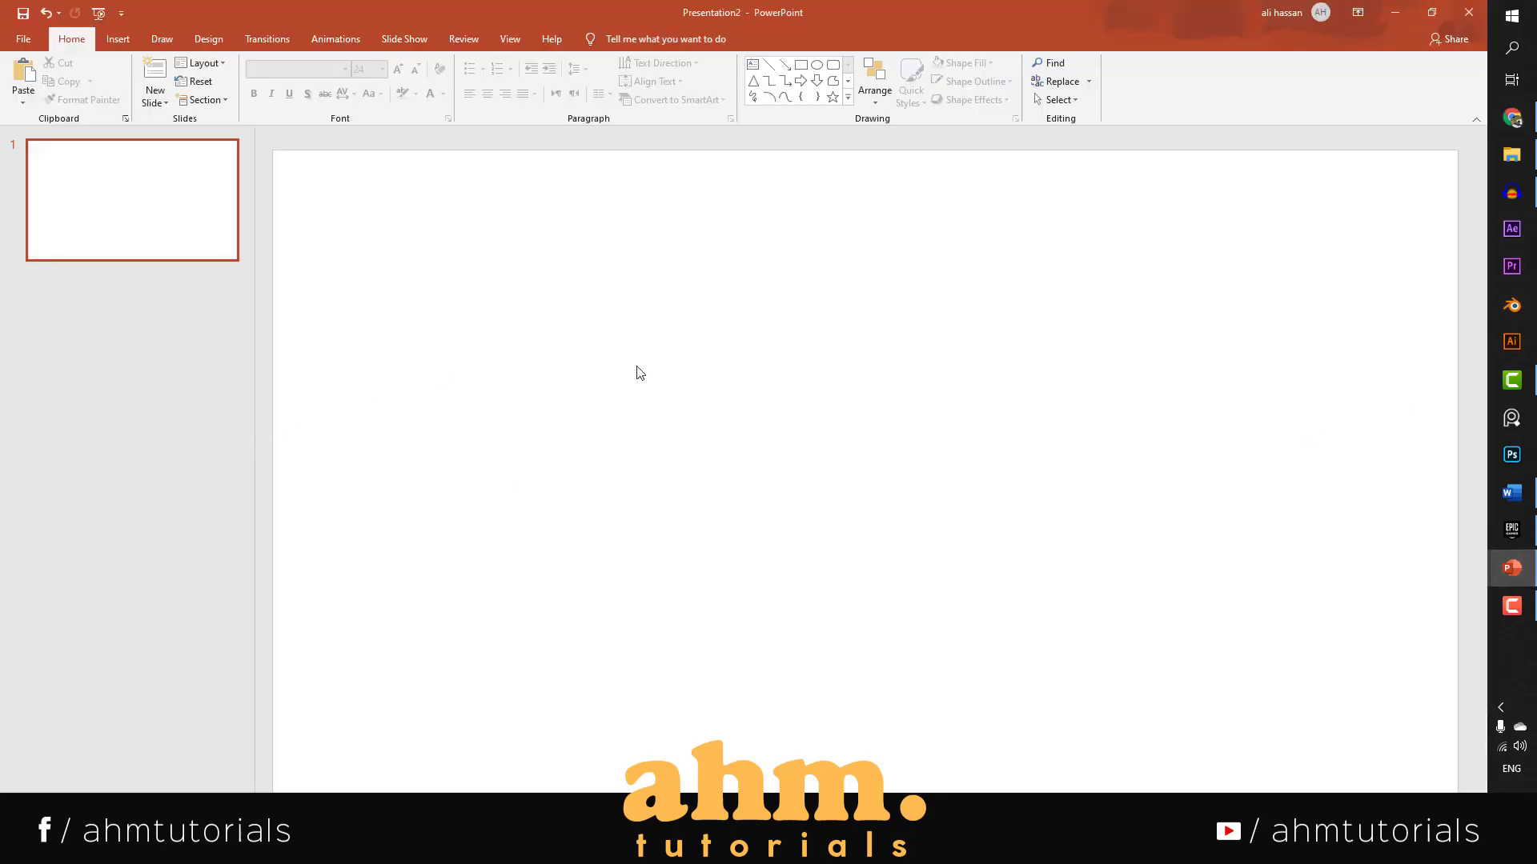
pyautogui.hotkey('ctrl', 'v')
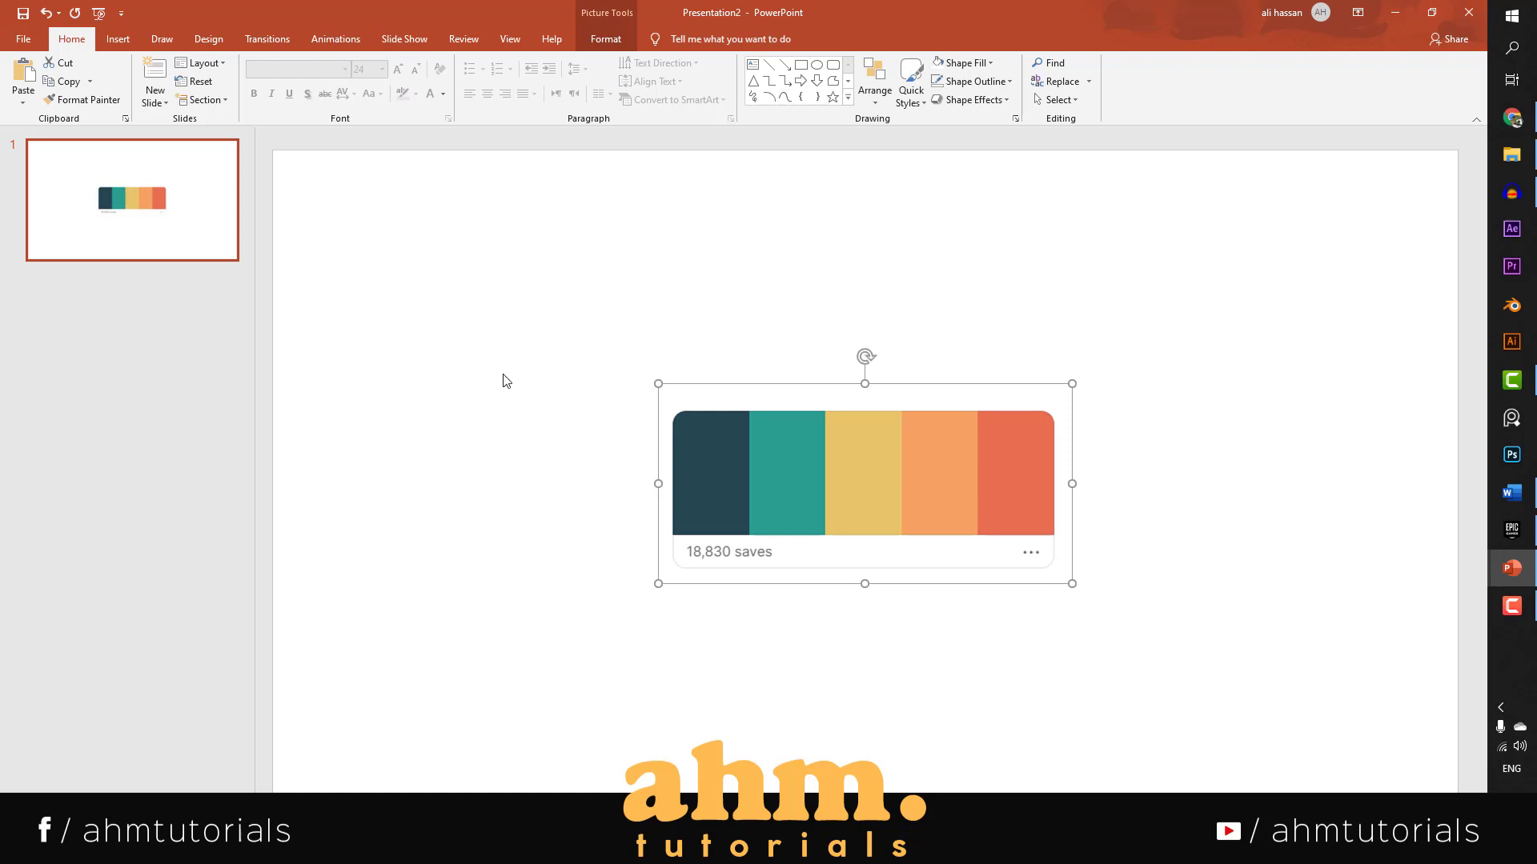
# Shrink the palette picture and move it off the slide, just above its upper edge.
pyautogui.scroll(-5, 517, 377)
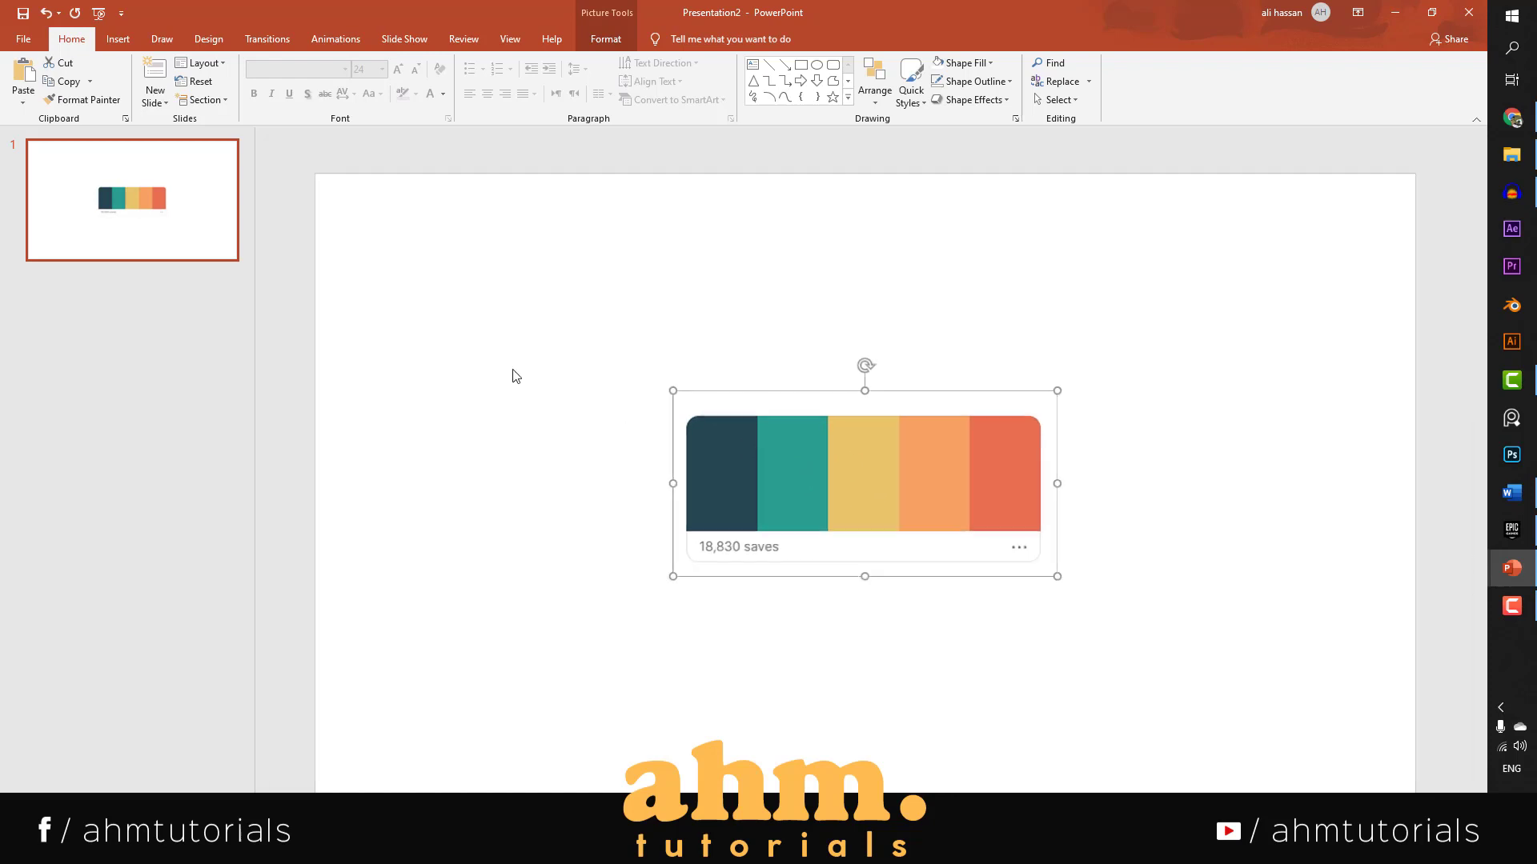
pyautogui.scroll(5, 517, 377)
pyautogui.scroll(-3, 516, 377)
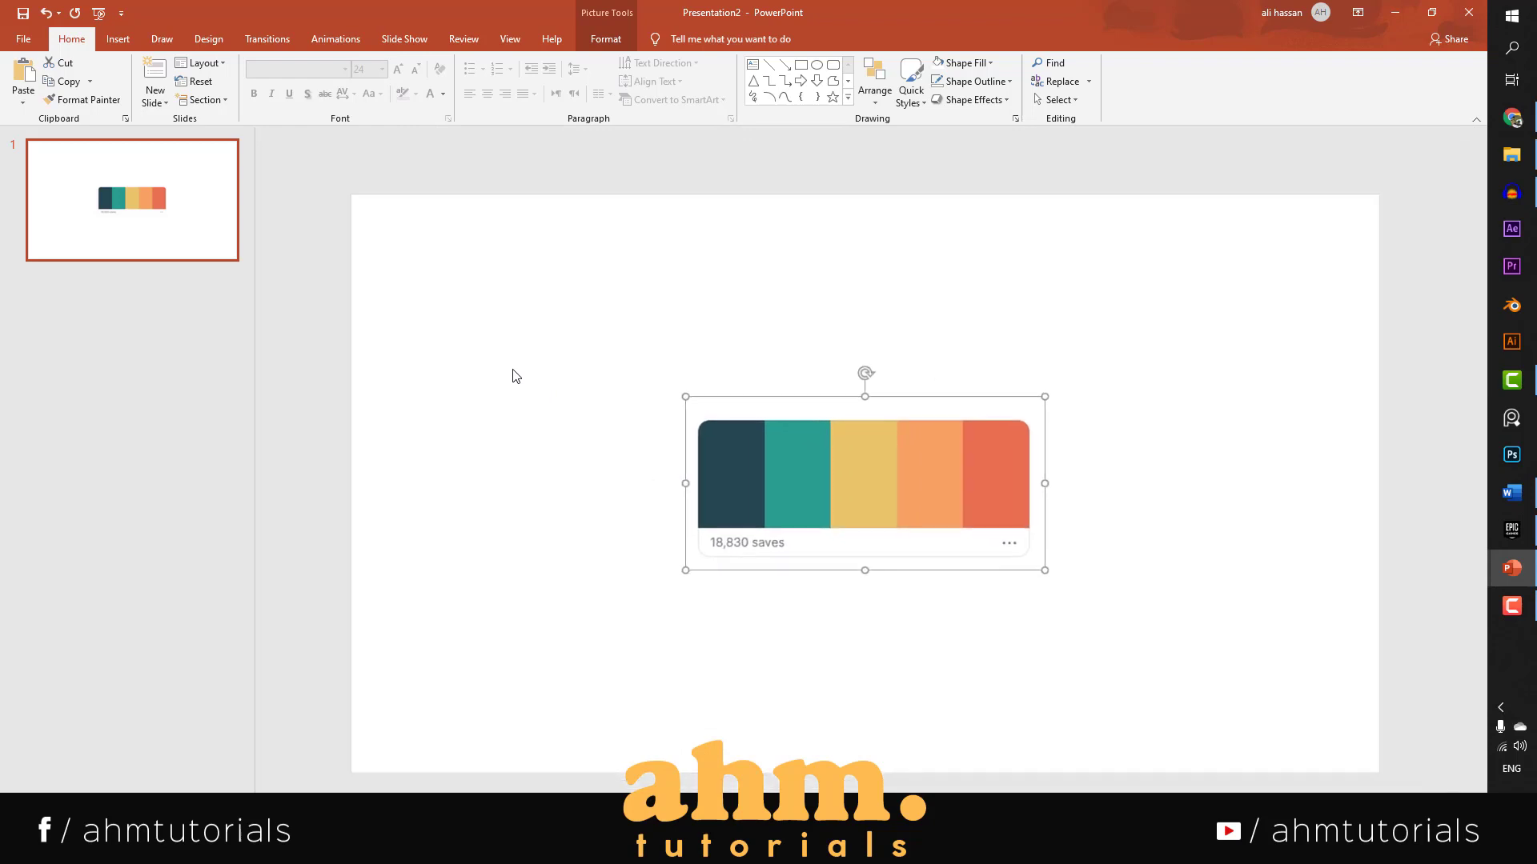
pyautogui.scroll(-2, 516, 377)
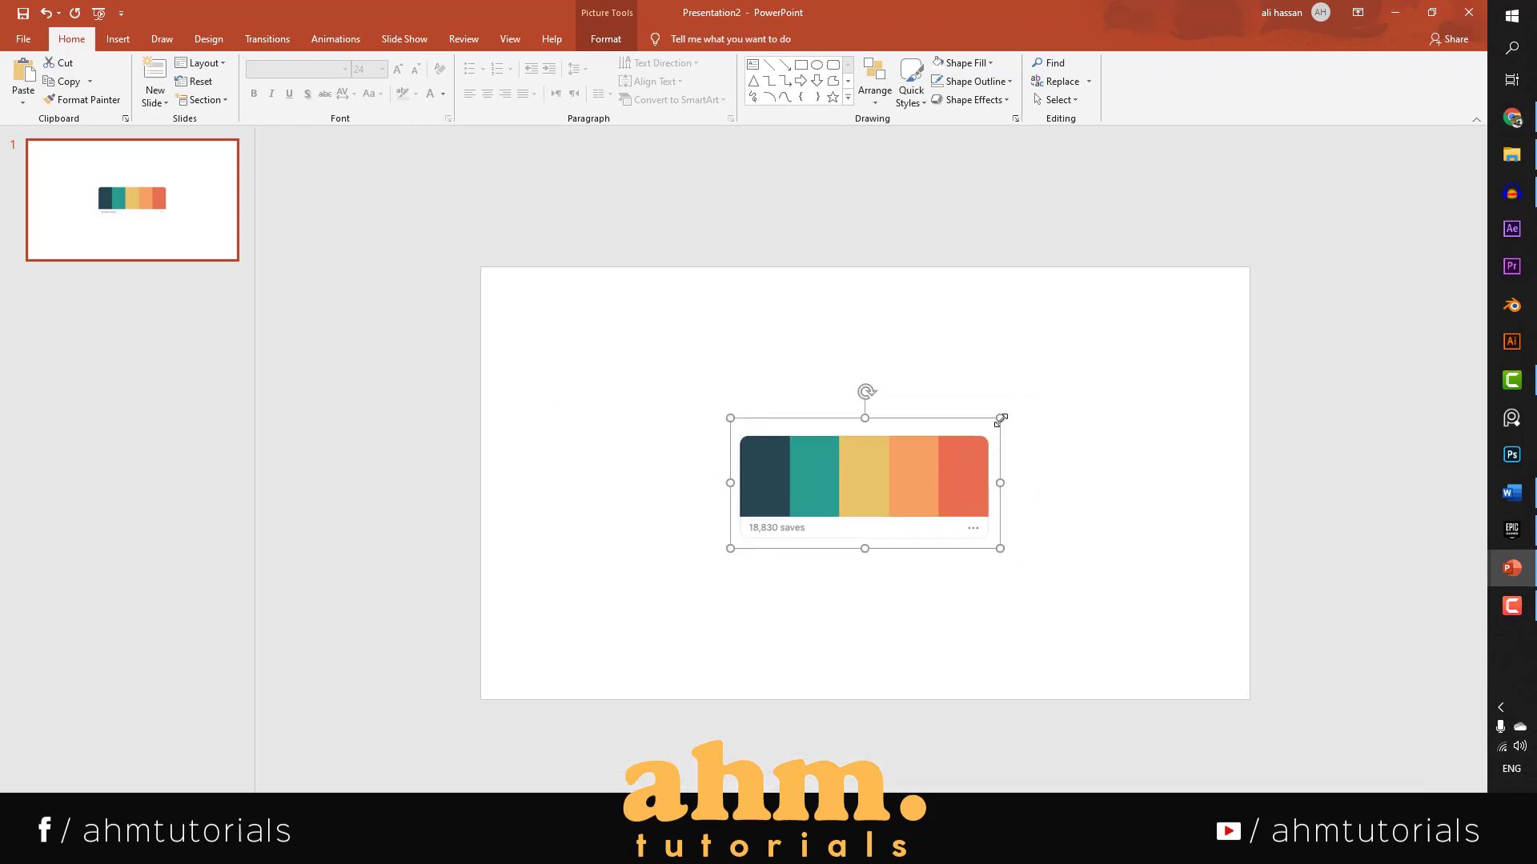
pyautogui.moveTo(1001, 419); pyautogui.dragTo(881, 485)
pyautogui.moveTo(792, 506); pyautogui.dragTo(814, 216)
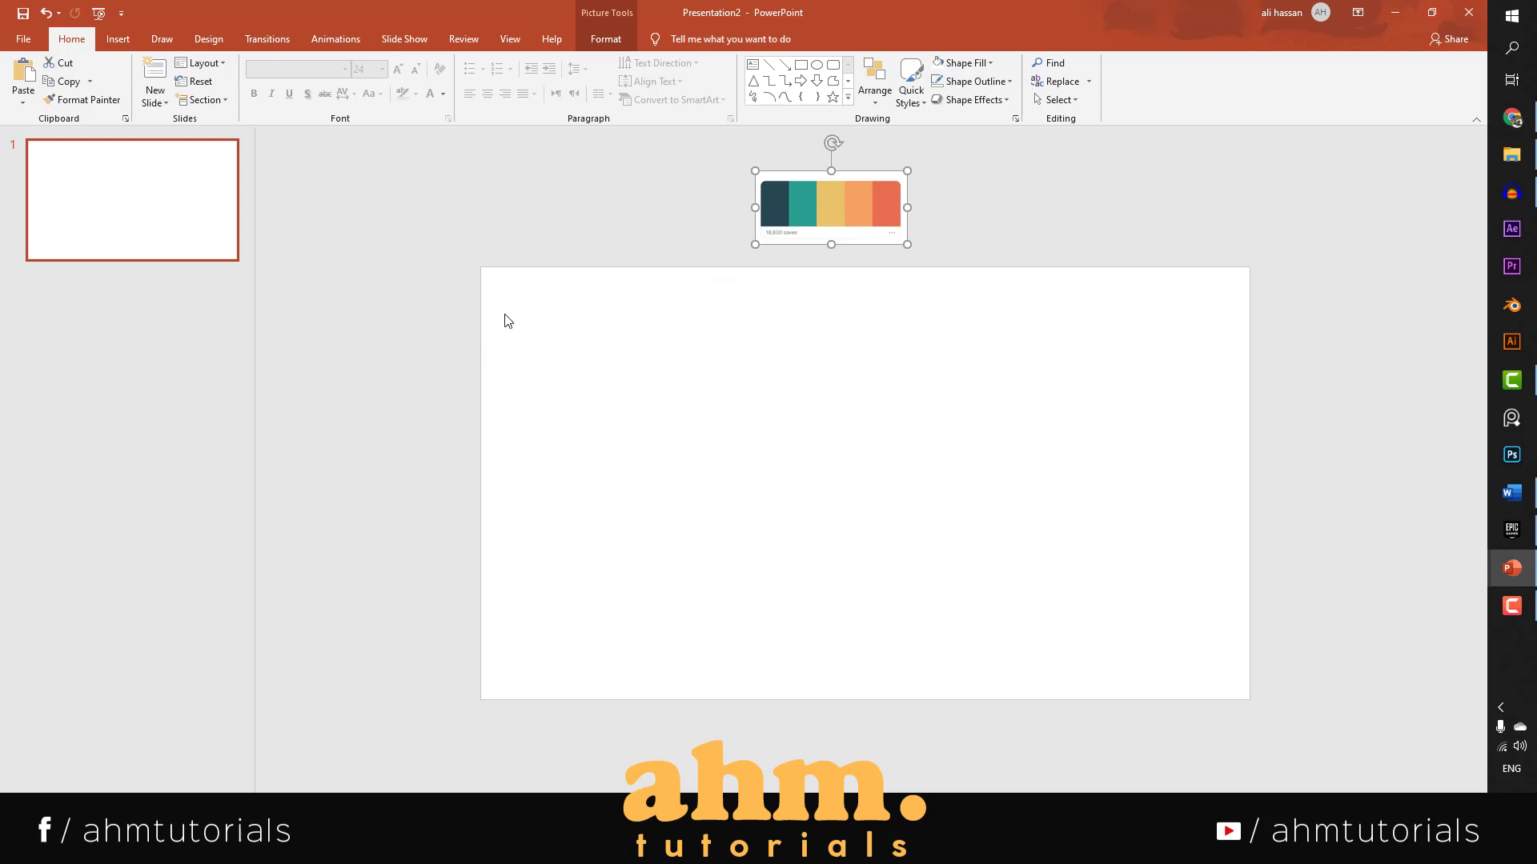
pyautogui.click(578, 349)
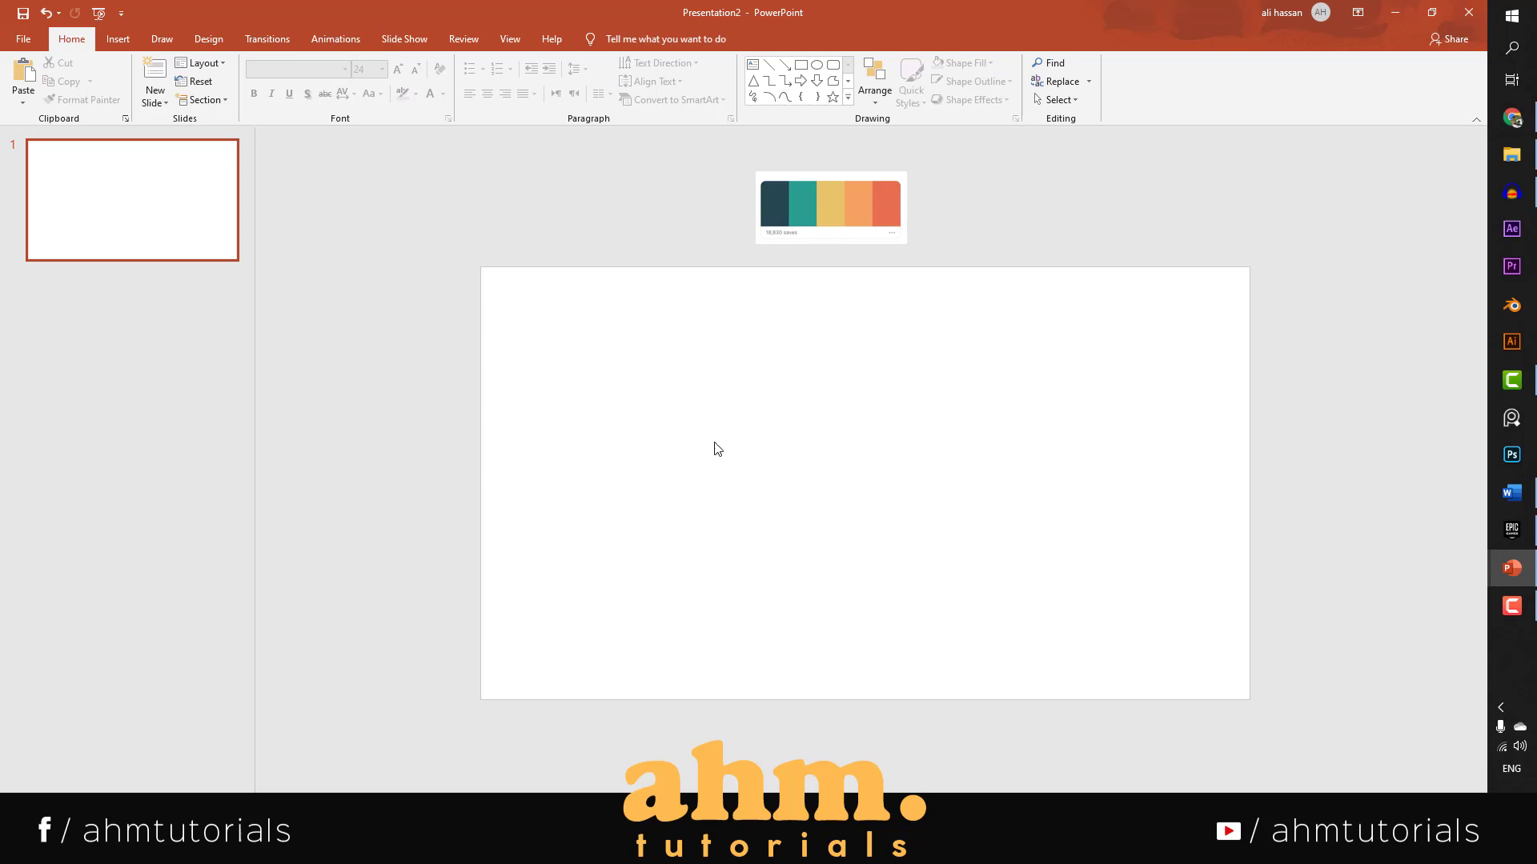
# Give slide 1 a solid background in the palette's coral red, sampled with the Eyedropper.
pyautogui.rightClick(684, 392)
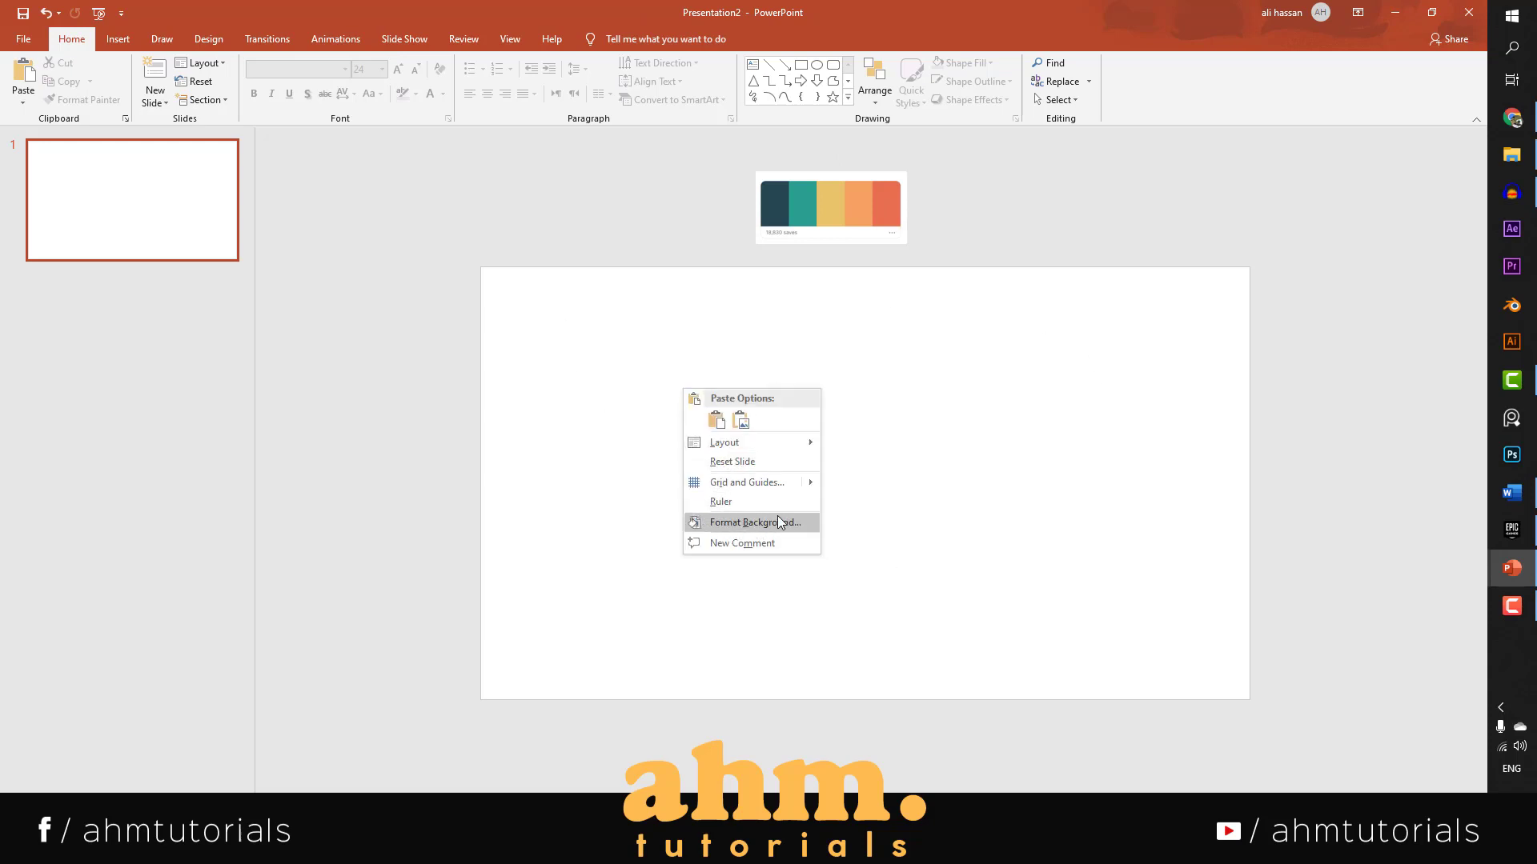
pyautogui.click(755, 522)
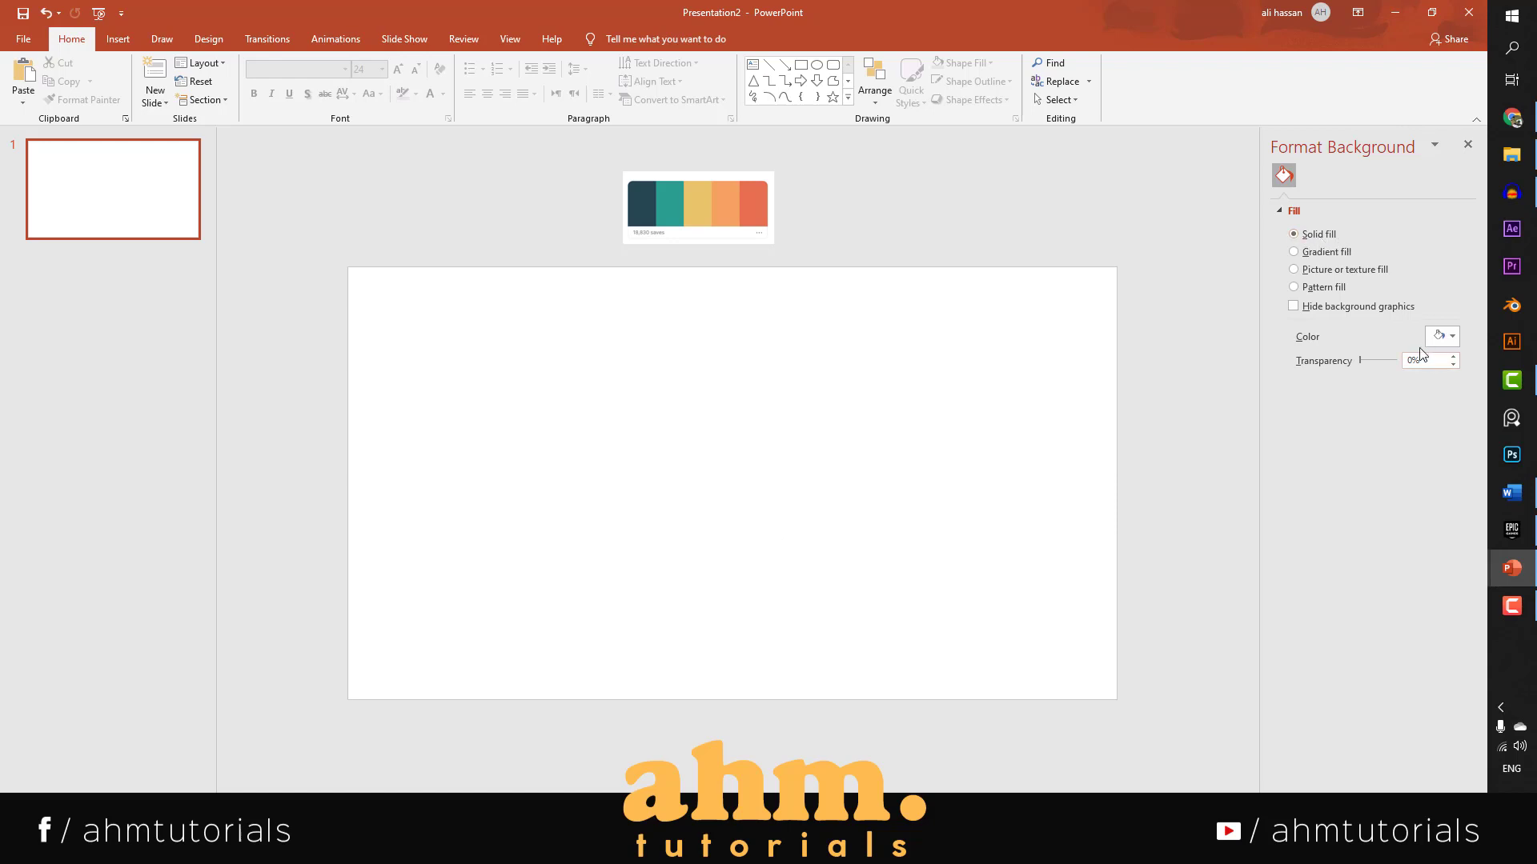
pyautogui.click(1453, 338)
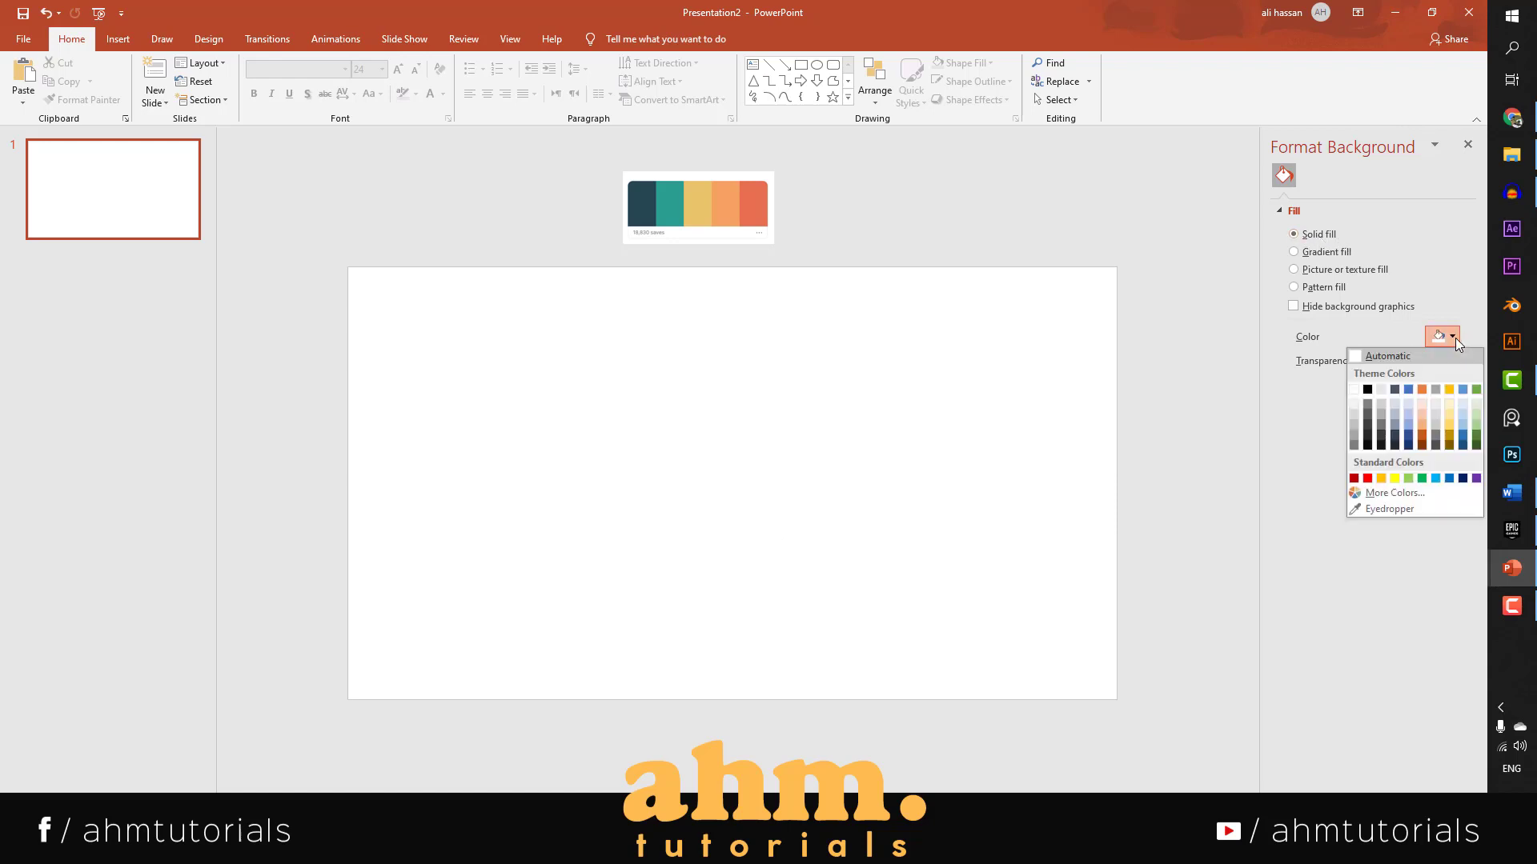
pyautogui.click(1390, 507)
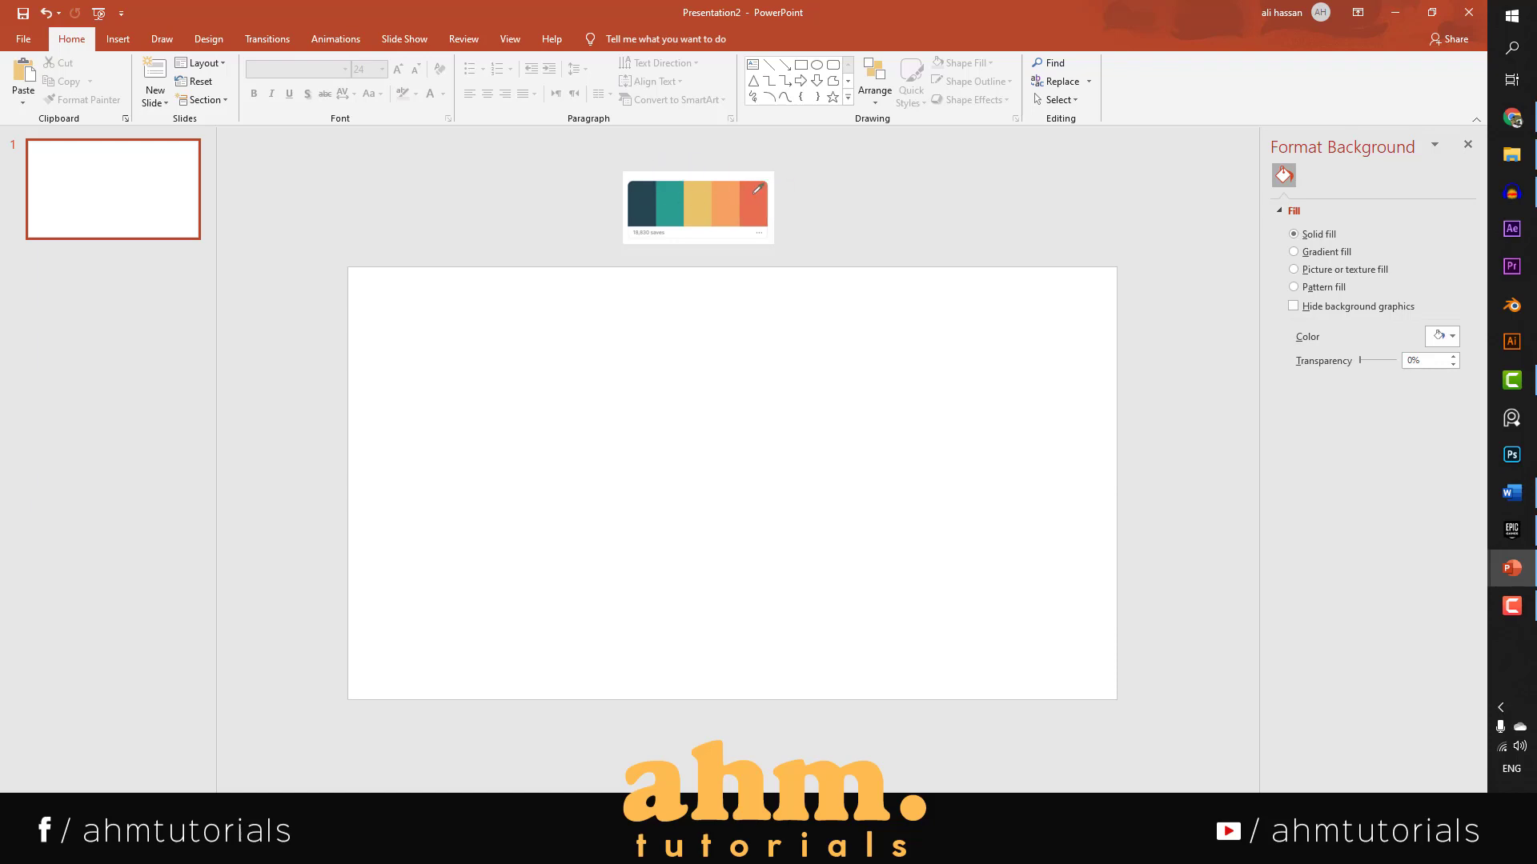
pyautogui.click(757, 189)
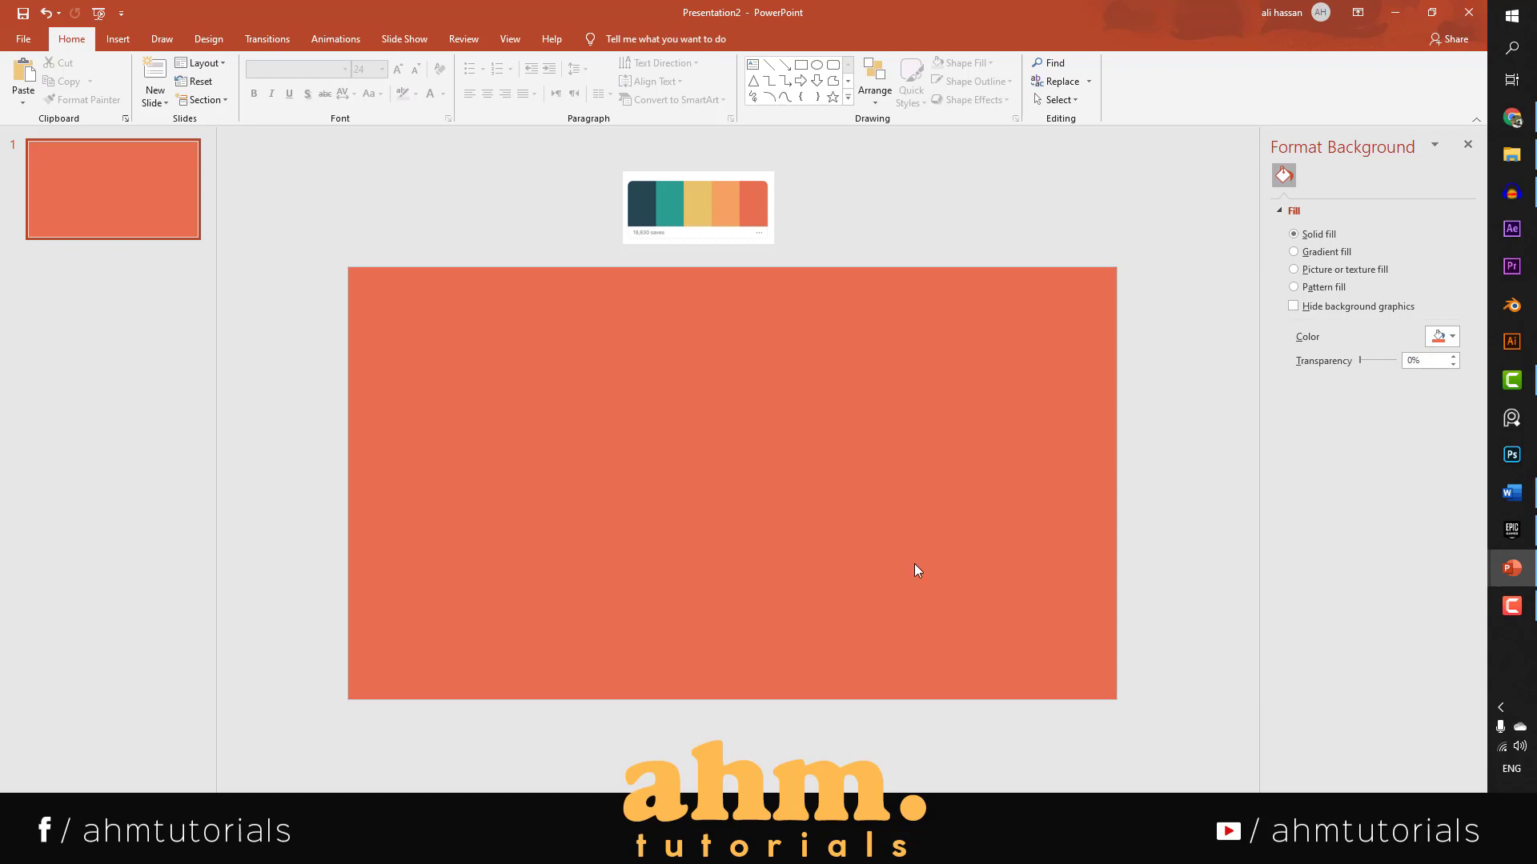
# Duplicate the coral slide four times to make five slides.
pyautogui.click(90, 198)
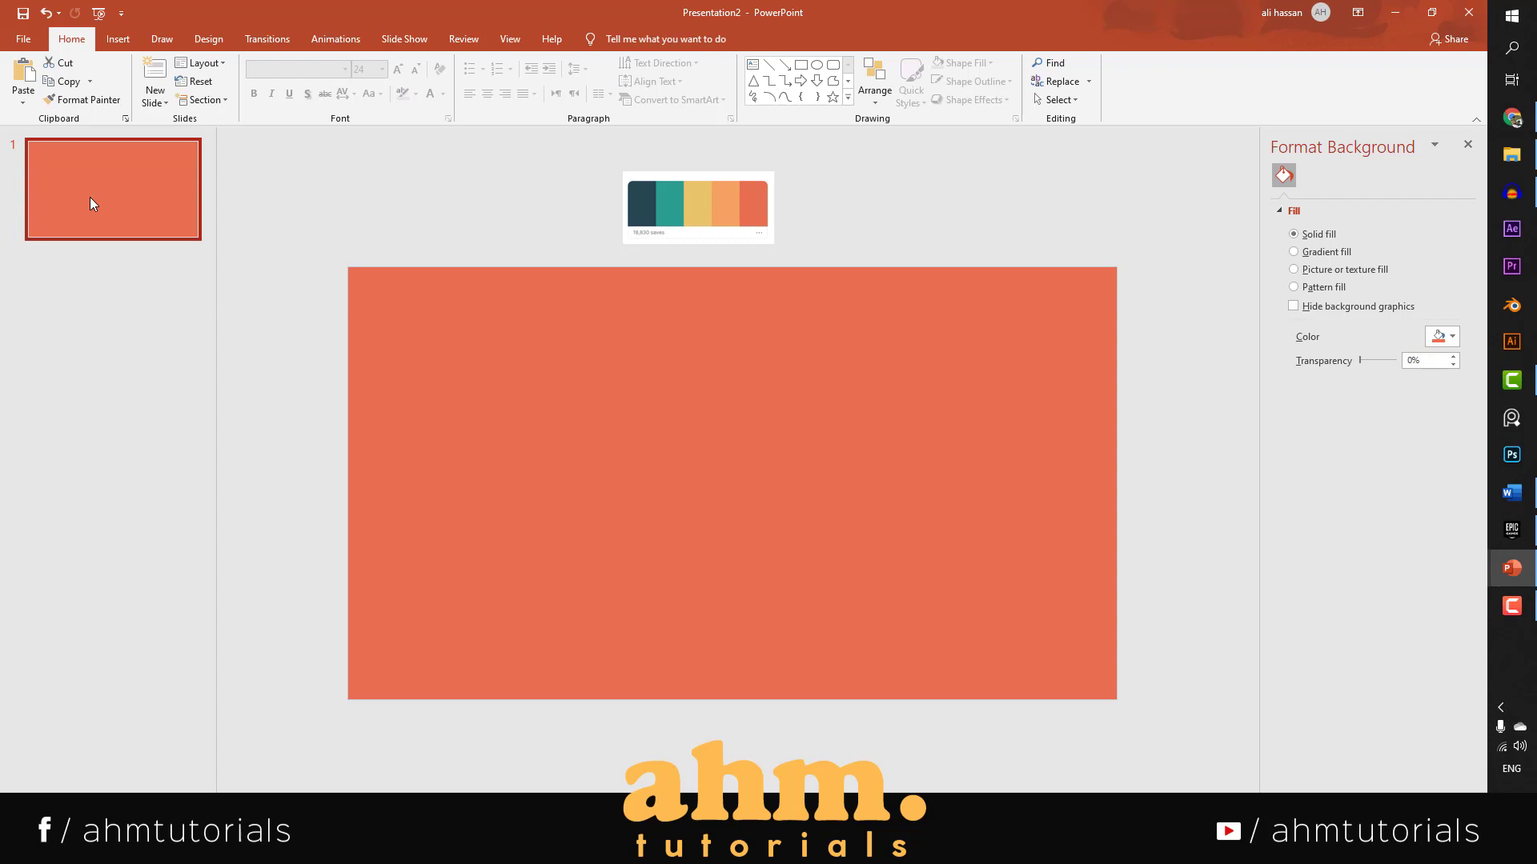
pyautogui.hotkey('ctrl', 'd')
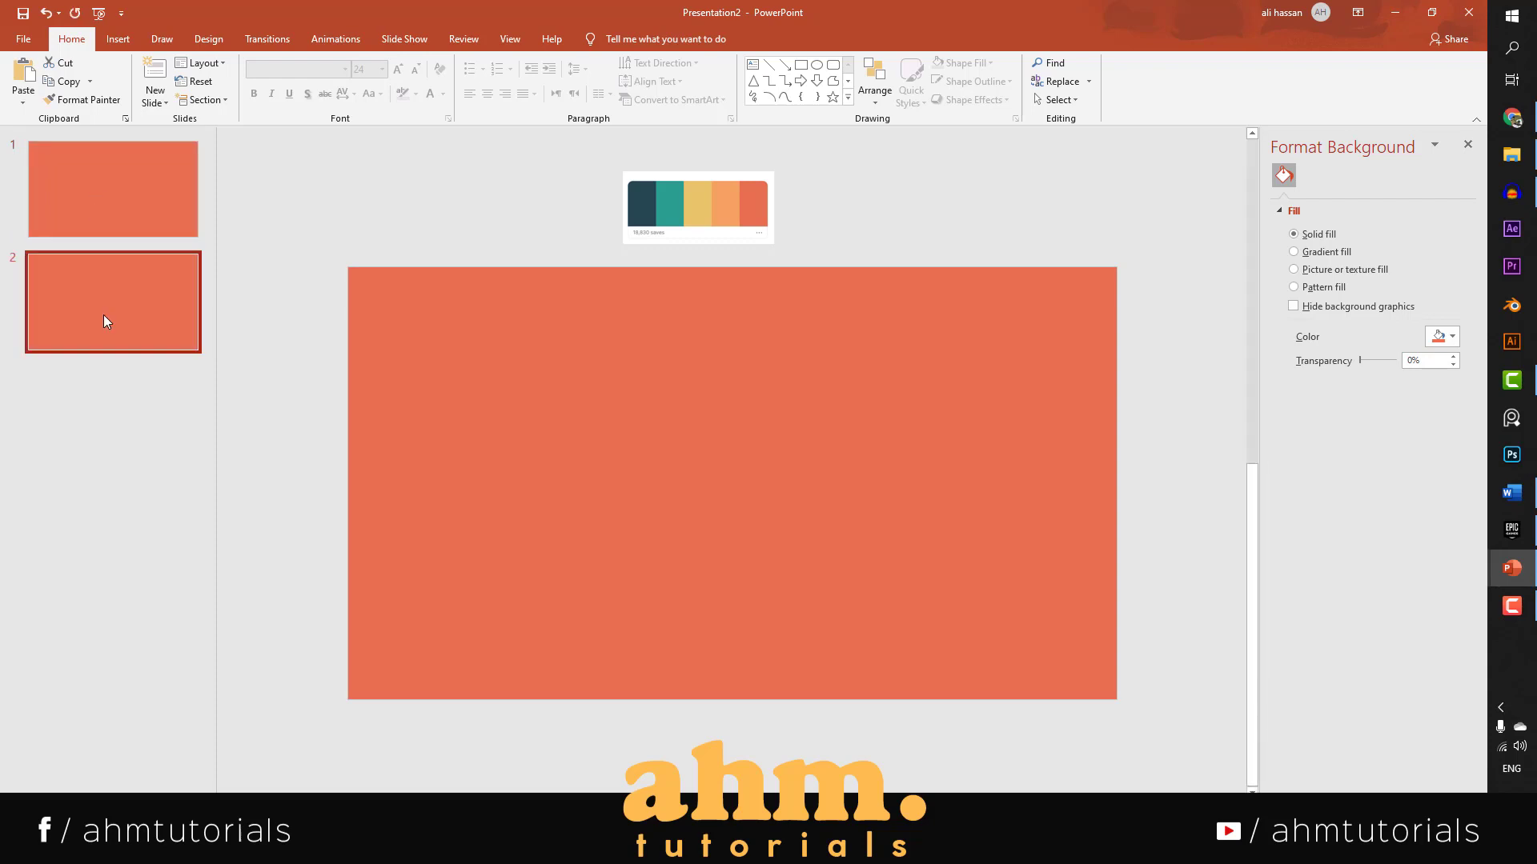
pyautogui.hotkey('ctrl', 'd')
pyautogui.hotkey('ctrl', 'd')
pyautogui.hotkey('ctrl', 'd')
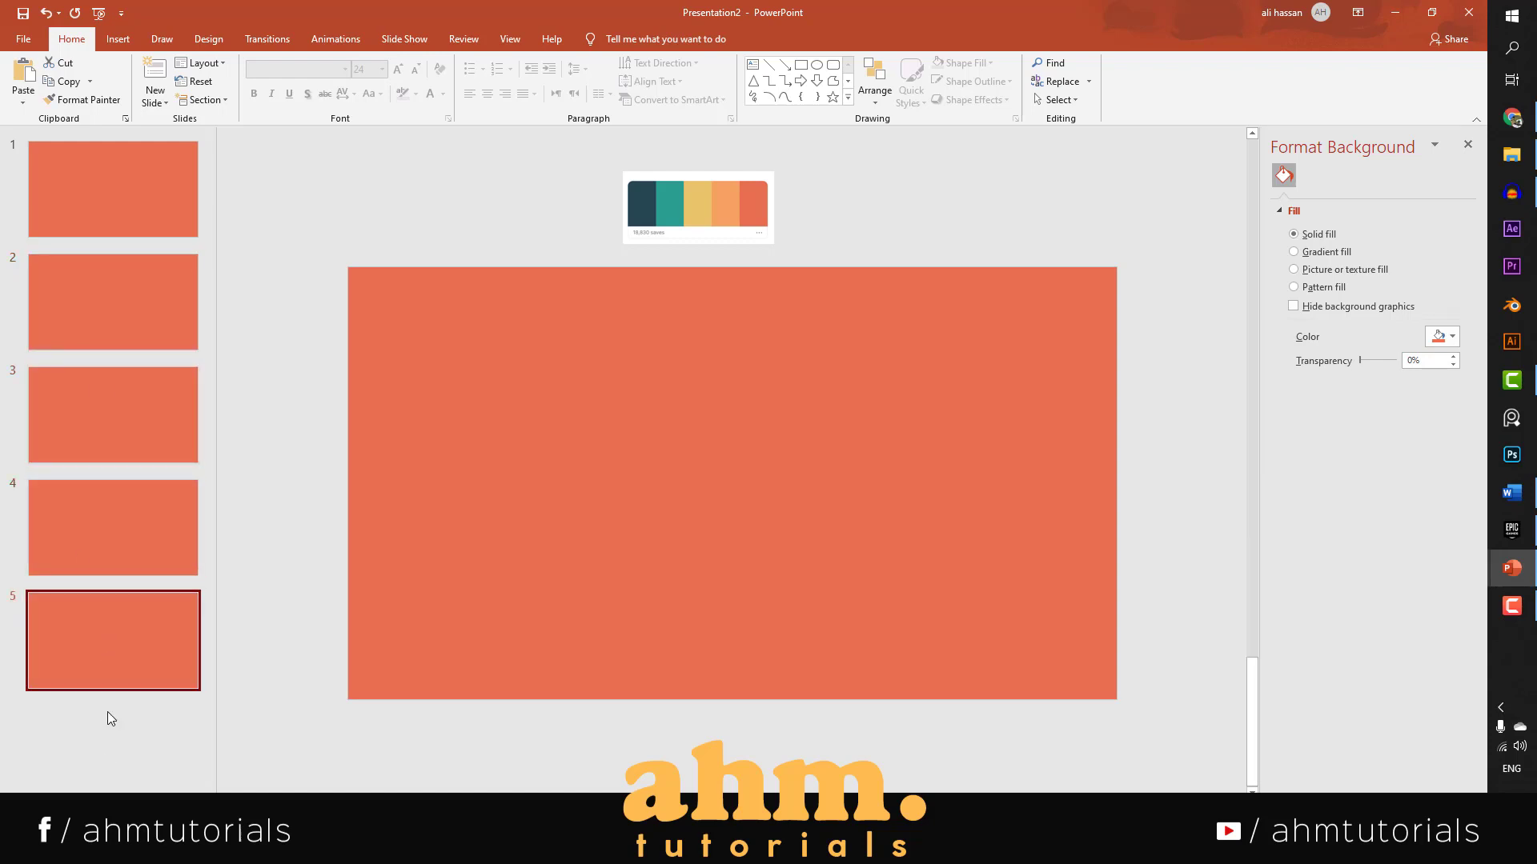
# Recolor the background of slide 2 with the palette's light orange using the Eyedropper.
pyautogui.click(83, 309)
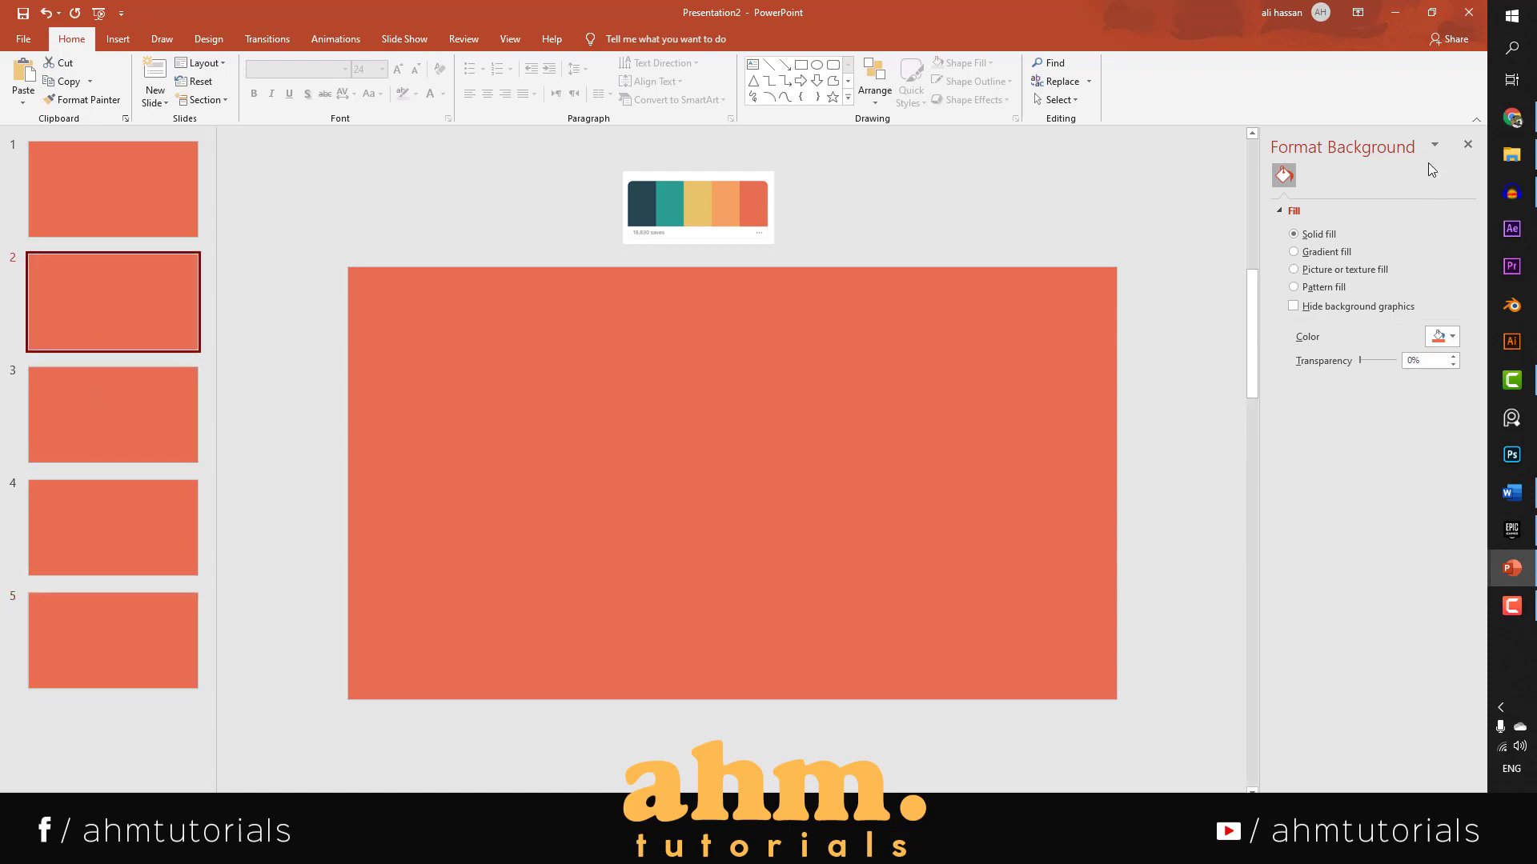
pyautogui.rightClick(800, 381)
pyautogui.click(1348, 463)
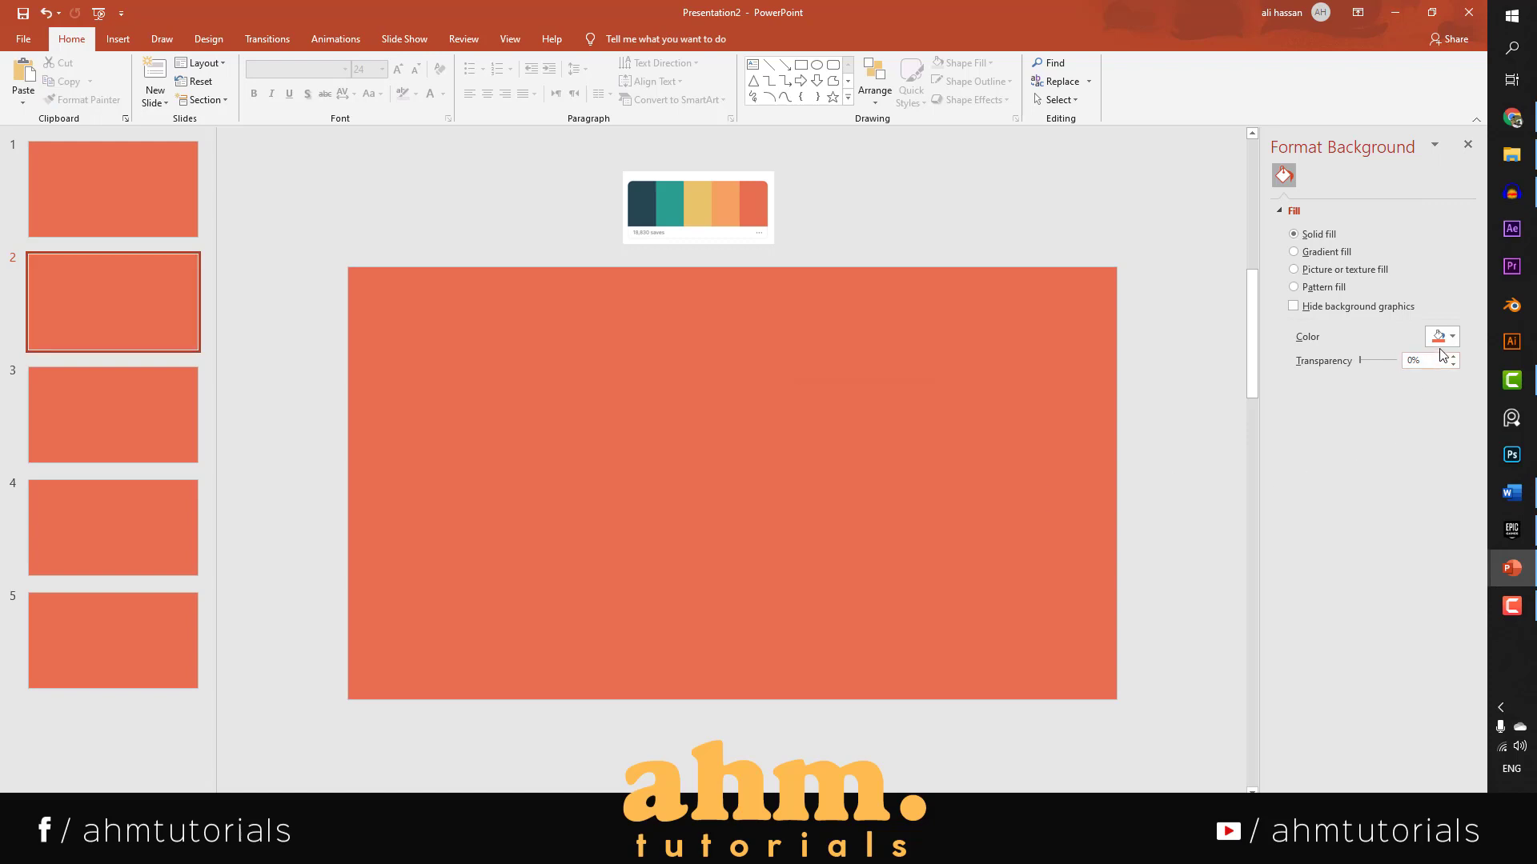
pyautogui.click(1453, 341)
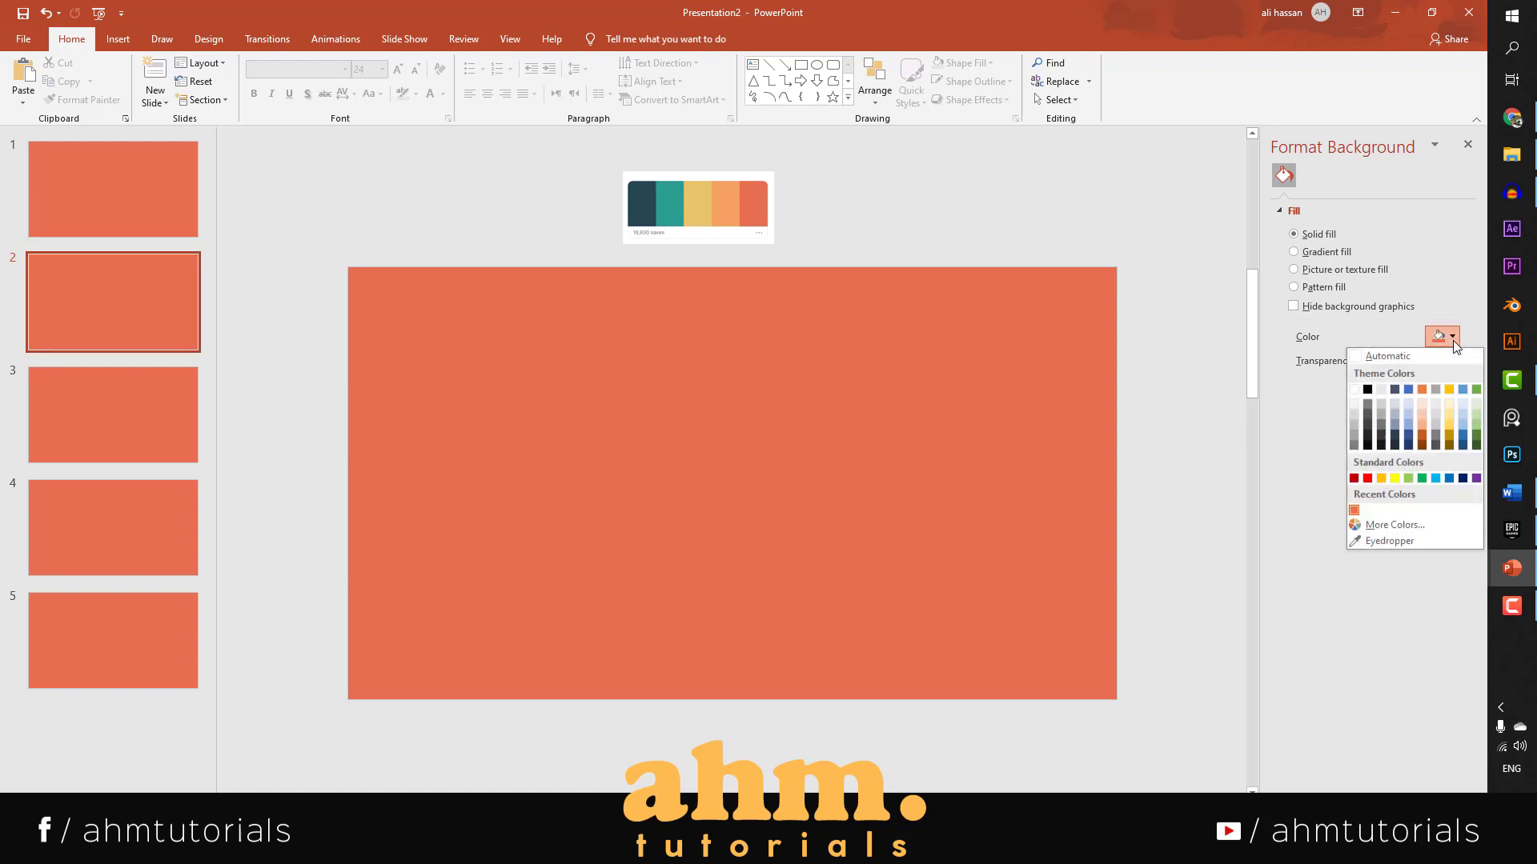
pyautogui.click(1396, 539)
pyautogui.click(725, 208)
# Recolor the background of slide 3 with the palette's yellow using the Eyedropper.
pyautogui.click(137, 406)
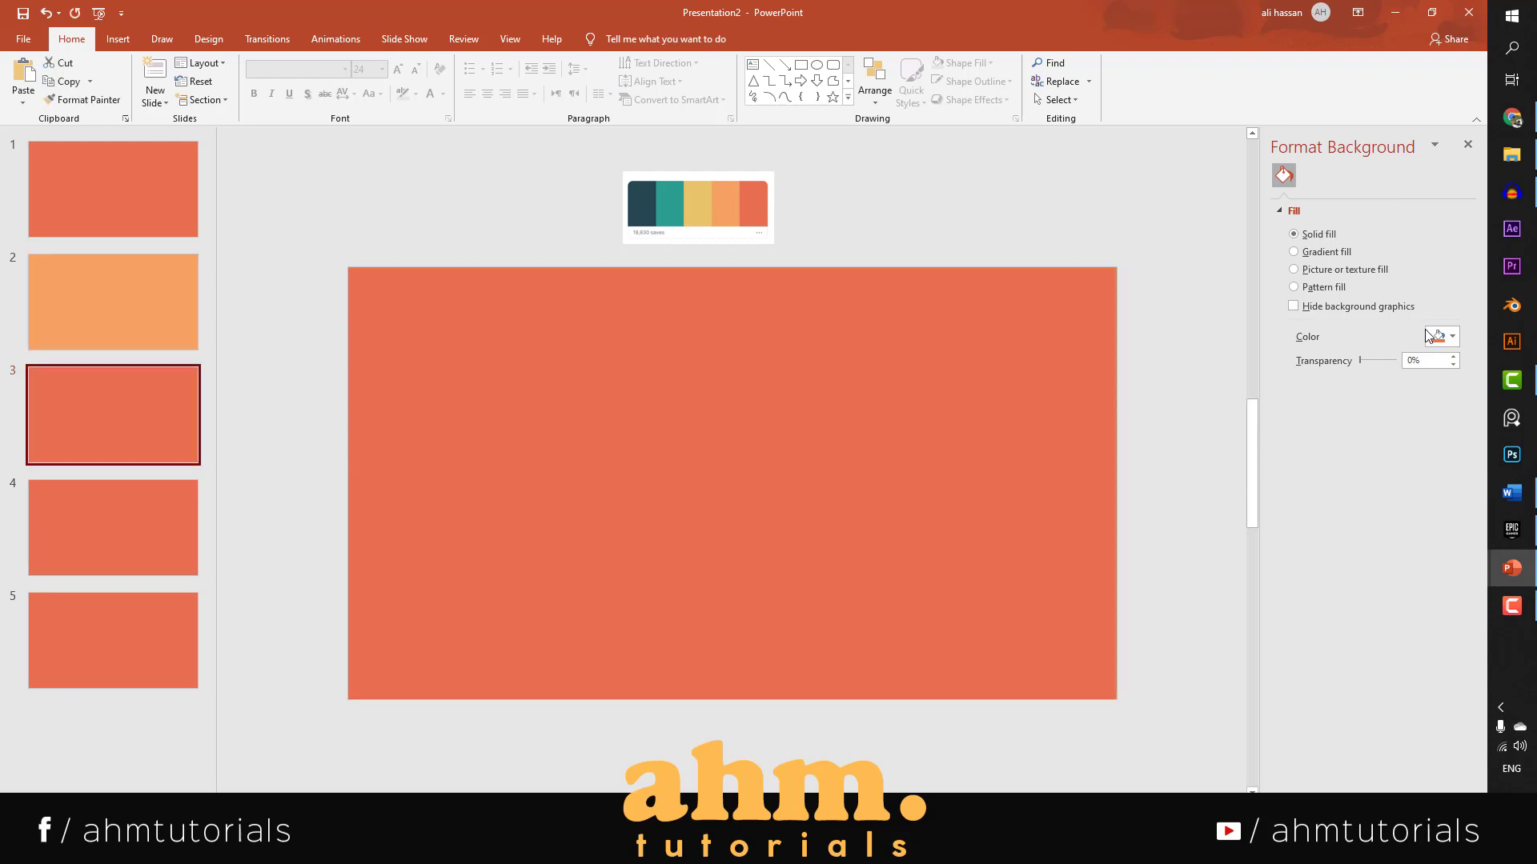
pyautogui.click(1454, 341)
pyautogui.click(1387, 544)
pyautogui.click(697, 206)
# Recolor the background of slide 4 with the palette's teal green using the Eyedropper.
pyautogui.click(131, 526)
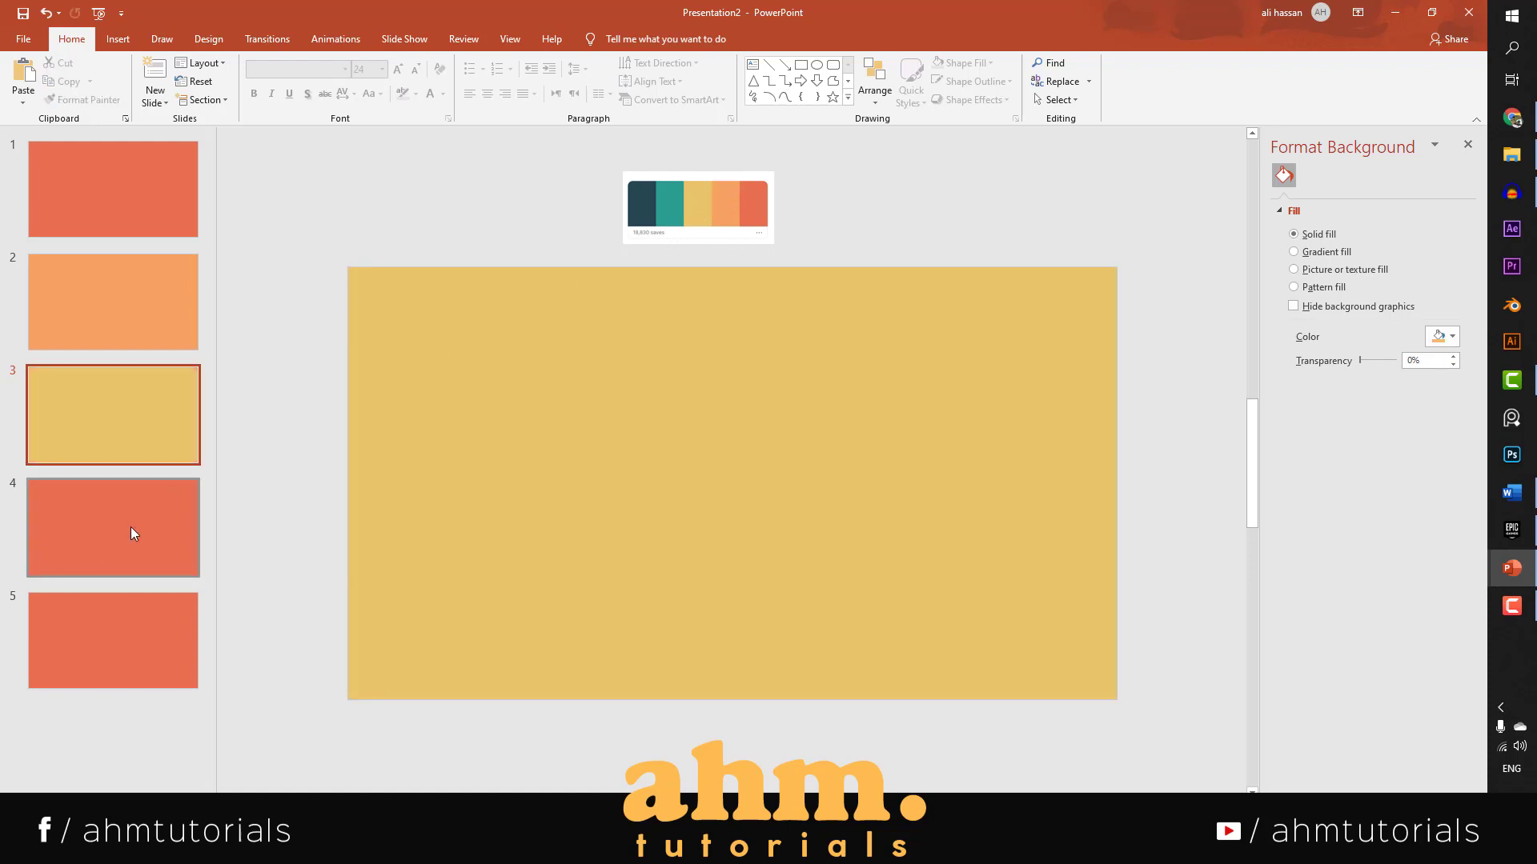
pyautogui.click(1450, 336)
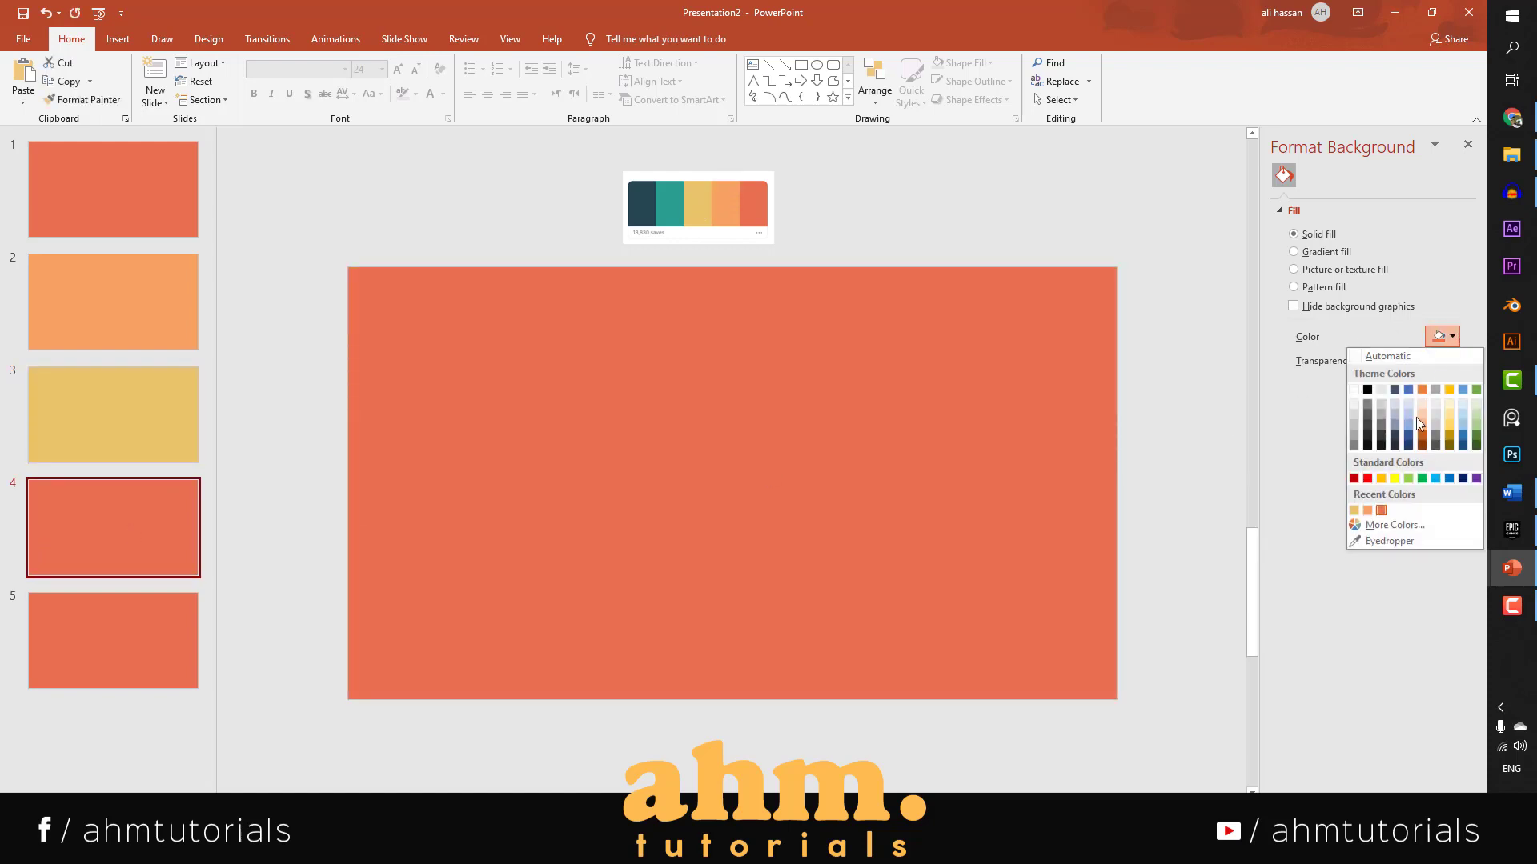
pyautogui.click(1389, 541)
pyautogui.click(673, 207)
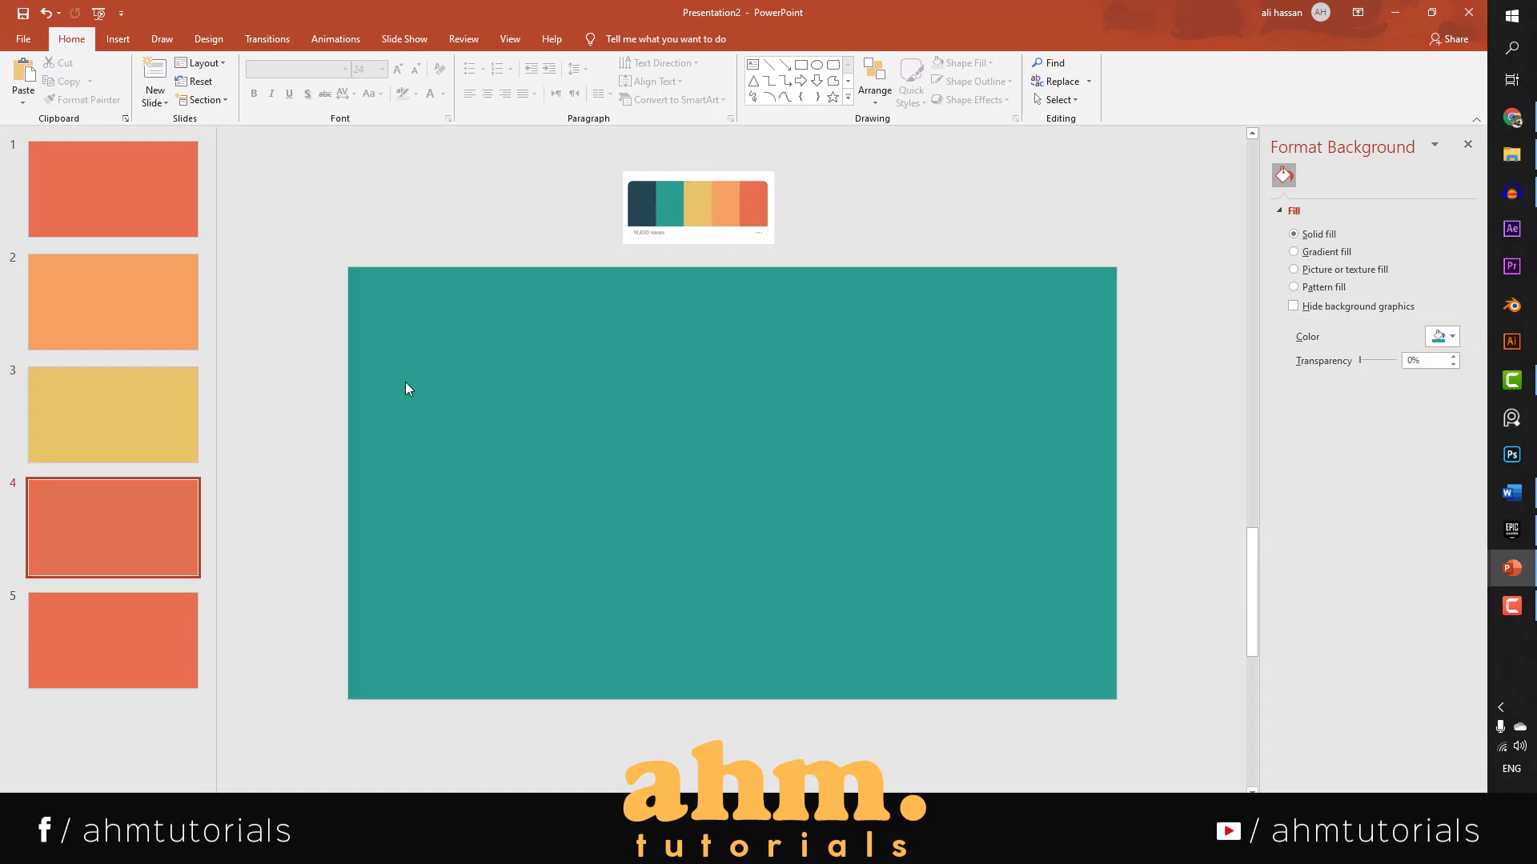
# Recolor the background of slide 5 with the palette's dark blue using the Eyedropper.
pyautogui.click(147, 647)
pyautogui.click(1451, 336)
pyautogui.click(1391, 541)
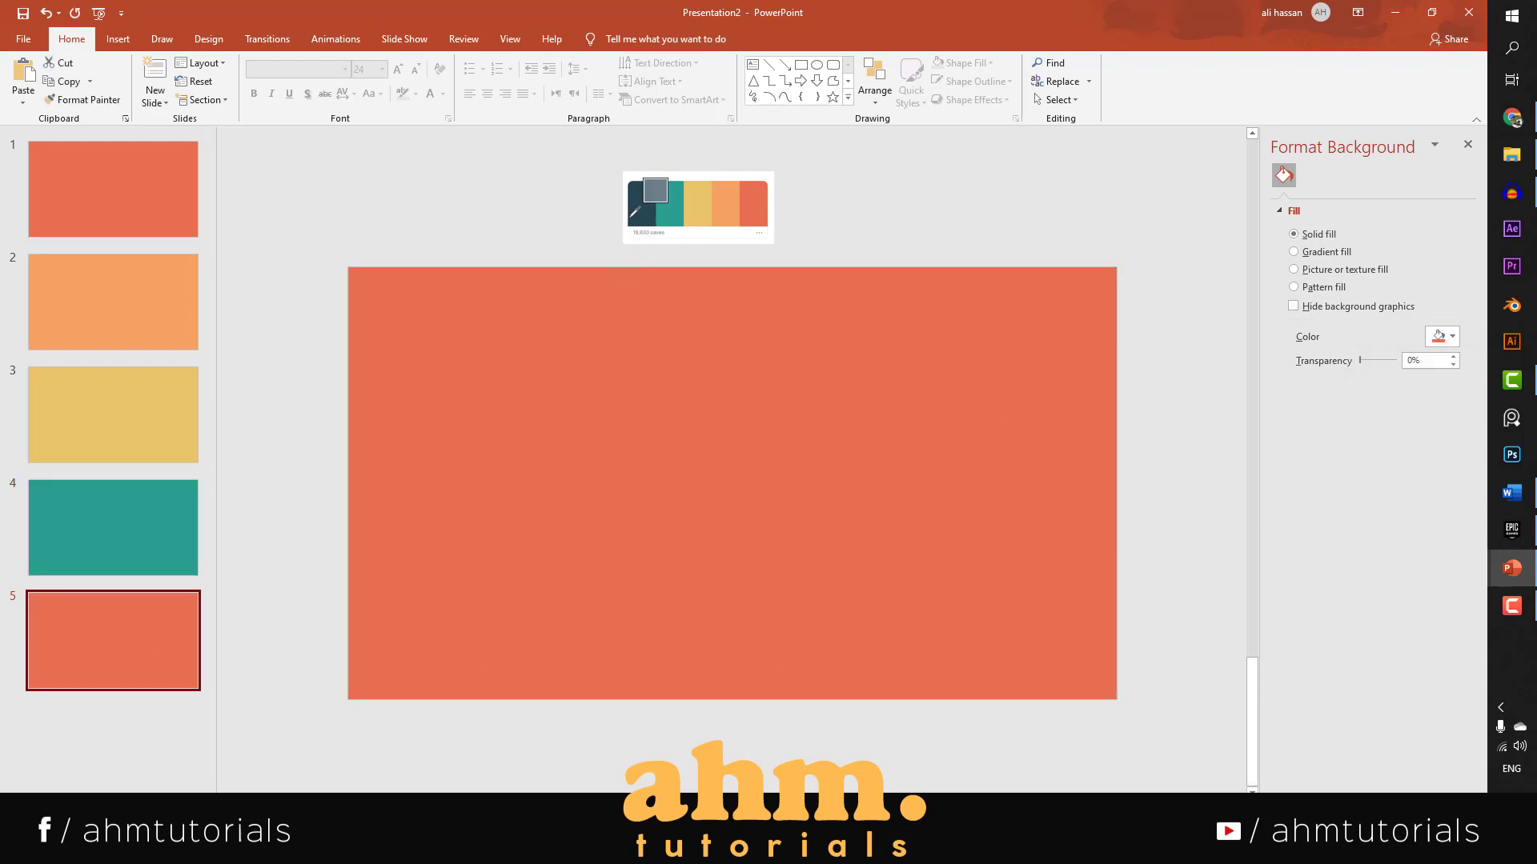
pyautogui.click(632, 213)
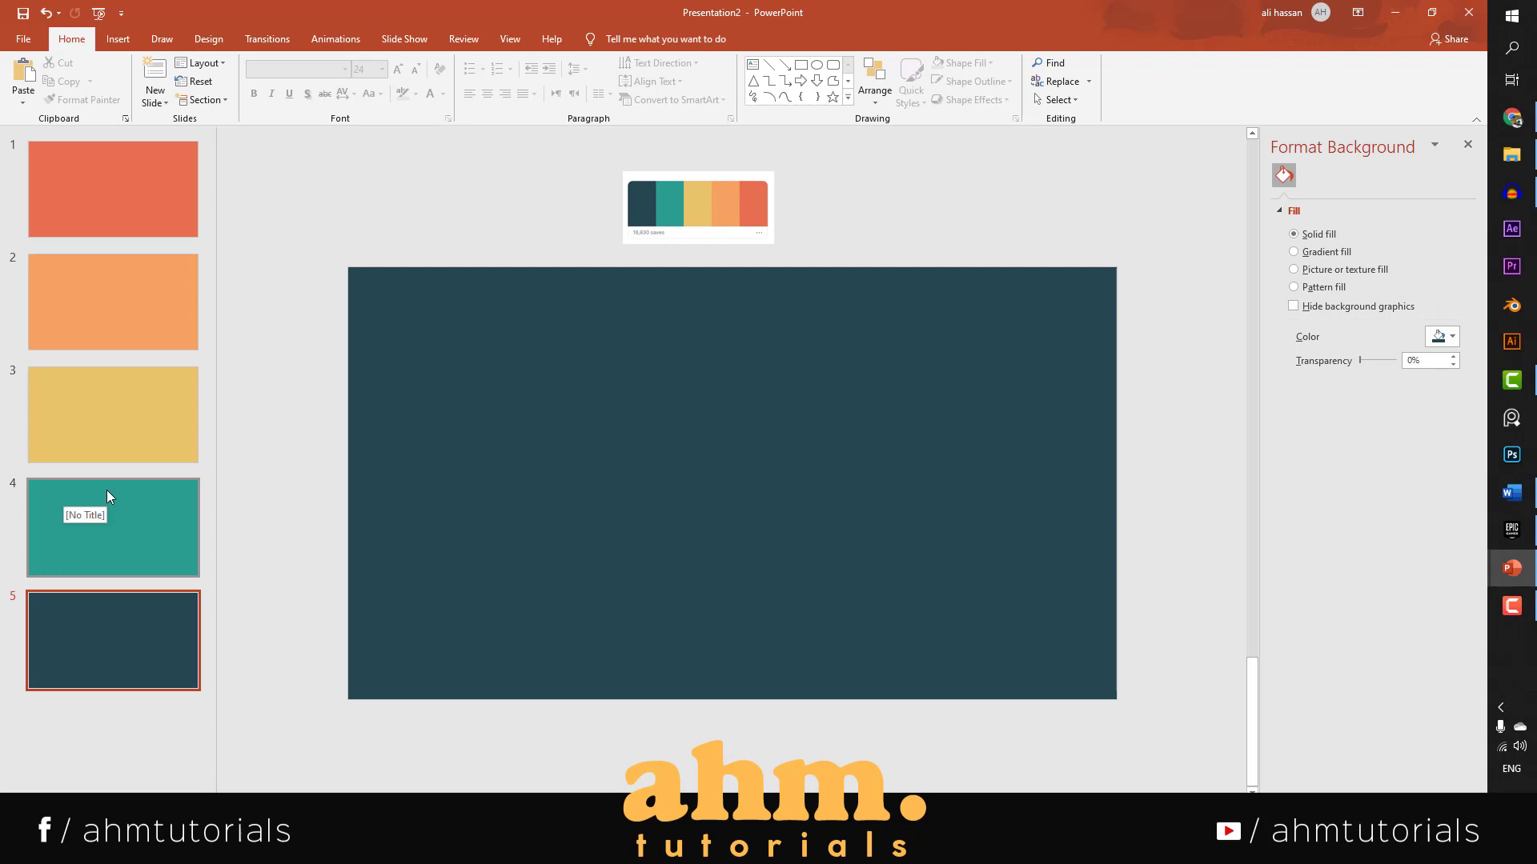
# Delete the palette picture above slide 1.
pyautogui.click(120, 164)
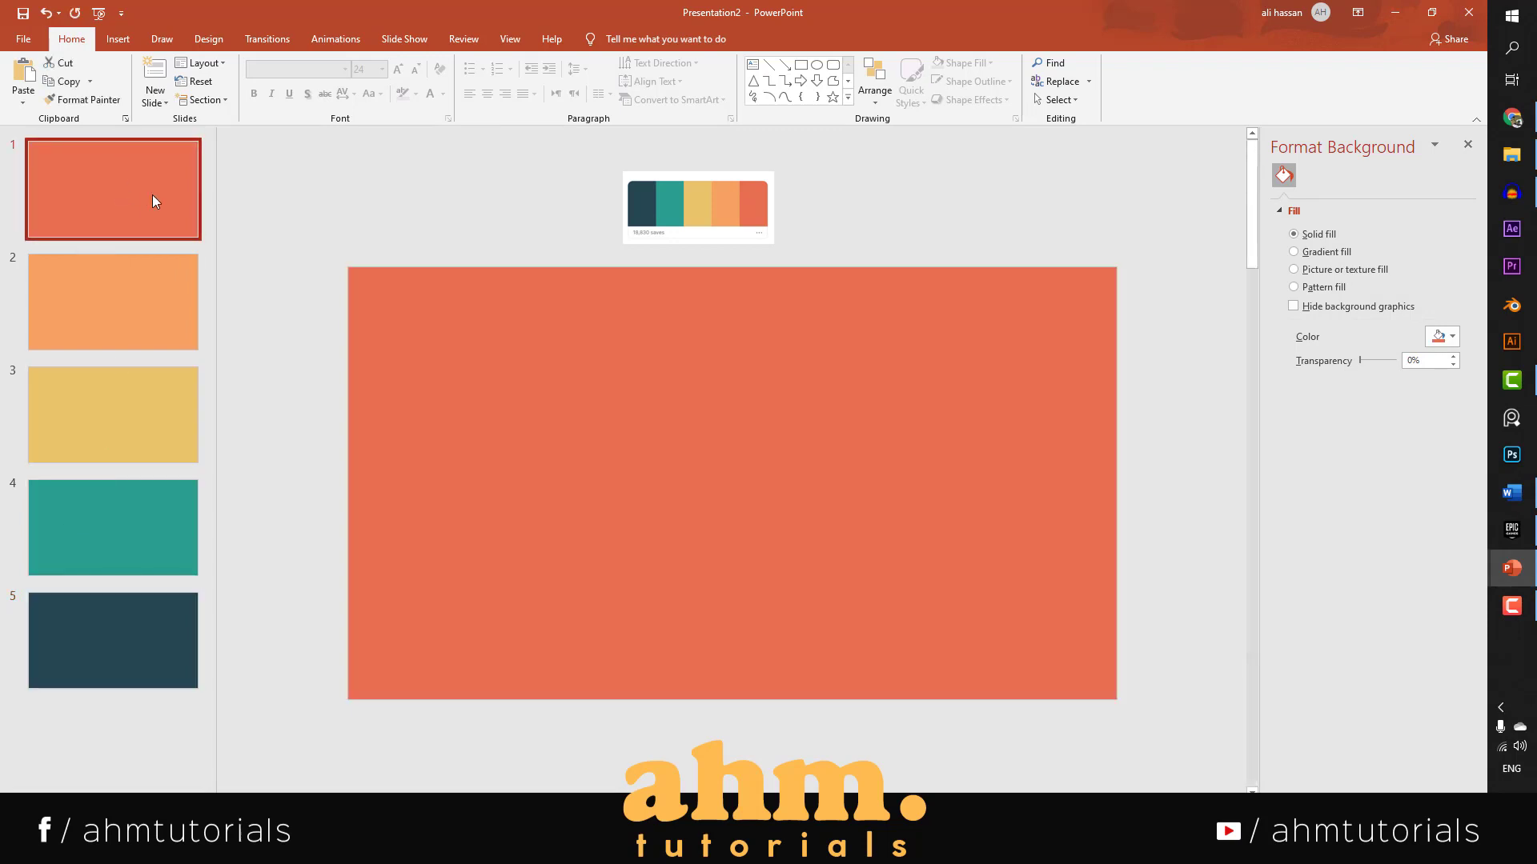
pyautogui.click(731, 225)
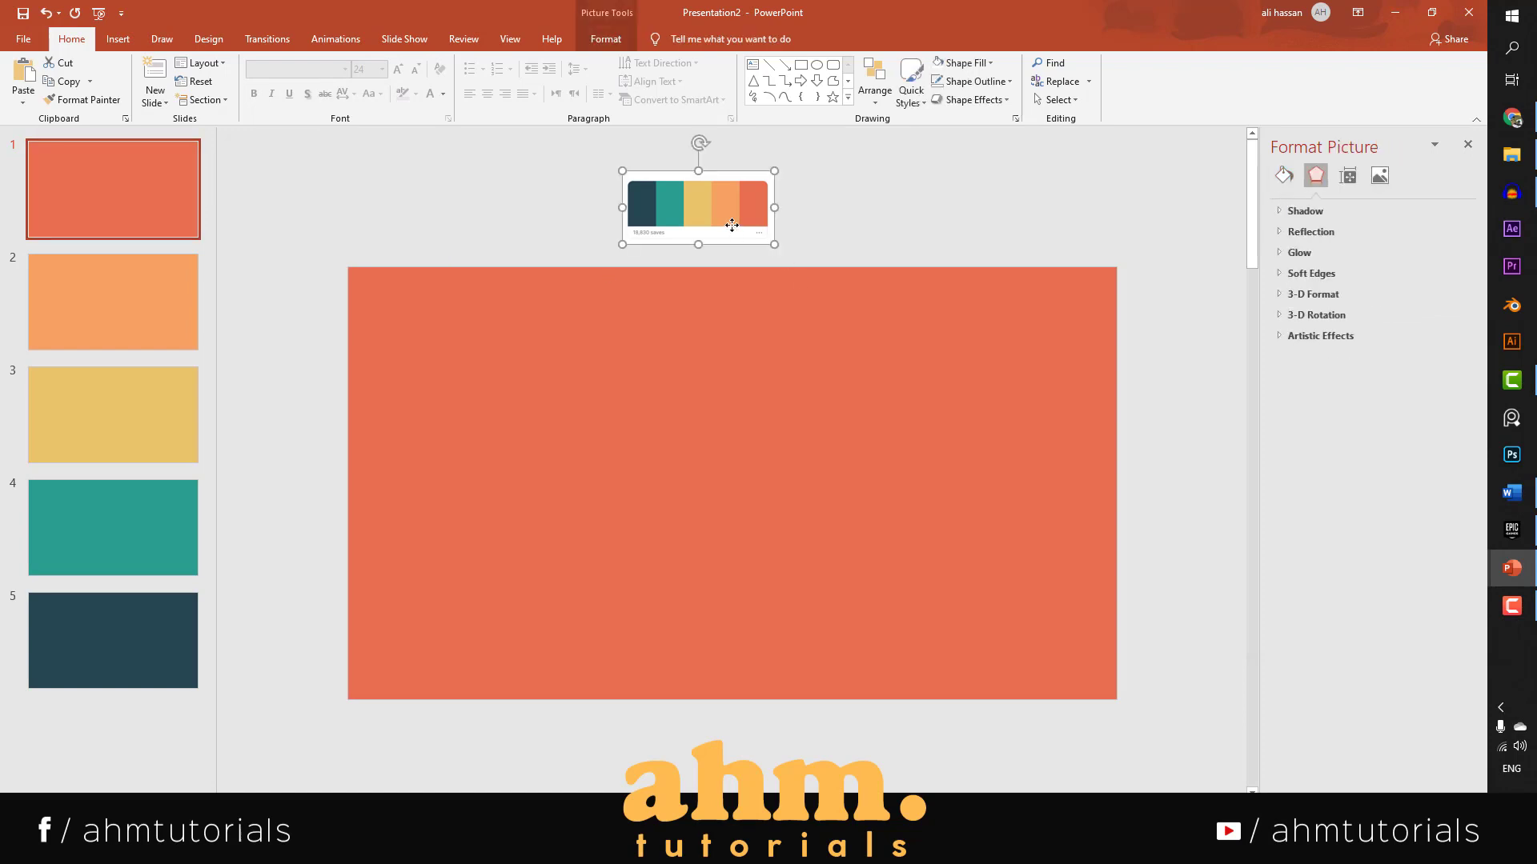
pyautogui.press('Delete')
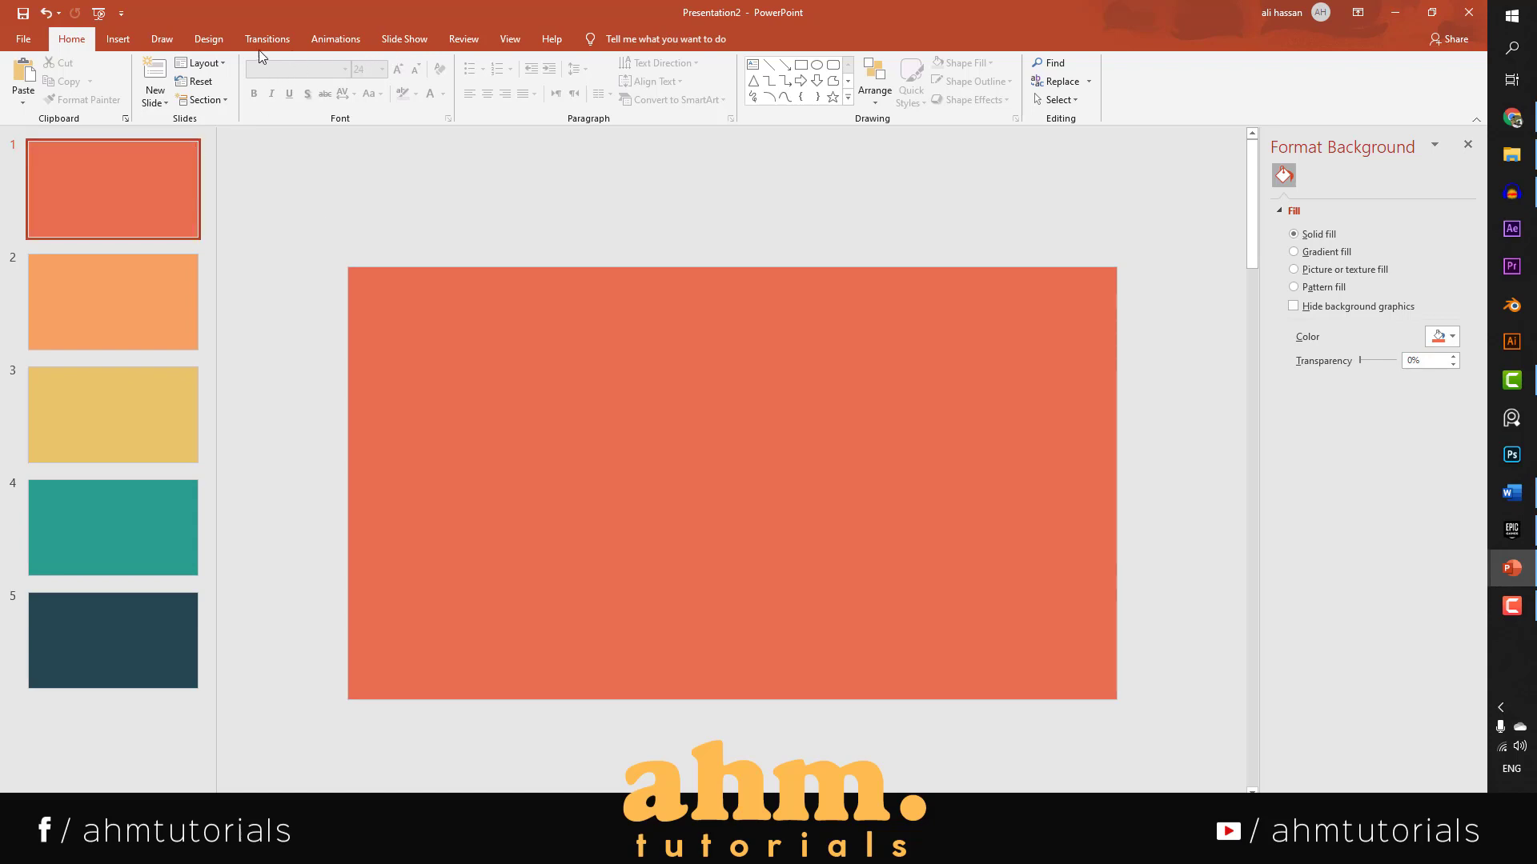
# Search the icon library for "user" and select the single-person icon and the first network icon with a person in its center.
pyautogui.click(120, 40)
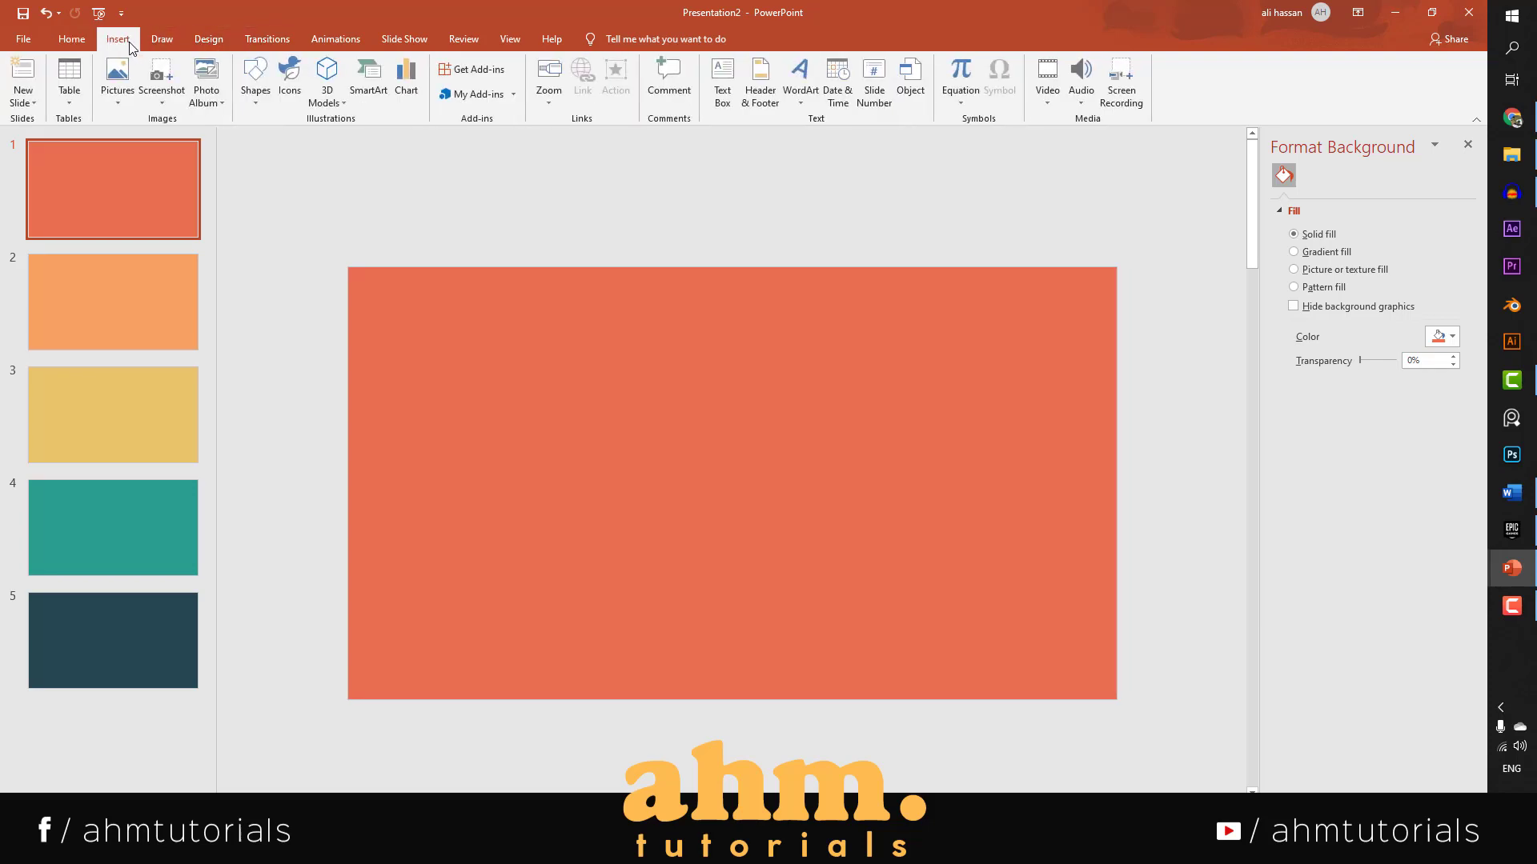
pyautogui.click(292, 89)
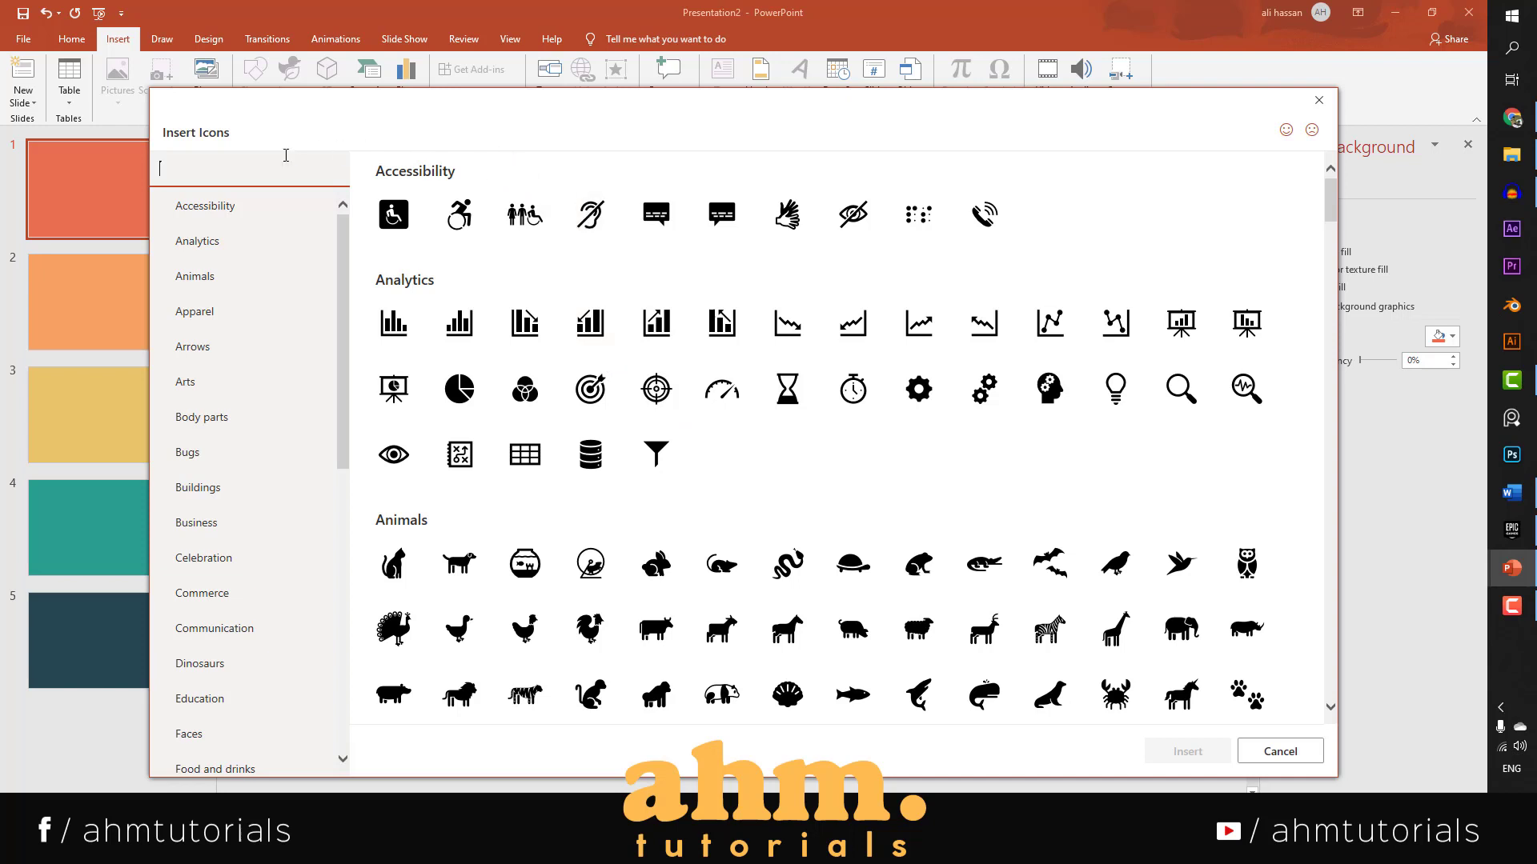
pyautogui.click(248, 174)
pyautogui.write('uer')
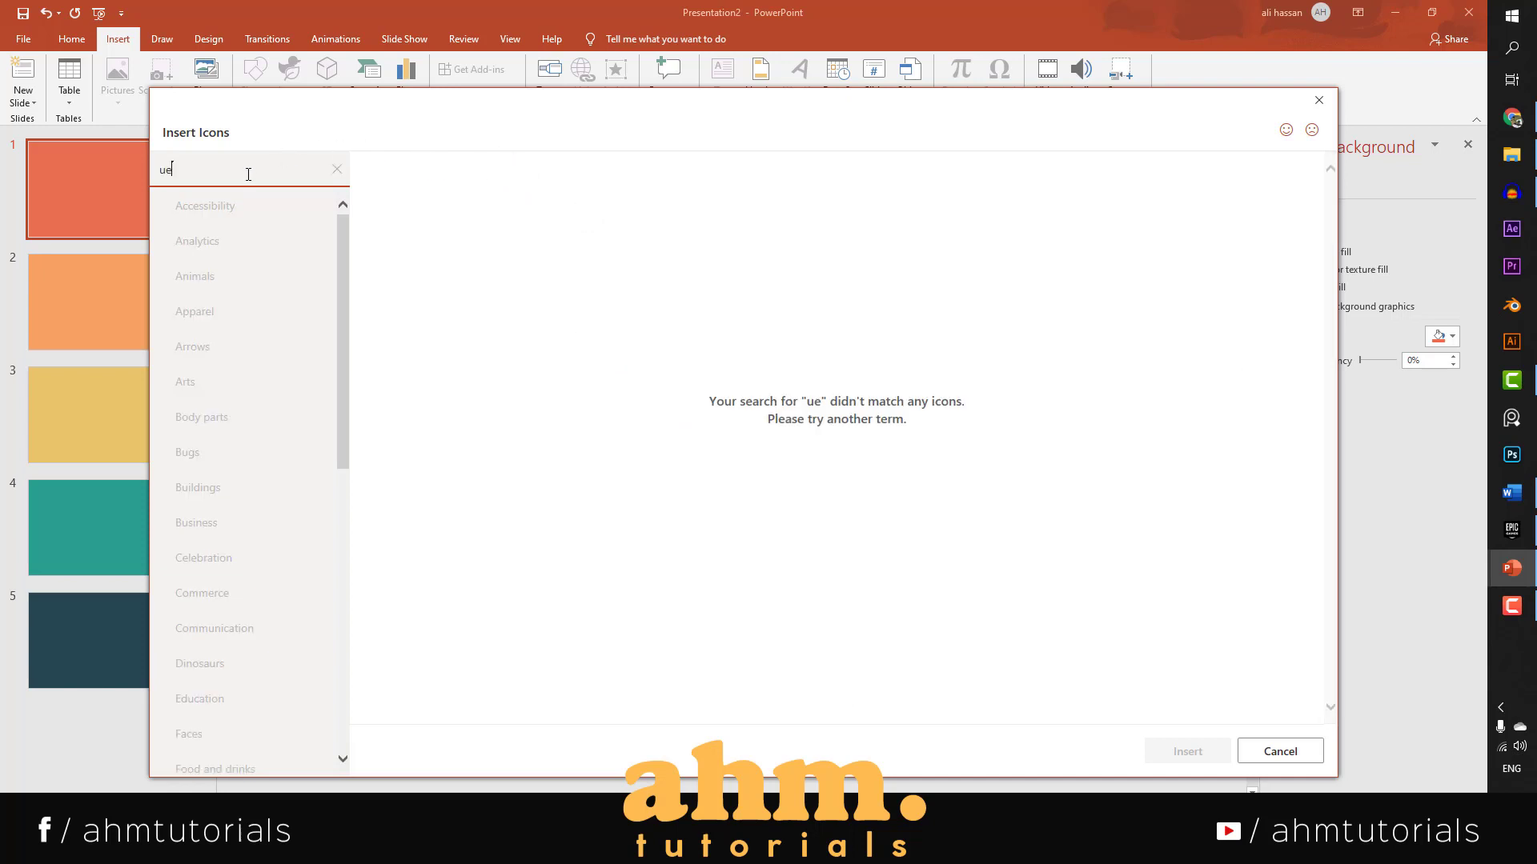
pyautogui.press('BackSpace')
pyautogui.press('BackSpace')
pyautogui.write('ser')
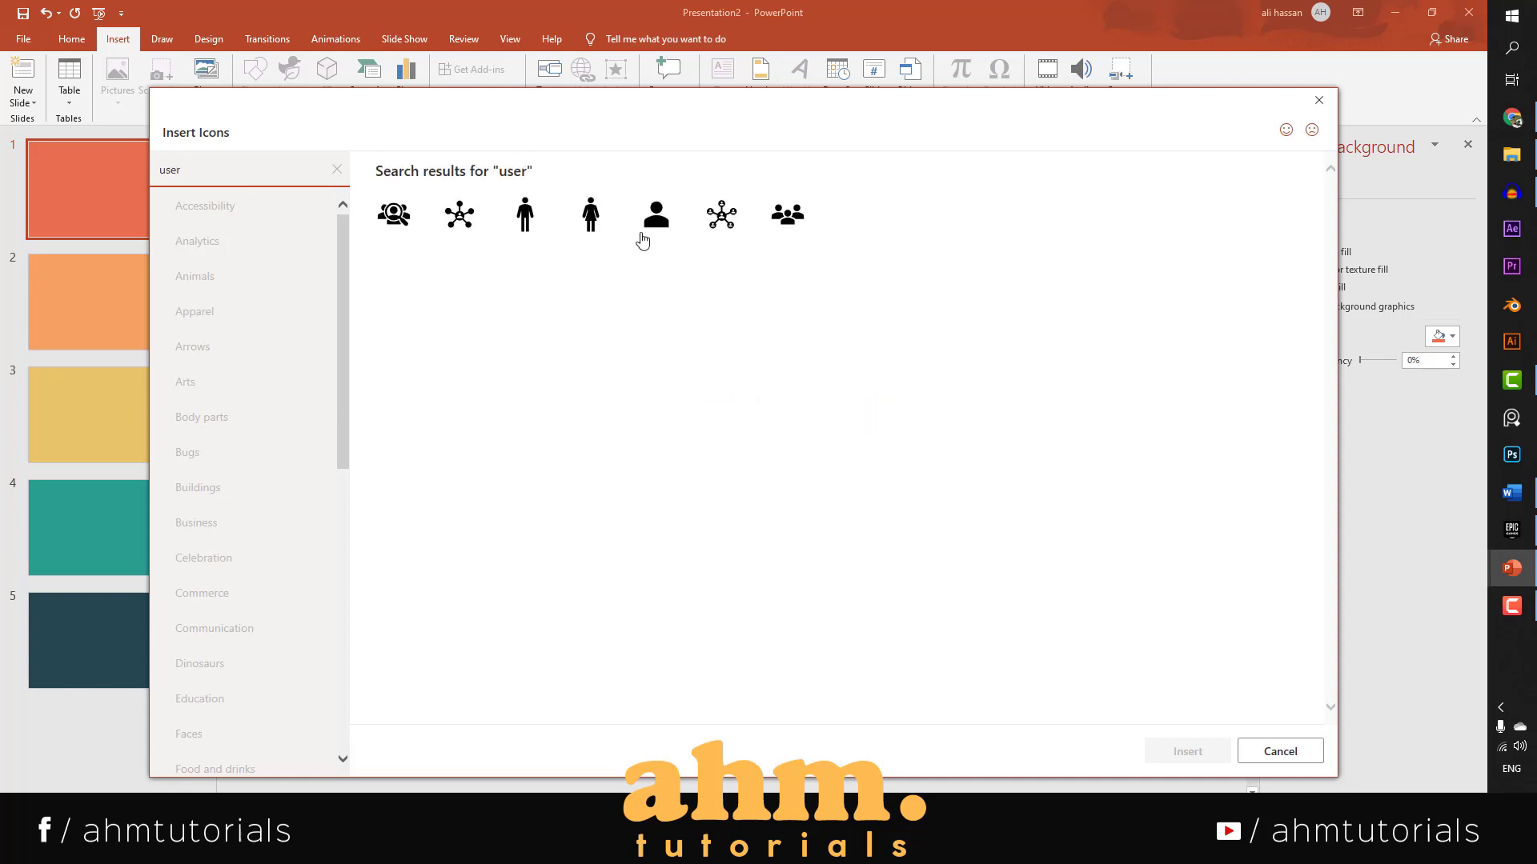
pyautogui.click(678, 213)
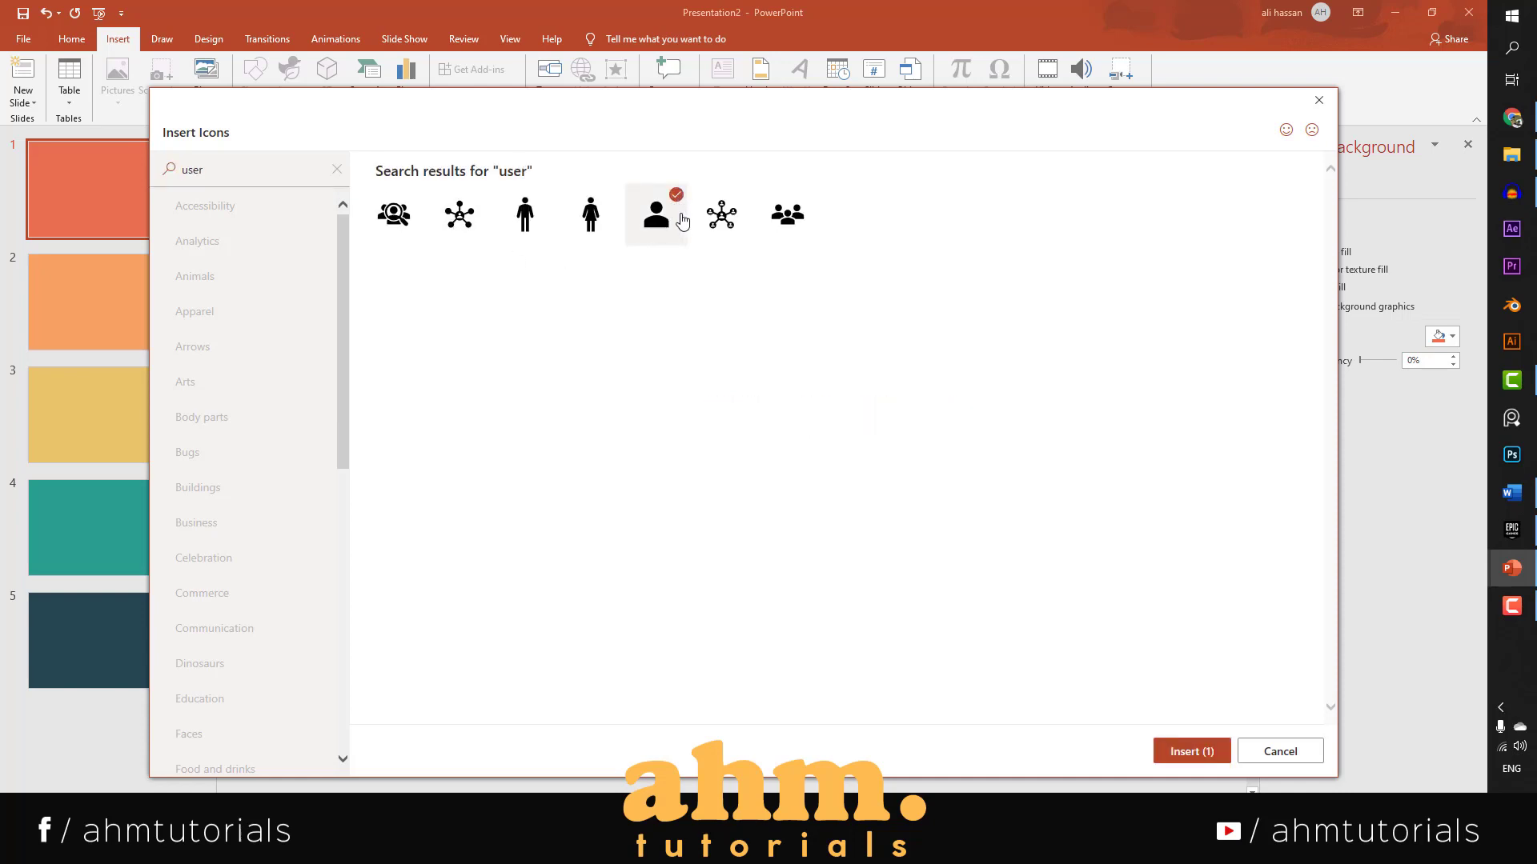
pyautogui.moveTo(247, 167); pyautogui.dragTo(142, 180)
pyautogui.click(472, 202)
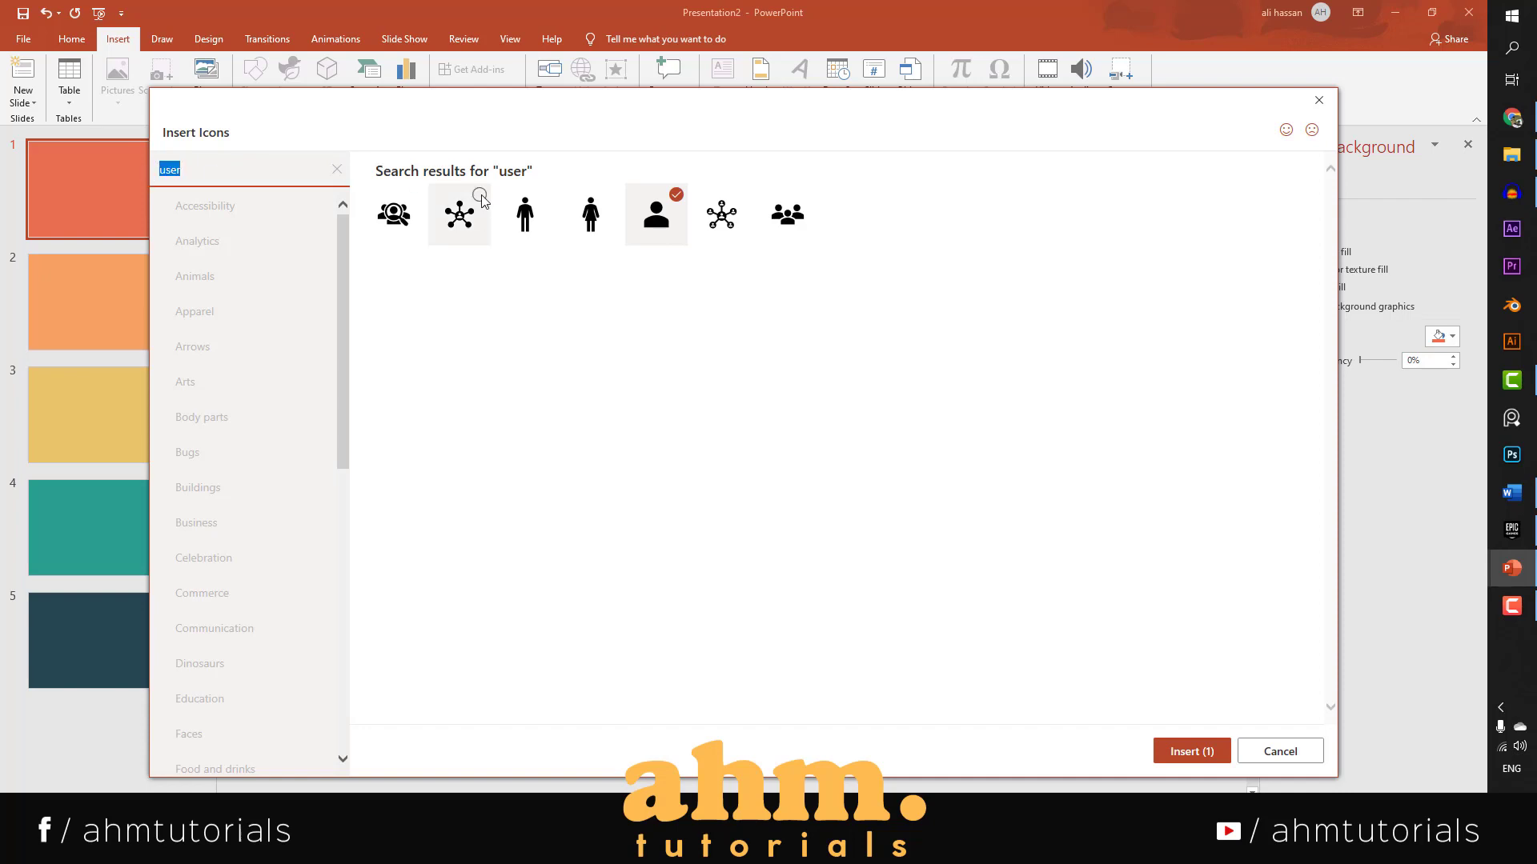
# Search the icon library for "work" and add the toothed disc and desktop computer icons to the selection.
pyautogui.moveTo(240, 169); pyautogui.dragTo(126, 173)
pyautogui.write('work')
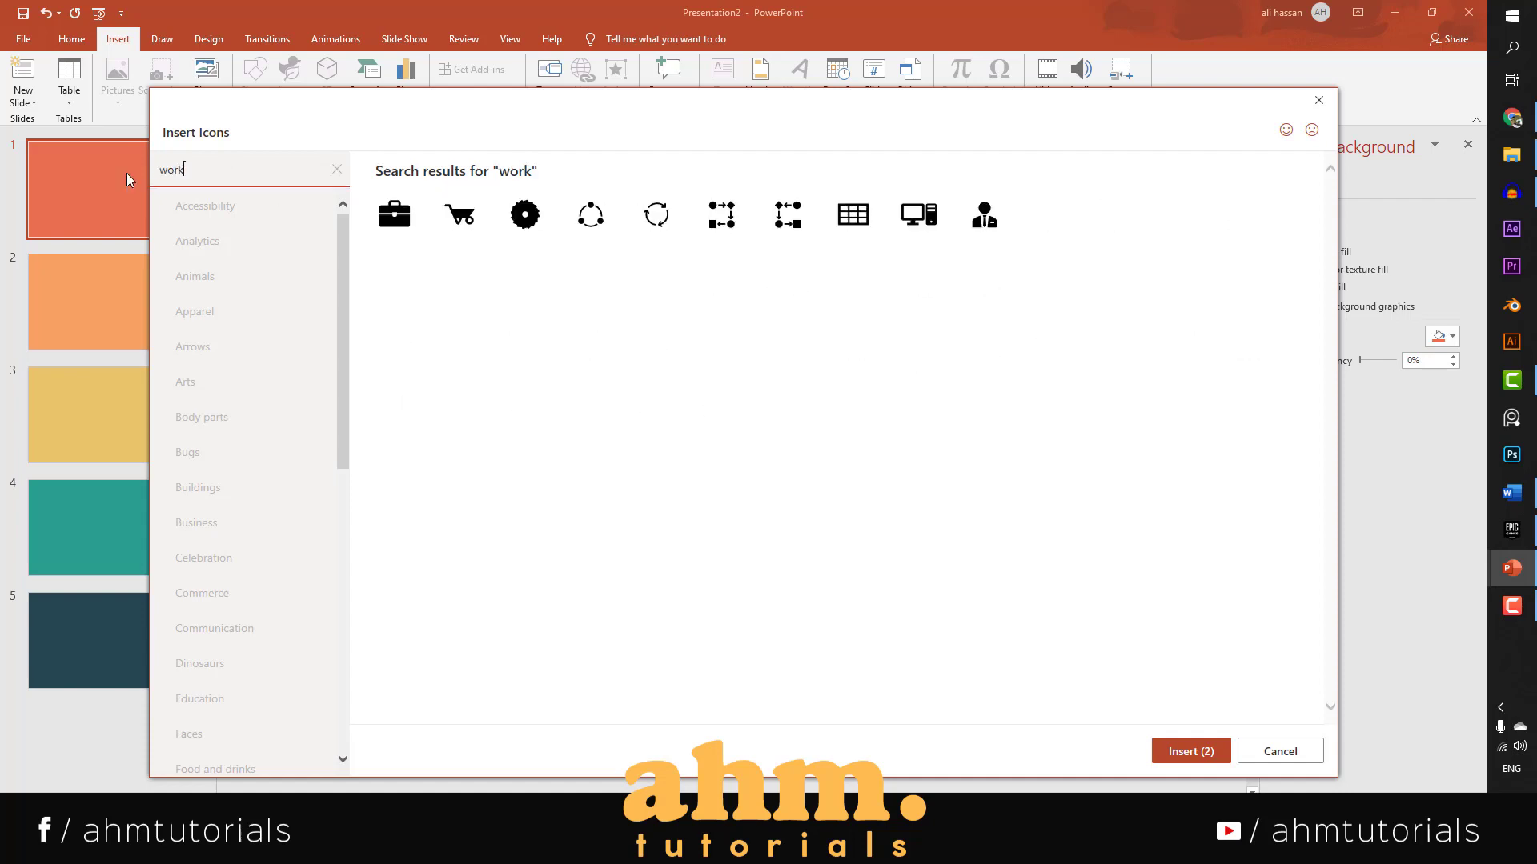
pyautogui.click(549, 200)
pyautogui.click(938, 202)
# Search the icon library for "call", select the plain telephone handset, and insert all the chosen icons on slide 1.
pyautogui.moveTo(192, 169); pyautogui.dragTo(148, 170)
pyautogui.write('call')
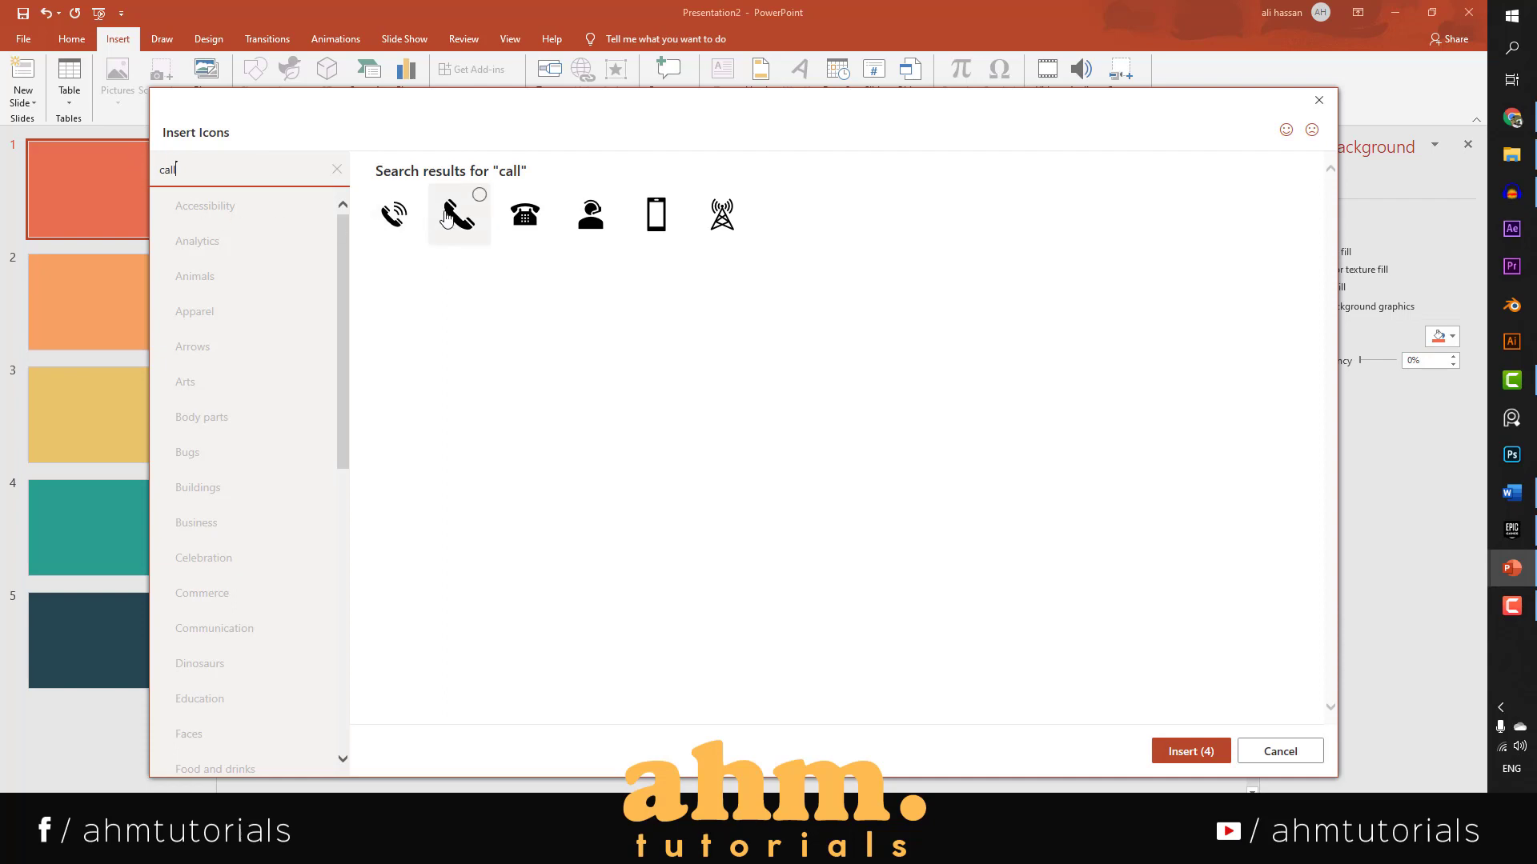
pyautogui.click(476, 197)
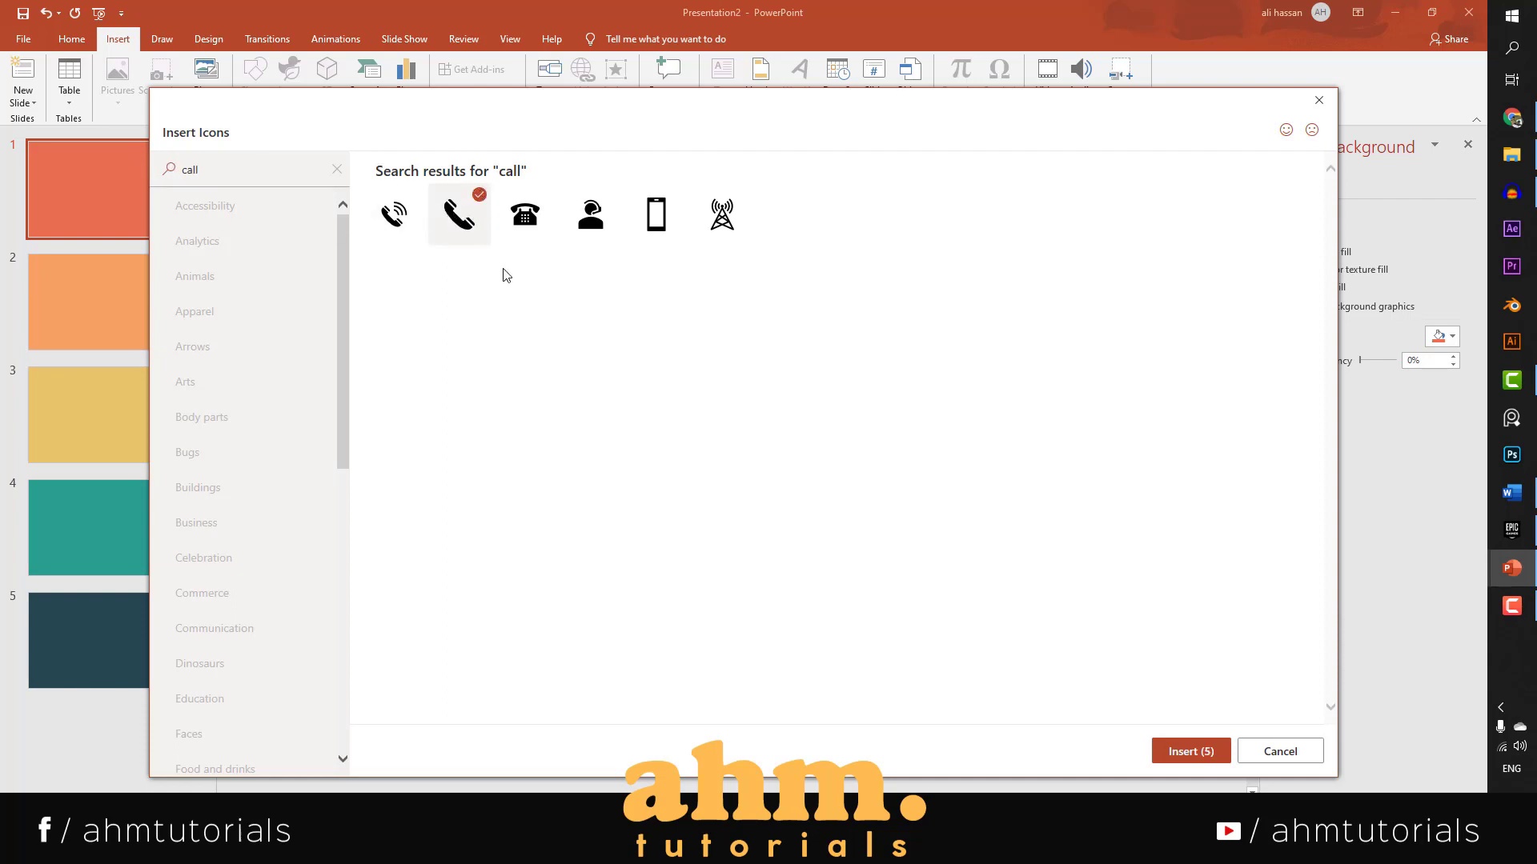
pyautogui.click(1203, 762)
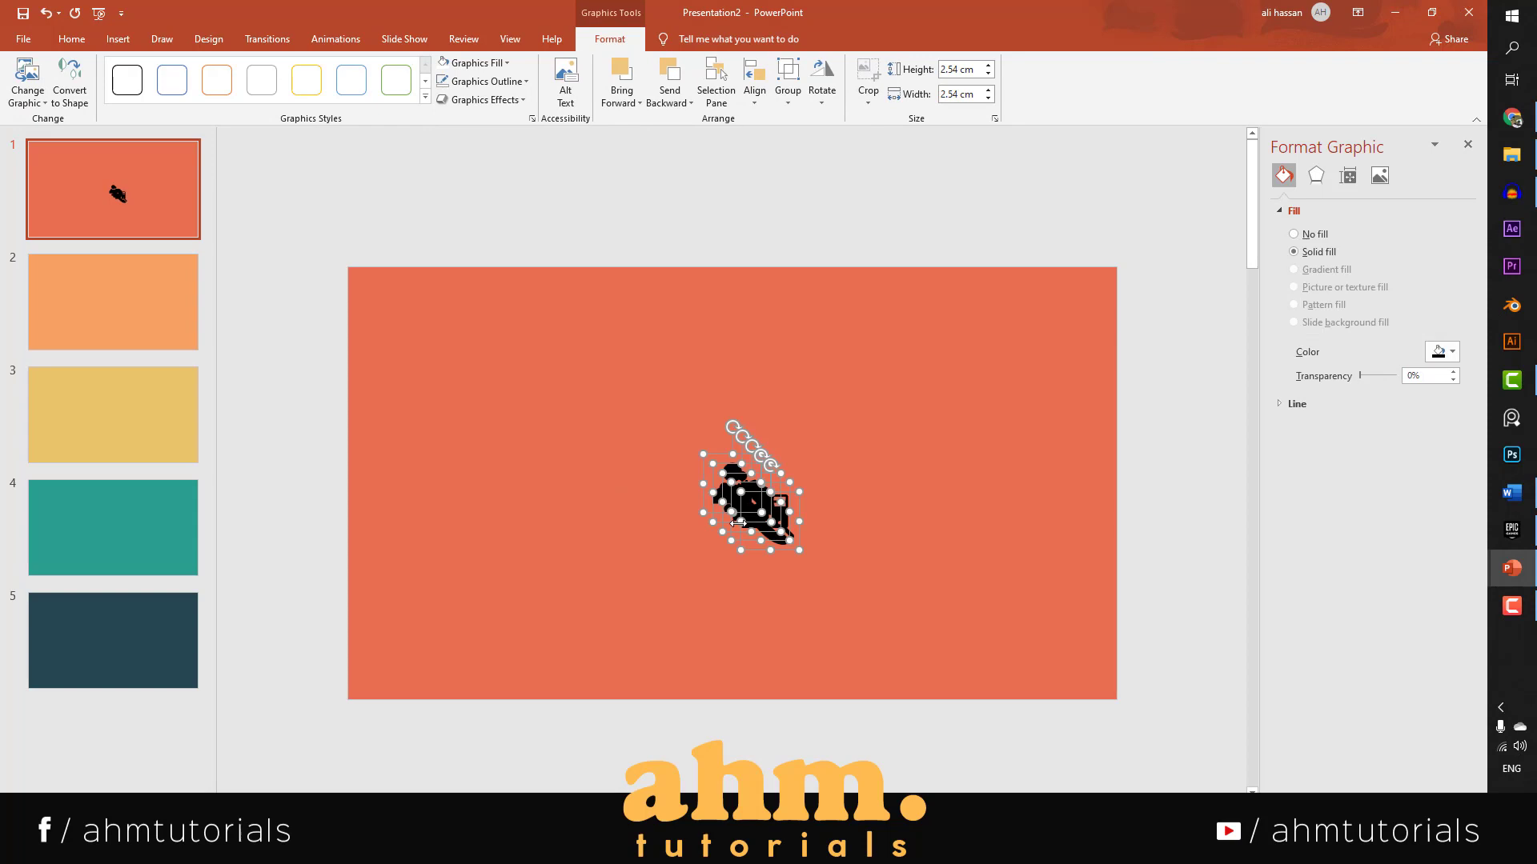
# Separate the stacked icons on slide 1 so that each one sits apart from the others.
pyautogui.moveTo(775, 524); pyautogui.dragTo(657, 457)
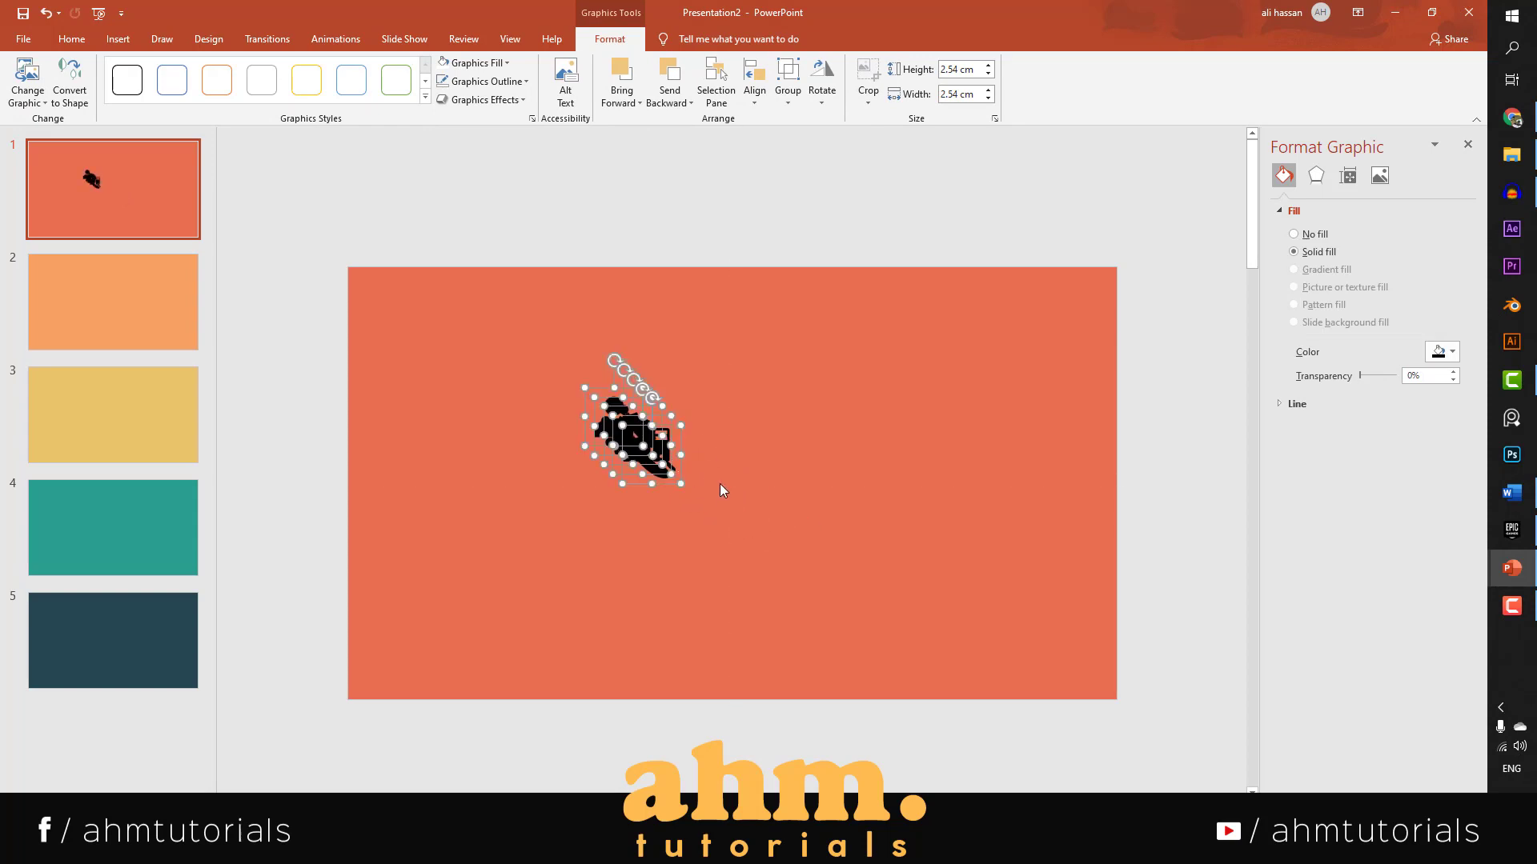
pyautogui.click(792, 474)
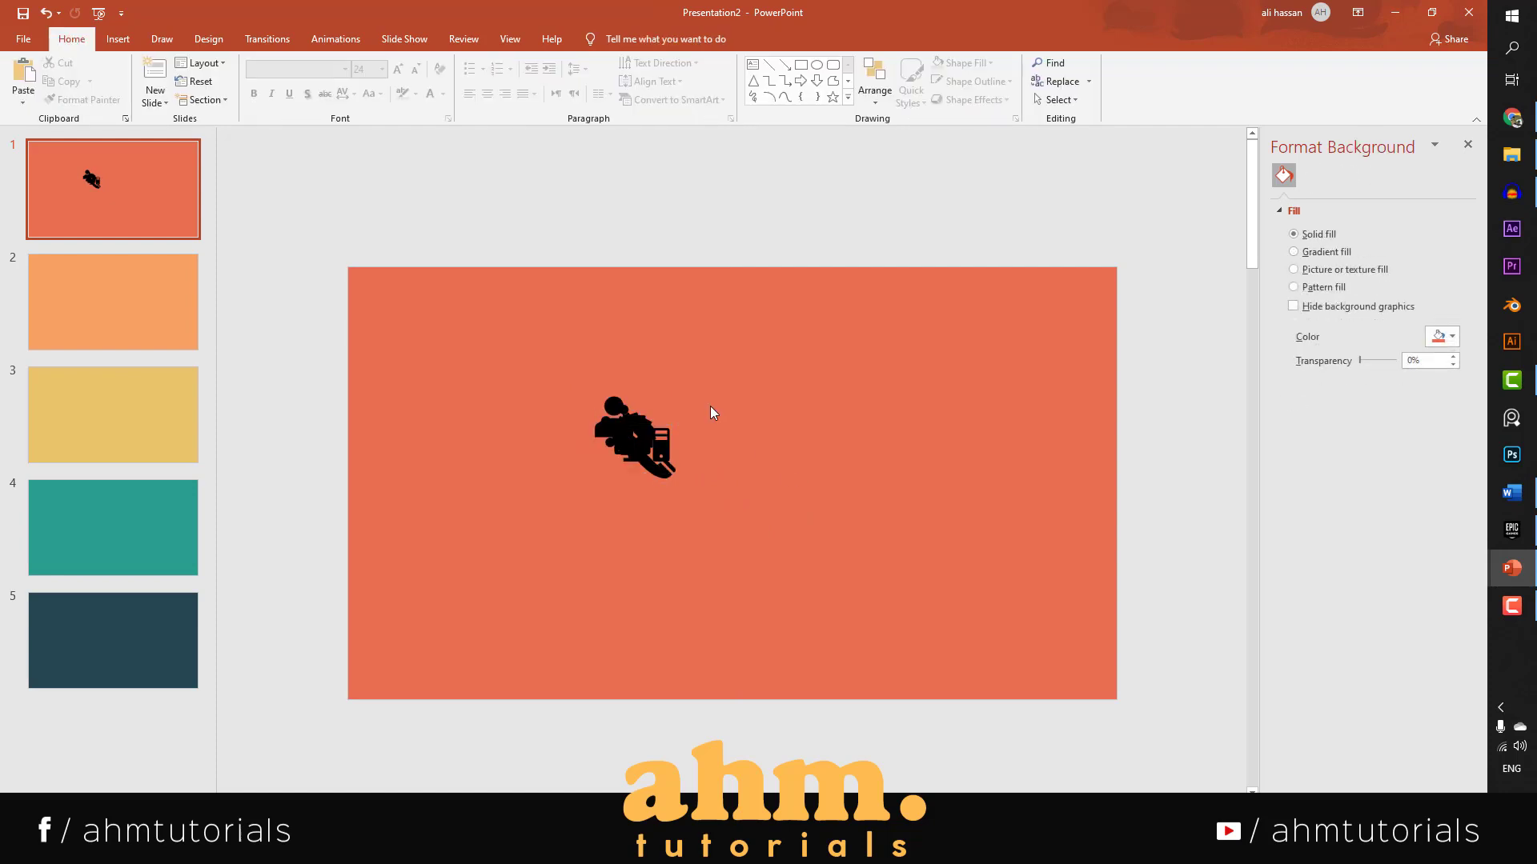
pyautogui.click(665, 468)
pyautogui.moveTo(665, 468); pyautogui.dragTo(809, 519)
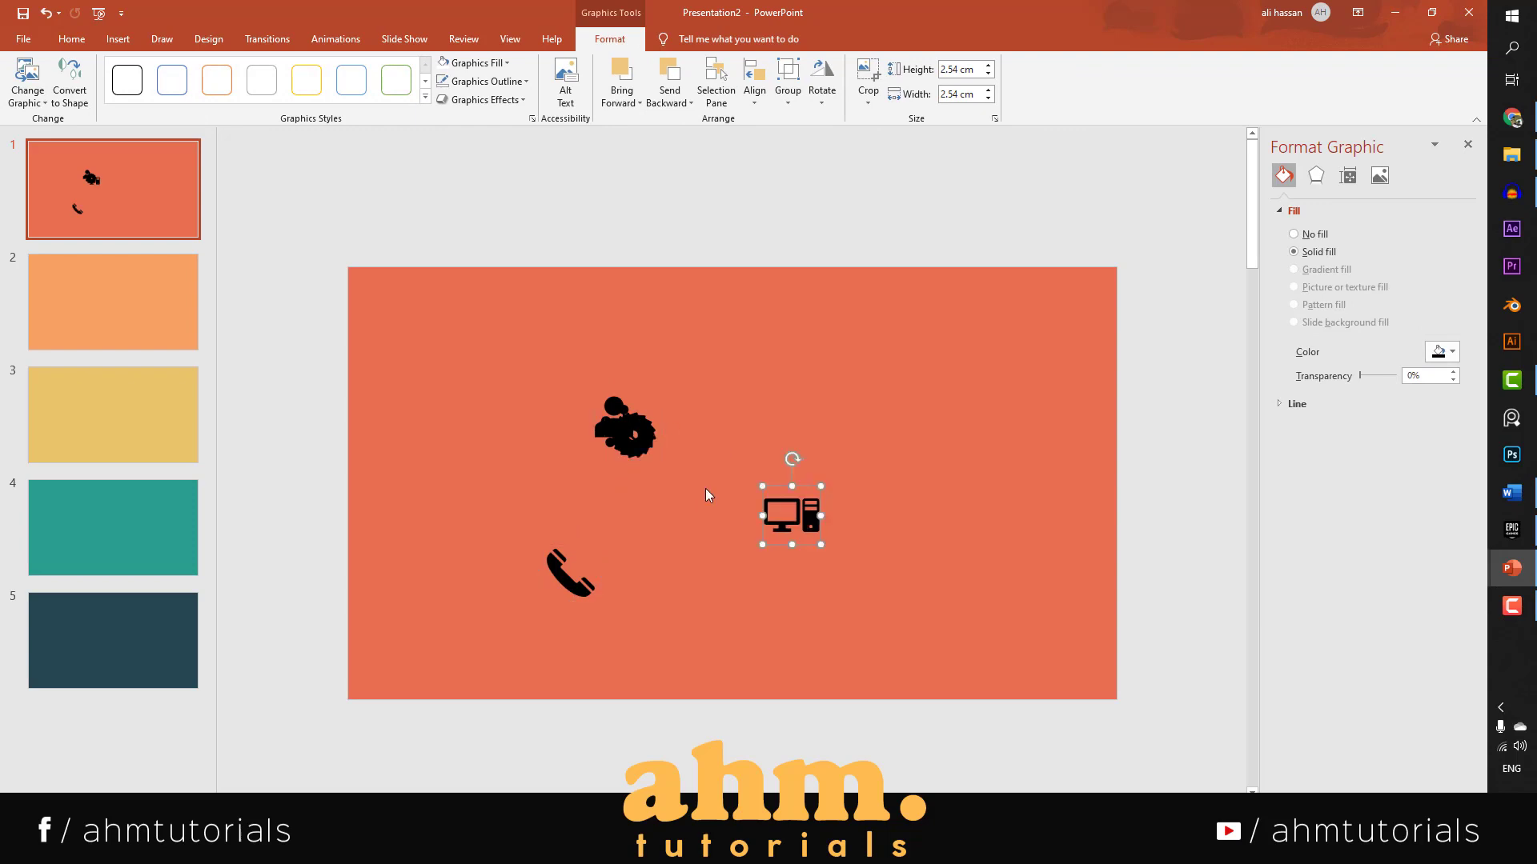
pyautogui.moveTo(641, 440); pyautogui.dragTo(847, 418)
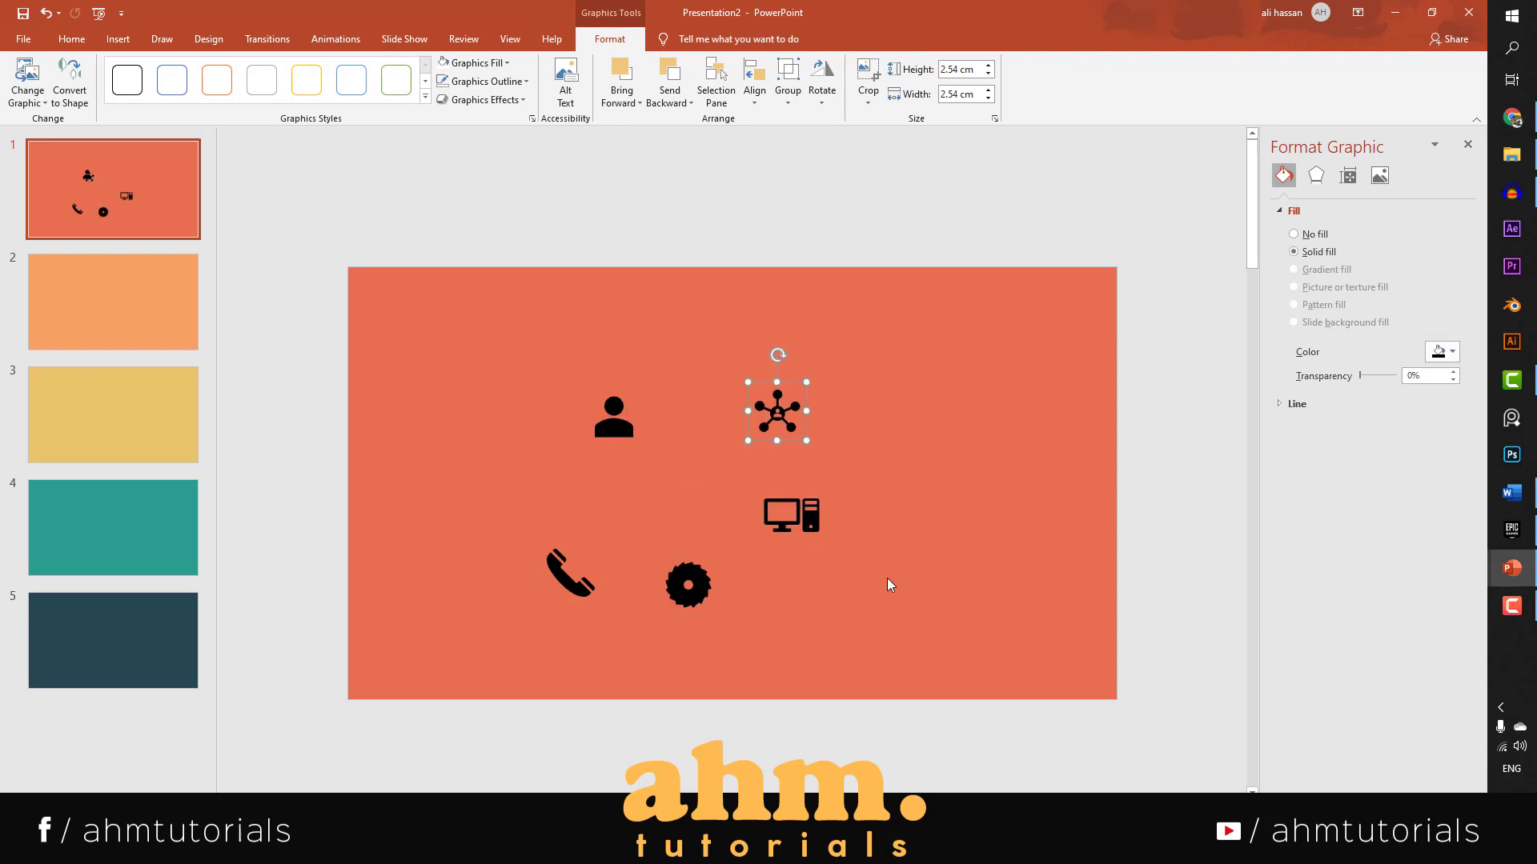
pyautogui.click(660, 477)
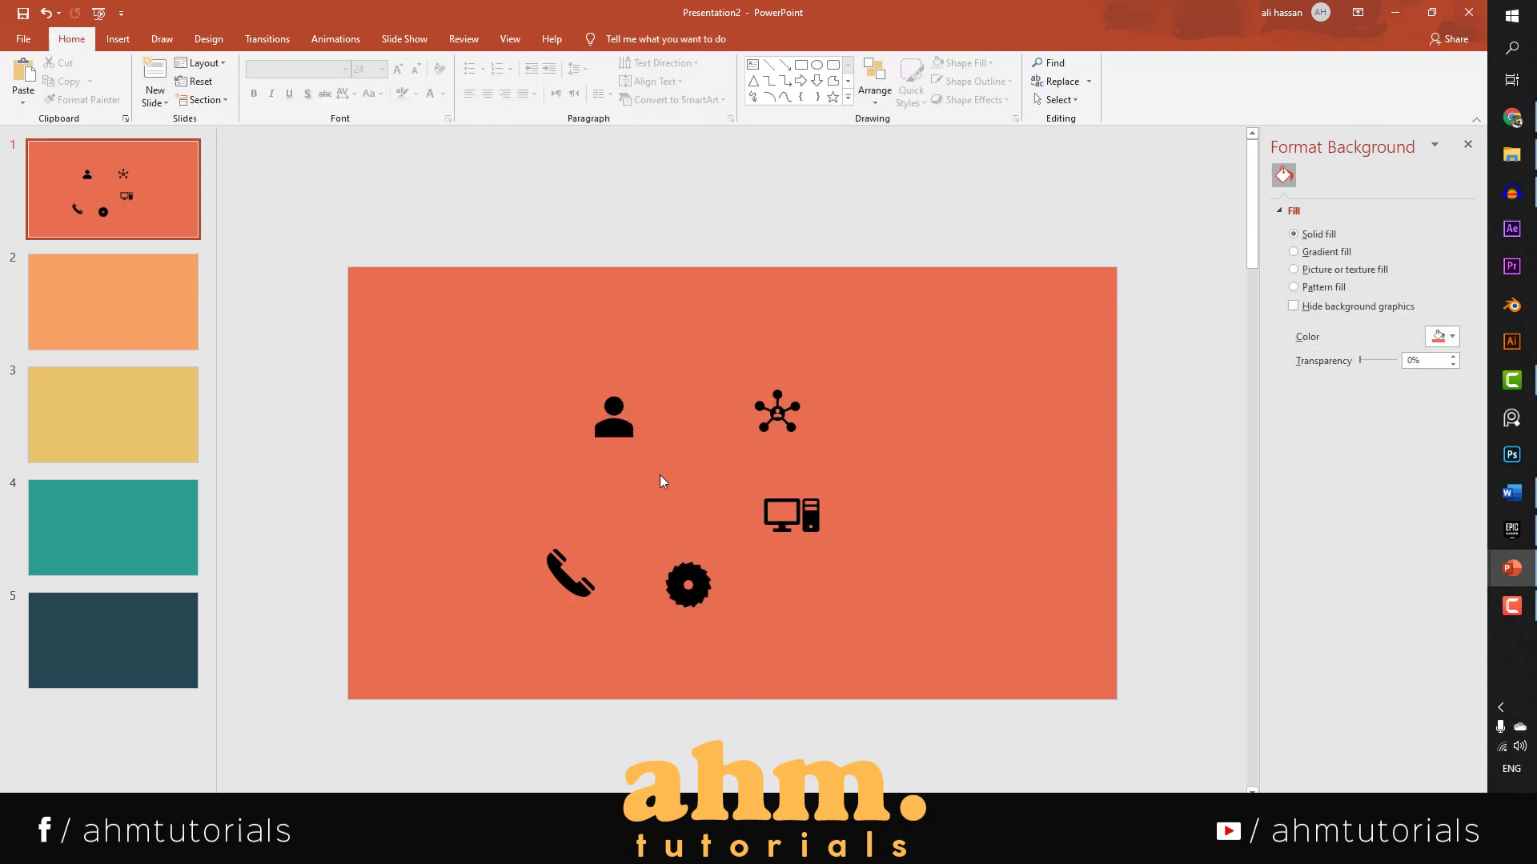
# Arrange the icons in one column near slide 1's left side, in the order person, network, computer, toothed disc, phone.
pyautogui.click(624, 435)
pyautogui.moveTo(624, 434); pyautogui.dragTo(479, 329)
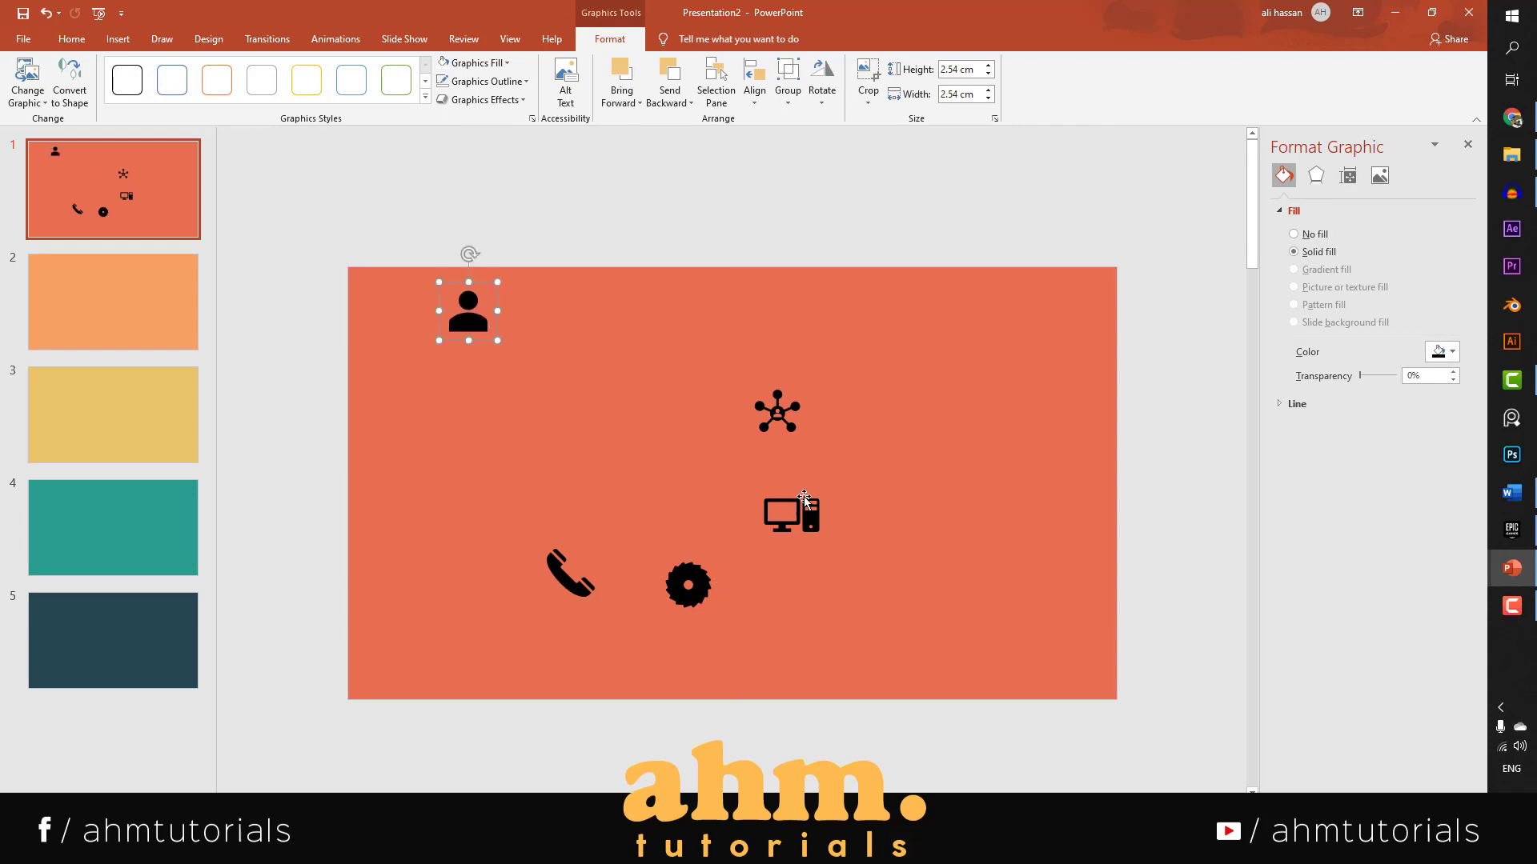
pyautogui.moveTo(783, 427); pyautogui.dragTo(474, 395)
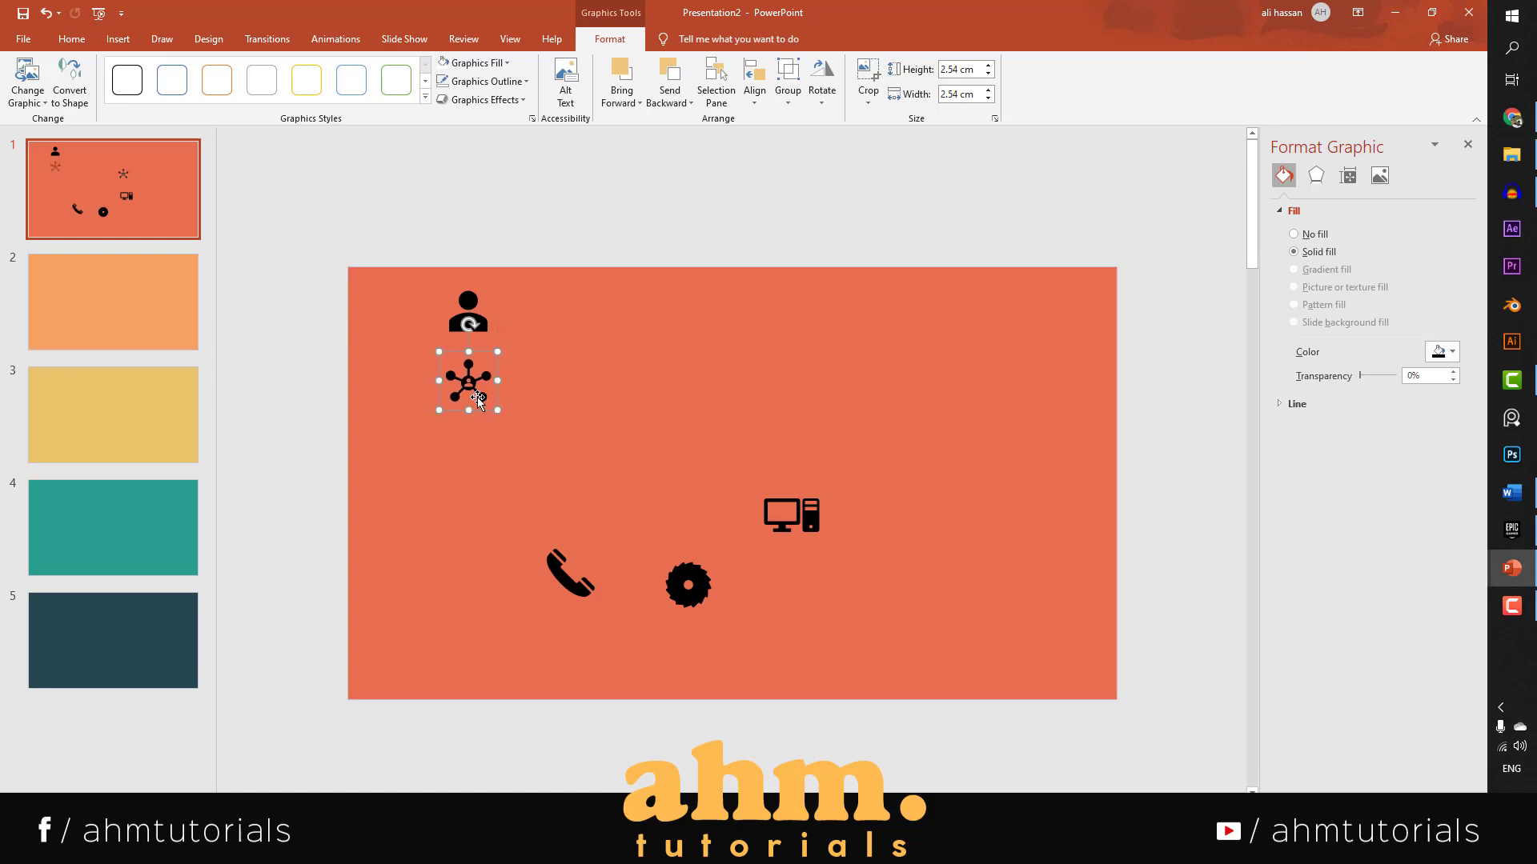
pyautogui.moveTo(800, 525); pyautogui.dragTo(480, 463)
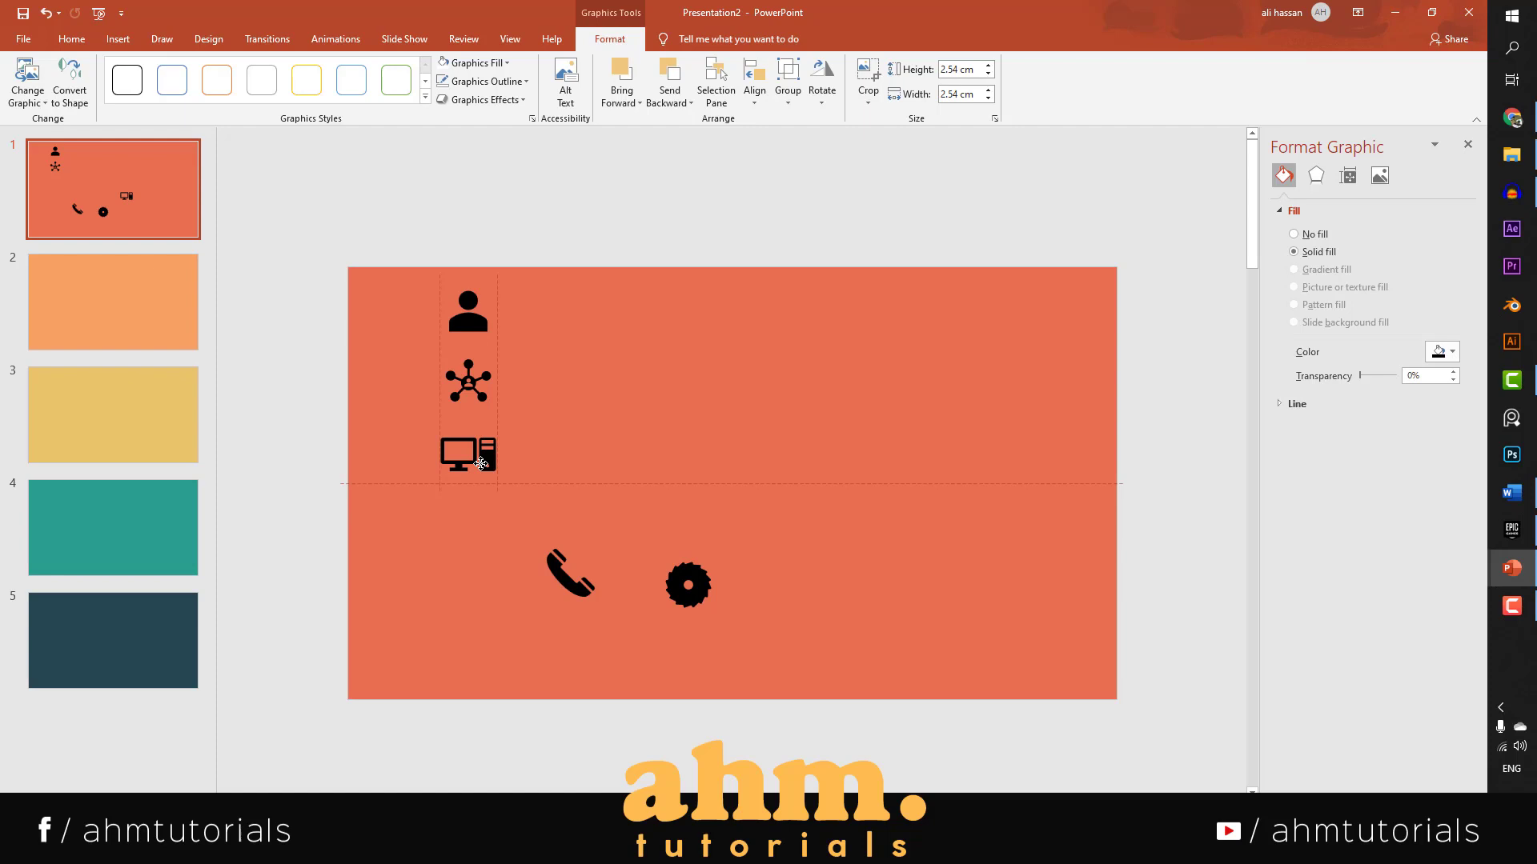
pyautogui.moveTo(481, 463); pyautogui.dragTo(480, 463)
pyautogui.moveTo(686, 585); pyautogui.dragTo(474, 536)
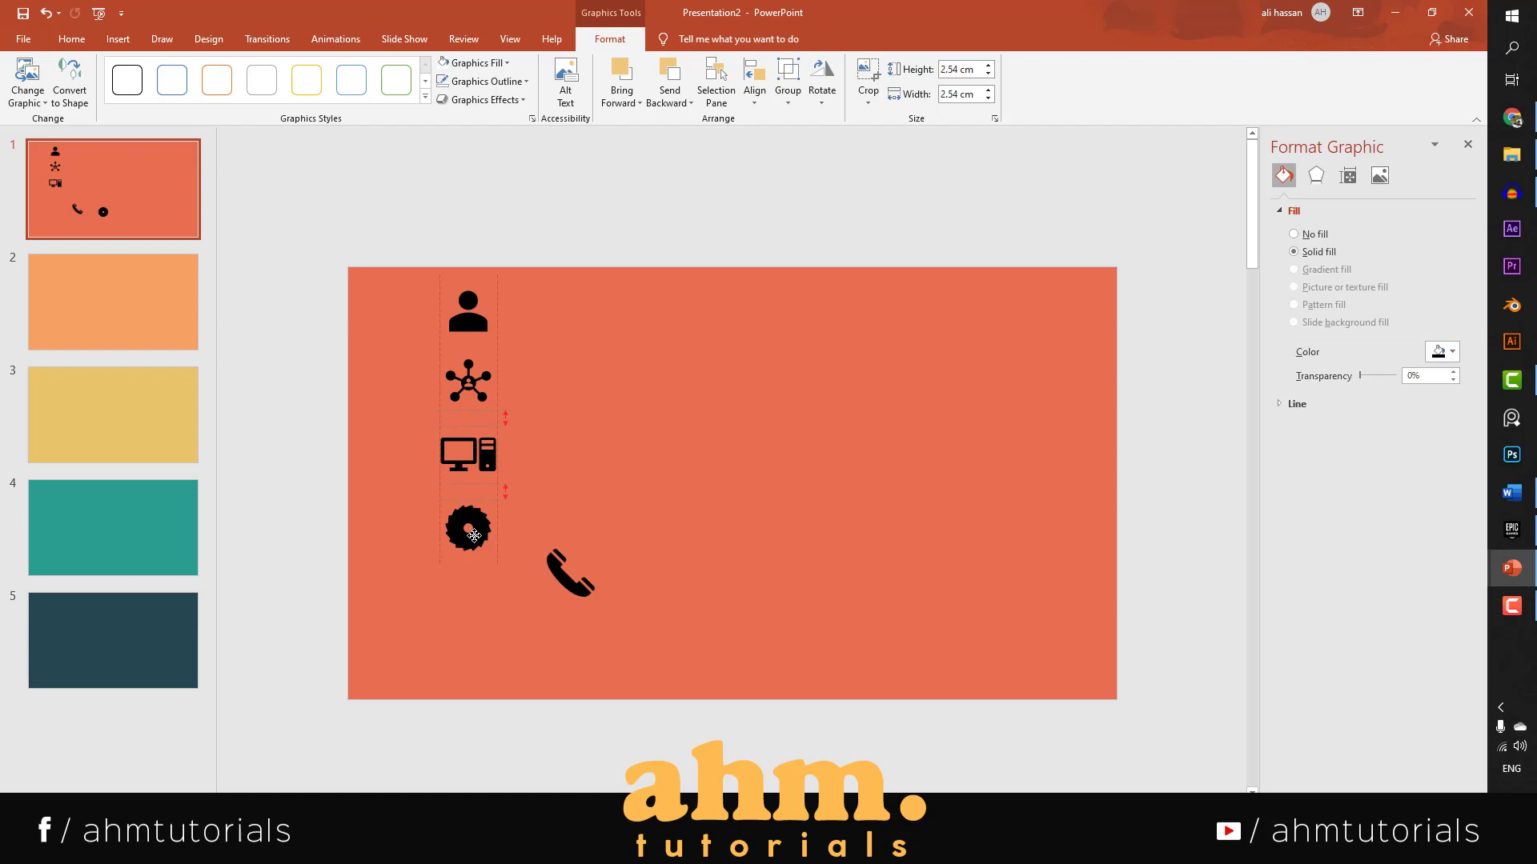
pyautogui.moveTo(474, 535); pyautogui.dragTo(474, 535)
pyautogui.moveTo(573, 584); pyautogui.dragTo(474, 616)
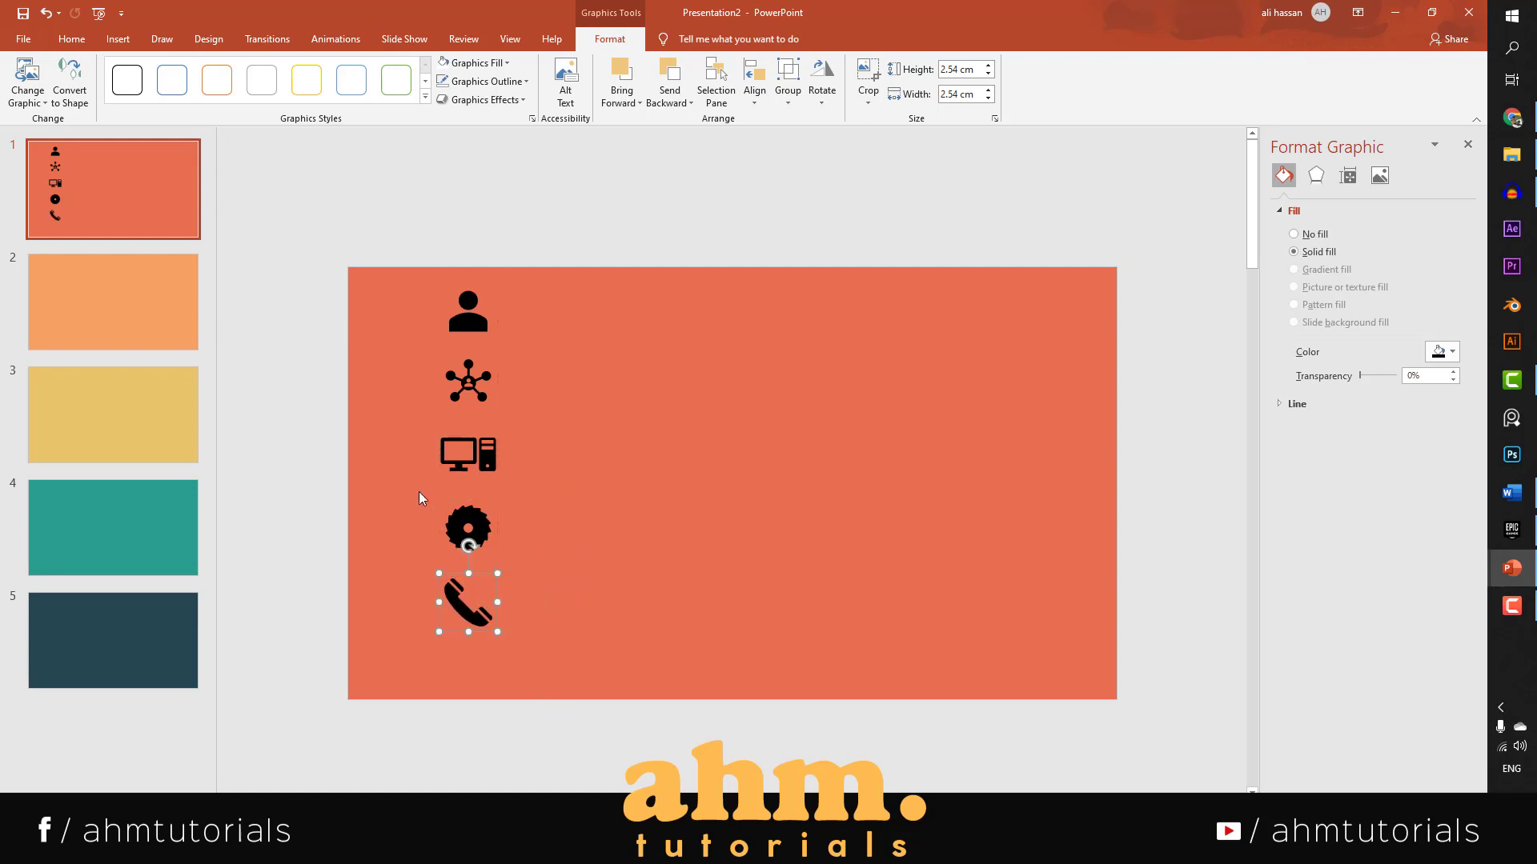
# Distribute the five icons vertically and shift the whole column slightly right and down on the slide.
pyautogui.moveTo(398, 266); pyautogui.dragTo(526, 673)
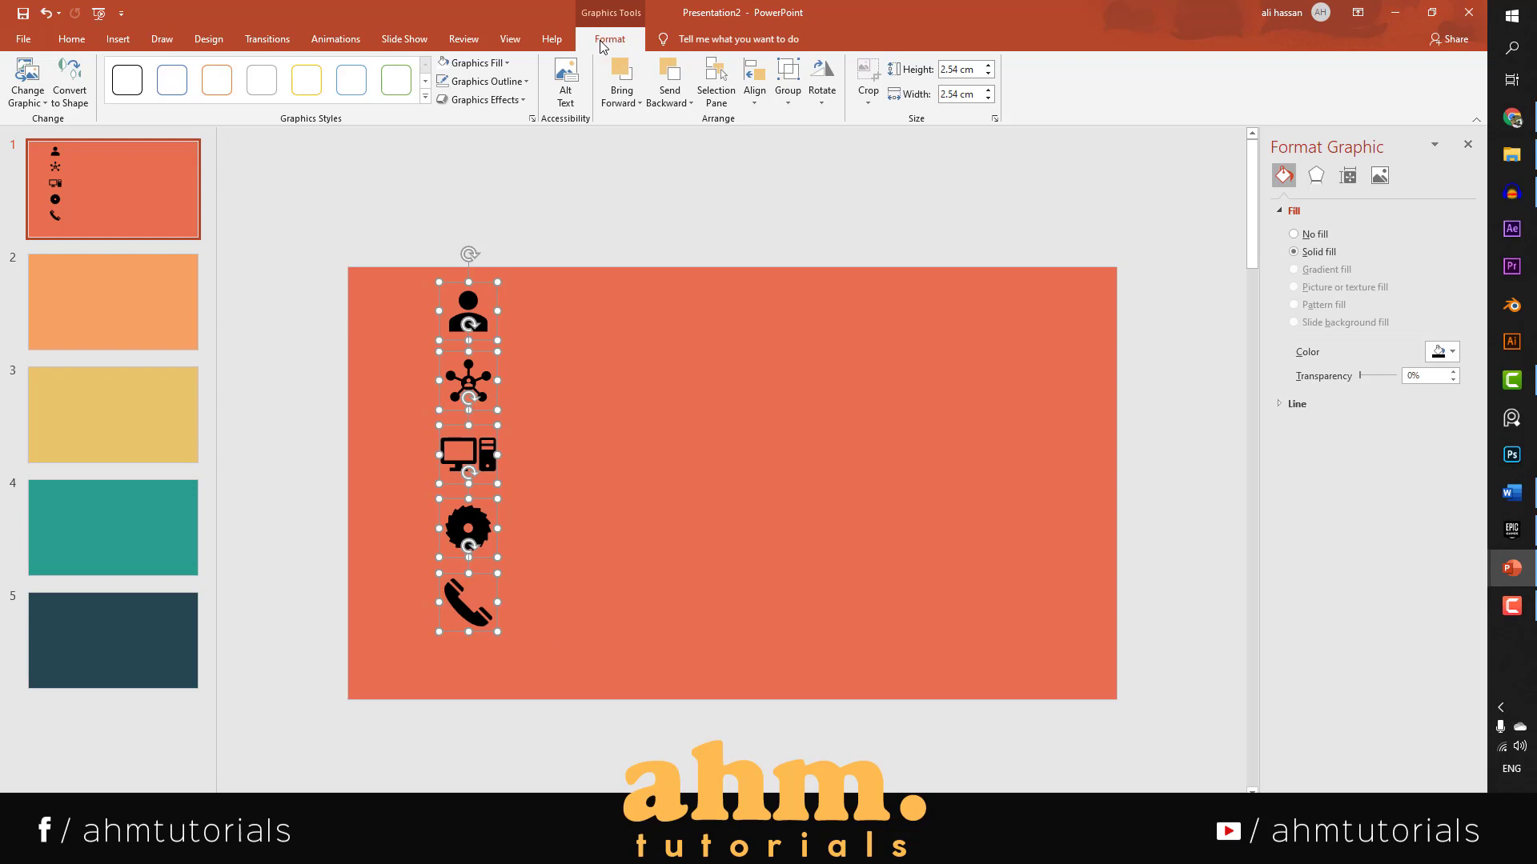
pyautogui.click(757, 102)
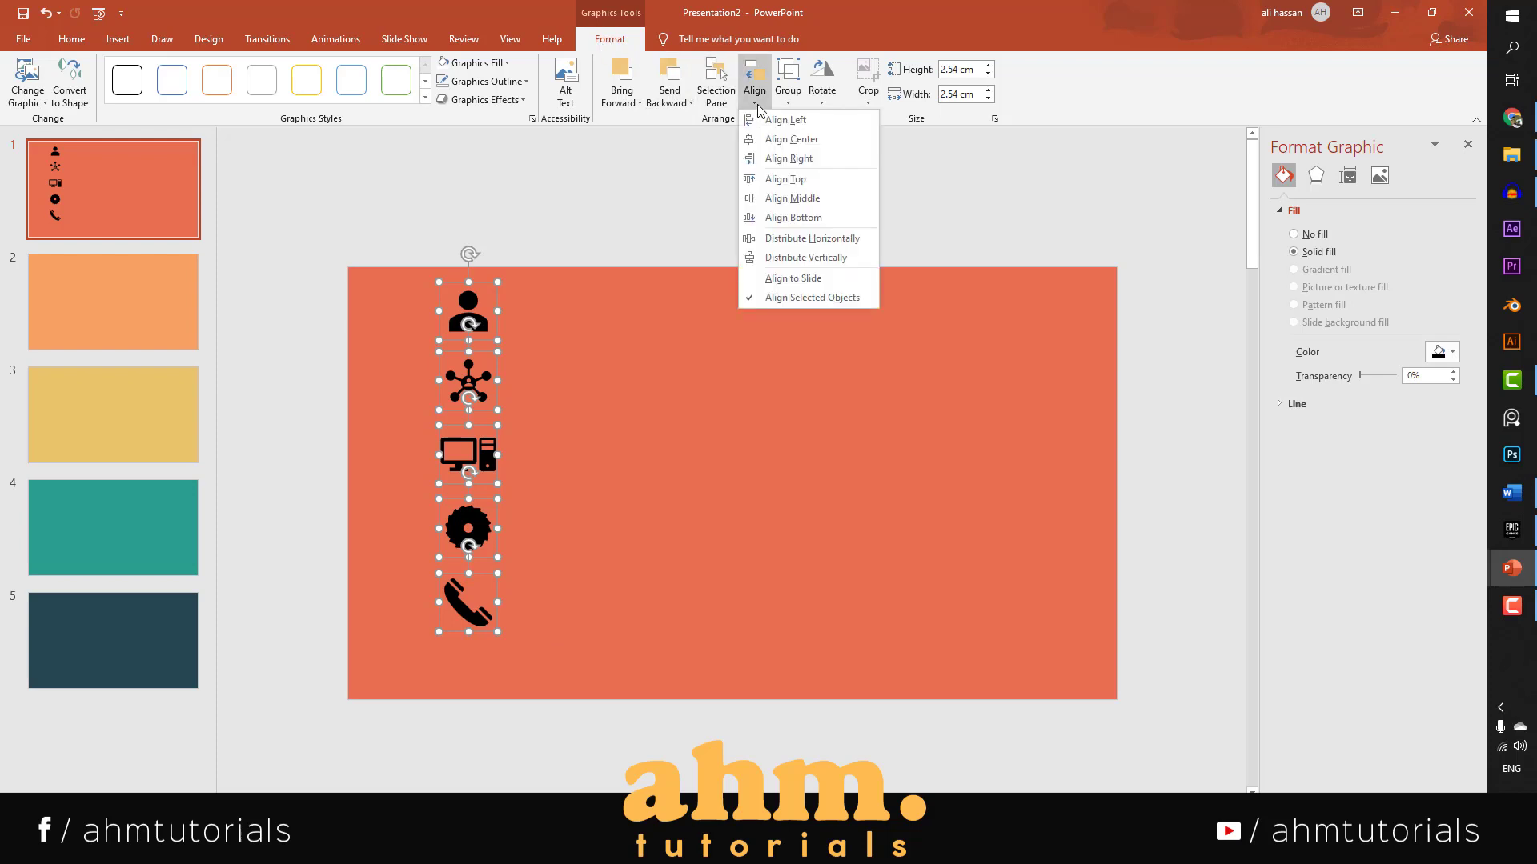
pyautogui.click(800, 258)
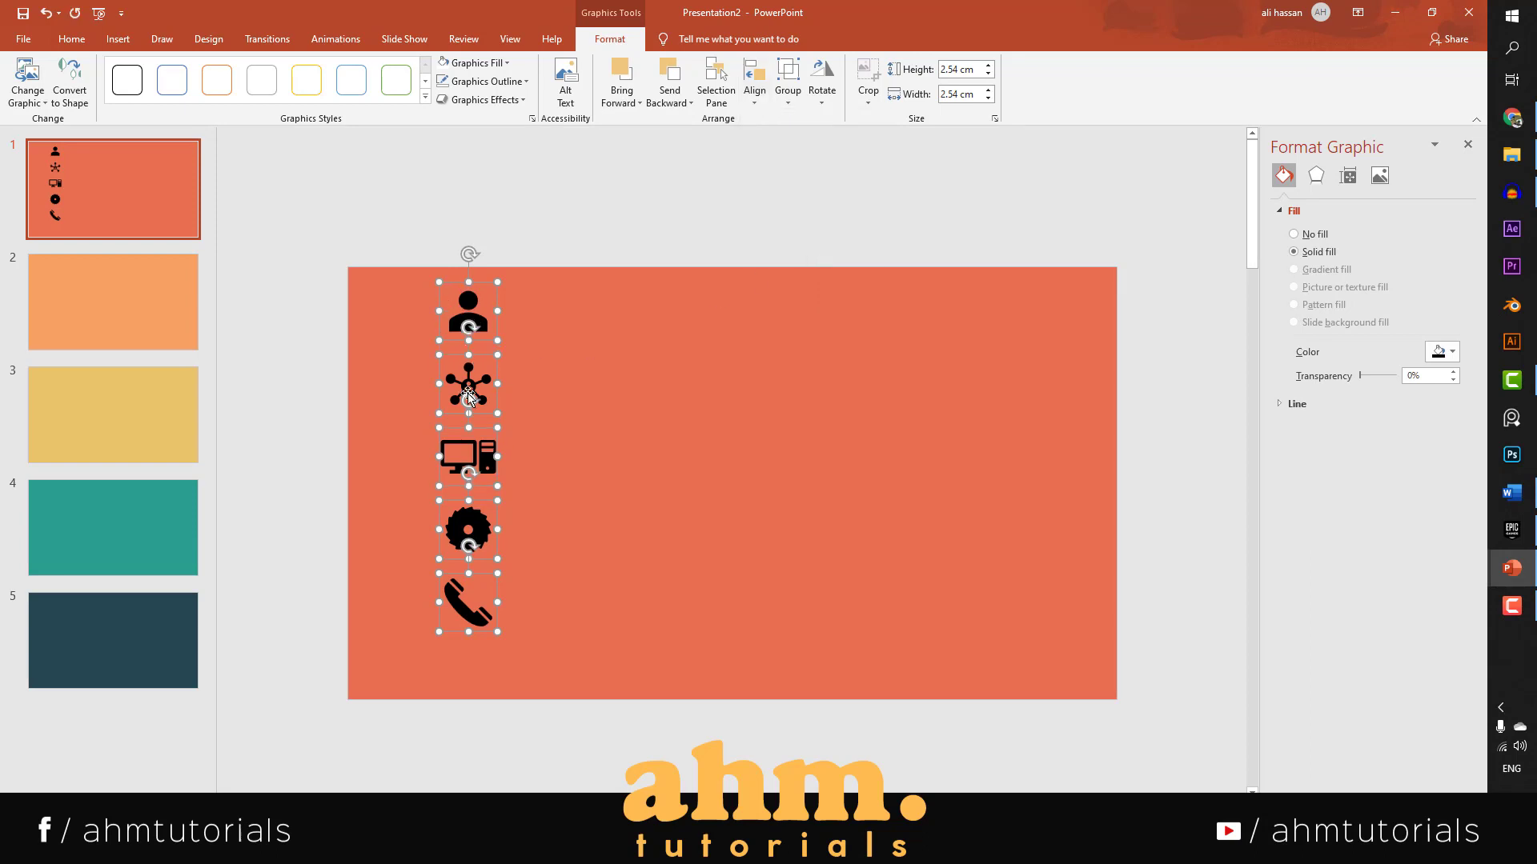
pyautogui.moveTo(485, 322)
pyautogui.mouseDown()
pyautogui.moveTo(436, 343)
pyautogui.moveTo(507, 336)
pyautogui.mouseUp()
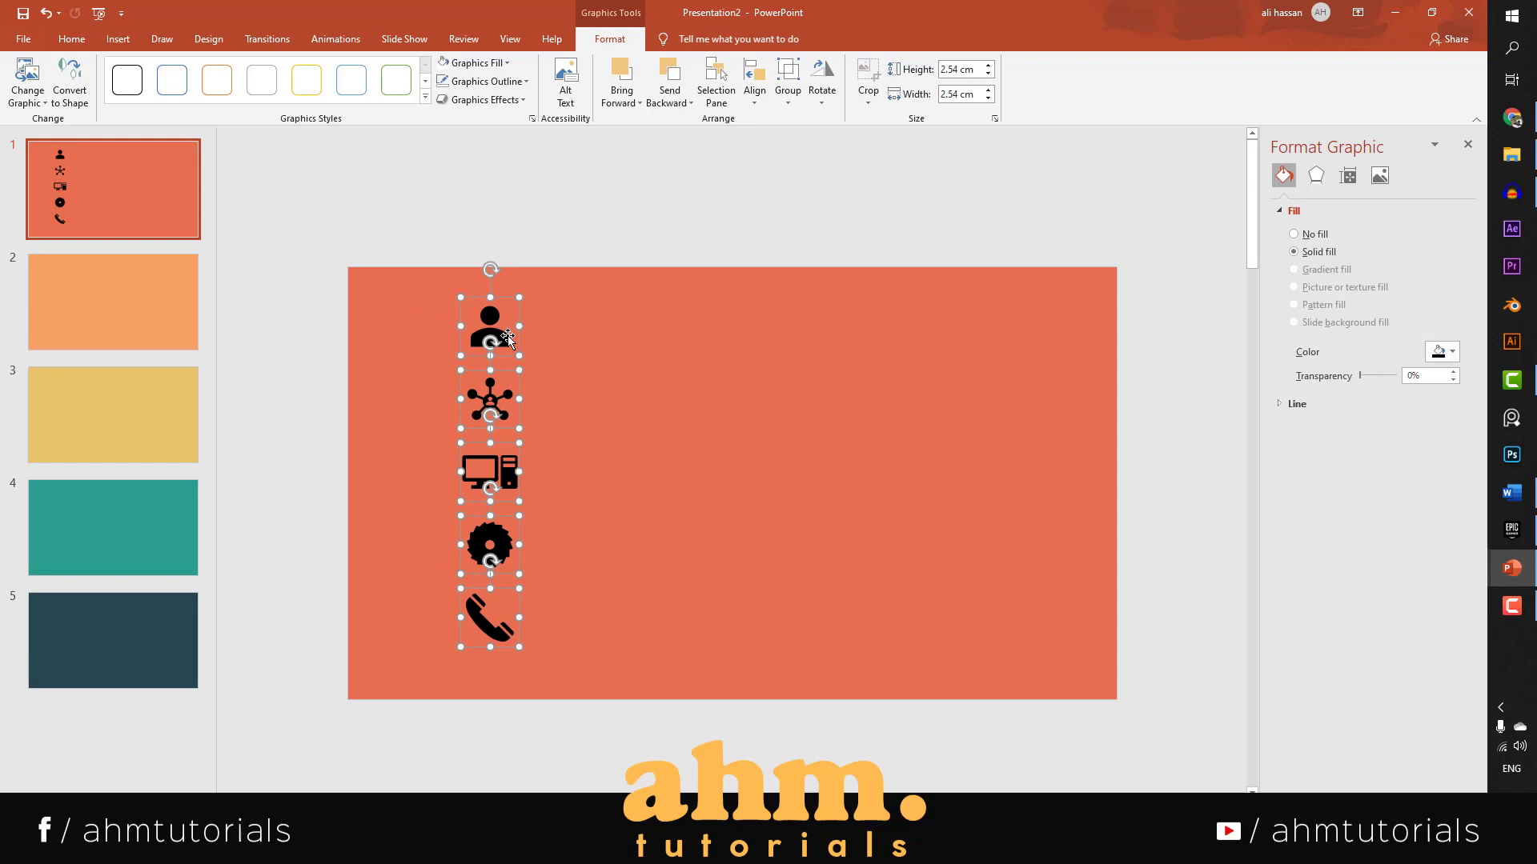
# Show the guides across the slide and deselect the icons.
pyautogui.click(509, 38)
pyautogui.click(326, 100)
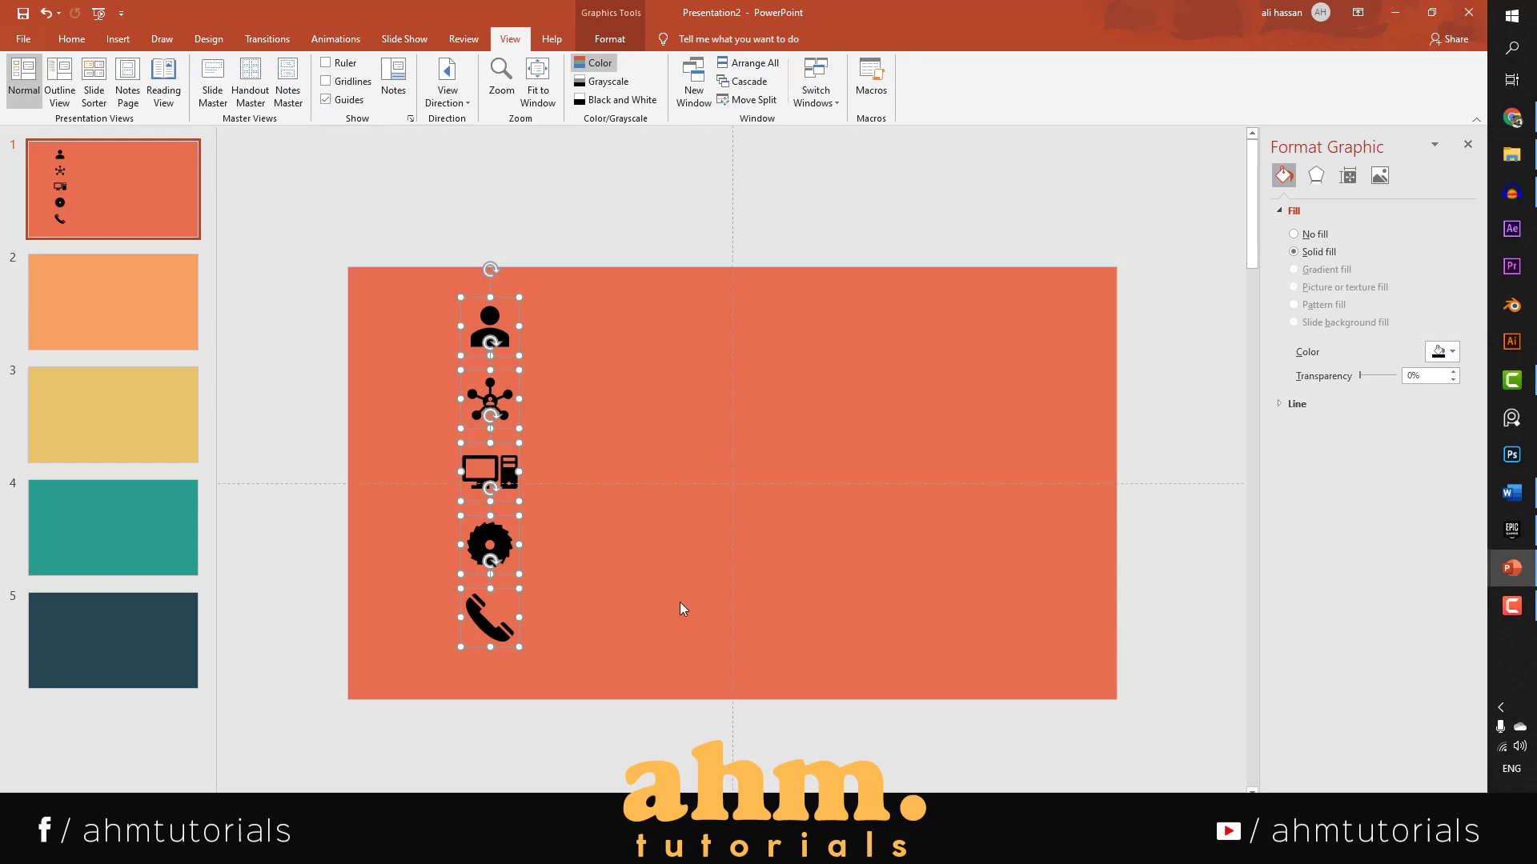
pyautogui.click(638, 650)
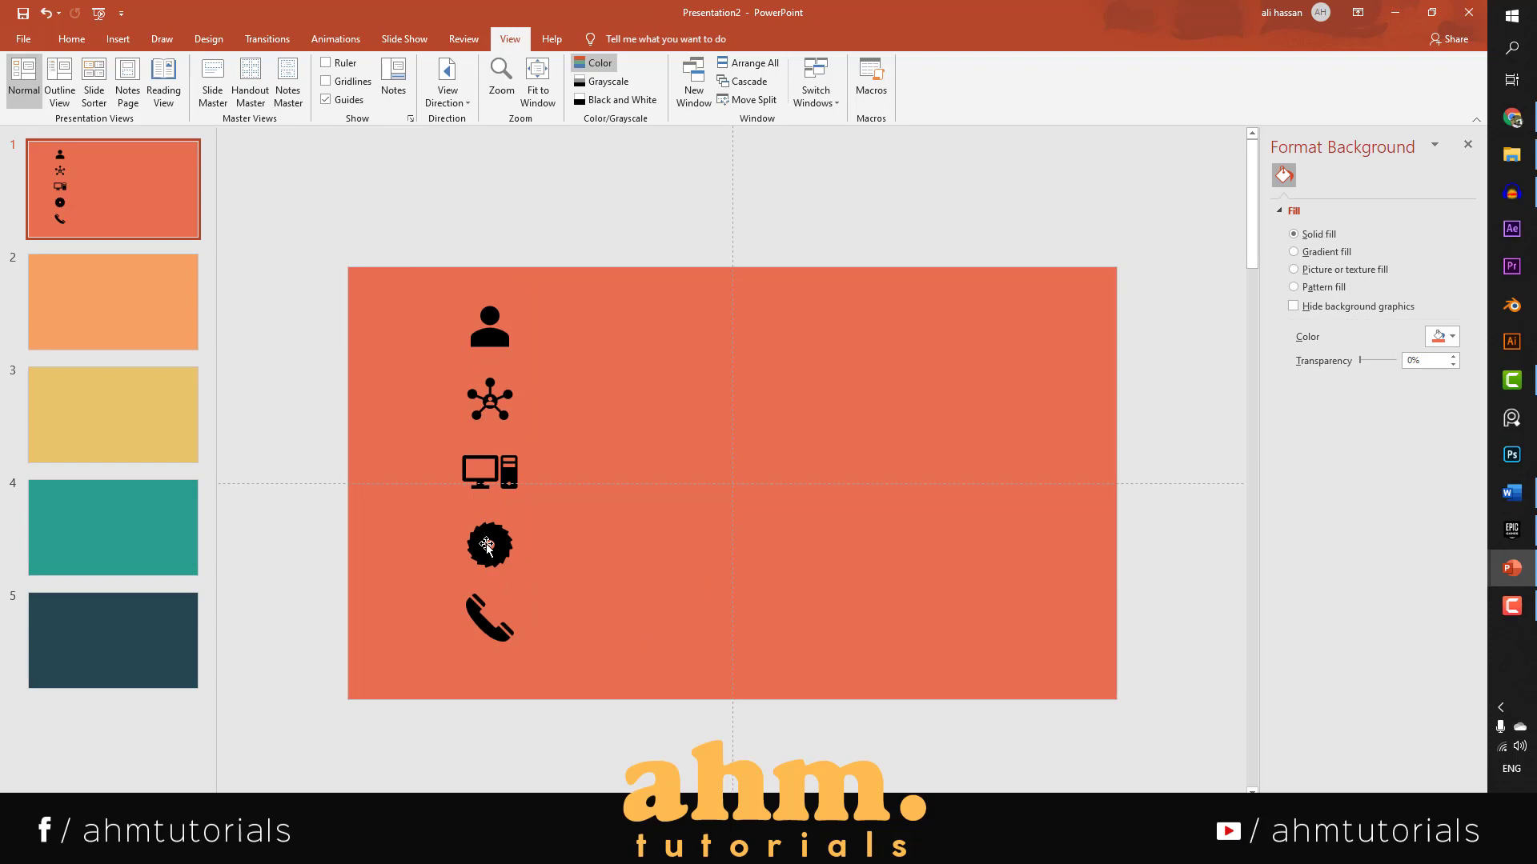
# Draw a circle about 2.96 cm in diameter just left of the person and network icons.
pyautogui.click(120, 39)
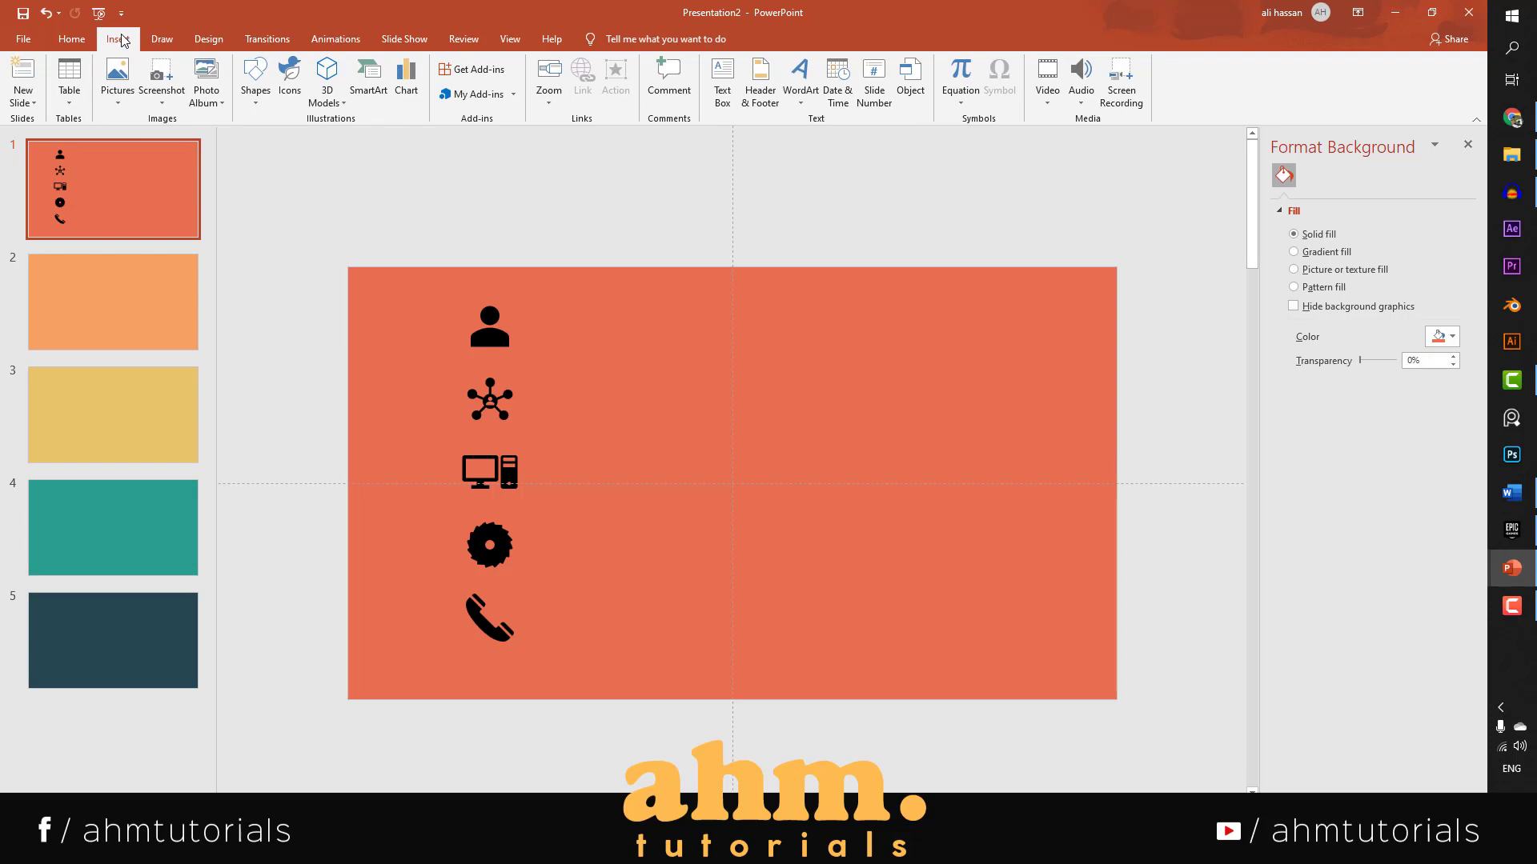
pyautogui.click(255, 80)
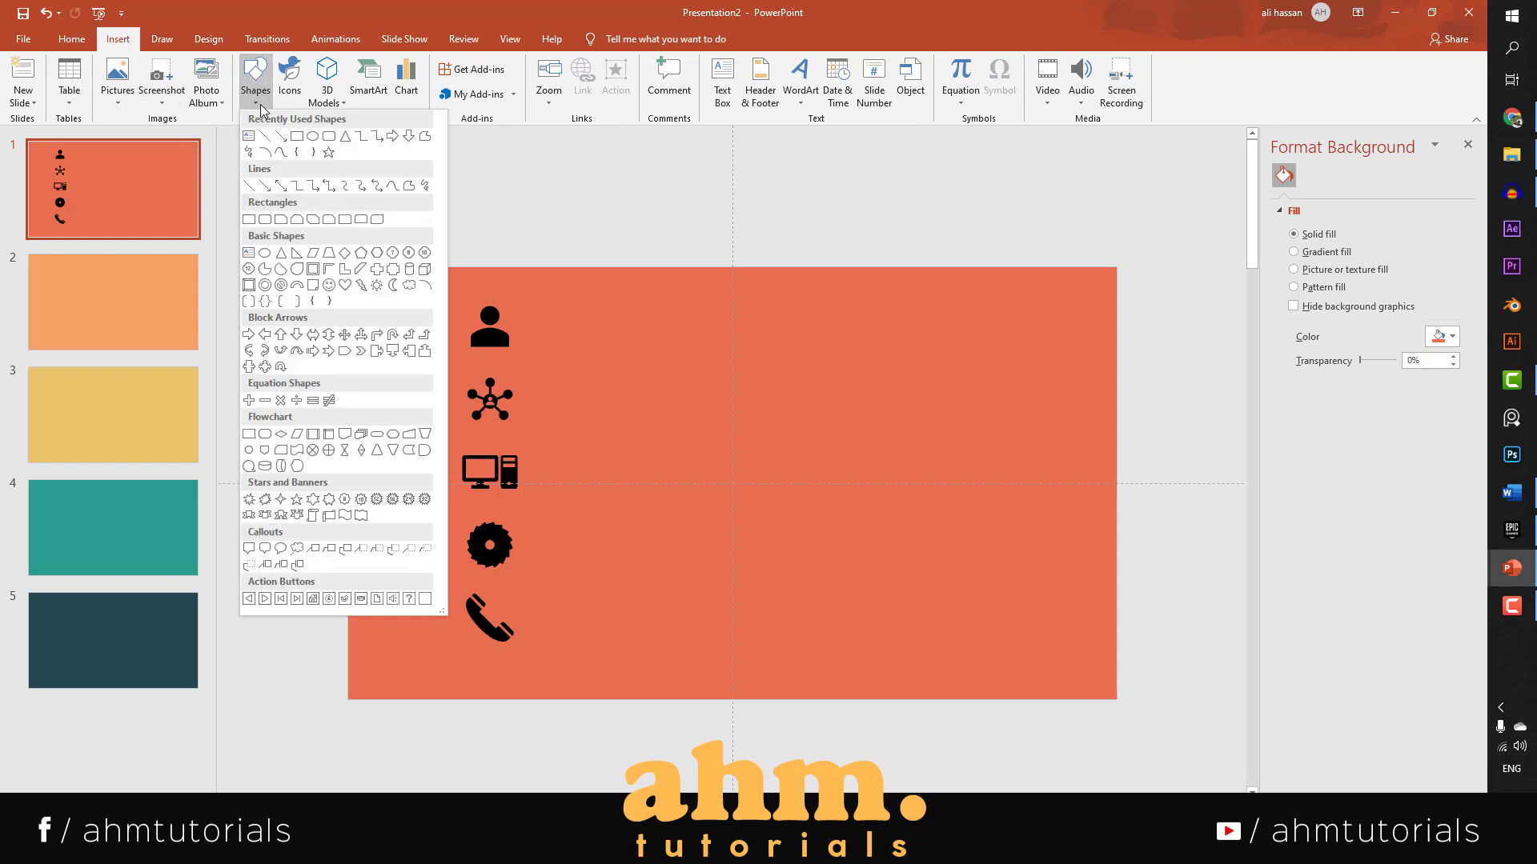
pyautogui.click(313, 138)
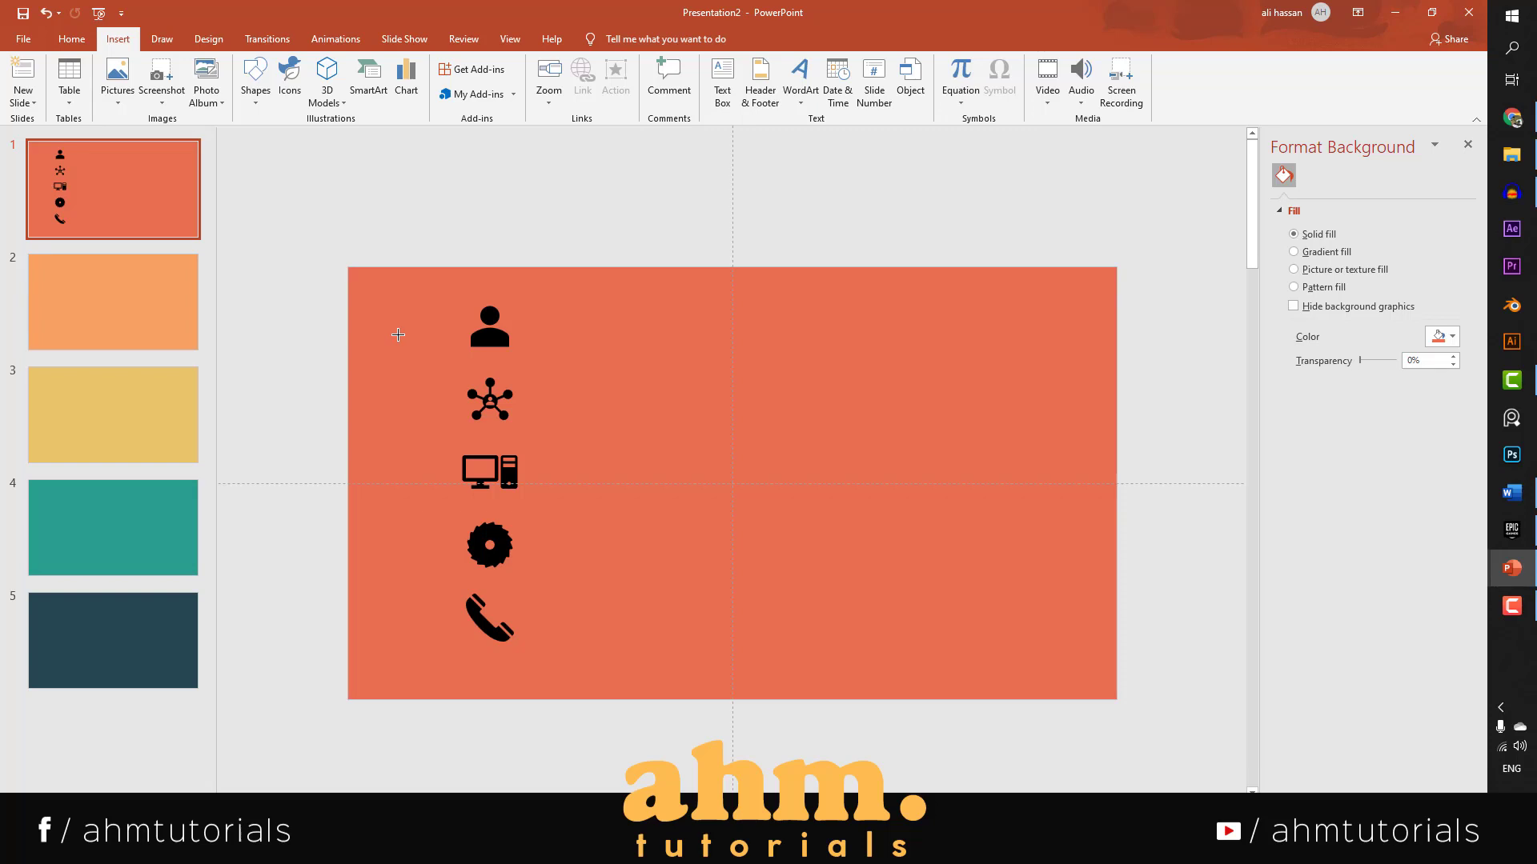
pyautogui.moveTo(397, 334)
pyautogui.mouseDown()
pyautogui.moveTo(485, 422)
pyautogui.moveTo(448, 402)
pyautogui.mouseUp()
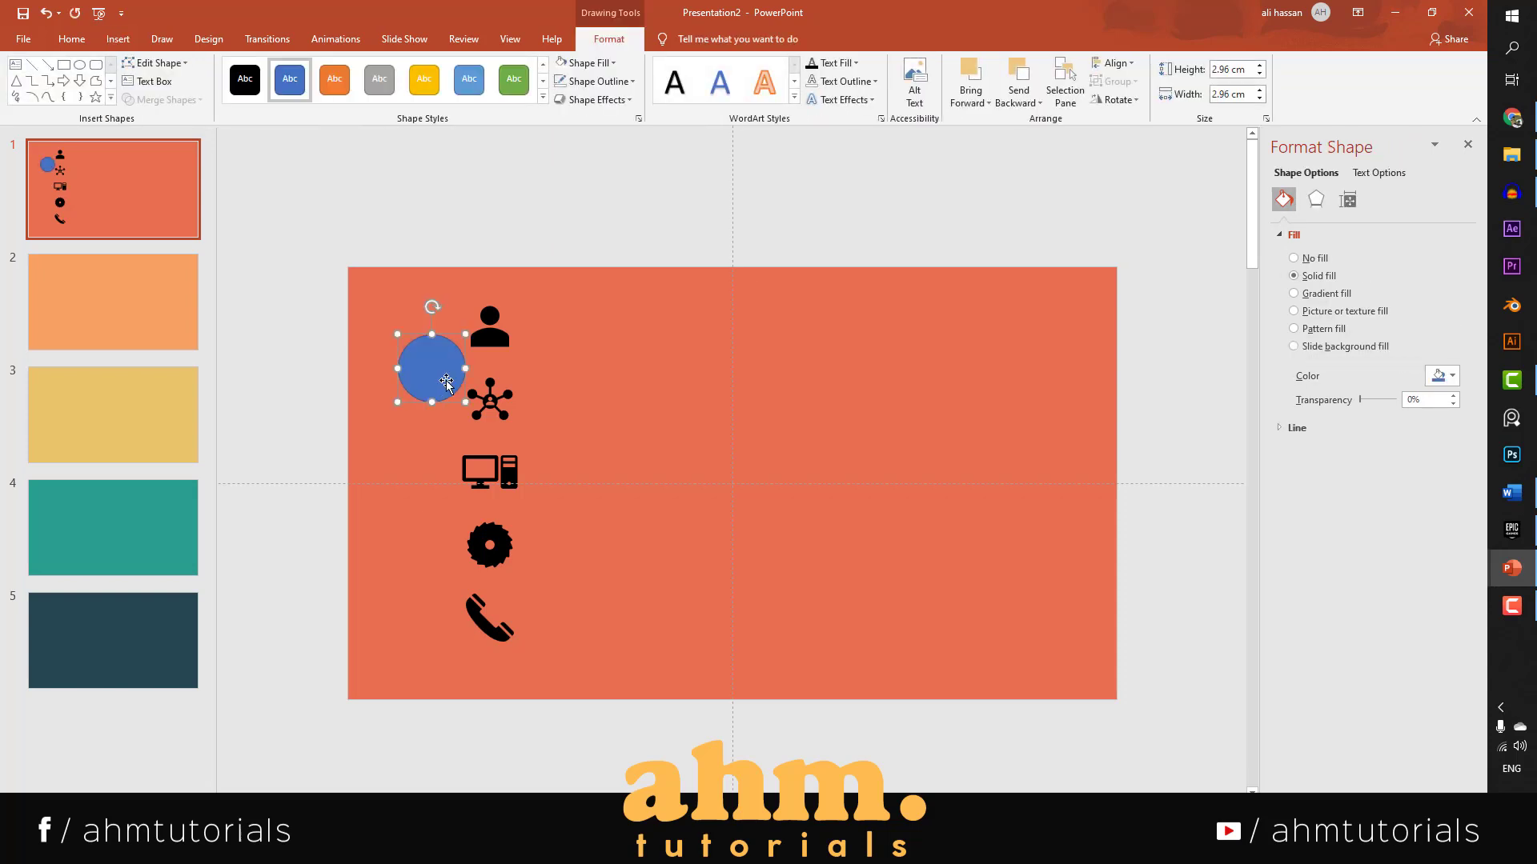
# Give the circle a white fill with no outline and center it on the horizontal guide, left of the computer icon.
pyautogui.click(616, 65)
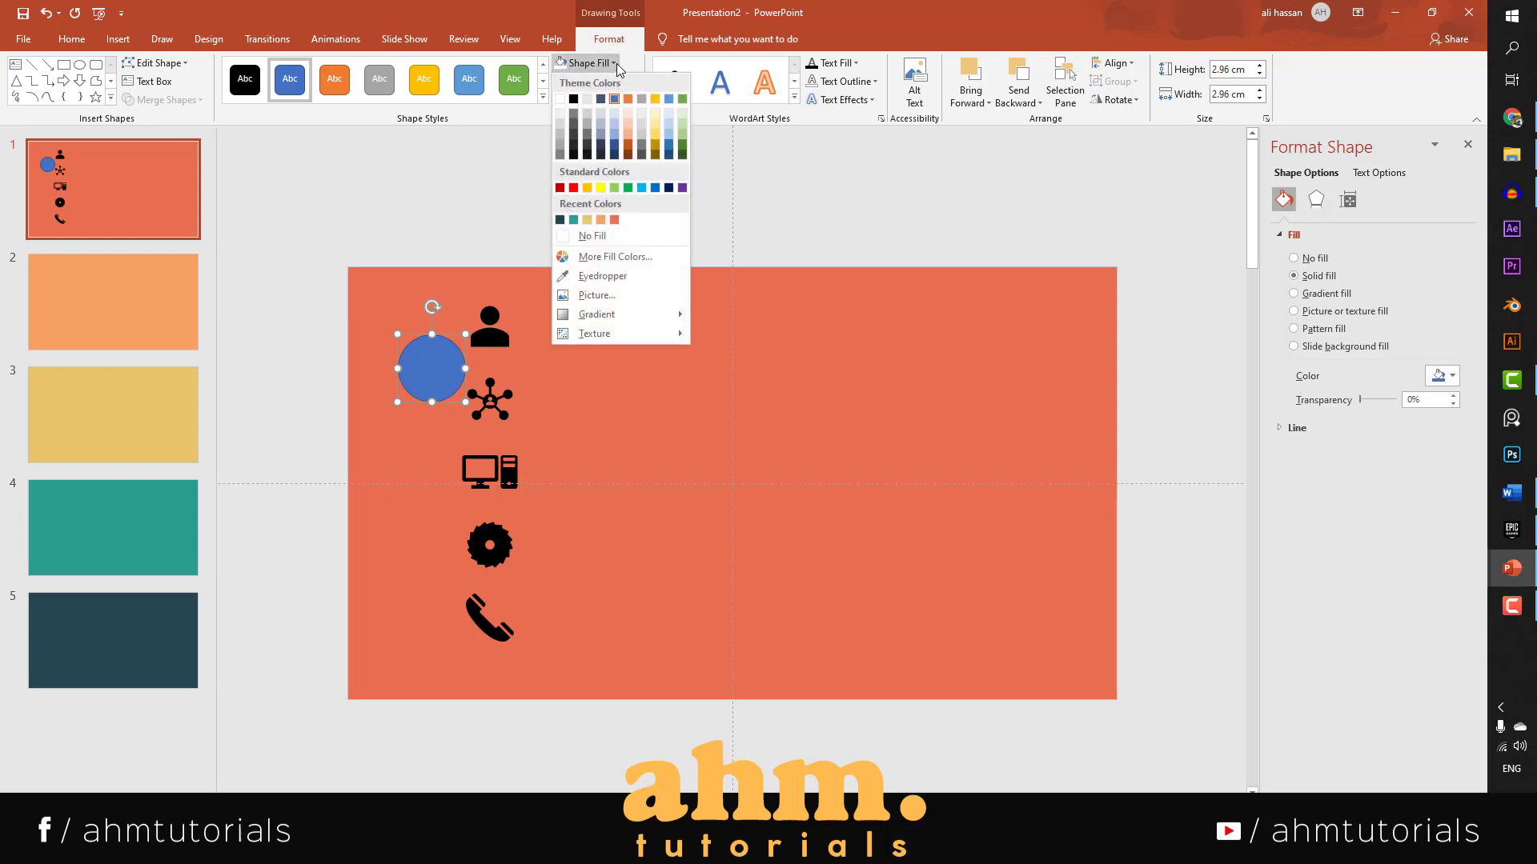
pyautogui.click(566, 100)
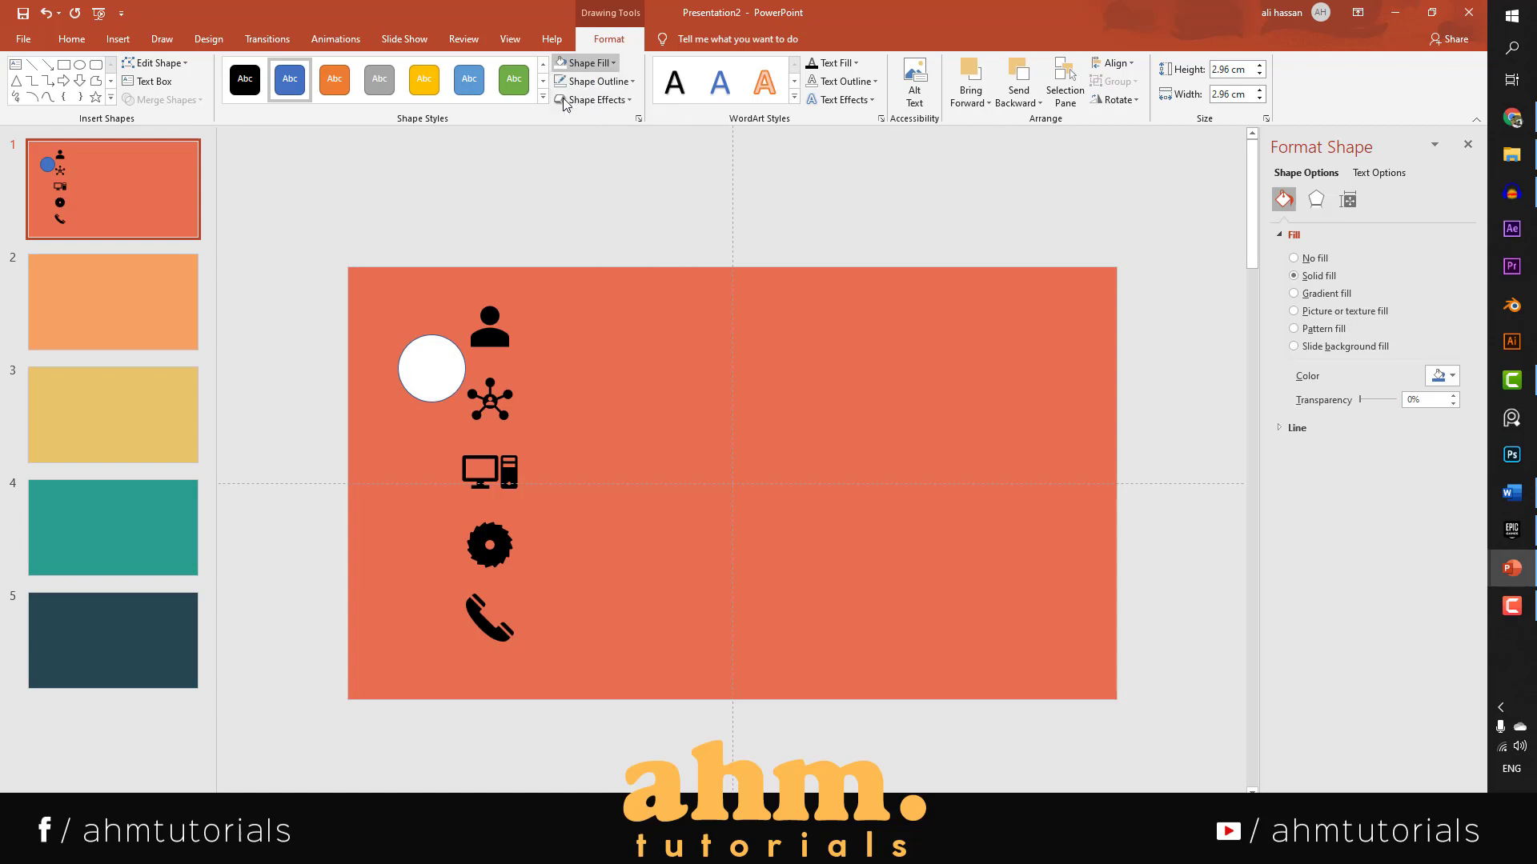
pyautogui.click(633, 81)
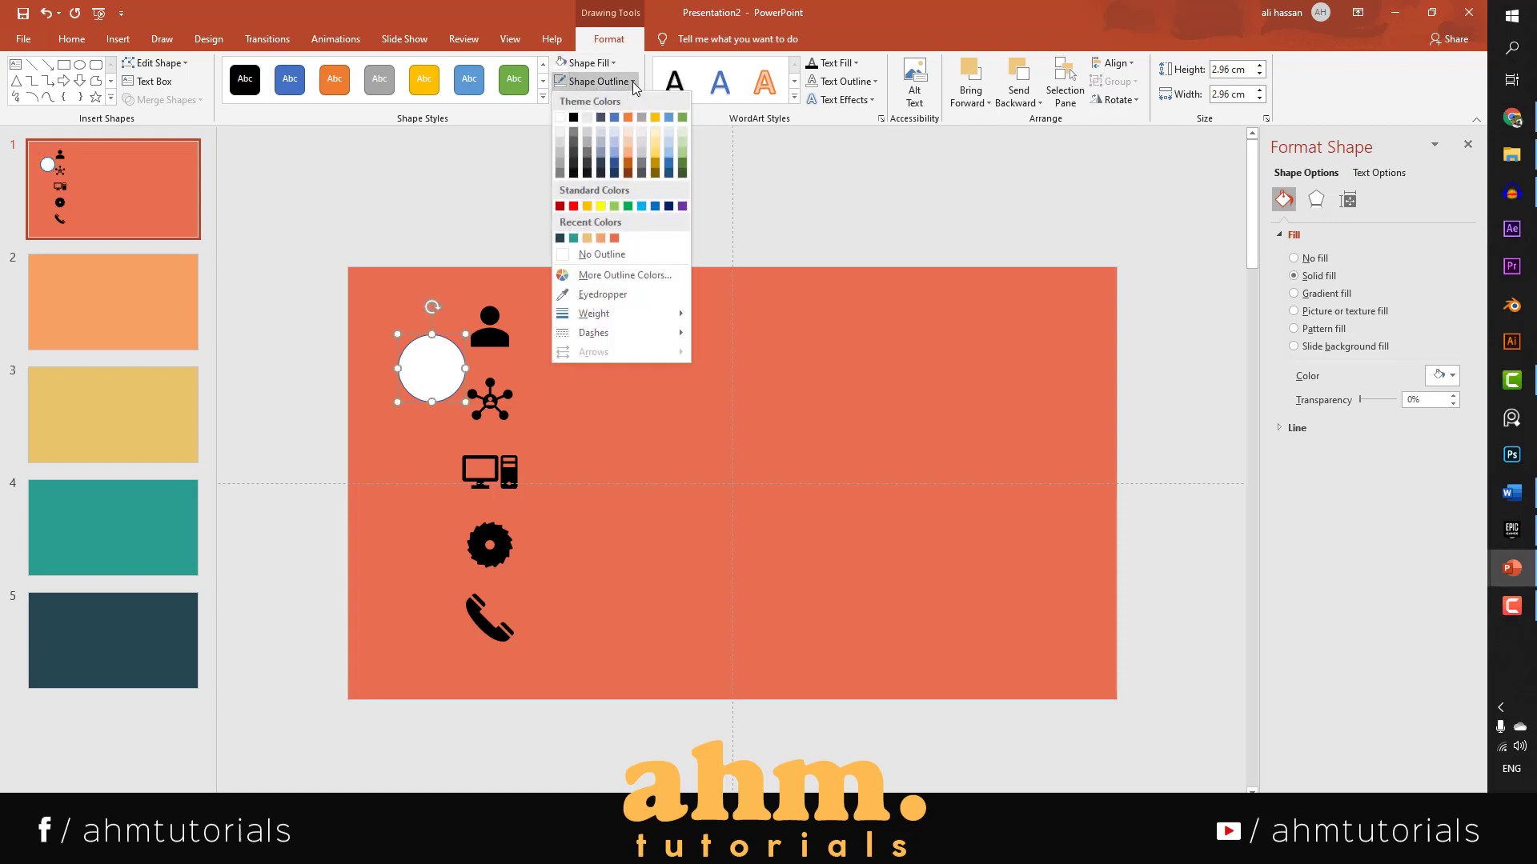
pyautogui.click(604, 251)
pyautogui.click(427, 367)
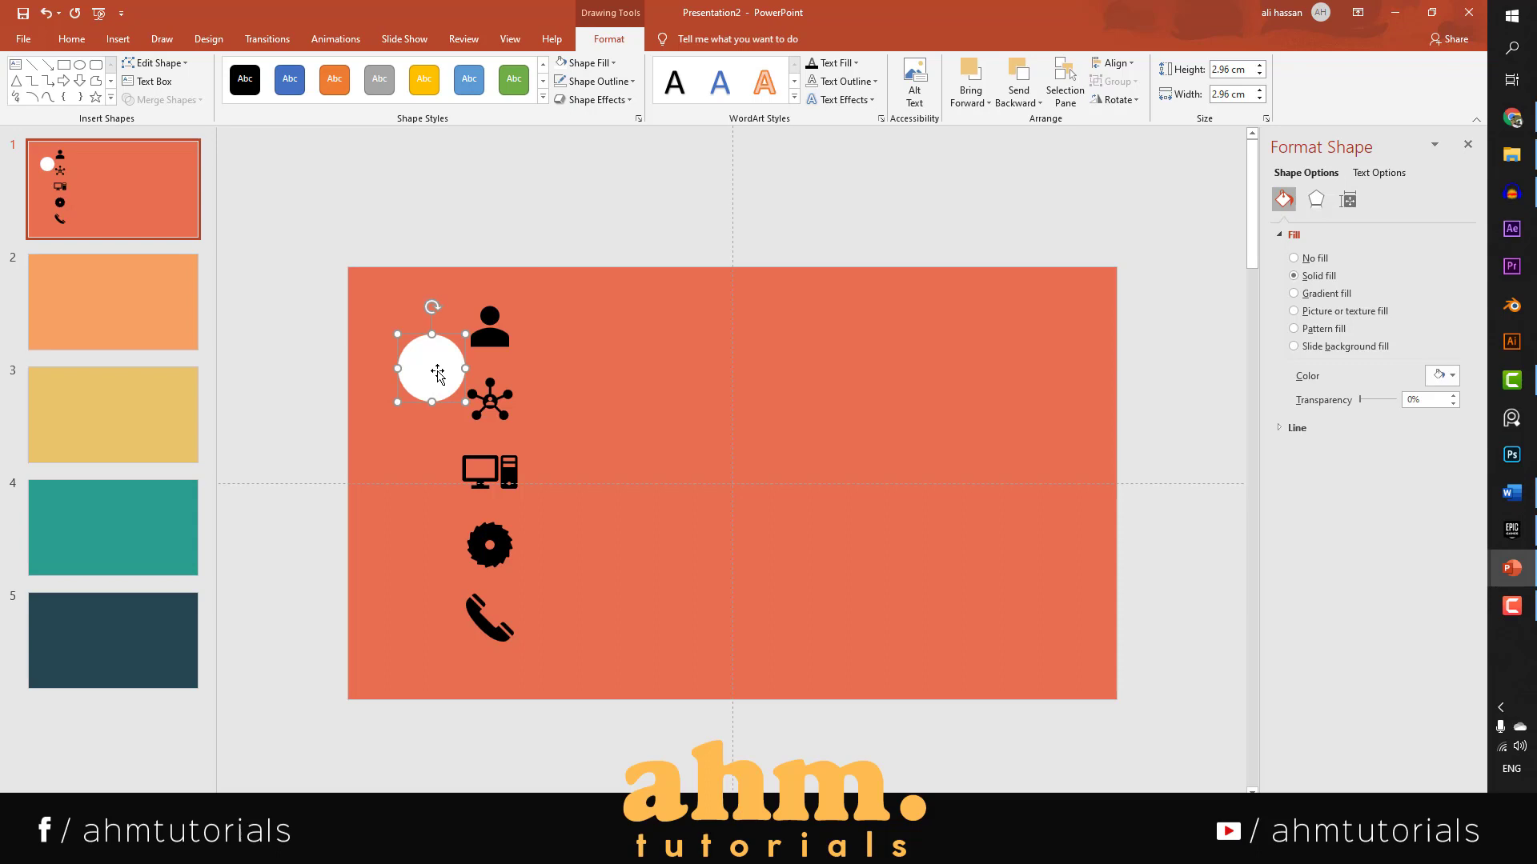
pyautogui.moveTo(436, 370); pyautogui.dragTo(409, 489)
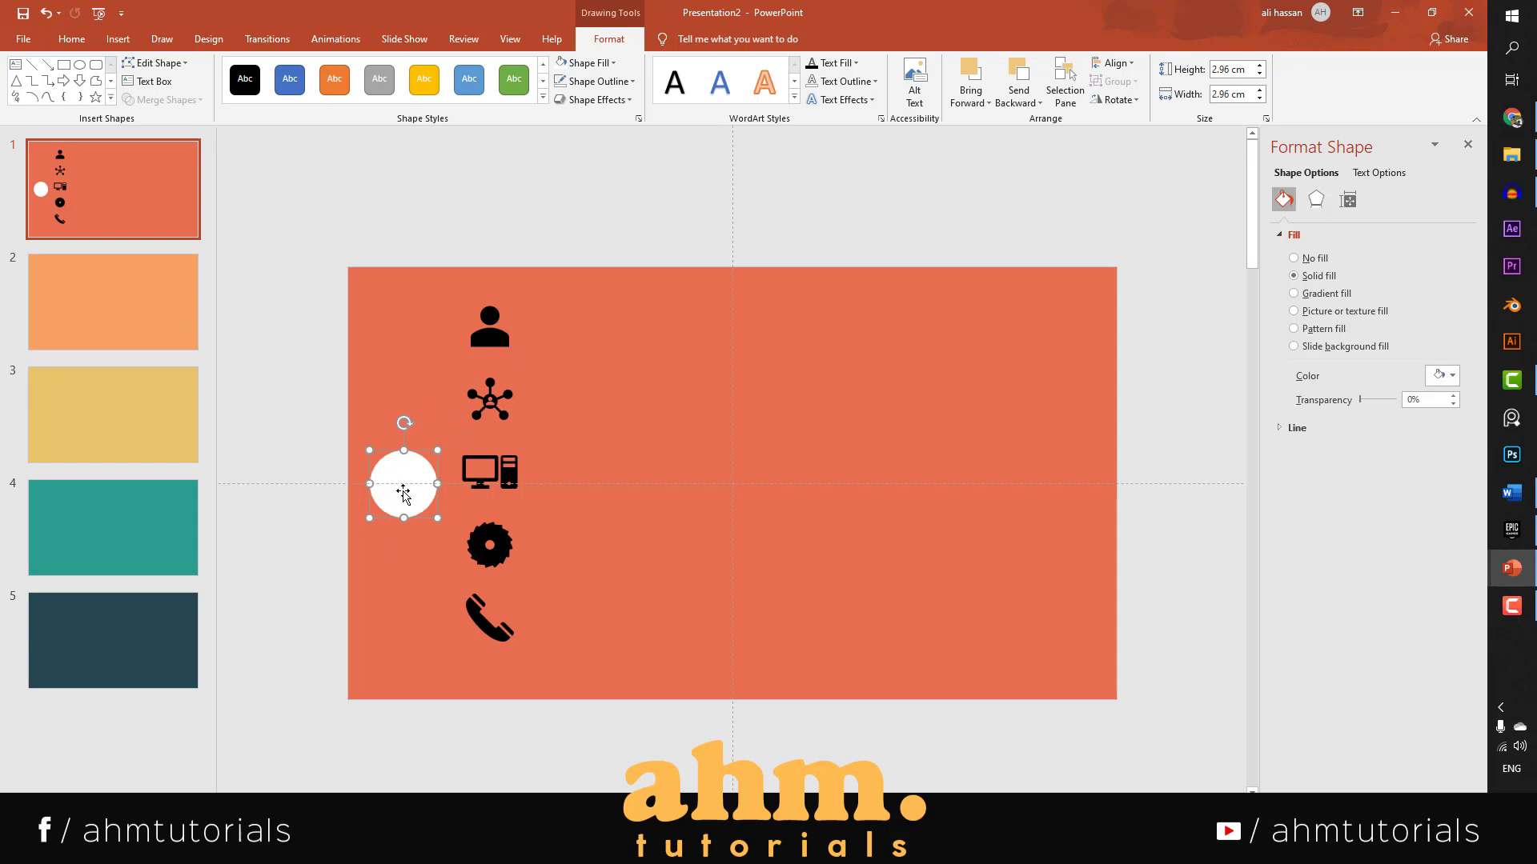
# Duplicate the white circle into a column of five circles, two above and two below the original.
pyautogui.moveTo(403, 493); pyautogui.dragTo(405, 436)
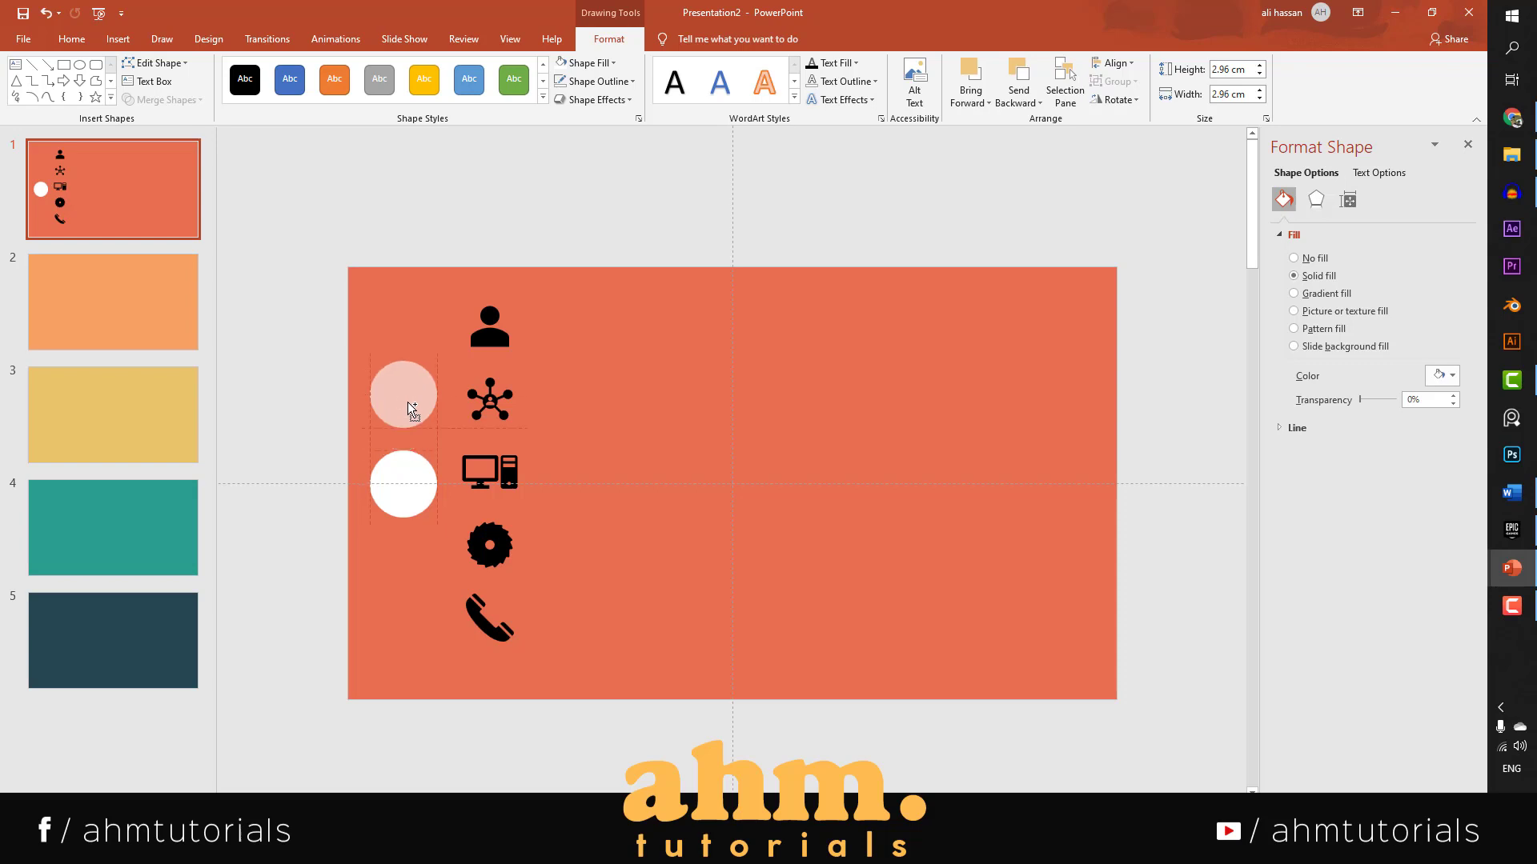
pyautogui.moveTo(408, 402); pyautogui.dragTo(408, 403)
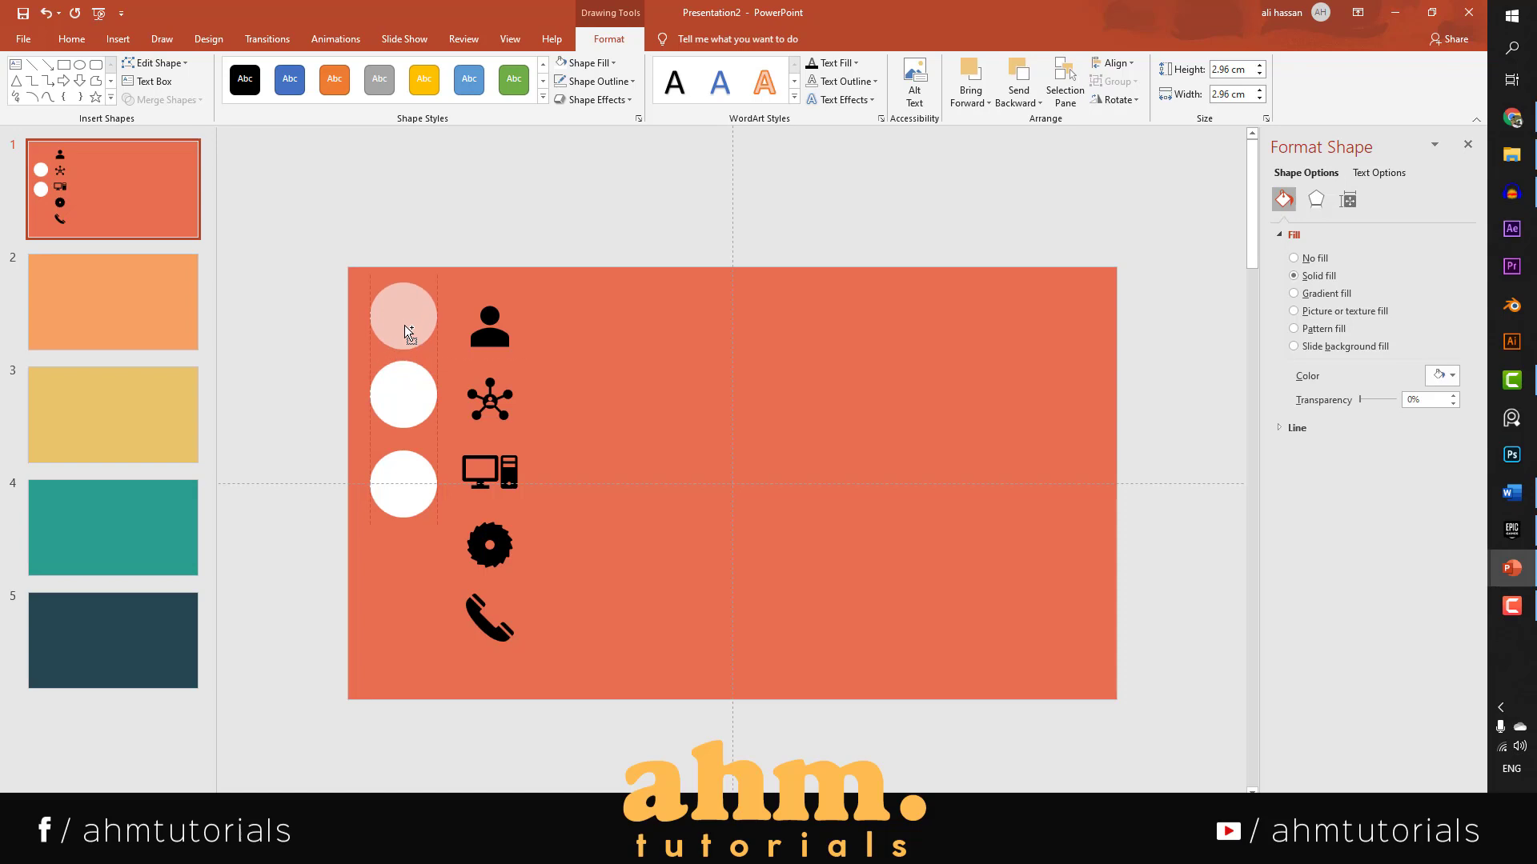
pyautogui.moveTo(403, 323); pyautogui.dragTo(403, 323)
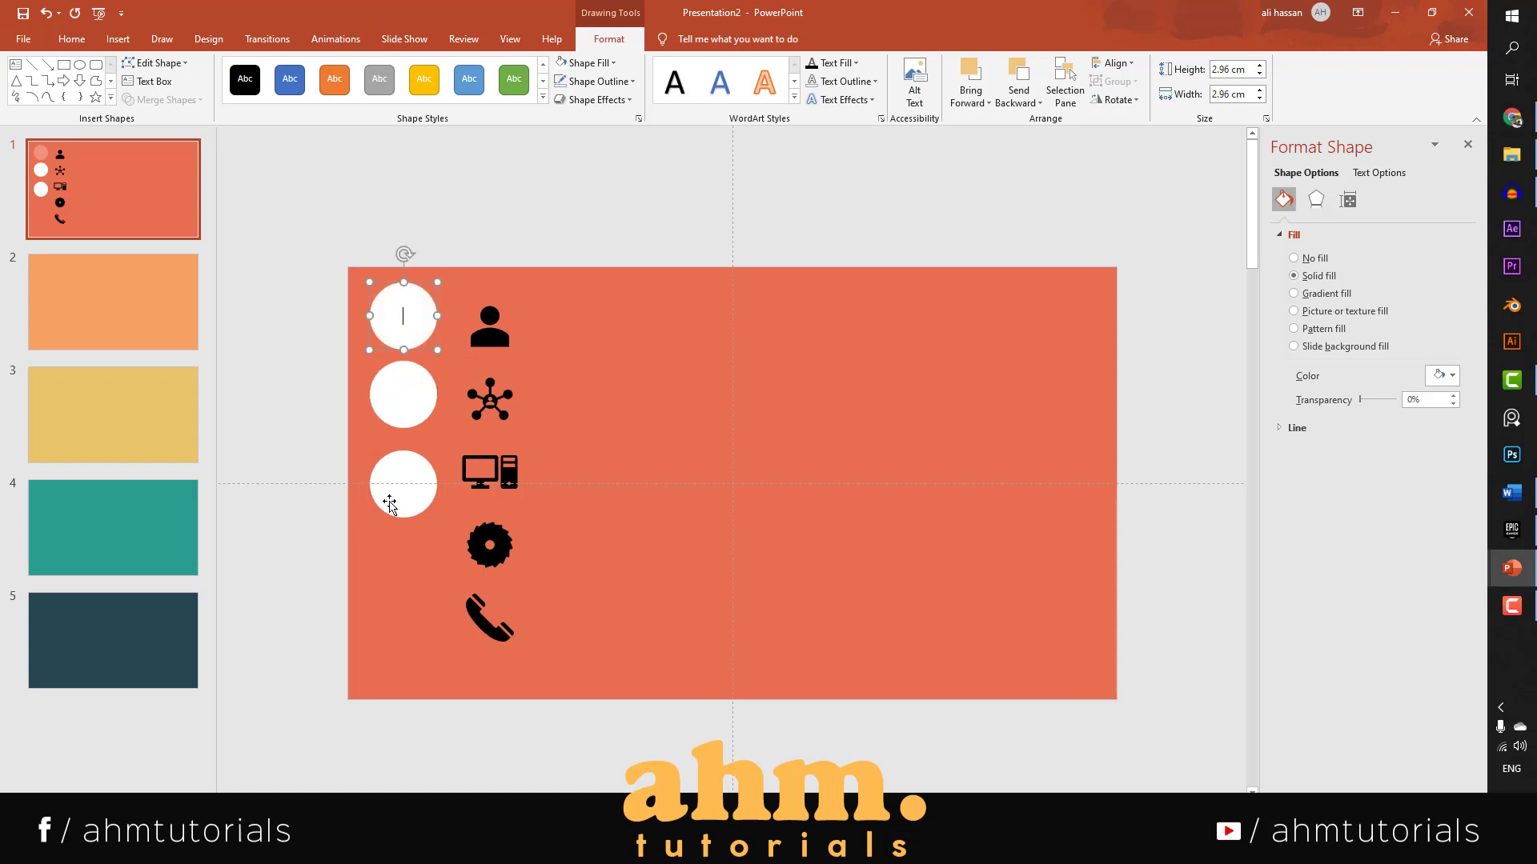
pyautogui.moveTo(402, 504); pyautogui.dragTo(396, 666)
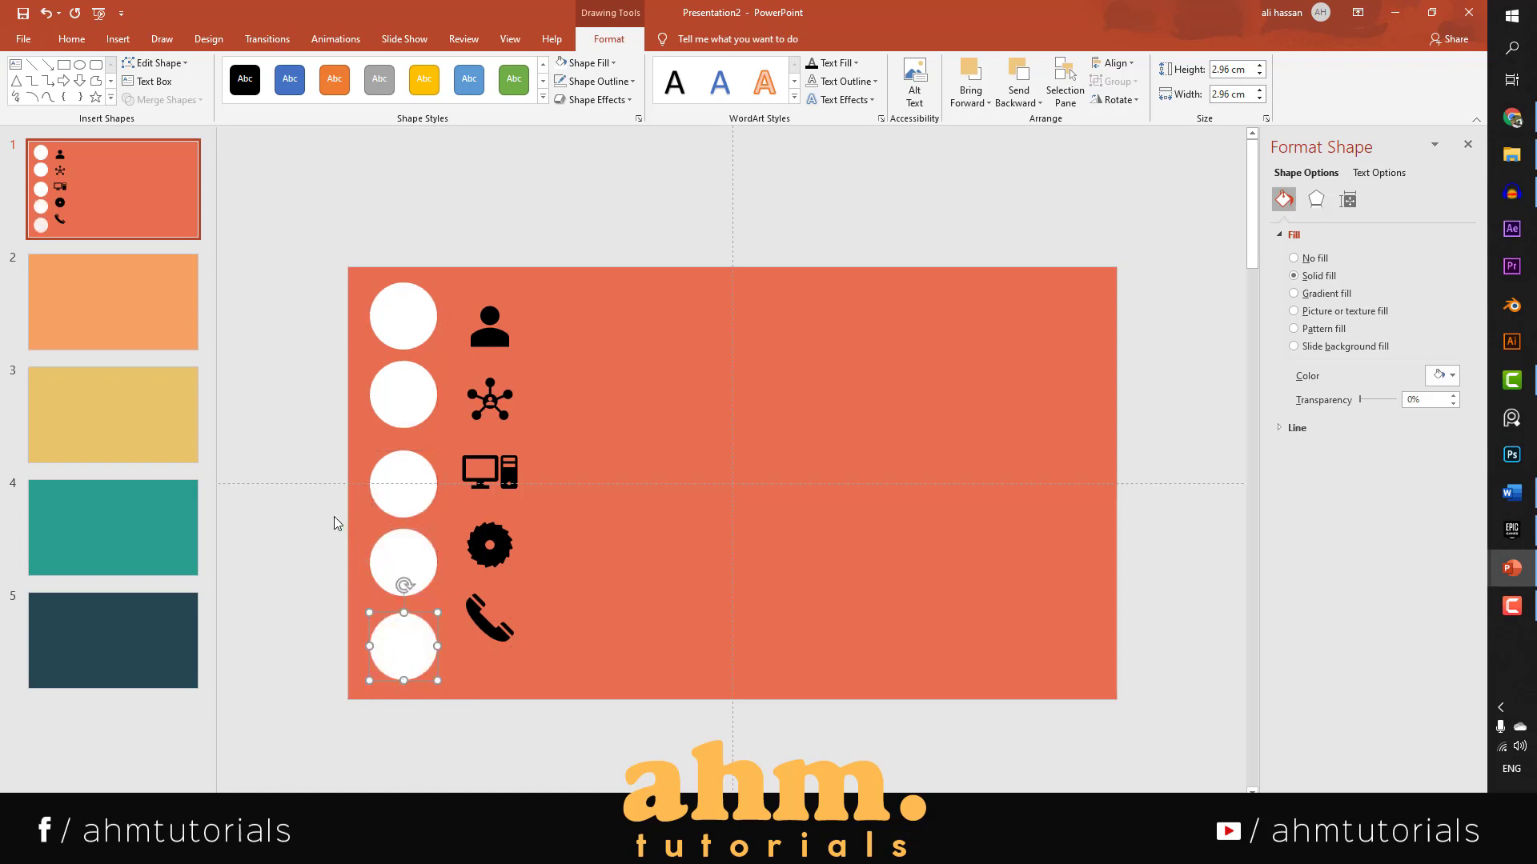
pyautogui.click(319, 228)
# Distribute the five white circles vertically so they are evenly spaced.
pyautogui.moveTo(398, 379); pyautogui.dragTo(425, 712)
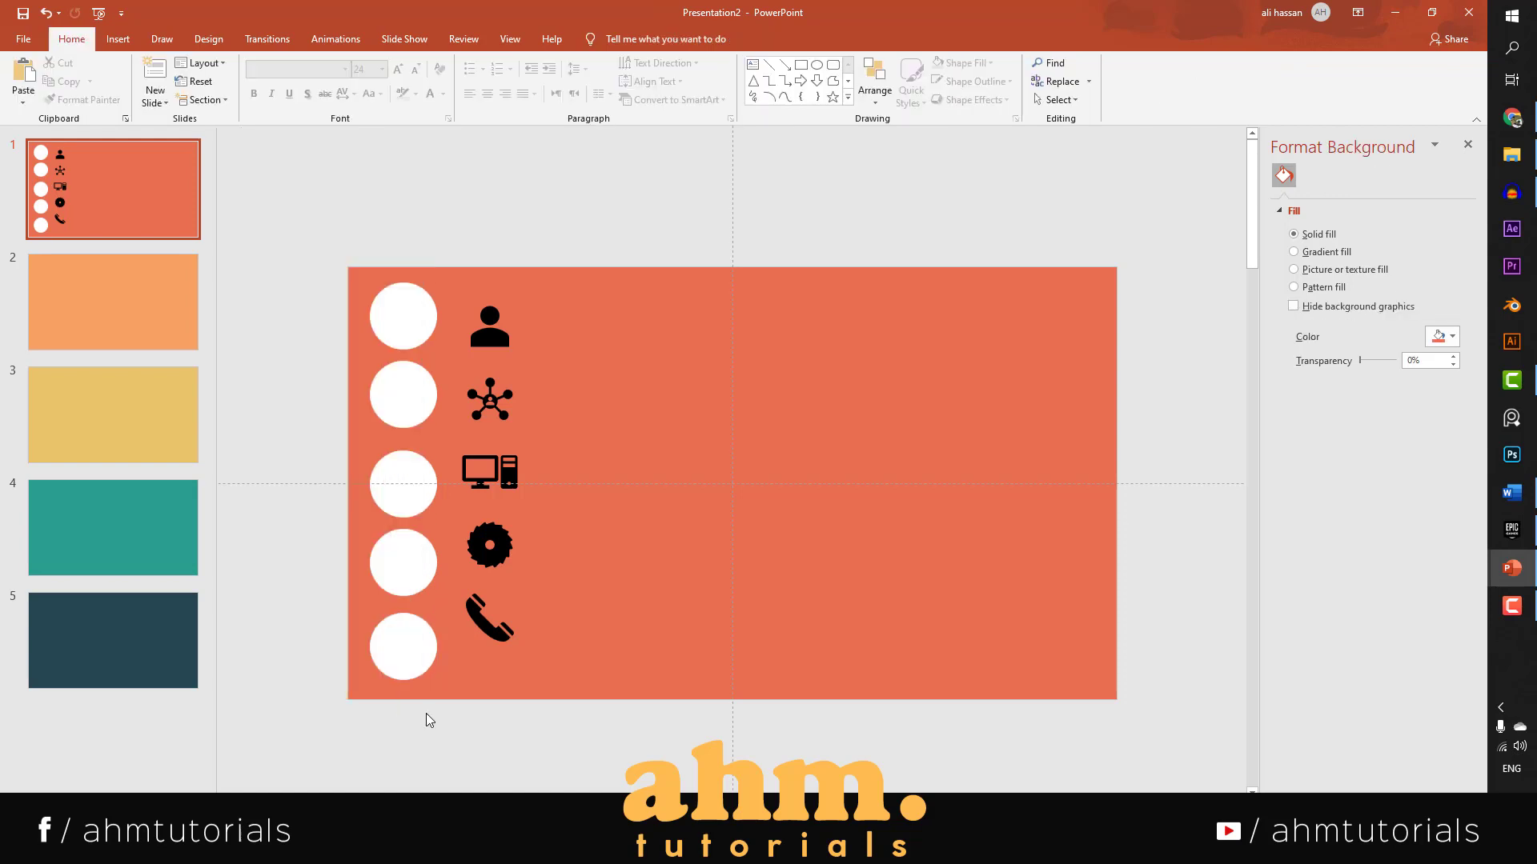
pyautogui.click(410, 649)
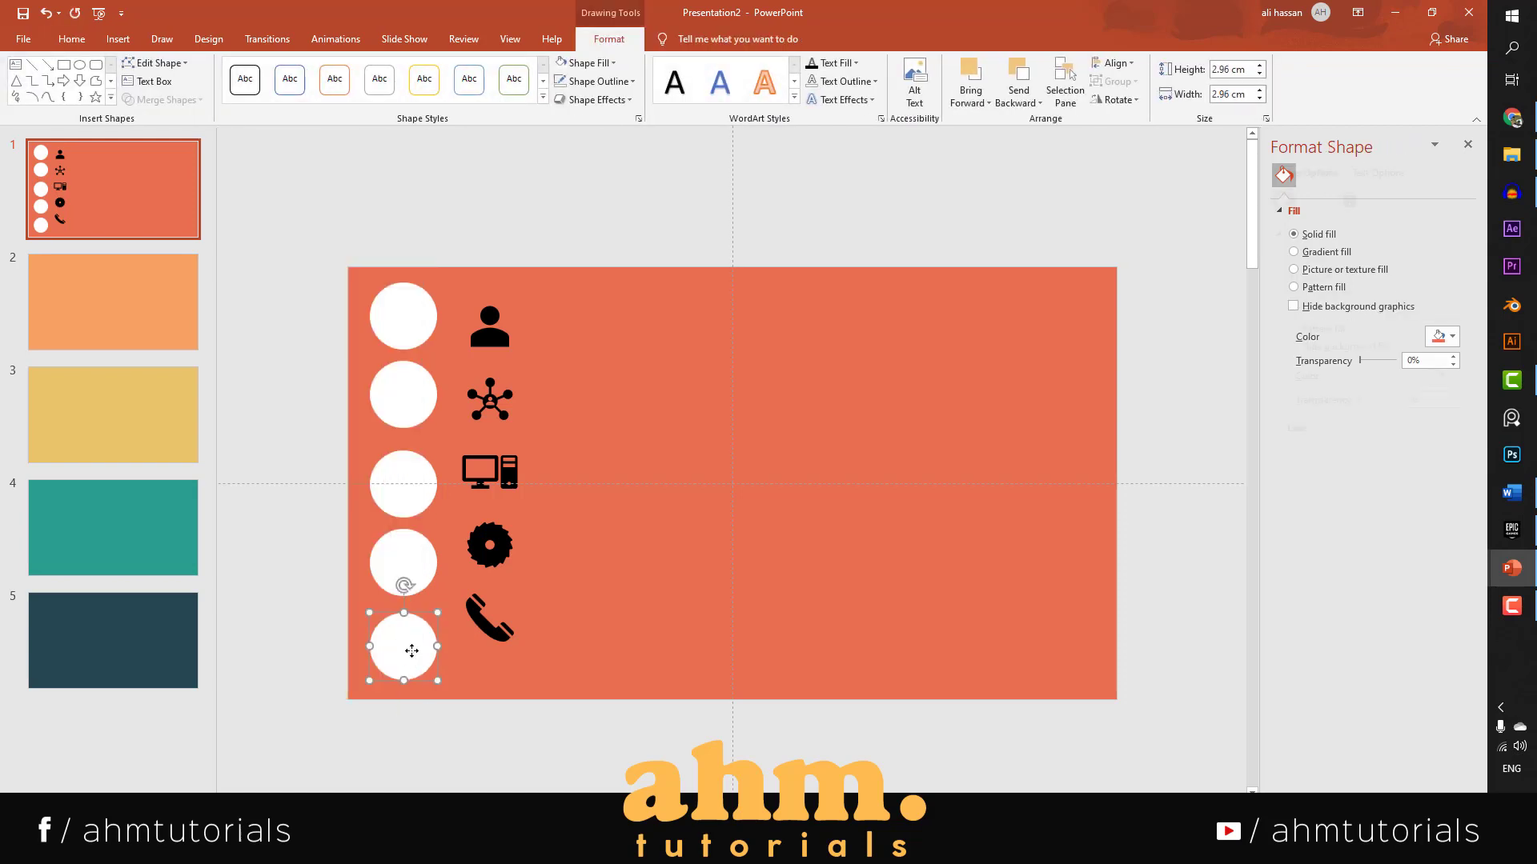
pyautogui.keyDown('shift'); pyautogui.click(415, 559); pyautogui.keyUp('shift')
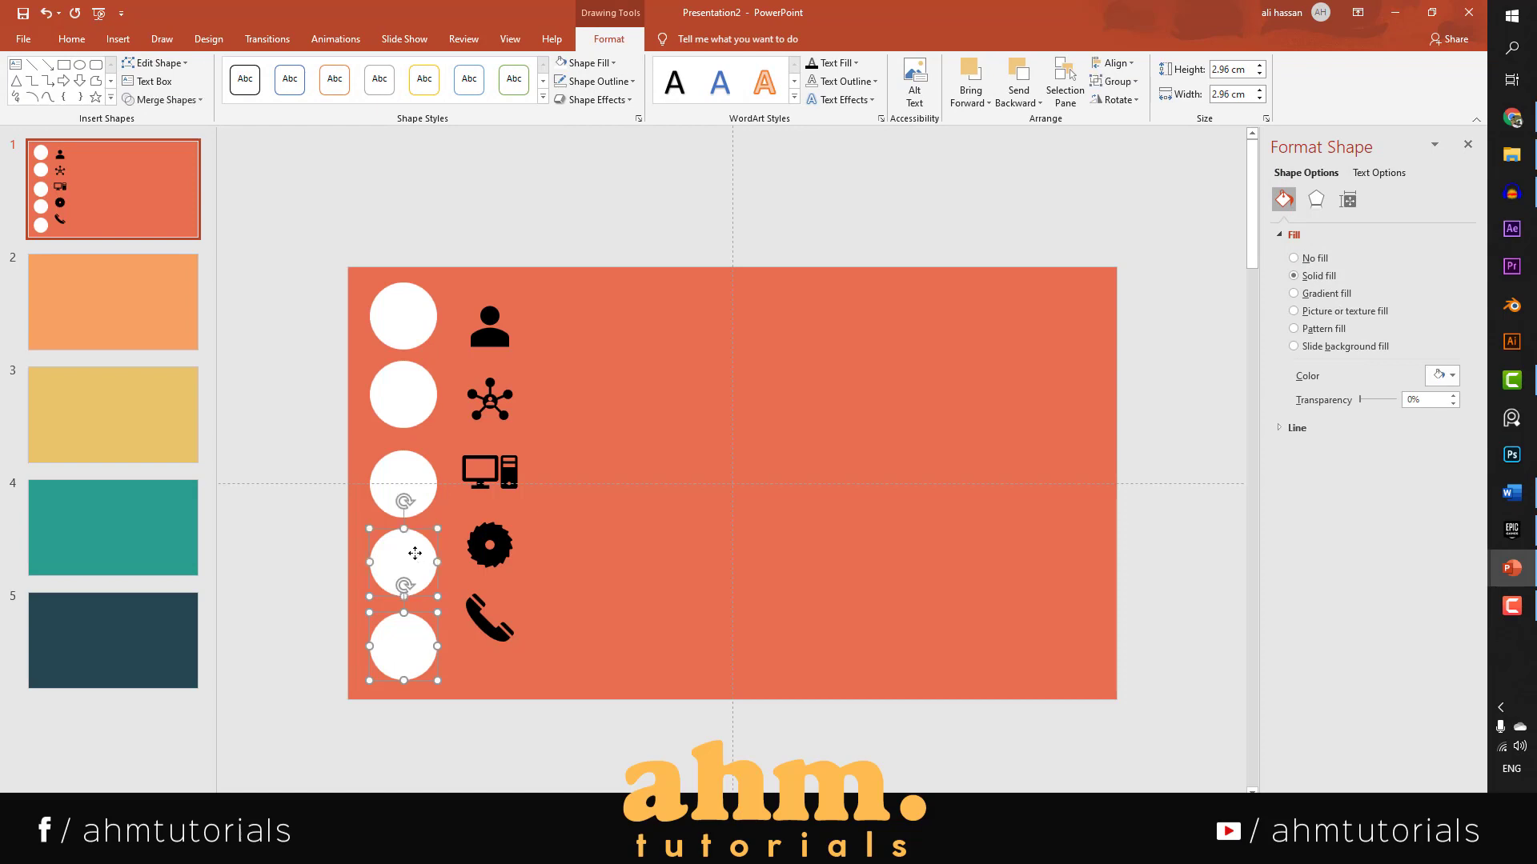
pyautogui.keyDown('shift'); pyautogui.click(415, 474); pyautogui.keyUp('shift')
pyautogui.keyDown('shift'); pyautogui.click(401, 383); pyautogui.keyUp('shift')
pyautogui.keyDown('shift'); pyautogui.click(395, 293); pyautogui.keyUp('shift')
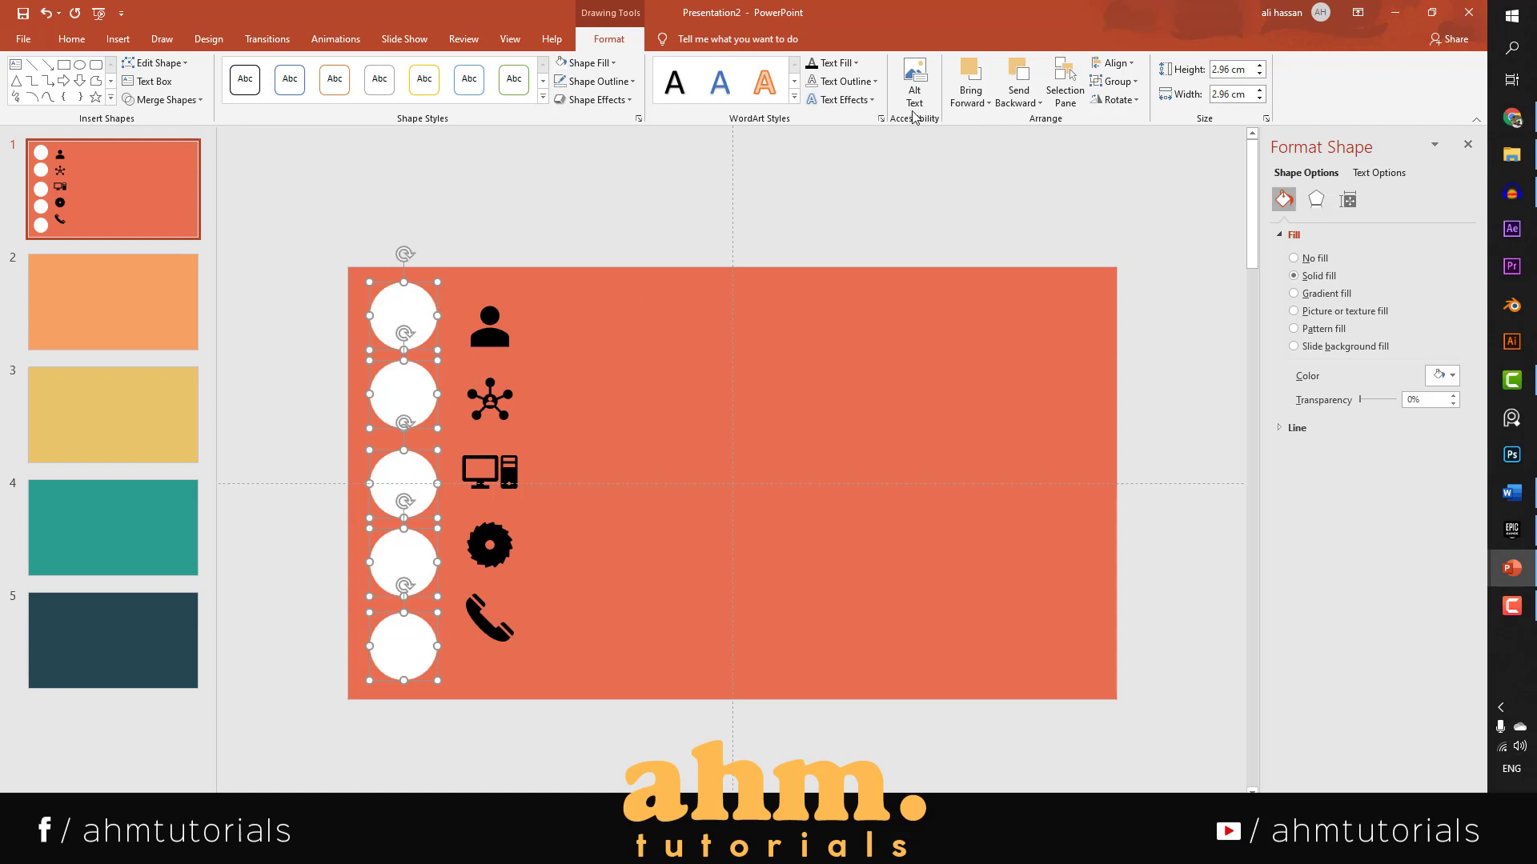
pyautogui.click(1132, 67)
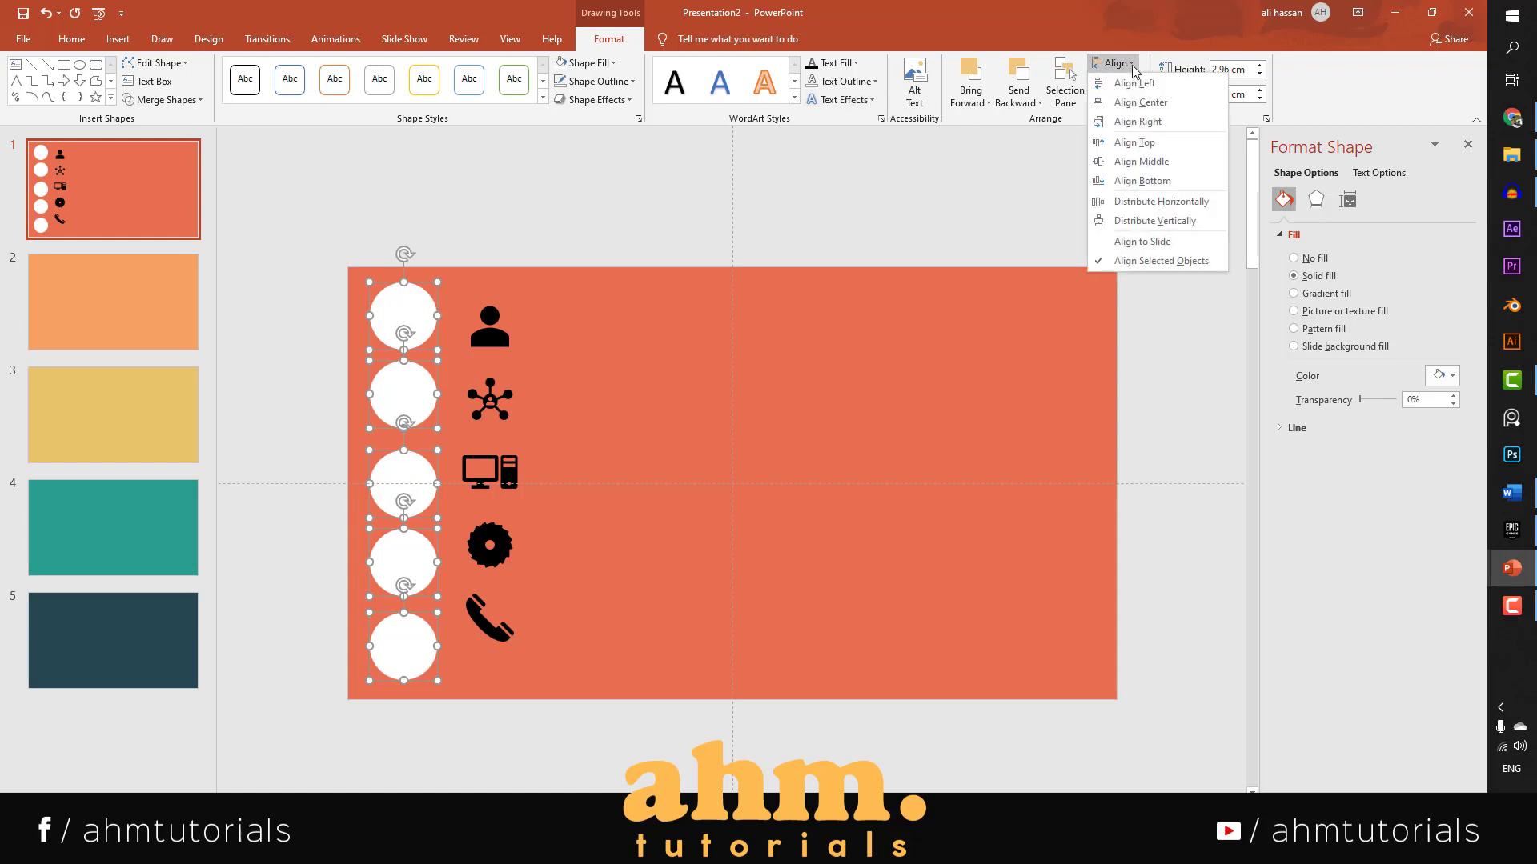
pyautogui.click(1165, 221)
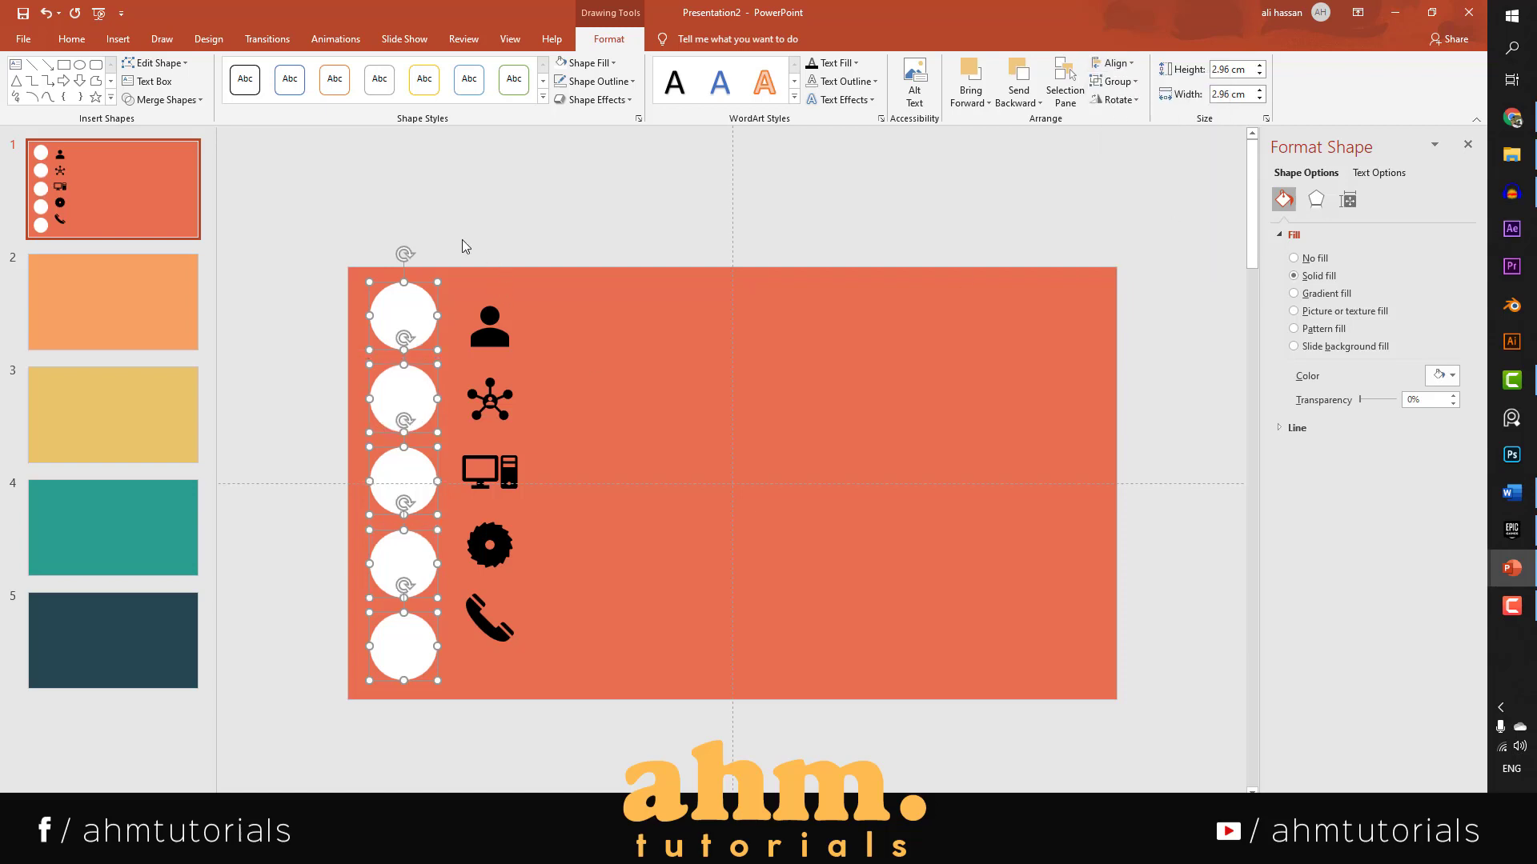
pyautogui.click(400, 352)
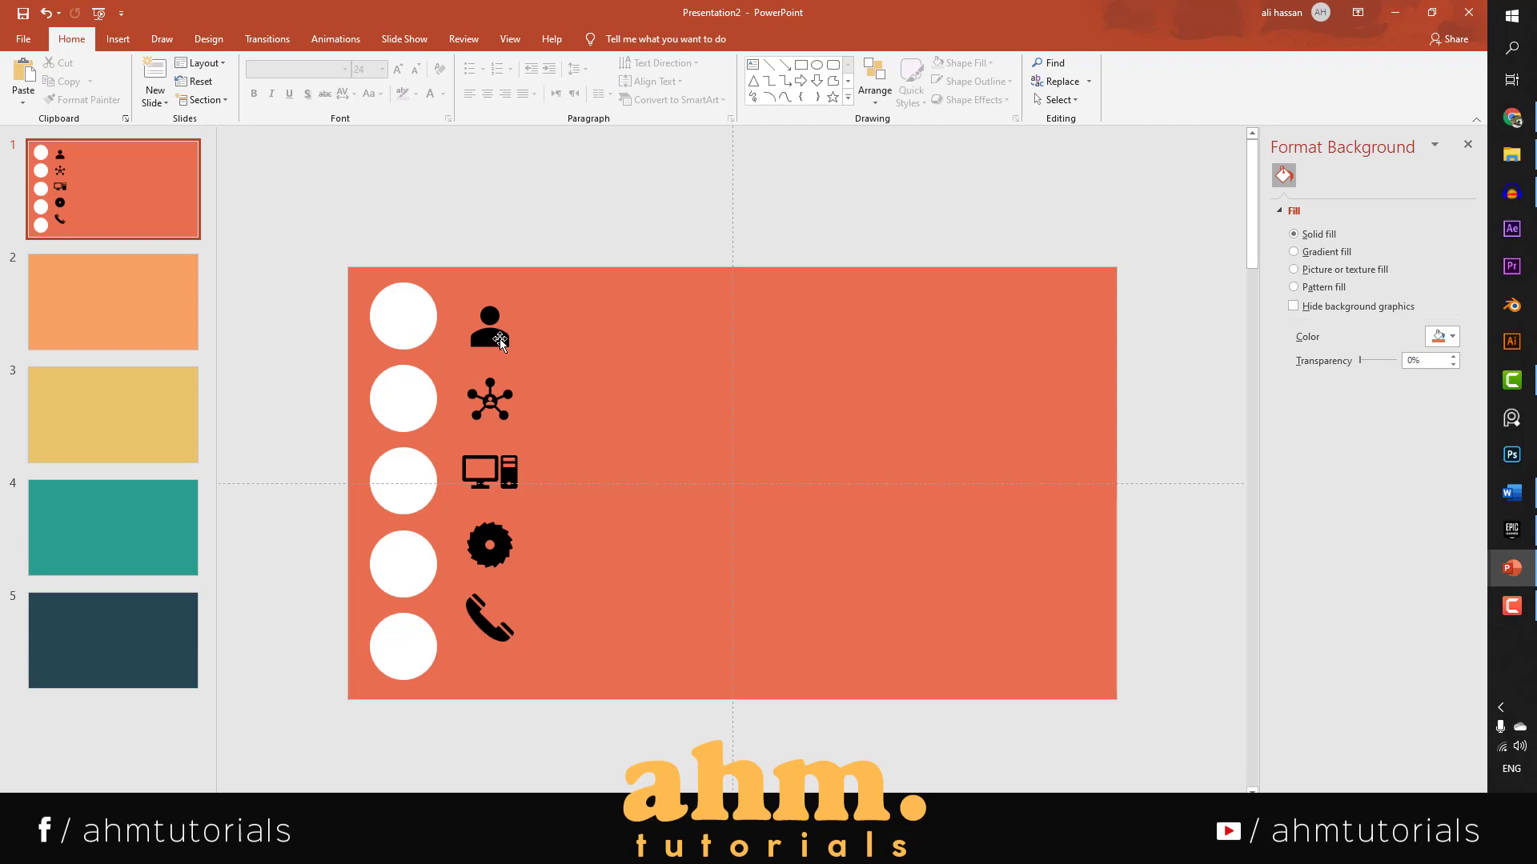
pyautogui.click(420, 319)
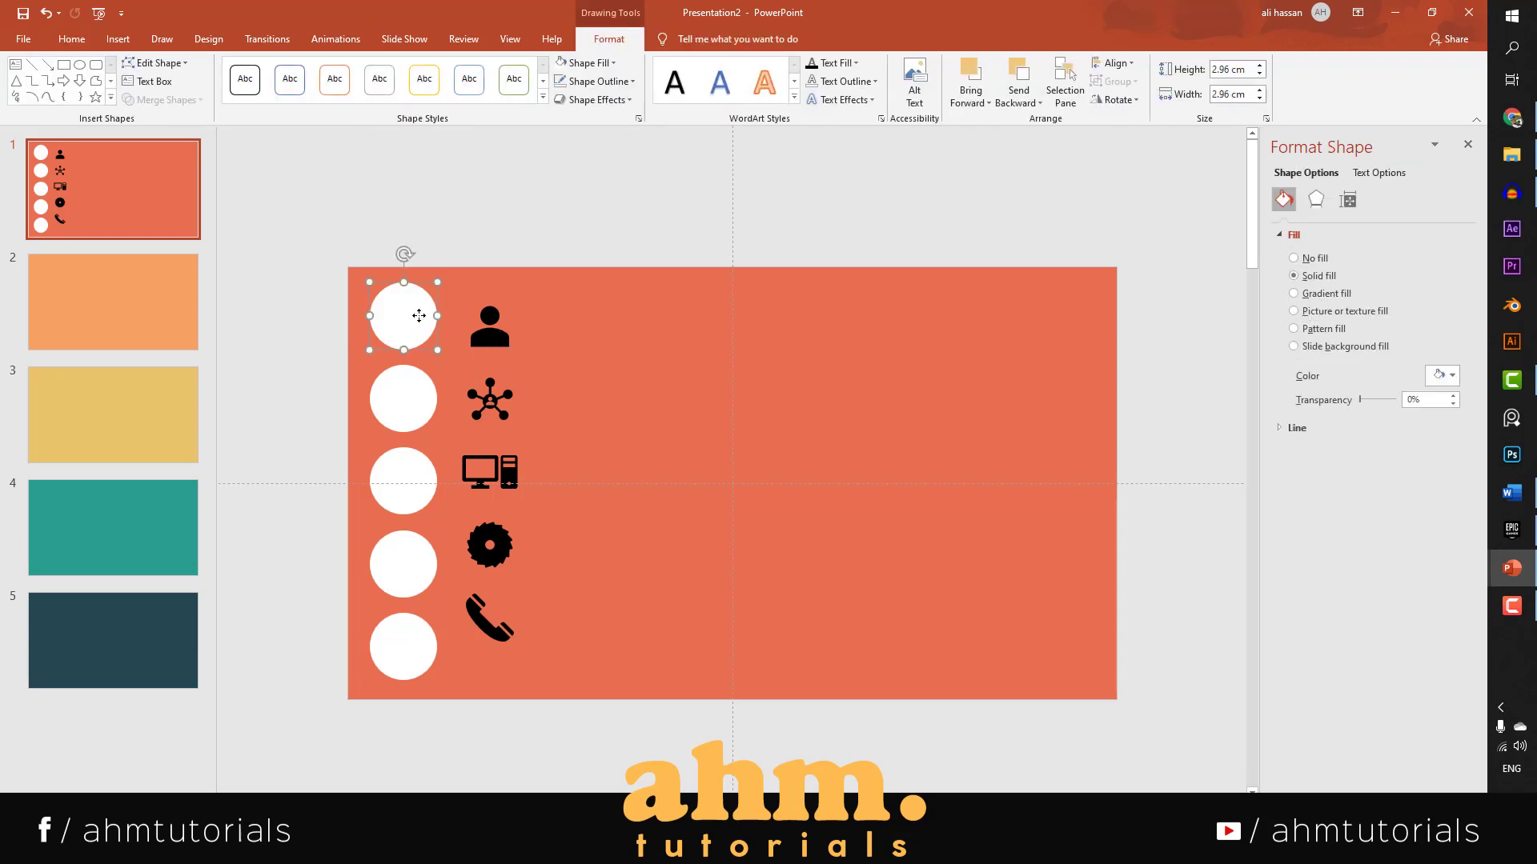
pyautogui.click(593, 291)
pyautogui.moveTo(593, 281); pyautogui.dragTo(468, 655)
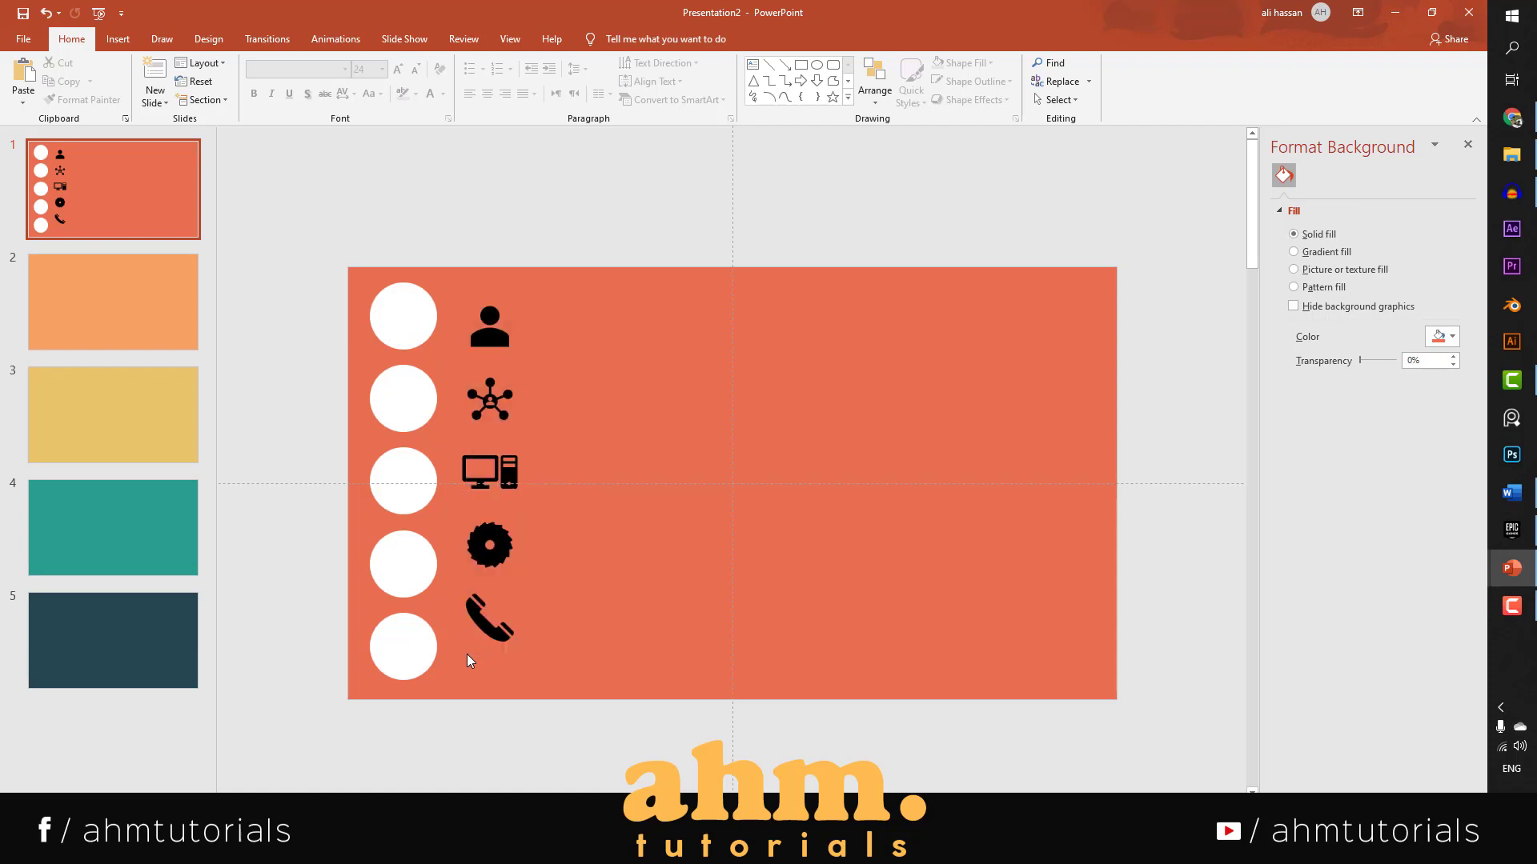
pyautogui.click(492, 338)
pyautogui.keyDown('shift'); pyautogui.click(501, 396); pyautogui.keyUp('shift')
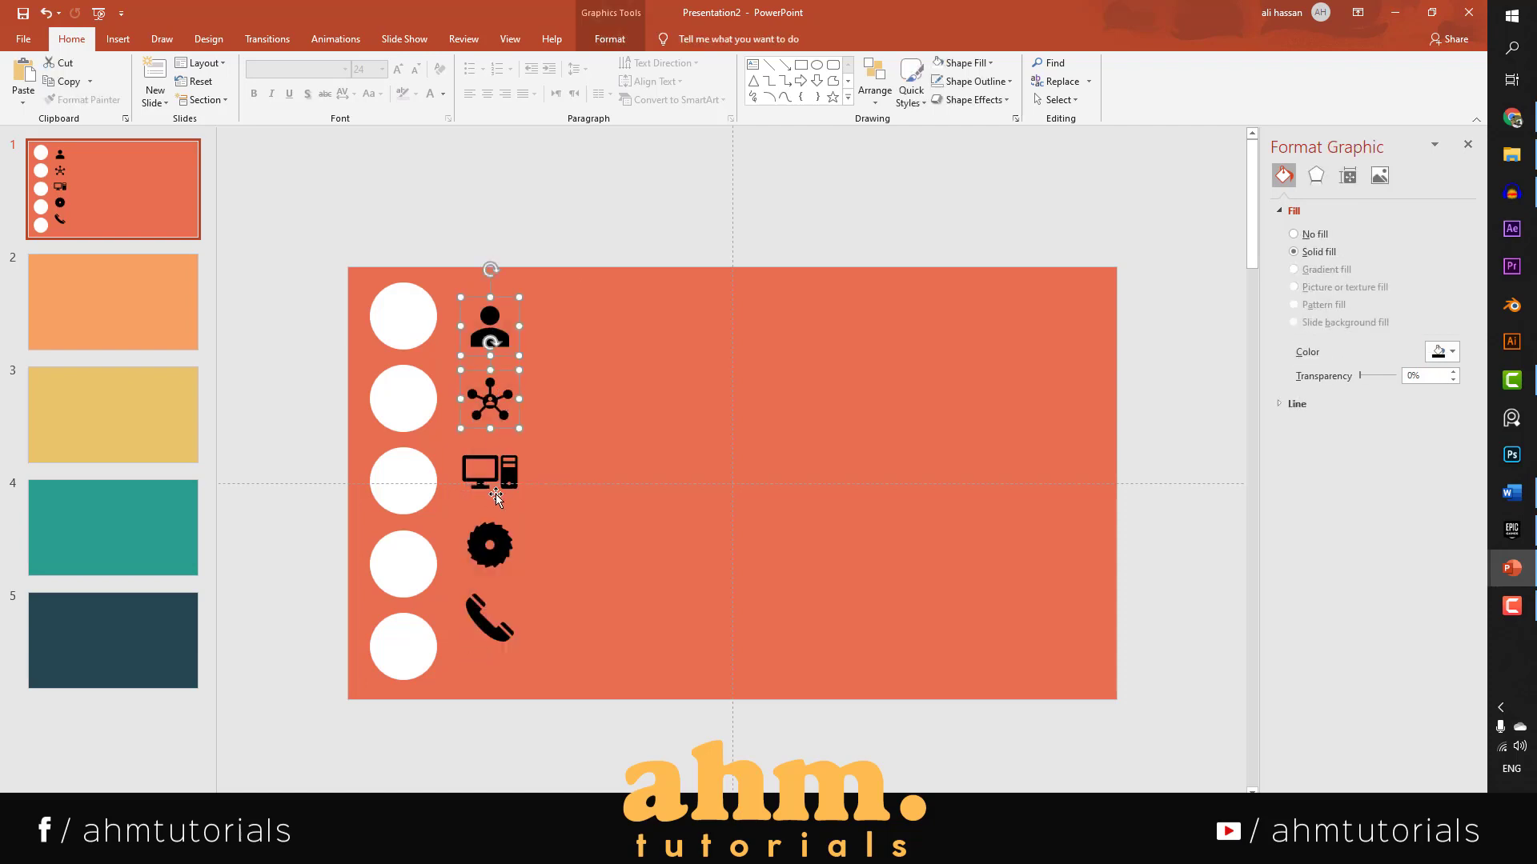
pyautogui.keyDown('shift'); pyautogui.click(497, 464); pyautogui.keyUp('shift')
pyautogui.keyDown('shift'); pyautogui.click(496, 545); pyautogui.keyUp('shift')
pyautogui.keyDown('shift'); pyautogui.click(503, 638); pyautogui.keyUp('shift')
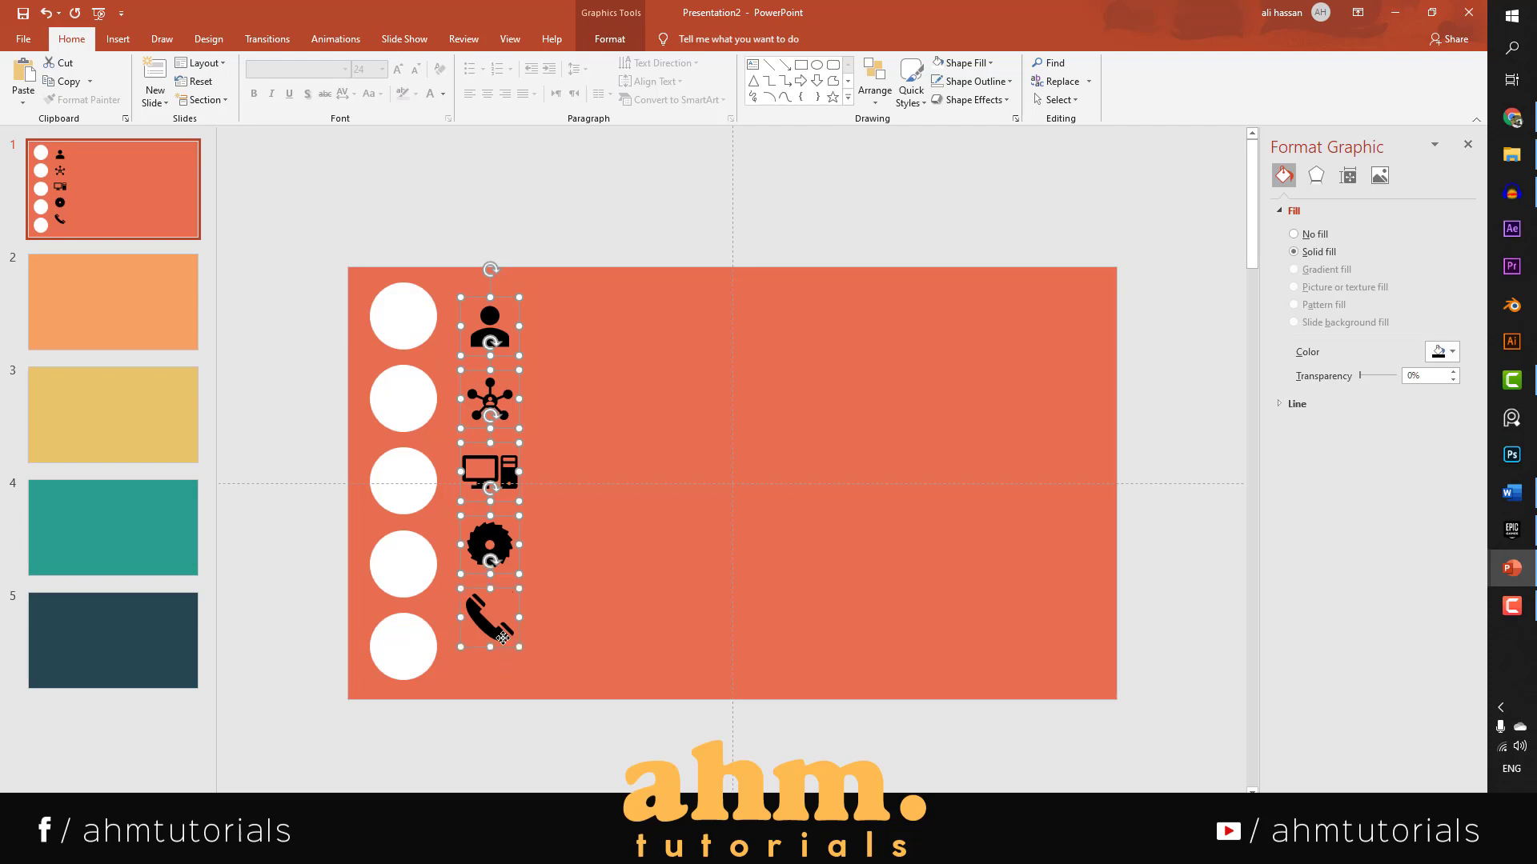
pyautogui.click(875, 108)
pyautogui.click(887, 146)
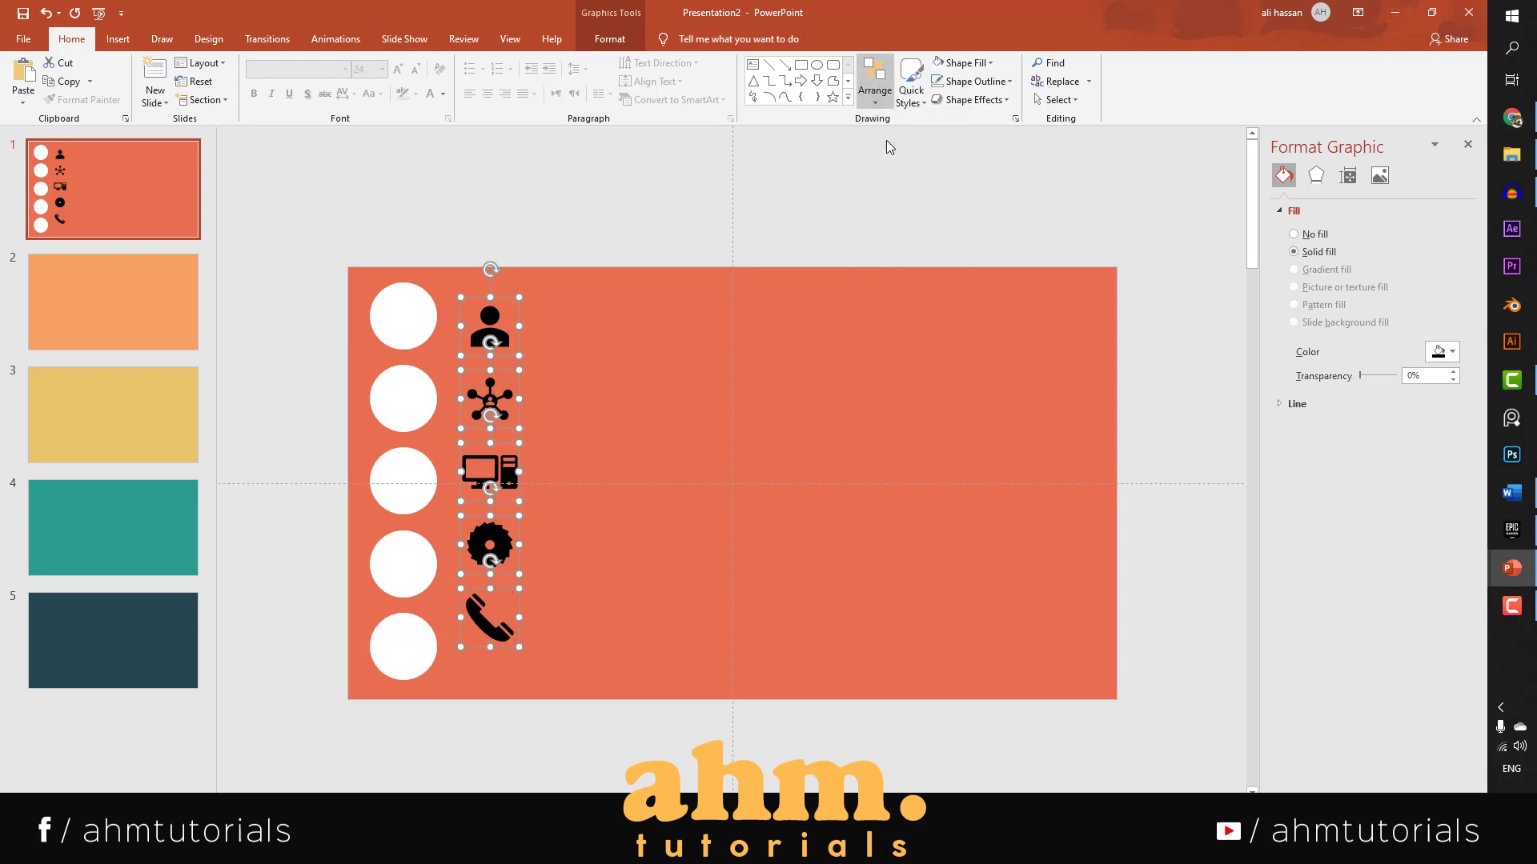
pyautogui.click(450, 310)
# Move the person, network, computer, saw blade and phone icons onto the white circles, one icon centered on each.
pyautogui.click(488, 328)
pyautogui.moveTo(490, 330); pyautogui.dragTo(405, 323)
pyautogui.click(567, 369)
pyautogui.moveTo(490, 405); pyautogui.dragTo(407, 404)
pyautogui.moveTo(488, 472); pyautogui.dragTo(401, 476)
pyautogui.moveTo(489, 545); pyautogui.dragTo(403, 564)
pyautogui.moveTo(492, 640); pyautogui.dragTo(407, 660)
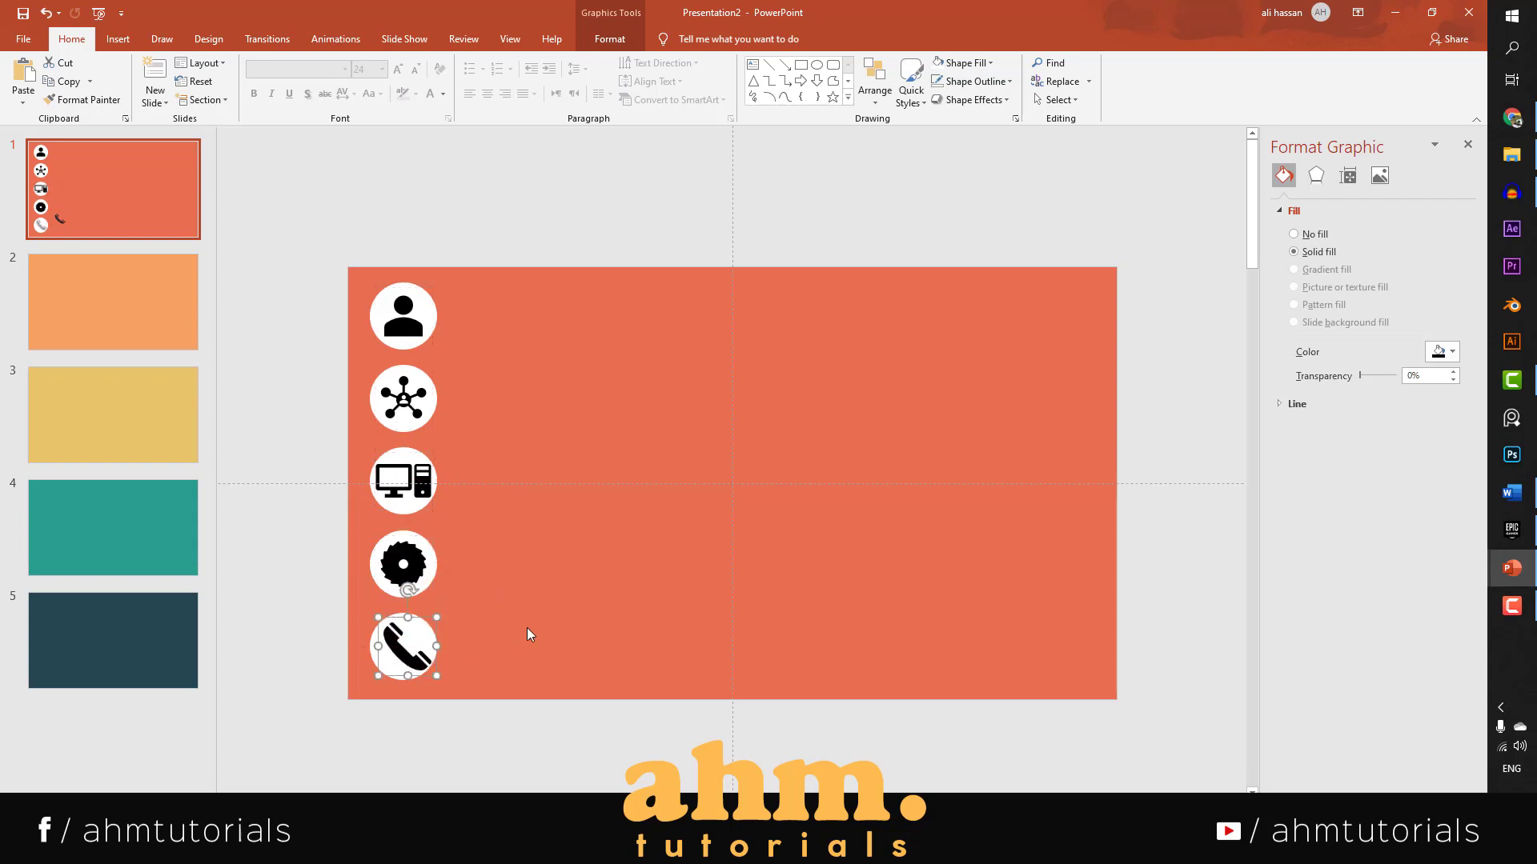
# Nudge the phone icon slightly left to center it in its circle.
pyautogui.hotkey('ctrl', 'Left')
pyautogui.hotkey('ctrl', 'Left')
pyautogui.hotkey('ctrl', 'Left')
pyautogui.hotkey('ctrl', 'Left')
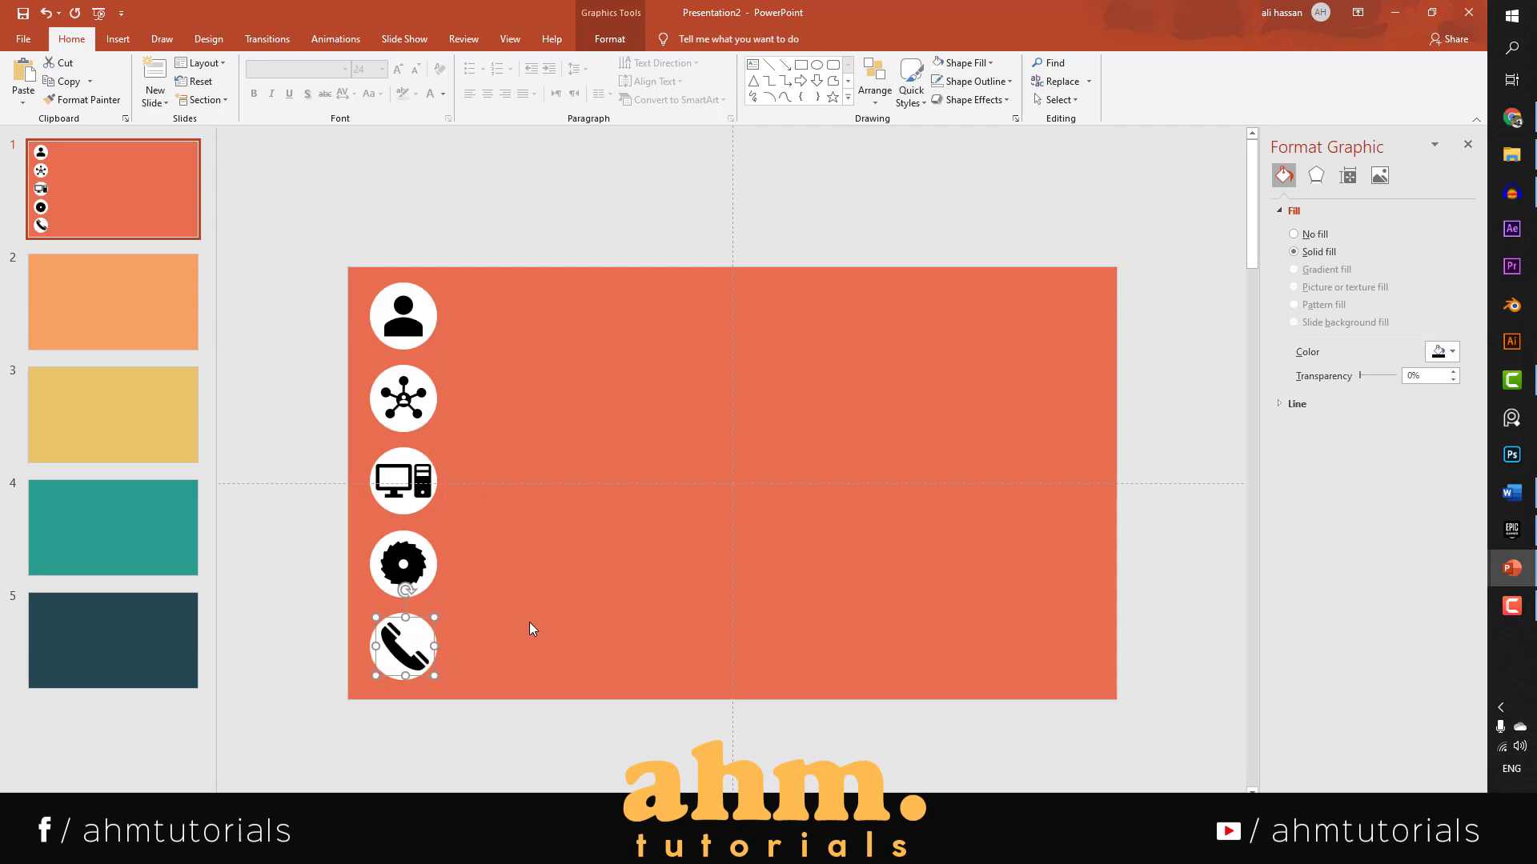
pyautogui.click(530, 622)
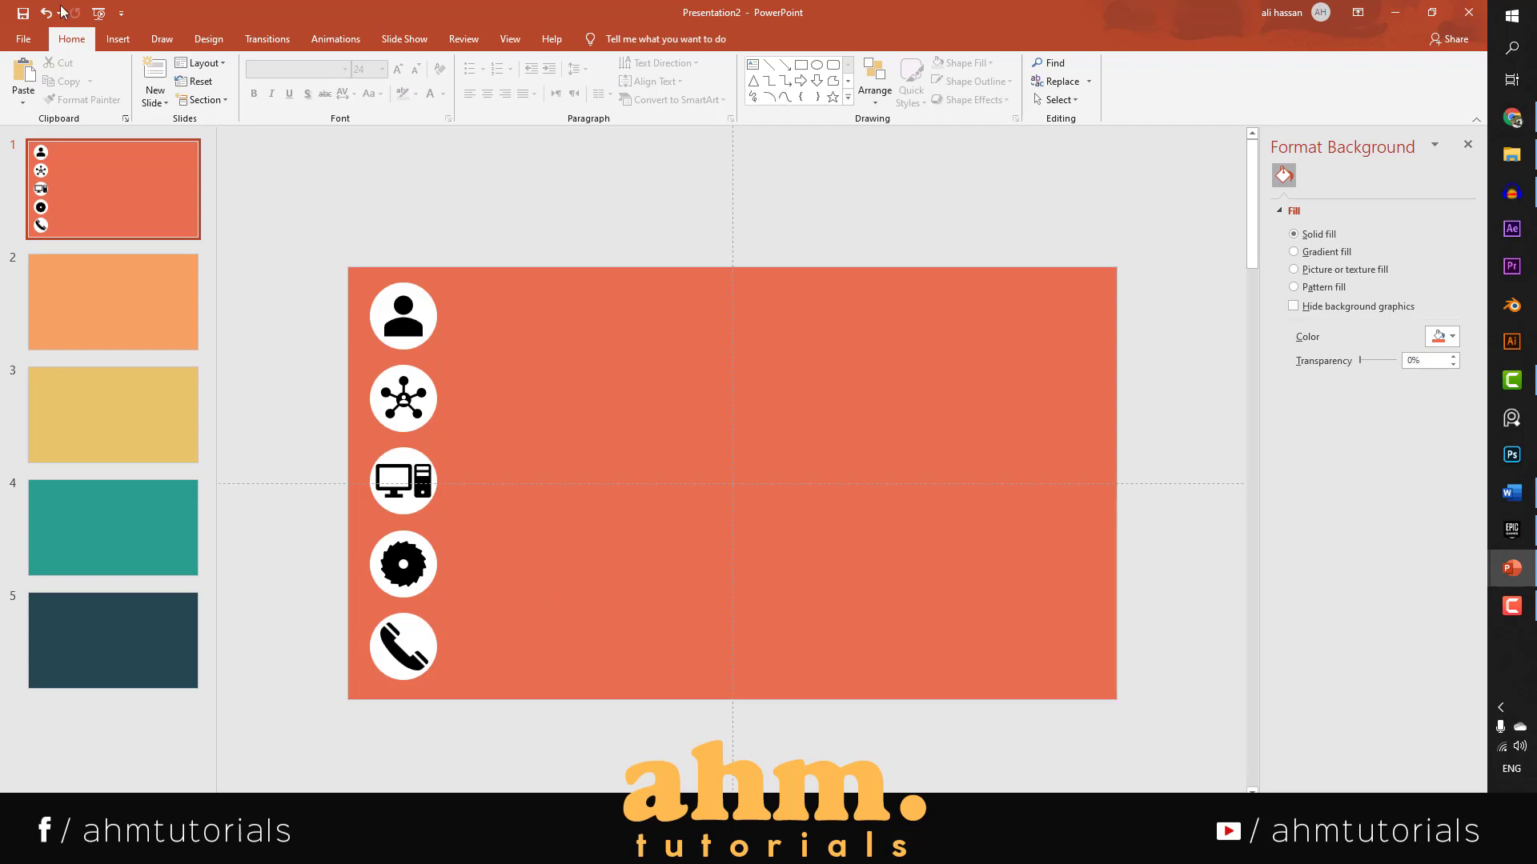
# Draw a full-height rectangle about 19.05 by 4.8 cm along the slide's left edge and send it to the back.
pyautogui.click(118, 39)
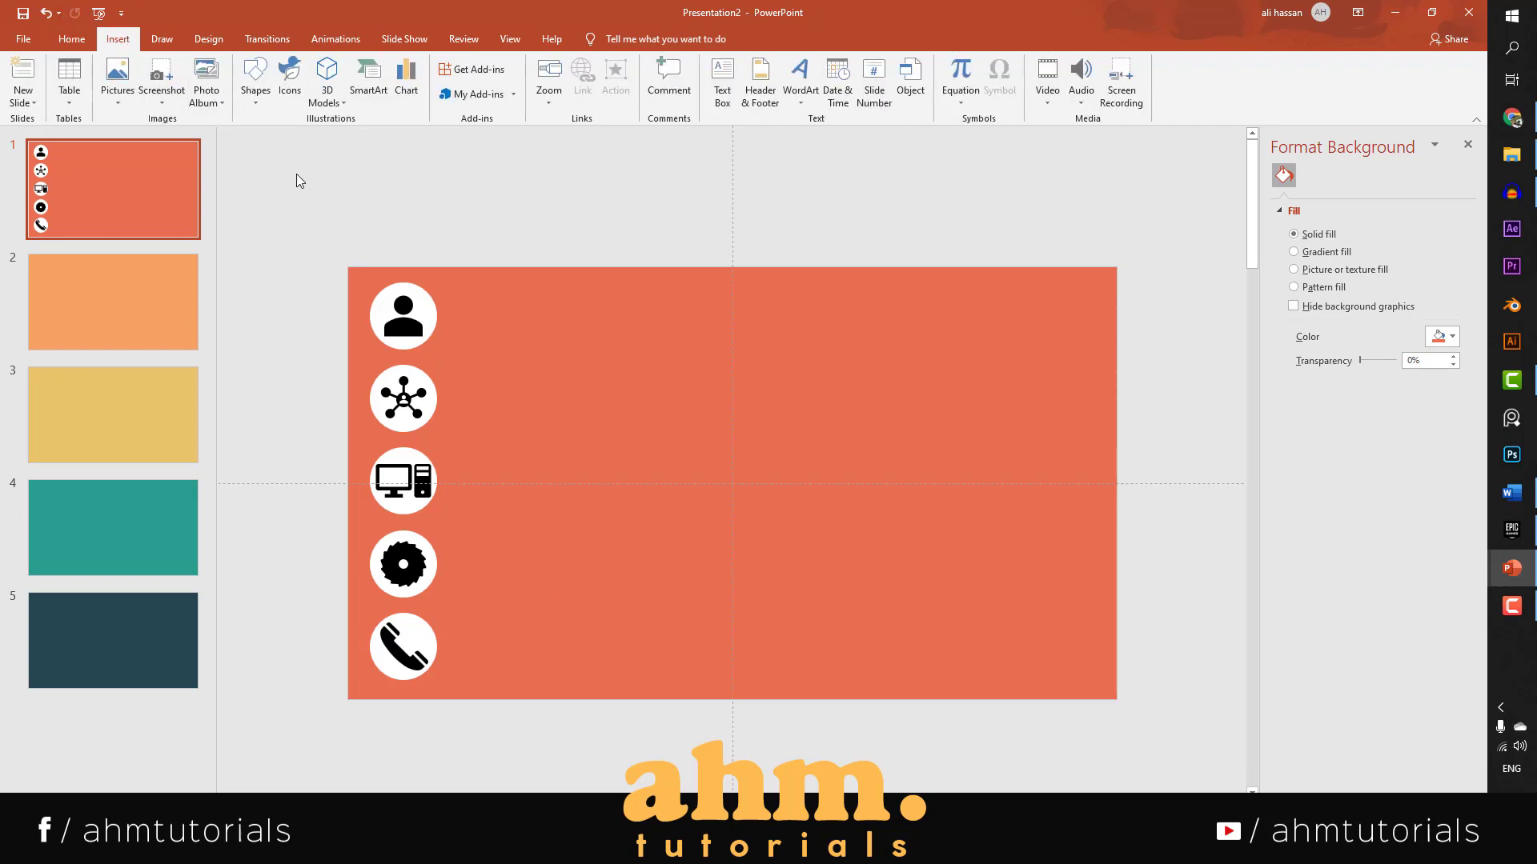
pyautogui.click(257, 108)
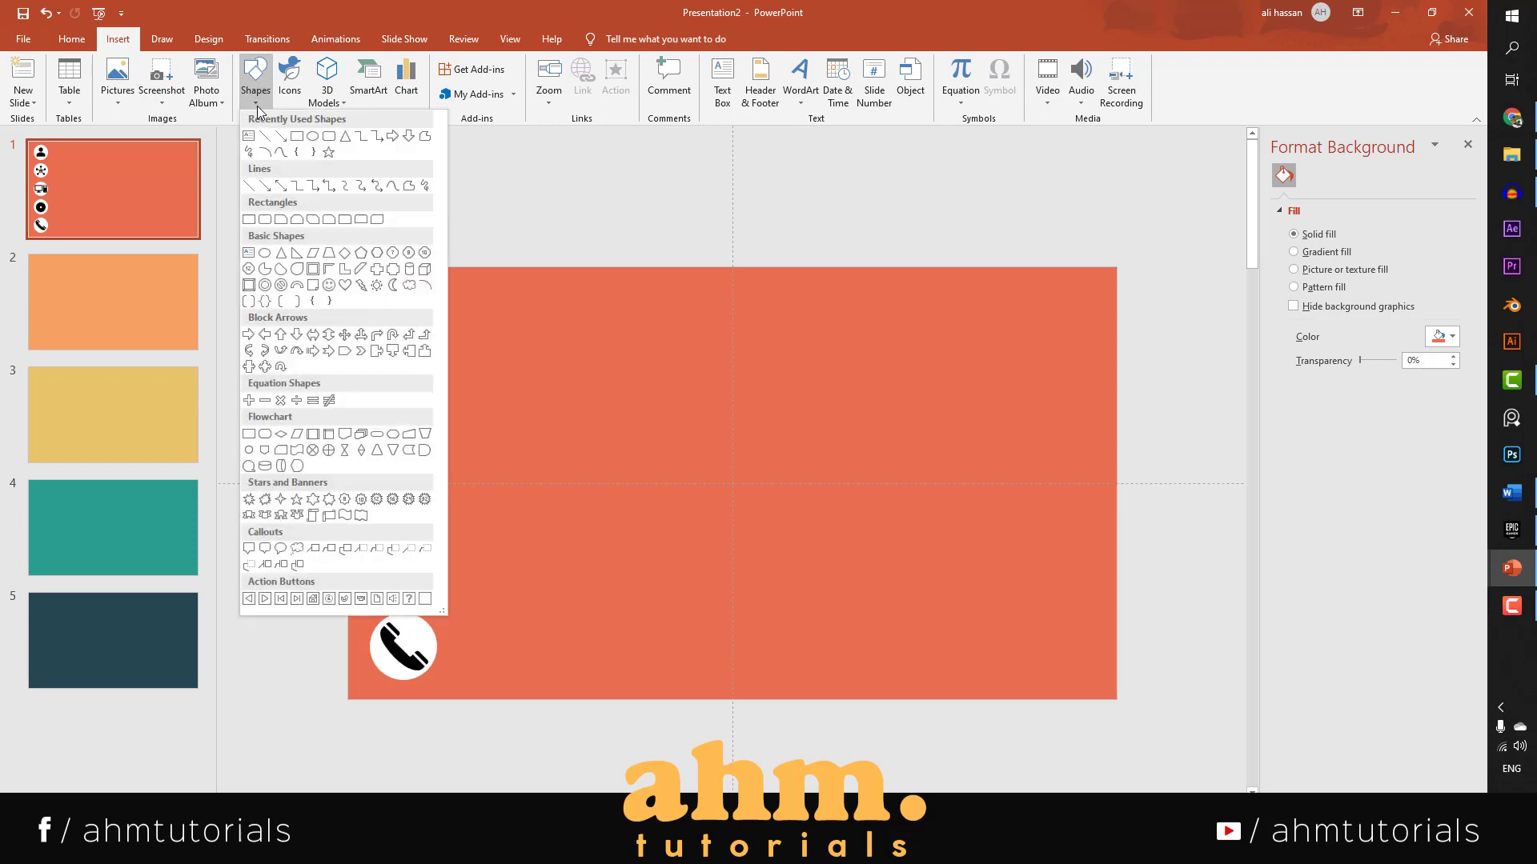
pyautogui.click(297, 136)
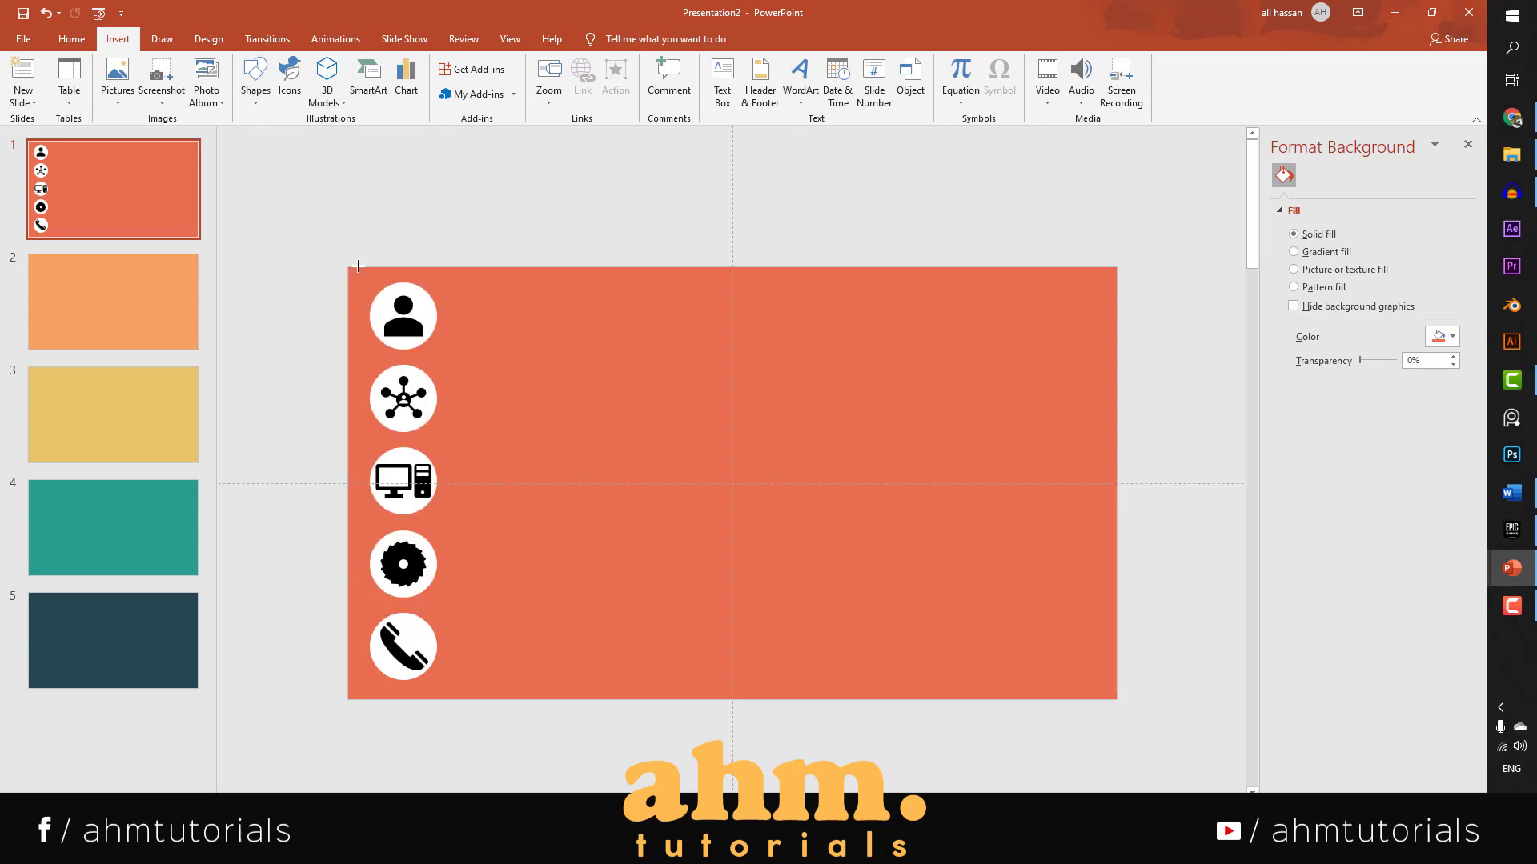
pyautogui.moveTo(345, 266)
pyautogui.mouseDown()
pyautogui.moveTo(421, 368)
pyautogui.moveTo(456, 701)
pyautogui.mouseUp()
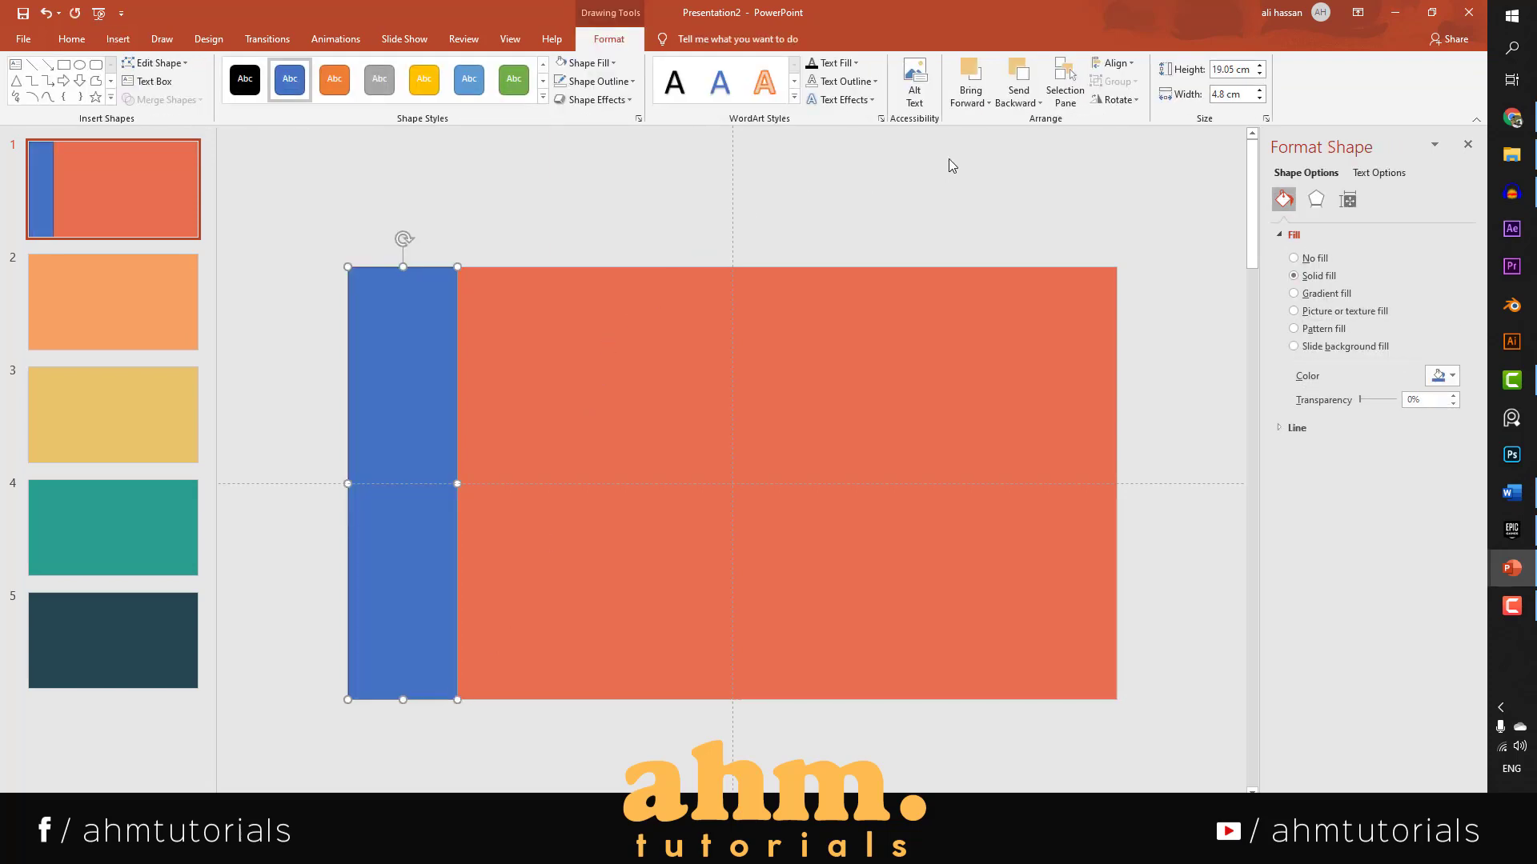
pyautogui.click(1019, 97)
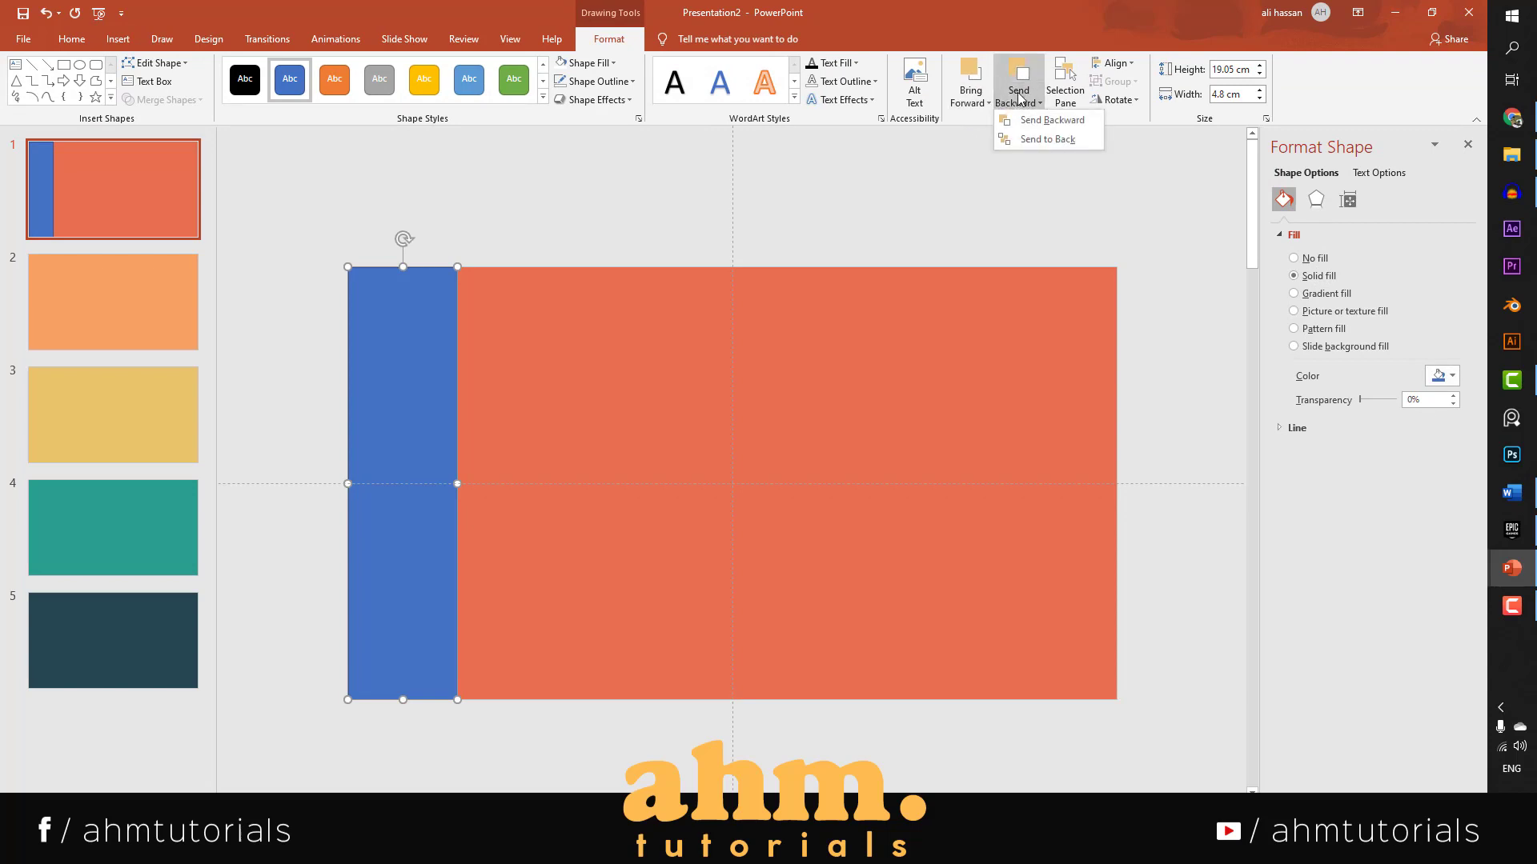
pyautogui.click(1040, 139)
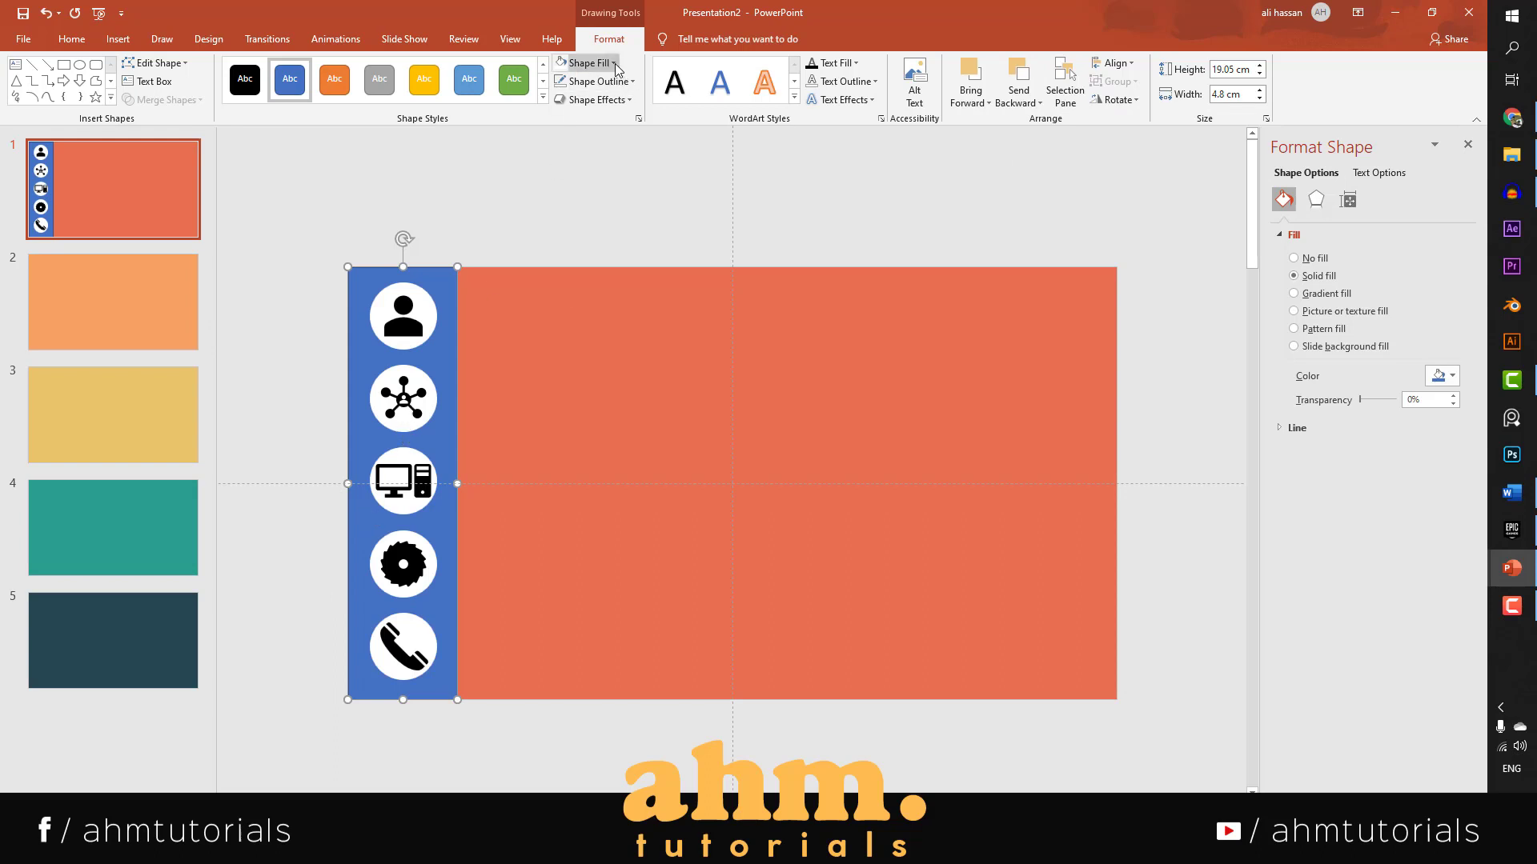
# Give the sidebar rectangle a white fill with no outline.
pyautogui.click(584, 62)
pyautogui.click(570, 99)
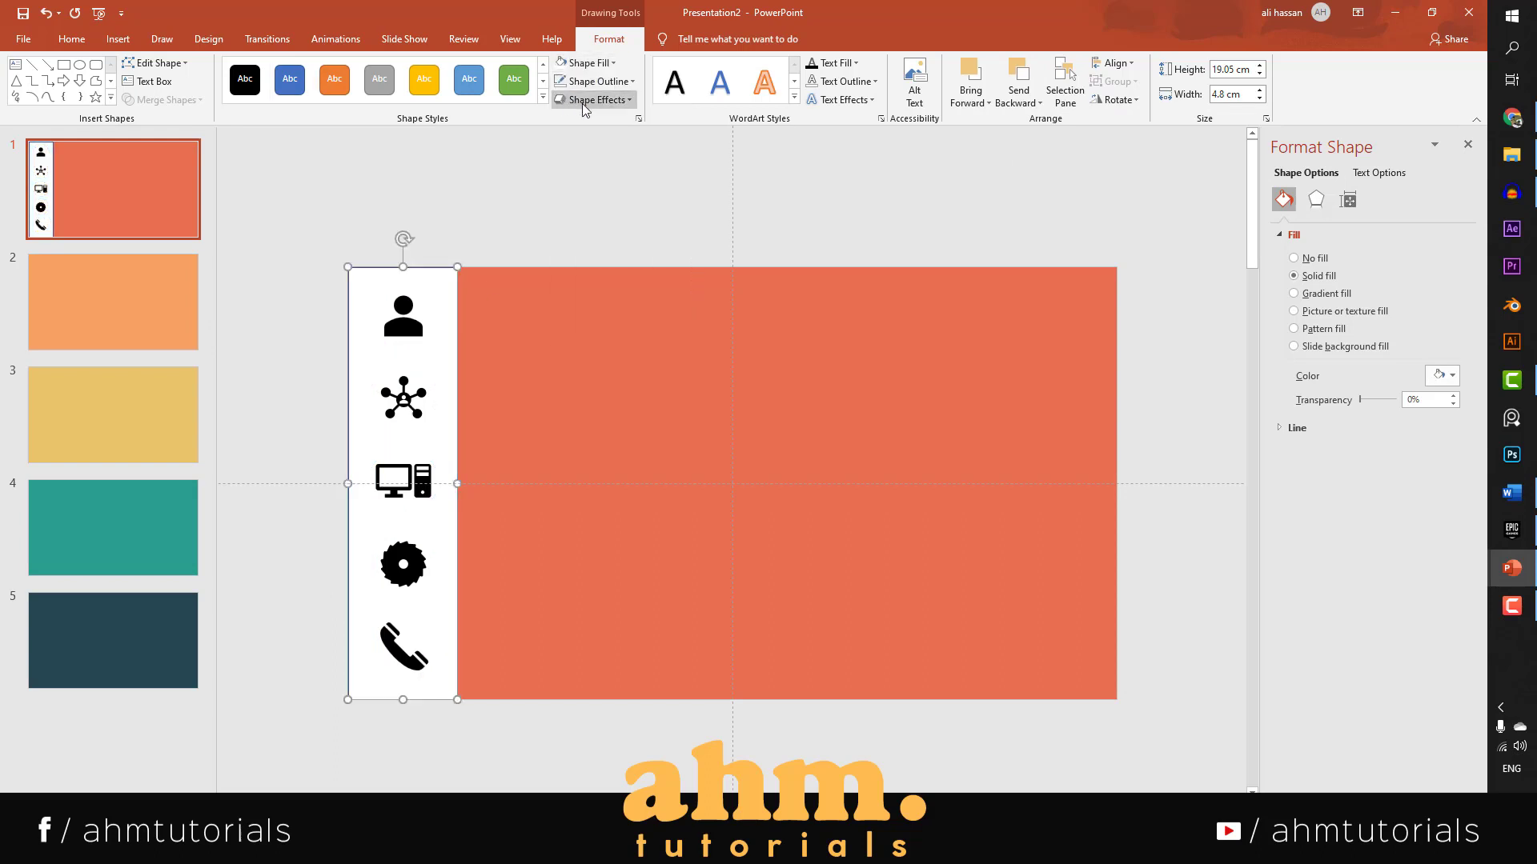
pyautogui.click(594, 81)
pyautogui.click(596, 257)
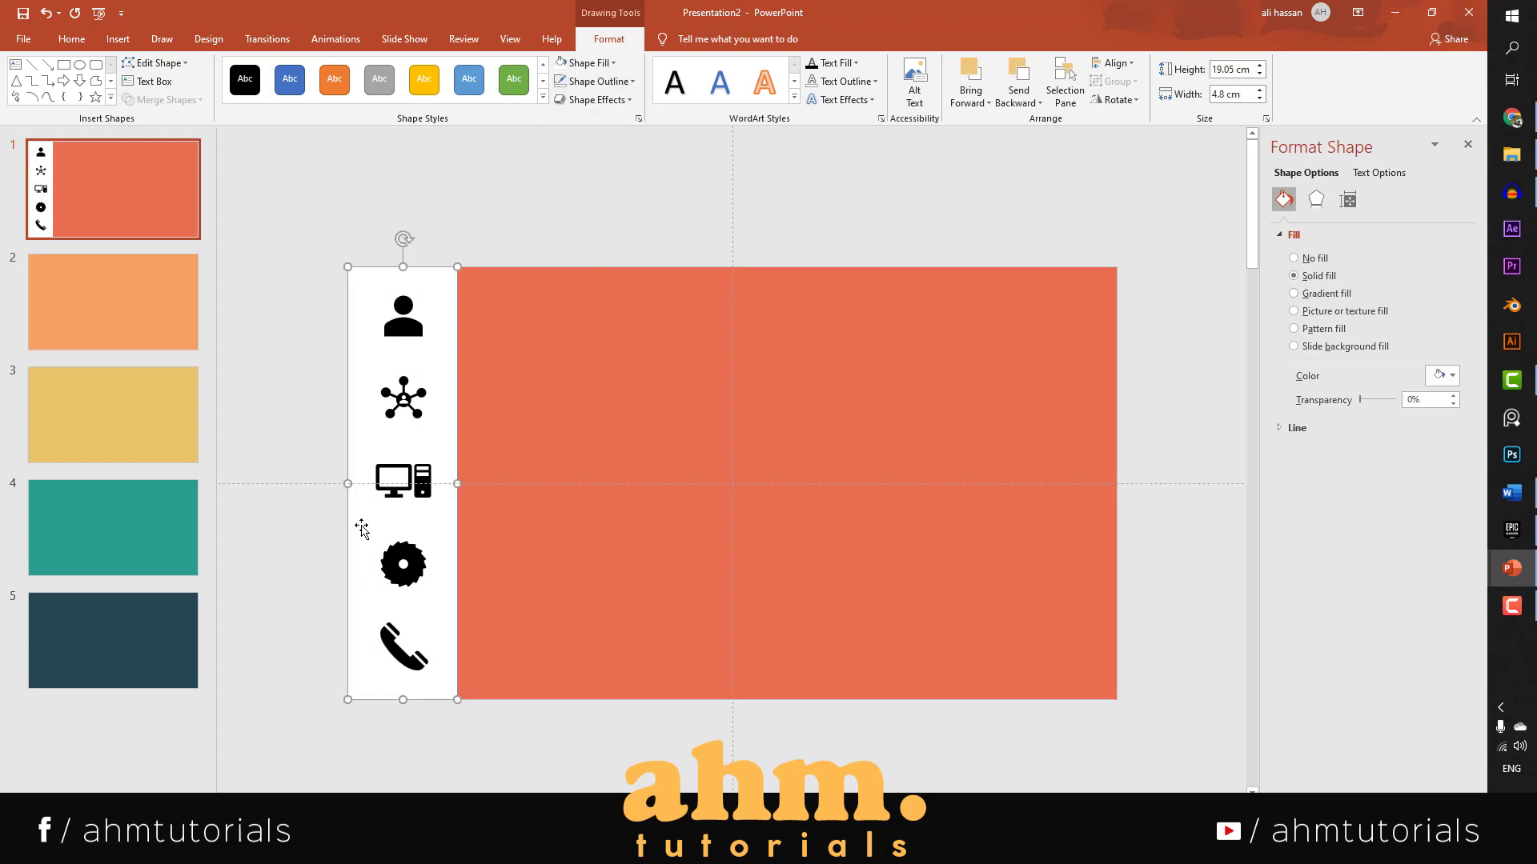
pyautogui.click(301, 385)
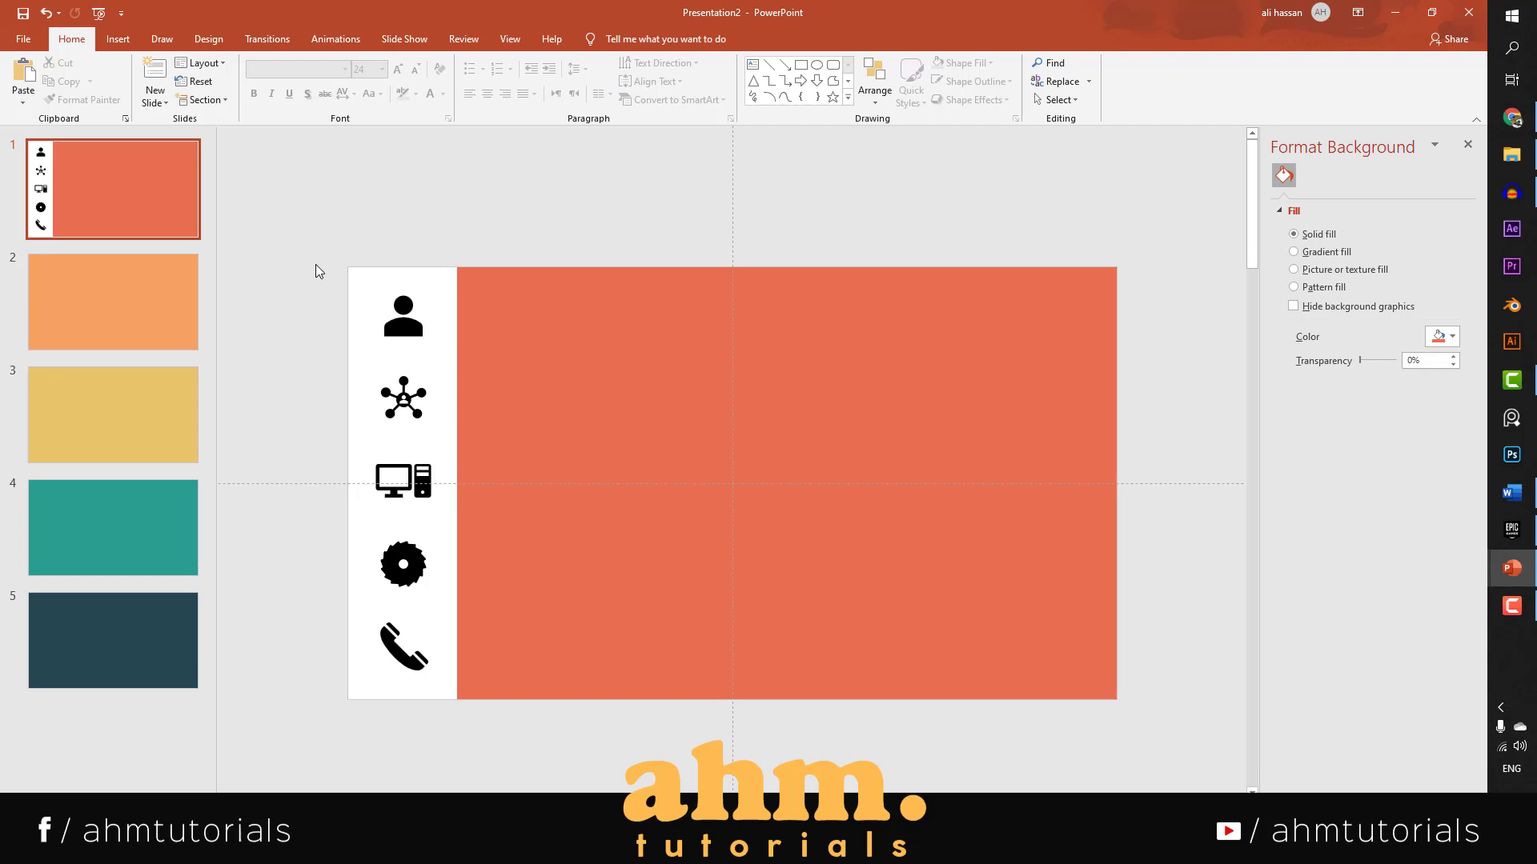
# Move the five icons with their circles left off the slide, leaving the white sidebar rectangle in place.
pyautogui.moveTo(305, 242); pyautogui.dragTo(502, 738)
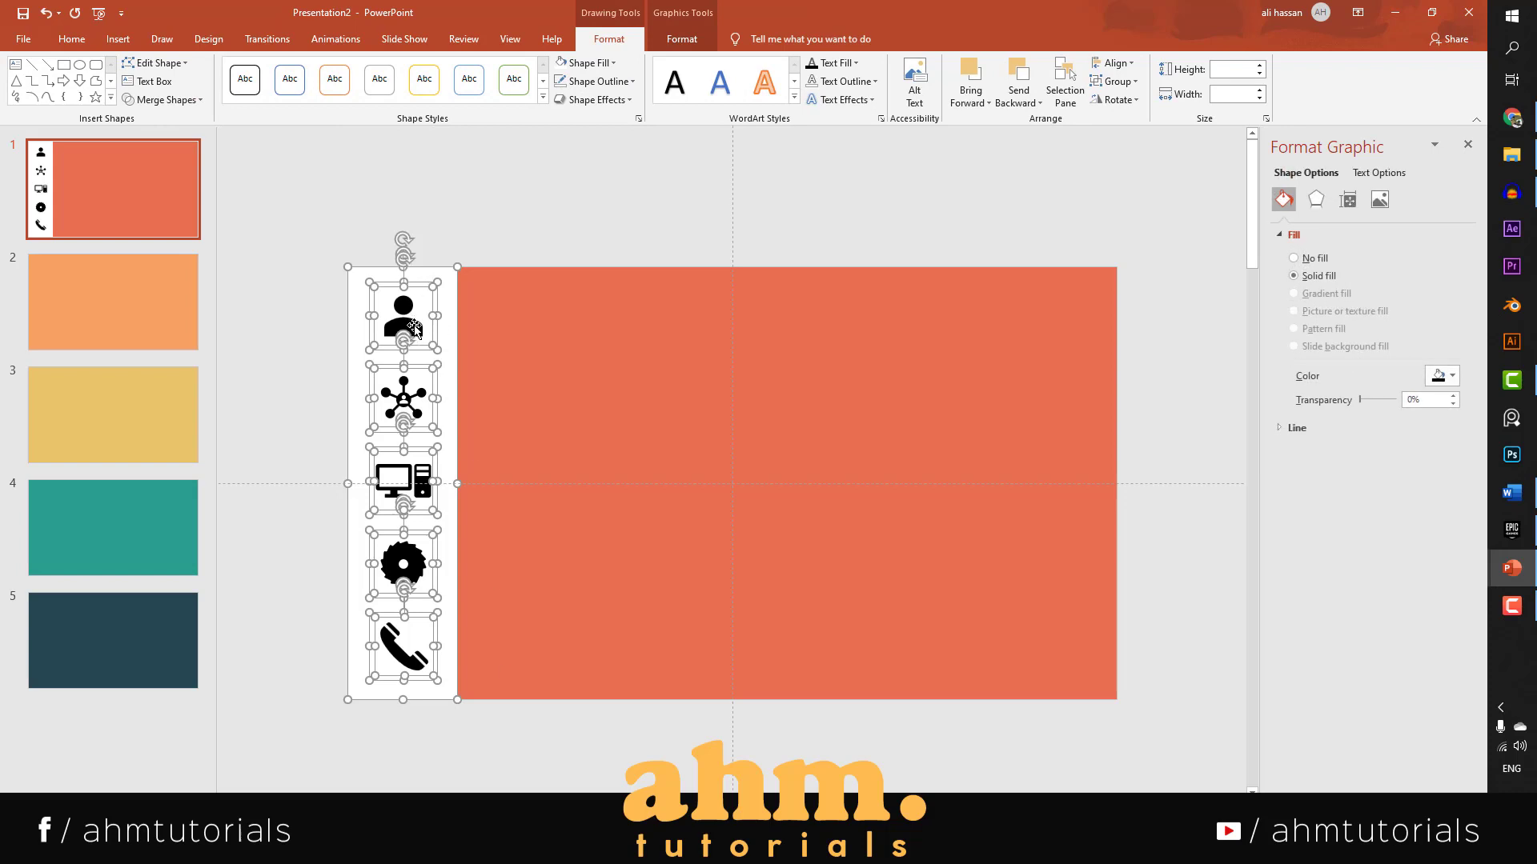
pyautogui.moveTo(414, 326); pyautogui.dragTo(383, 327)
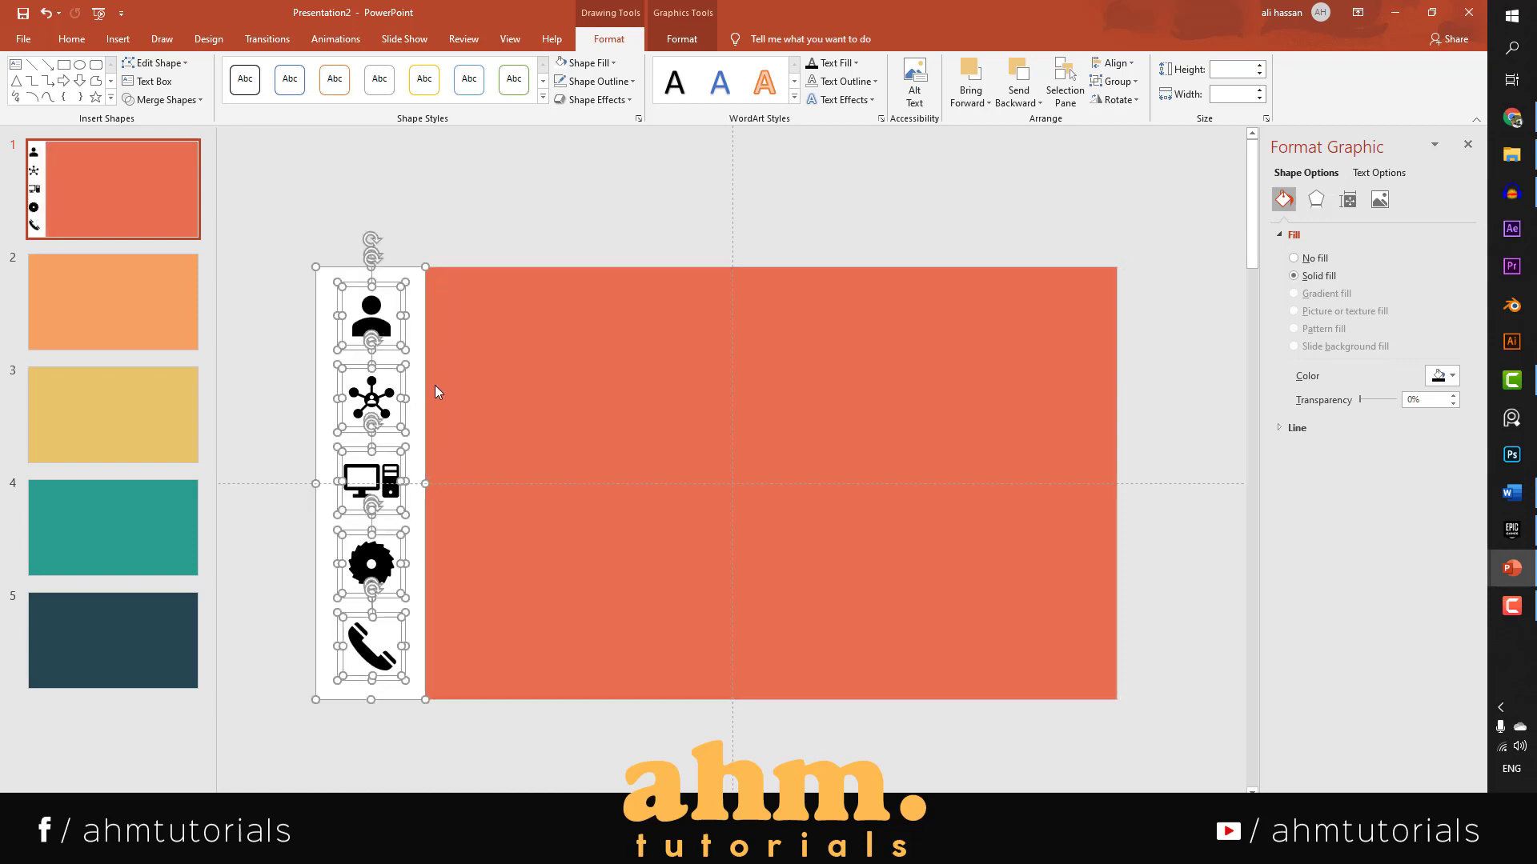
pyautogui.hotkey('ctrl', 'z')
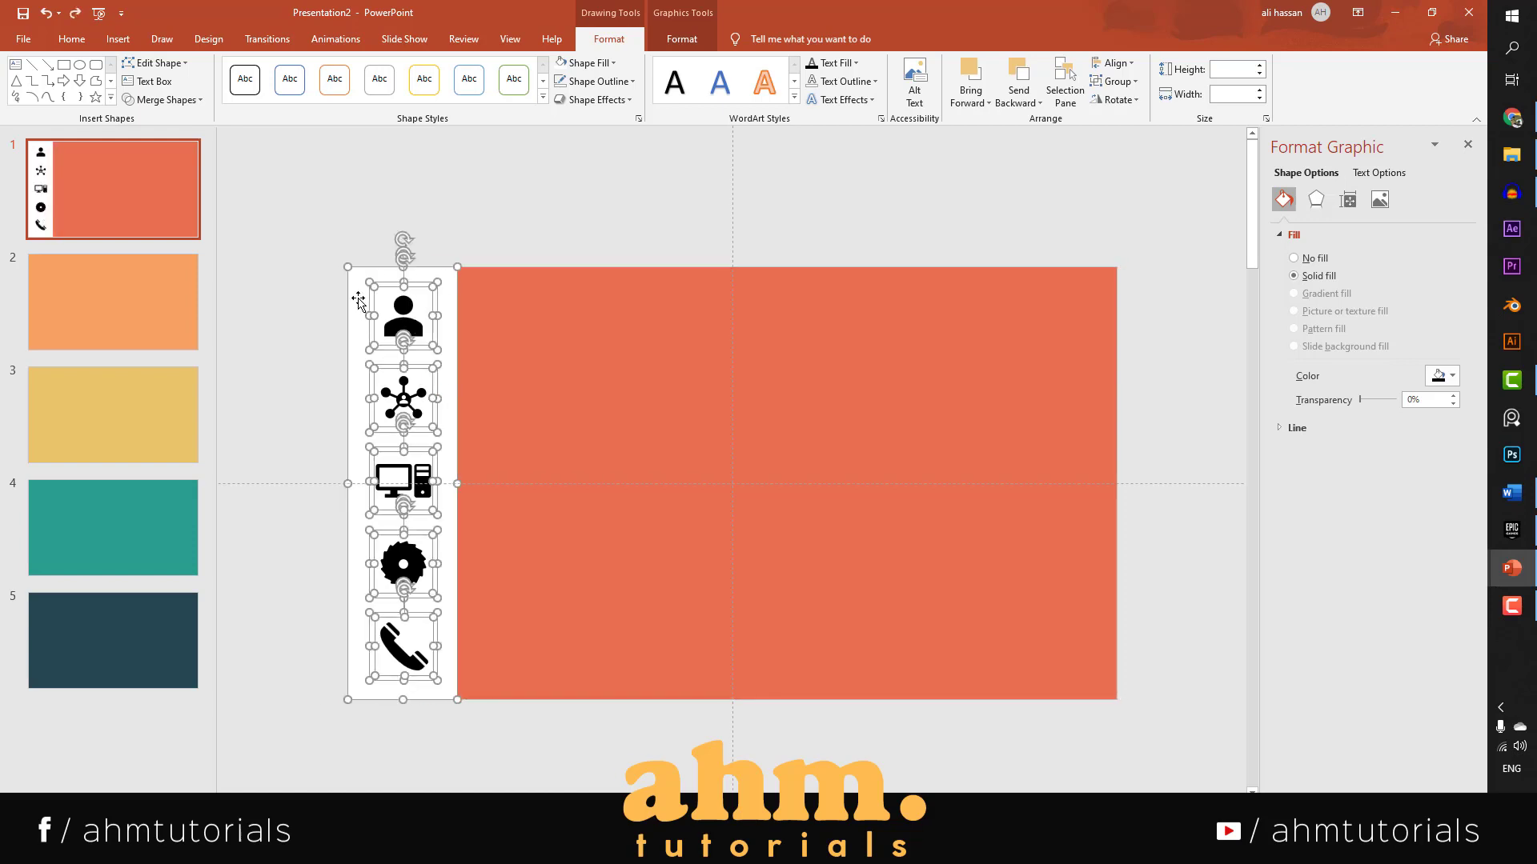
pyautogui.keyDown('shift'); pyautogui.click(354, 300); pyautogui.keyUp('shift')
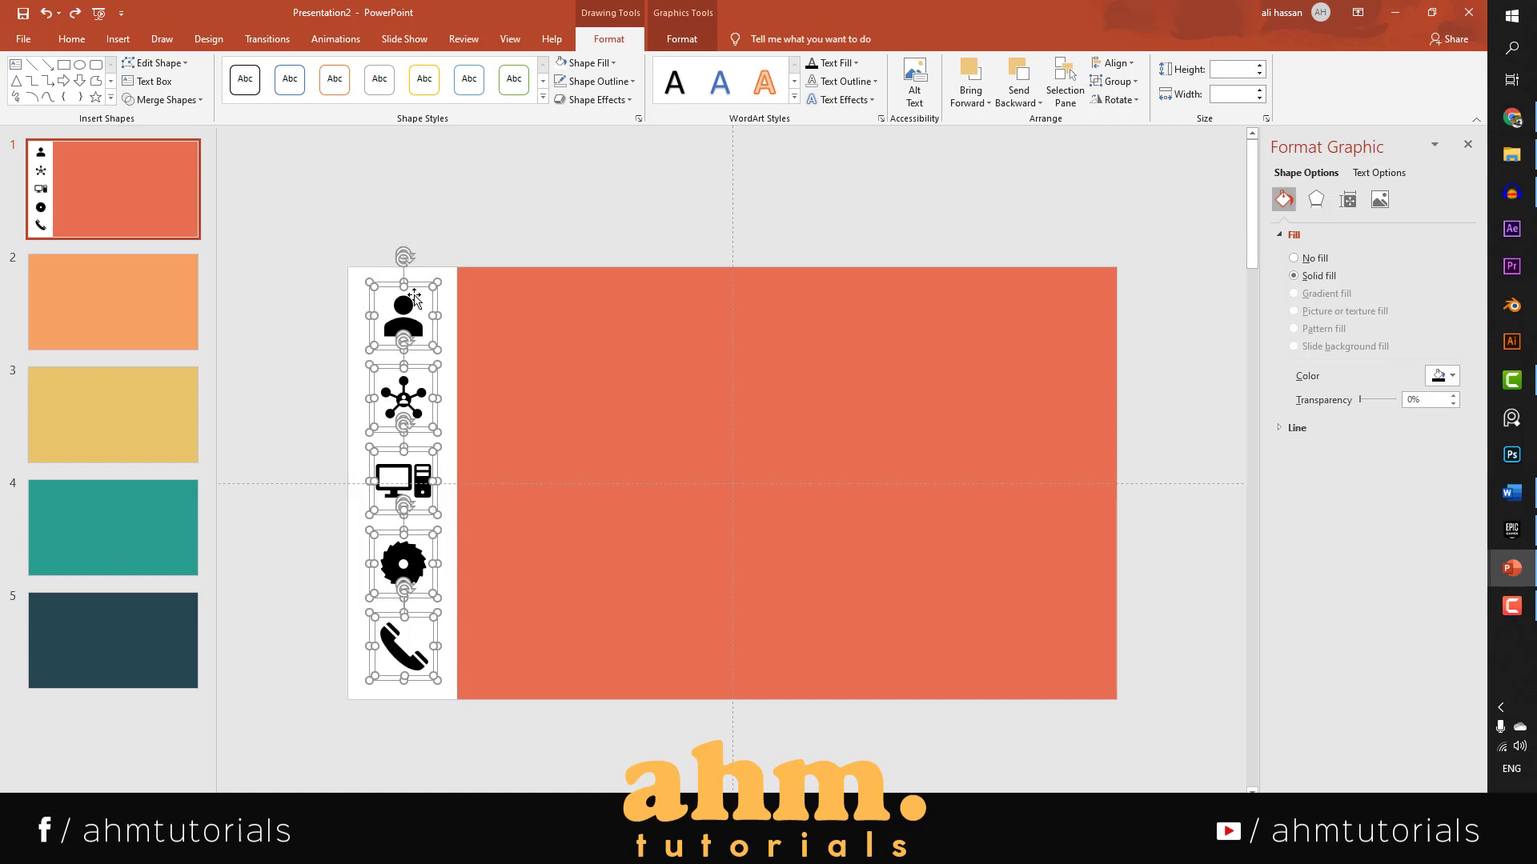
pyautogui.moveTo(410, 320); pyautogui.dragTo(319, 321)
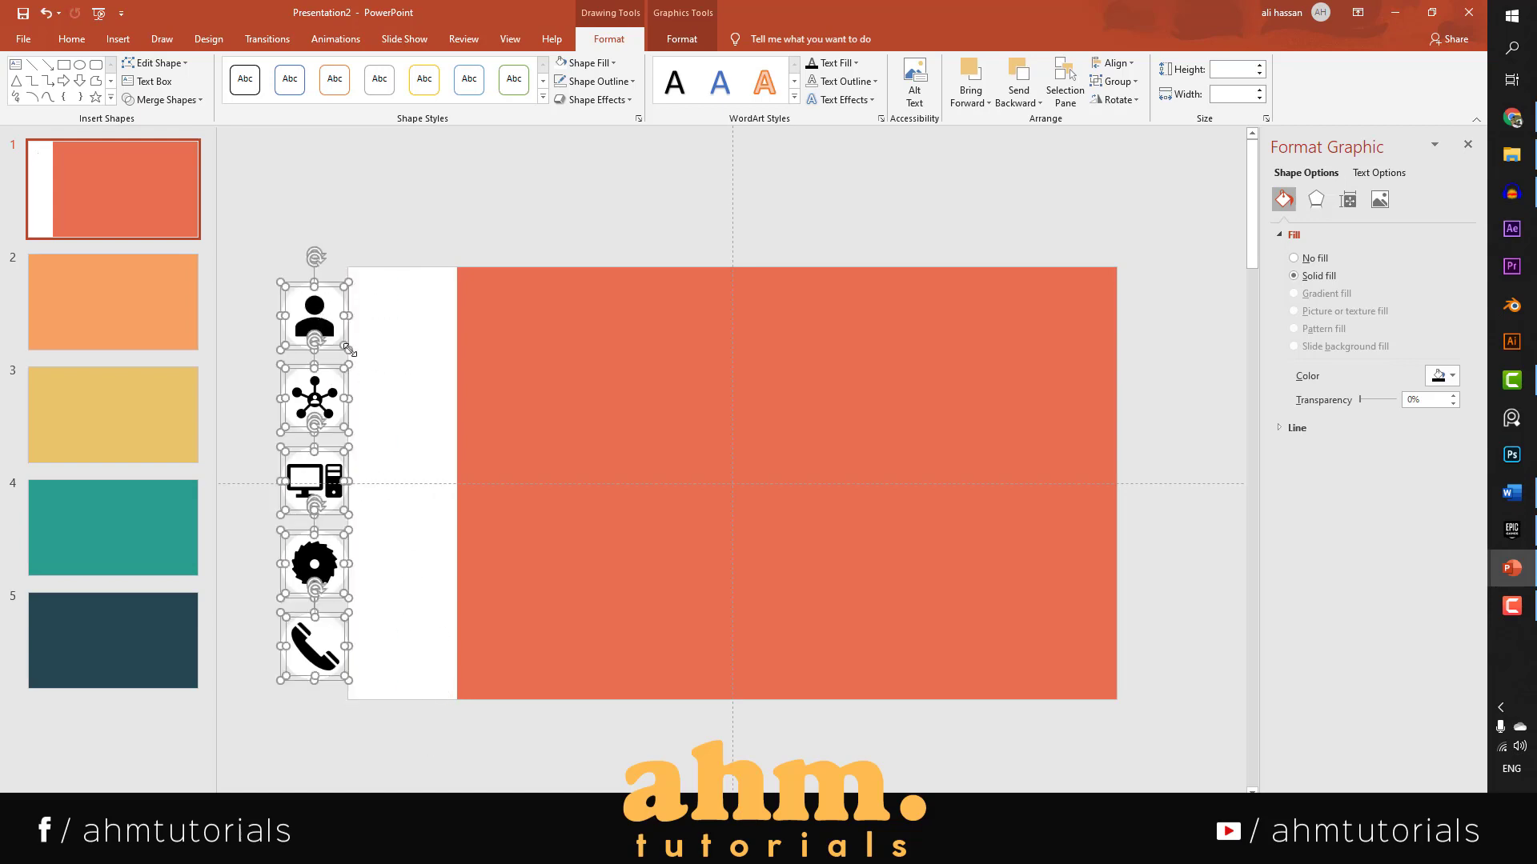
pyautogui.click(426, 738)
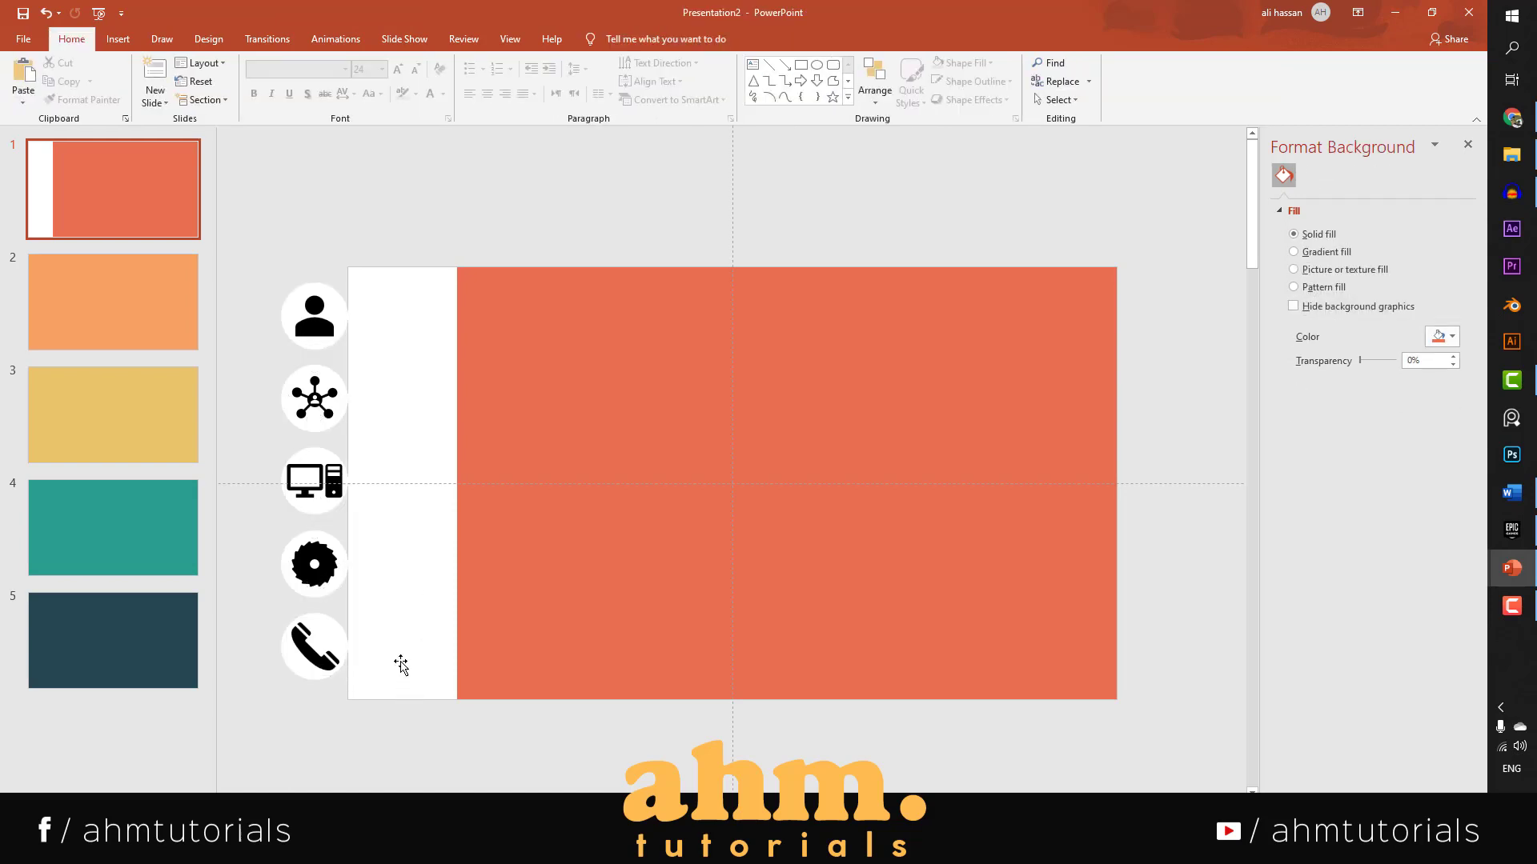
# Duplicate the five black icons without their circles onto the white sidebar, level with the originals.
pyautogui.click(318, 321)
pyautogui.keyDown('shift'); pyautogui.click(322, 397); pyautogui.keyUp('shift')
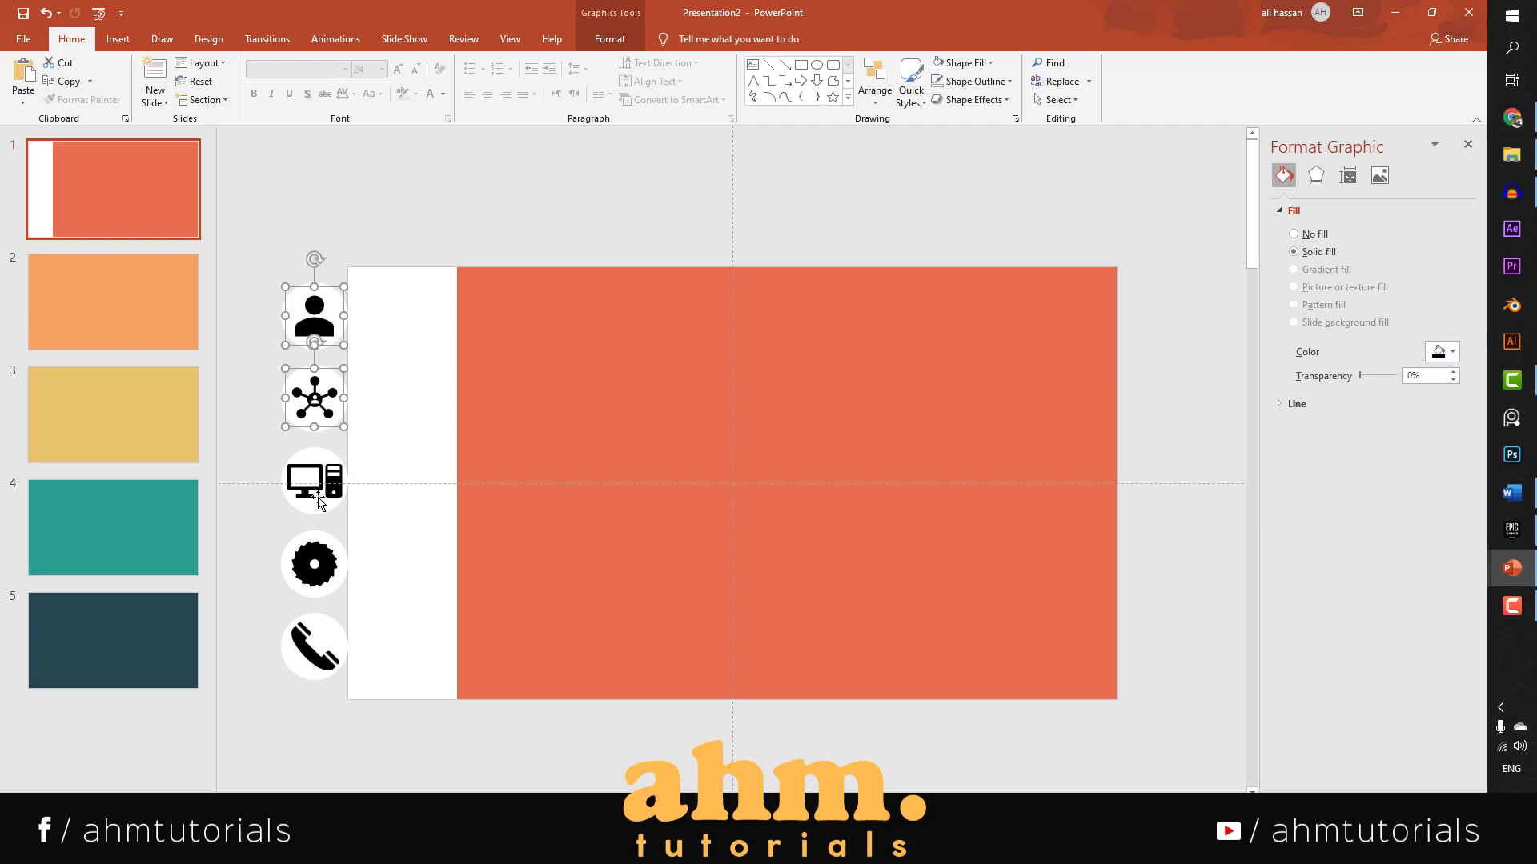
pyautogui.keyDown('shift'); pyautogui.click(313, 478); pyautogui.keyUp('shift')
pyautogui.keyDown('shift'); pyautogui.click(315, 570); pyautogui.keyUp('shift')
pyautogui.keyDown('shift'); pyautogui.click(319, 655); pyautogui.keyUp('shift')
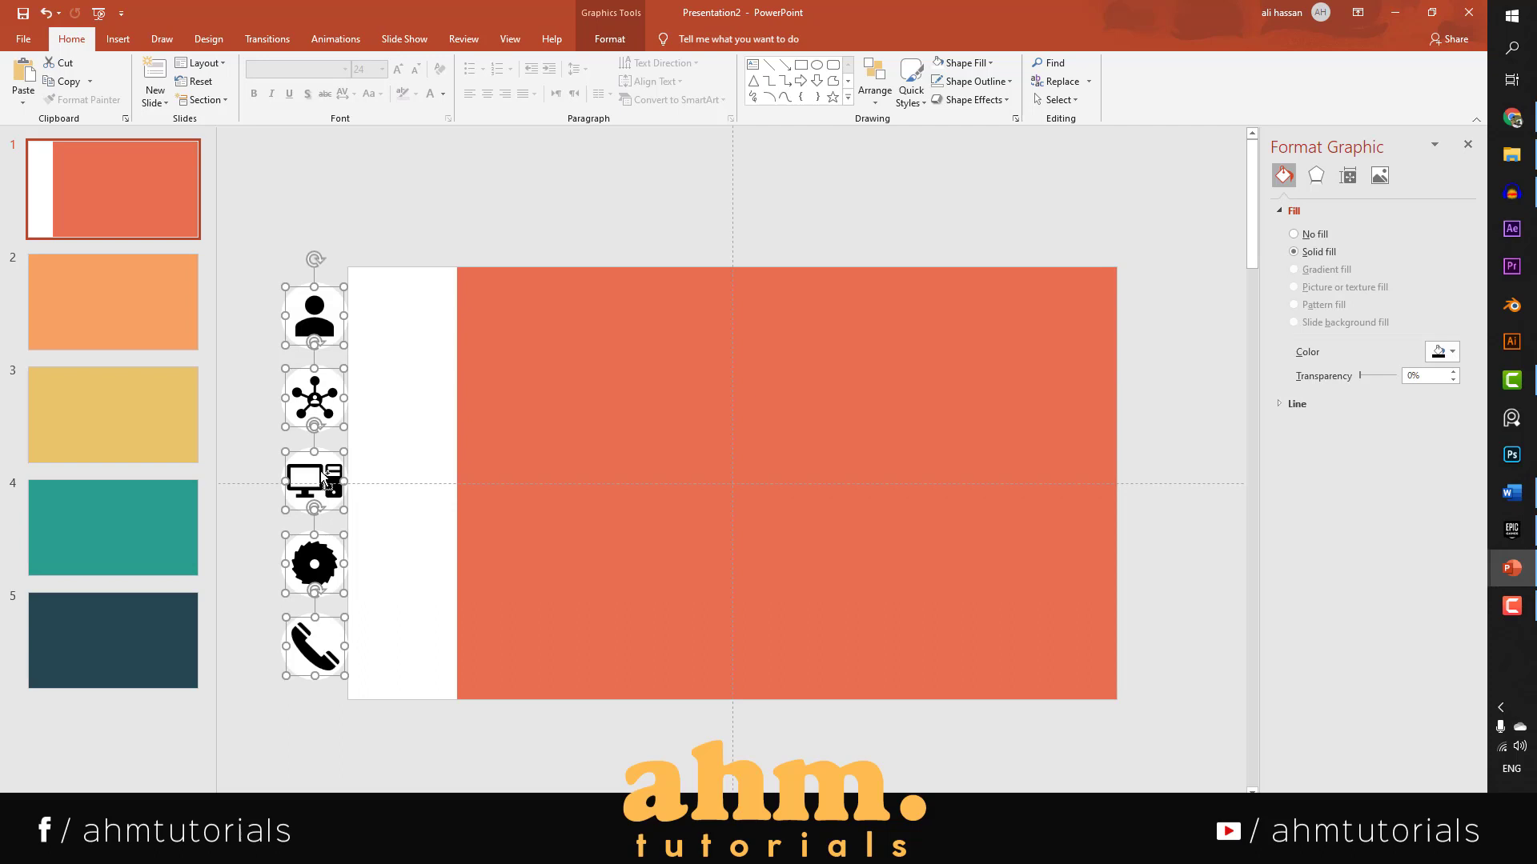
pyautogui.moveTo(312, 396); pyautogui.dragTo(401, 400)
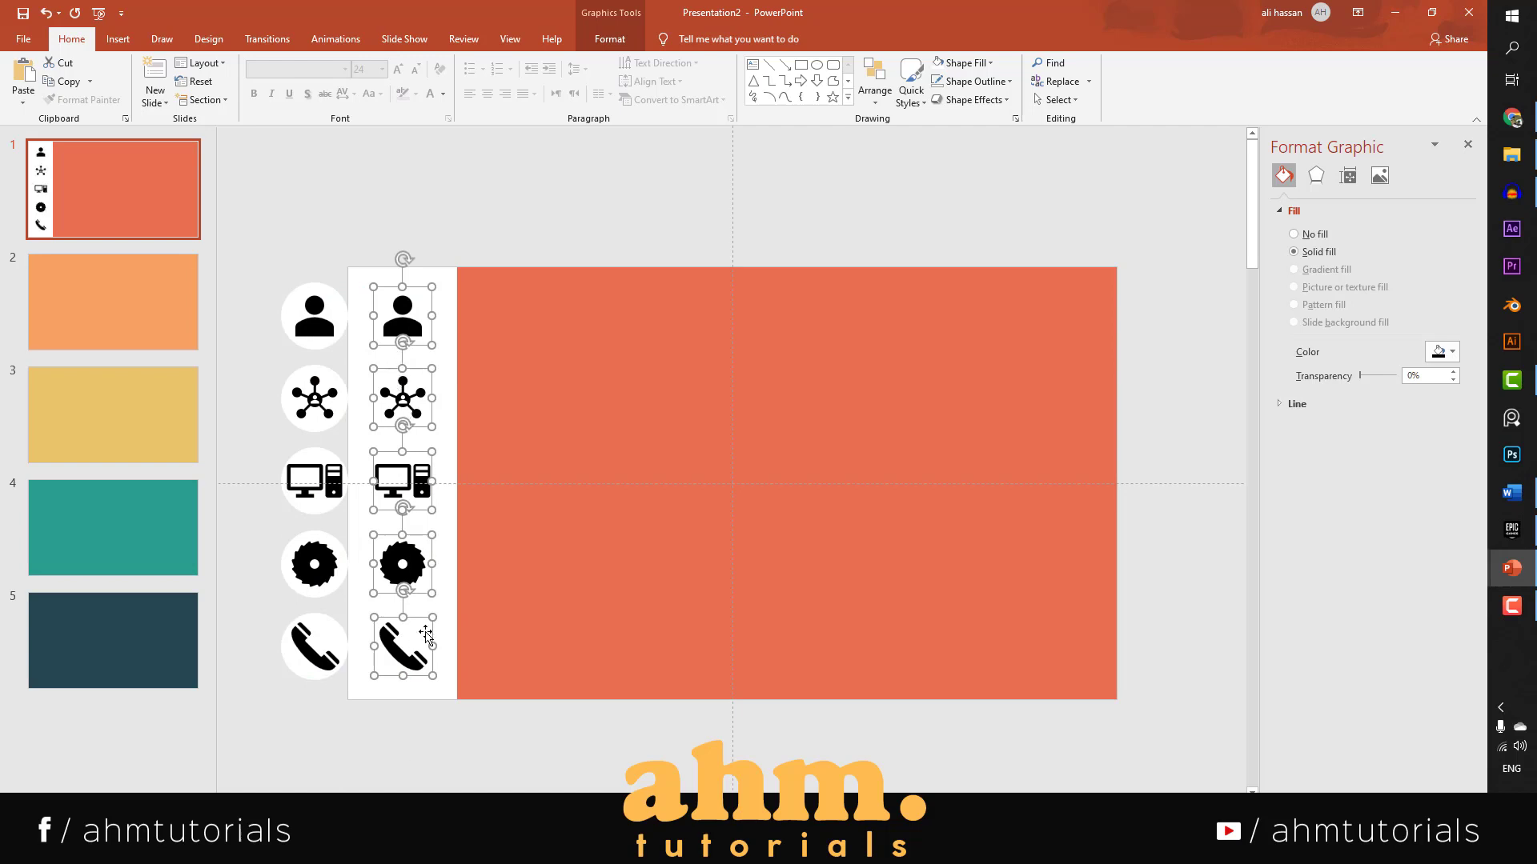
# Fill the five duplicated icons on the sidebar with light gray.
pyautogui.click(609, 40)
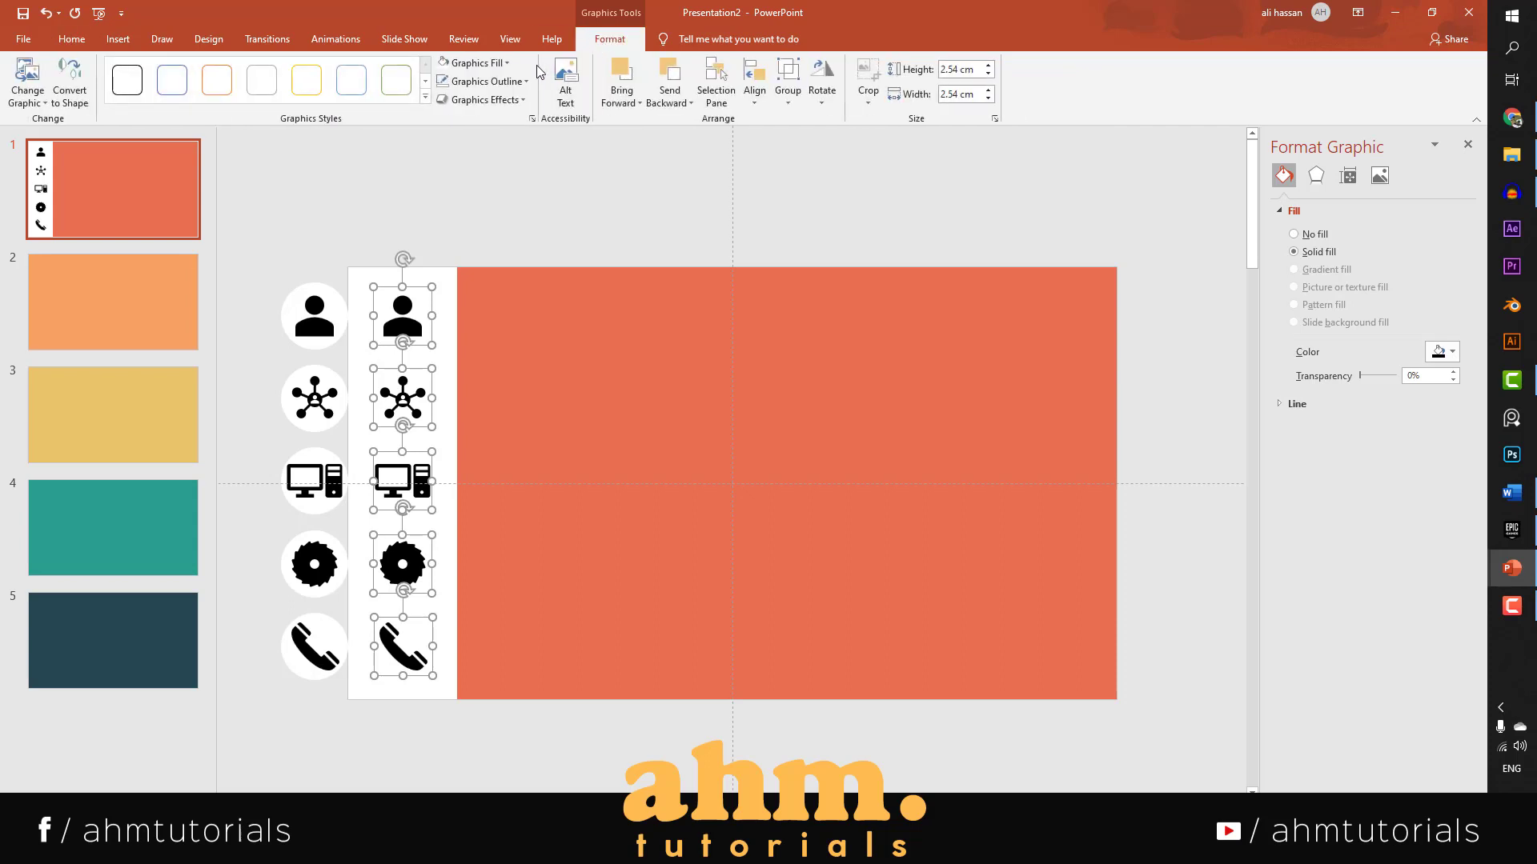
pyautogui.click(506, 64)
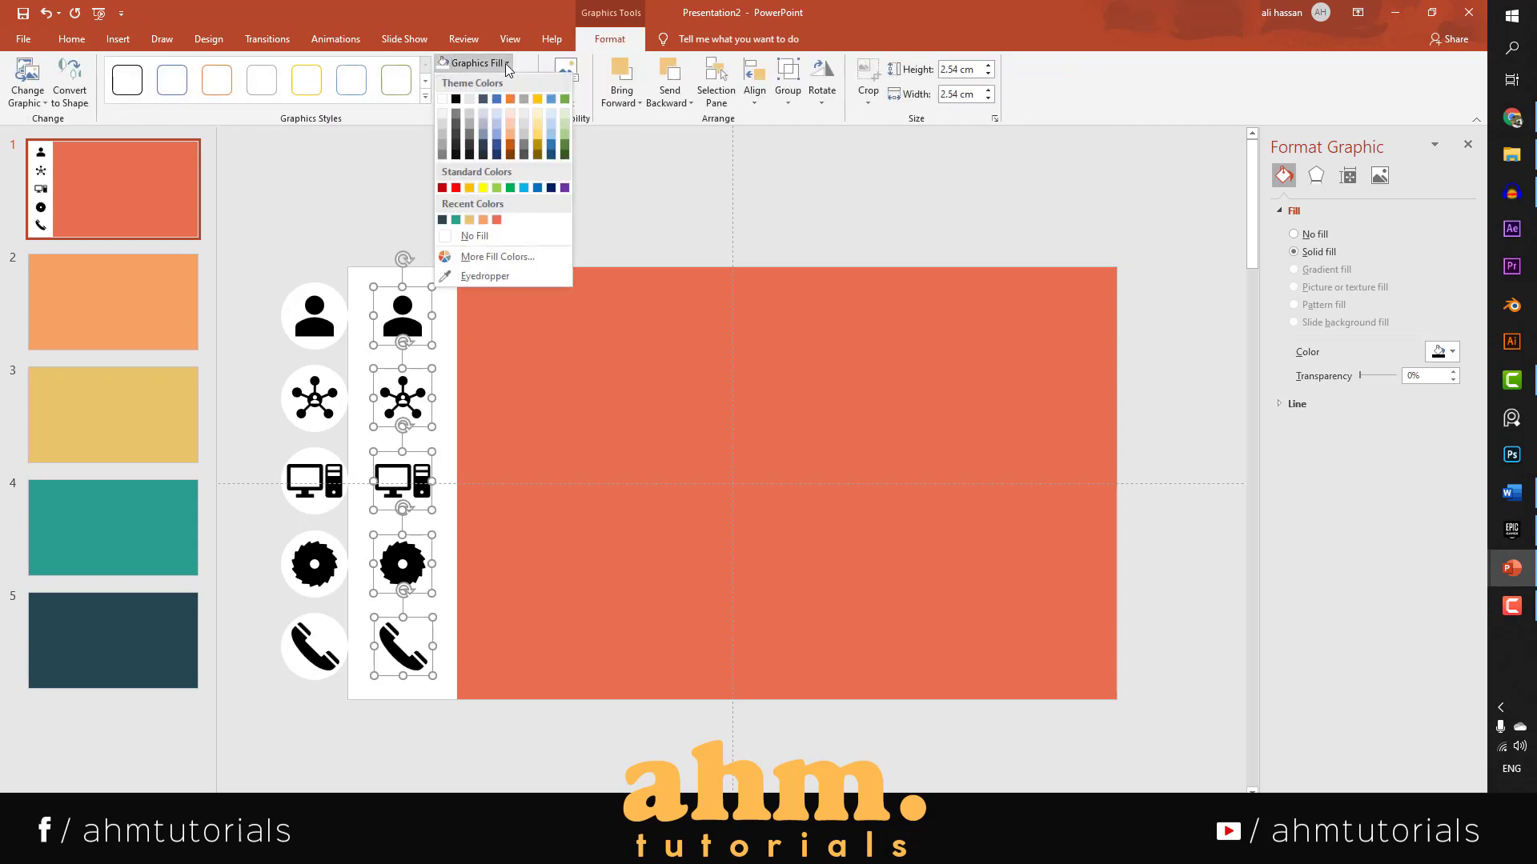
pyautogui.click(440, 130)
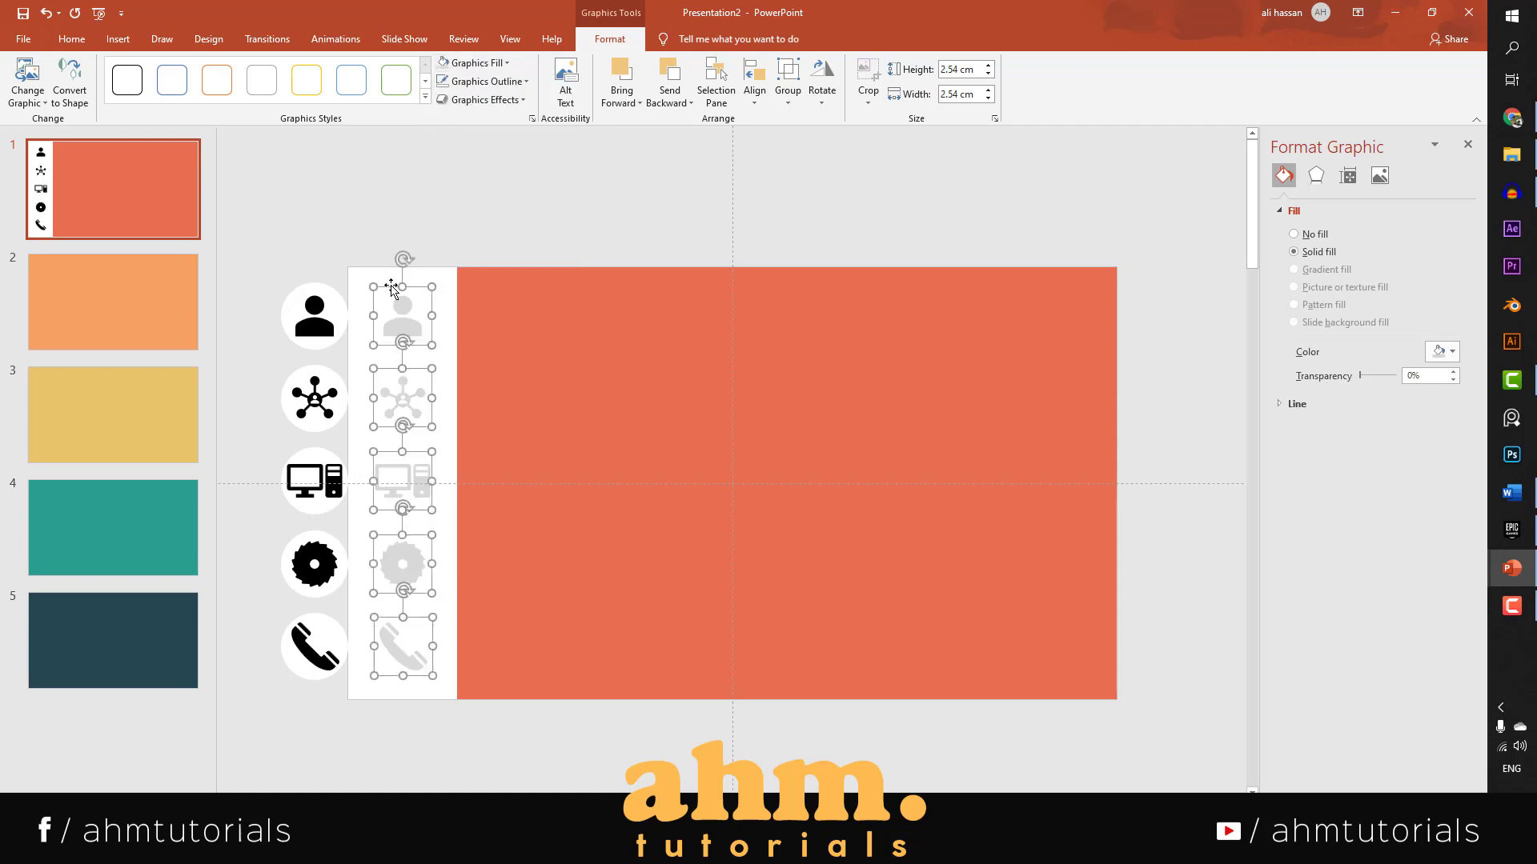
pyautogui.click(430, 190)
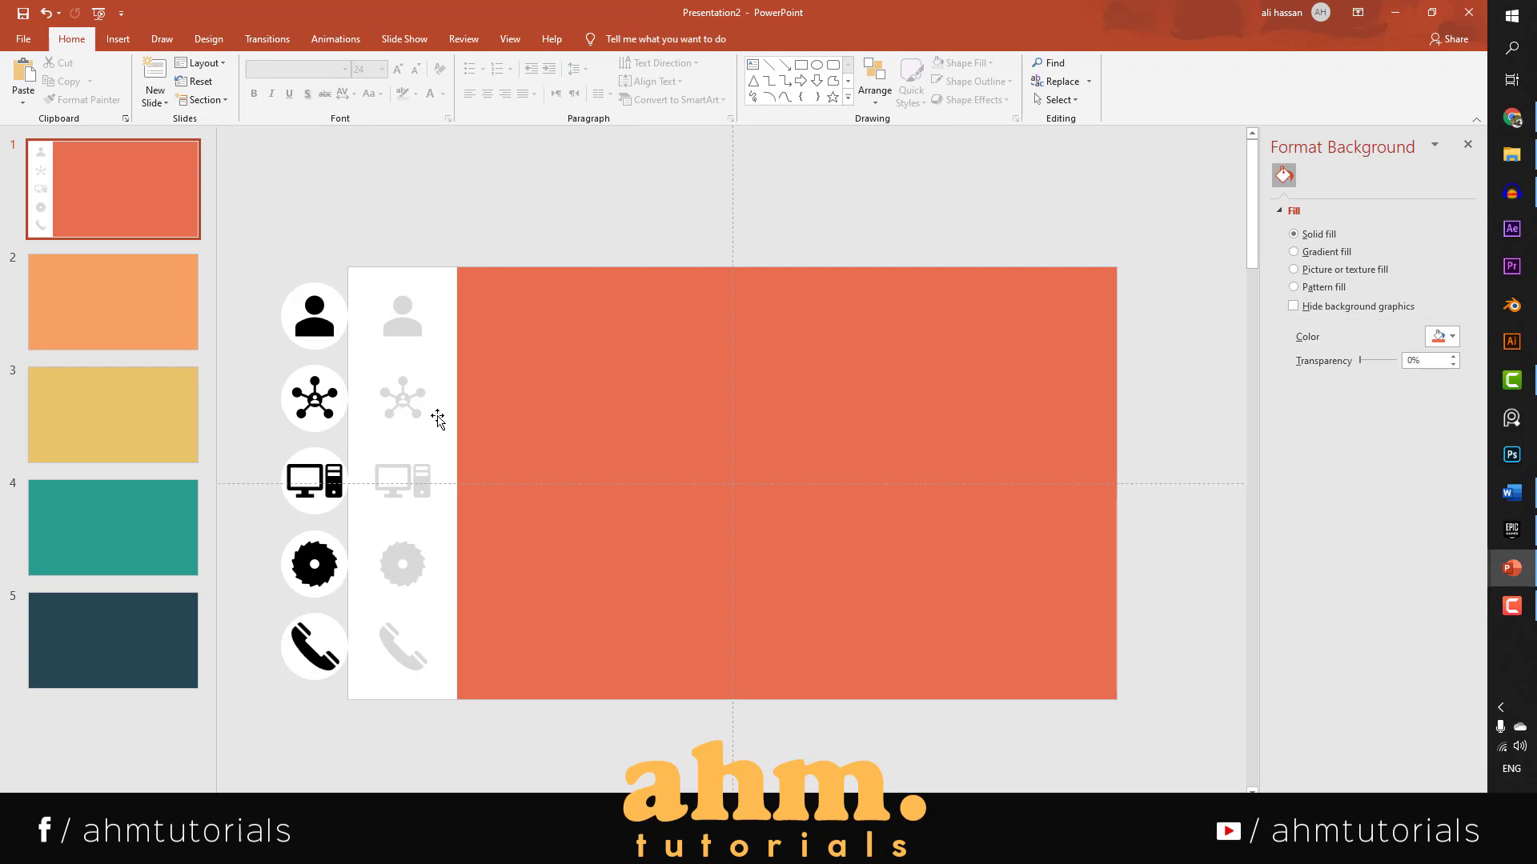
# Switch to Presentation1 to examine the curved sidebar and icon layout on slide 2, then return to Presentation2.
pyautogui.moveTo(1518, 568)
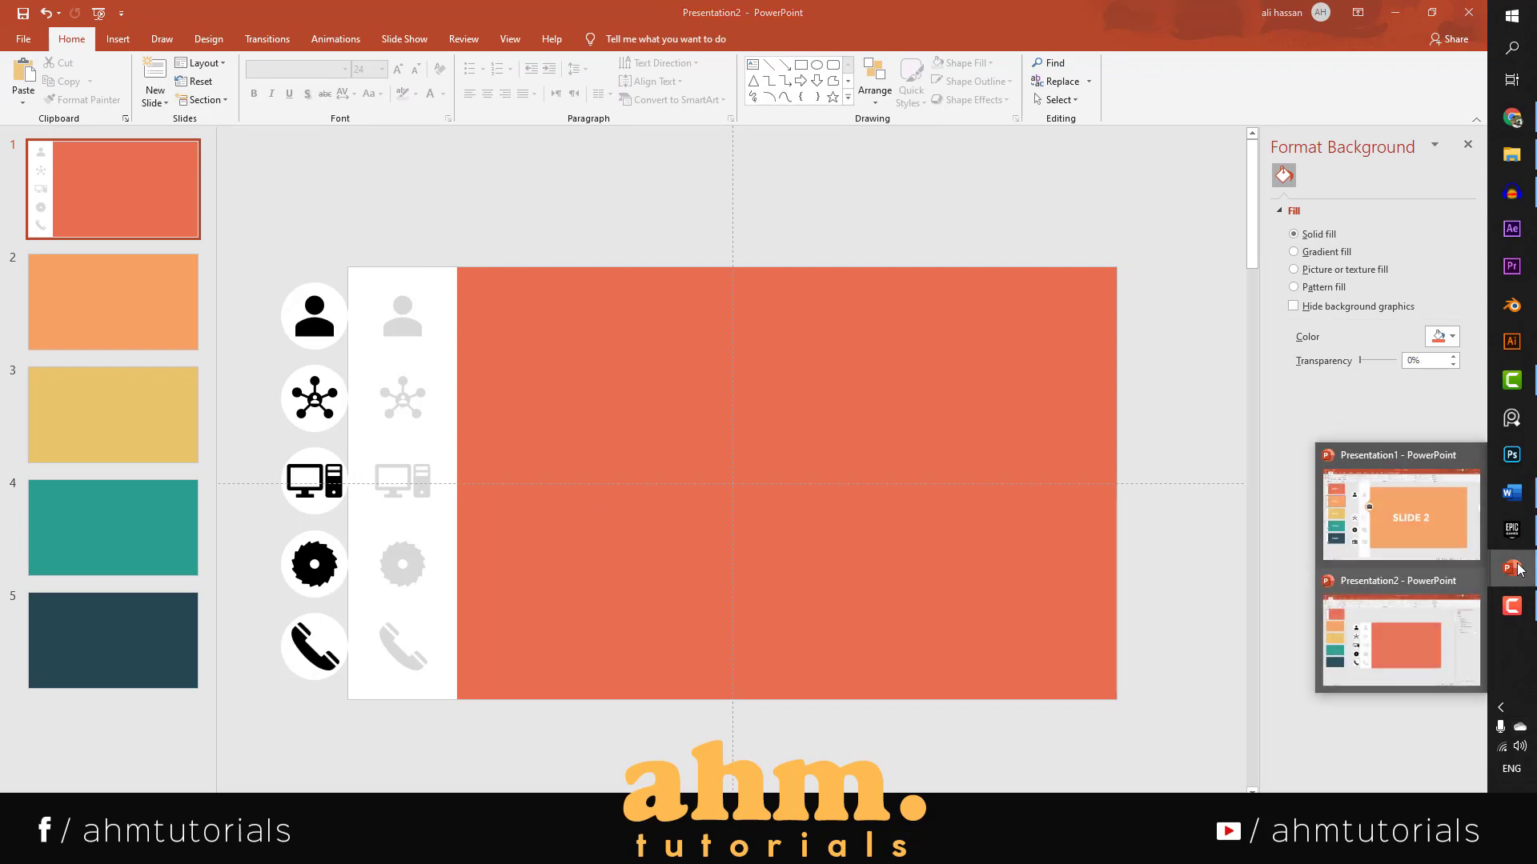
pyautogui.click(1402, 528)
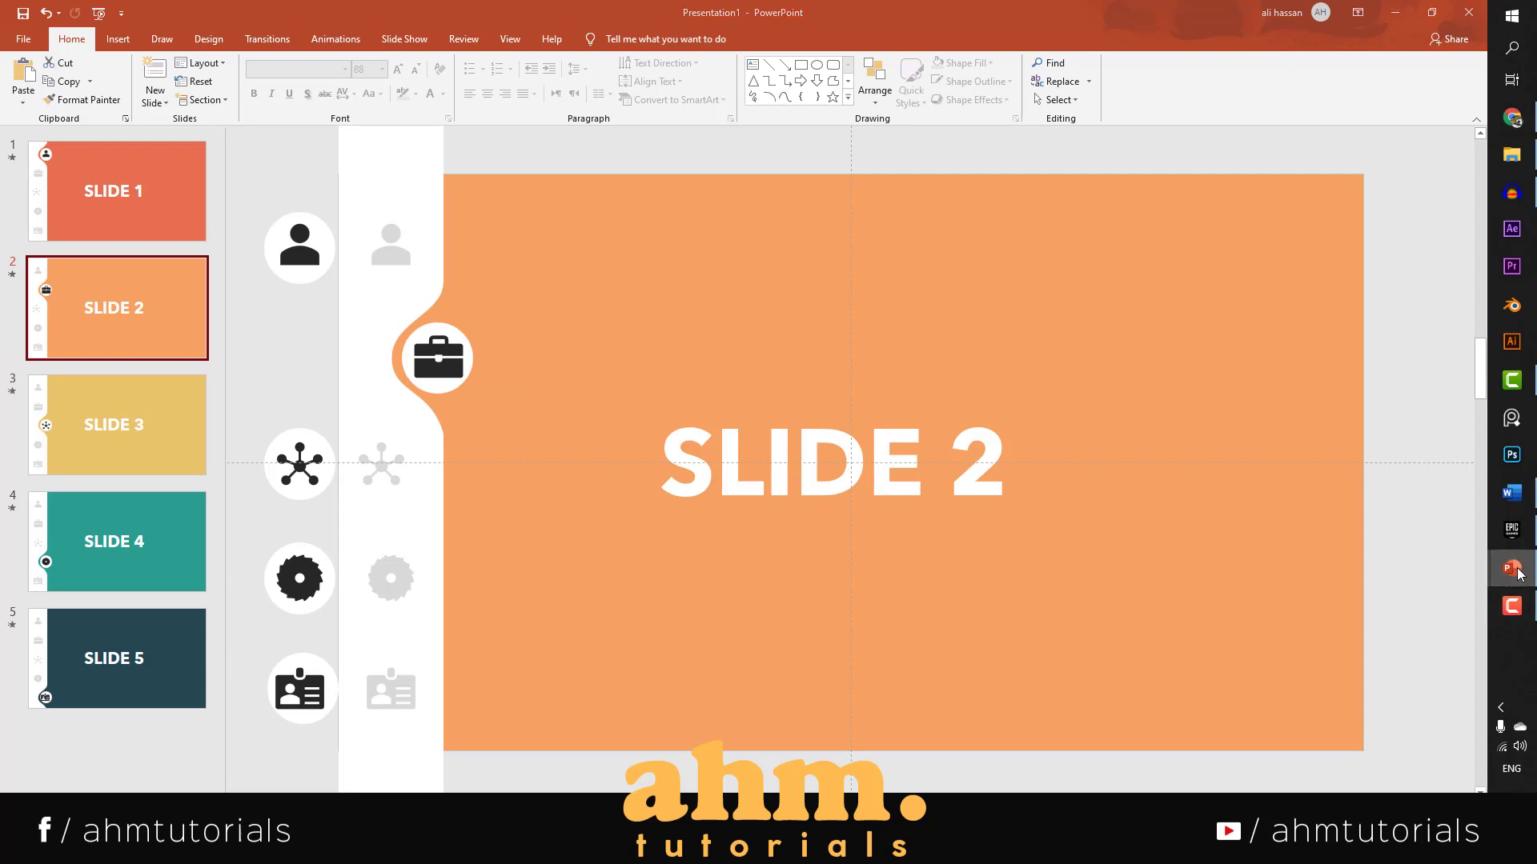
pyautogui.moveTo(1512, 568)
pyautogui.click(1397, 632)
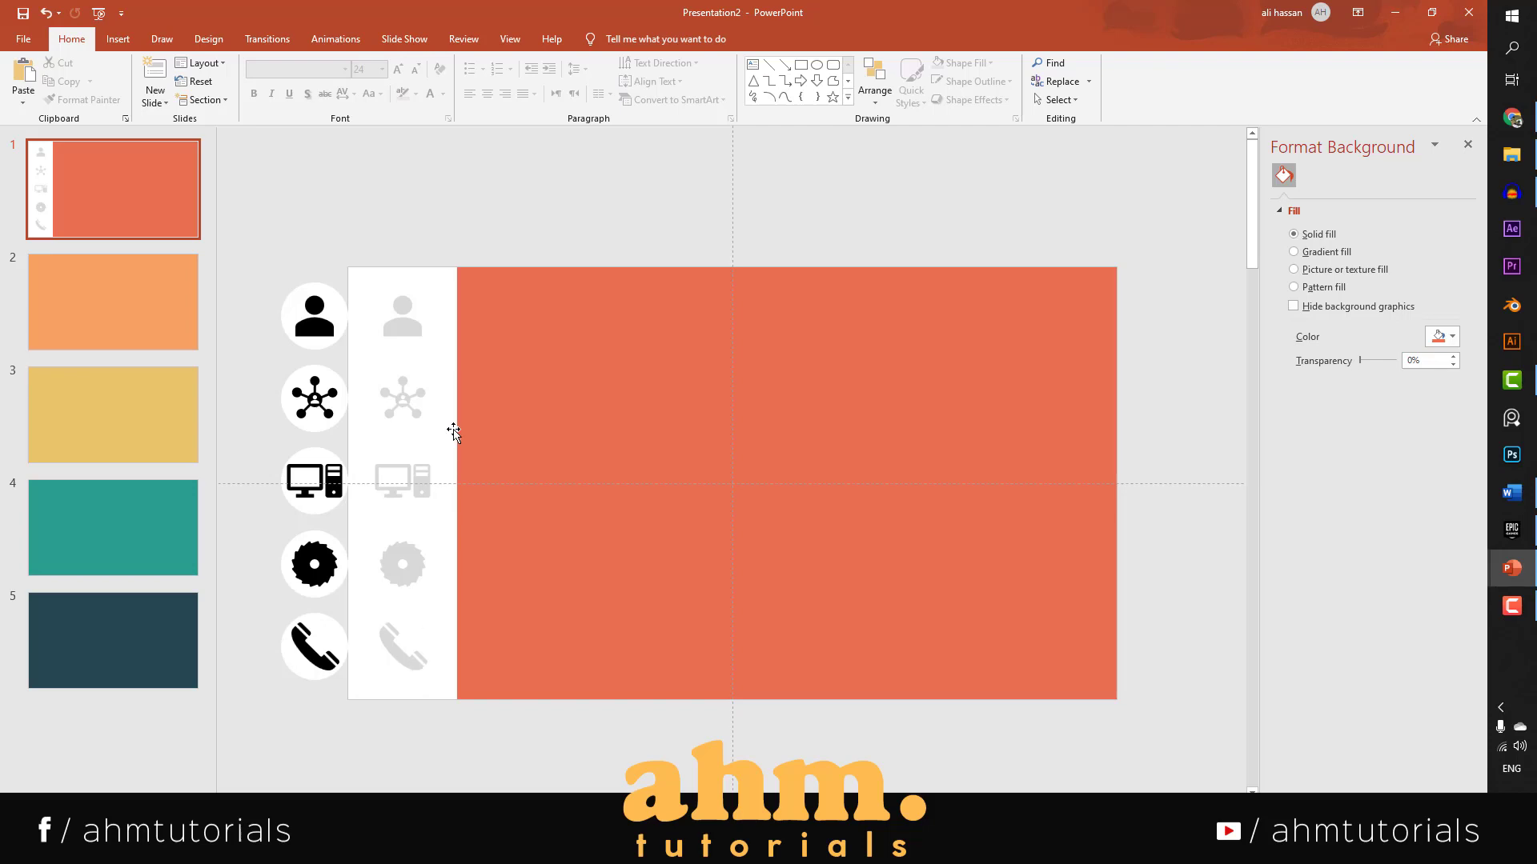
pyautogui.moveTo(1511, 568)
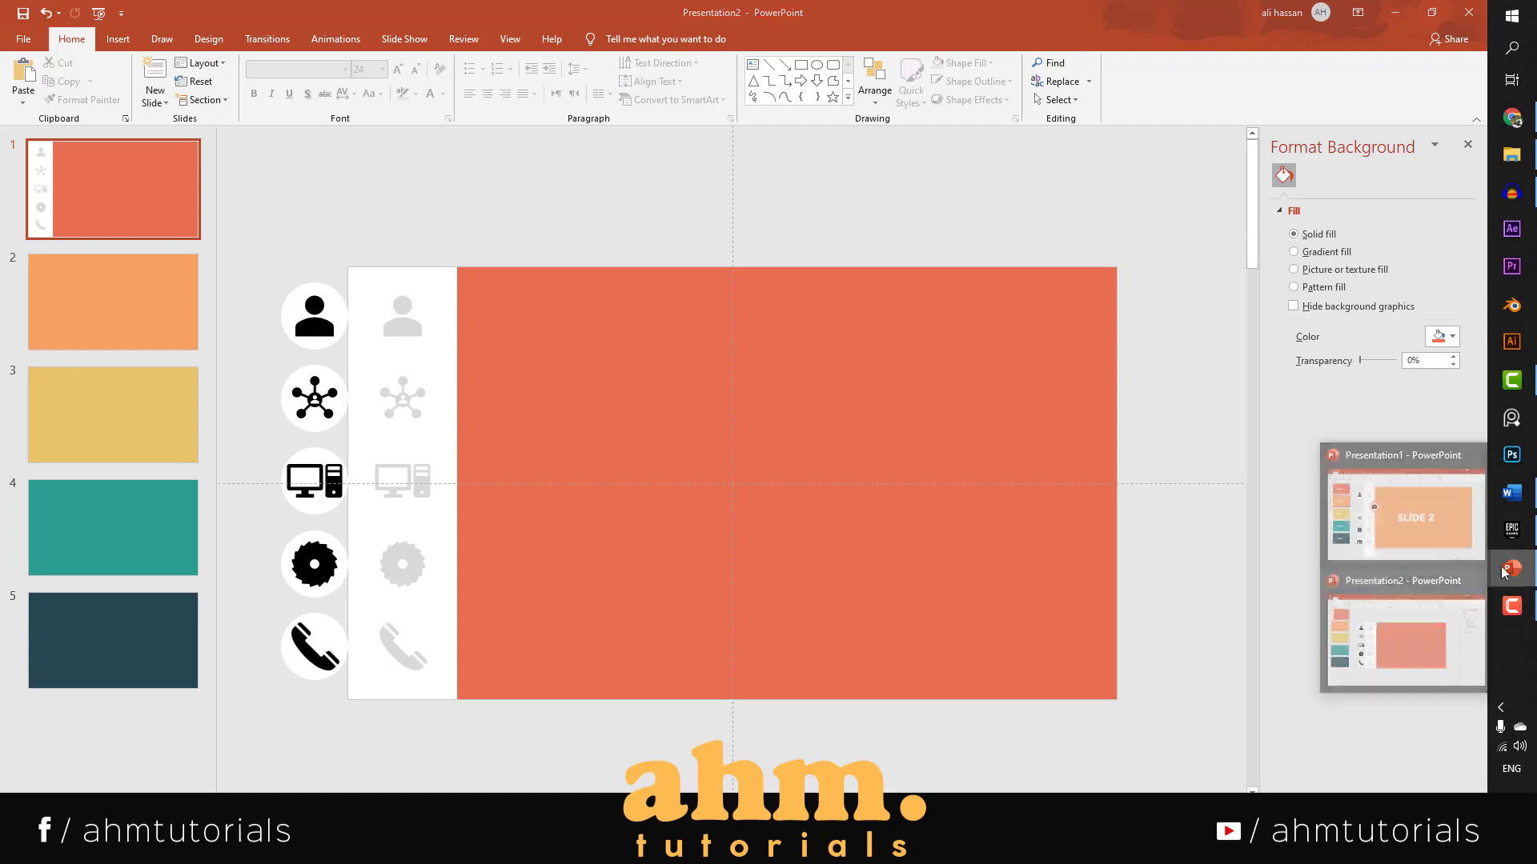
pyautogui.click(1401, 628)
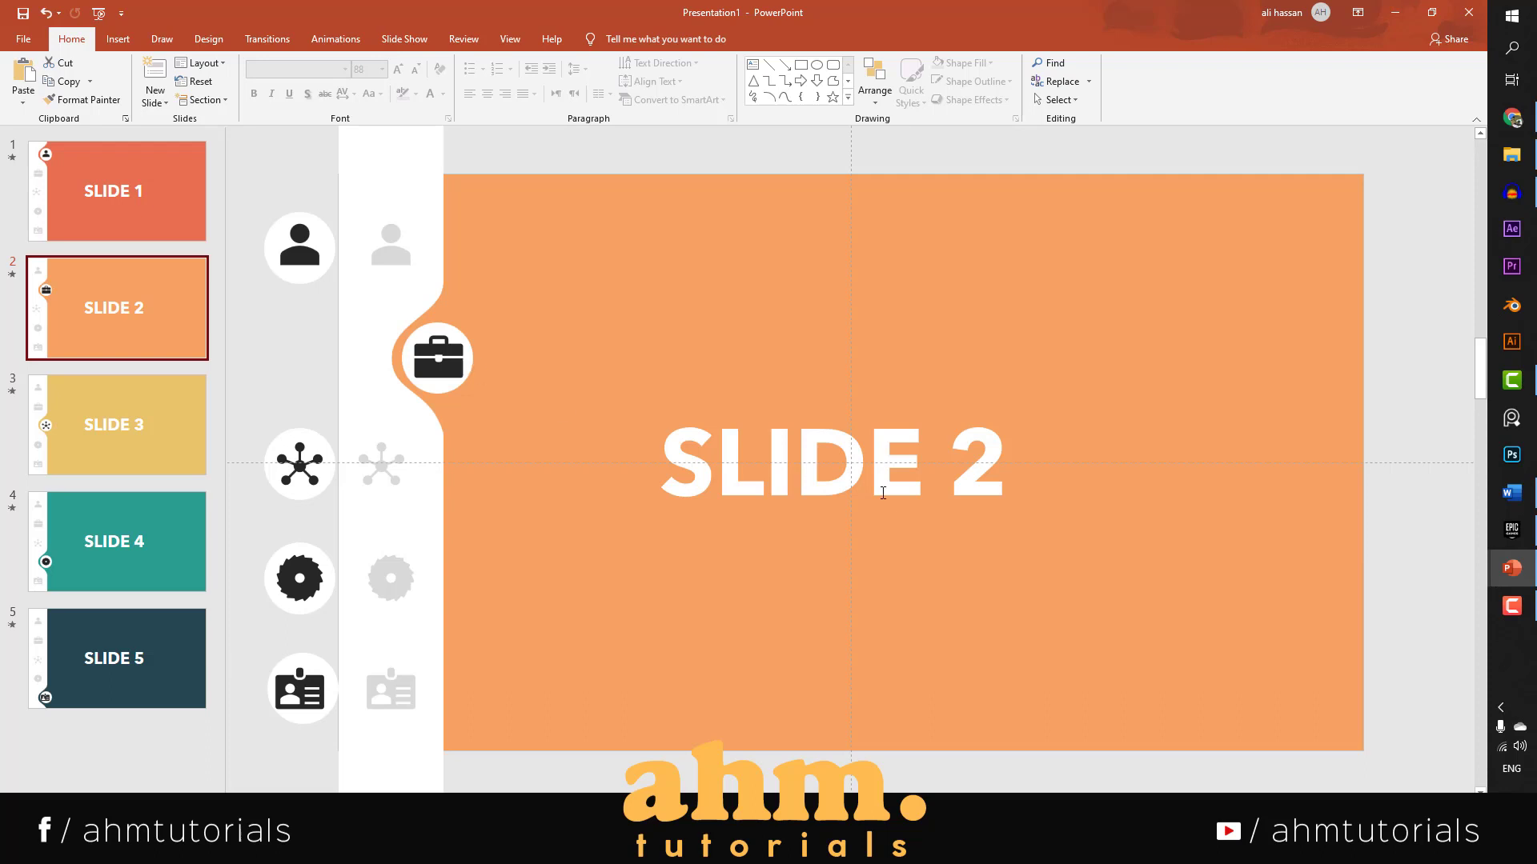
pyautogui.moveTo(1495, 576)
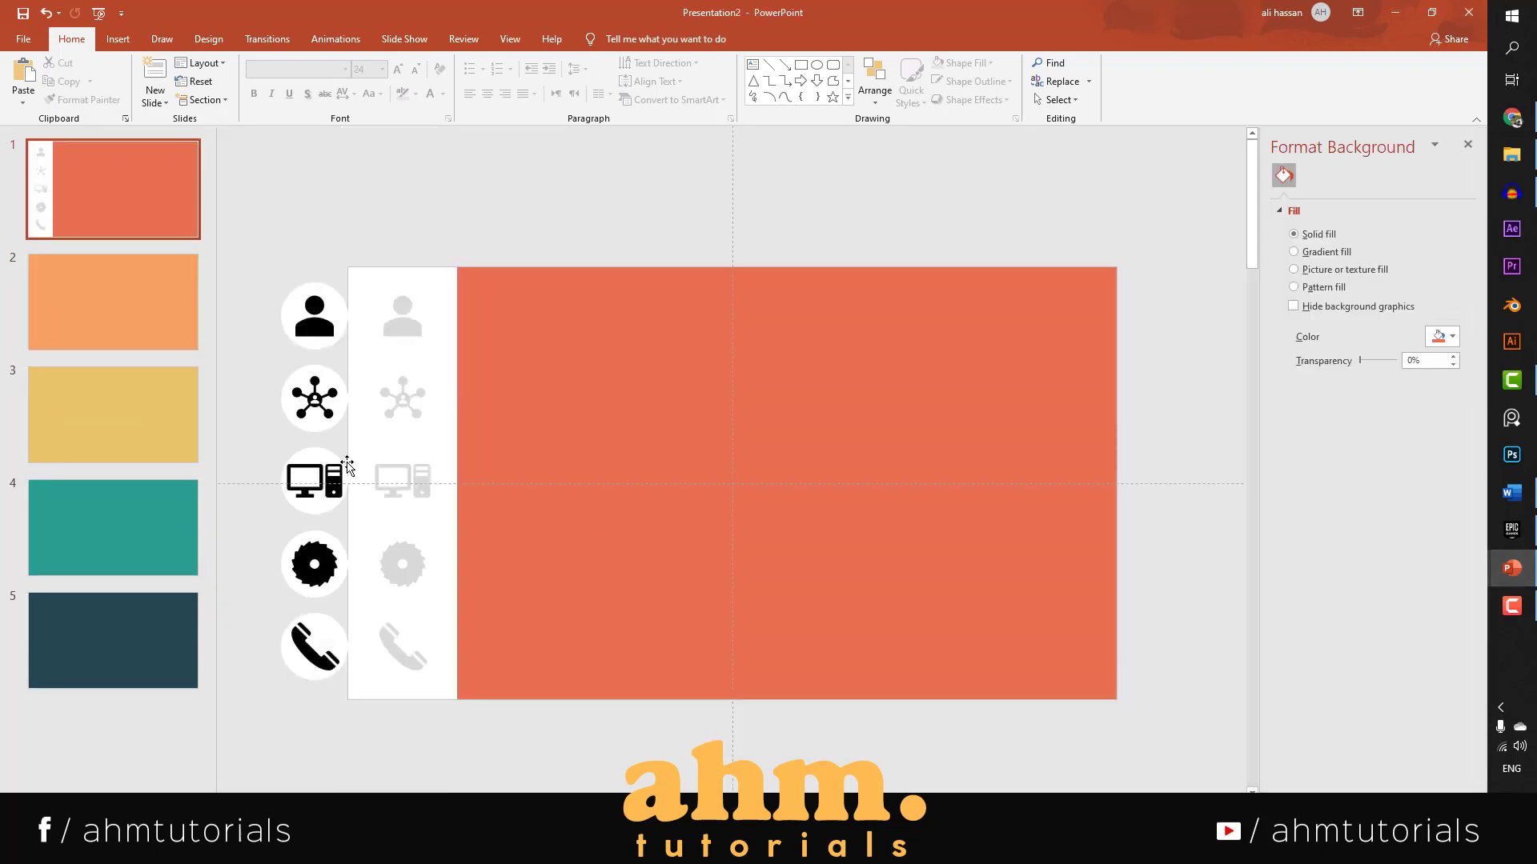
# Move the sidebar and all its icons and circles from slide 1 to slide 3.
pyautogui.moveTo(232, 195); pyautogui.dragTo(417, 530)
pyautogui.hotkey('ctrl', 'a')
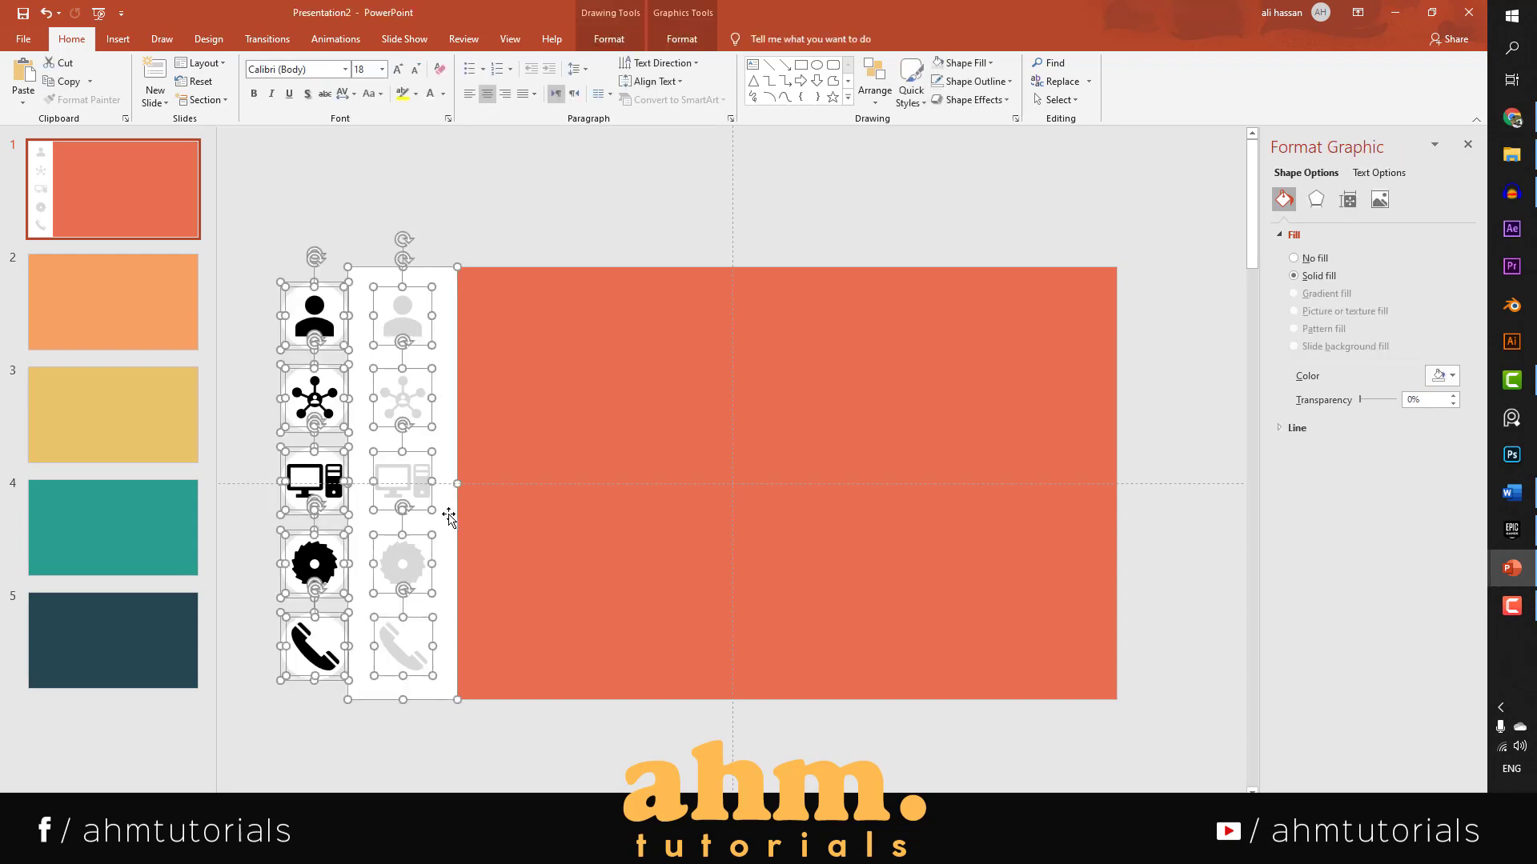
pyautogui.press('Delete')
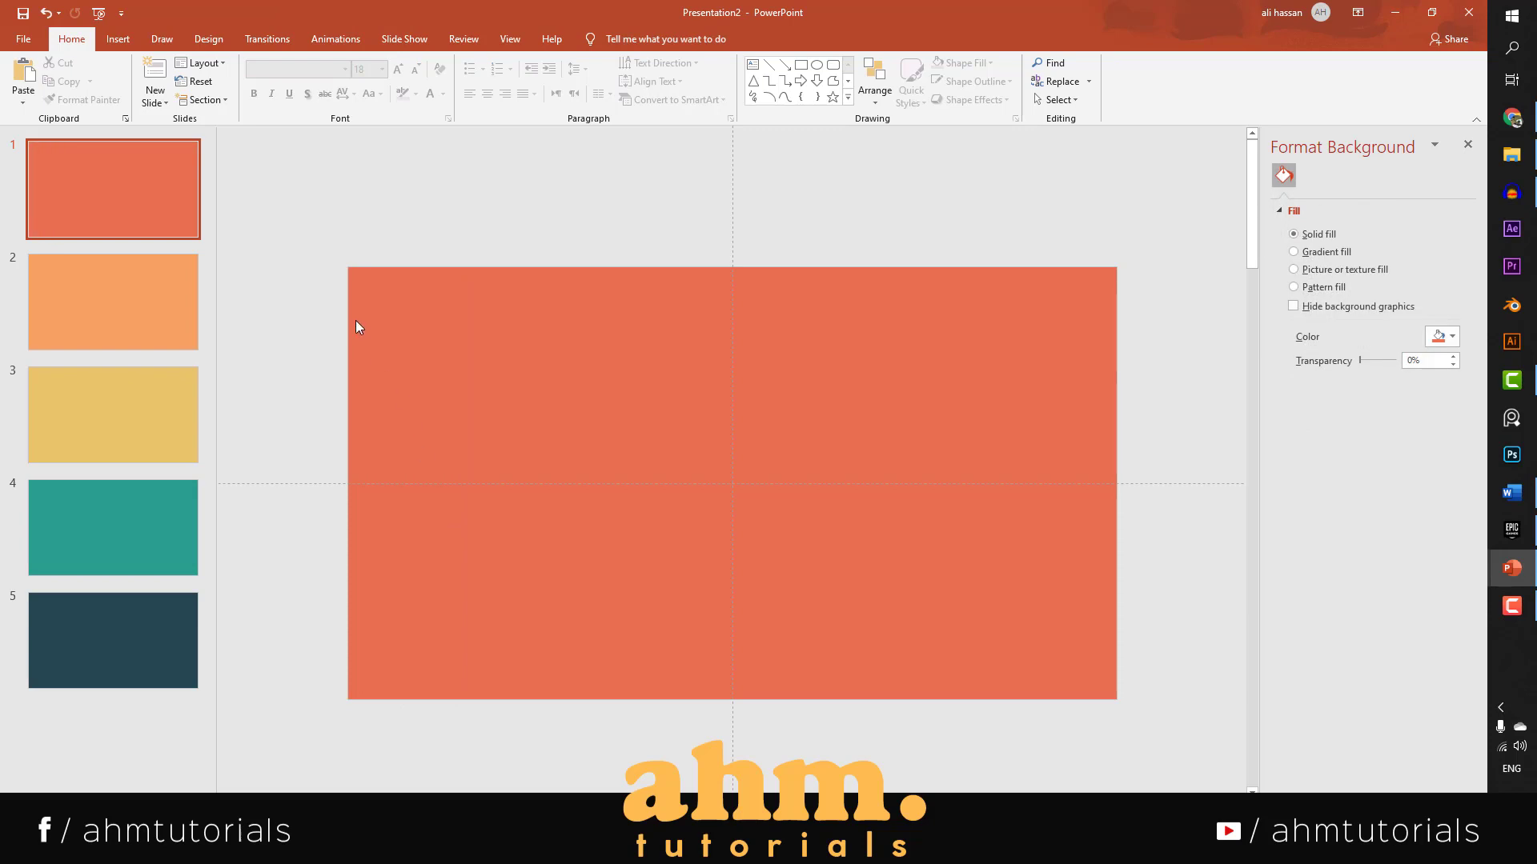
pyautogui.click(107, 410)
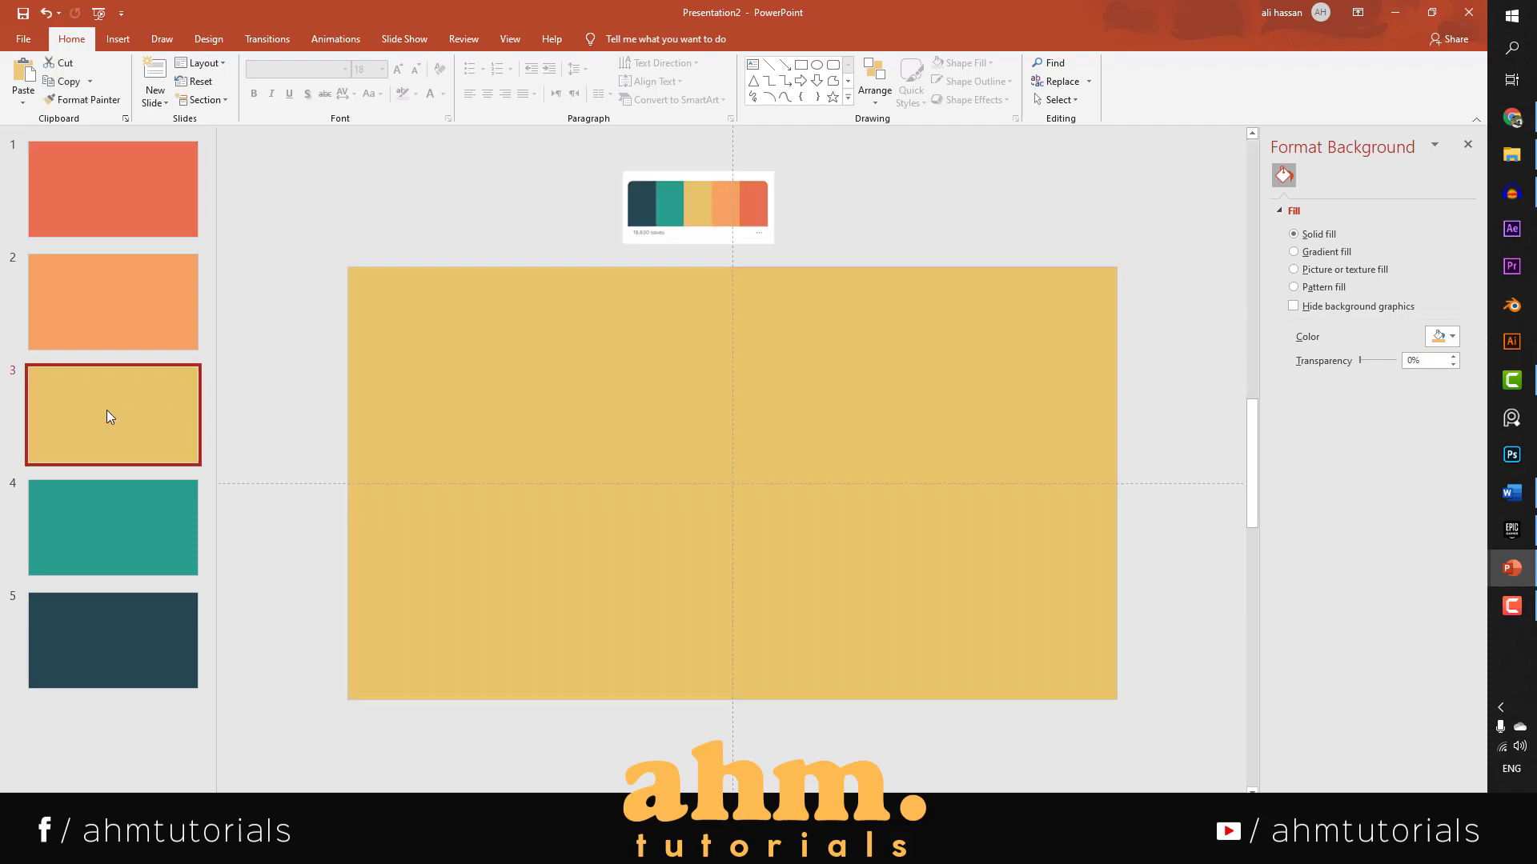
pyautogui.hotkey('ctrl', 'v')
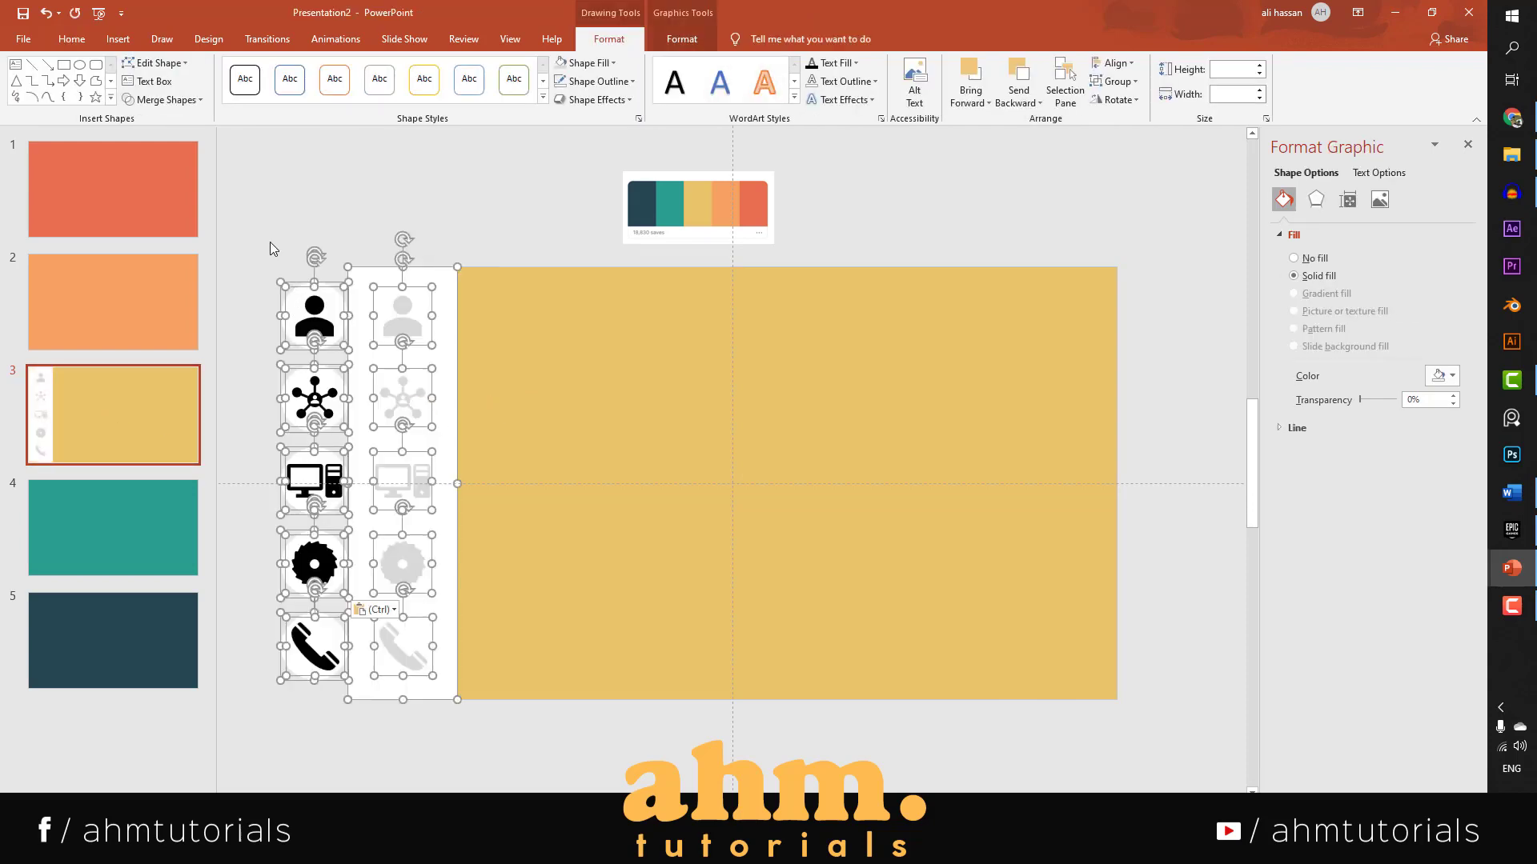
pyautogui.click(253, 209)
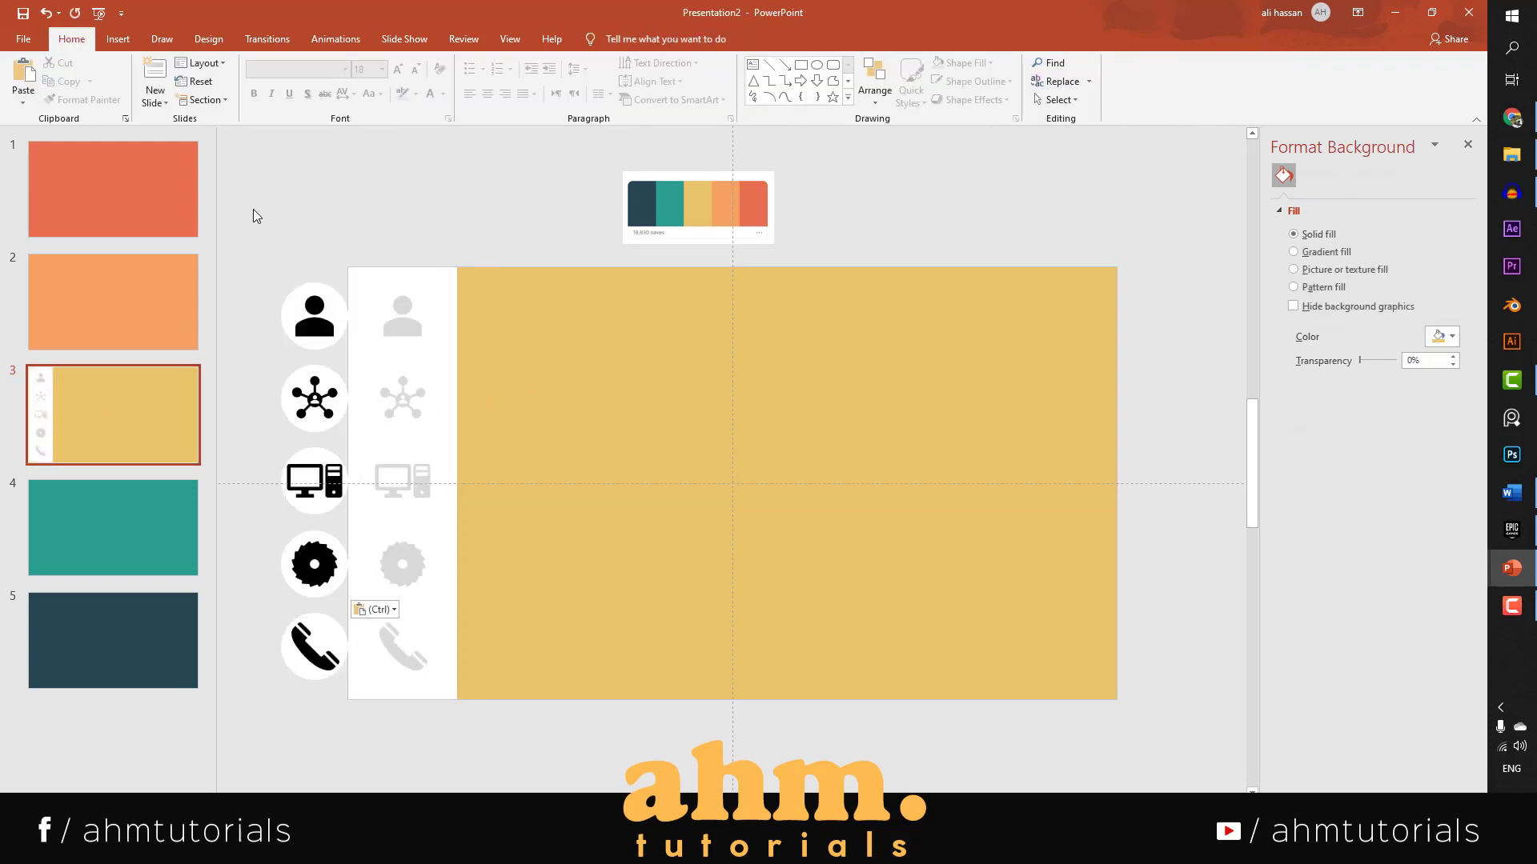
# Check the curved sidebar on slide 3 of Presentation1, then return to the white sidebar in Presentation2.
pyautogui.click(451, 433)
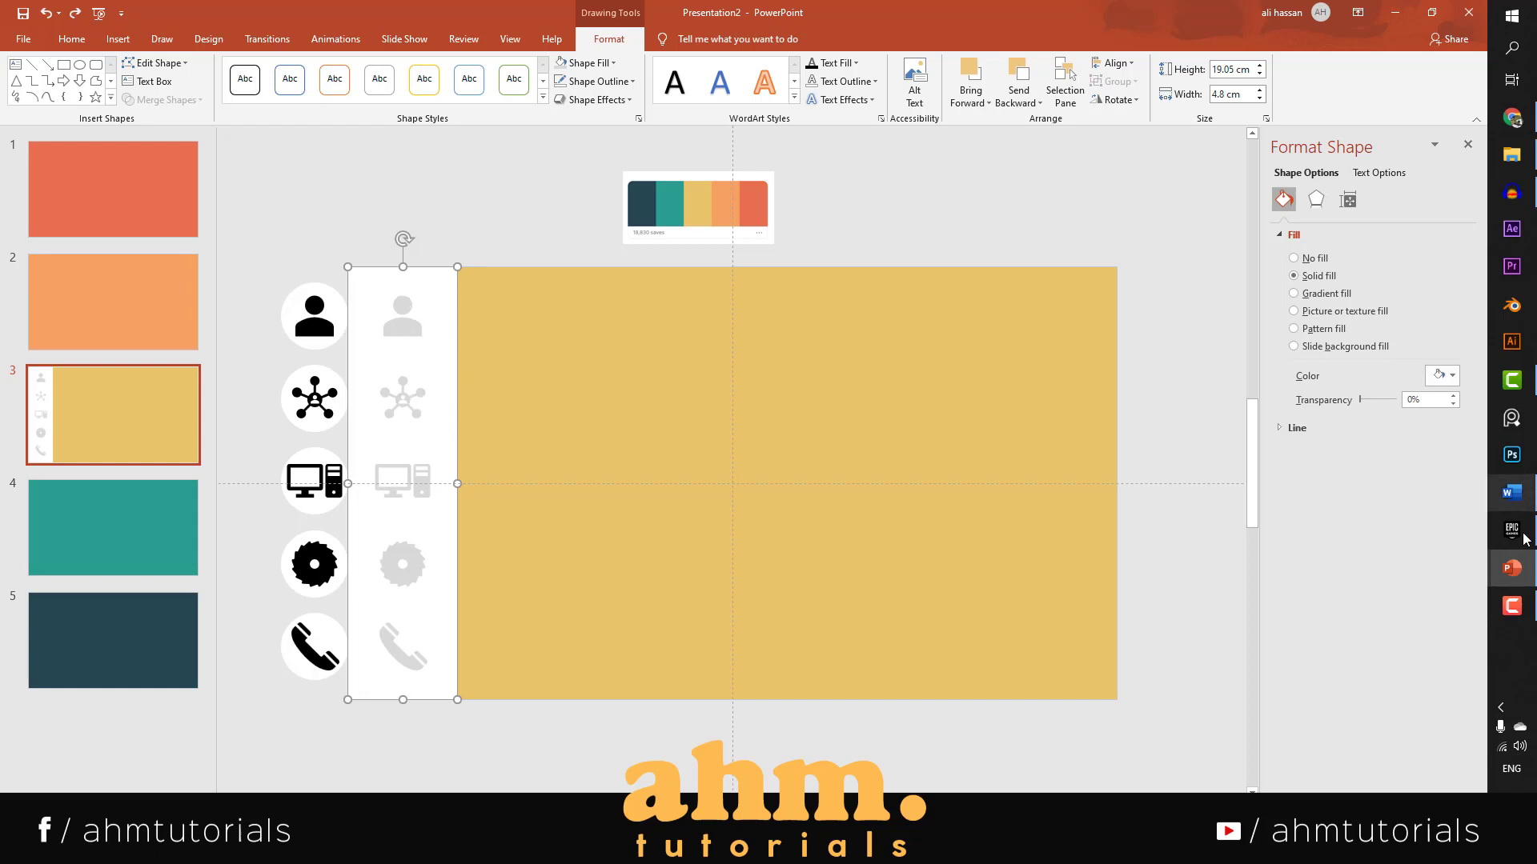
pyautogui.moveTo(1517, 569)
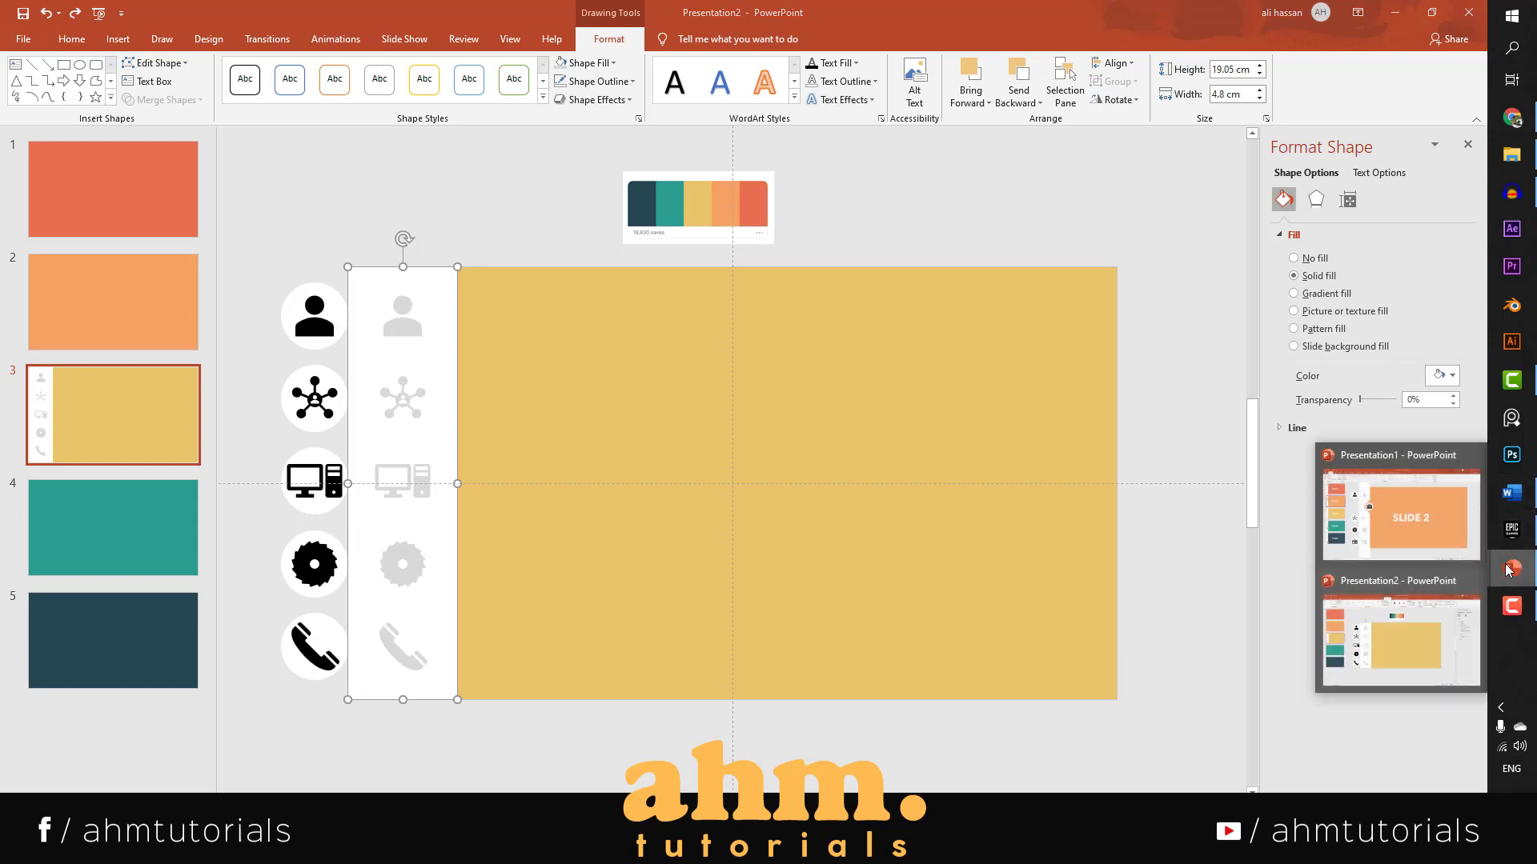
pyautogui.click(1401, 538)
pyautogui.click(155, 434)
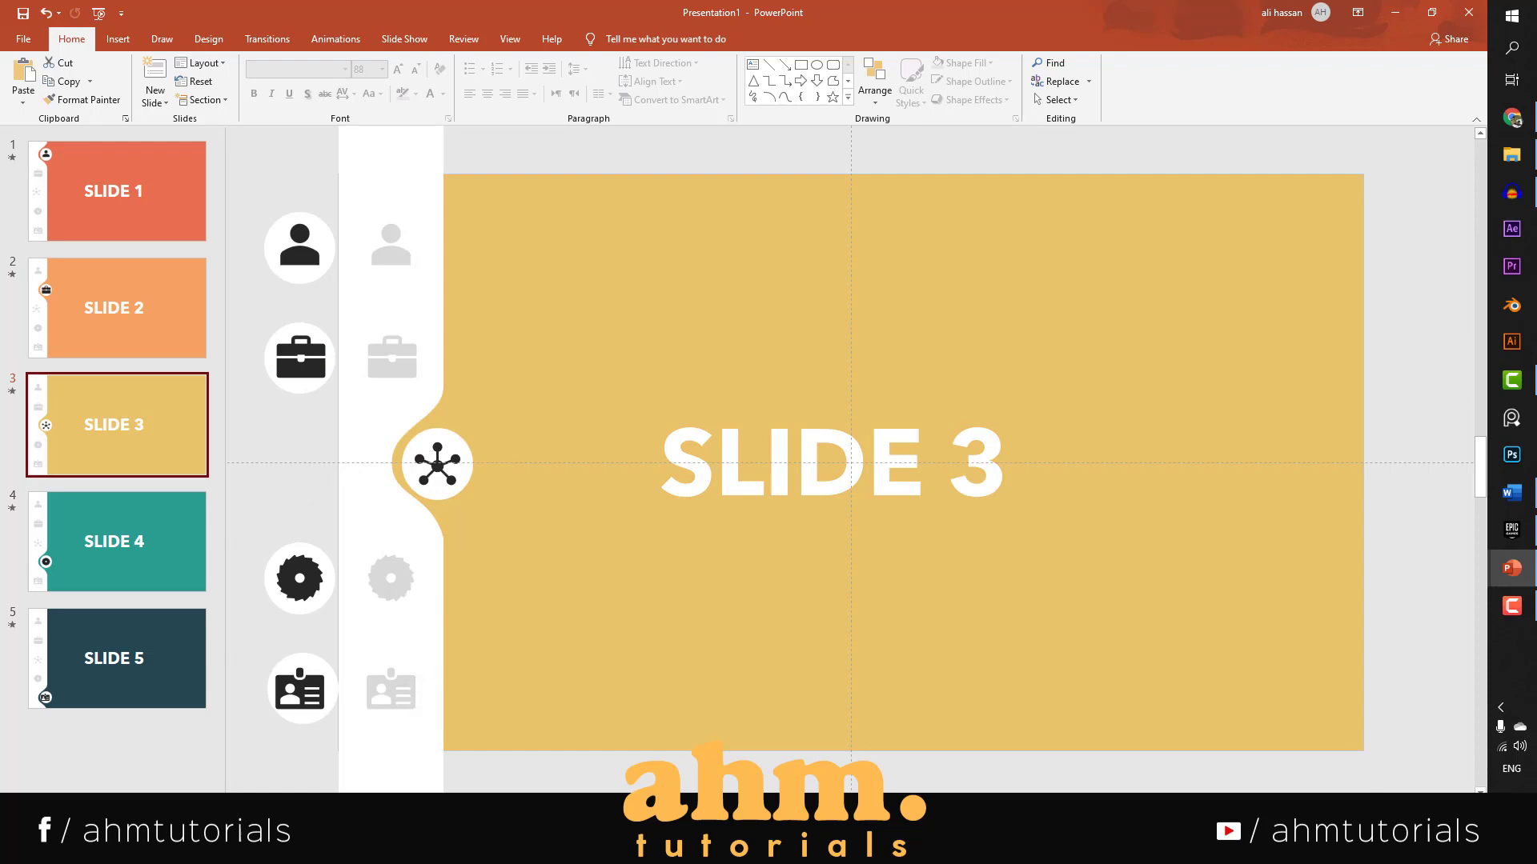
pyautogui.moveTo(1511, 567)
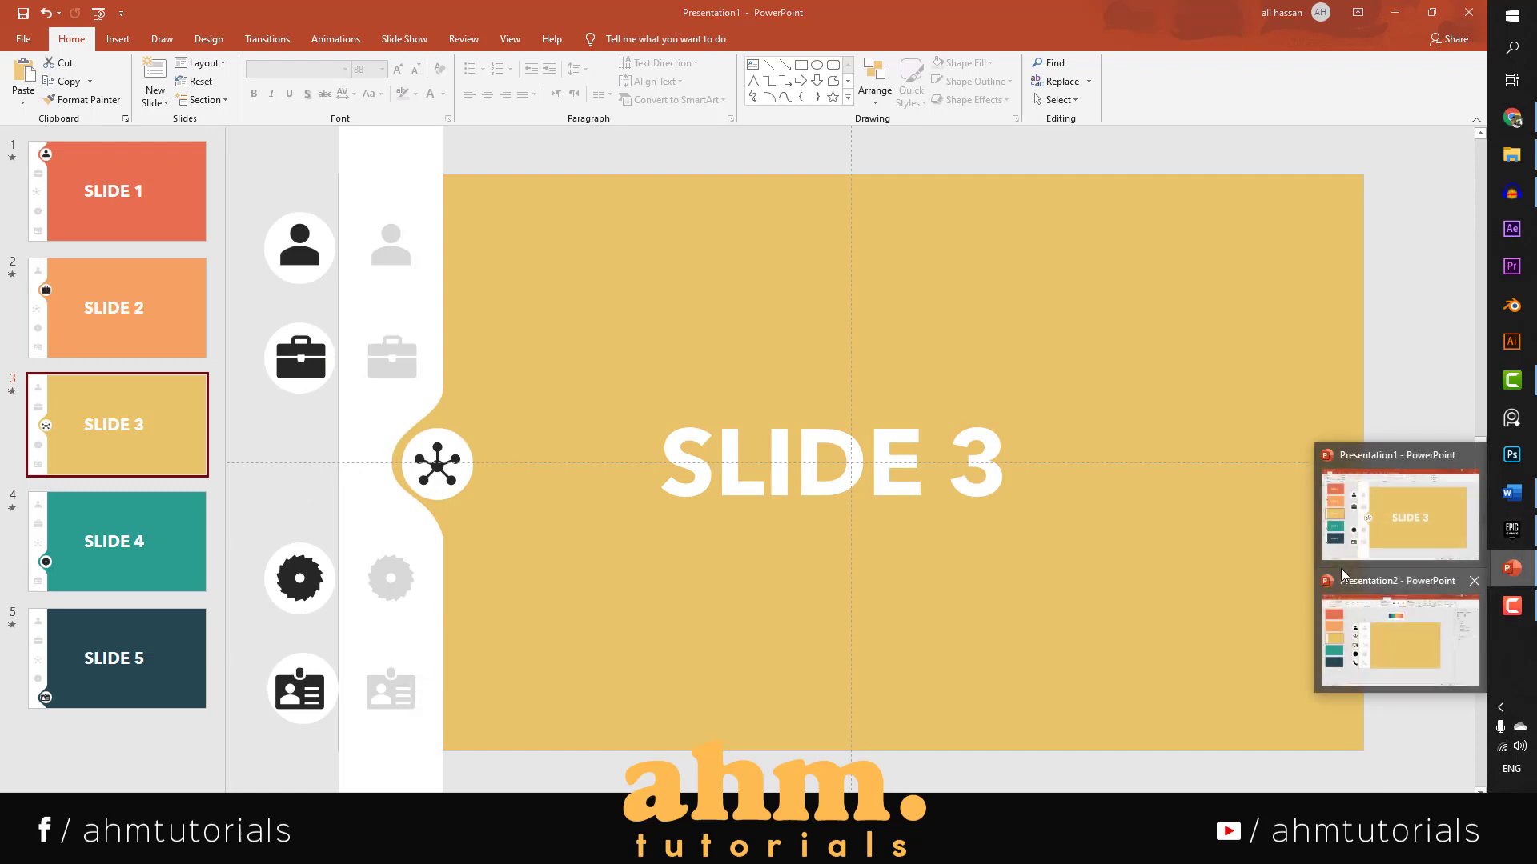
pyautogui.click(1391, 656)
# Stretch the white sidebar rectangle equally above and below the slide to a height of about 39.2 cm.
pyautogui.keyDown('ctrl'); pyautogui.scroll(-3, 432, 516); pyautogui.keyUp('ctrl')
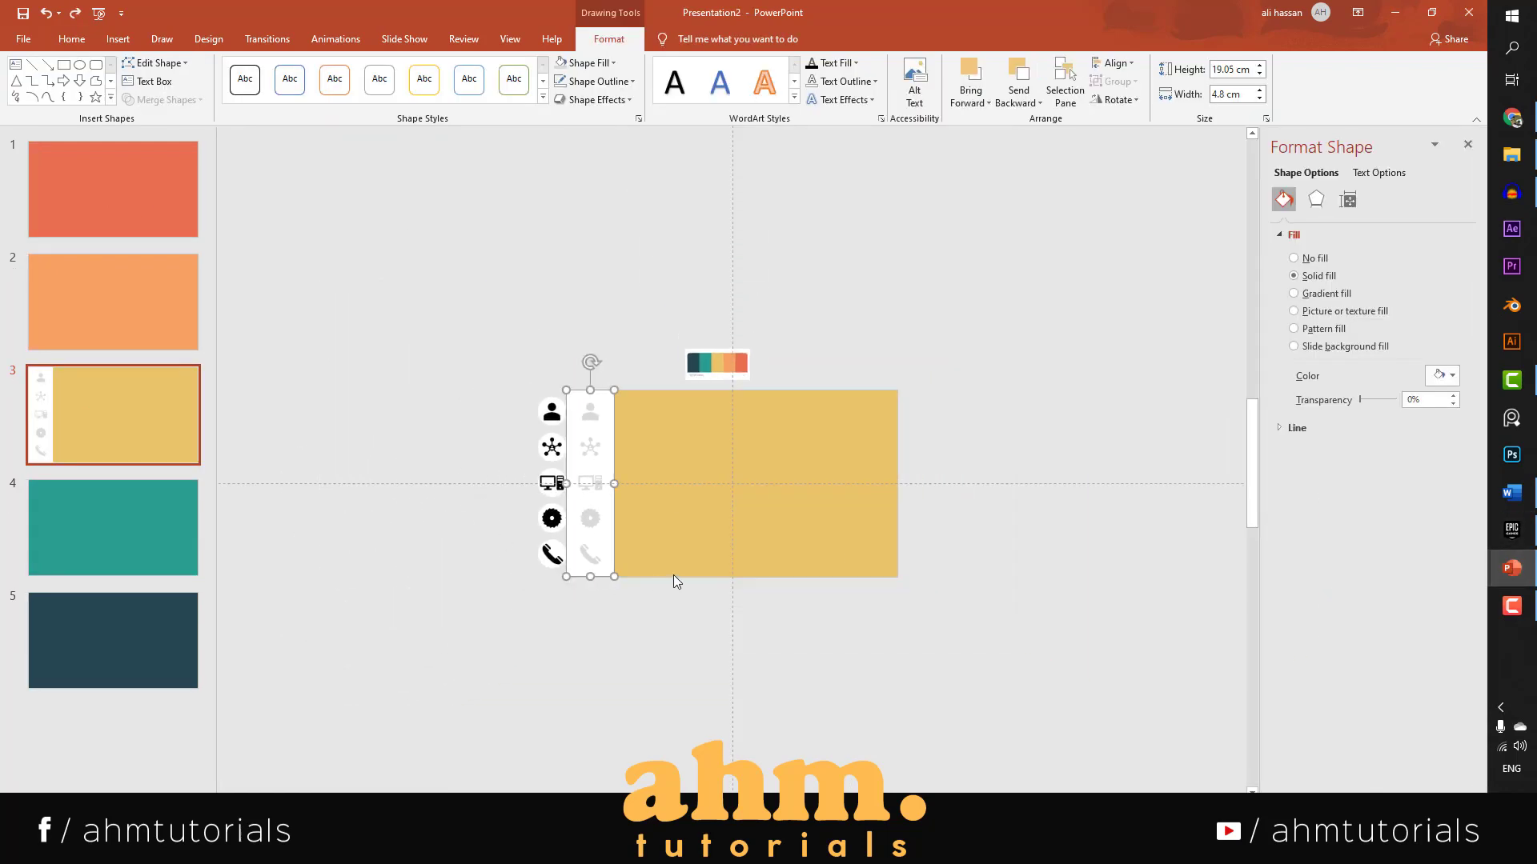
pyautogui.keyDown('ctrl'); pyautogui.scroll(3, 672, 575); pyautogui.keyUp('ctrl')
pyautogui.moveTo(444, 671); pyautogui.dragTo(426, 861)
pyautogui.scroll(-1, 443, 670)
pyautogui.keyDown('ctrl'); pyautogui.scroll(-3, 450, 655); pyautogui.keyUp('ctrl')
pyautogui.keyDown('ctrl'); pyautogui.scroll(3, 450, 654); pyautogui.keyUp('ctrl')
pyautogui.keyDown('ctrl'); pyautogui.scroll(-3, 512, 784); pyautogui.keyUp('ctrl')
pyautogui.keyDown('ctrl'); pyautogui.scroll(2, 469, 747); pyautogui.keyUp('ctrl')
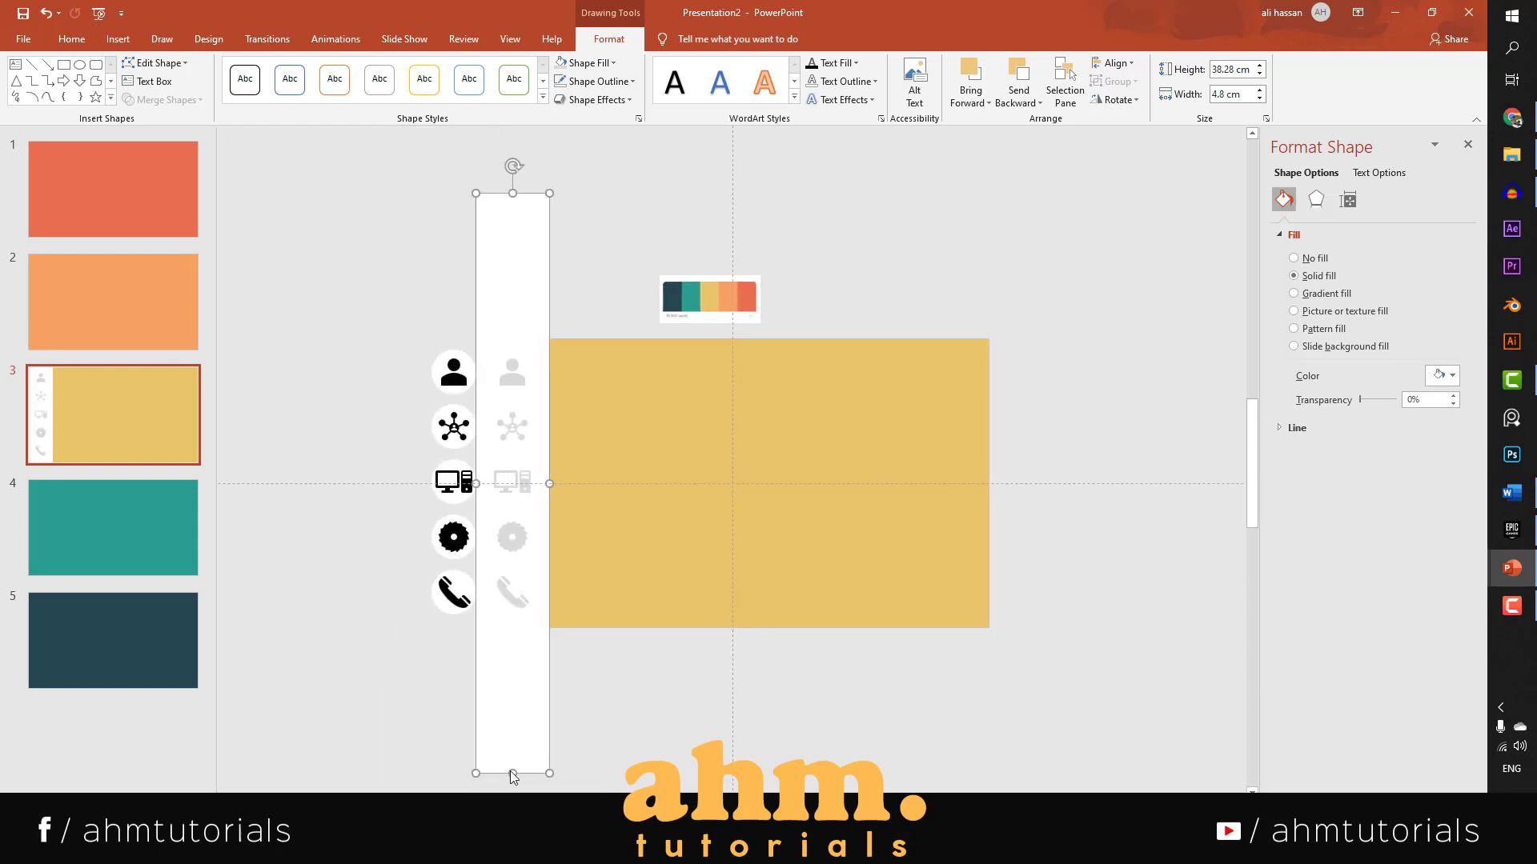
pyautogui.moveTo(510, 778); pyautogui.dragTo(512, 783)
pyautogui.keyDown('ctrl'); pyautogui.scroll(2, 533, 387); pyautogui.keyUp('ctrl')
pyautogui.keyDown('ctrl'); pyautogui.scroll(1, 533, 387); pyautogui.keyUp('ctrl')
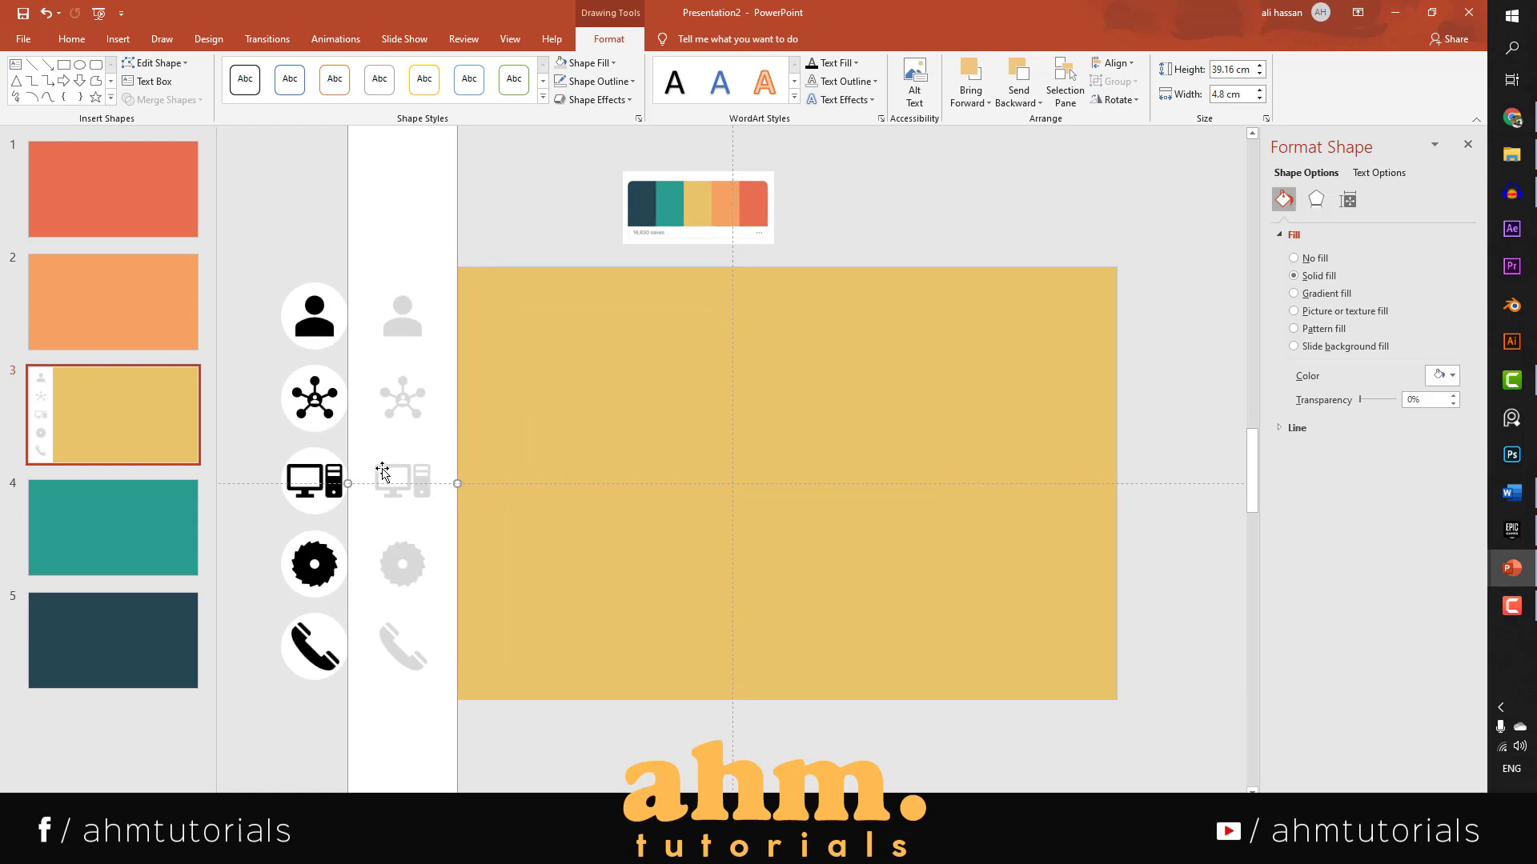
# Move the white rectangle to the middle of slide 3 and rotate it 90° so it lies horizontally.
pyautogui.moveTo(452, 424); pyautogui.dragTo(764, 416)
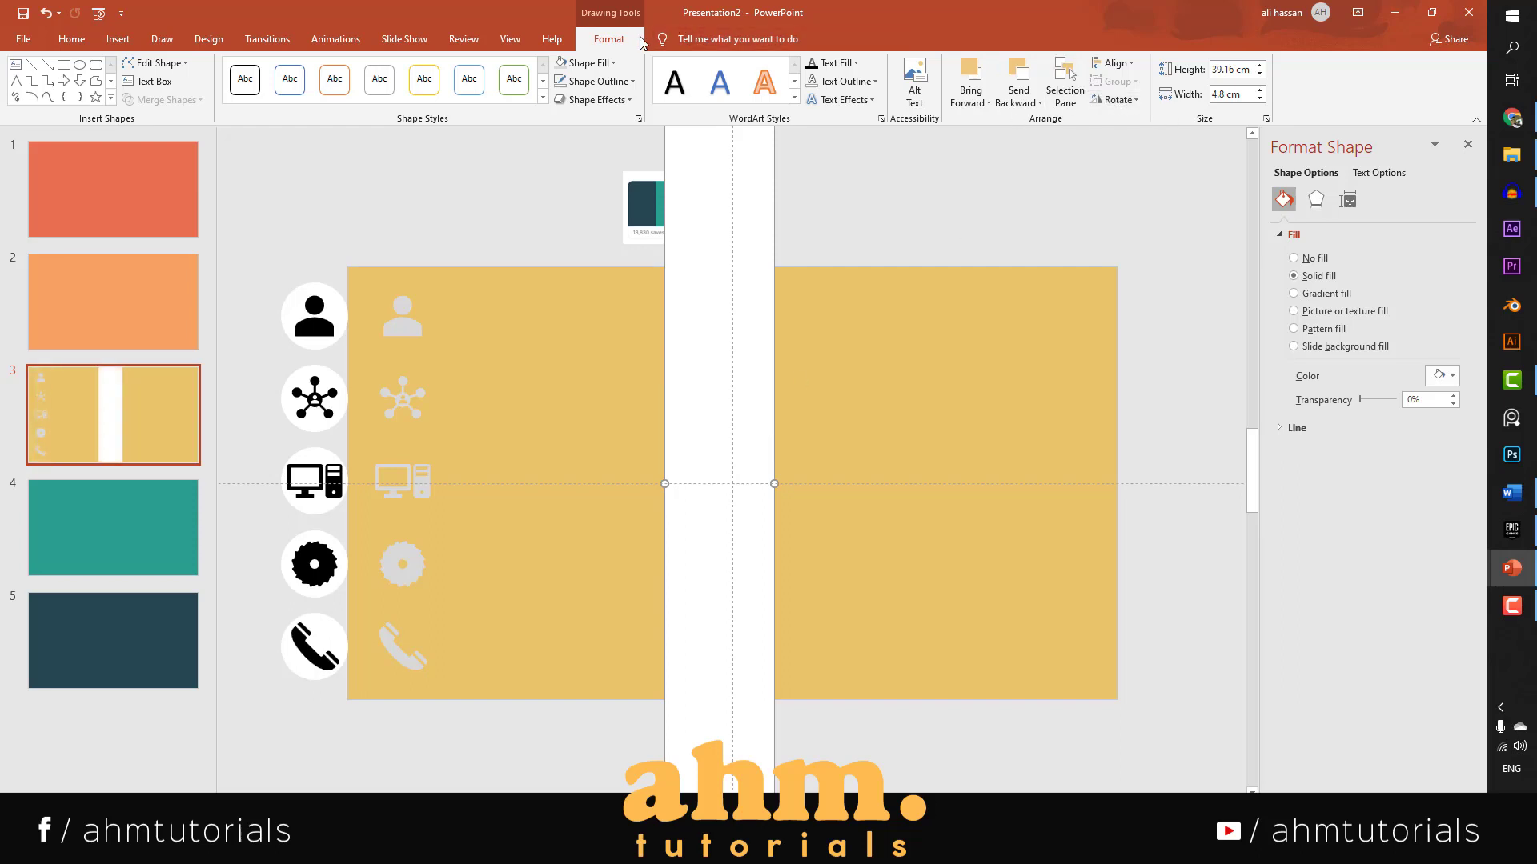
pyautogui.click(1115, 100)
pyautogui.click(1163, 135)
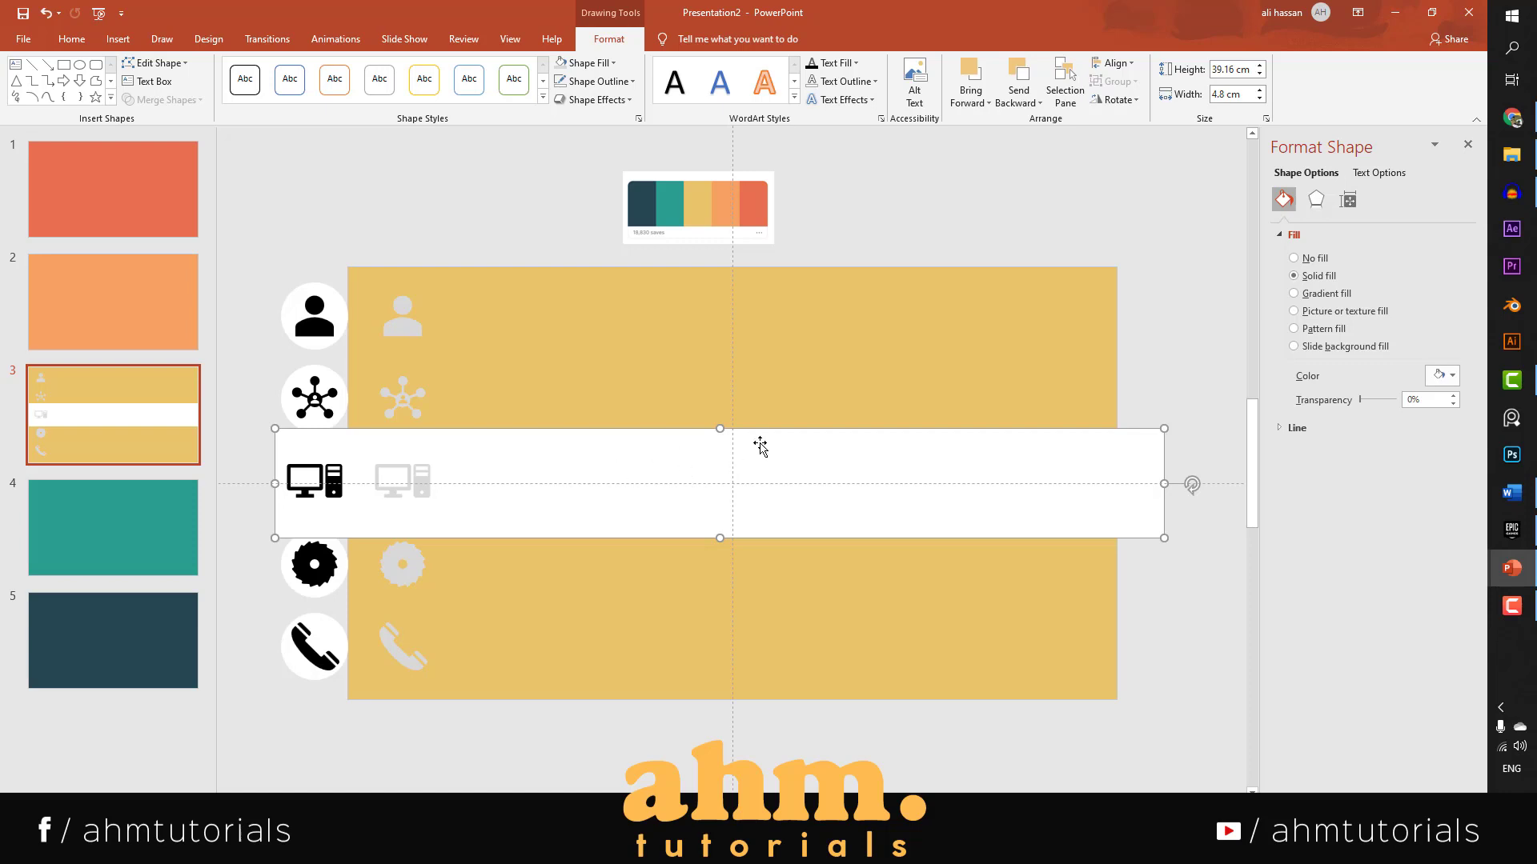
# Move the black computer icon and its circle together onto the white bar's upper edge, centered horizontally on the slide.
pyautogui.click(319, 456)
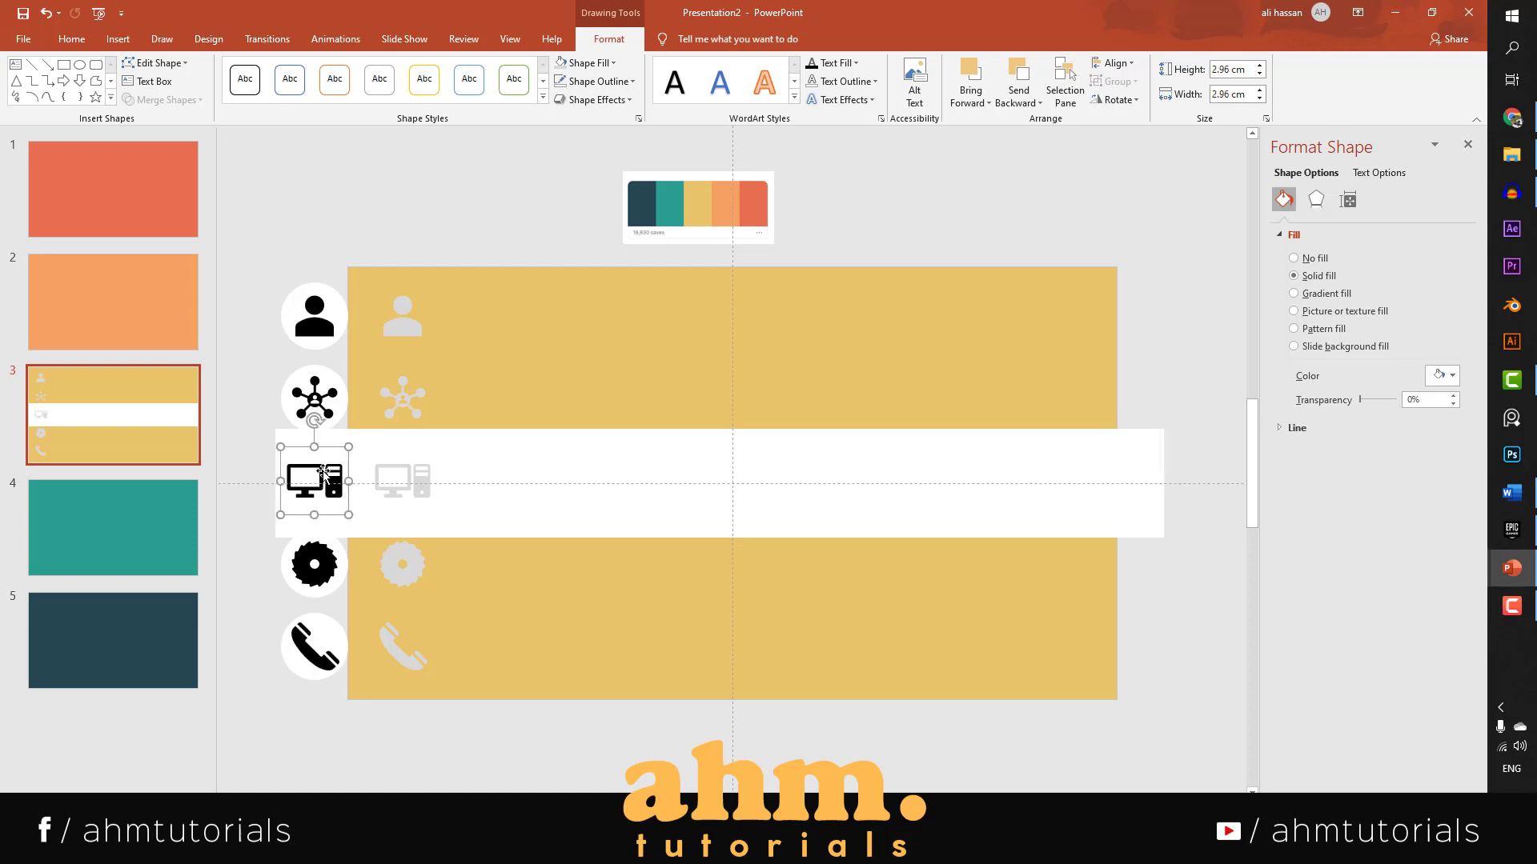
pyautogui.keyDown('shift'); pyautogui.click(319, 472); pyautogui.keyUp('shift')
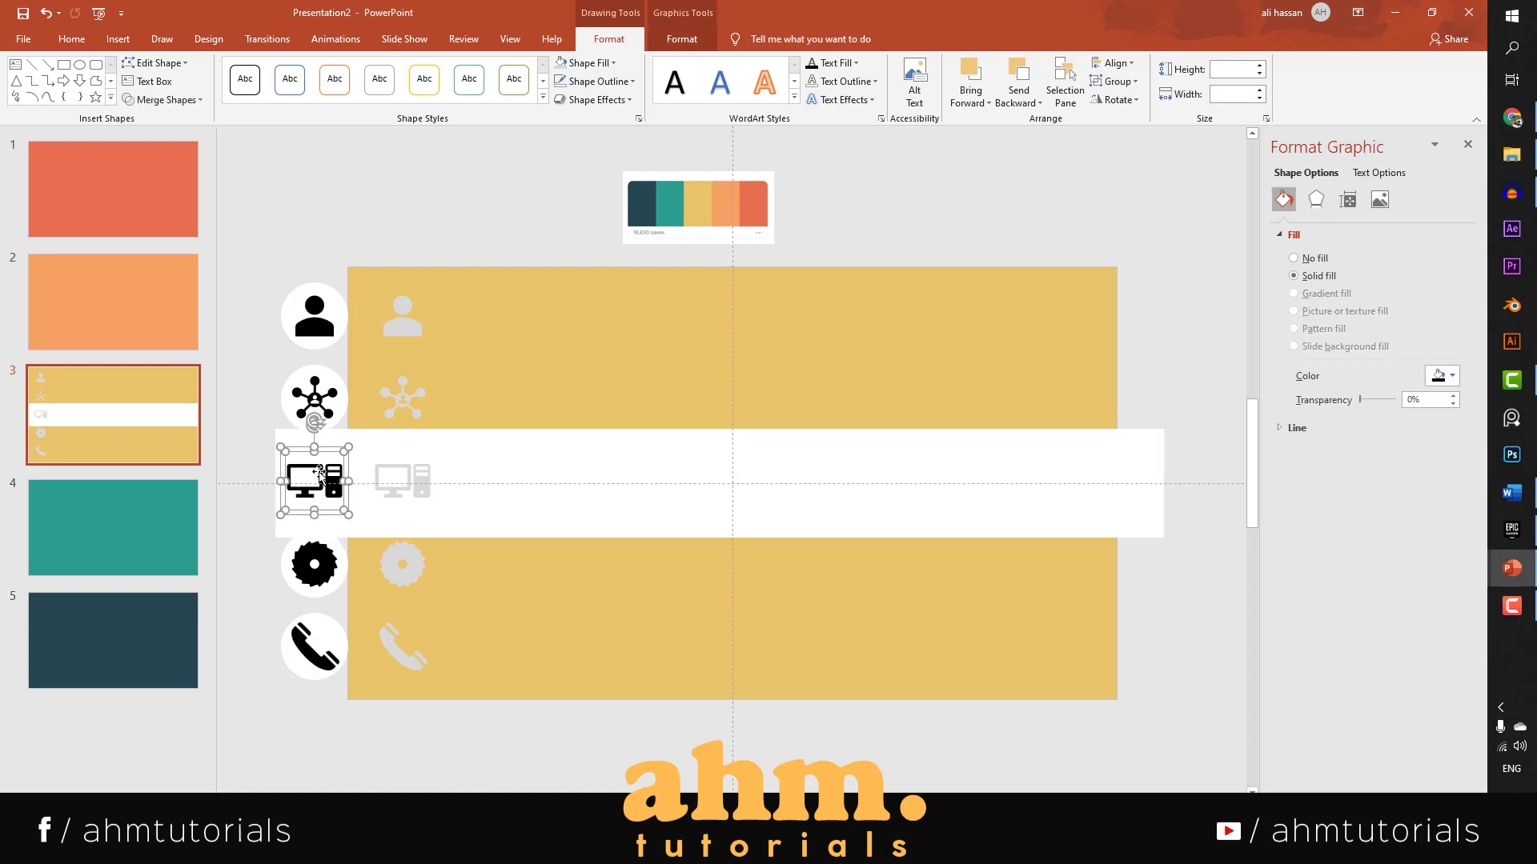
pyautogui.moveTo(319, 472); pyautogui.dragTo(735, 406)
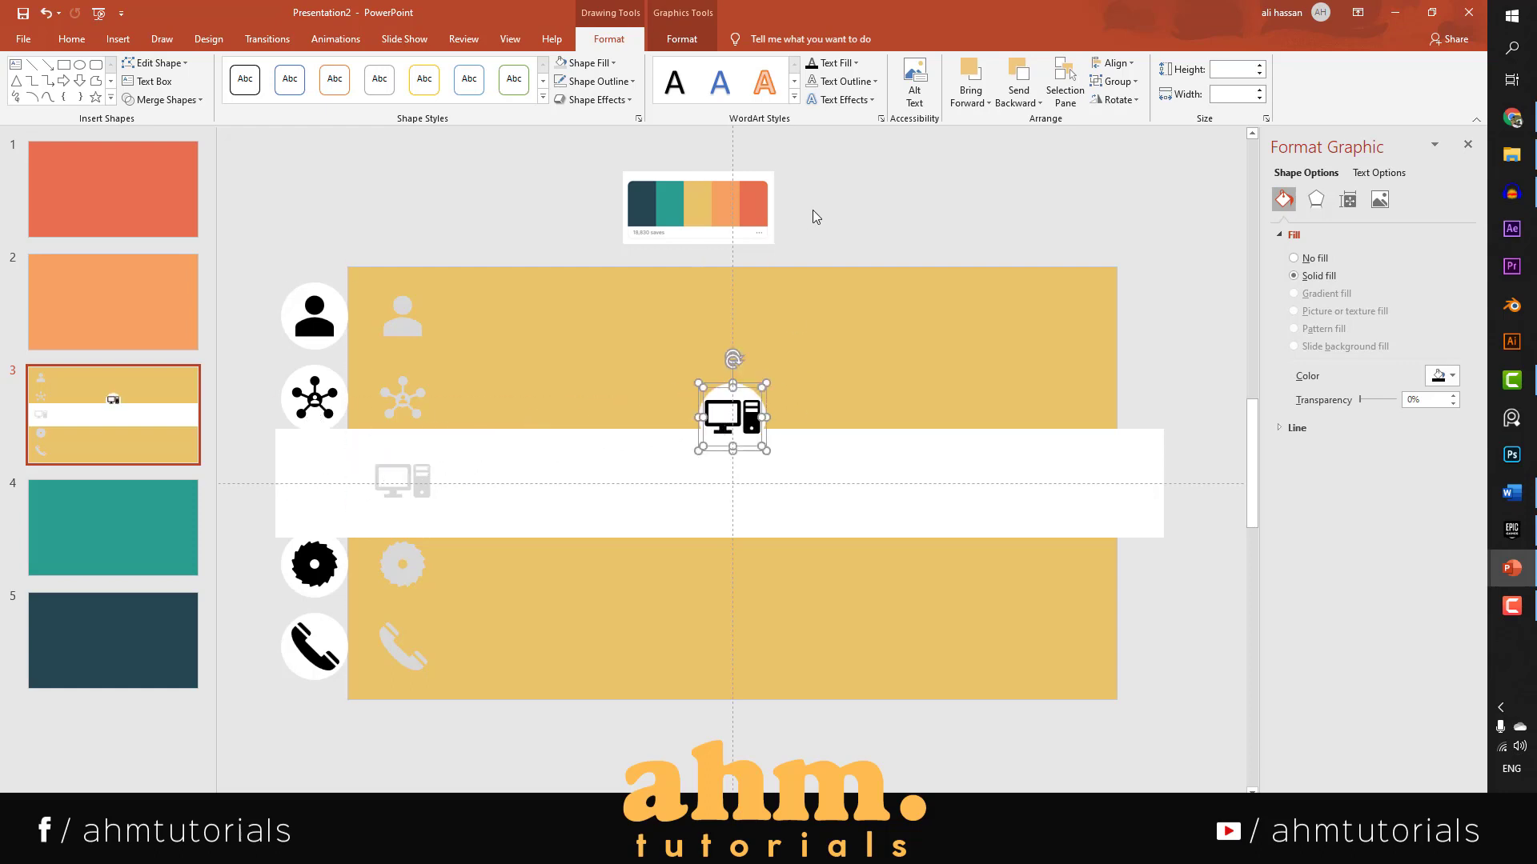
pyautogui.click(757, 359)
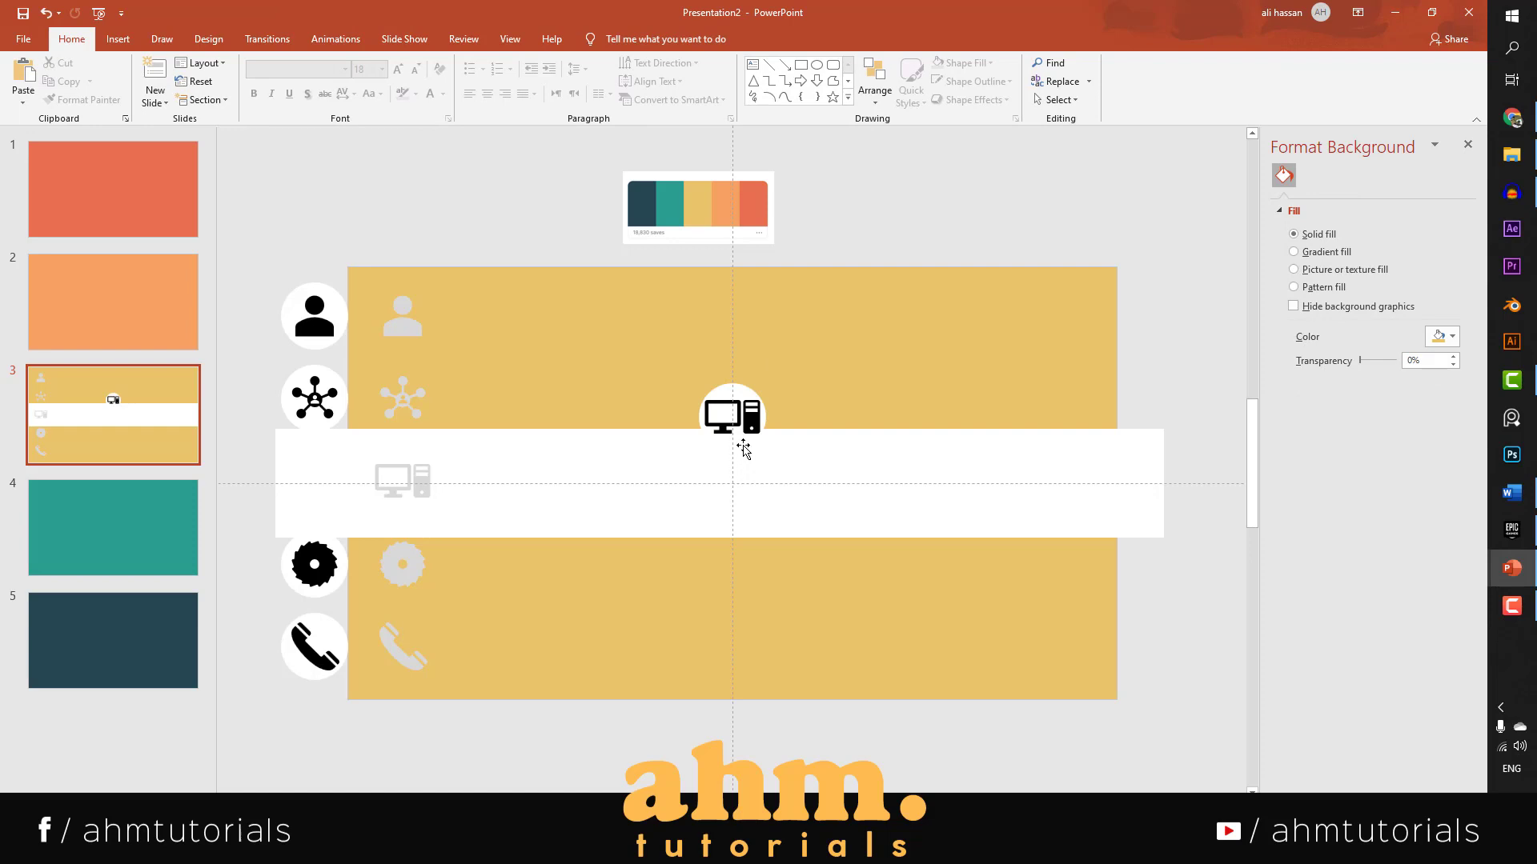
# Fill the circle behind the black computer icon with light blue.
pyautogui.click(736, 384)
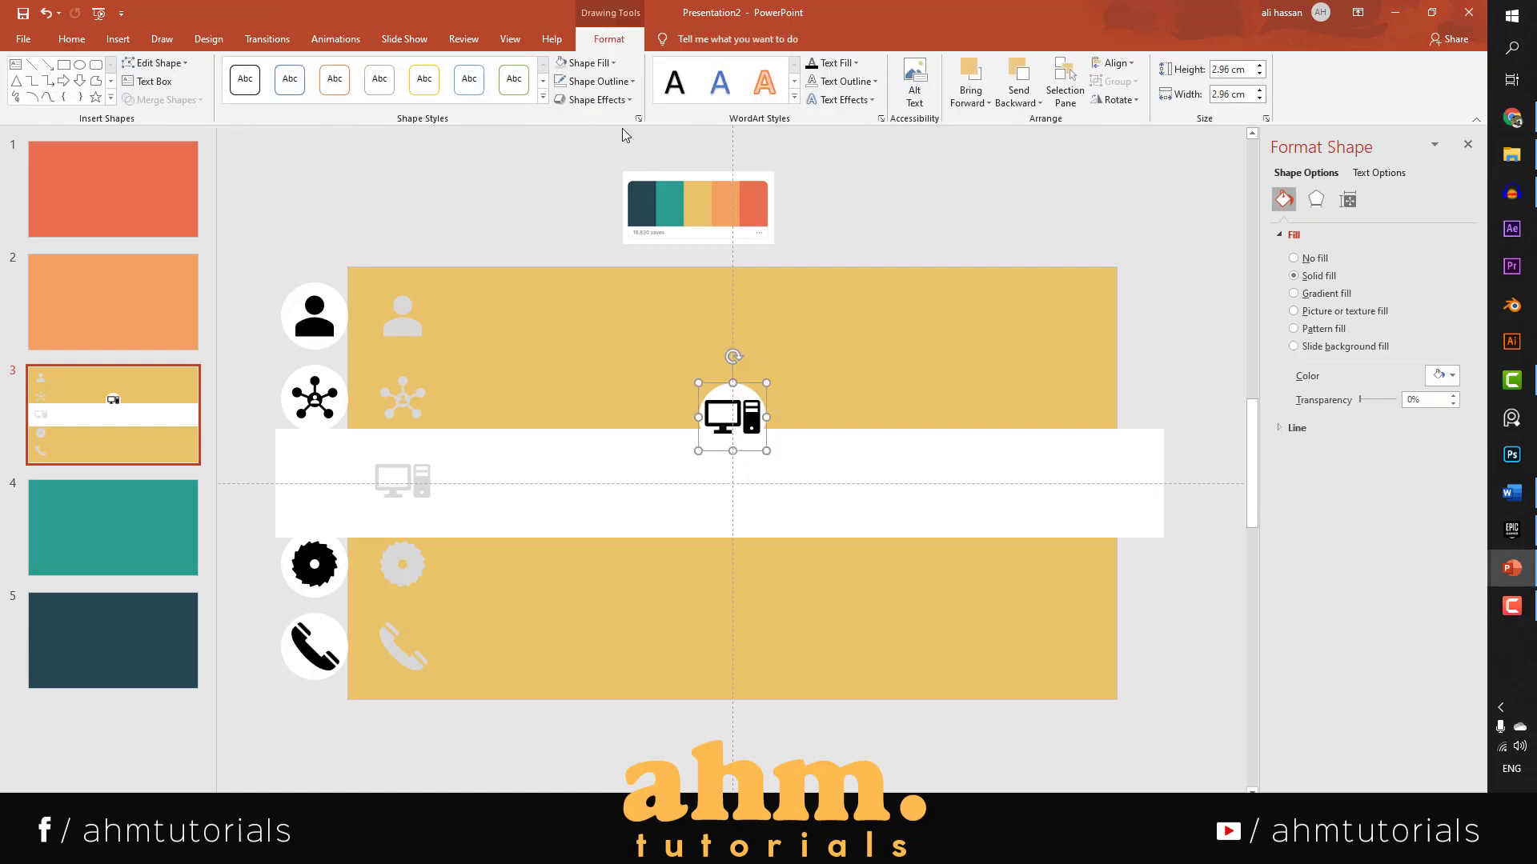
pyautogui.click(618, 64)
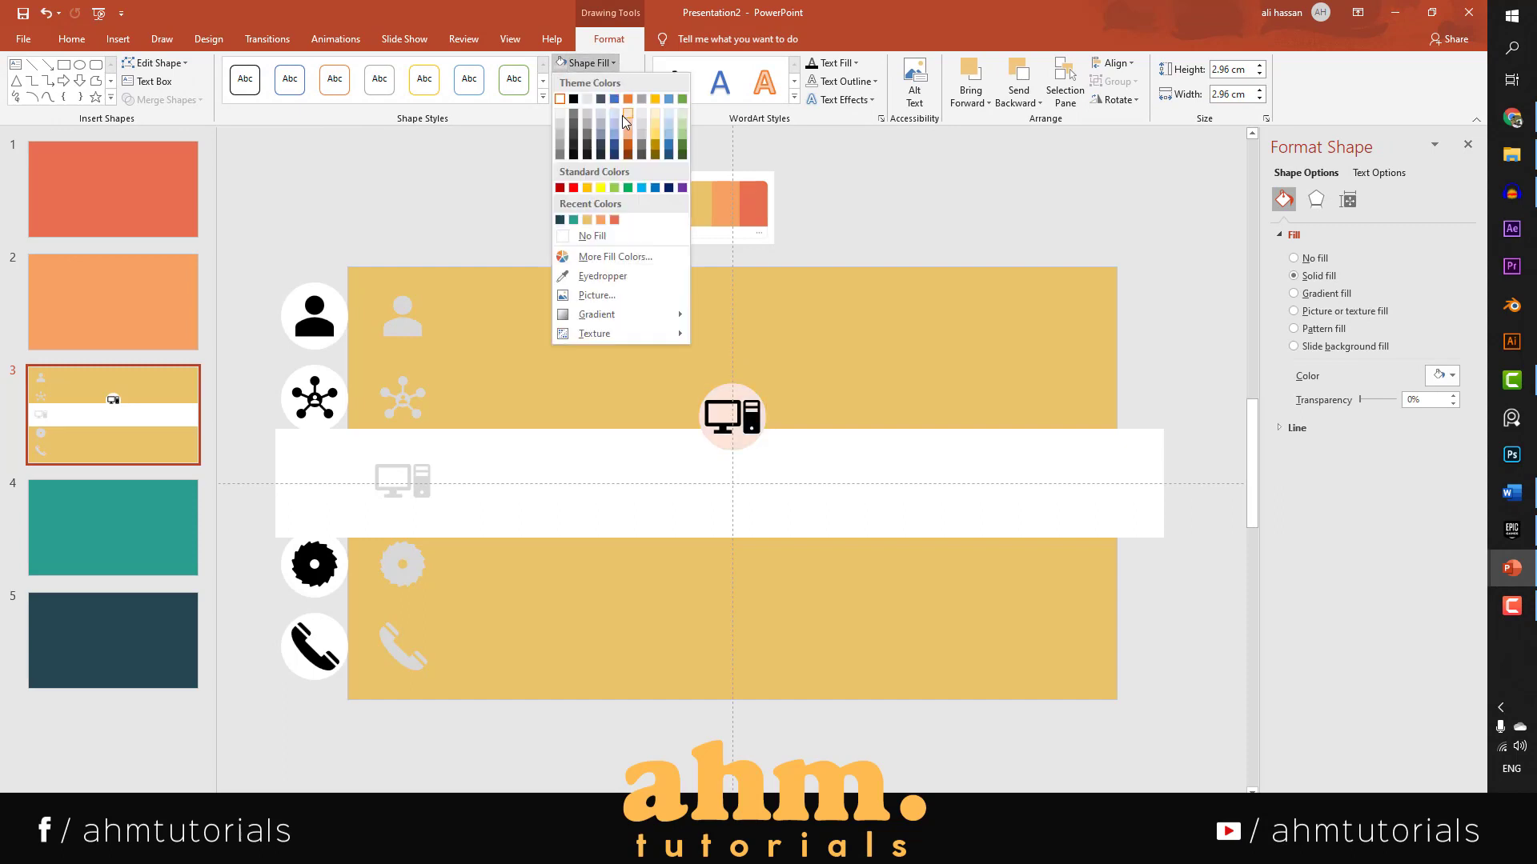
pyautogui.click(612, 135)
pyautogui.click(869, 211)
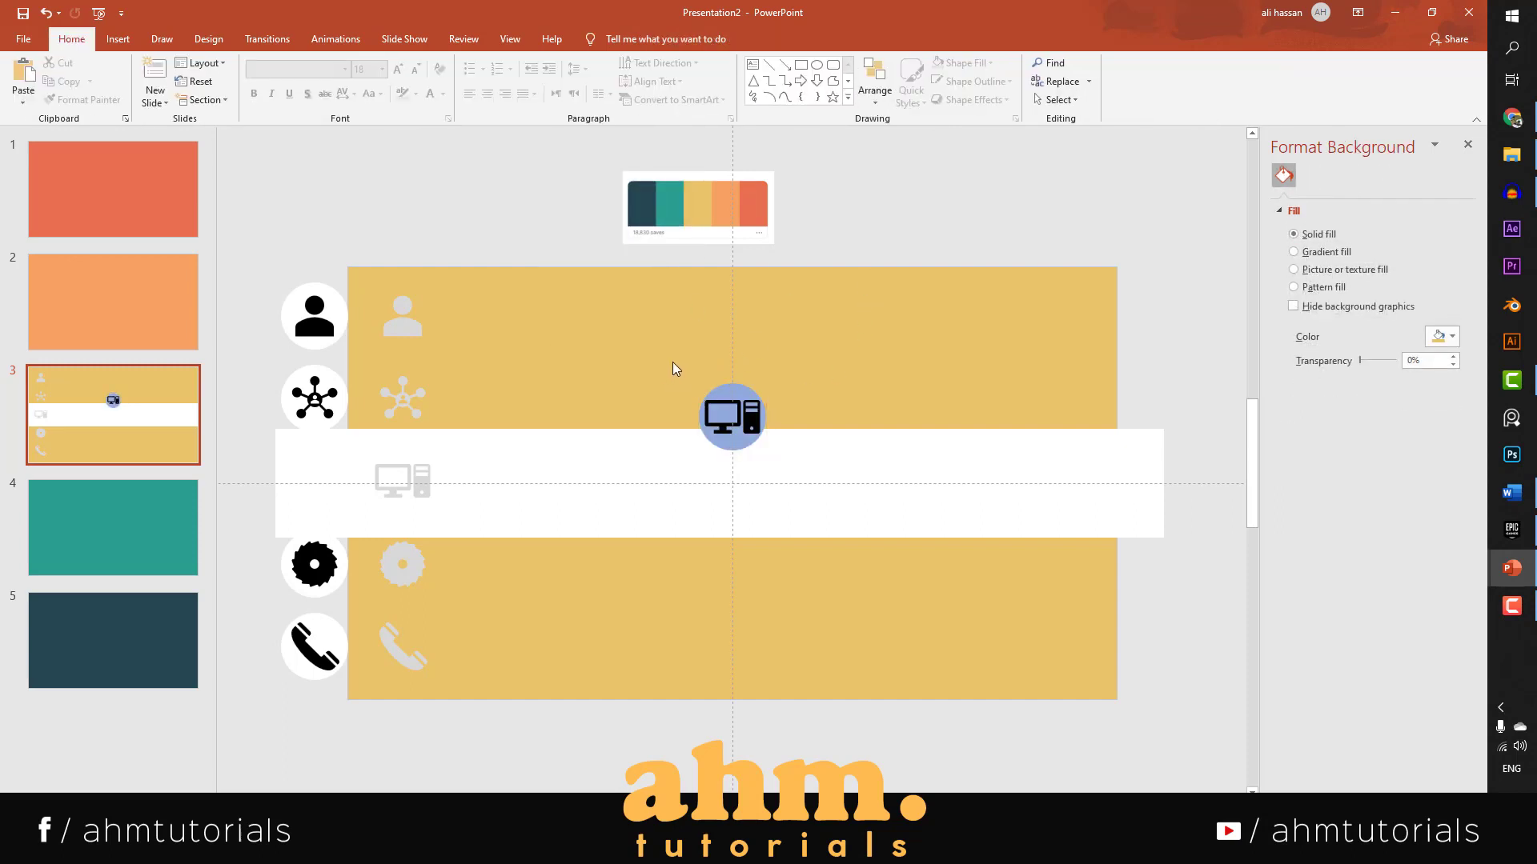
pyautogui.click(741, 441)
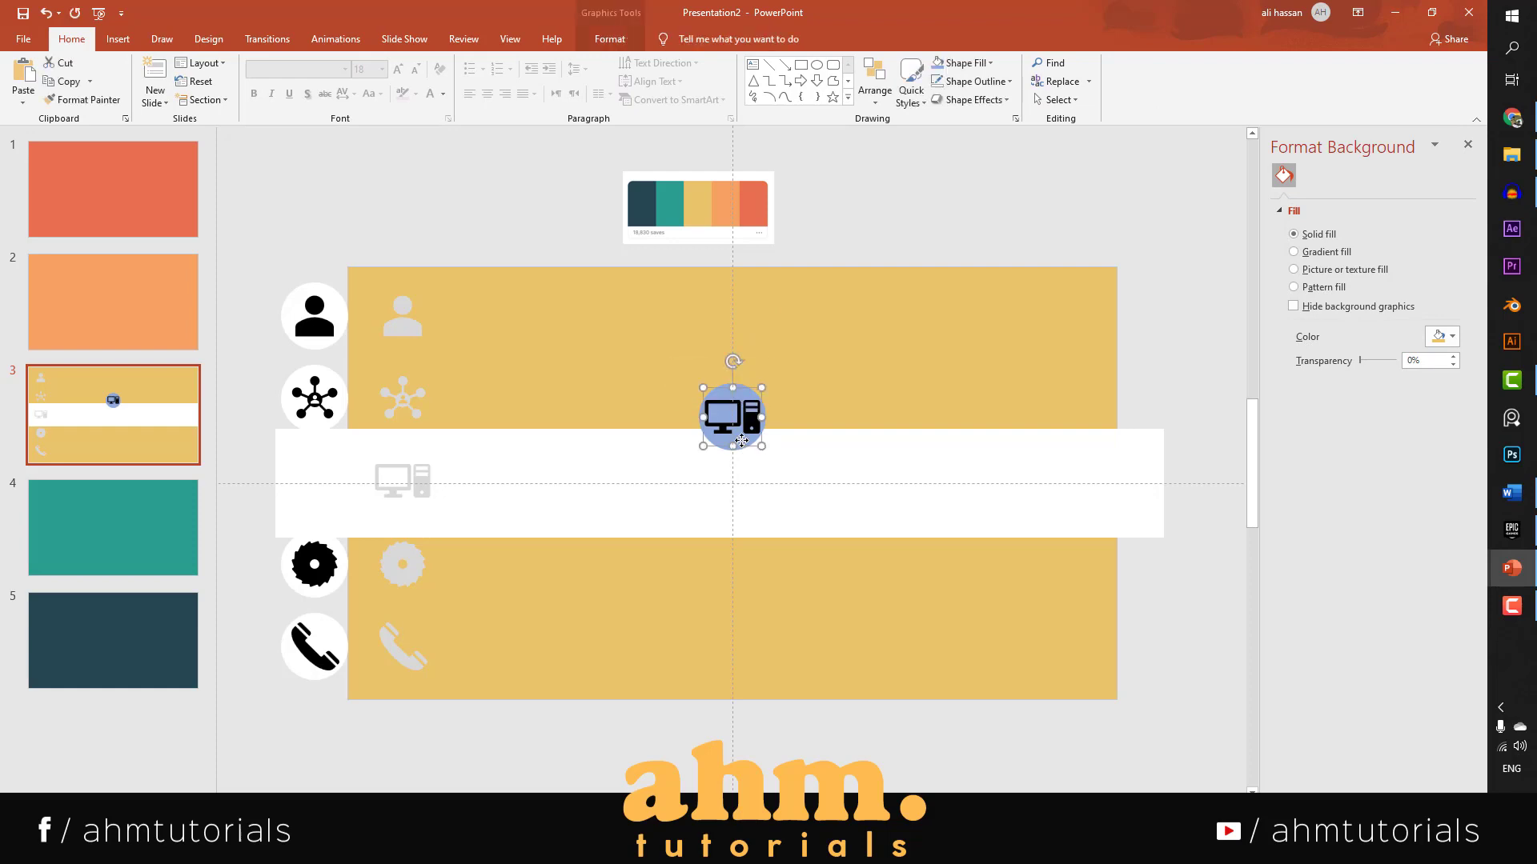
# Group the black computer icon with its light blue circle and lower the group slightly along the slide's vertical center line.
pyautogui.click(729, 456)
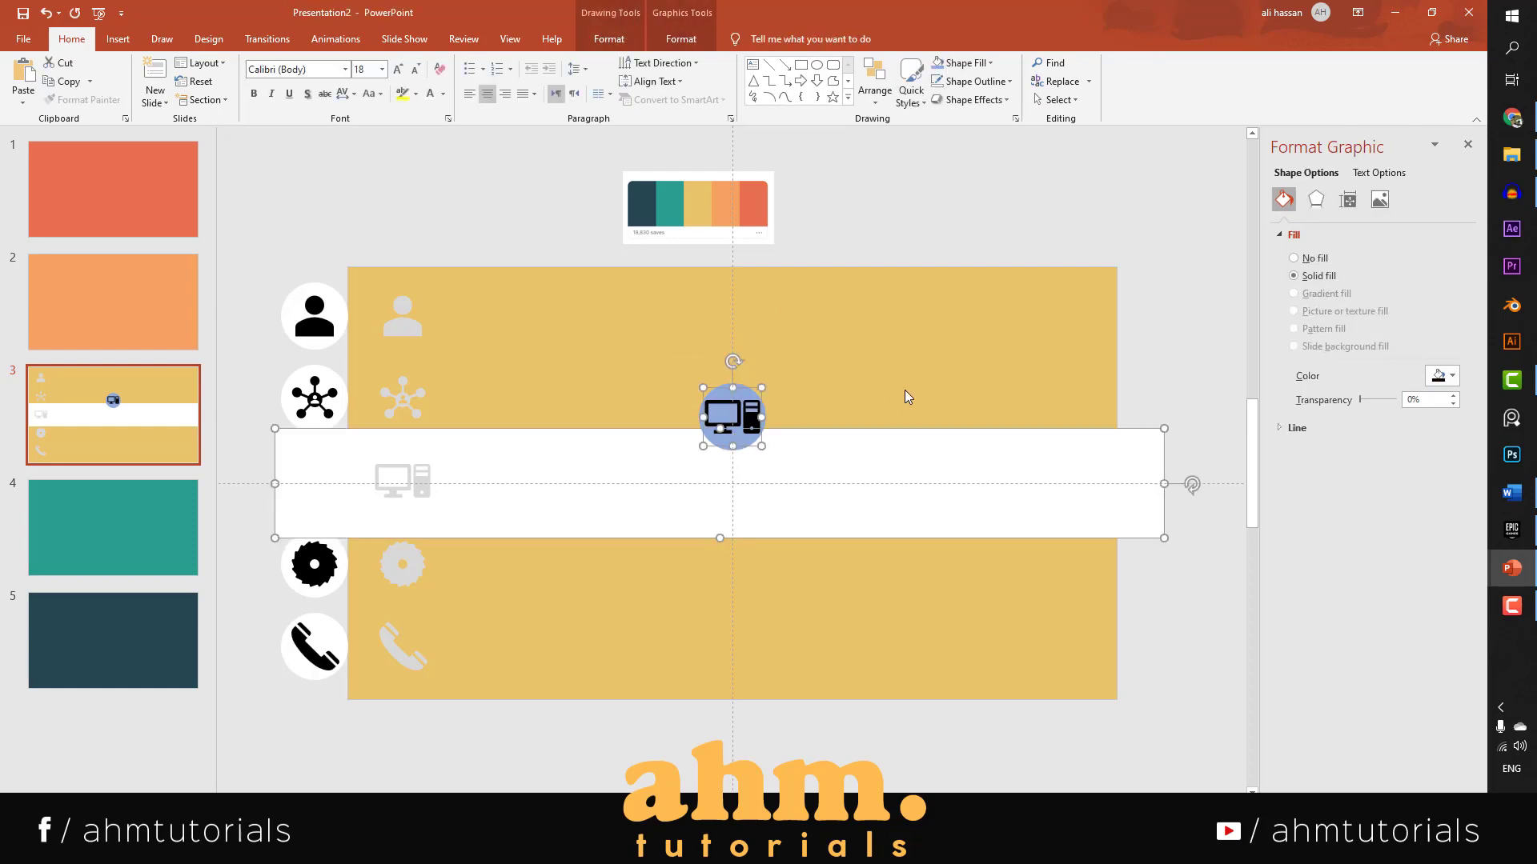
pyautogui.click(884, 402)
pyautogui.click(740, 392)
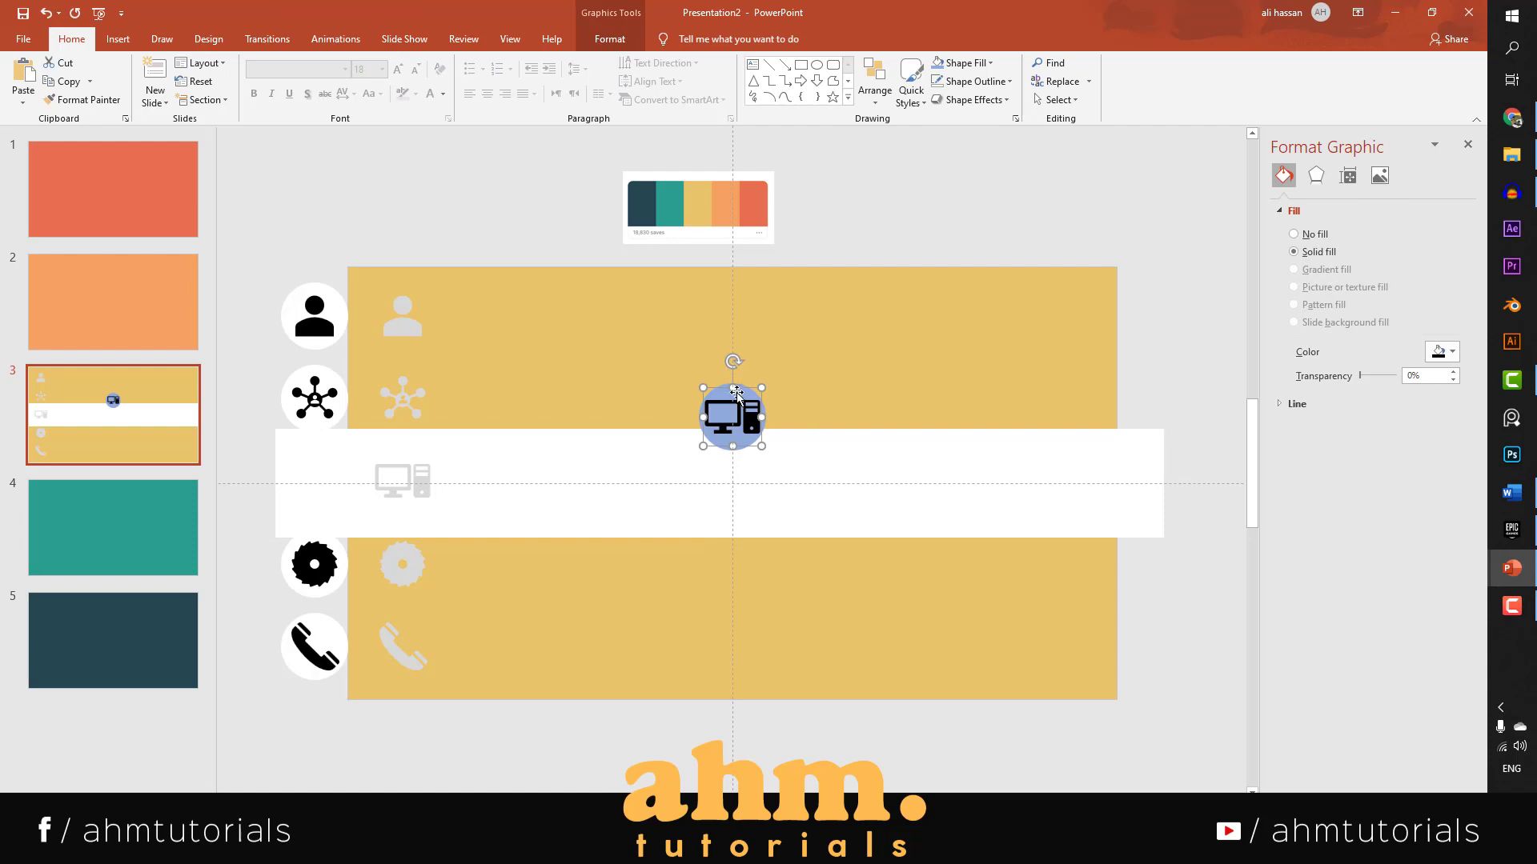
pyautogui.click(773, 384)
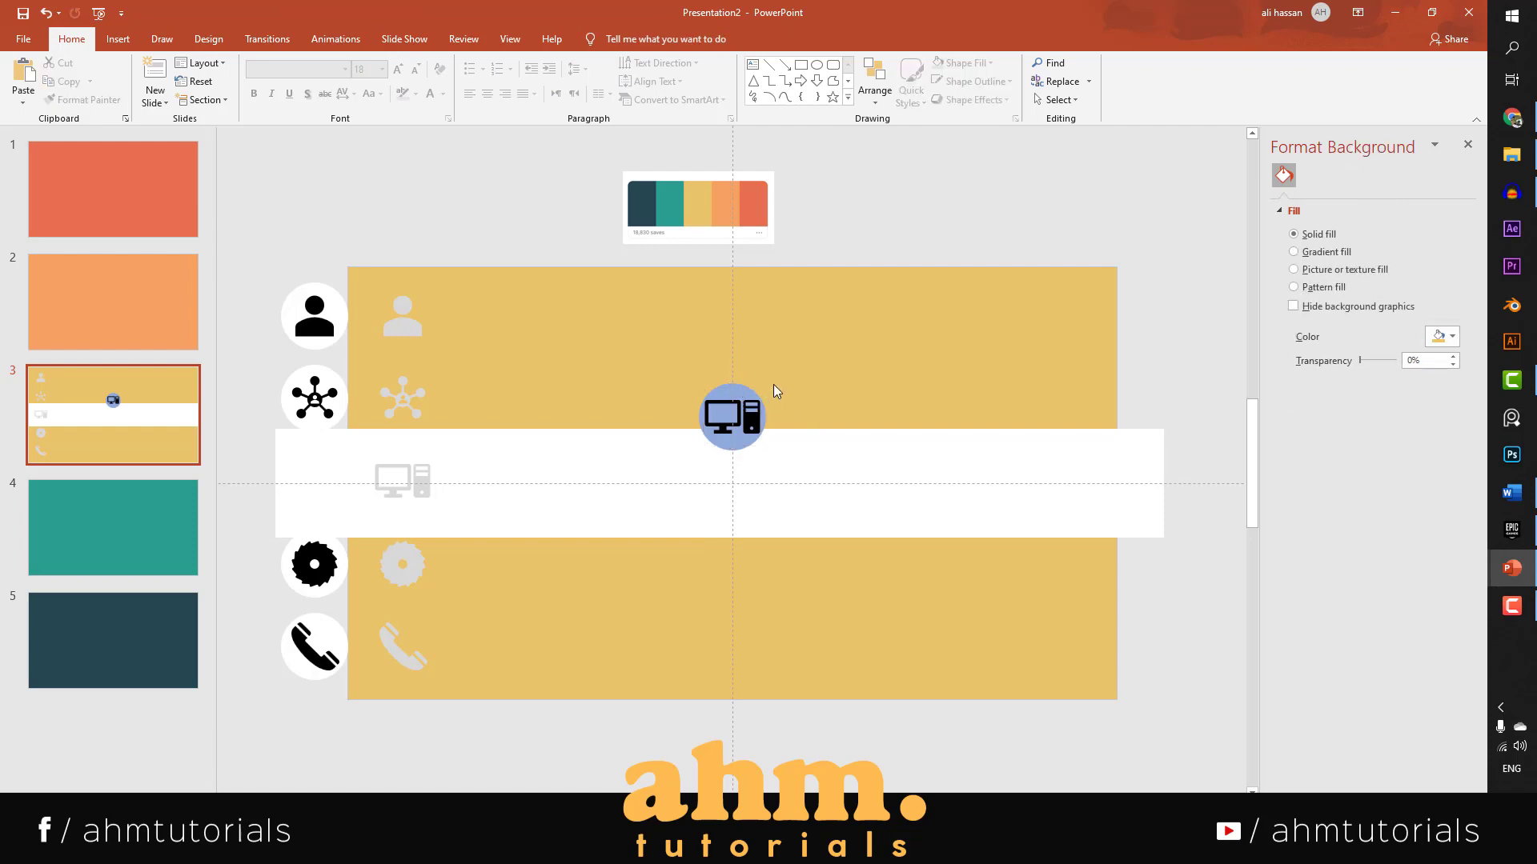
pyautogui.keyDown('ctrl'); pyautogui.scroll(5, 774, 384); pyautogui.keyUp('ctrl')
pyautogui.click(745, 279)
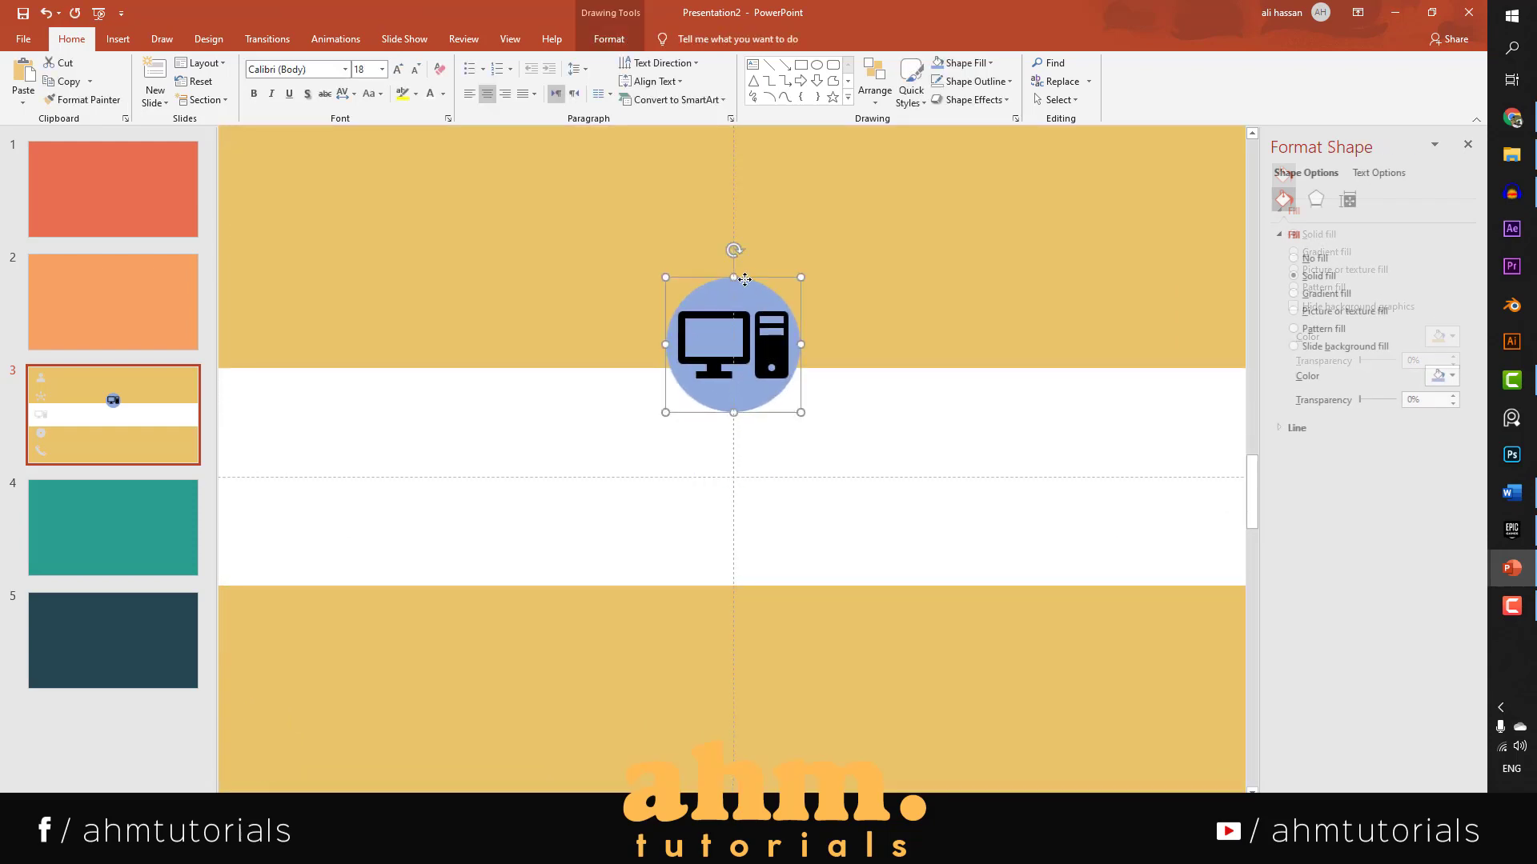
pyautogui.click(743, 336)
pyautogui.keyDown('ctrl'); pyautogui.scroll(-2, 743, 339); pyautogui.keyUp('ctrl')
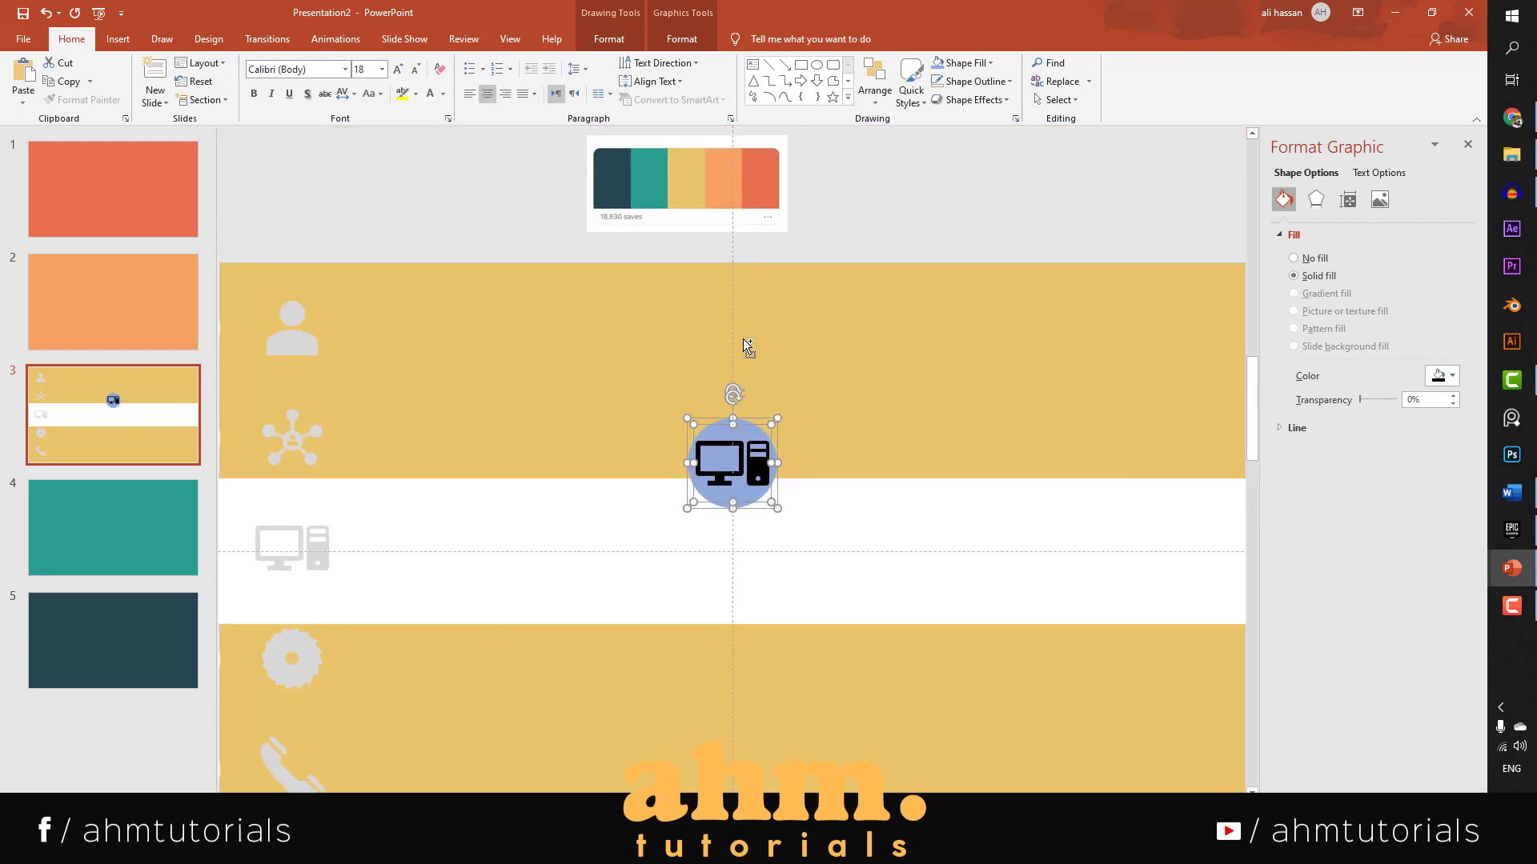
pyautogui.rightClick(738, 461)
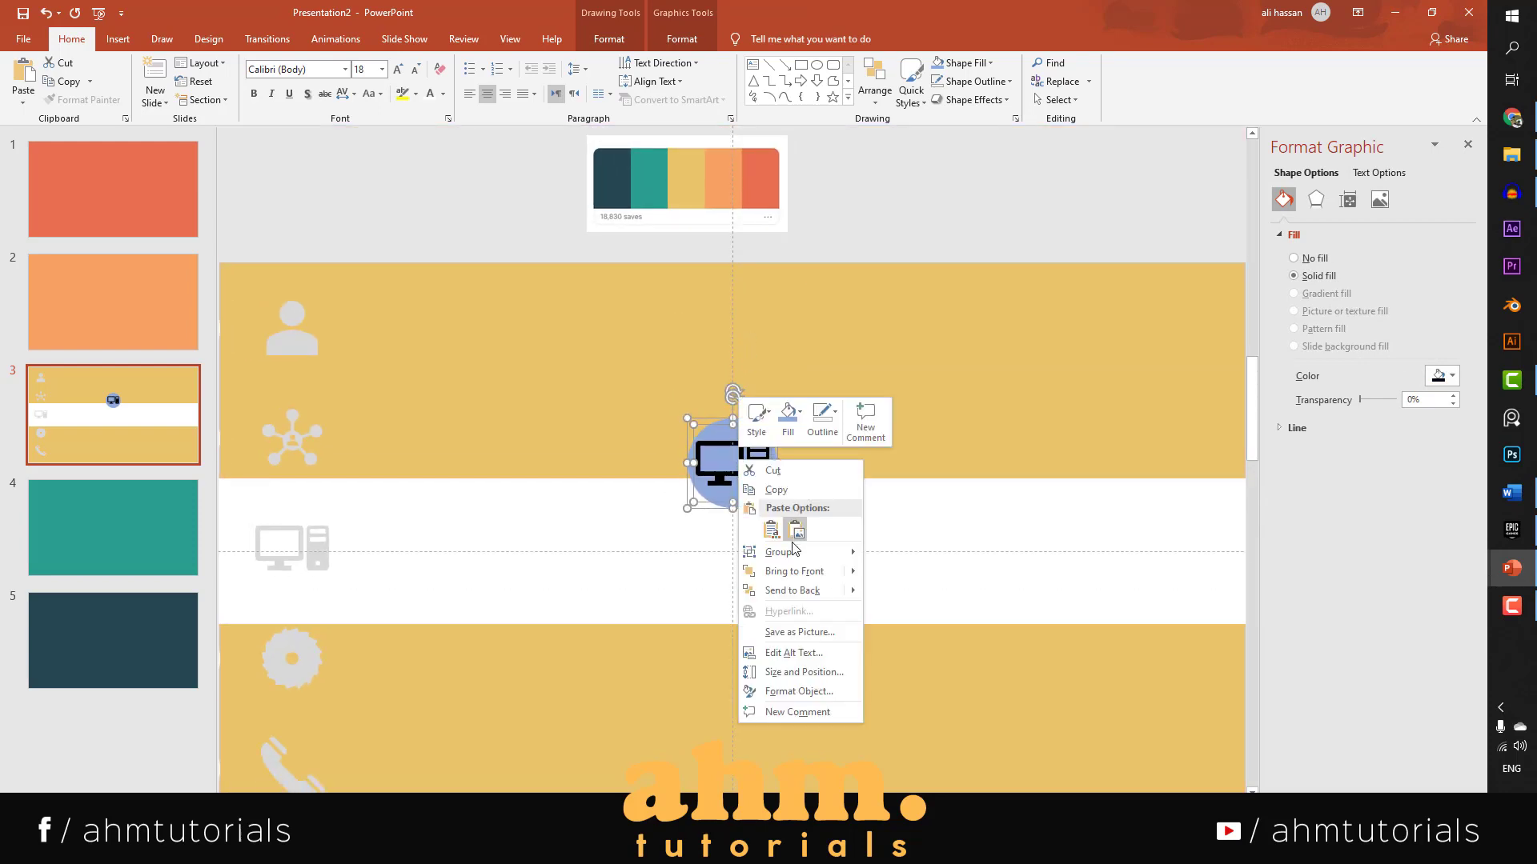
pyautogui.moveTo(793, 553)
pyautogui.click(888, 553)
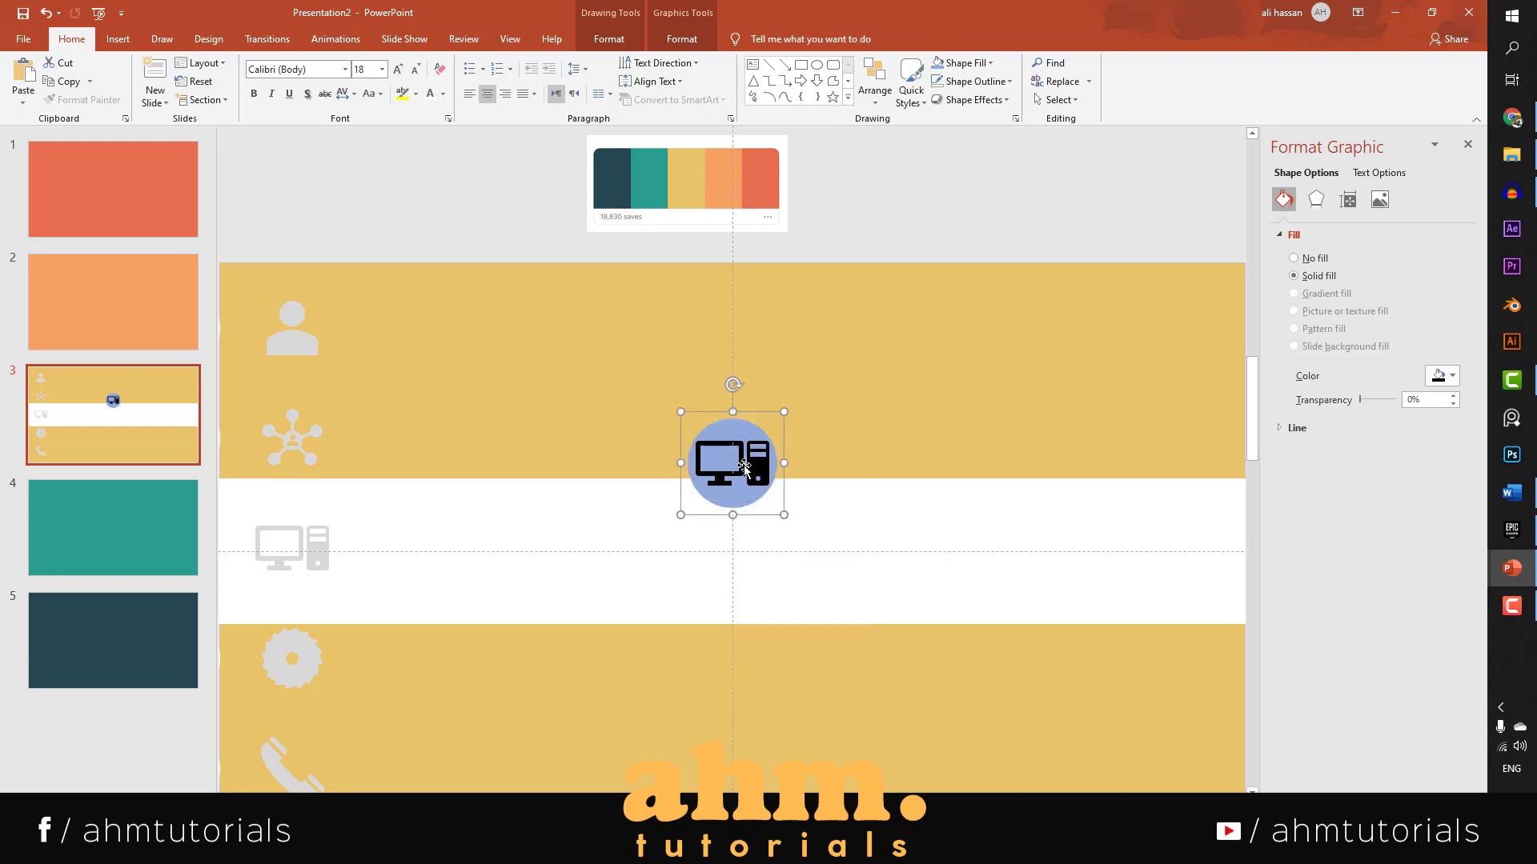
pyautogui.moveTo(739, 457); pyautogui.dragTo(736, 495)
pyautogui.click(818, 425)
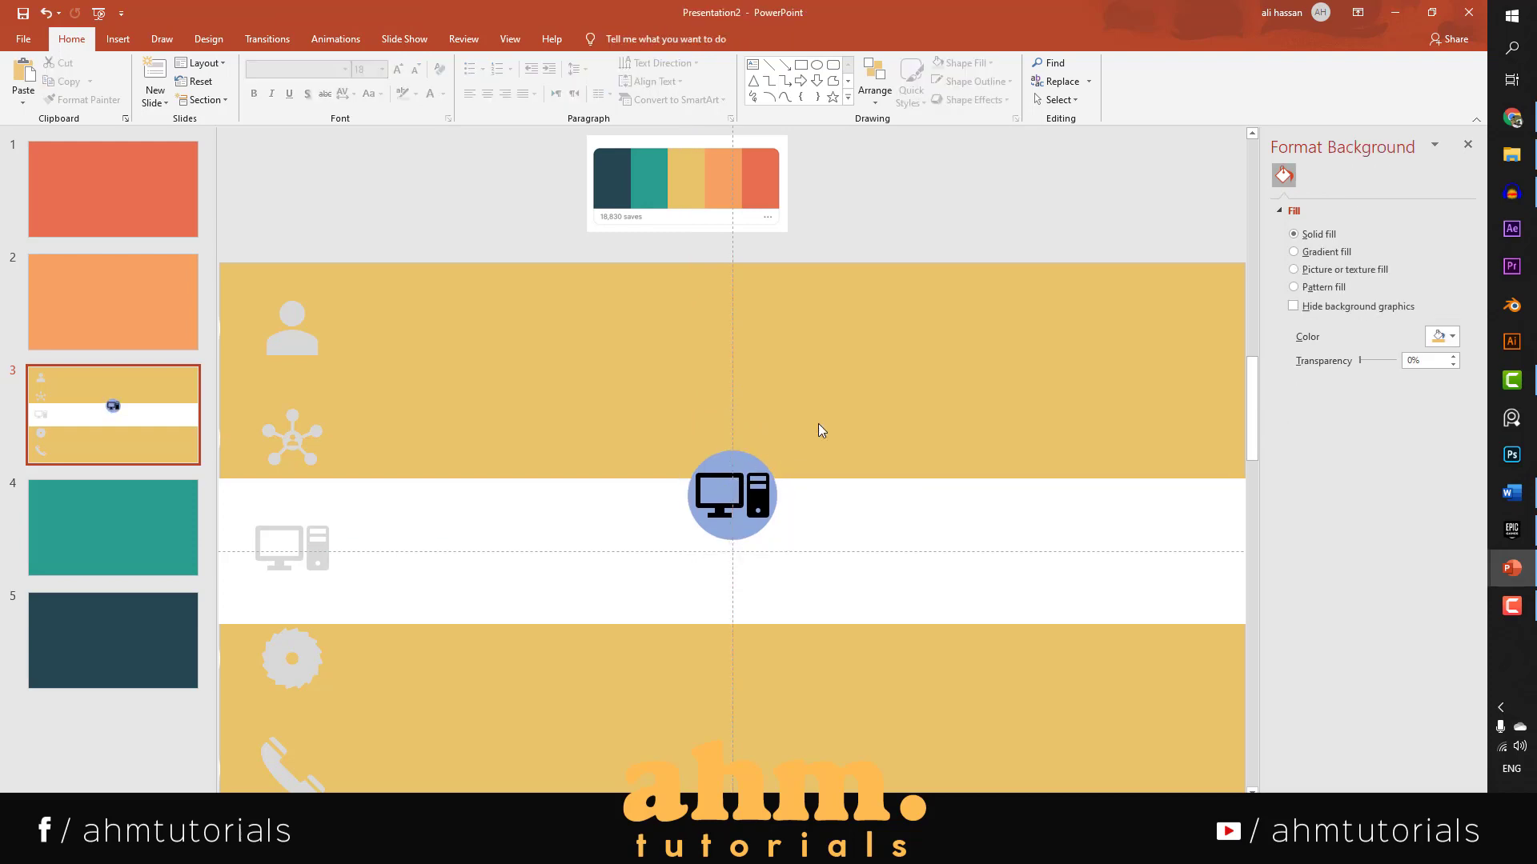
# Draw a triangle about 4.6 cm high and 5.34 cm wide beside the computer icon group on slide 3.
pyautogui.click(118, 39)
pyautogui.click(254, 96)
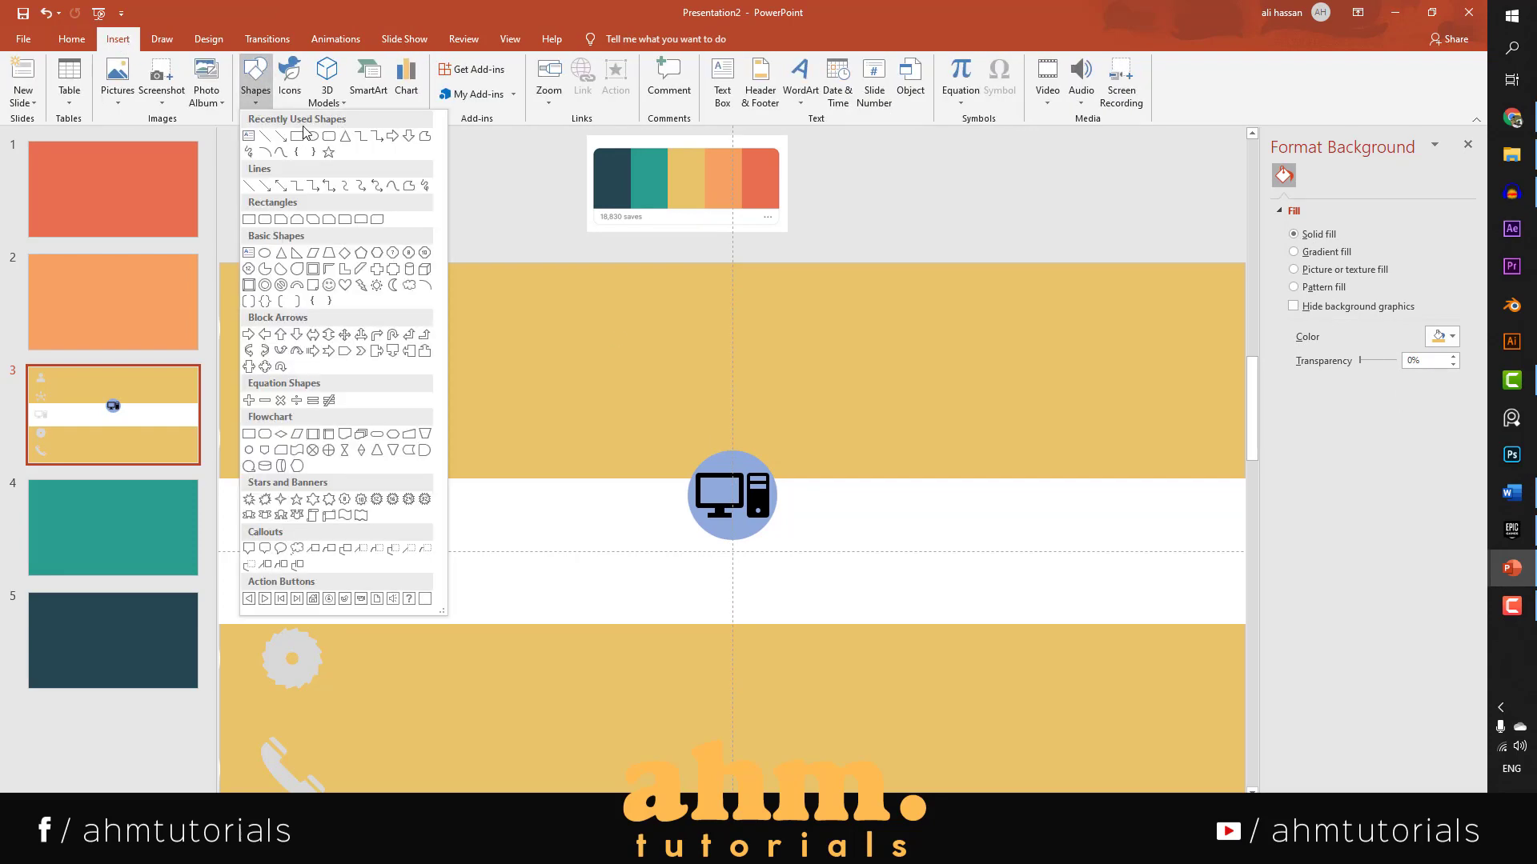
pyautogui.click(345, 138)
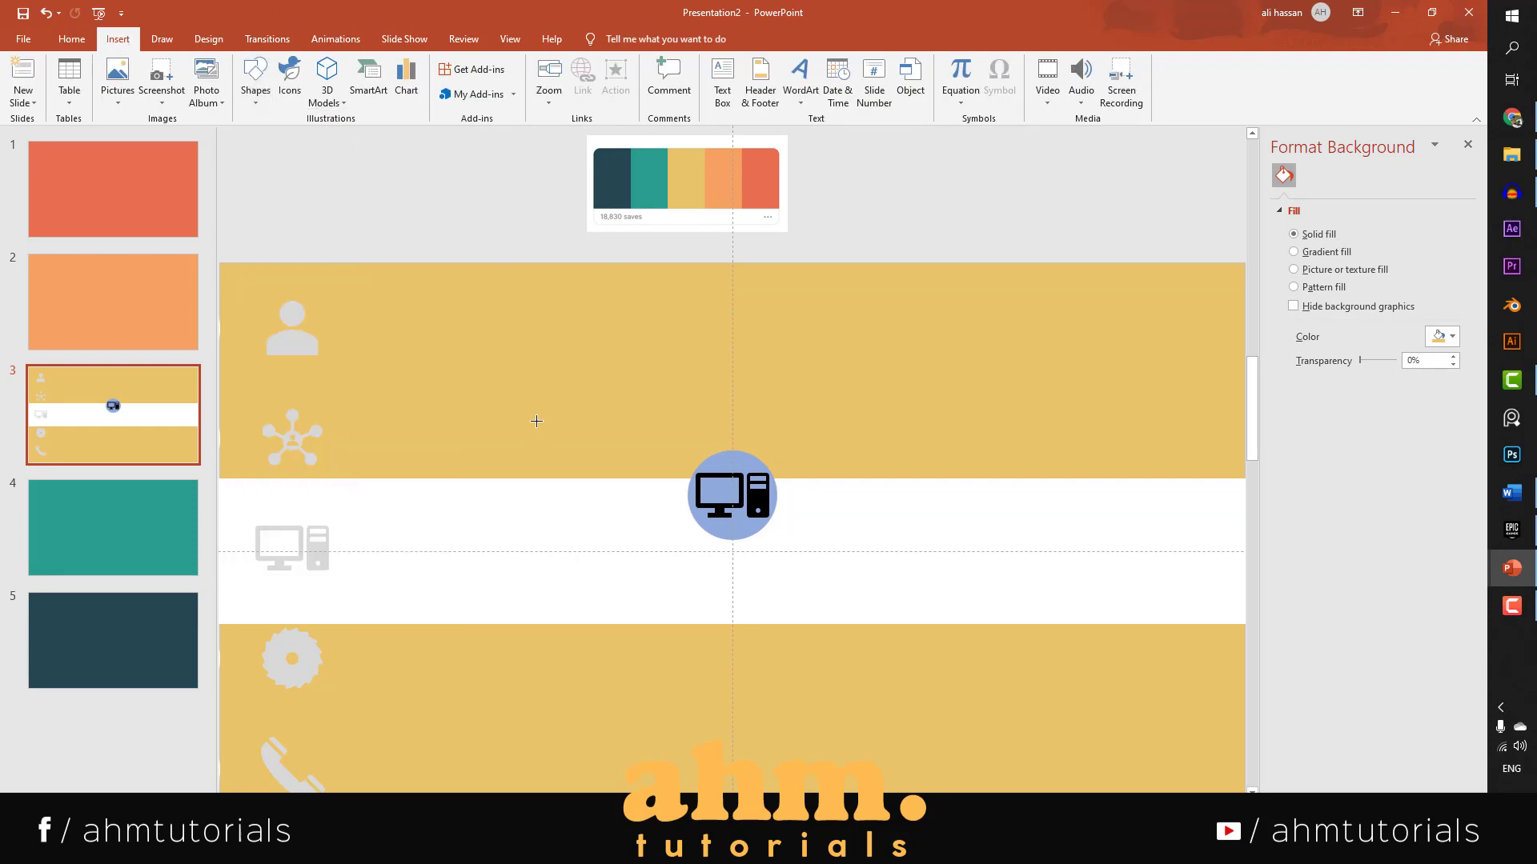
pyautogui.moveTo(541, 412); pyautogui.dragTo(658, 551)
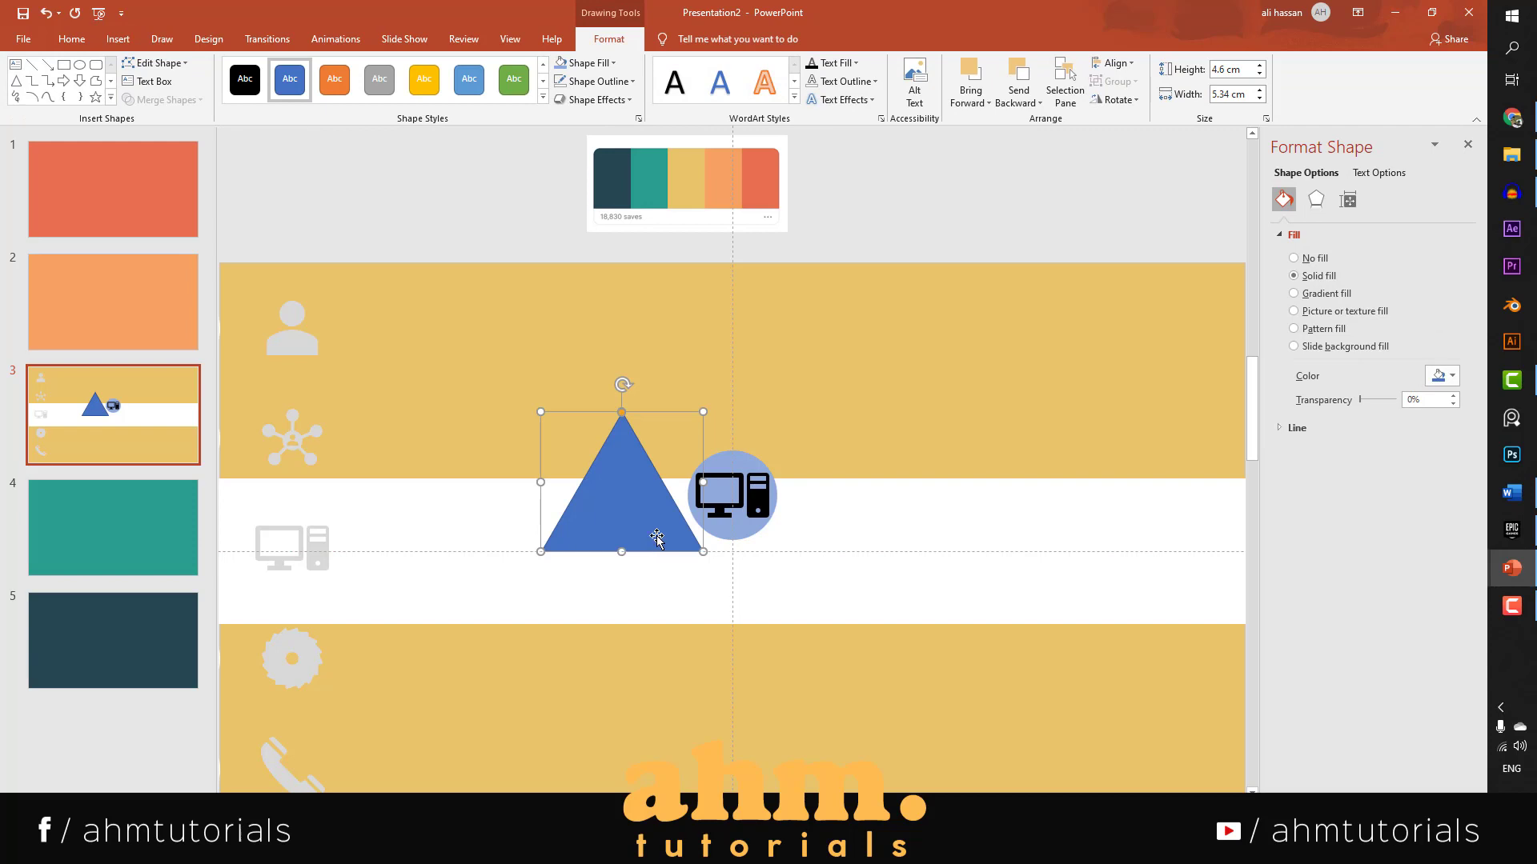
# Flip the blue triangle vertically so its tip points downward.
pyautogui.click(1130, 66)
pyautogui.click(1130, 66)
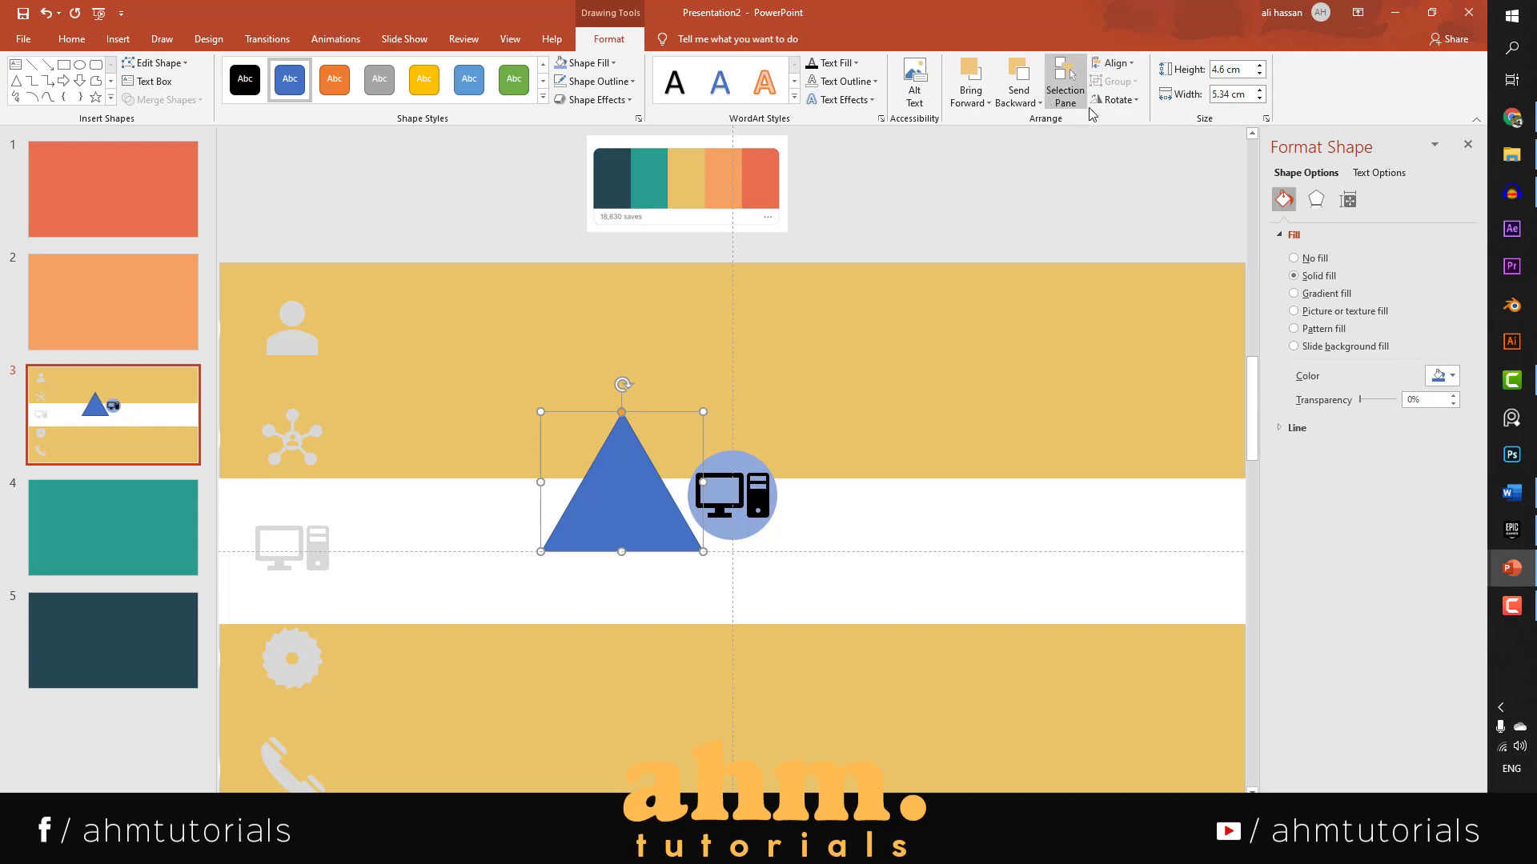
pyautogui.click(1138, 101)
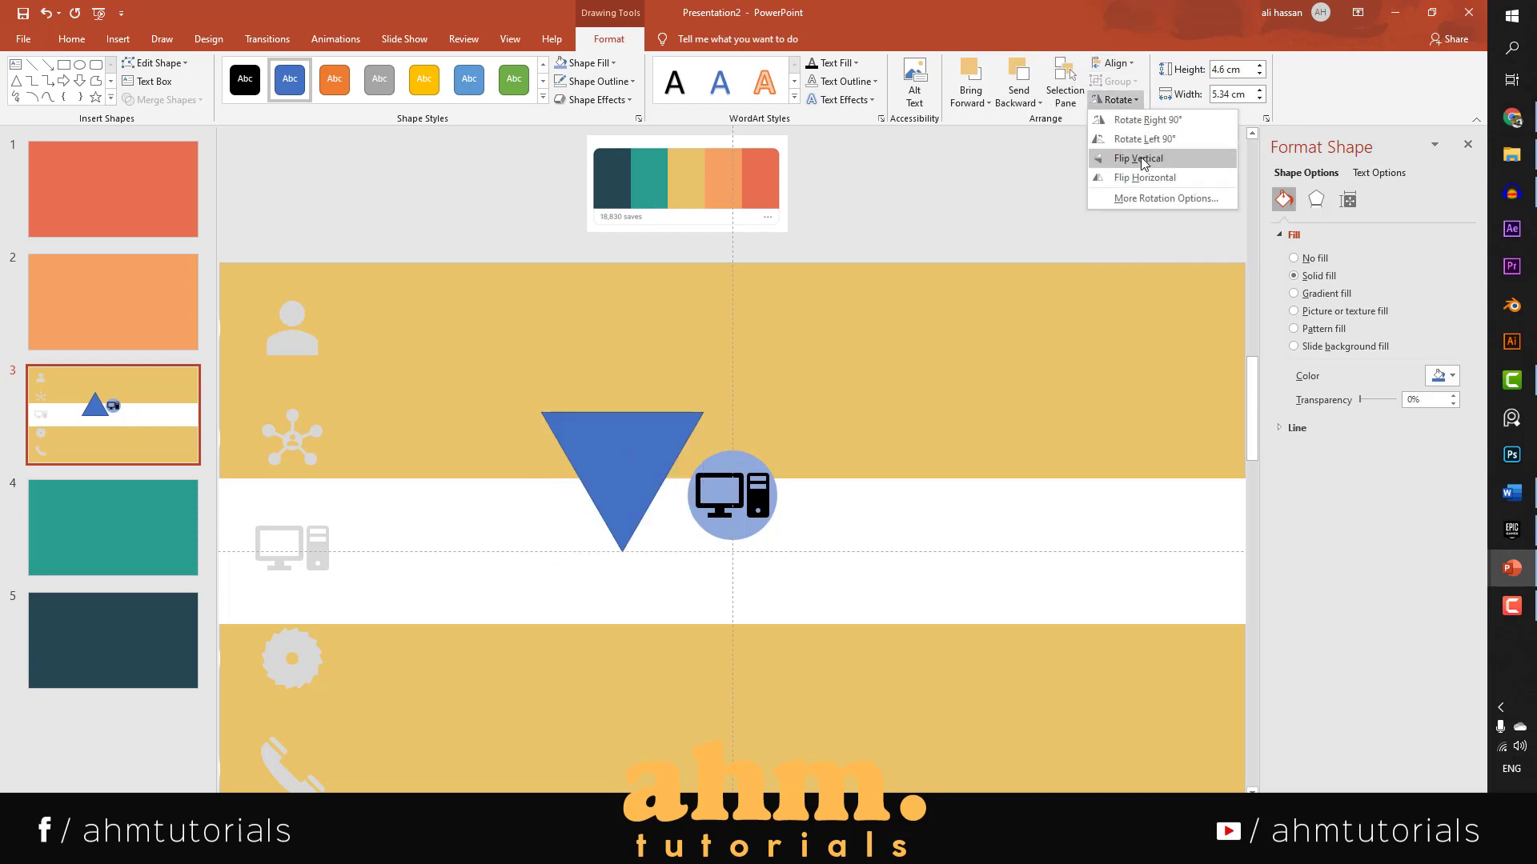
pyautogui.click(1143, 164)
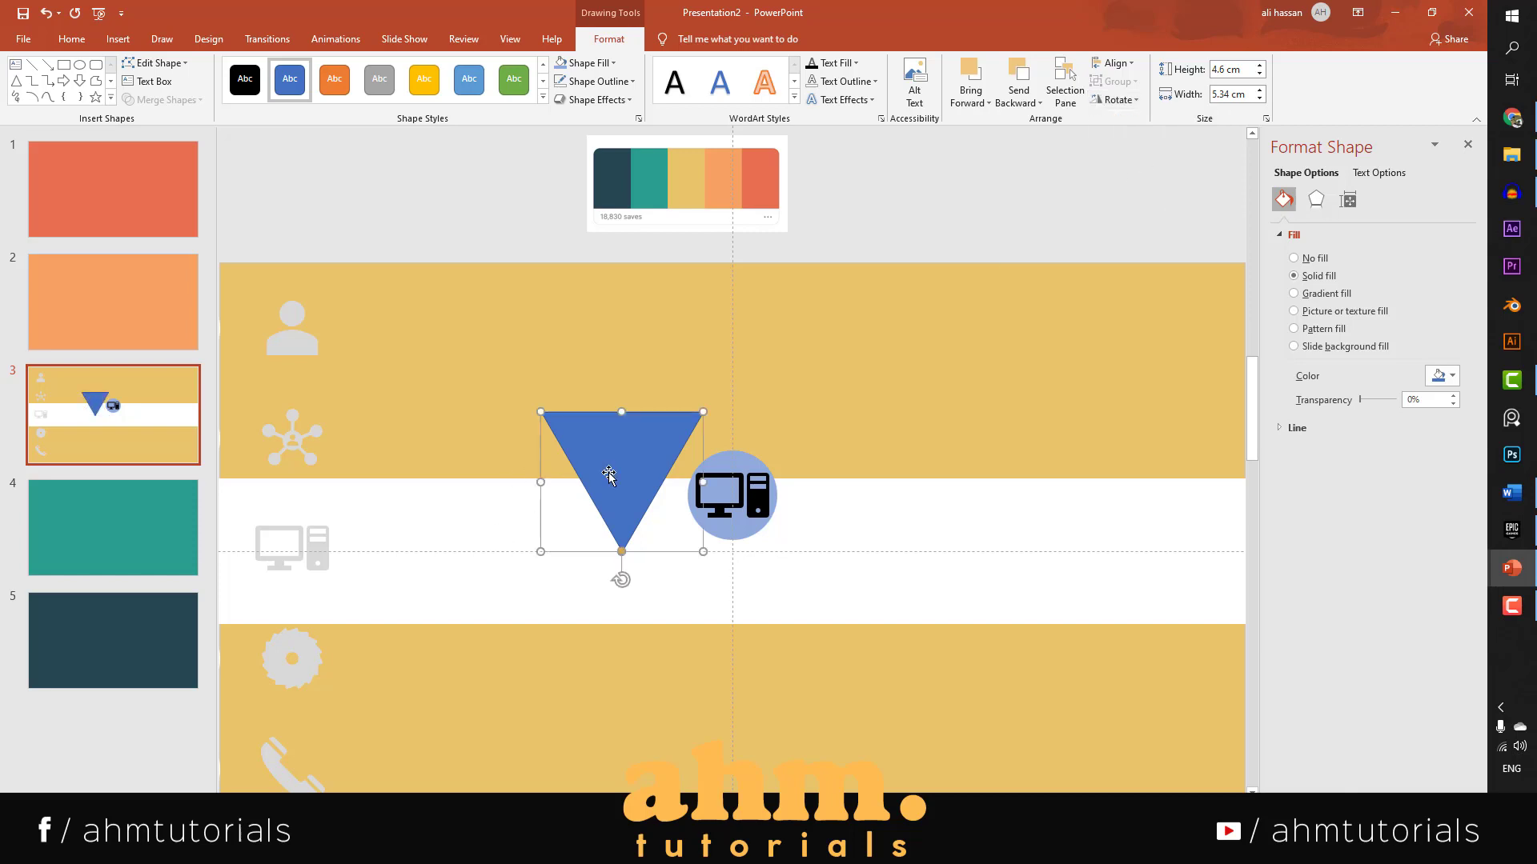
# Reduce the triangle's height to about 2.54 cm and center it on the slide with its flat side along the white bar's upper edge.
pyautogui.moveTo(610, 472); pyautogui.dragTo(722, 532)
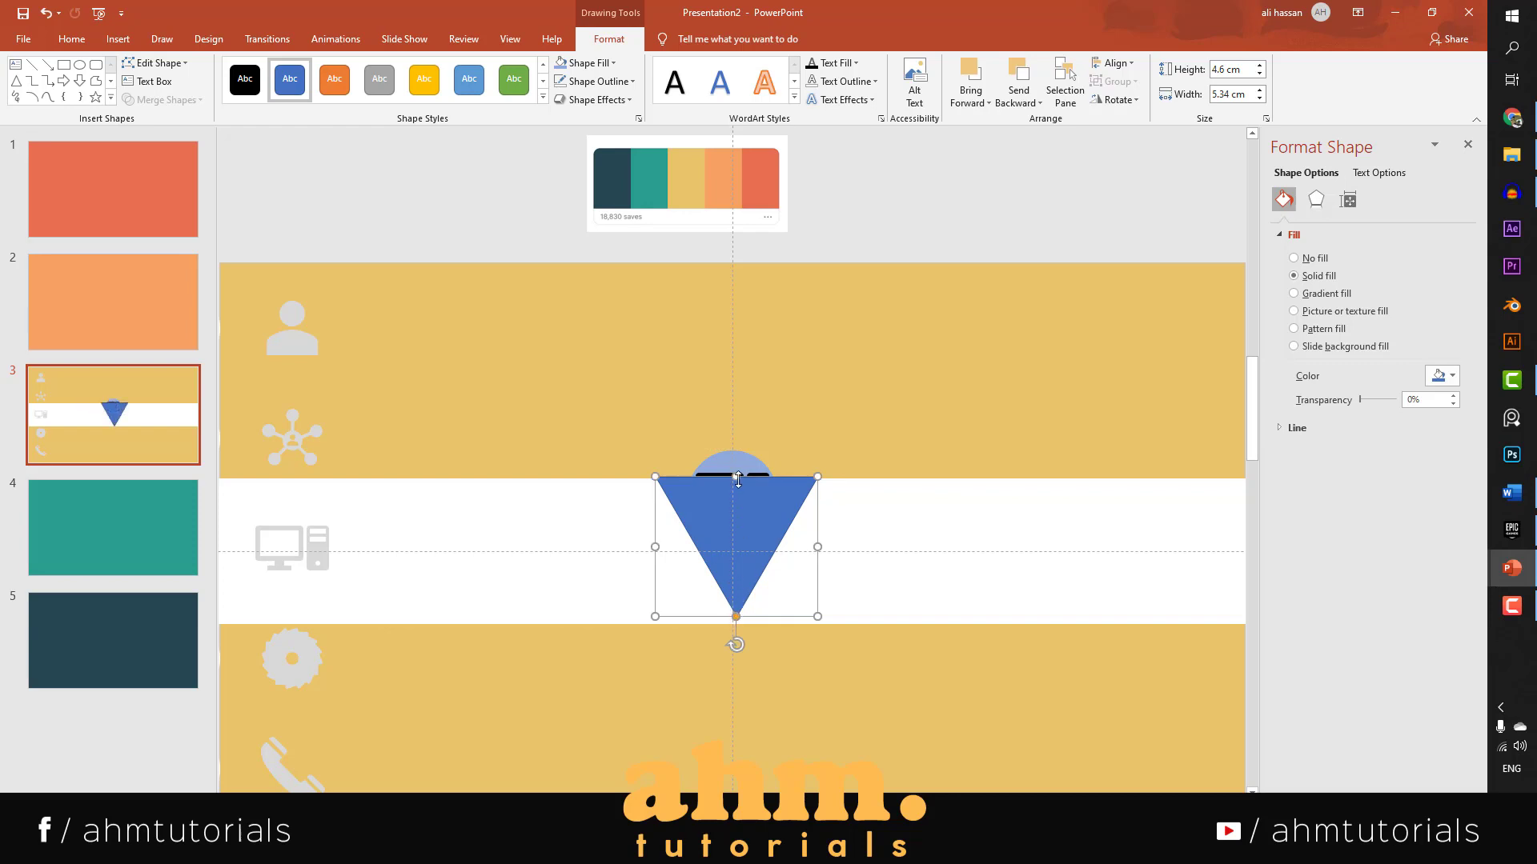
pyautogui.moveTo(738, 478); pyautogui.dragTo(743, 516)
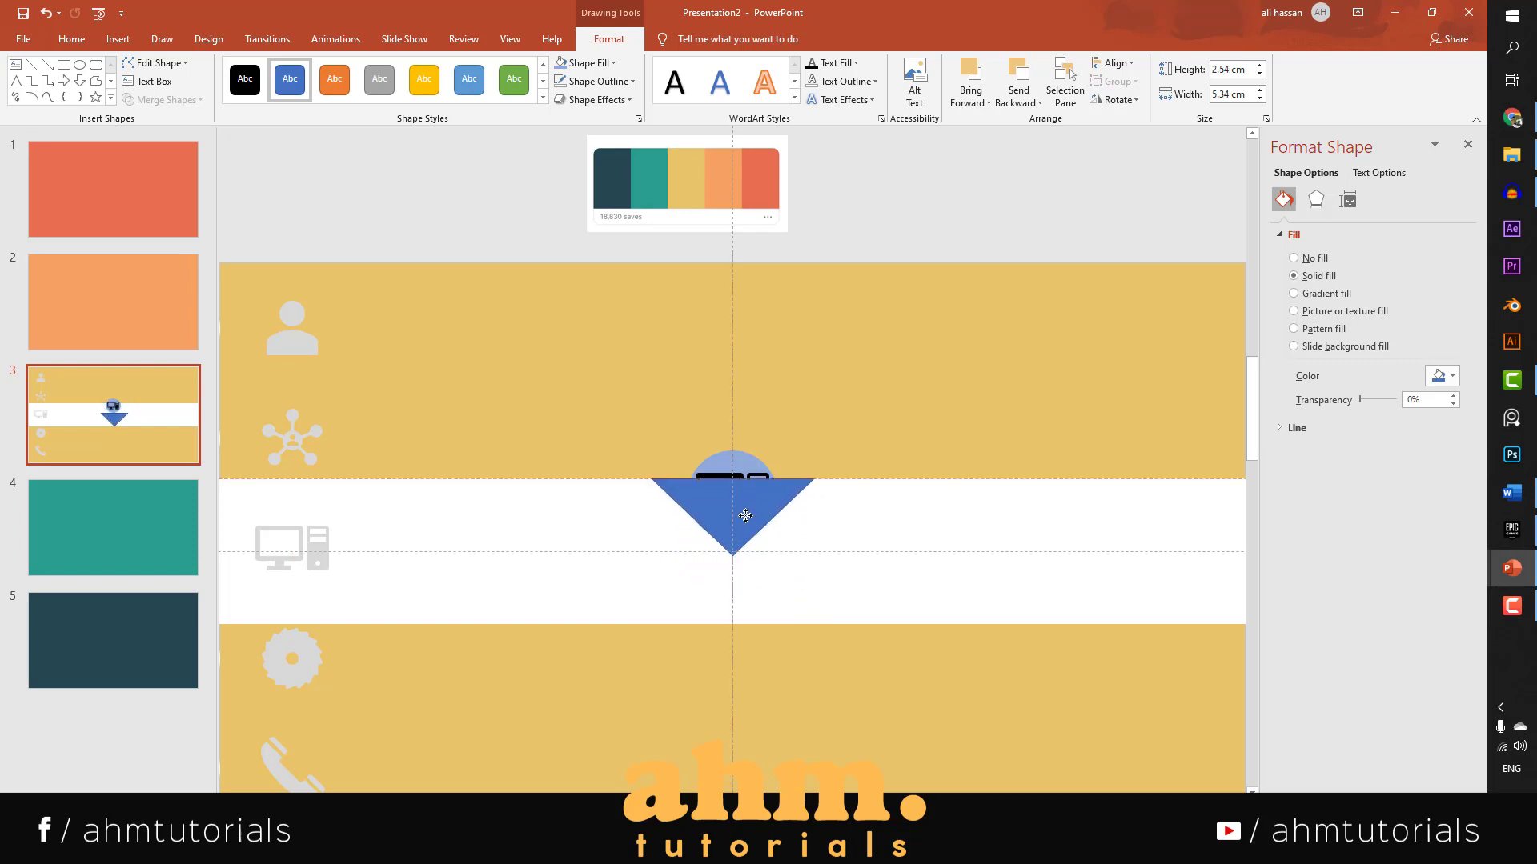
pyautogui.moveTo(747, 515); pyautogui.dragTo(746, 520)
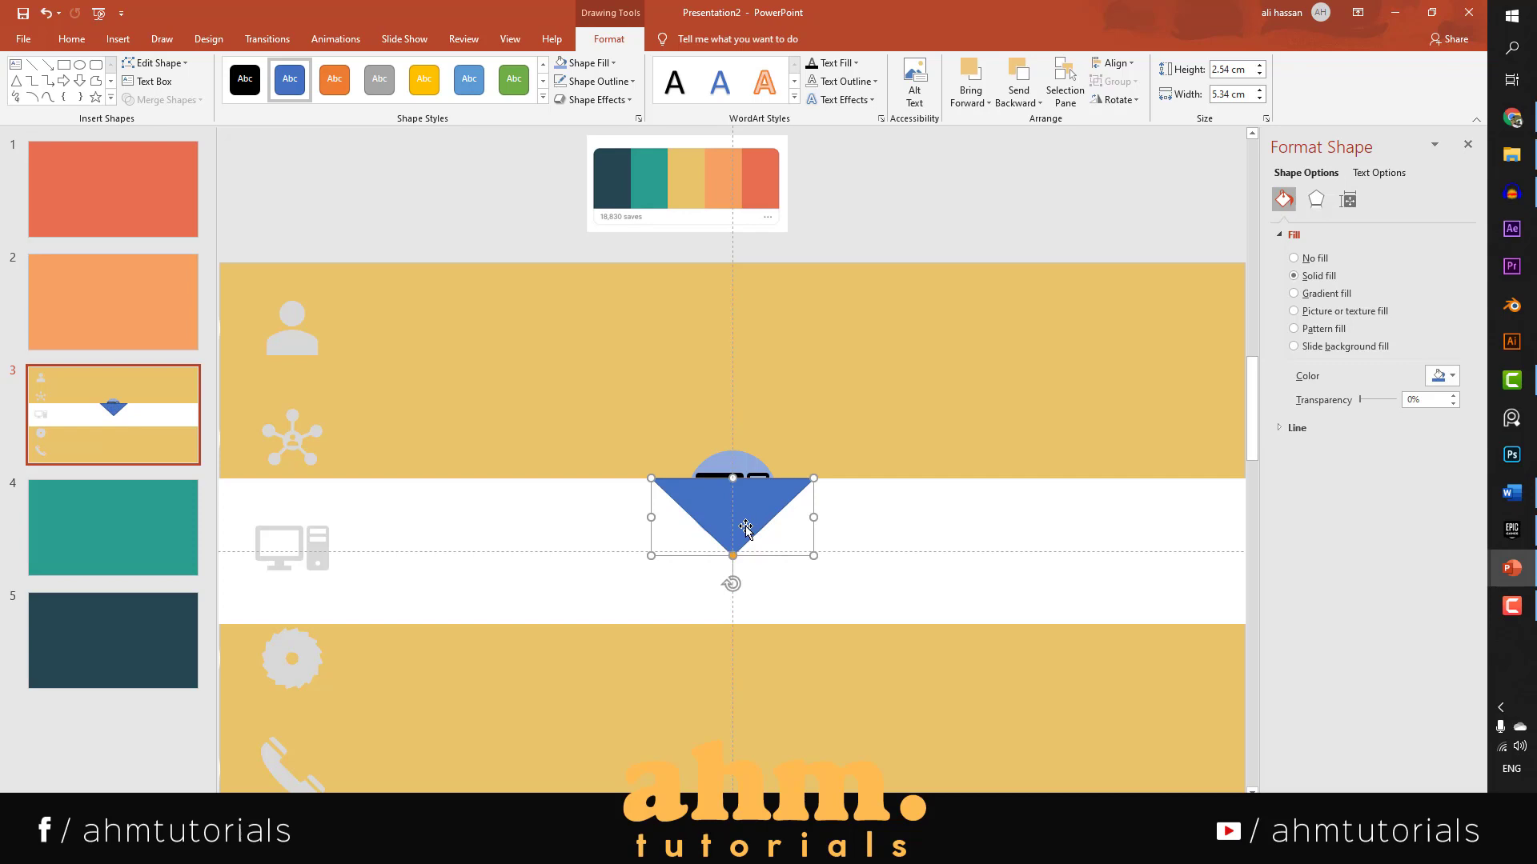
# Send the blue triangle backward repeatedly until it lies behind the computer icon and its circle but above the white bar.
pyautogui.rightClick(746, 527)
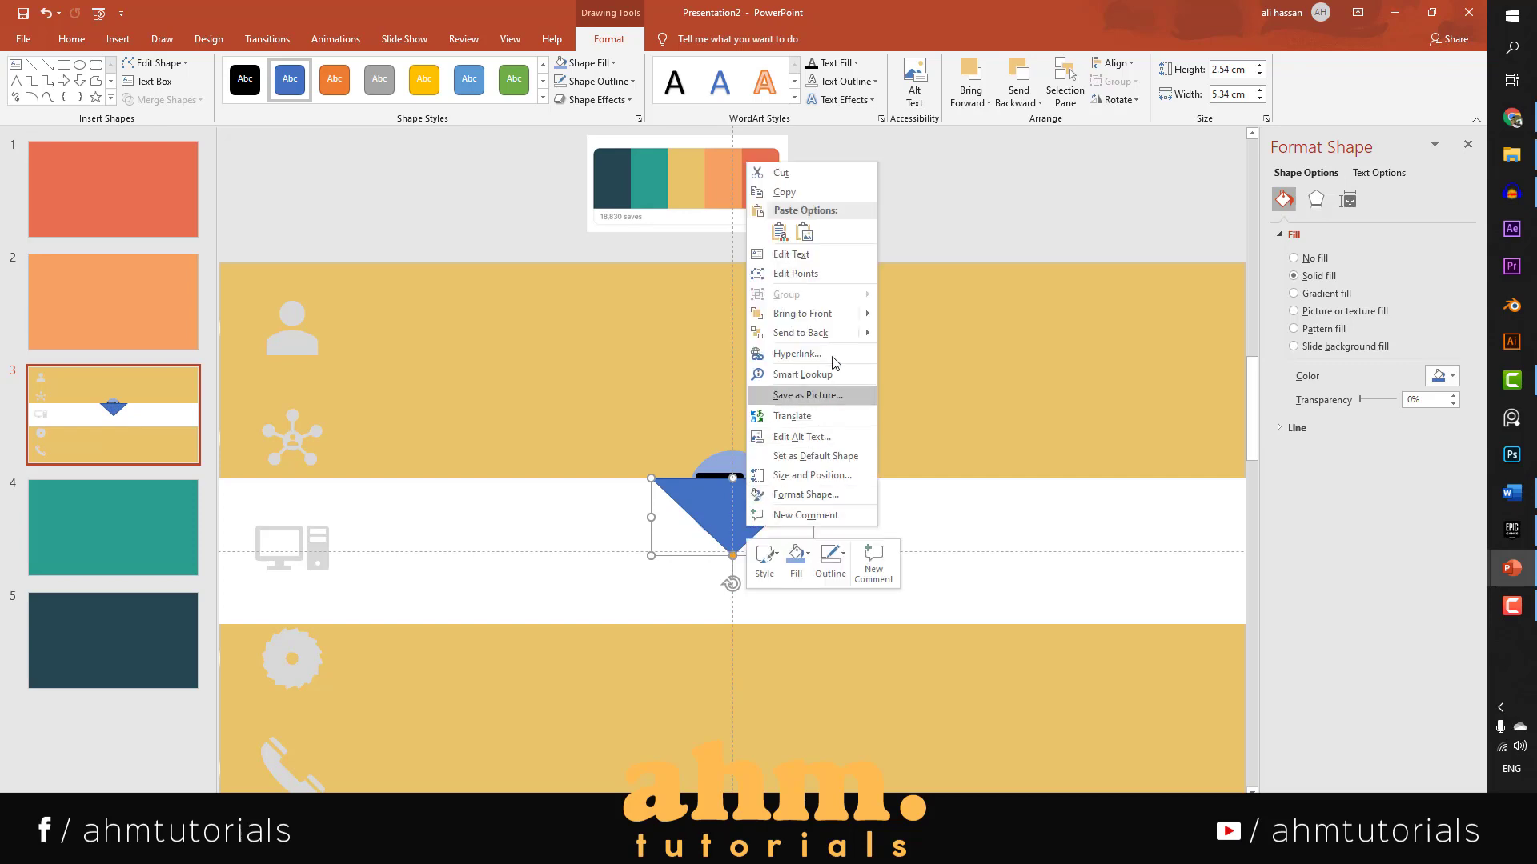
pyautogui.moveTo(864, 333)
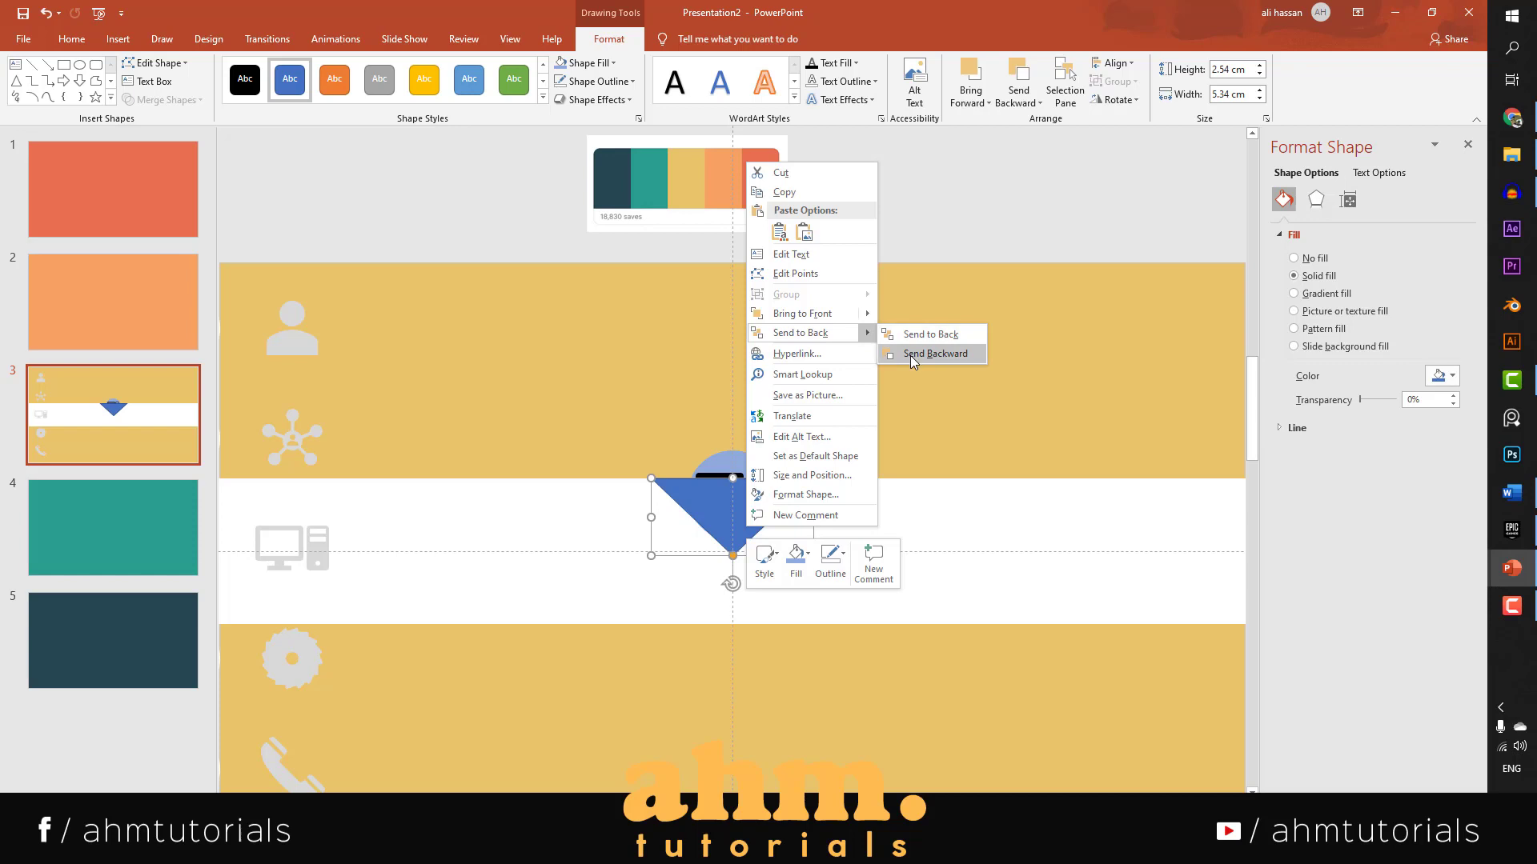
pyautogui.click(913, 356)
pyautogui.rightClick(737, 517)
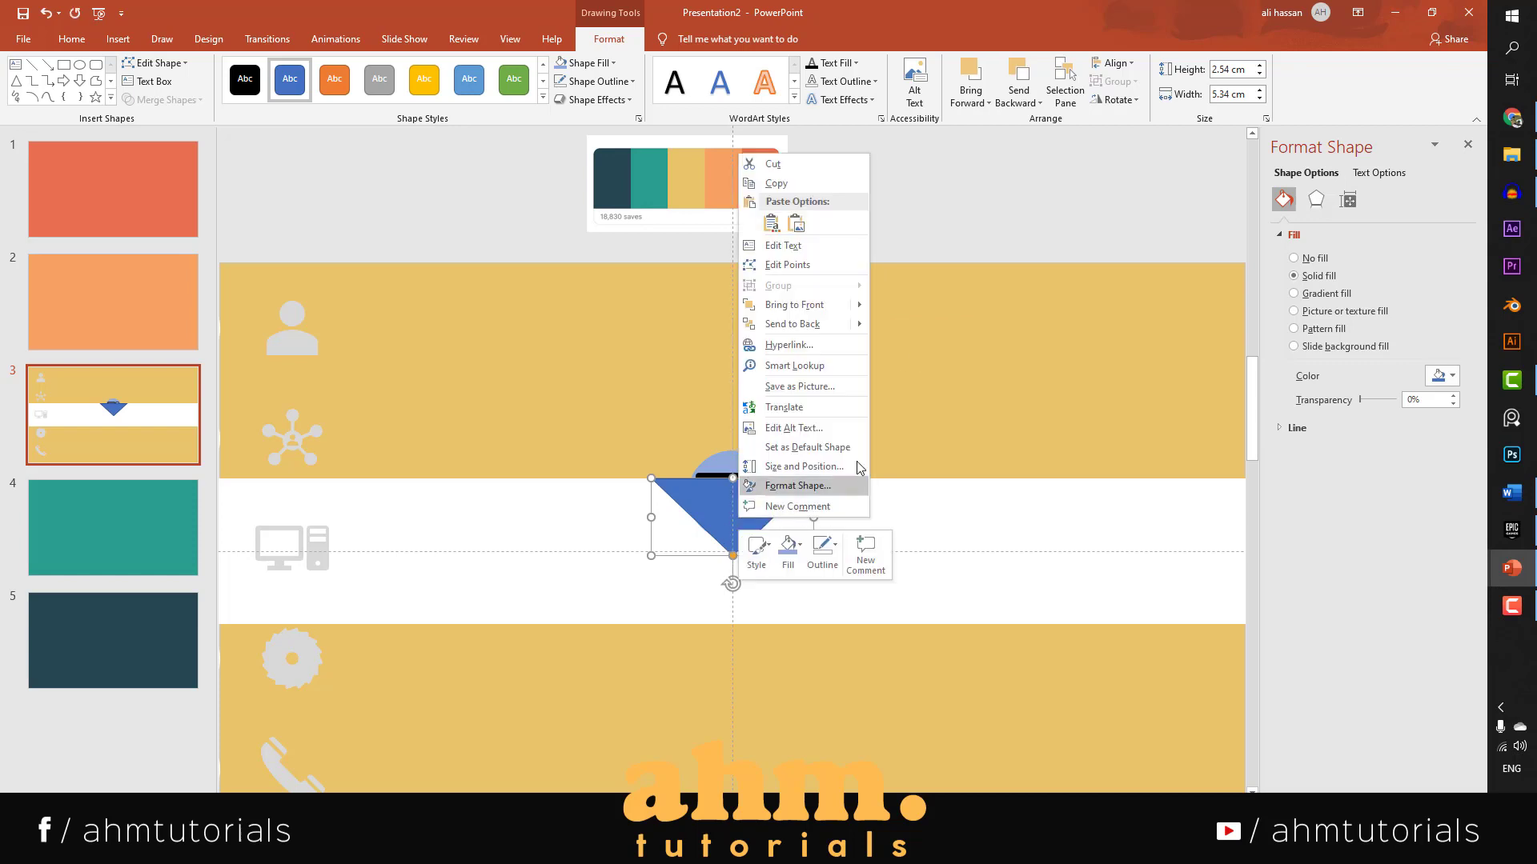
pyautogui.moveTo(853, 335)
pyautogui.click(899, 345)
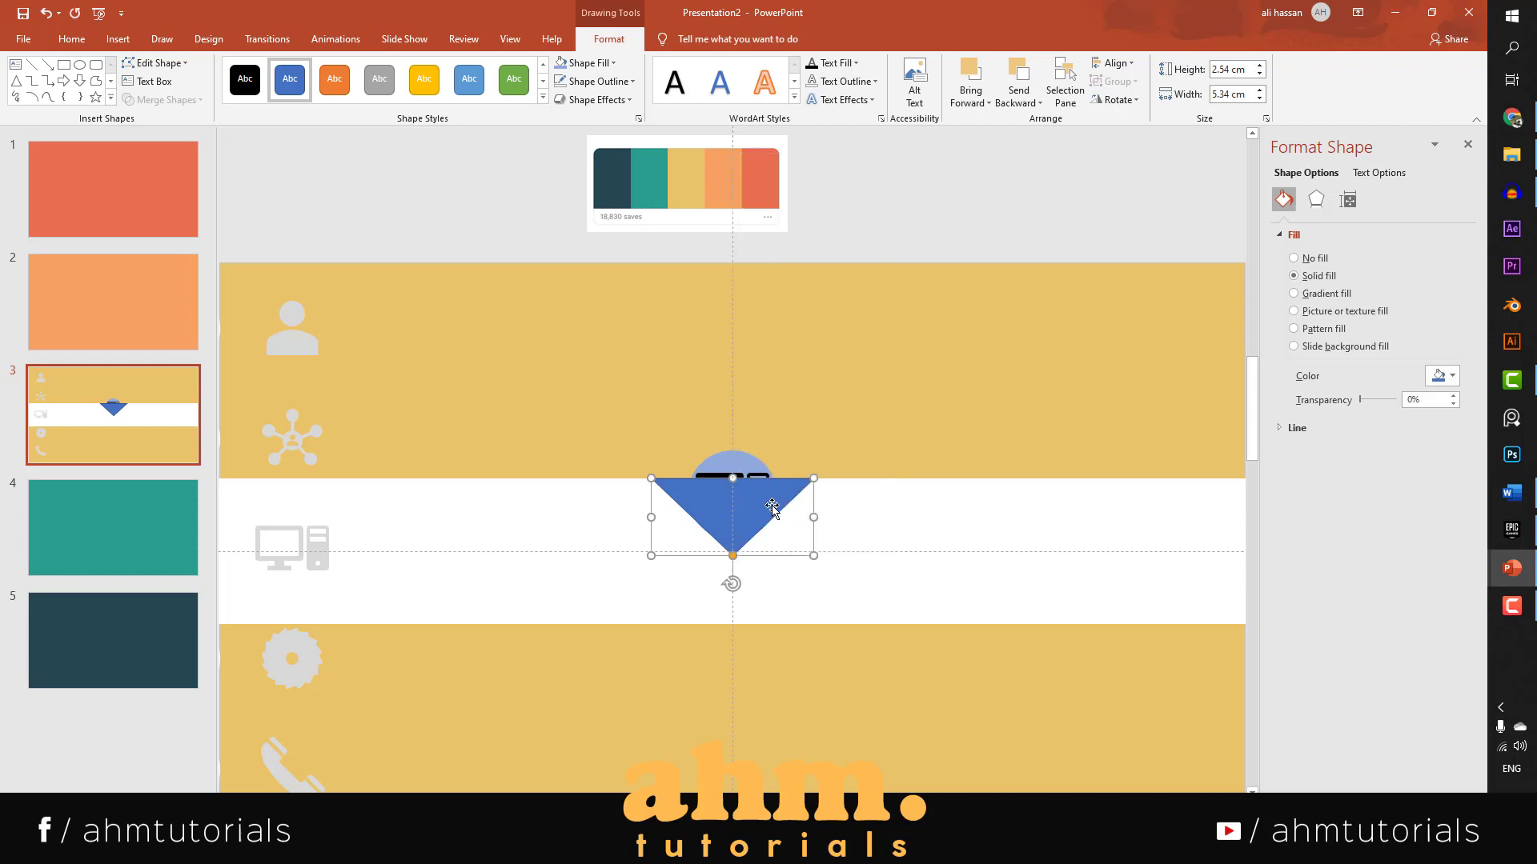
pyautogui.rightClick(772, 504)
pyautogui.moveTo(880, 313)
pyautogui.click(920, 331)
pyautogui.click(1037, 106)
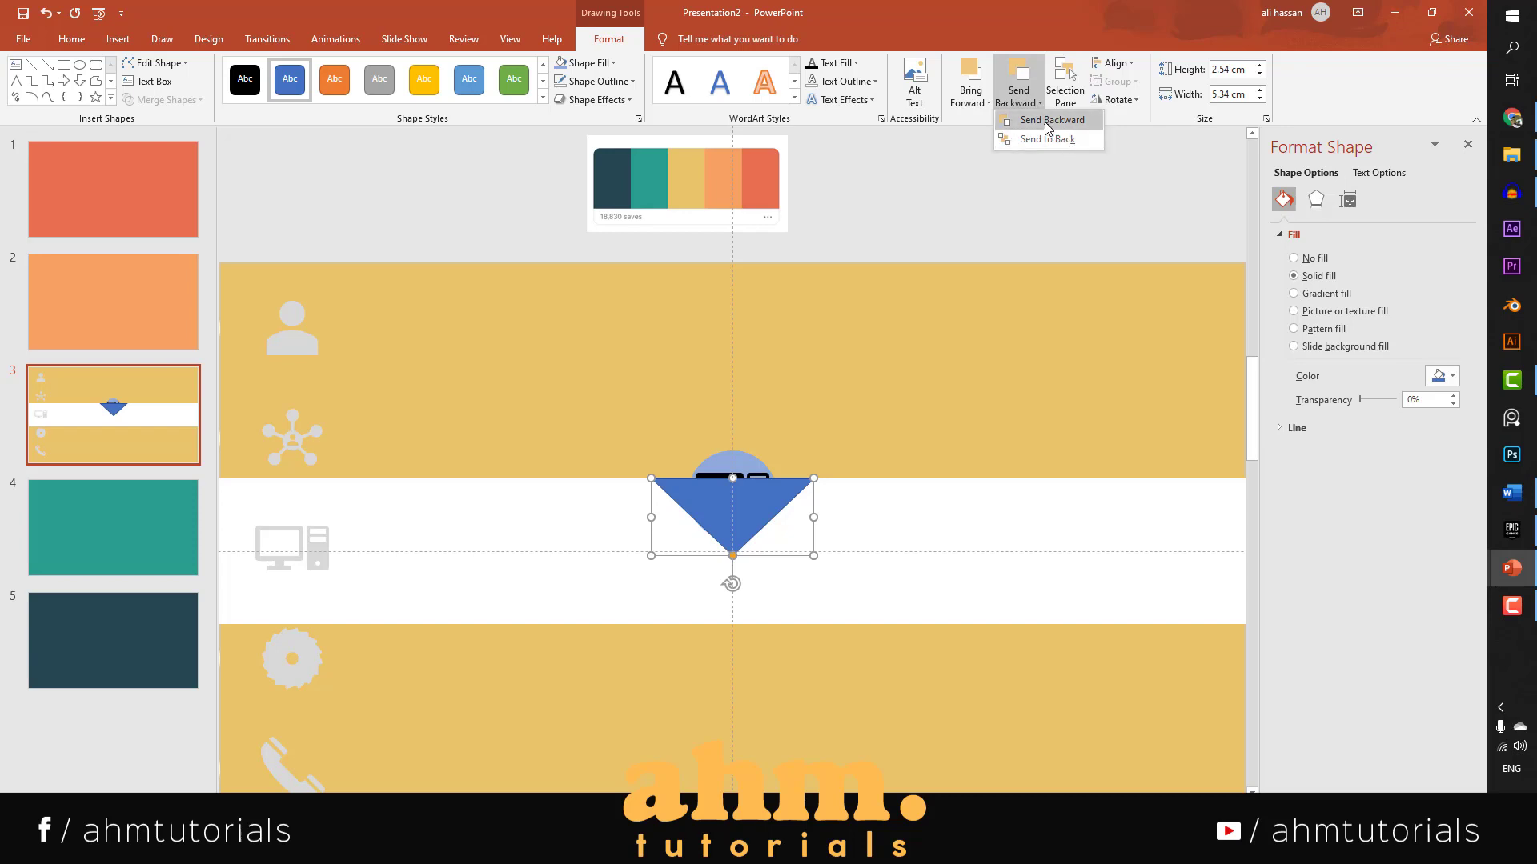
pyautogui.click(1046, 128)
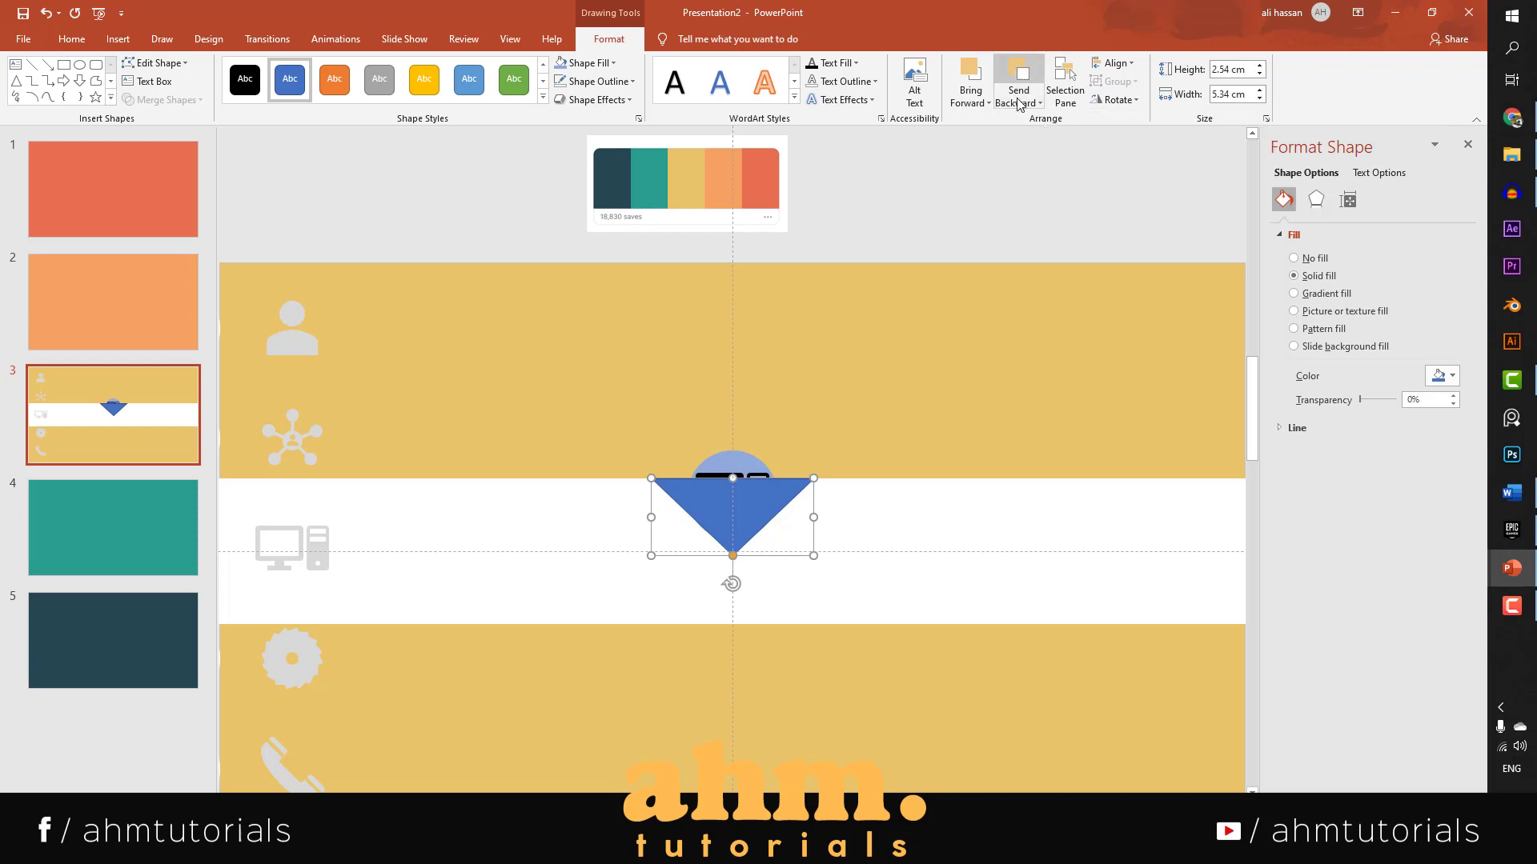
pyautogui.click(1033, 103)
pyautogui.click(1040, 121)
pyautogui.click(1031, 103)
pyautogui.click(1029, 120)
pyautogui.click(1015, 104)
pyautogui.click(1033, 122)
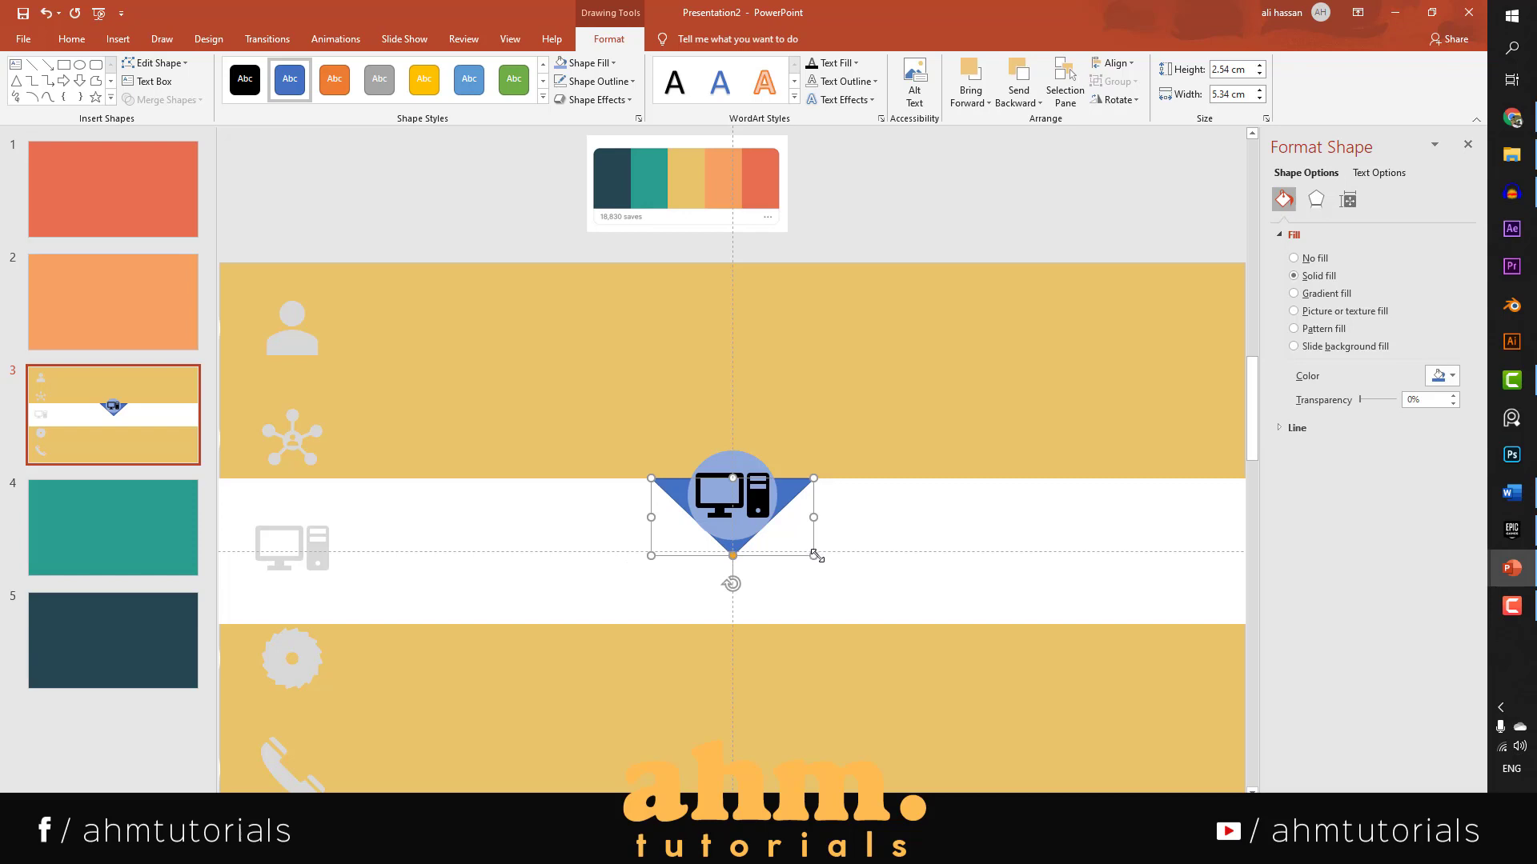
# Widen the blue triangle equally on both sides to about 7.09 cm, keeping its height.
pyautogui.moveTo(814, 555); pyautogui.dragTo(833, 554)
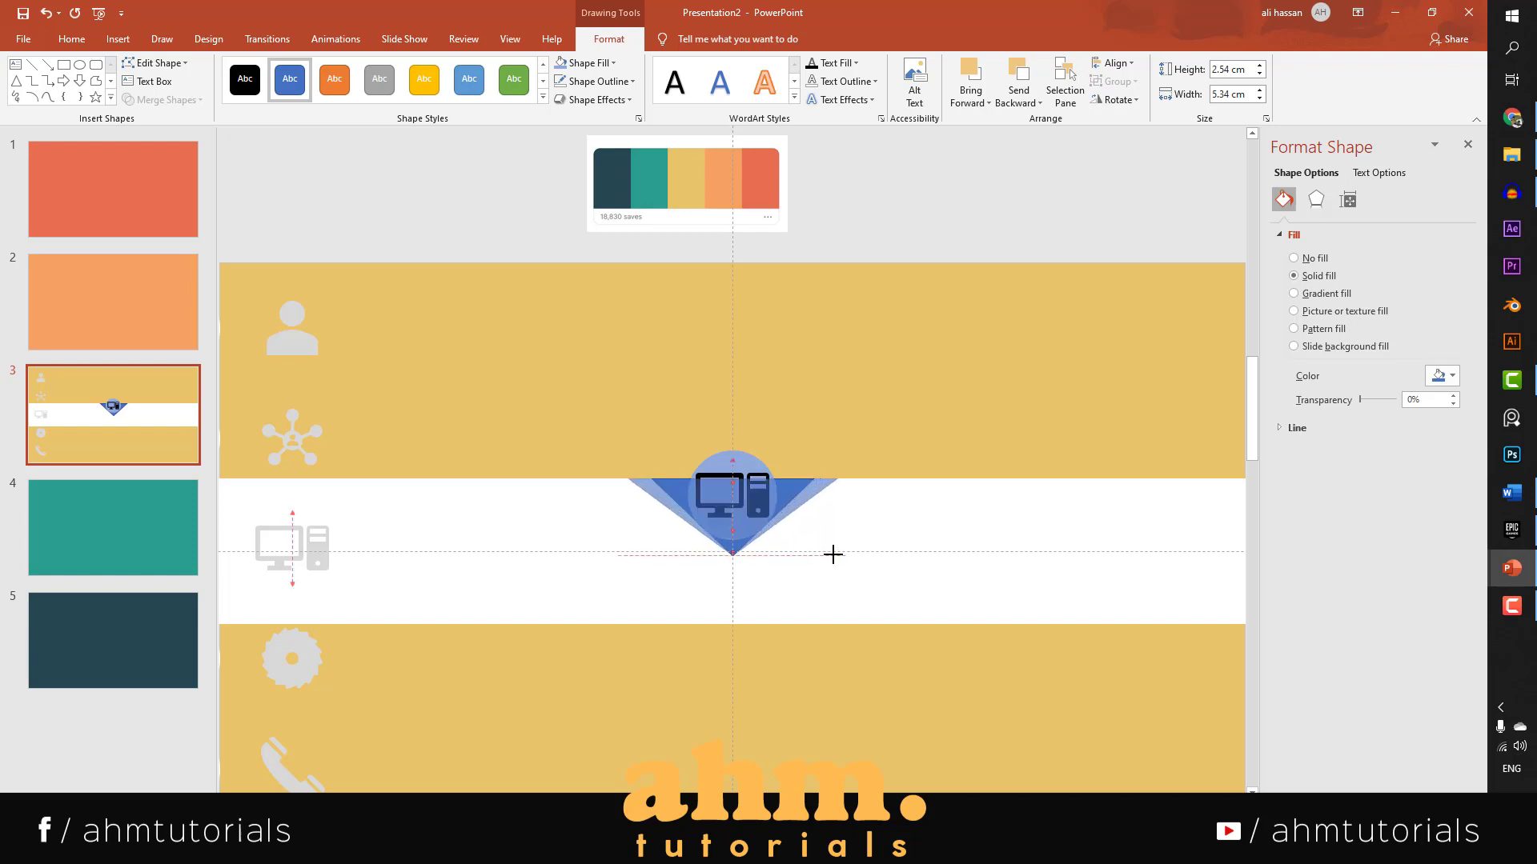
pyautogui.moveTo(838, 554); pyautogui.dragTo(838, 553)
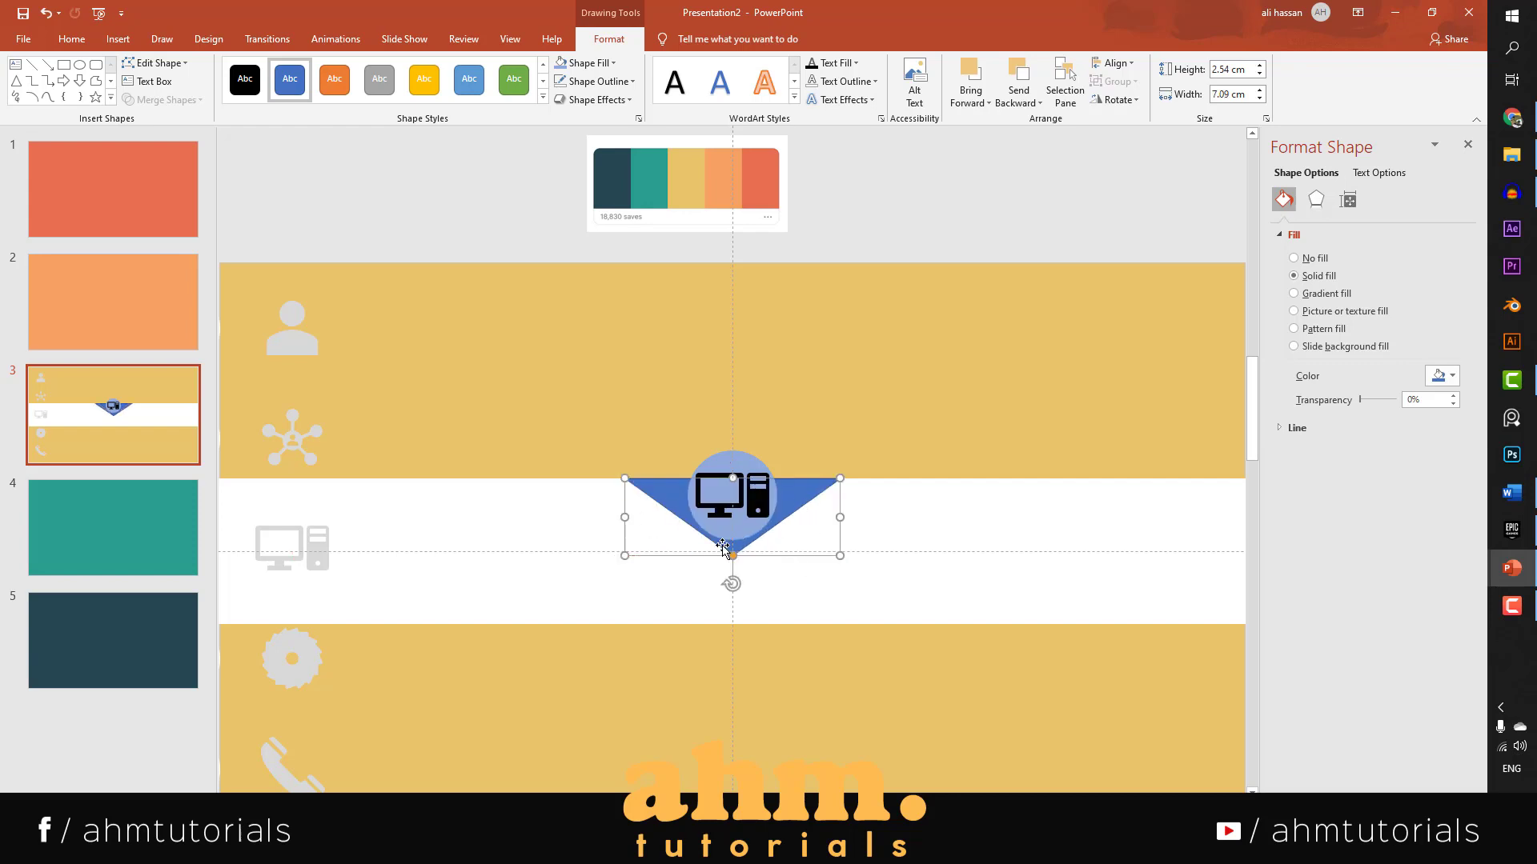
pyautogui.click(642, 660)
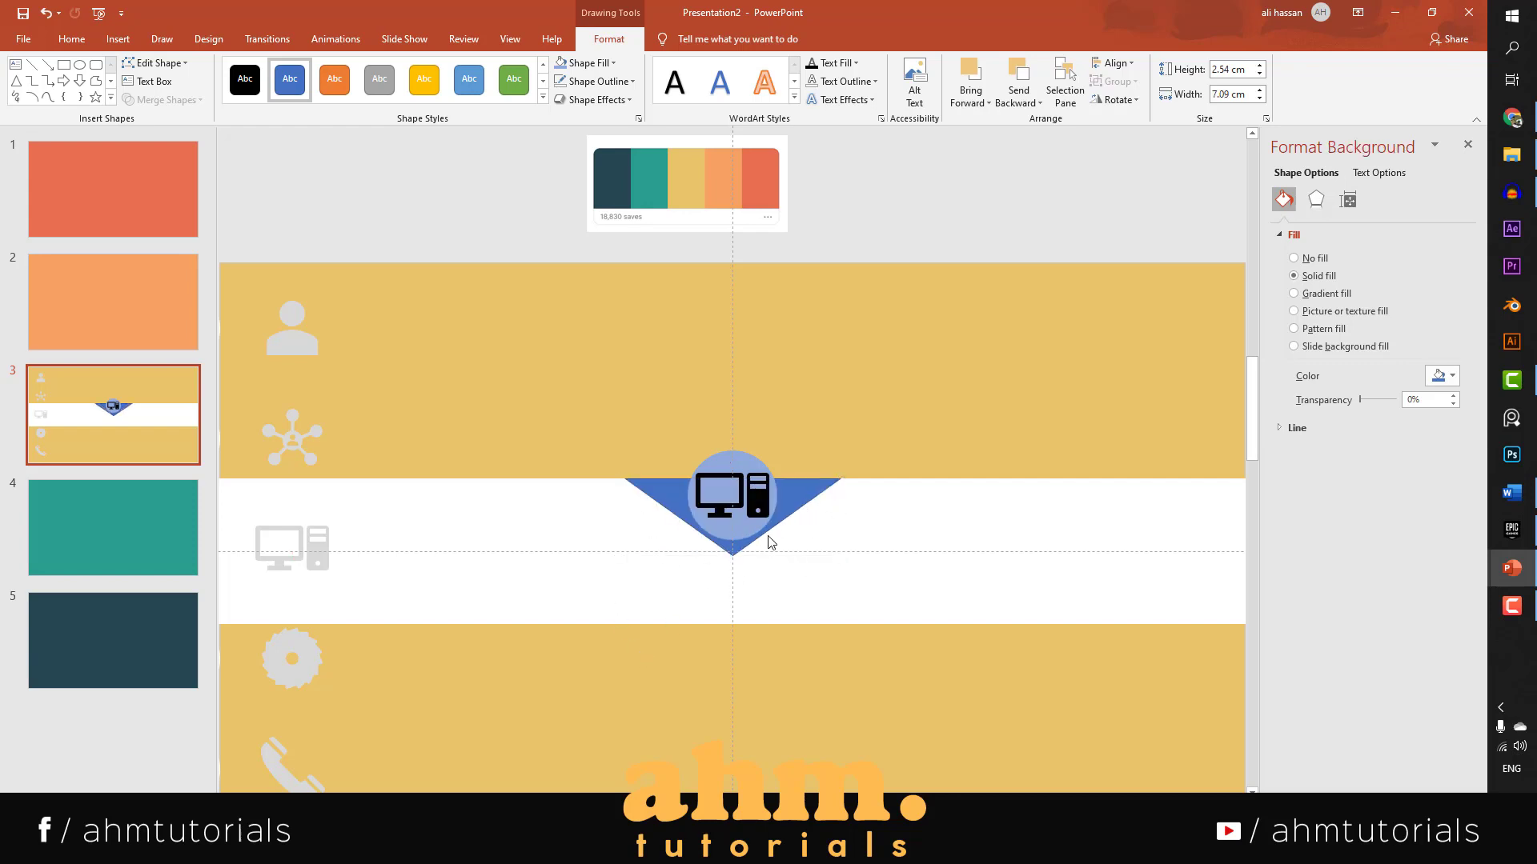
# Subtract the blue triangle from the white bar to cut a V-shaped notch beneath the computer icon.
pyautogui.click(890, 597)
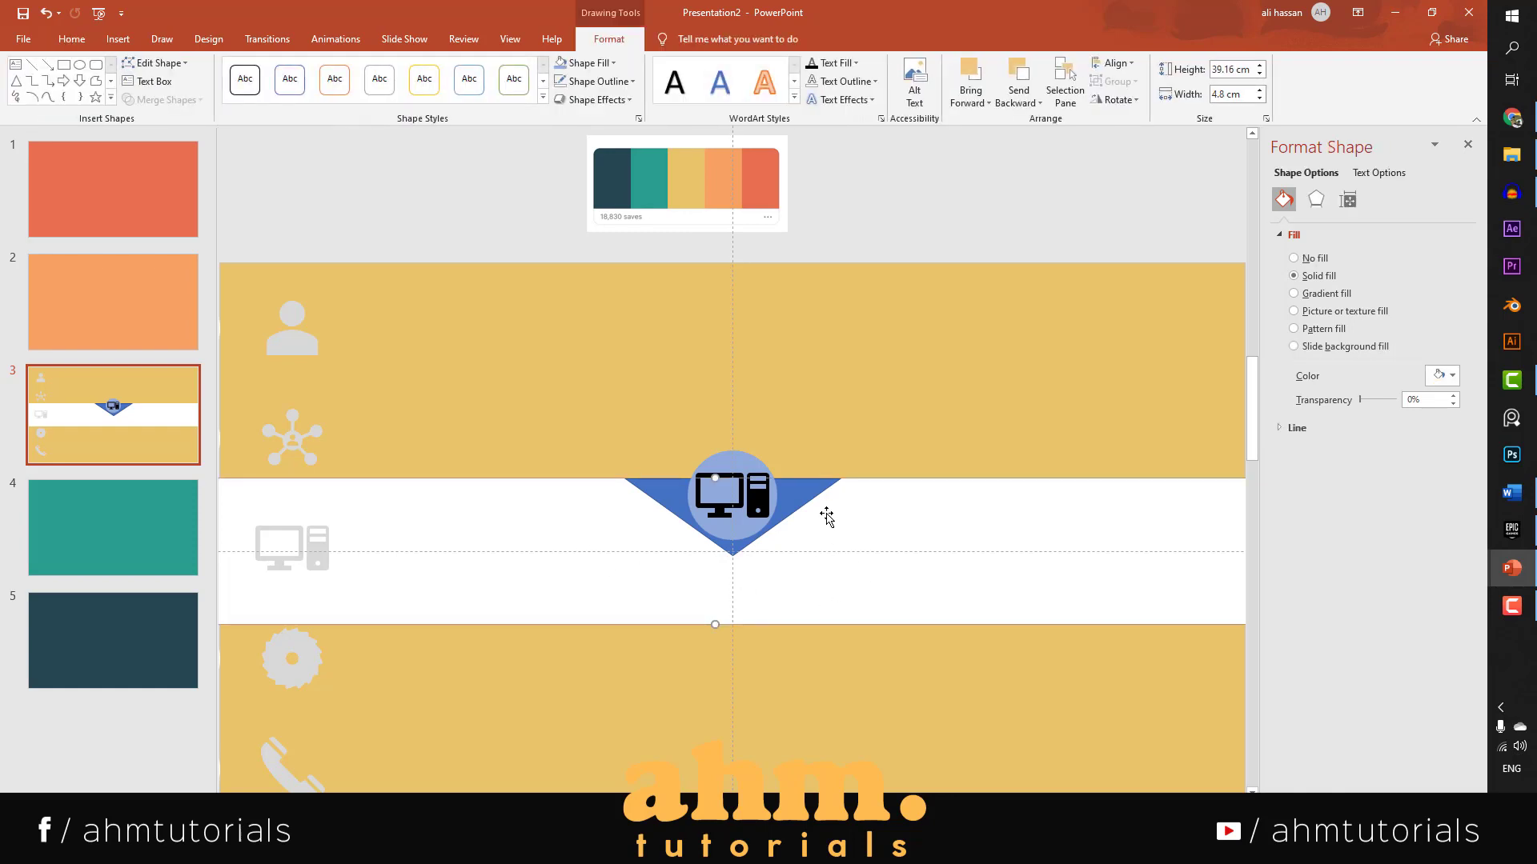
pyautogui.keyDown('shift'); pyautogui.click(804, 493); pyautogui.keyUp('shift')
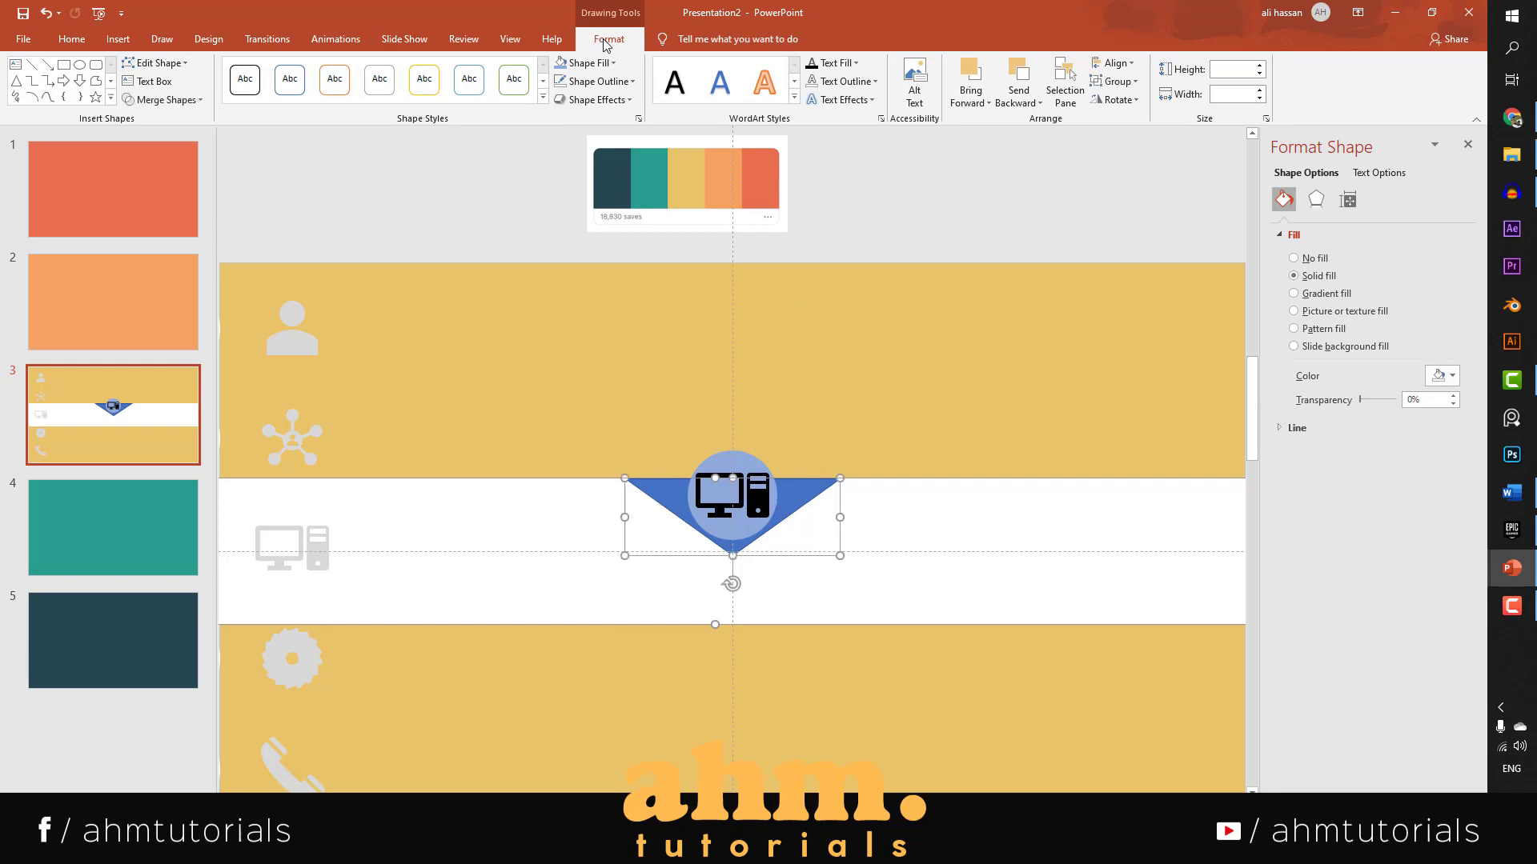
pyautogui.click(201, 102)
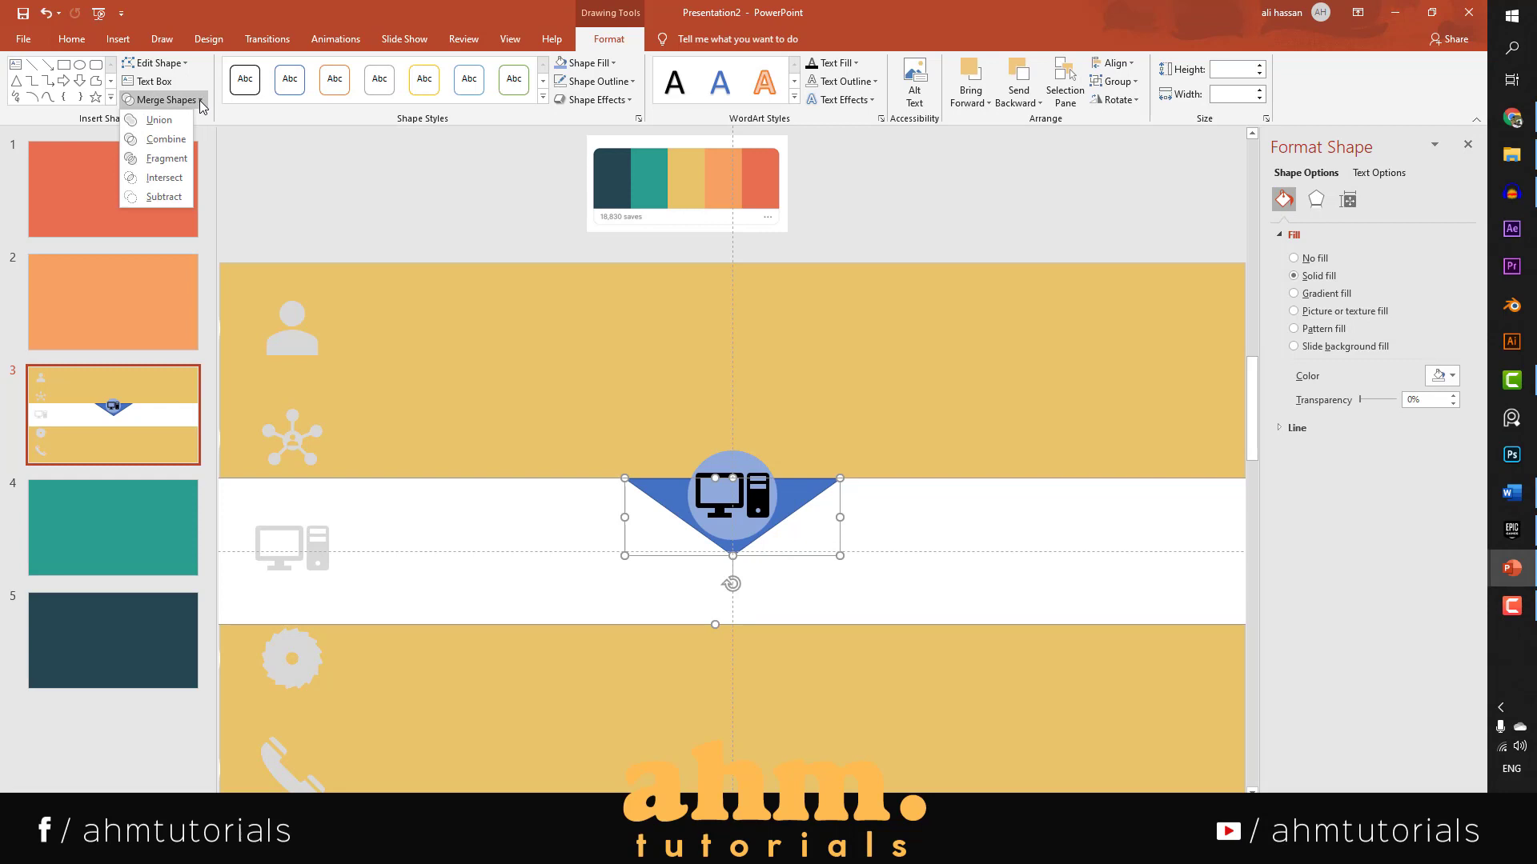
pyautogui.click(179, 204)
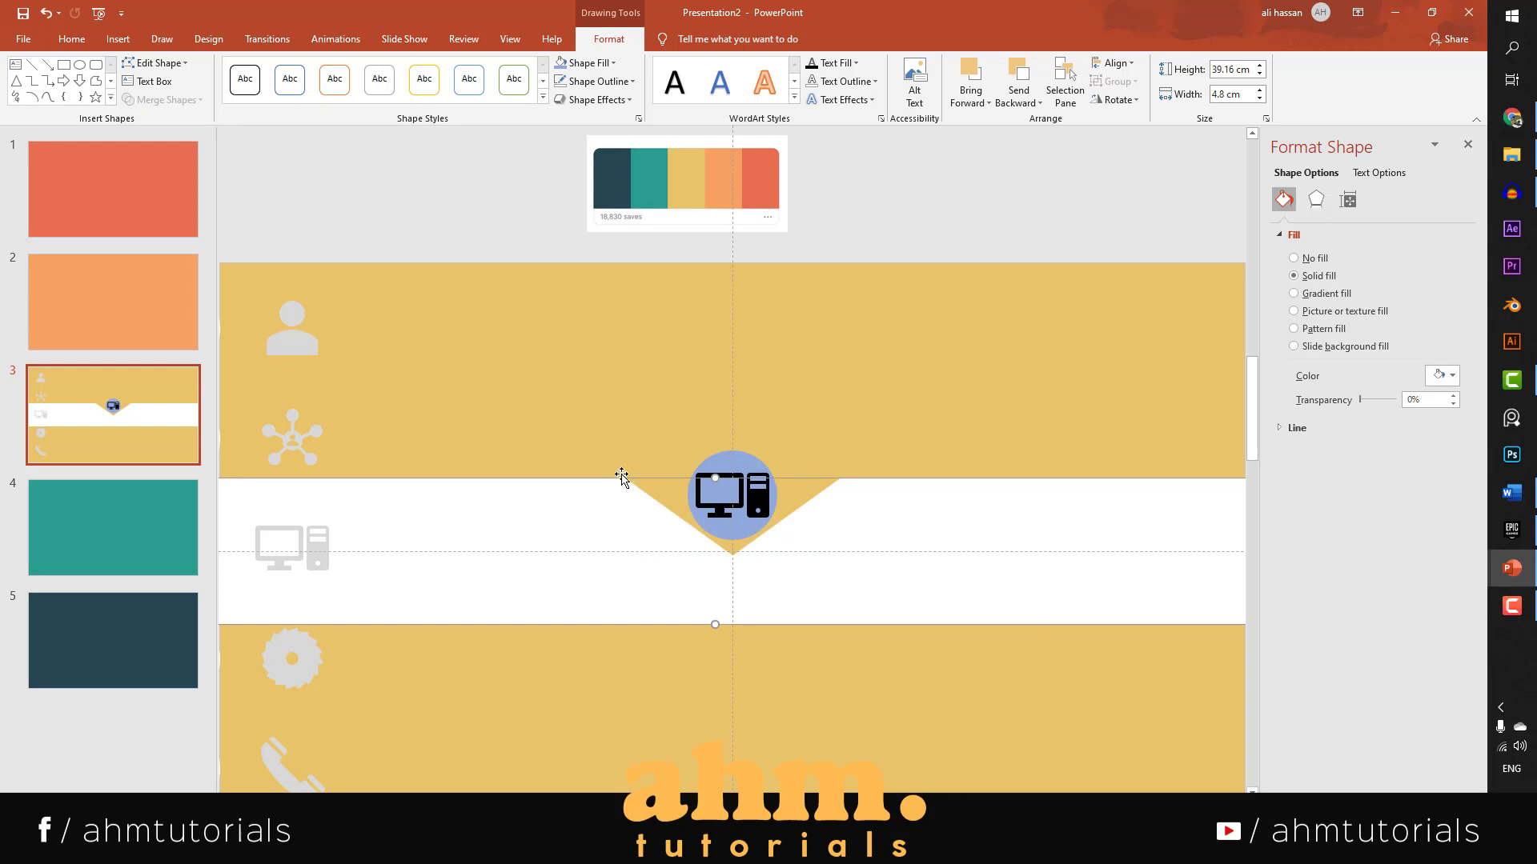
# Examine the curved sidebar notch on slide 3 of Presentation1 for reference and return to Presentation2.
pyautogui.click(1511, 567)
pyautogui.click(1379, 530)
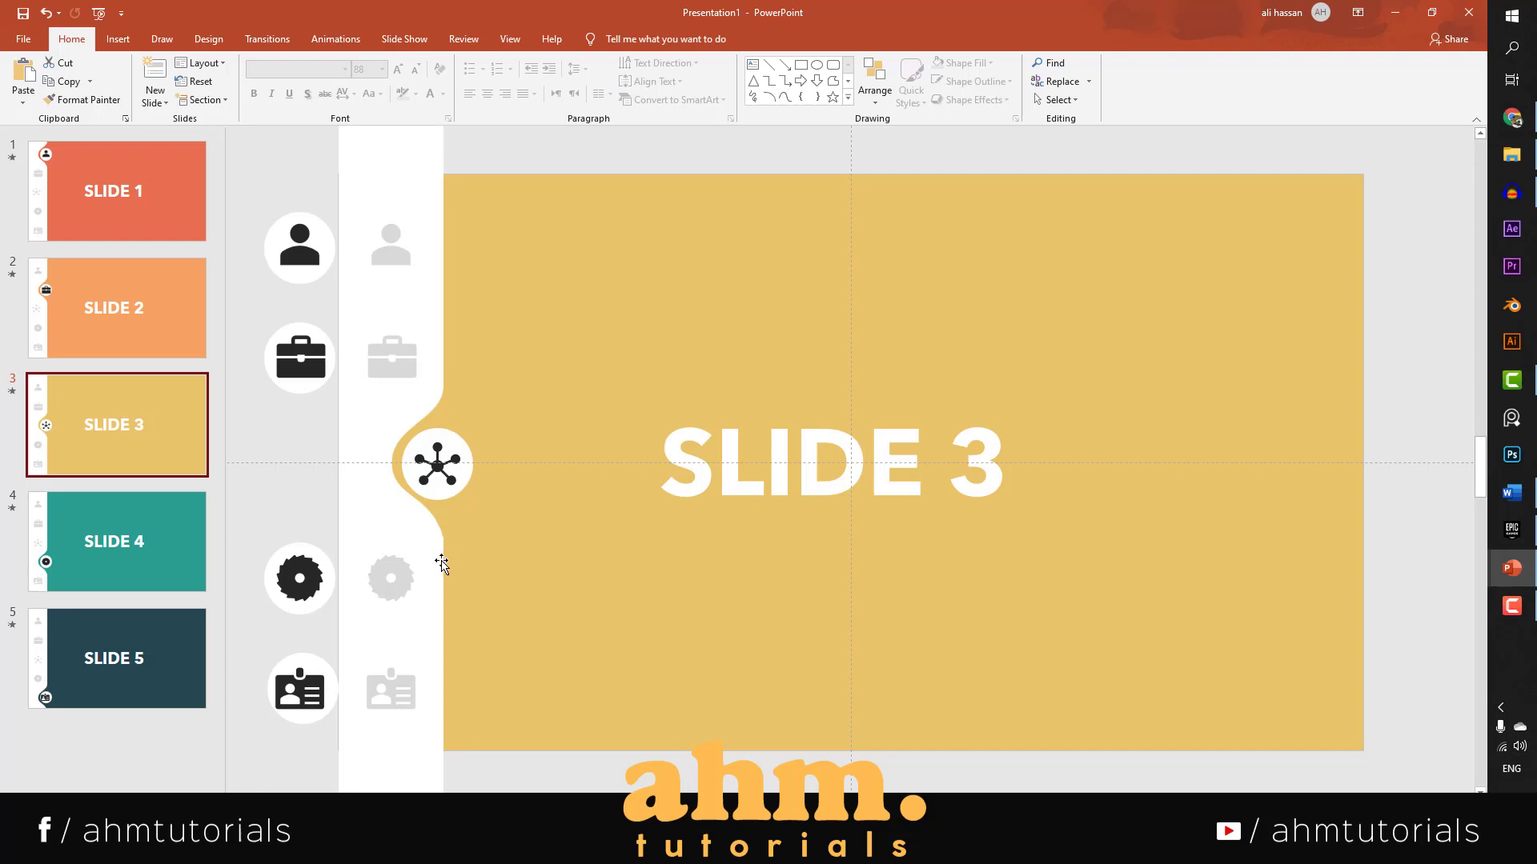
pyautogui.click(1511, 567)
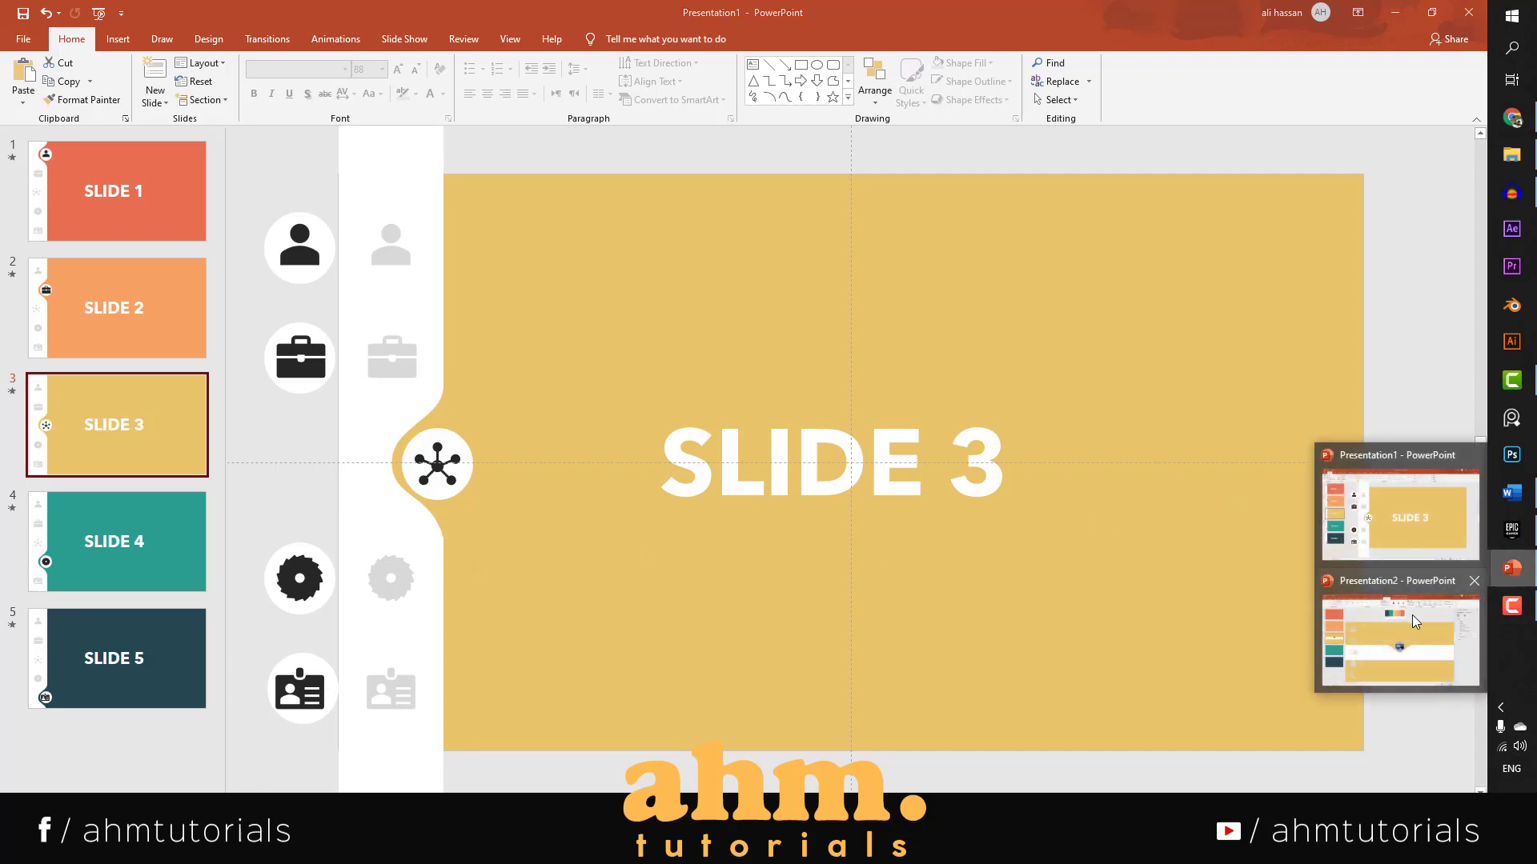
pyautogui.click(1415, 621)
# Edit the white bar's points on slide 3 of Presentation2 to round the V-notch's lowest point into a smooth curve.
pyautogui.click(850, 517)
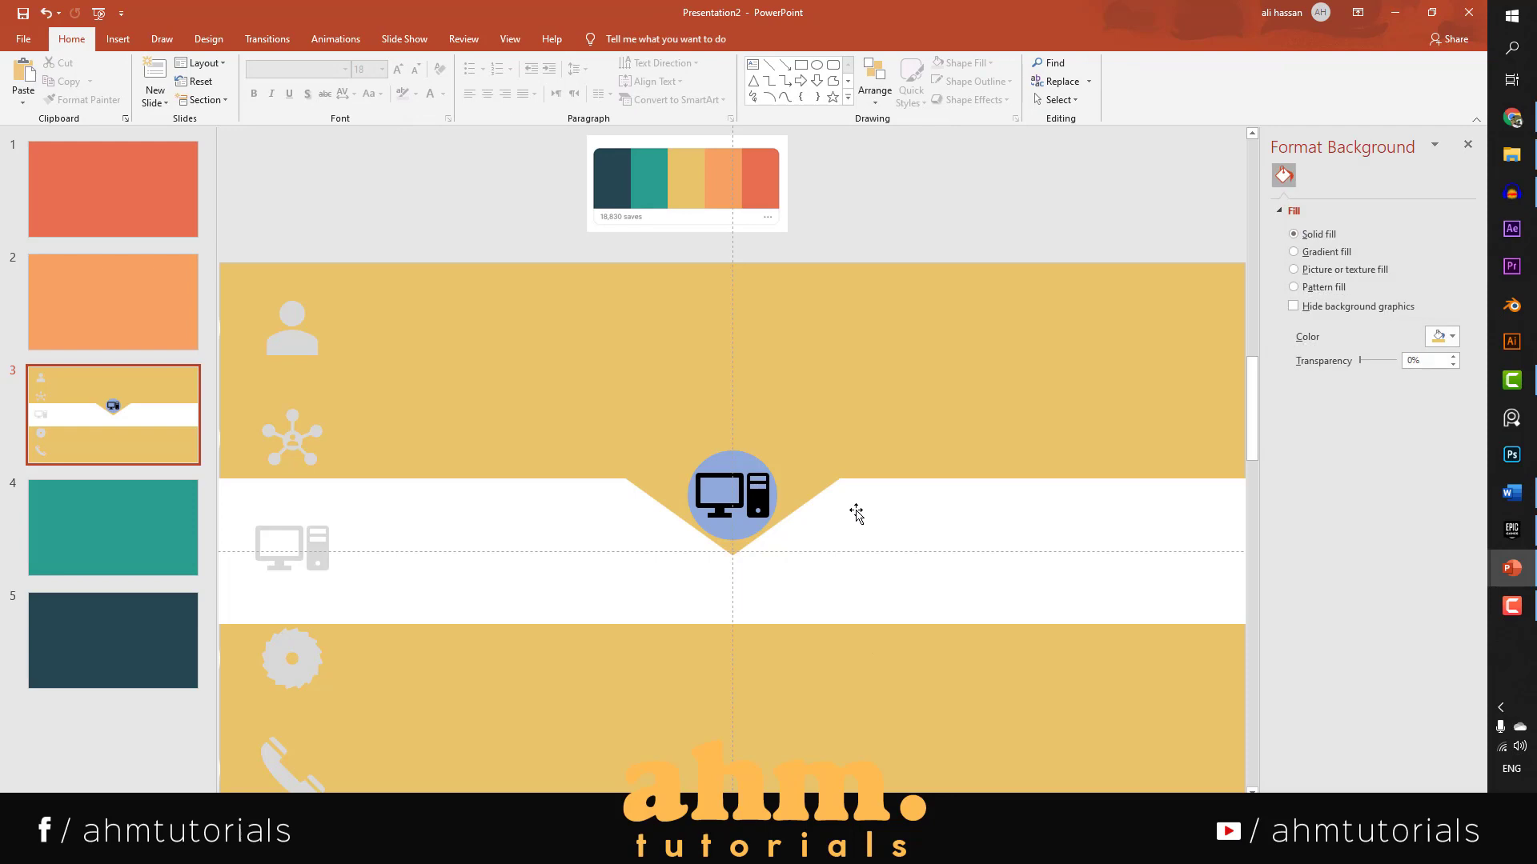
pyautogui.click(856, 514)
pyautogui.rightClick(847, 514)
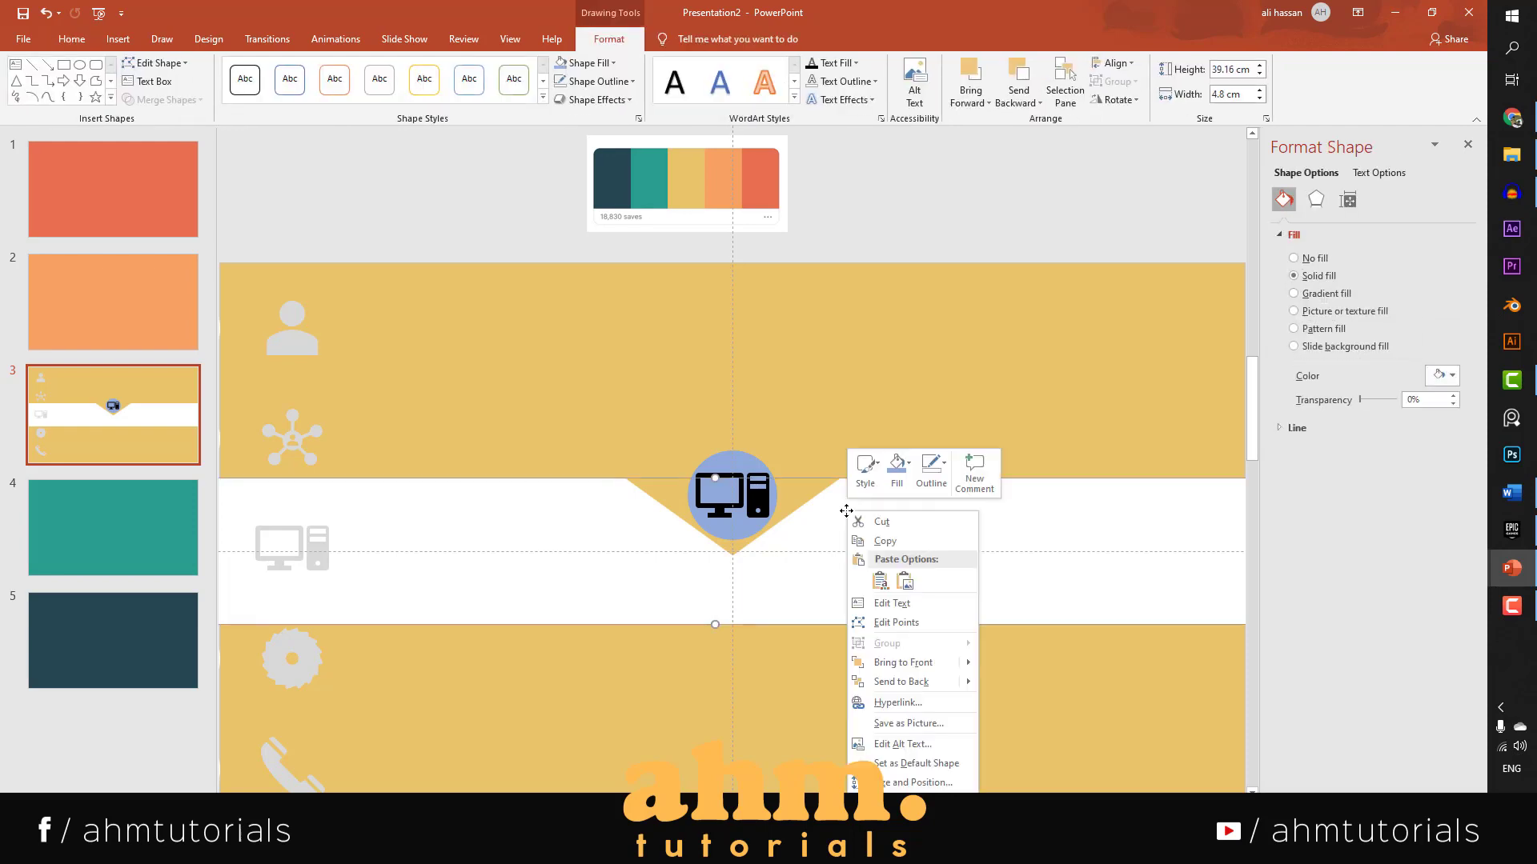
pyautogui.click(886, 623)
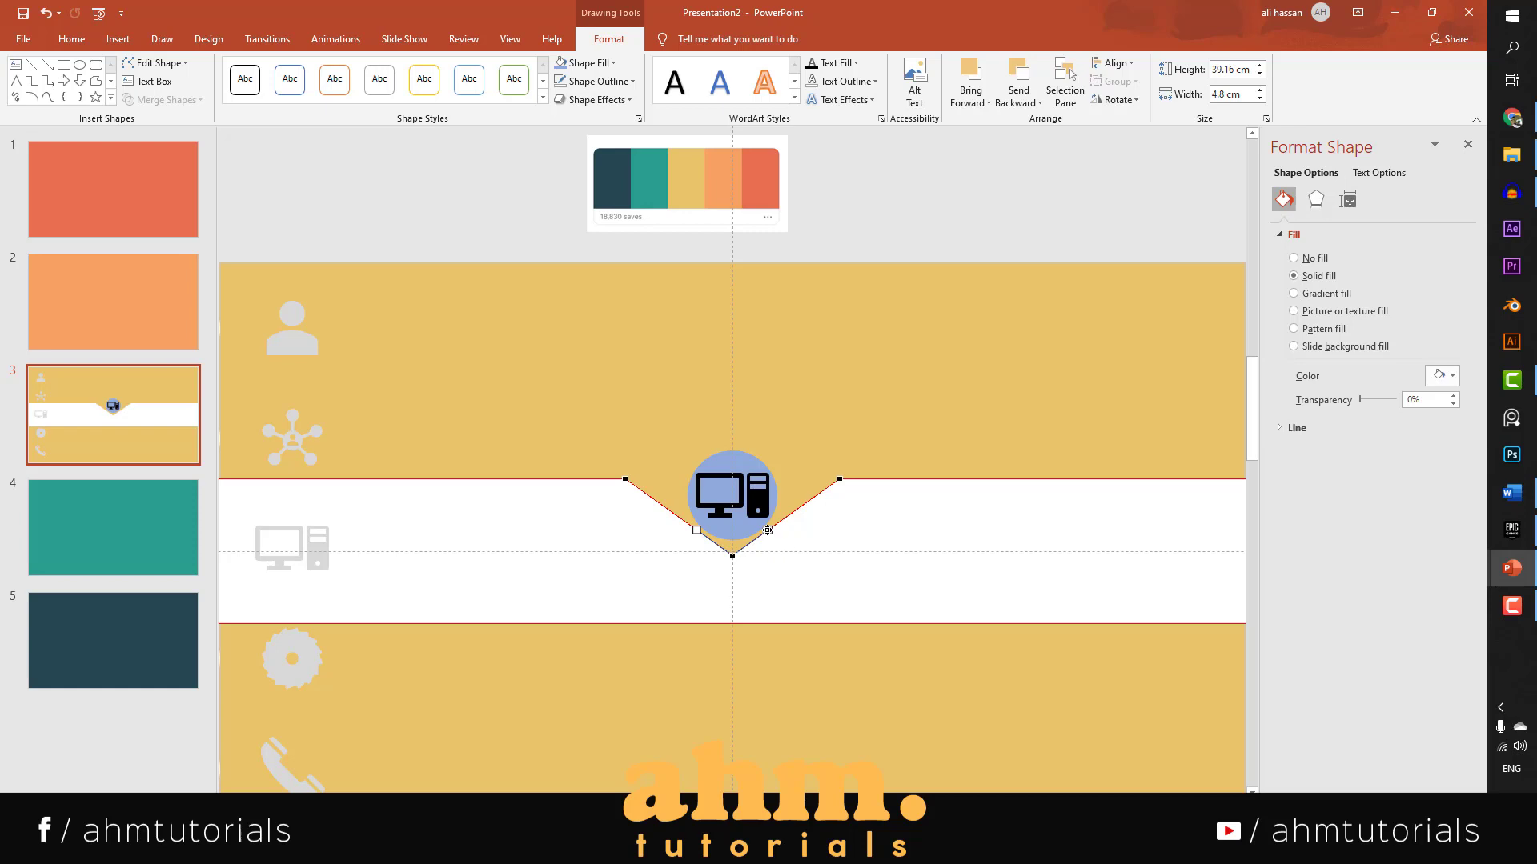
pyautogui.moveTo(770, 530); pyautogui.dragTo(765, 556)
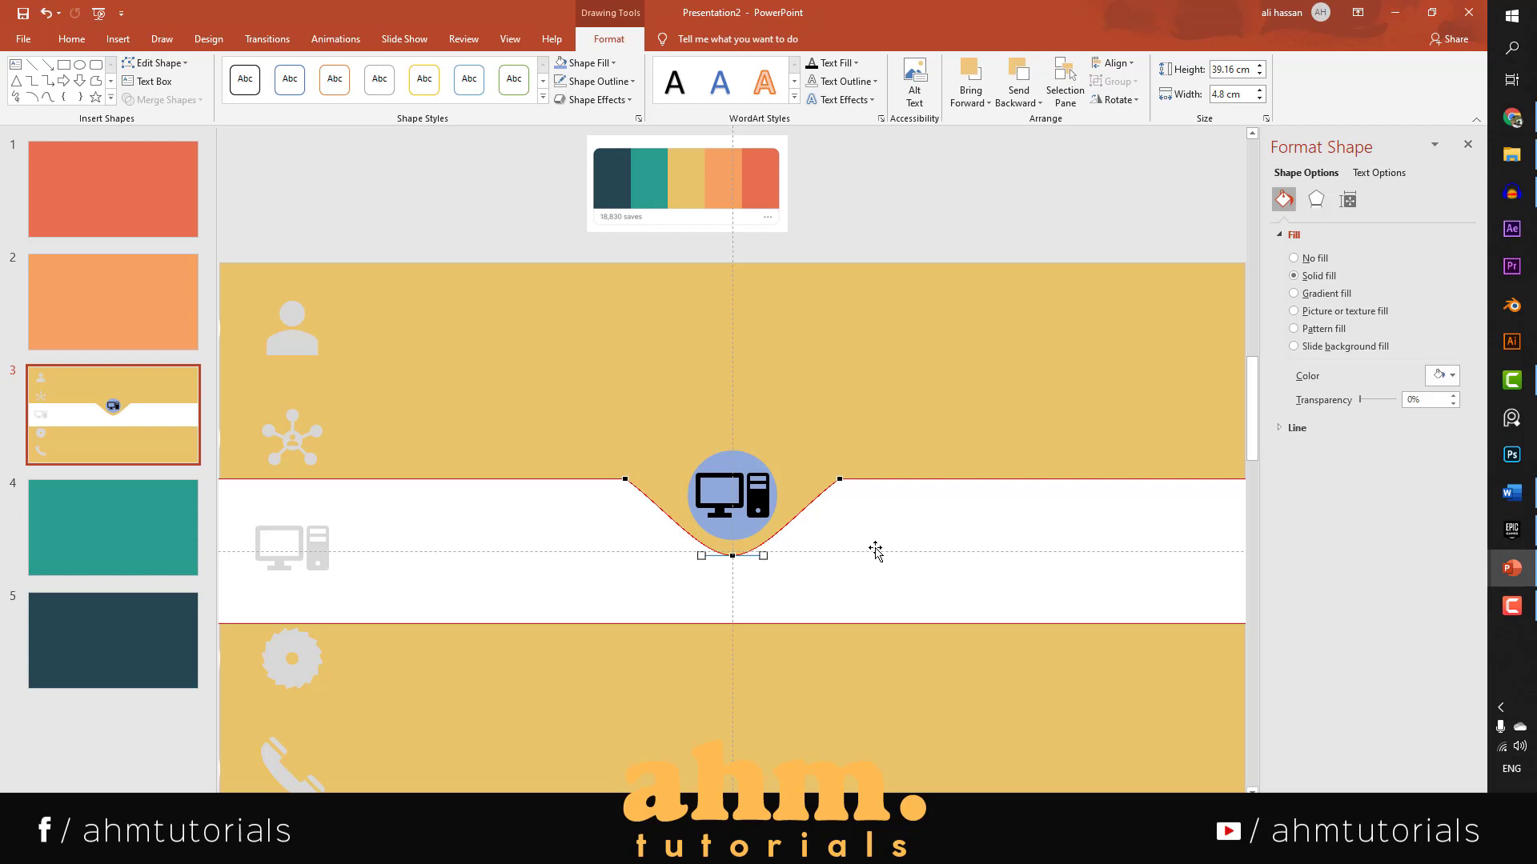
# Curve both upper corners of the notch by pulling their curve handles upward so the slopes become S-shaped.
pyautogui.click(627, 479)
pyautogui.moveTo(663, 505); pyautogui.dragTo(653, 468)
pyautogui.click(840, 478)
pyautogui.moveTo(802, 505); pyautogui.dragTo(822, 460)
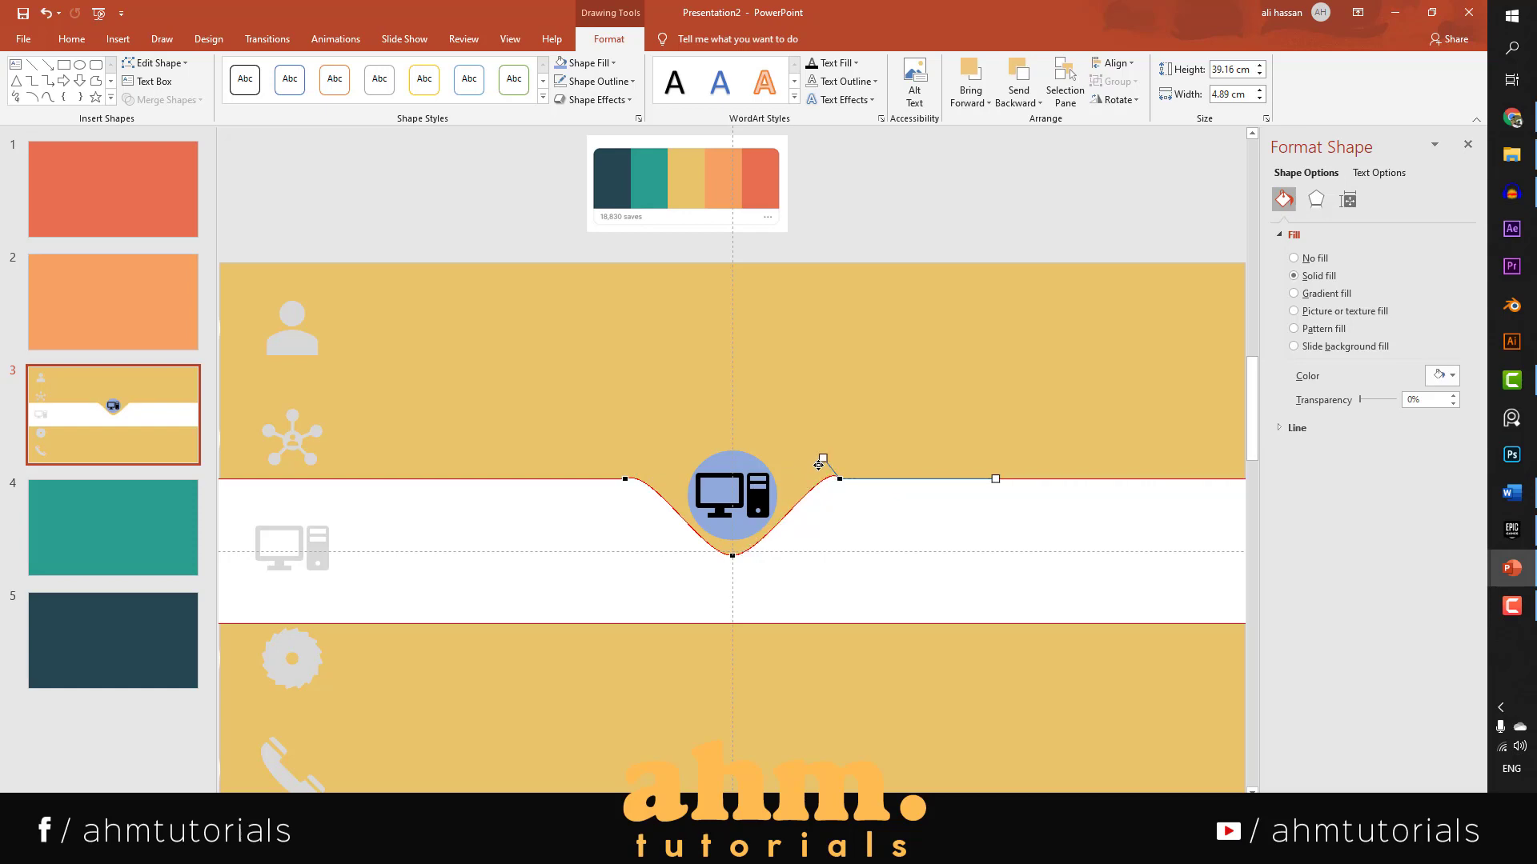
pyautogui.click(762, 654)
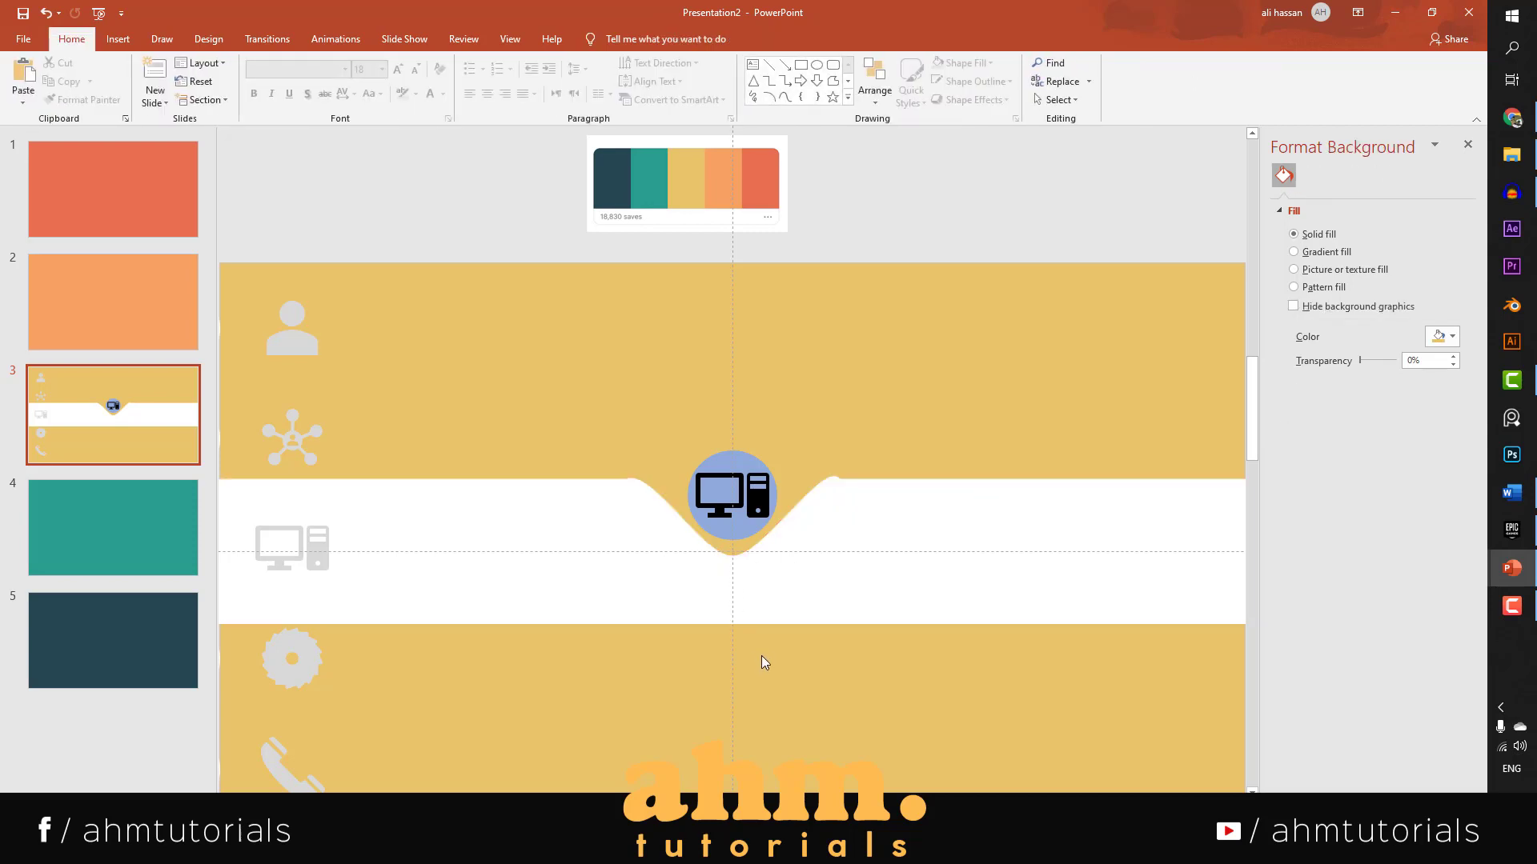
# Edit the bar's points again and level the right notch corner's curve handle with the bar's upper edge.
pyautogui.click(842, 486)
pyautogui.rightClick(823, 514)
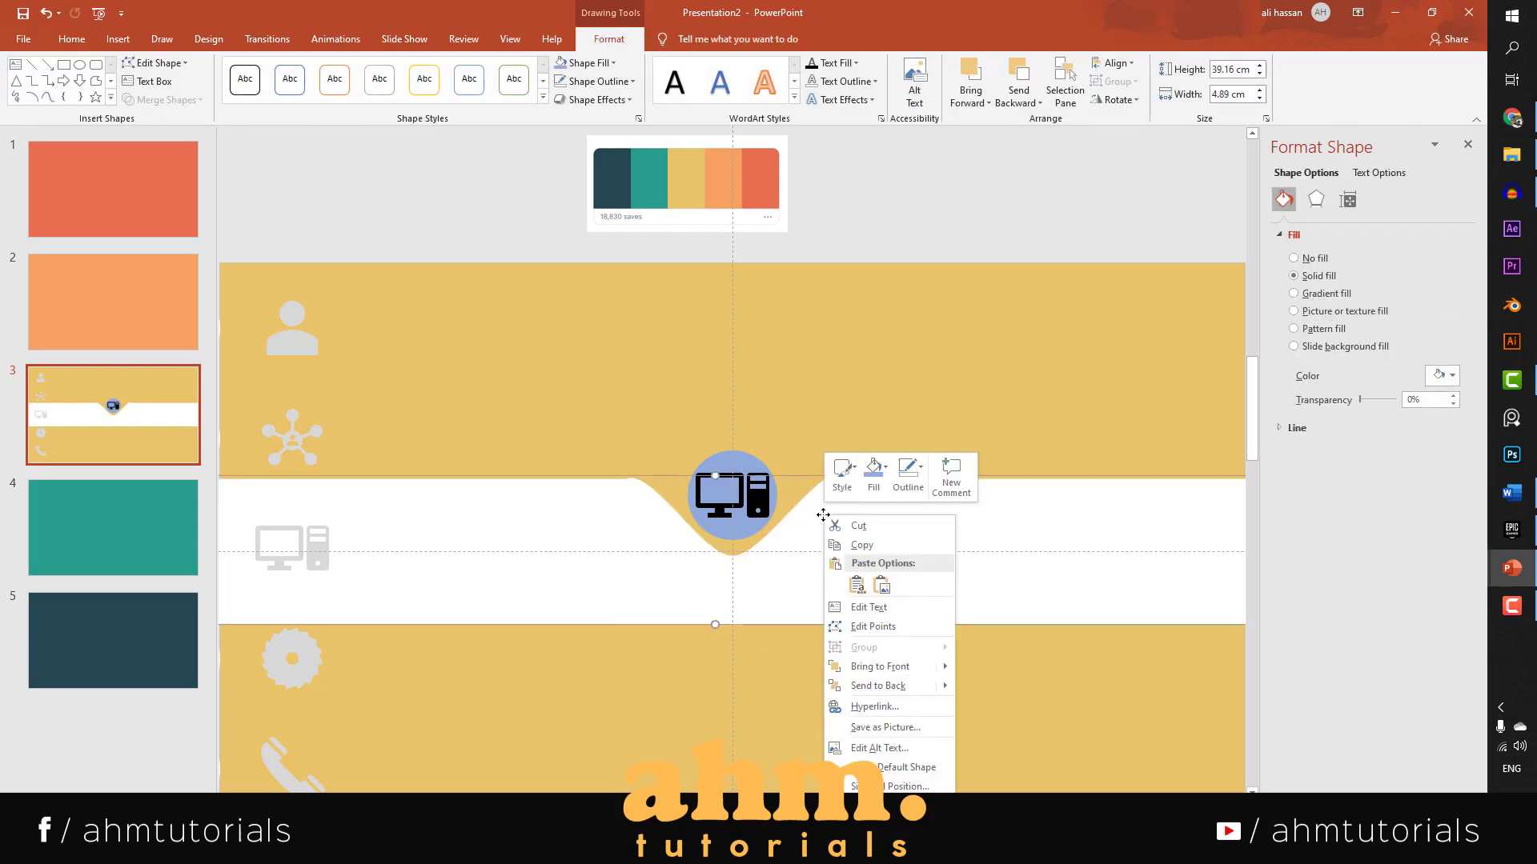
pyautogui.click(861, 627)
pyautogui.click(835, 477)
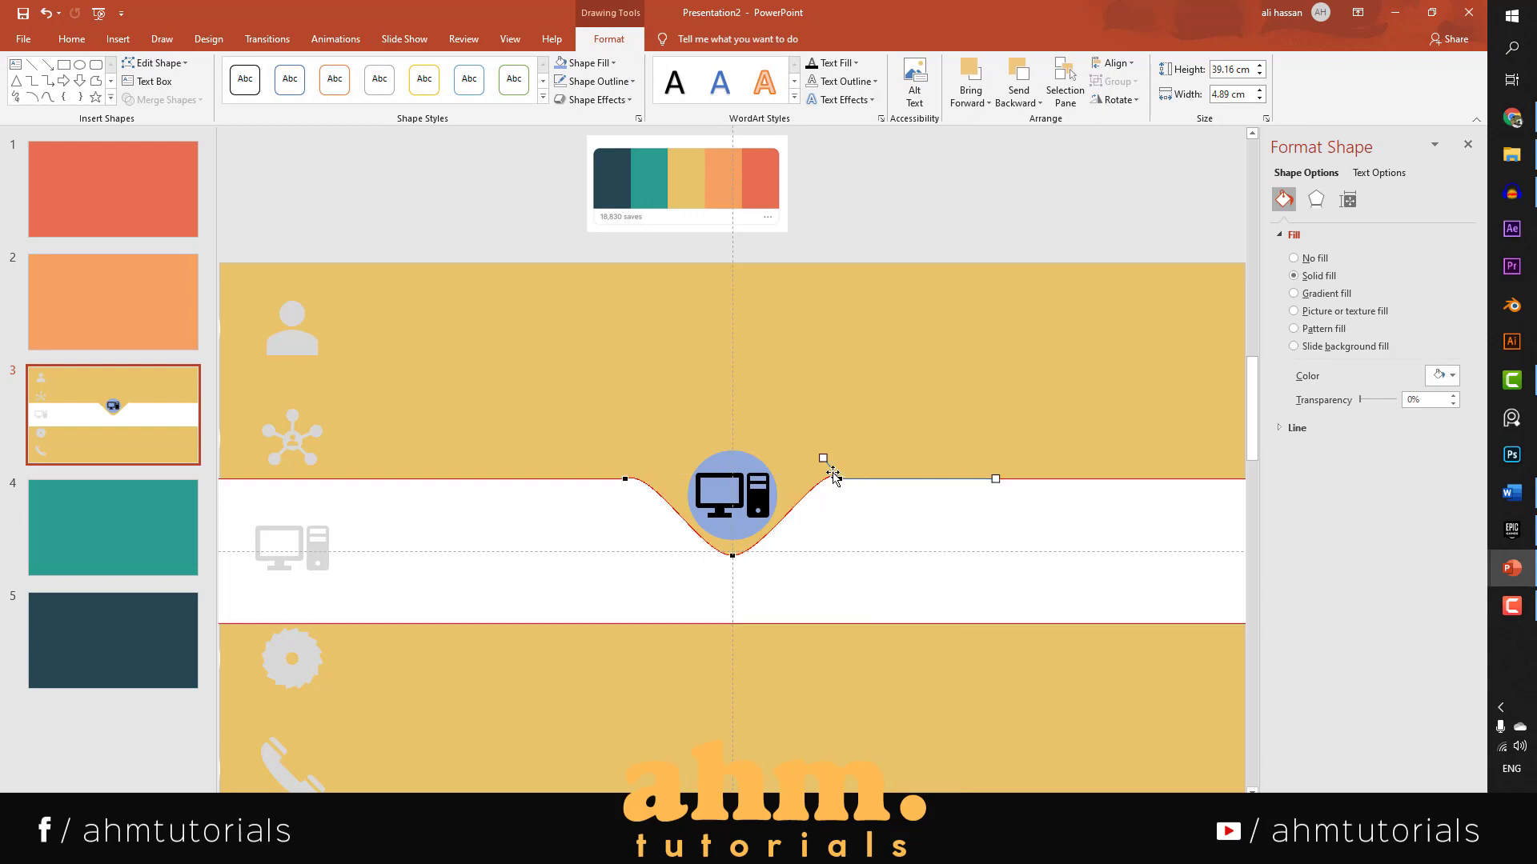
pyautogui.moveTo(818, 457); pyautogui.dragTo(800, 476)
pyautogui.click(872, 644)
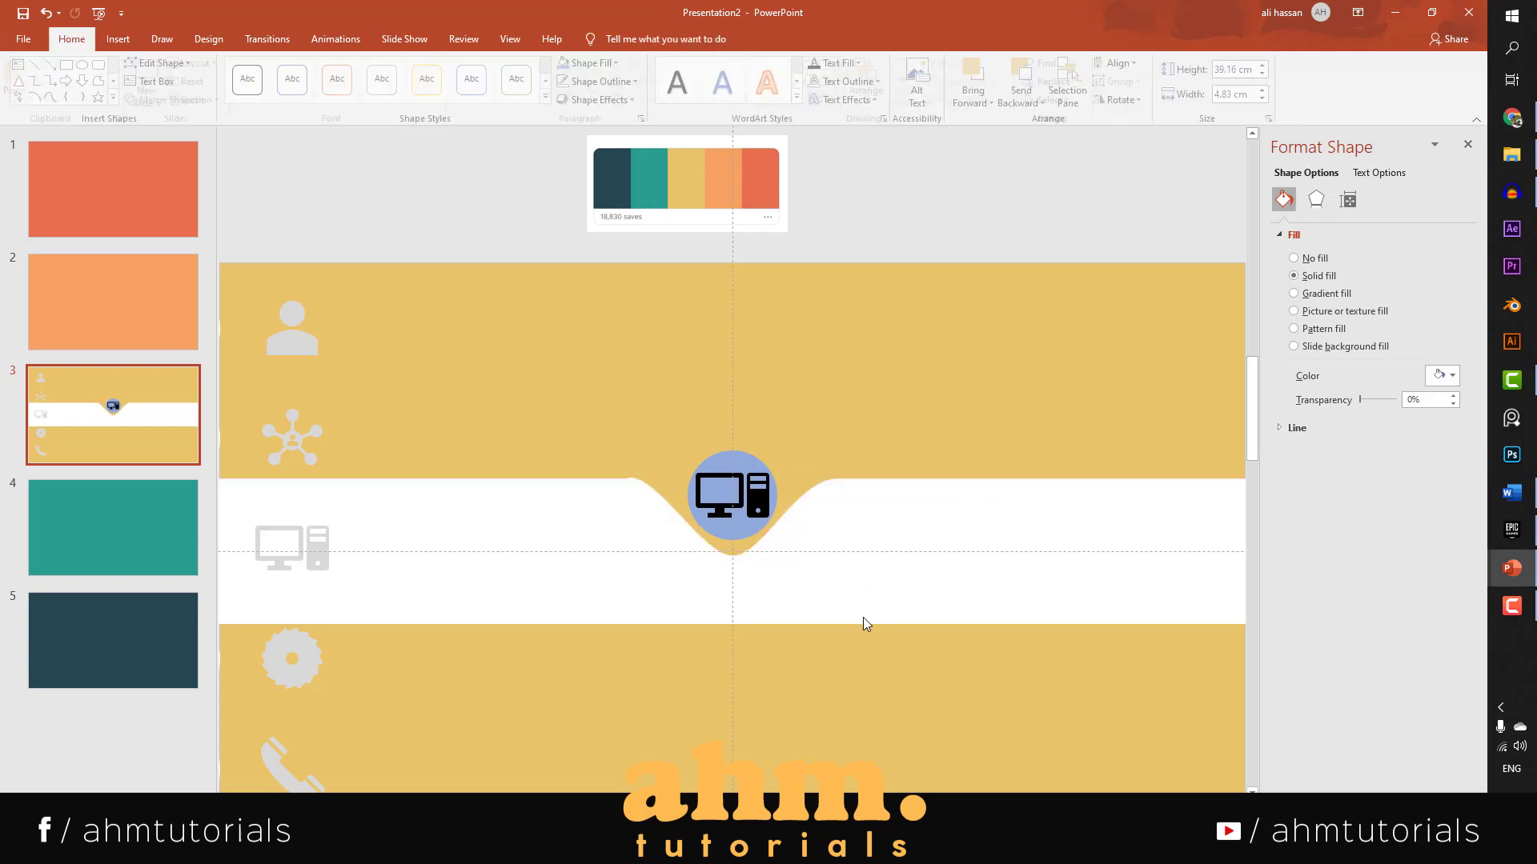
# Level the left notch corner's curve handle with the bar's upper edge so it blends smoothly into the bar.
pyautogui.click(633, 481)
pyautogui.rightClick(632, 492)
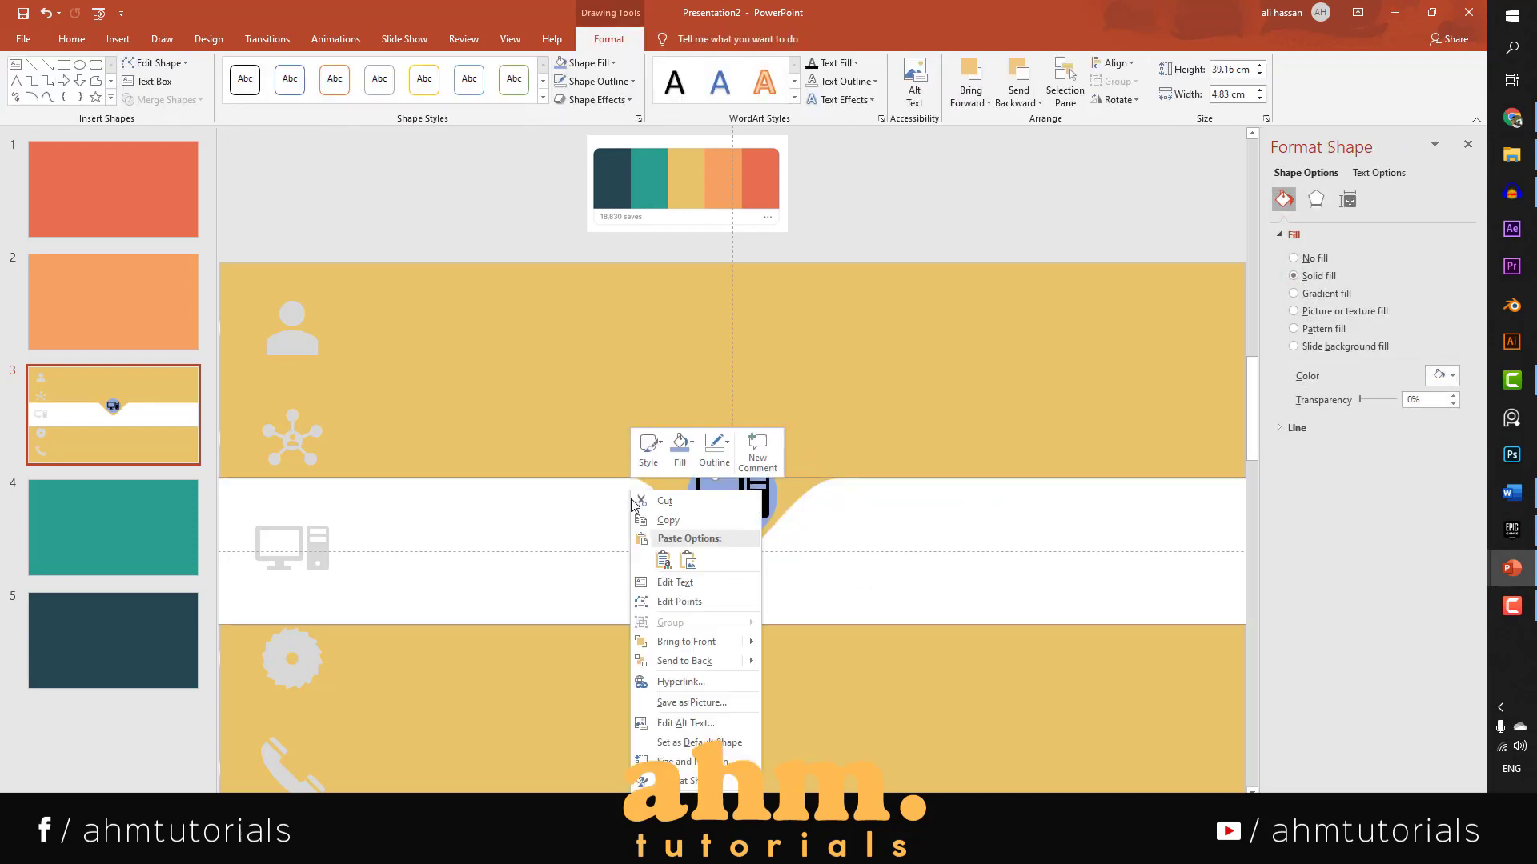
pyautogui.click(668, 601)
pyautogui.click(628, 479)
pyautogui.moveTo(654, 468); pyautogui.dragTo(649, 477)
pyautogui.click(628, 449)
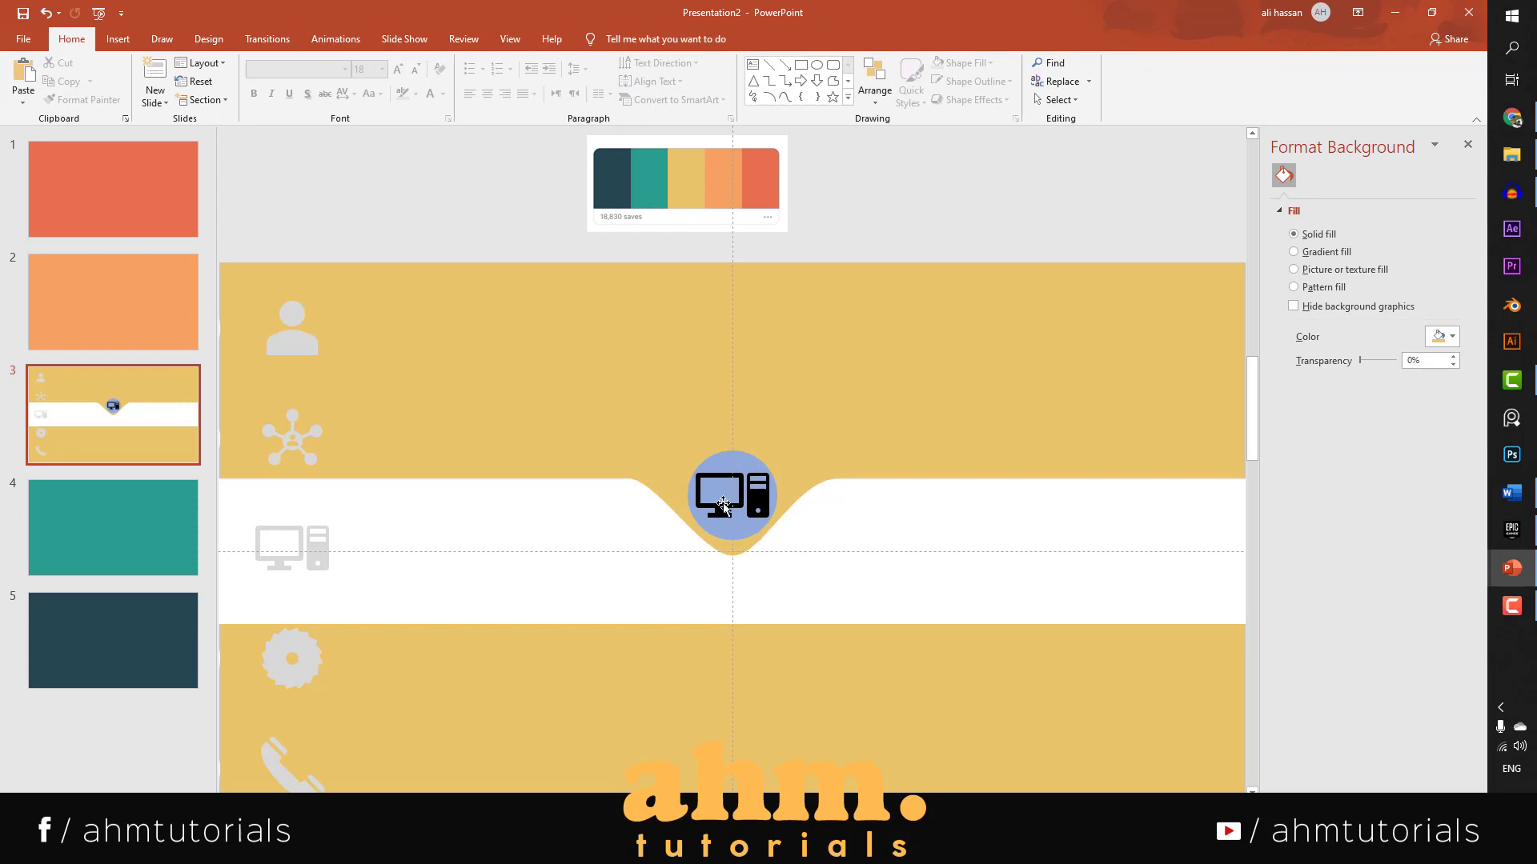
# Rotate the notched white bar 90° to the right so that it stands vertically.
pyautogui.keyDown('ctrl'); pyautogui.scroll(-2, 723, 504); pyautogui.keyUp('ctrl')
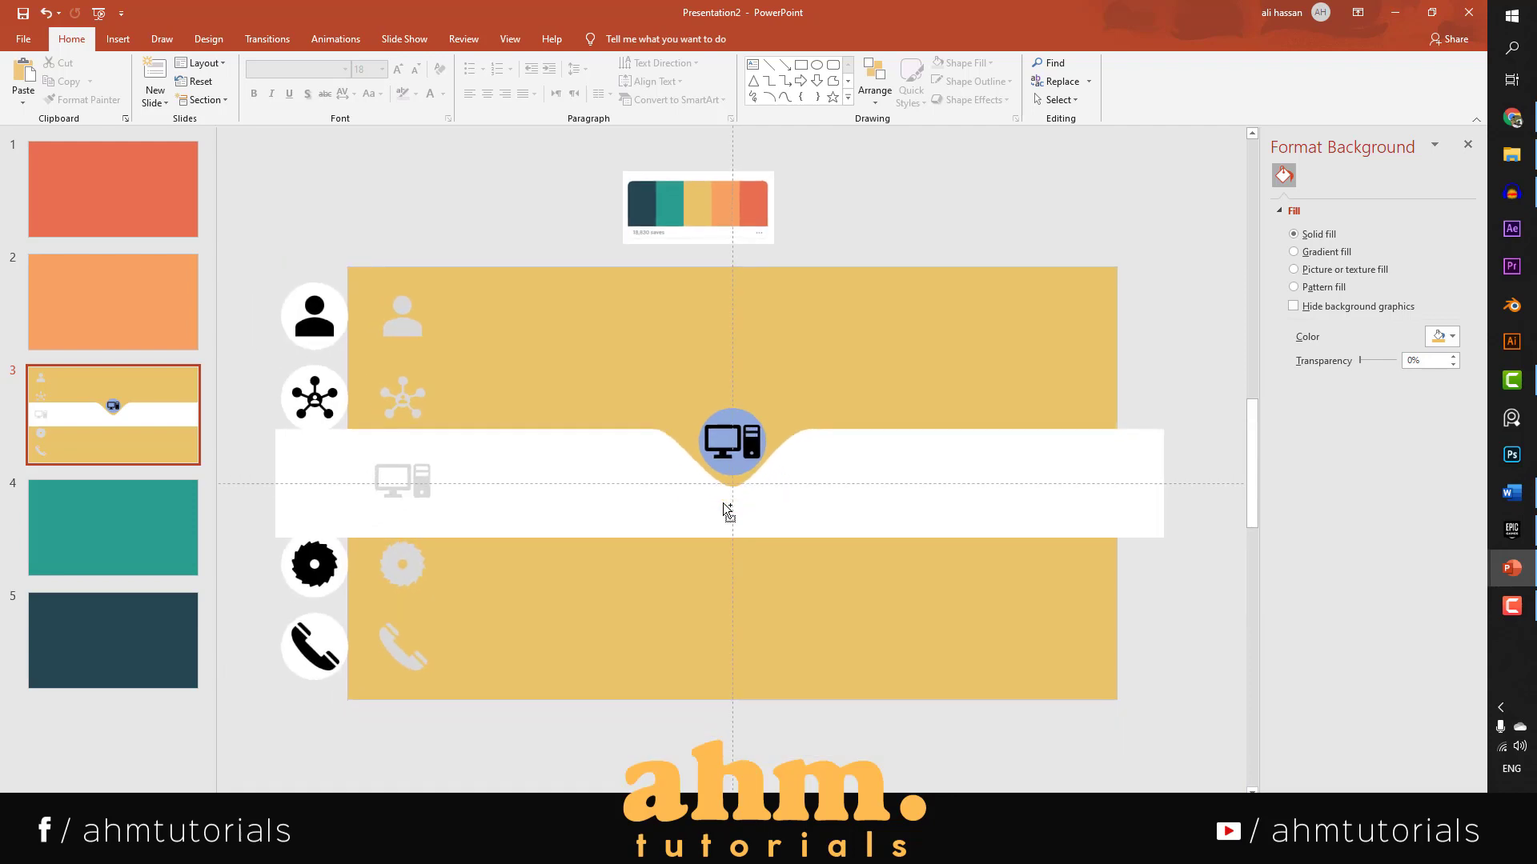
pyautogui.click(829, 506)
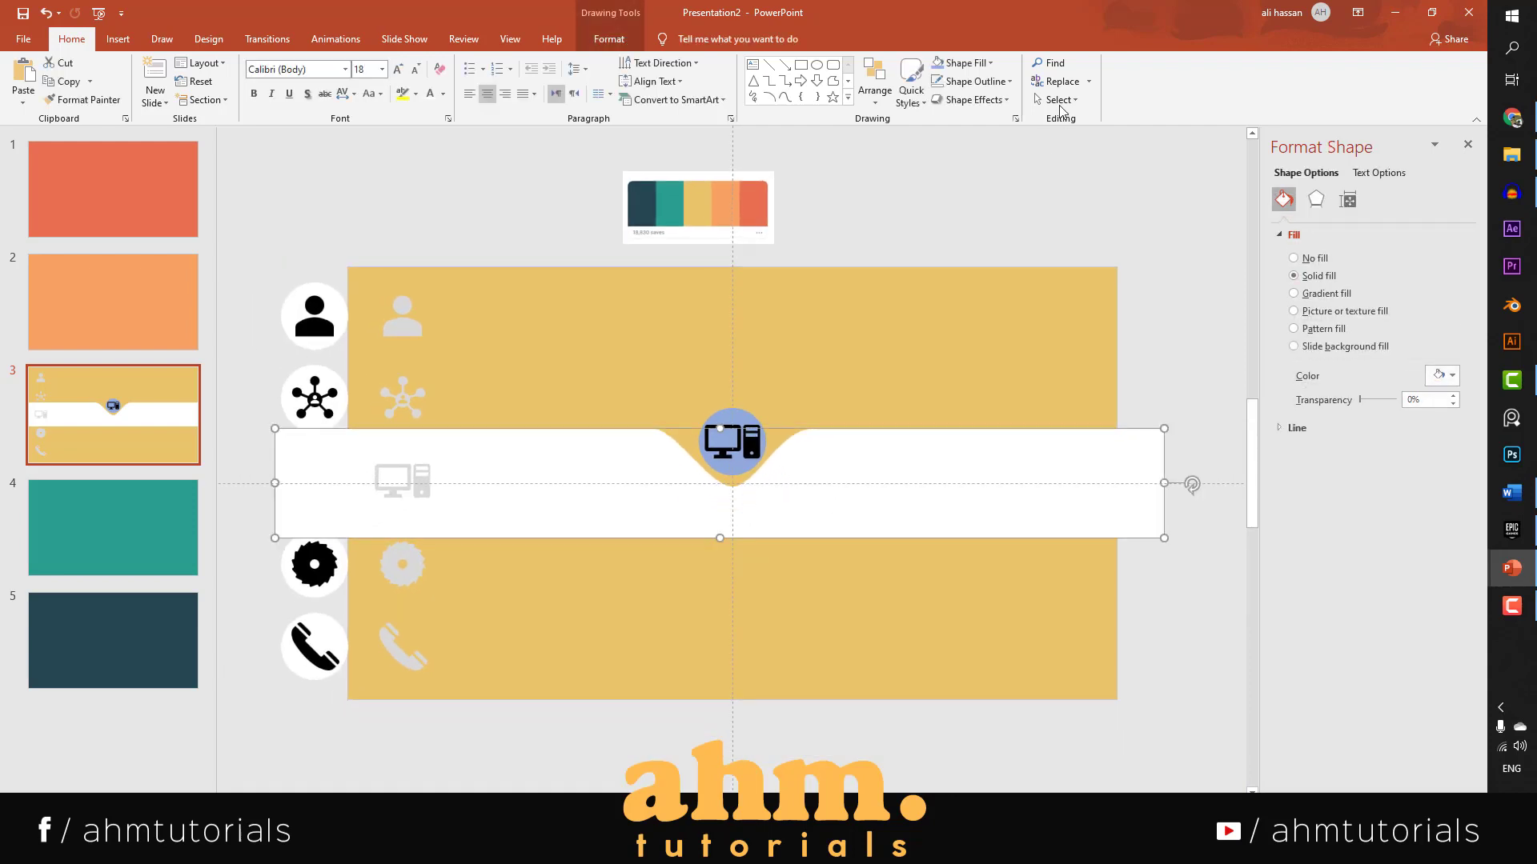
pyautogui.click(609, 40)
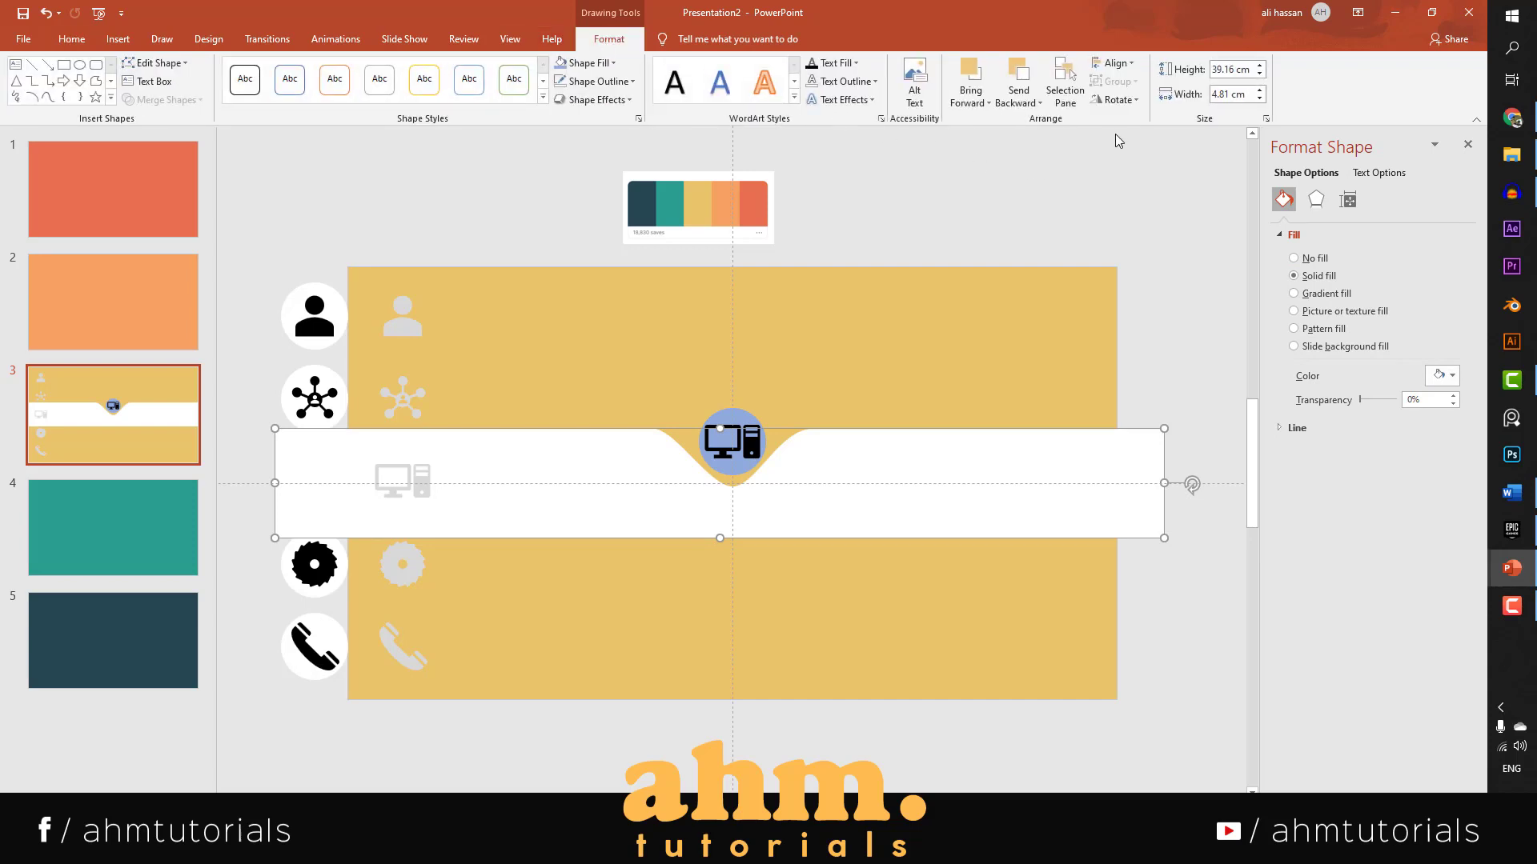
pyautogui.click(1140, 101)
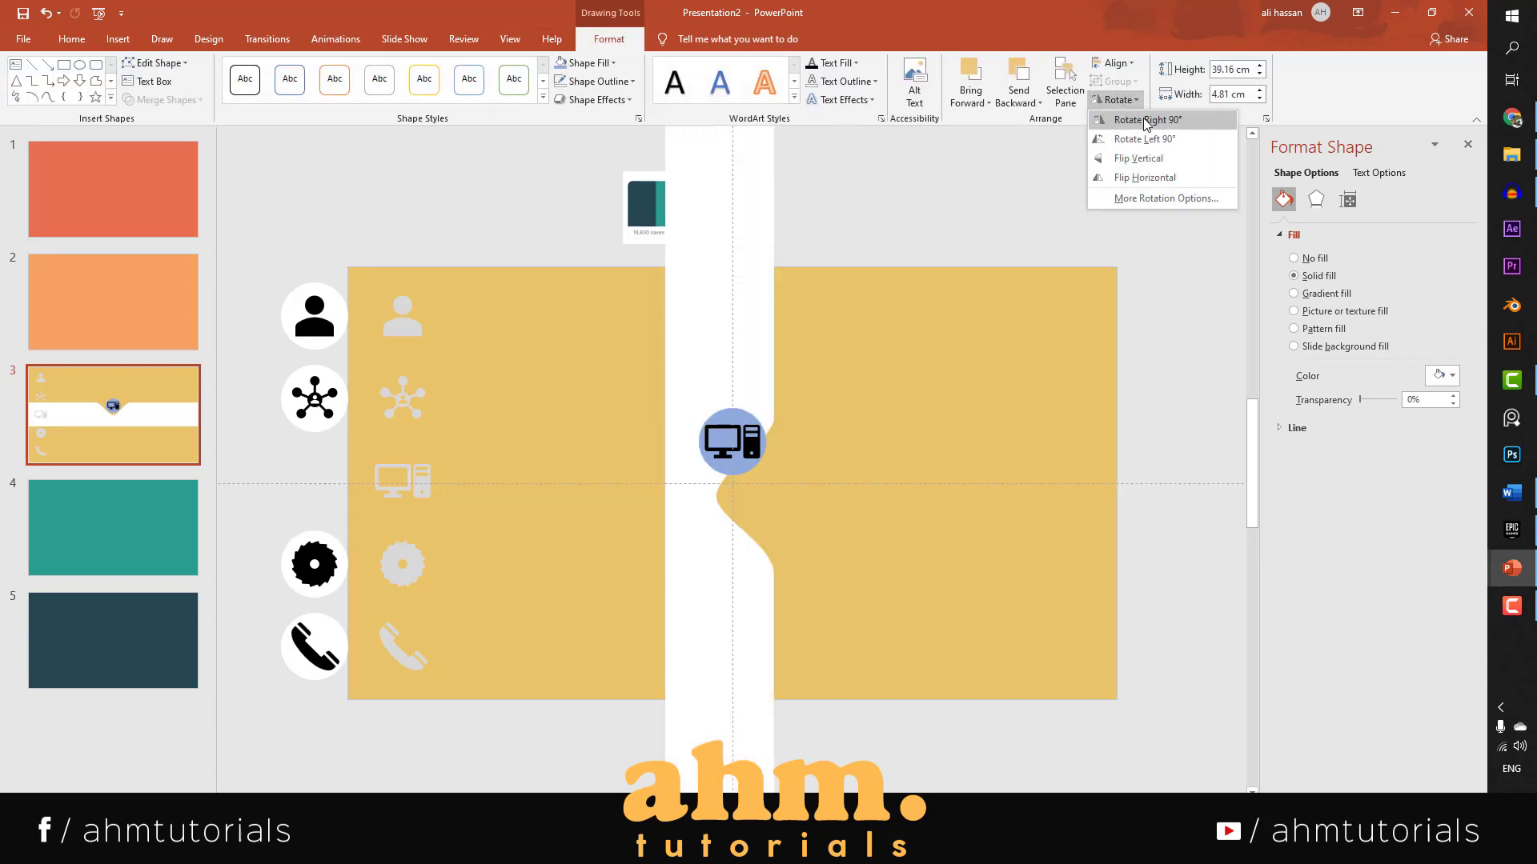
pyautogui.click(1146, 119)
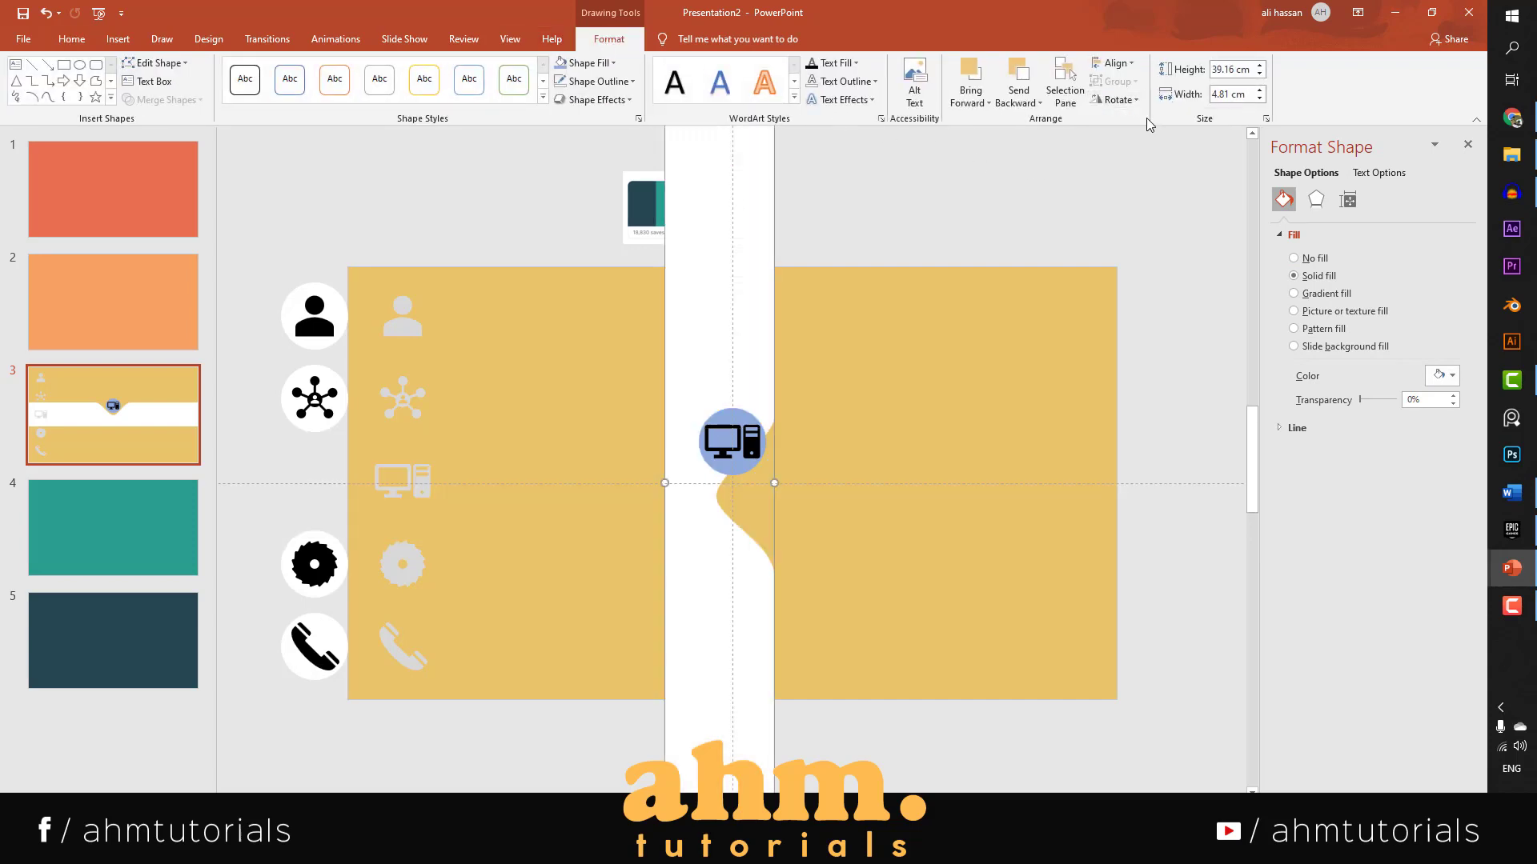
# Align the vertical white bar to the slide's left edge and its vertical middle.
pyautogui.click(1115, 63)
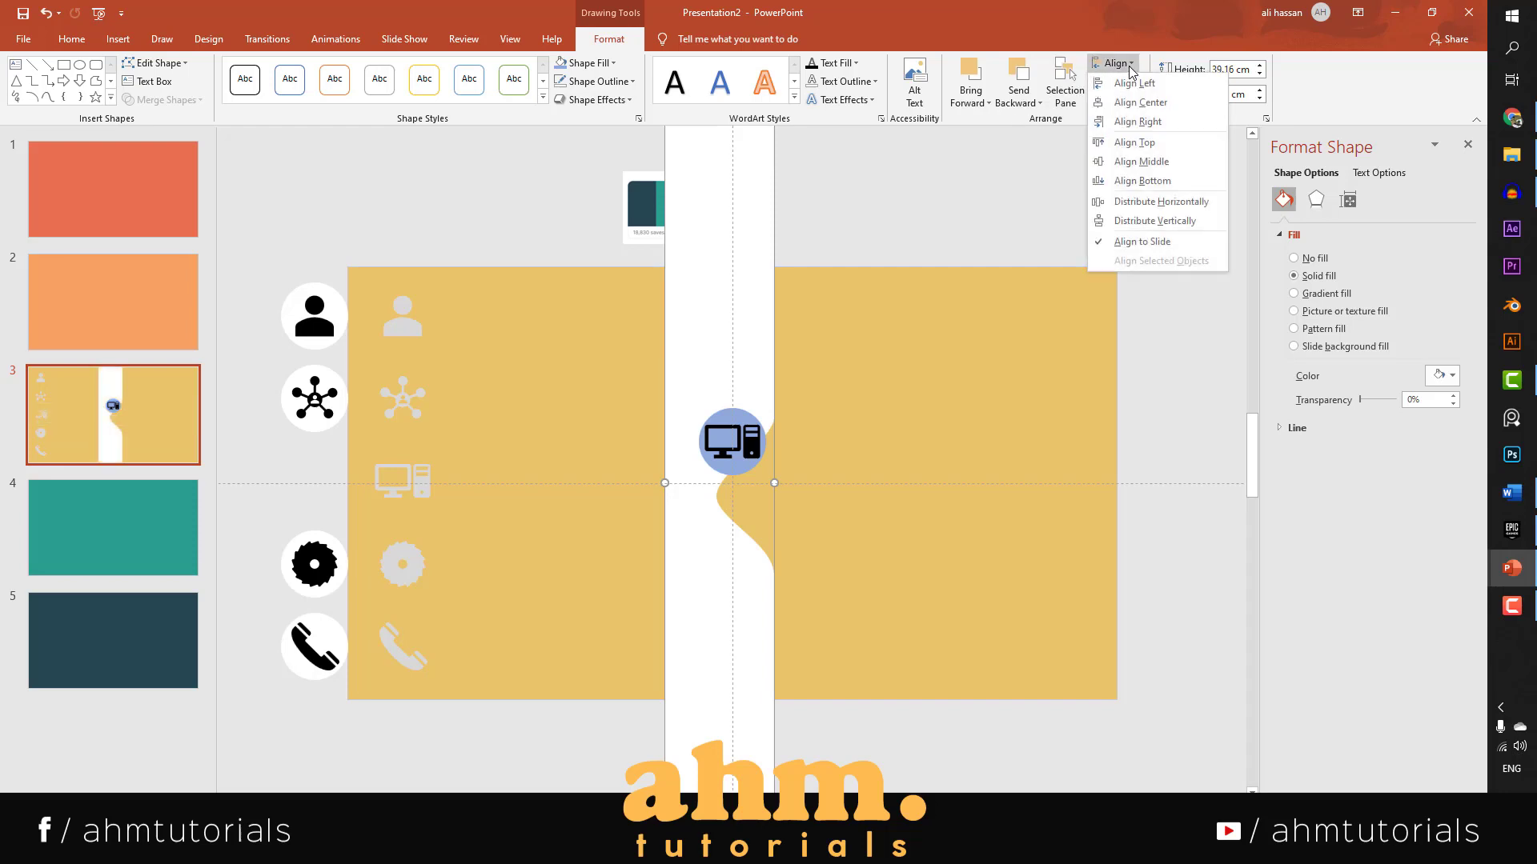
pyautogui.click(1136, 83)
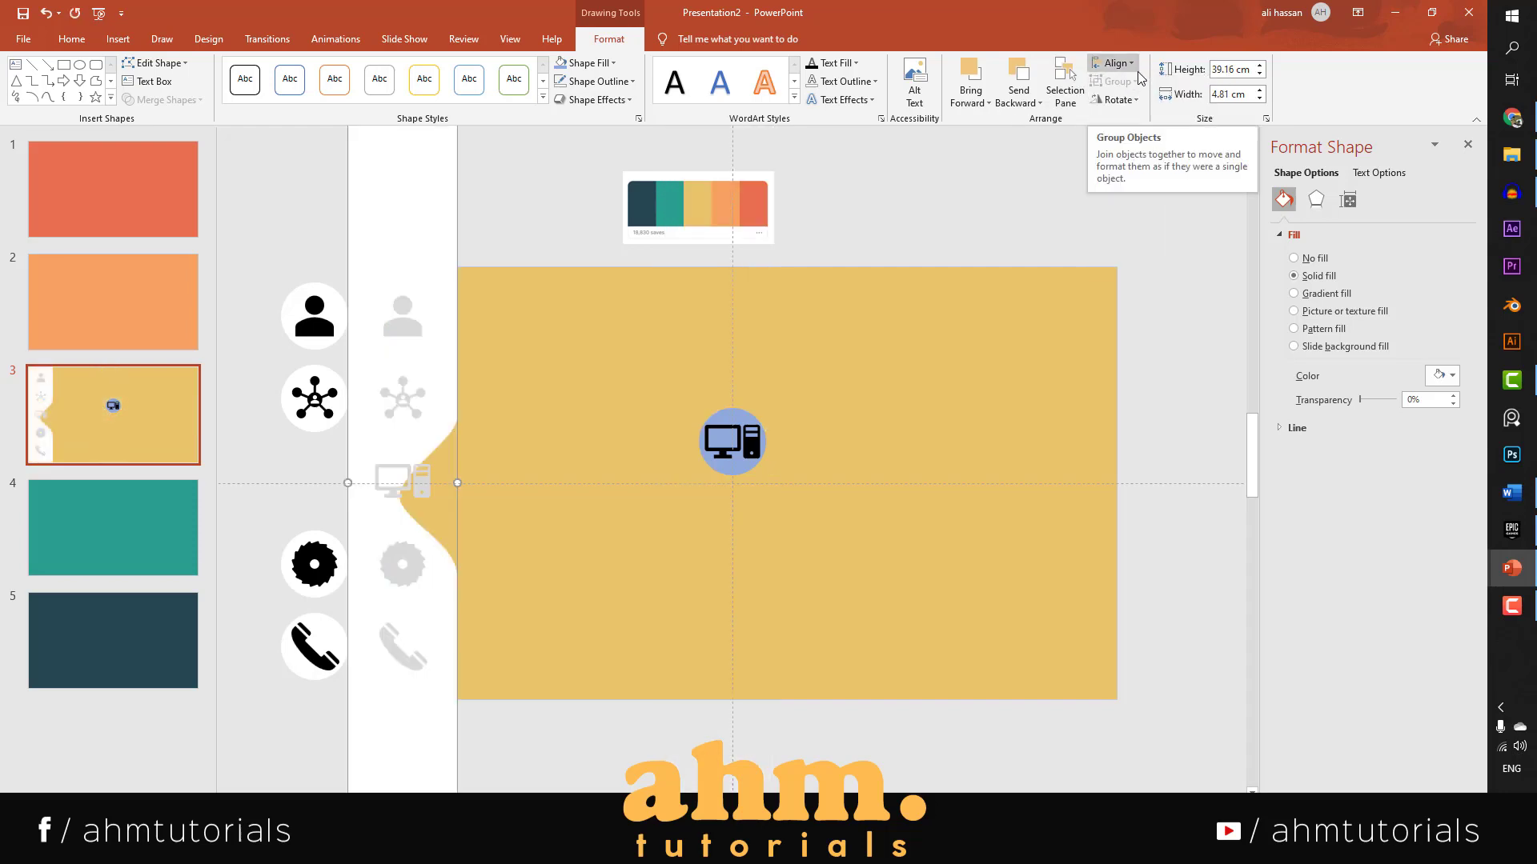
pyautogui.click(1137, 71)
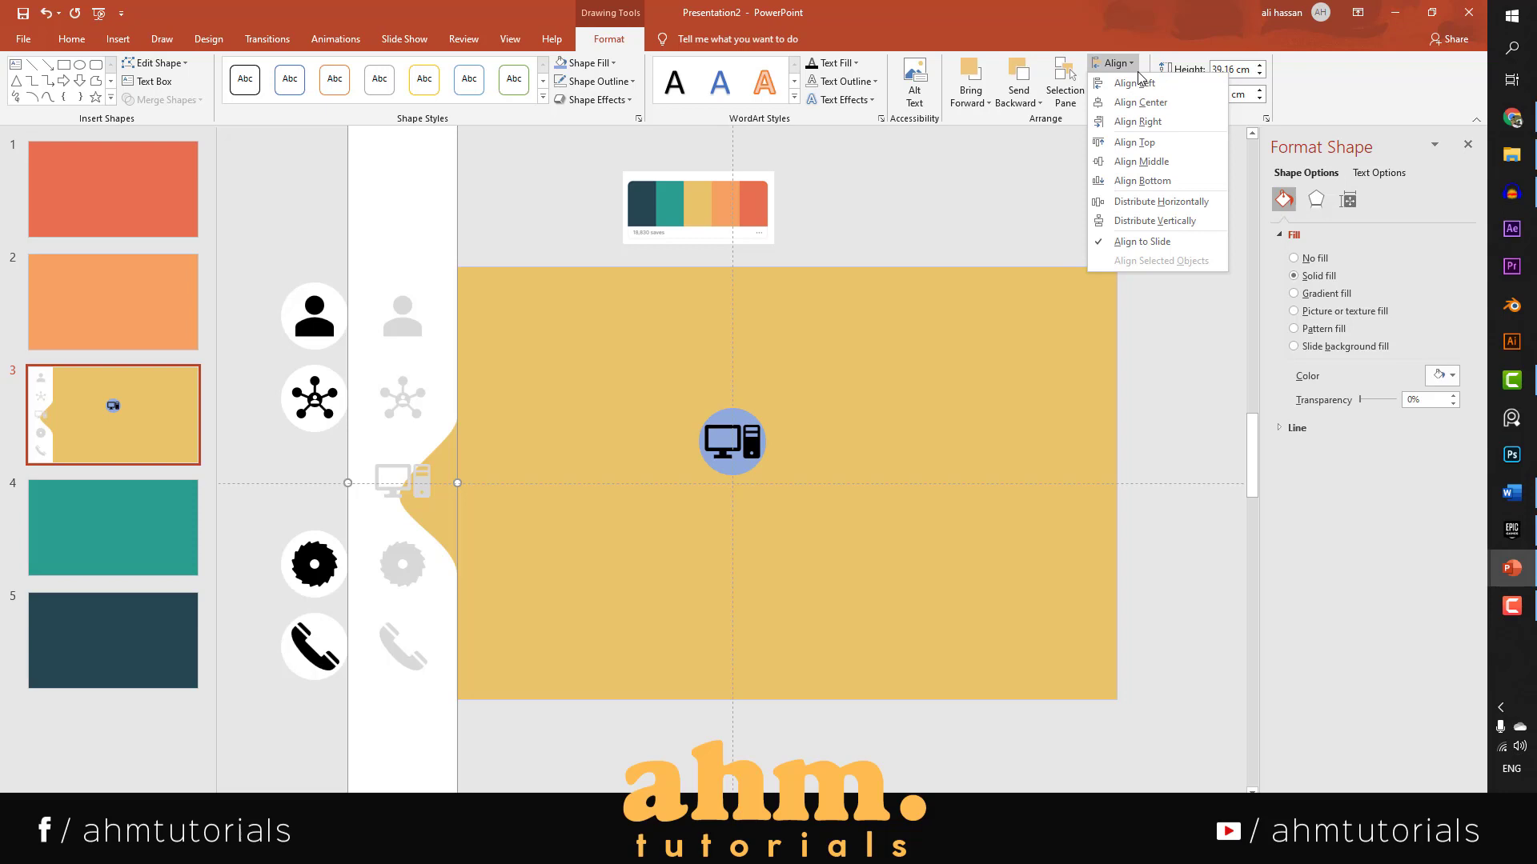
pyautogui.click(1145, 163)
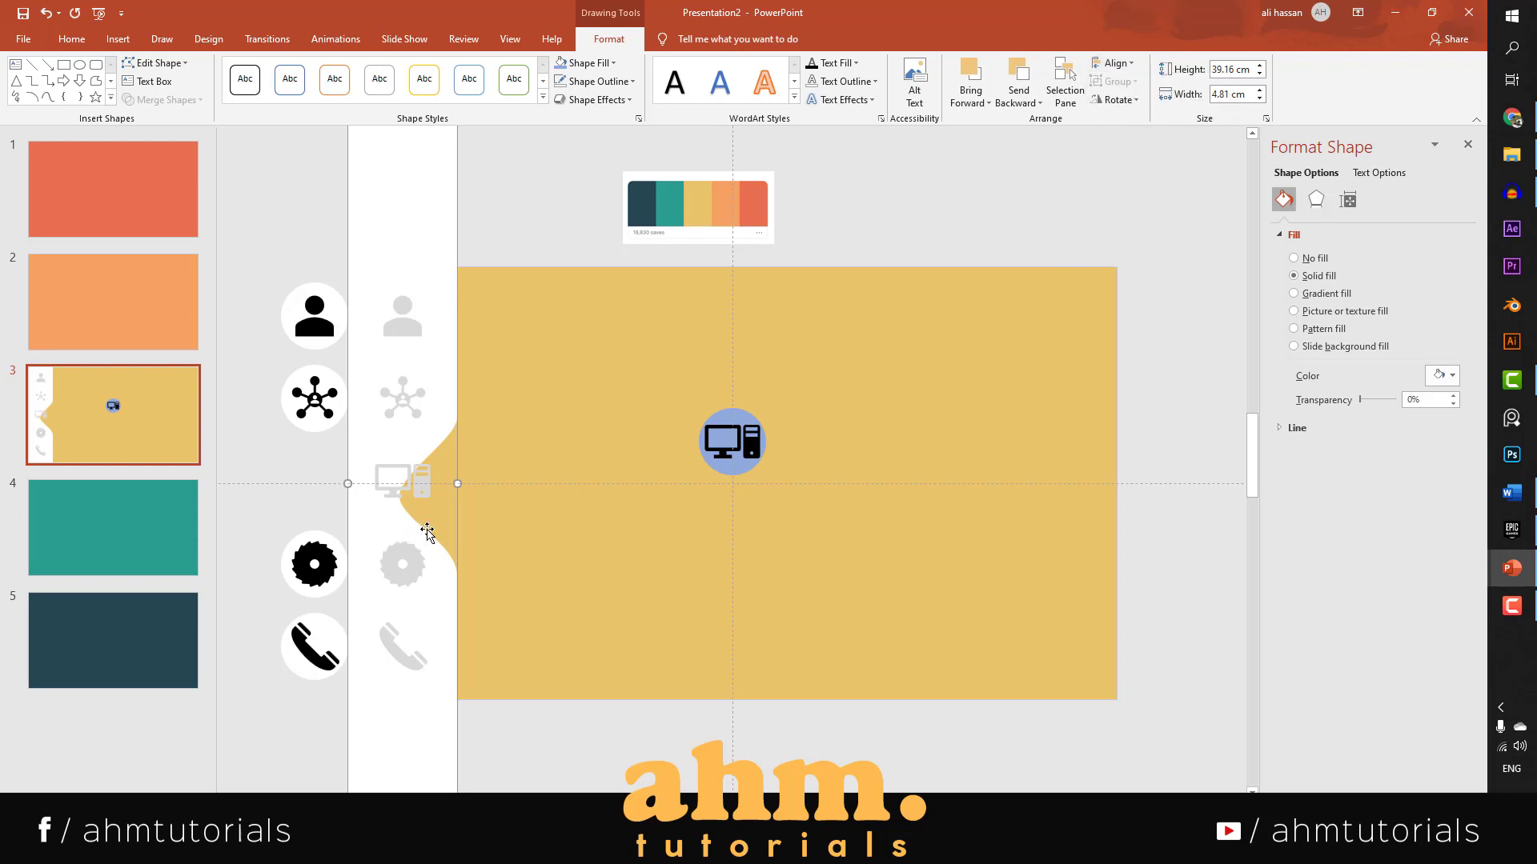
# Move the grouped computer icon and blue circle into the notch of the vertical white bar.
pyautogui.click(742, 440)
pyautogui.moveTo(740, 447); pyautogui.dragTo(456, 500)
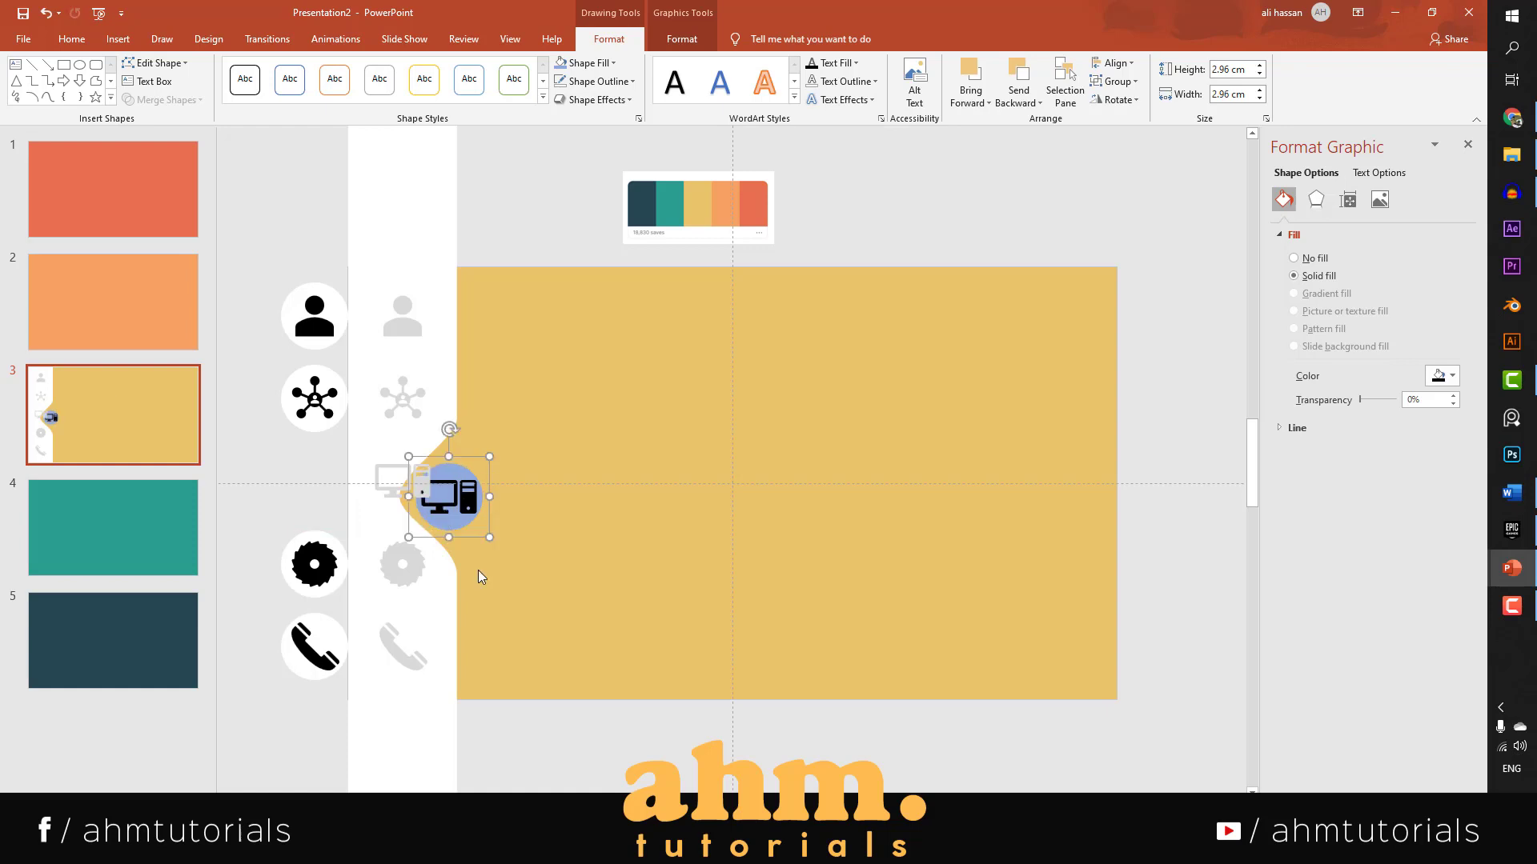
pyautogui.click(545, 711)
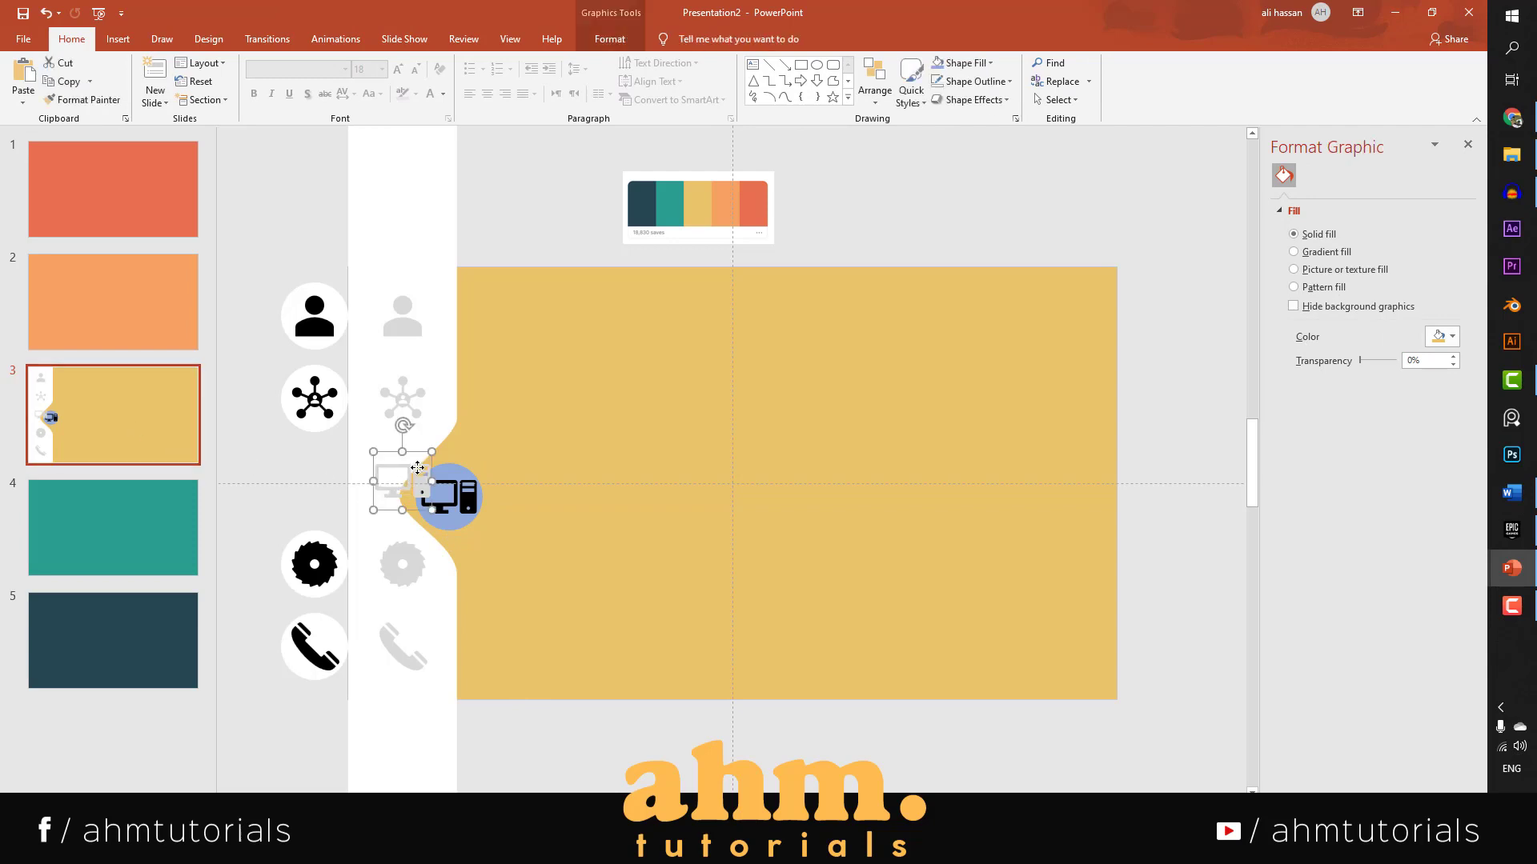
# Set the light grey computer icon behind the notch to no fill.
pyautogui.click(418, 484)
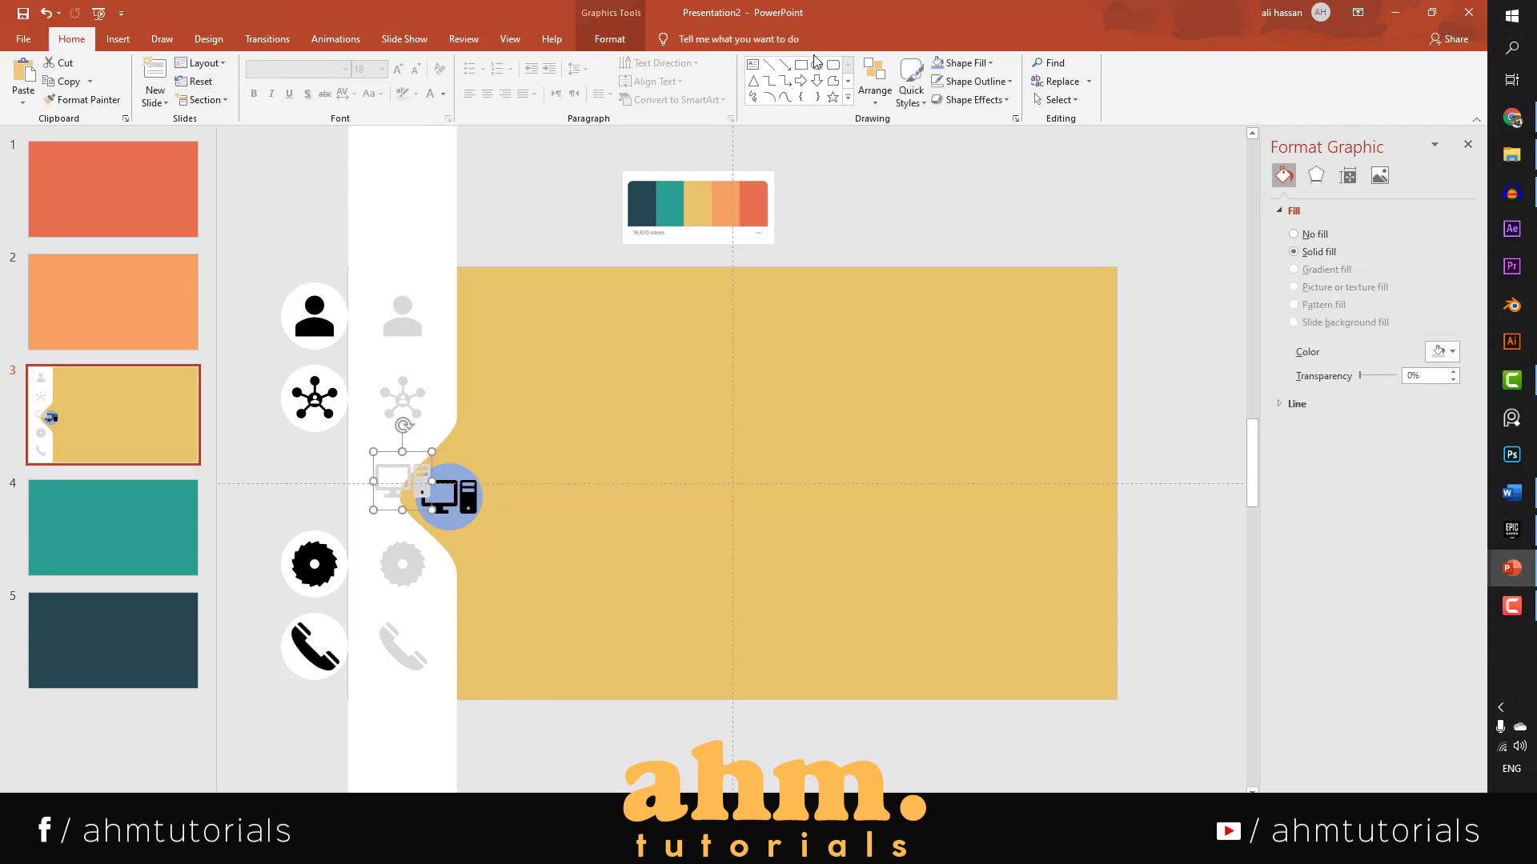
pyautogui.click(623, 39)
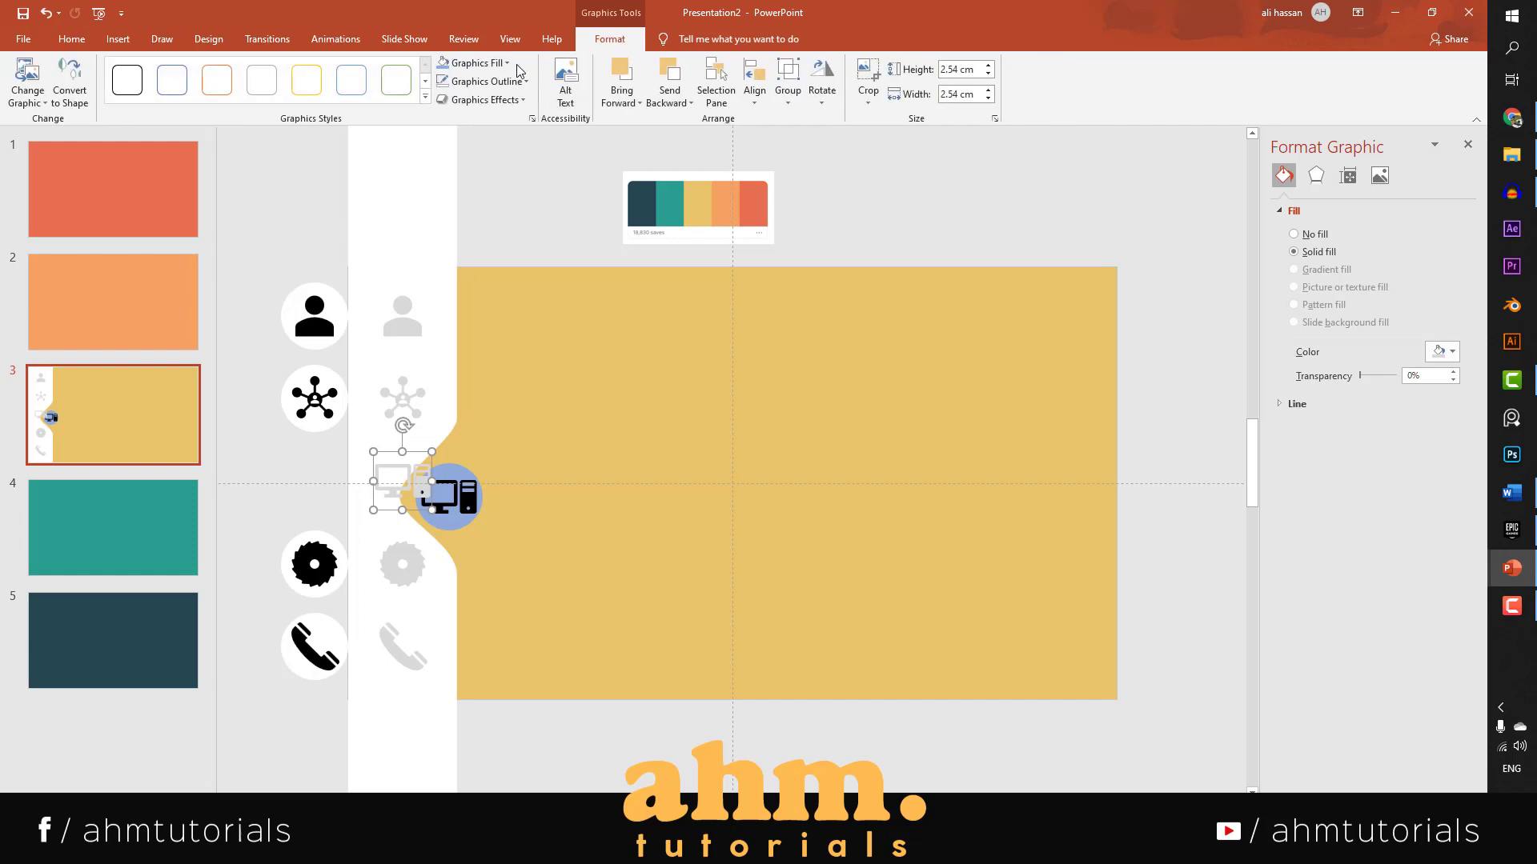
pyautogui.click(507, 62)
pyautogui.click(481, 233)
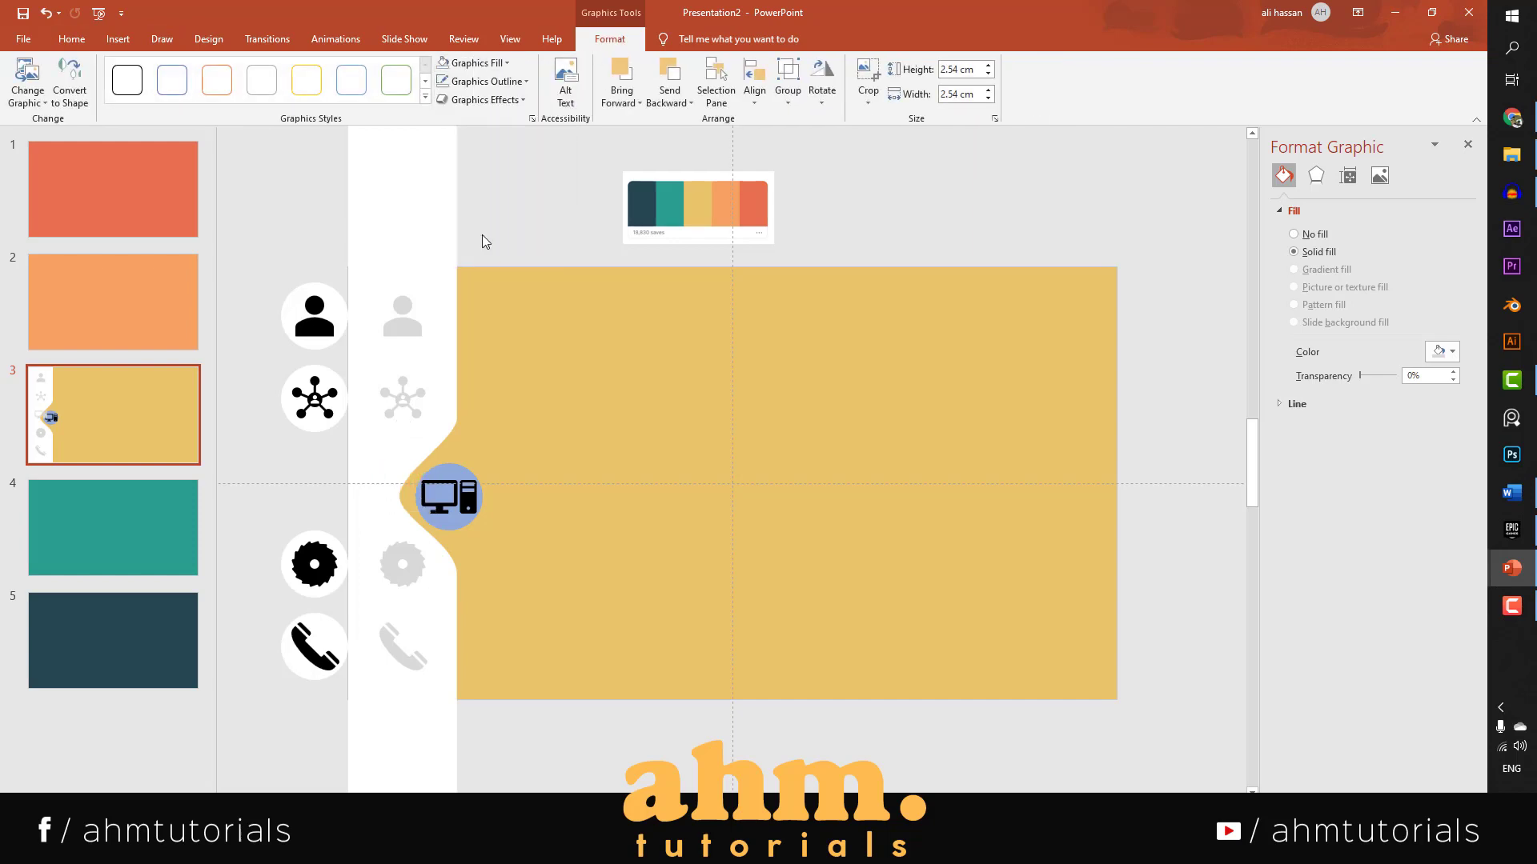
pyautogui.click(251, 509)
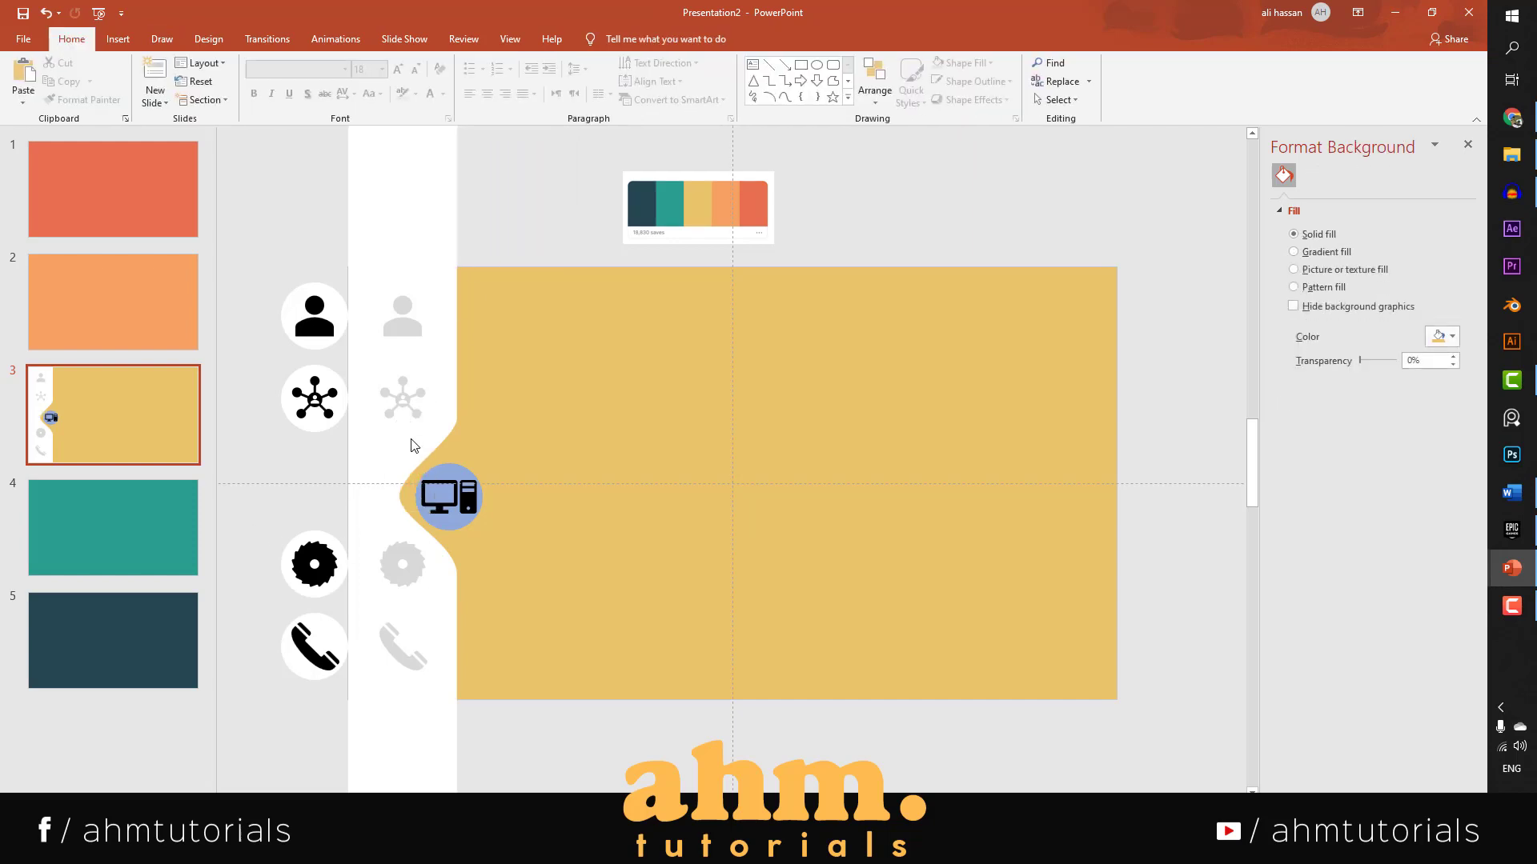
# Ungroup the black computer icon from its blue circle.
pyautogui.click(459, 510)
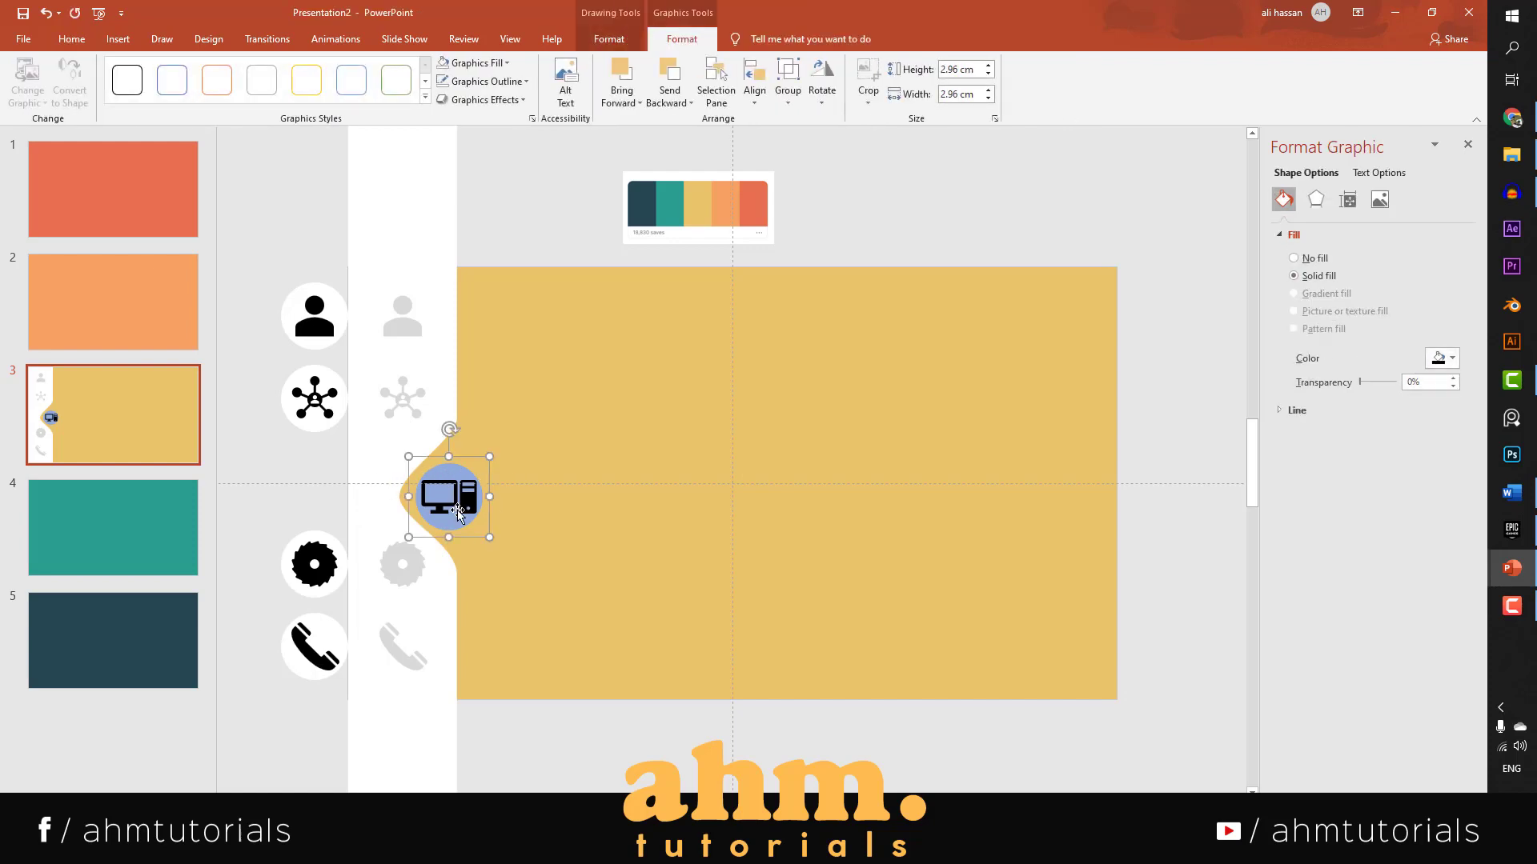
pyautogui.rightClick(458, 512)
pyautogui.moveTo(578, 607)
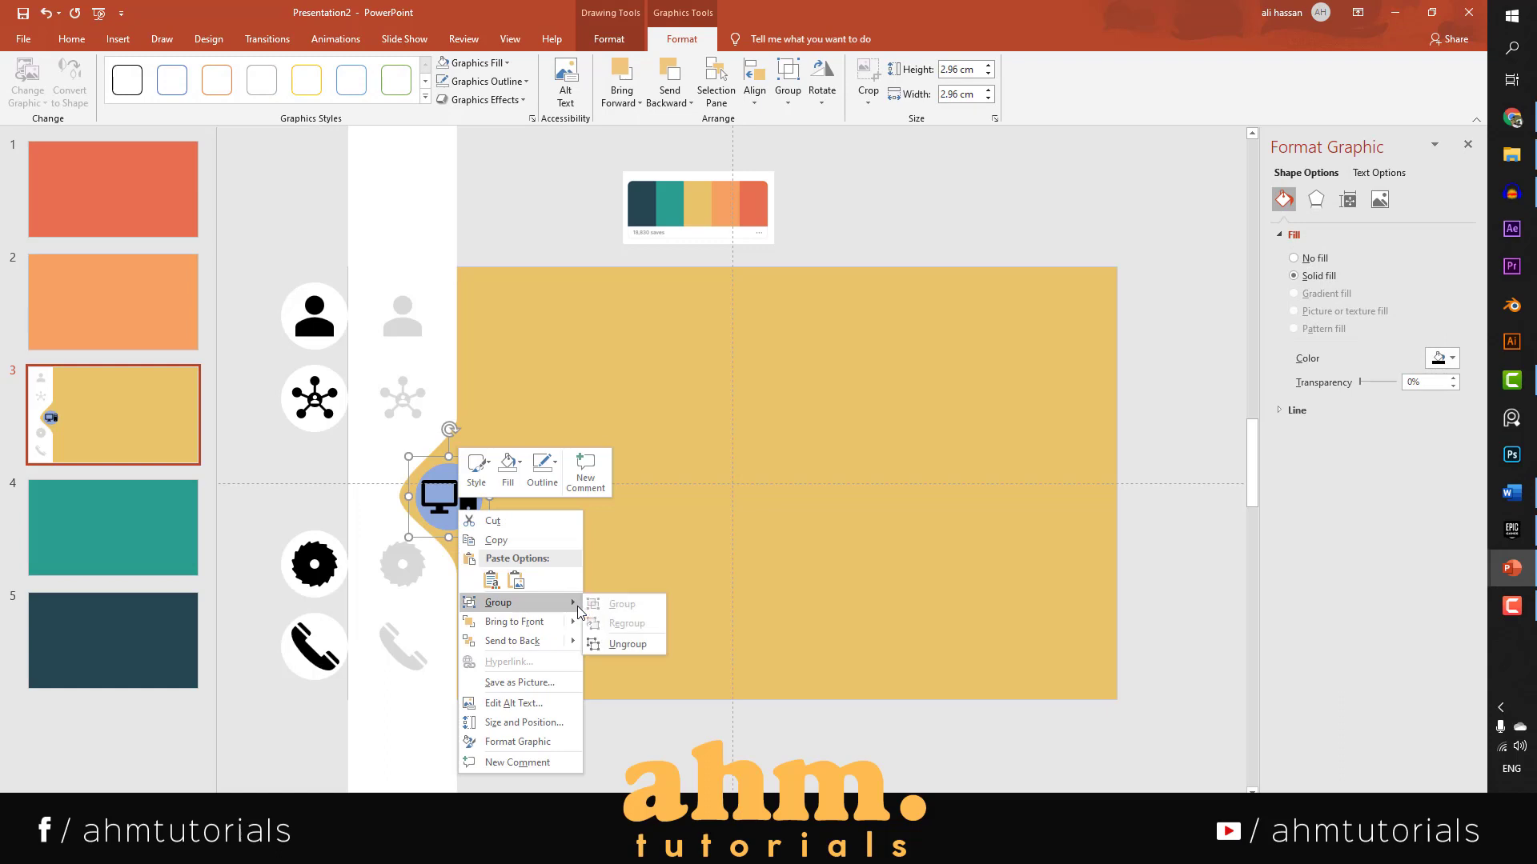
pyautogui.click(621, 644)
pyautogui.click(512, 674)
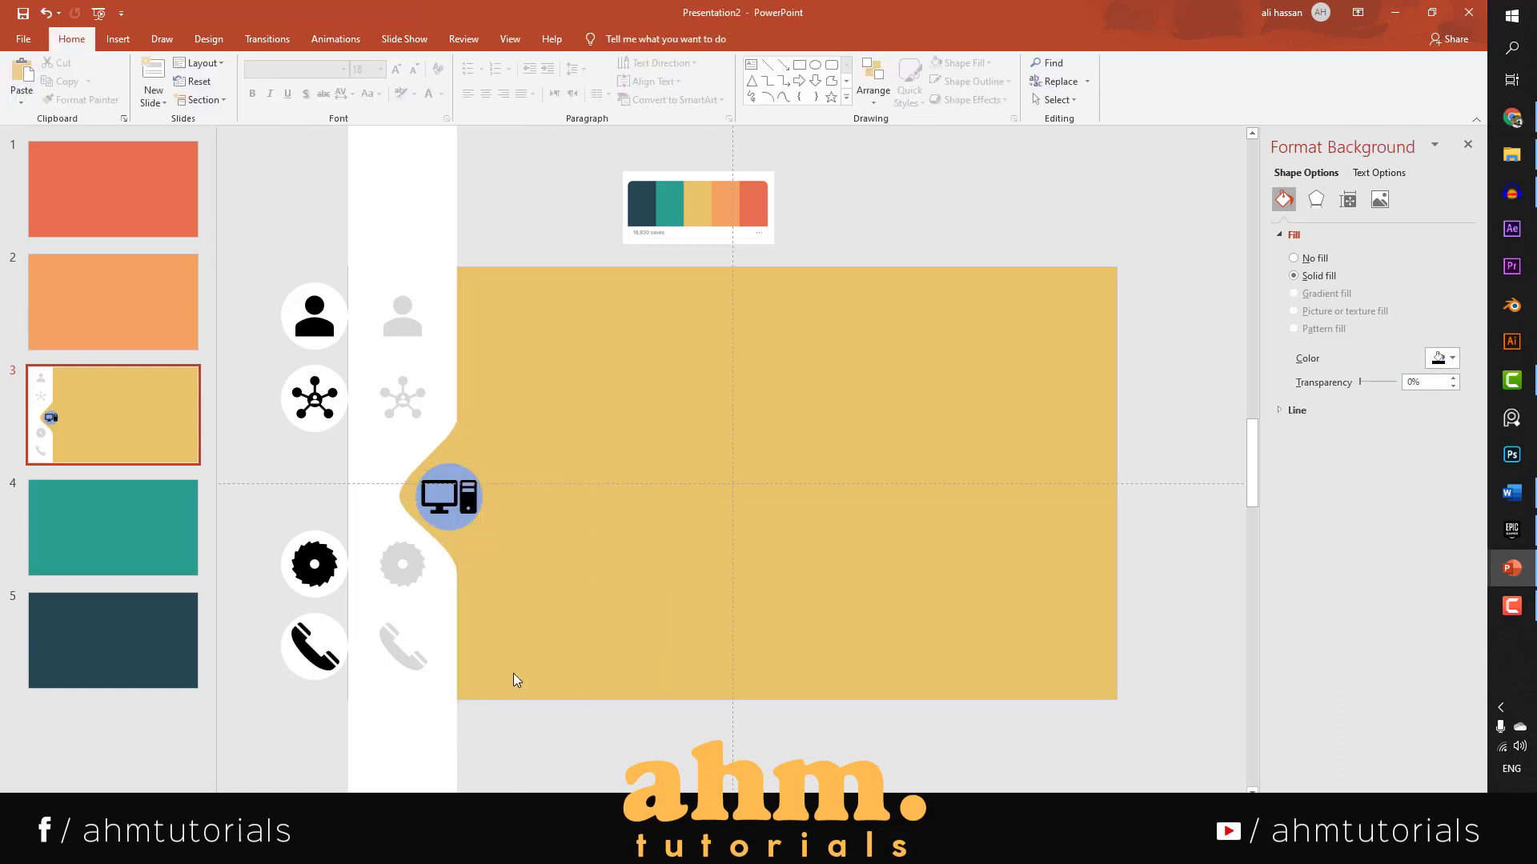
# Fill the blue circle behind the computer icon with white.
pyautogui.click(449, 528)
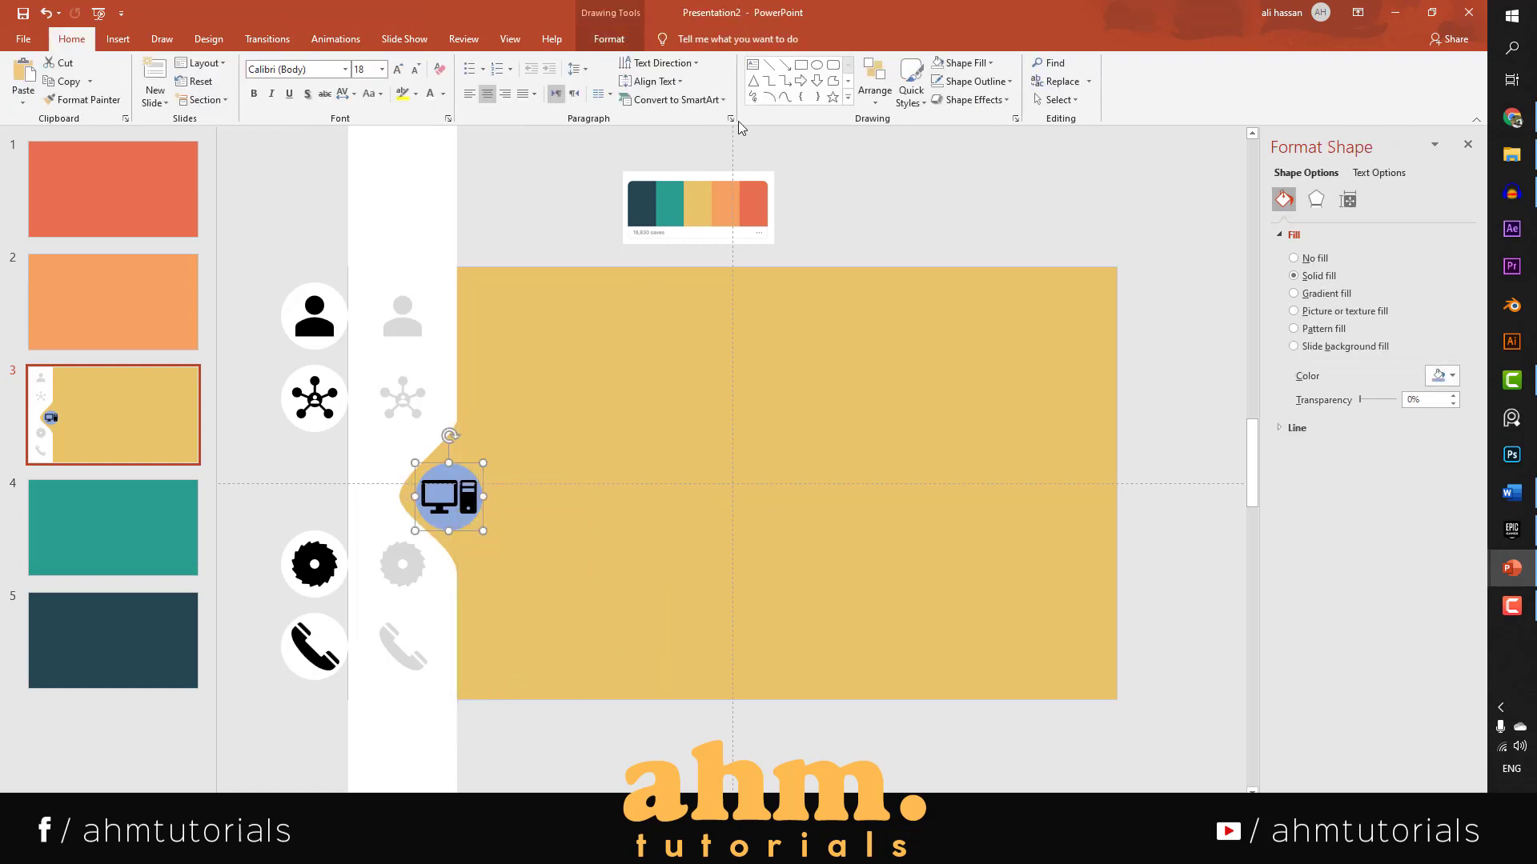
pyautogui.click(972, 62)
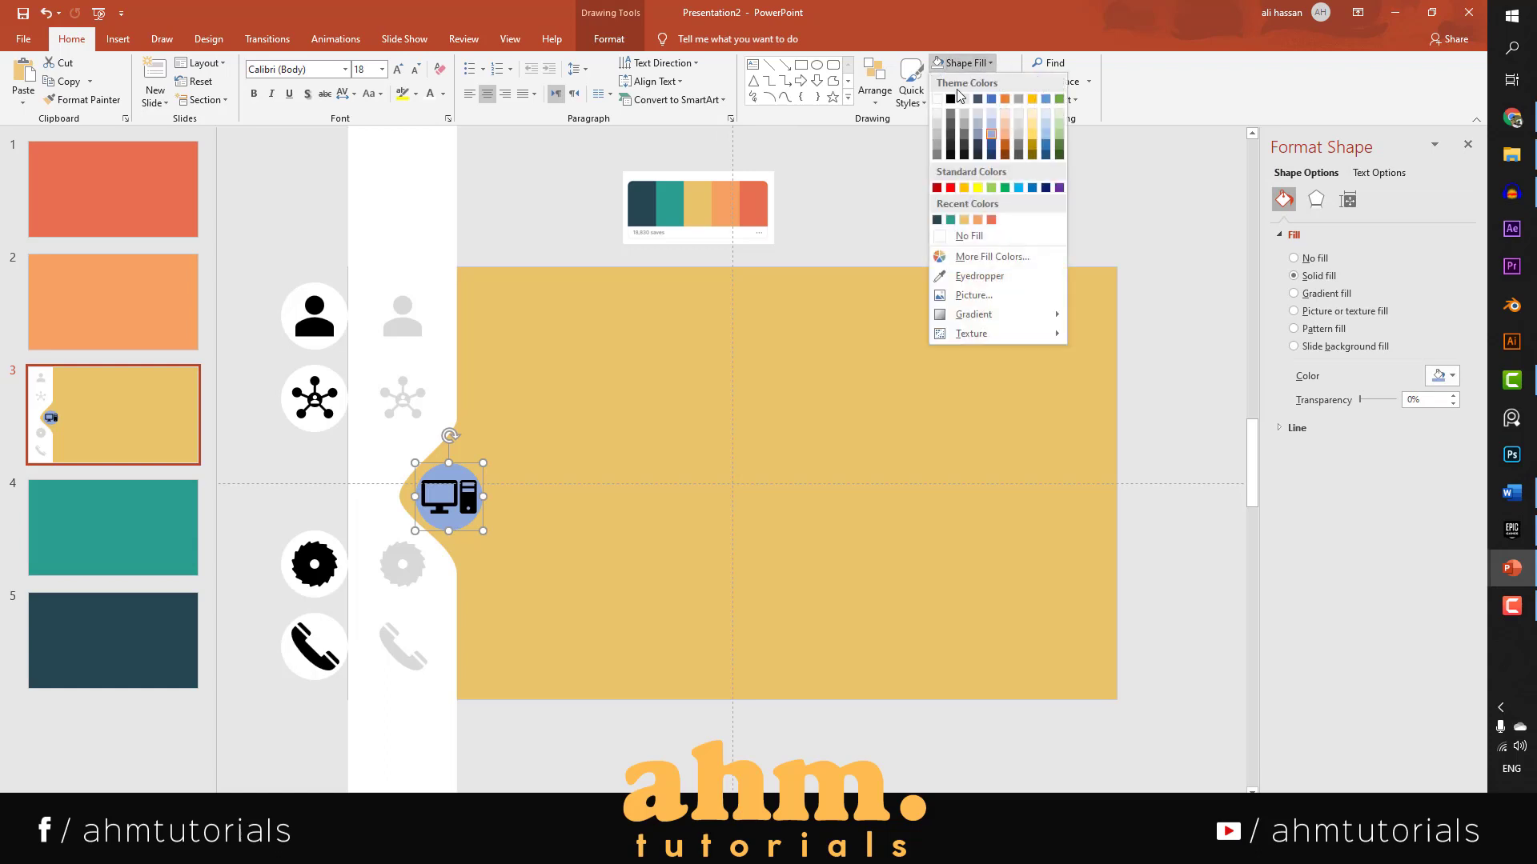
pyautogui.click(937, 99)
pyautogui.click(574, 732)
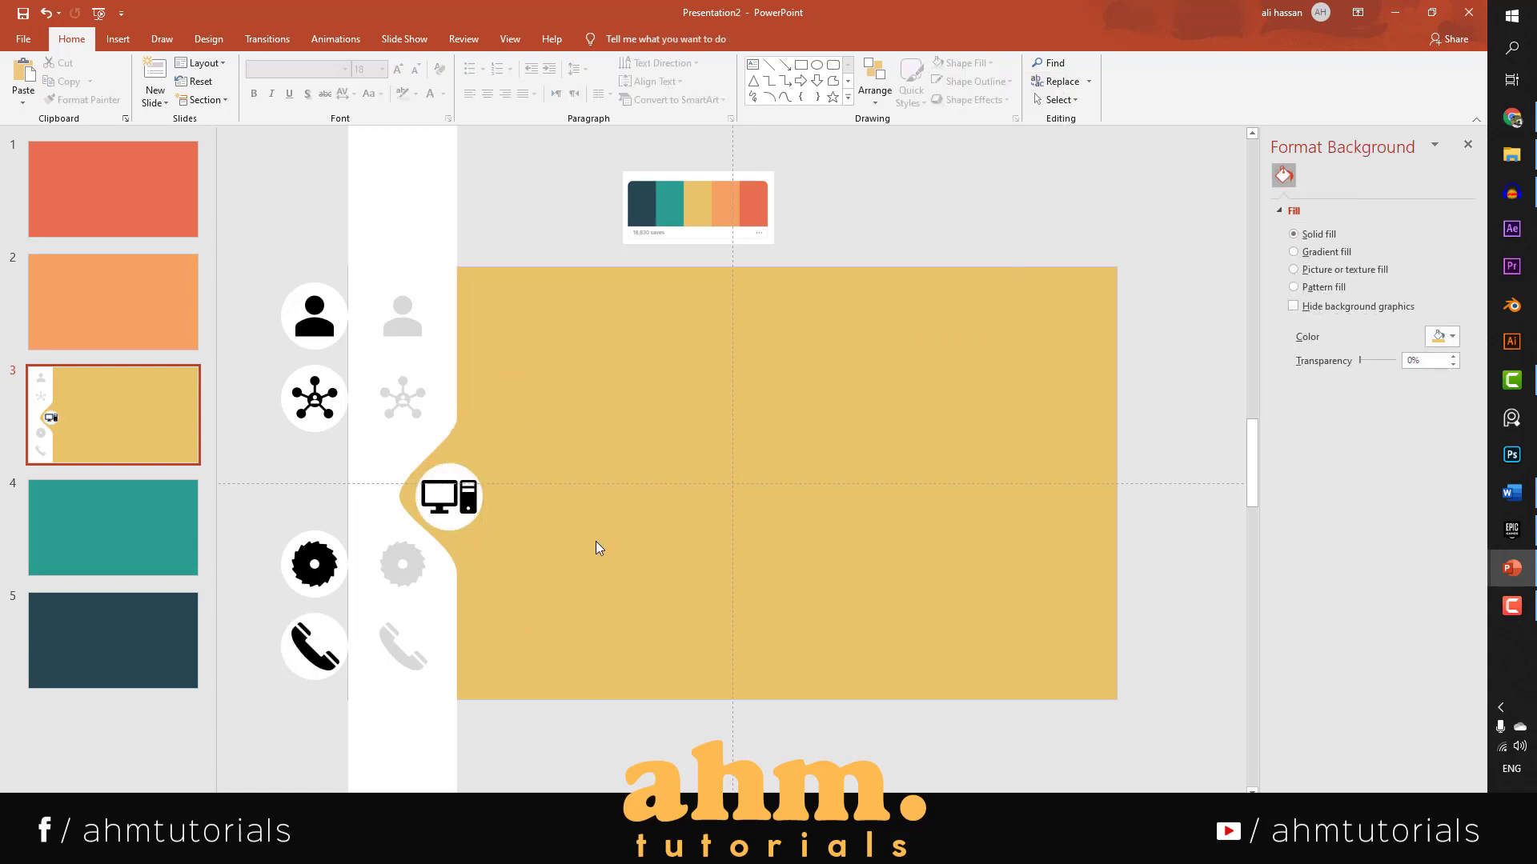
# Delete the color palette picture above slide 3.
pyautogui.click(646, 225)
pyautogui.press('Delete')
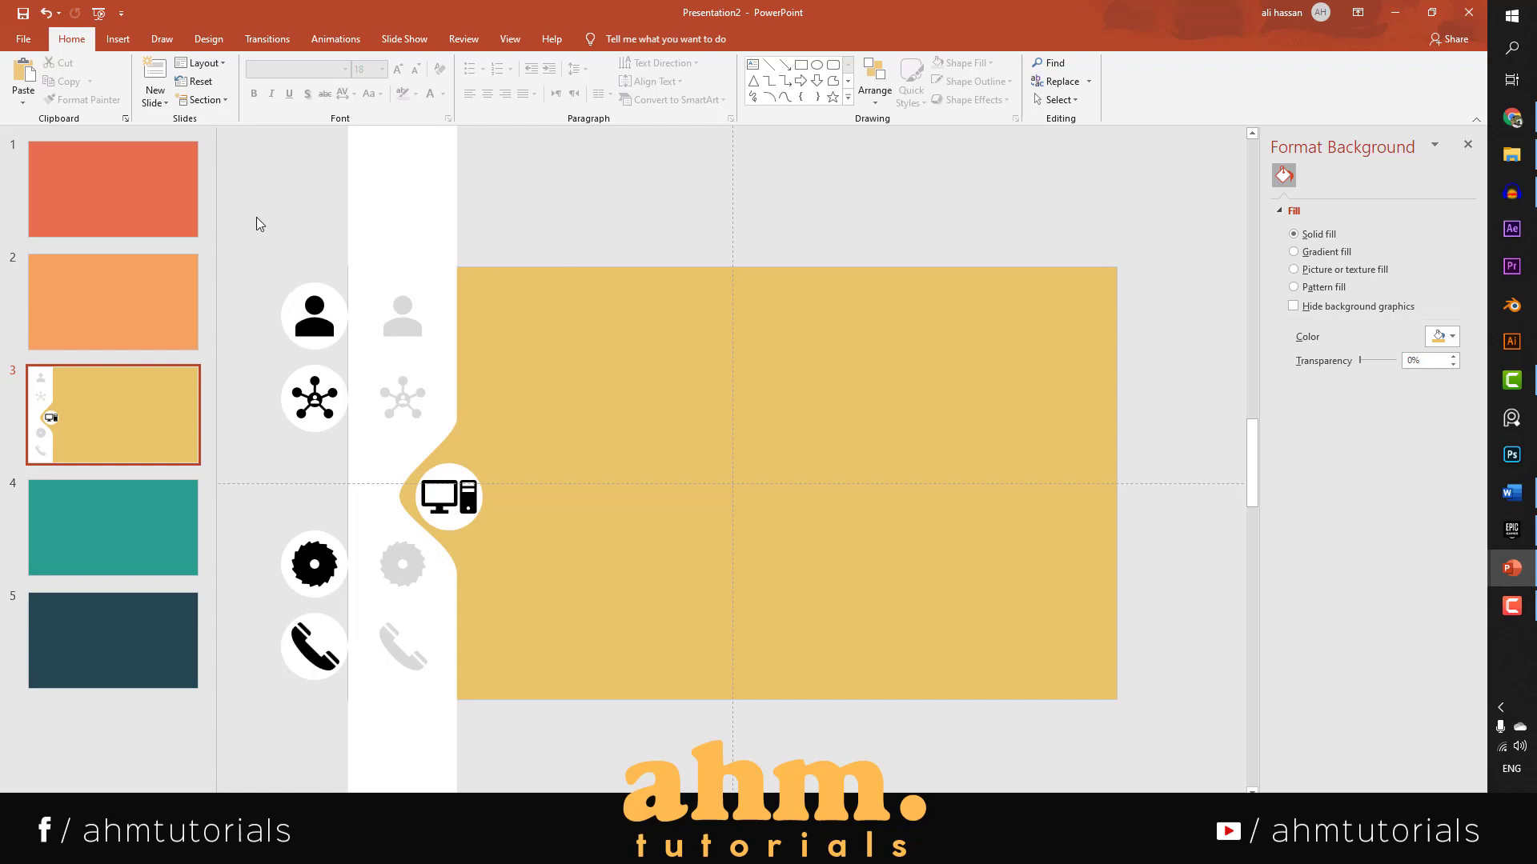
# Copy all the sidebar objects and icons from slide 3 onto slide 1.
pyautogui.hotkey('ctrl', 'a')
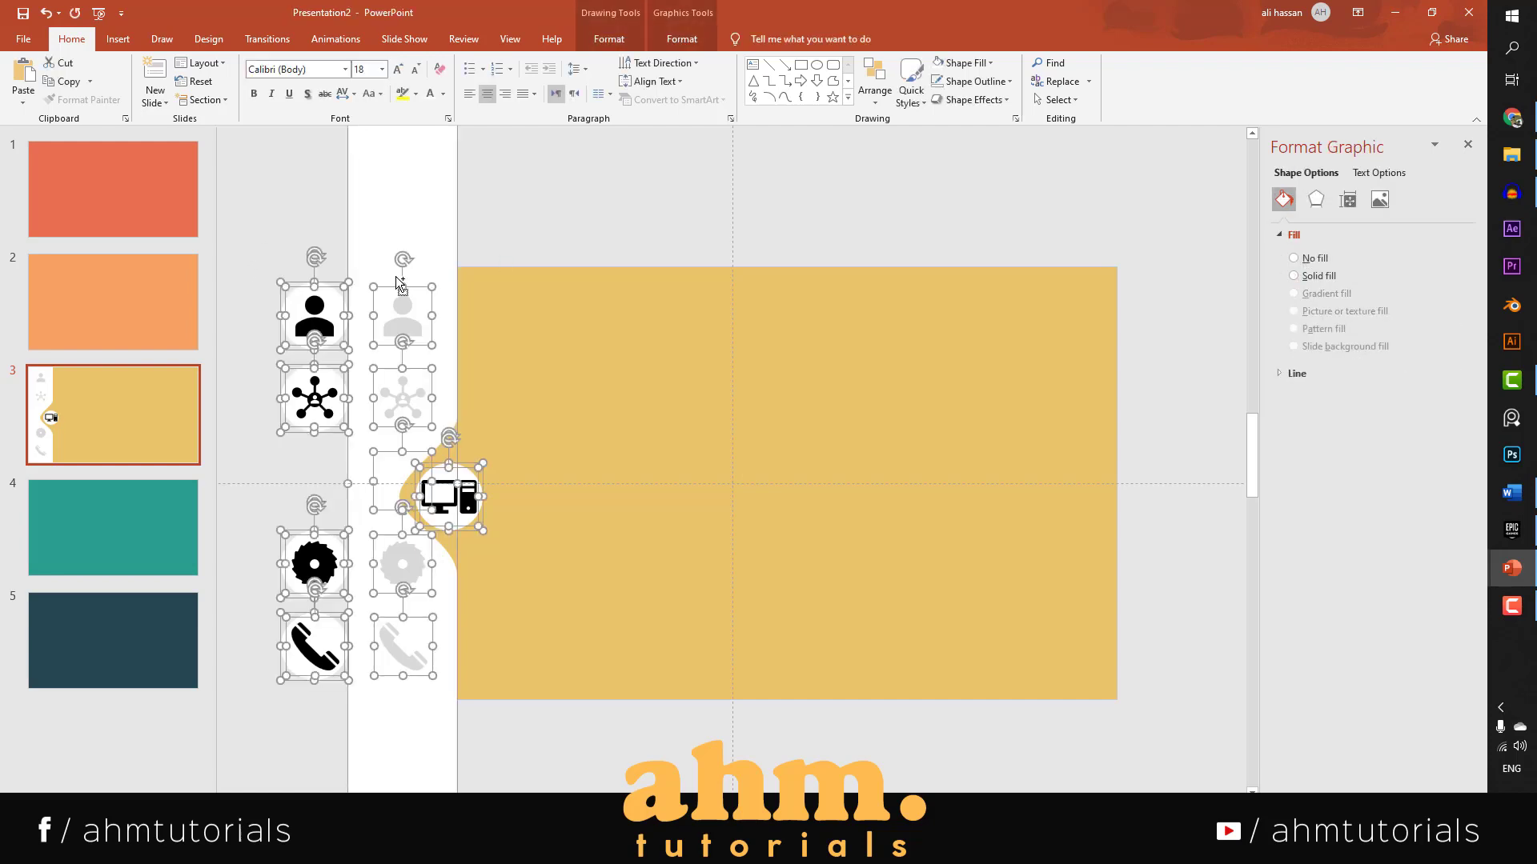
pyautogui.click(93, 204)
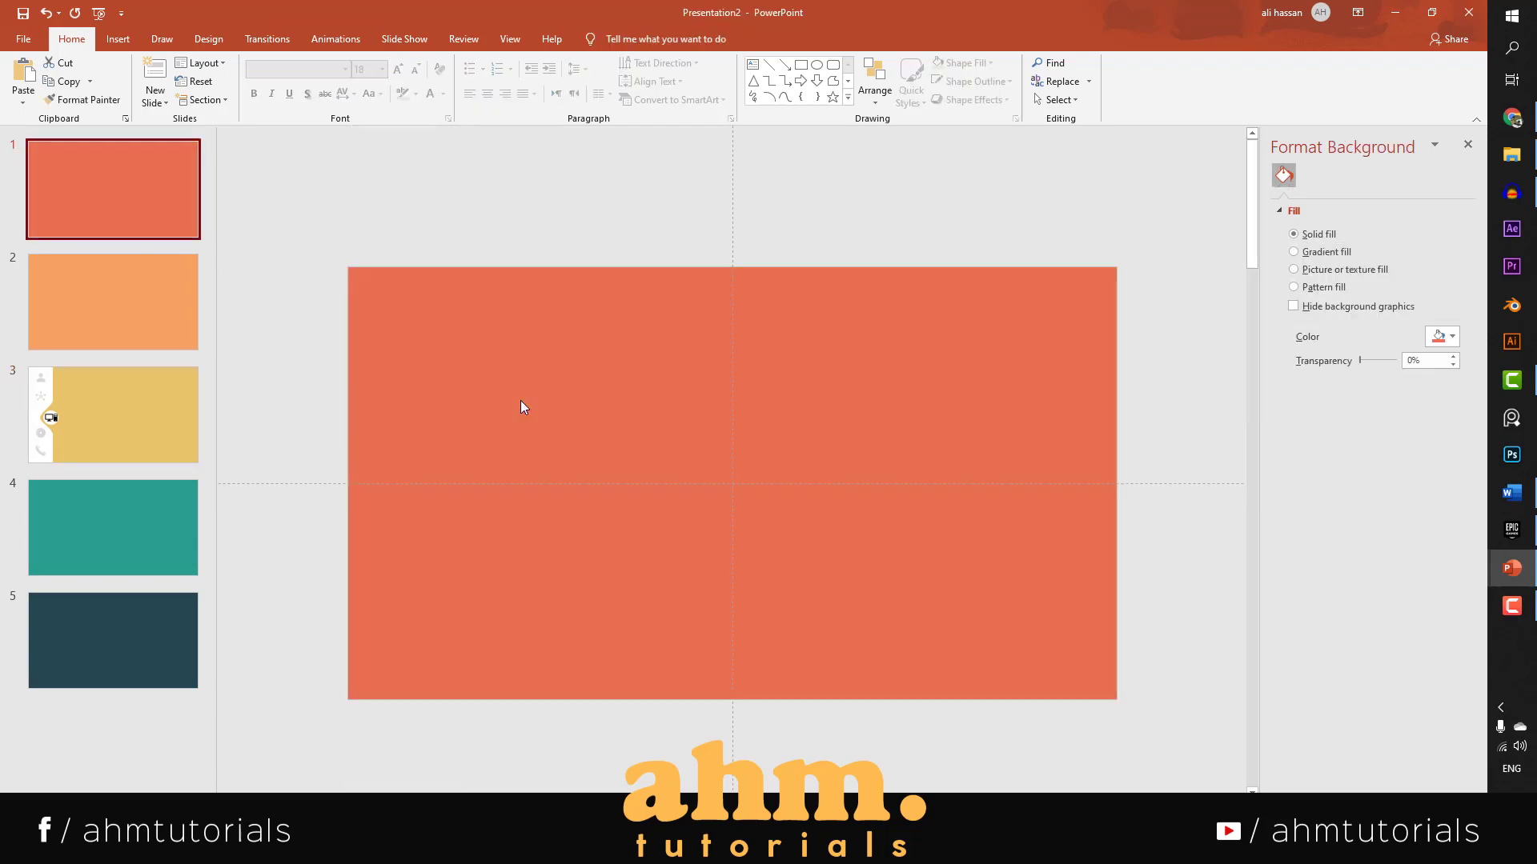
pyautogui.hotkey('ctrl', 'v')
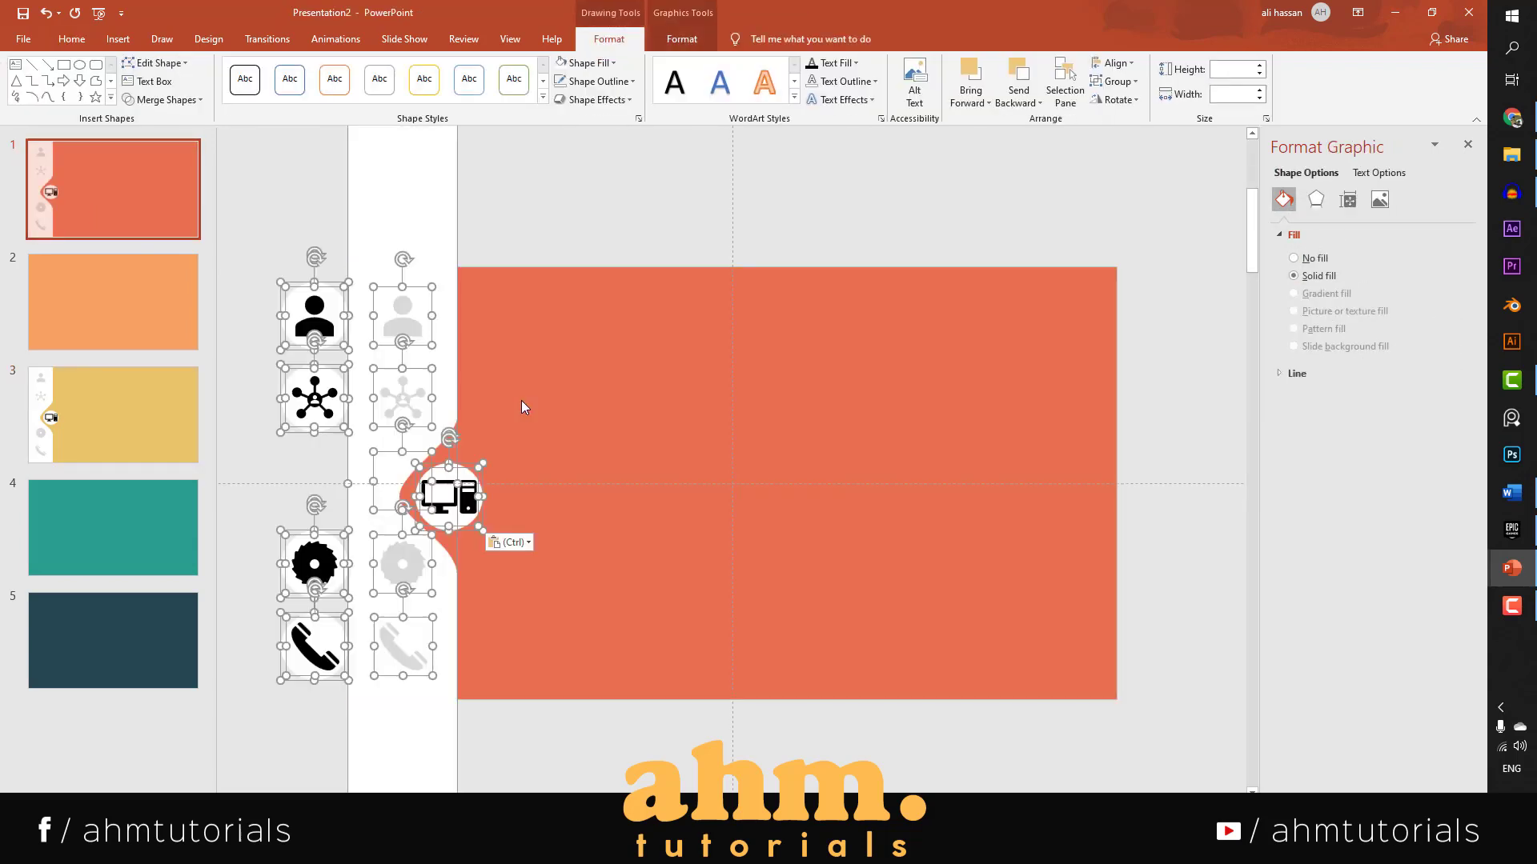
pyautogui.click(260, 511)
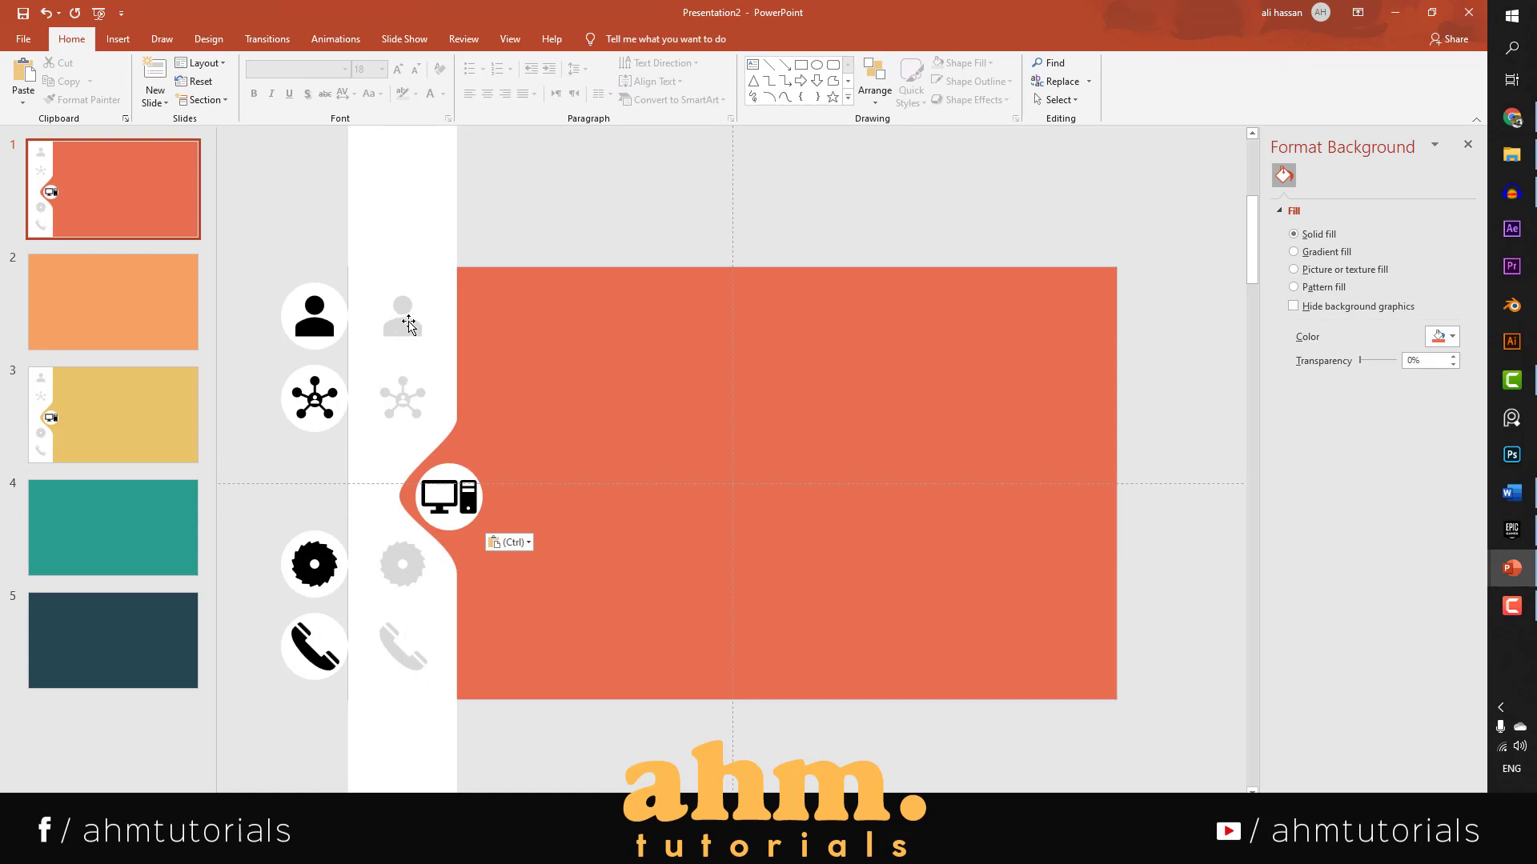
# Group the black person icon outside slide 1 with its white circle.
pyautogui.click(315, 318)
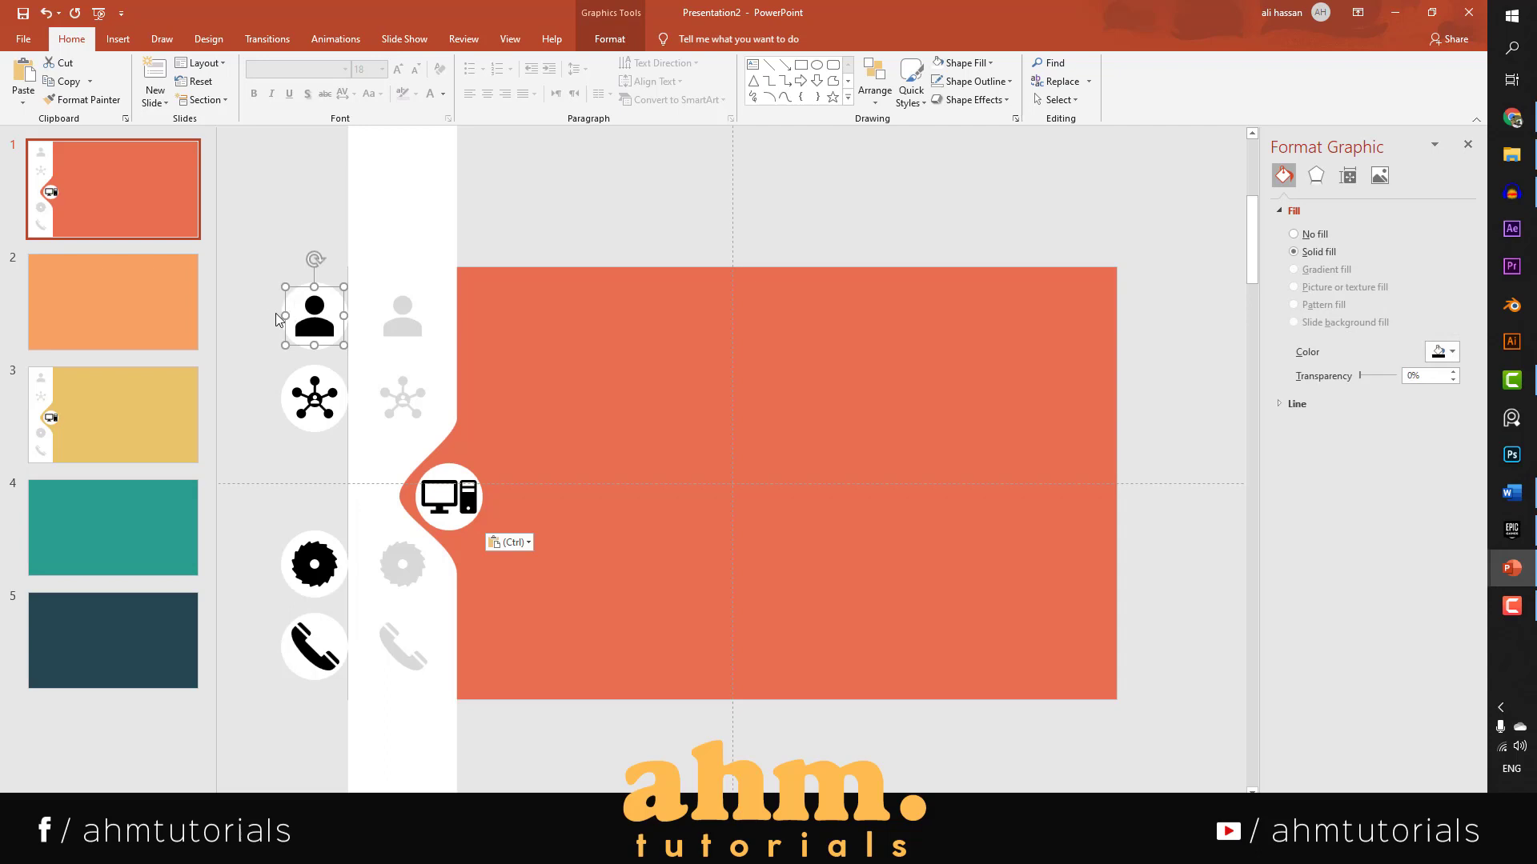
pyautogui.click(299, 284)
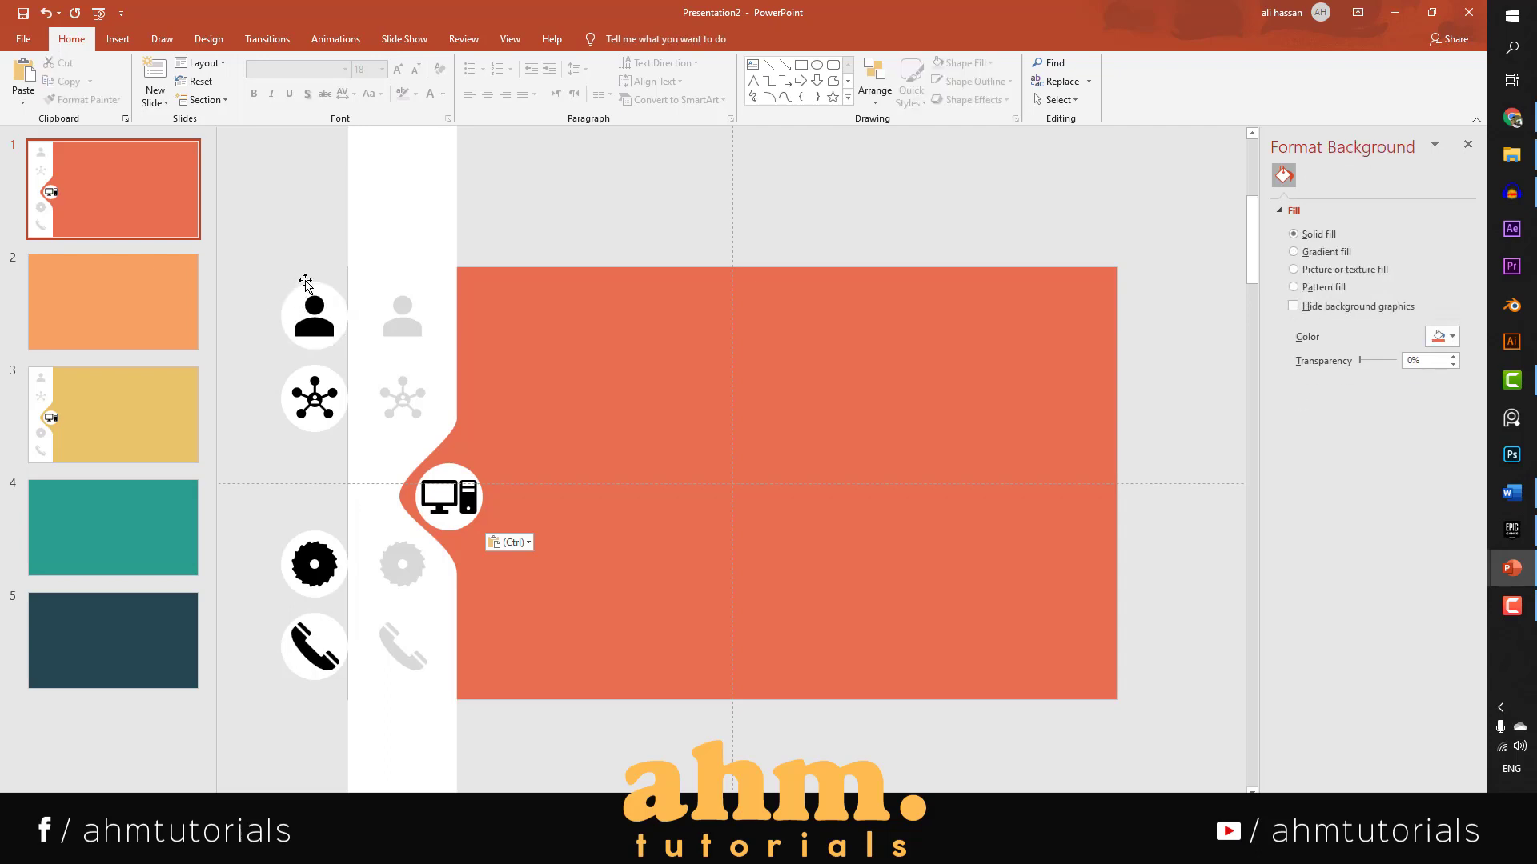
pyautogui.click(305, 280)
pyautogui.keyDown('shift'); pyautogui.click(315, 315); pyautogui.keyUp('shift')
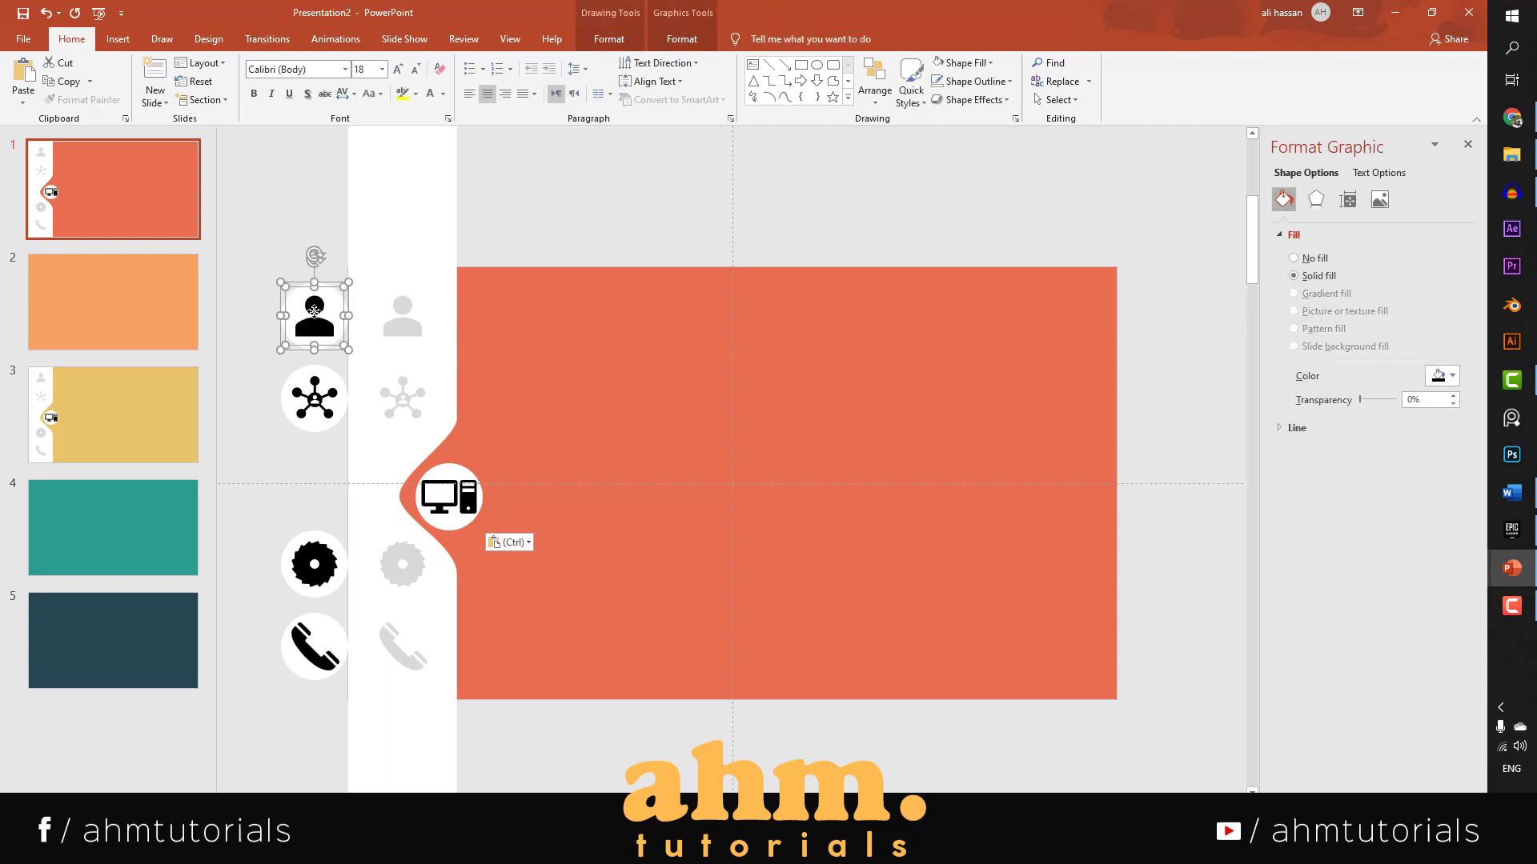
pyautogui.rightClick(315, 315)
pyautogui.moveTo(377, 408)
pyautogui.click(477, 405)
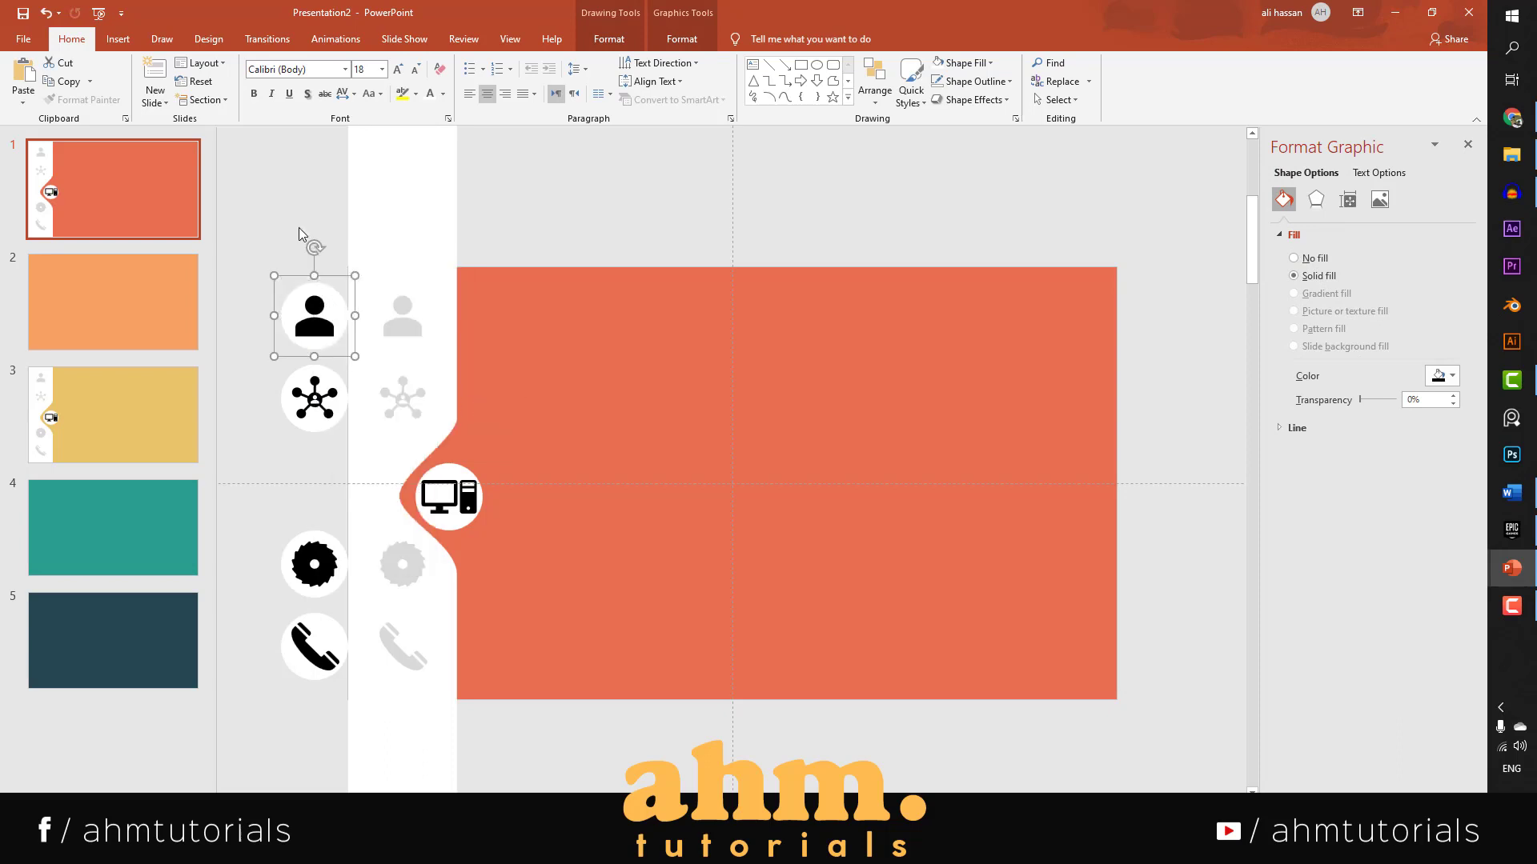
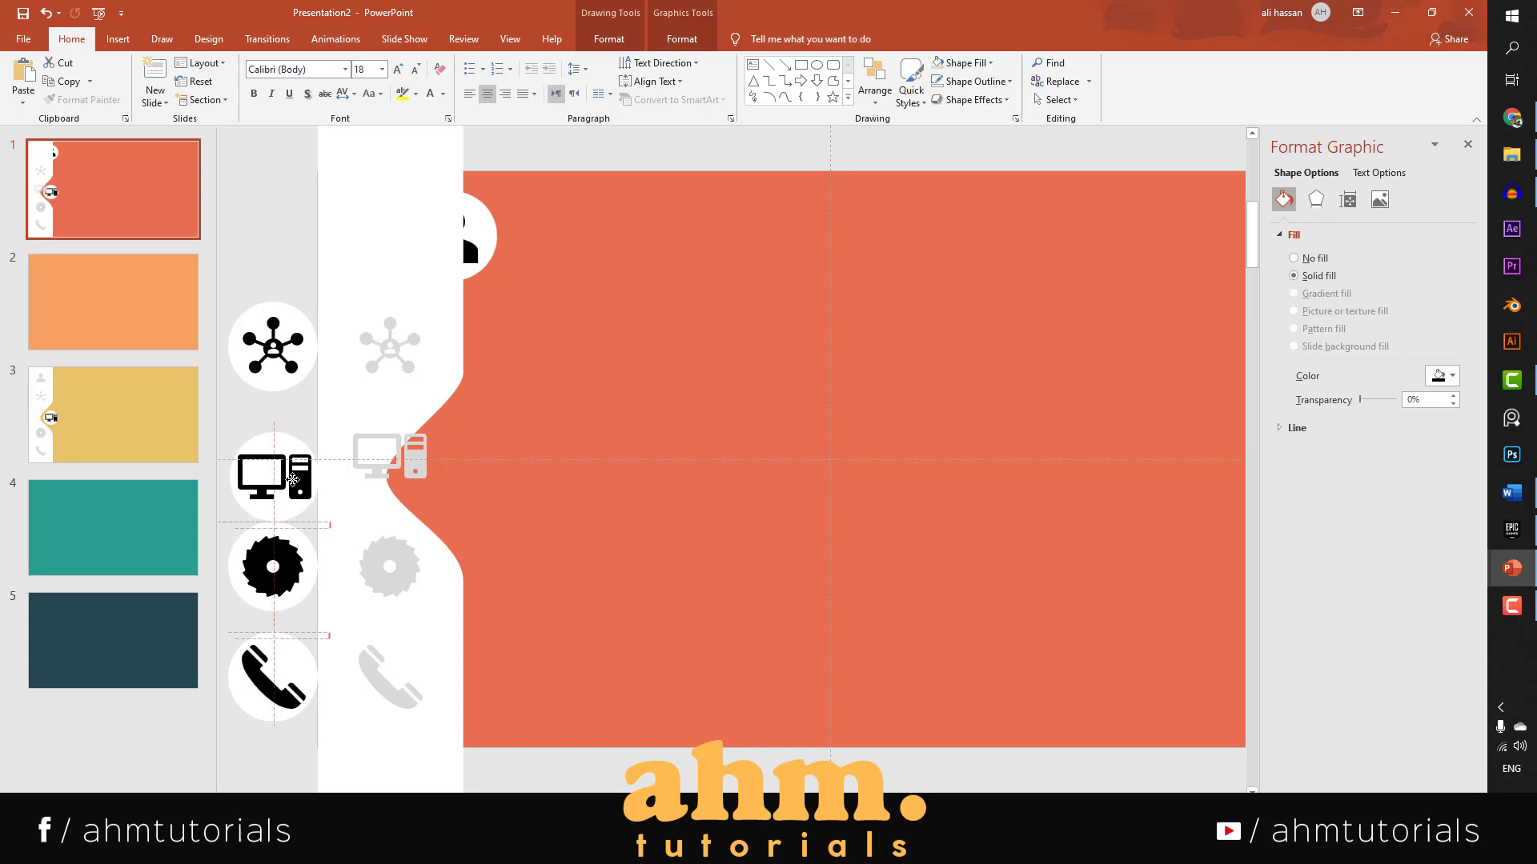
# Align the black computer icon with the column of black icons outside slide 1.
pyautogui.moveTo(291, 478); pyautogui.dragTo(289, 478)
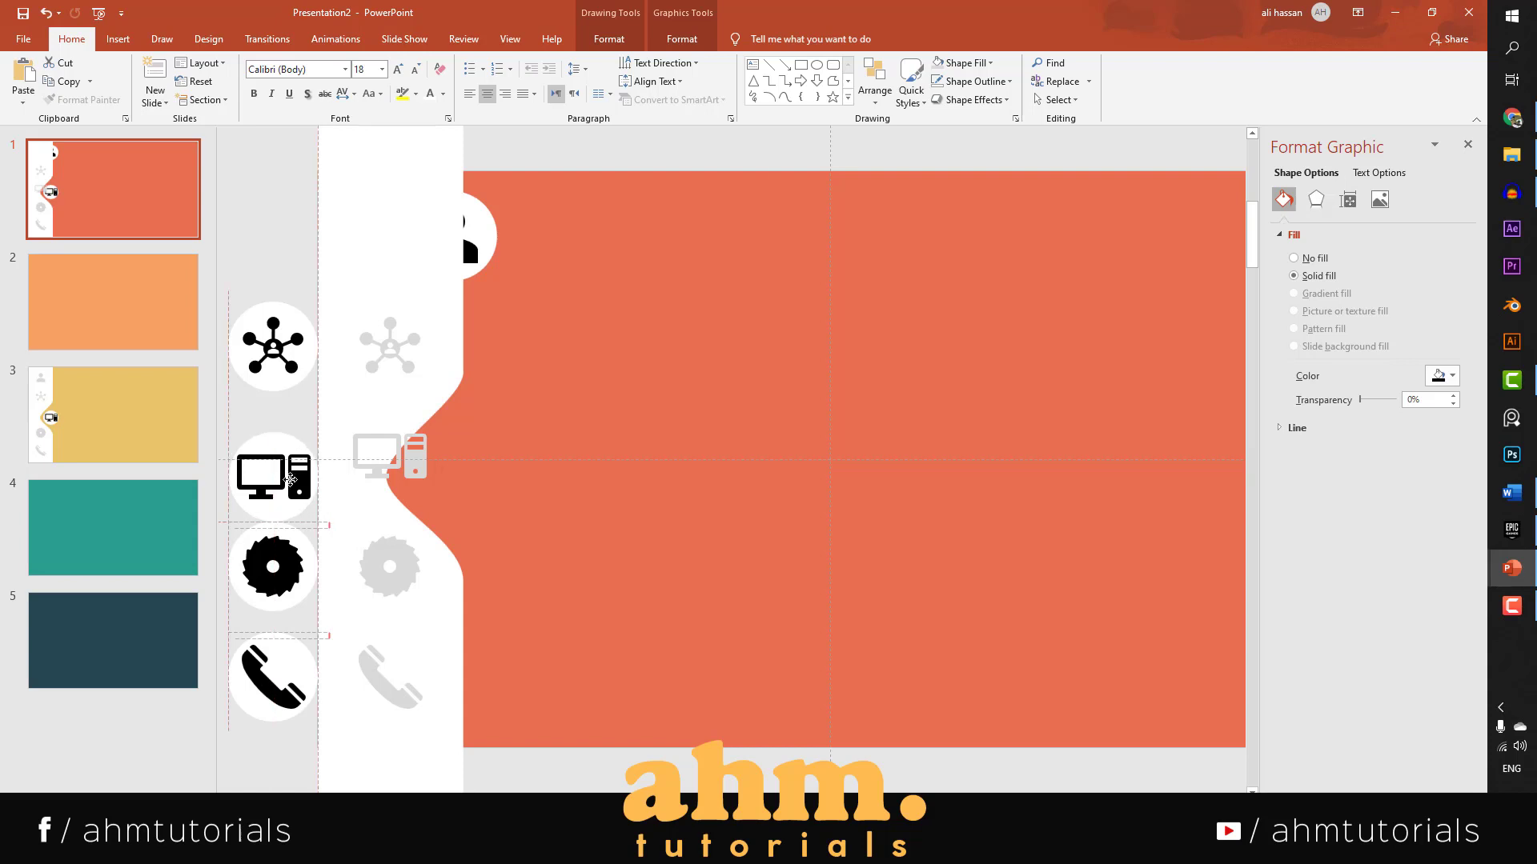
pyautogui.click(283, 254)
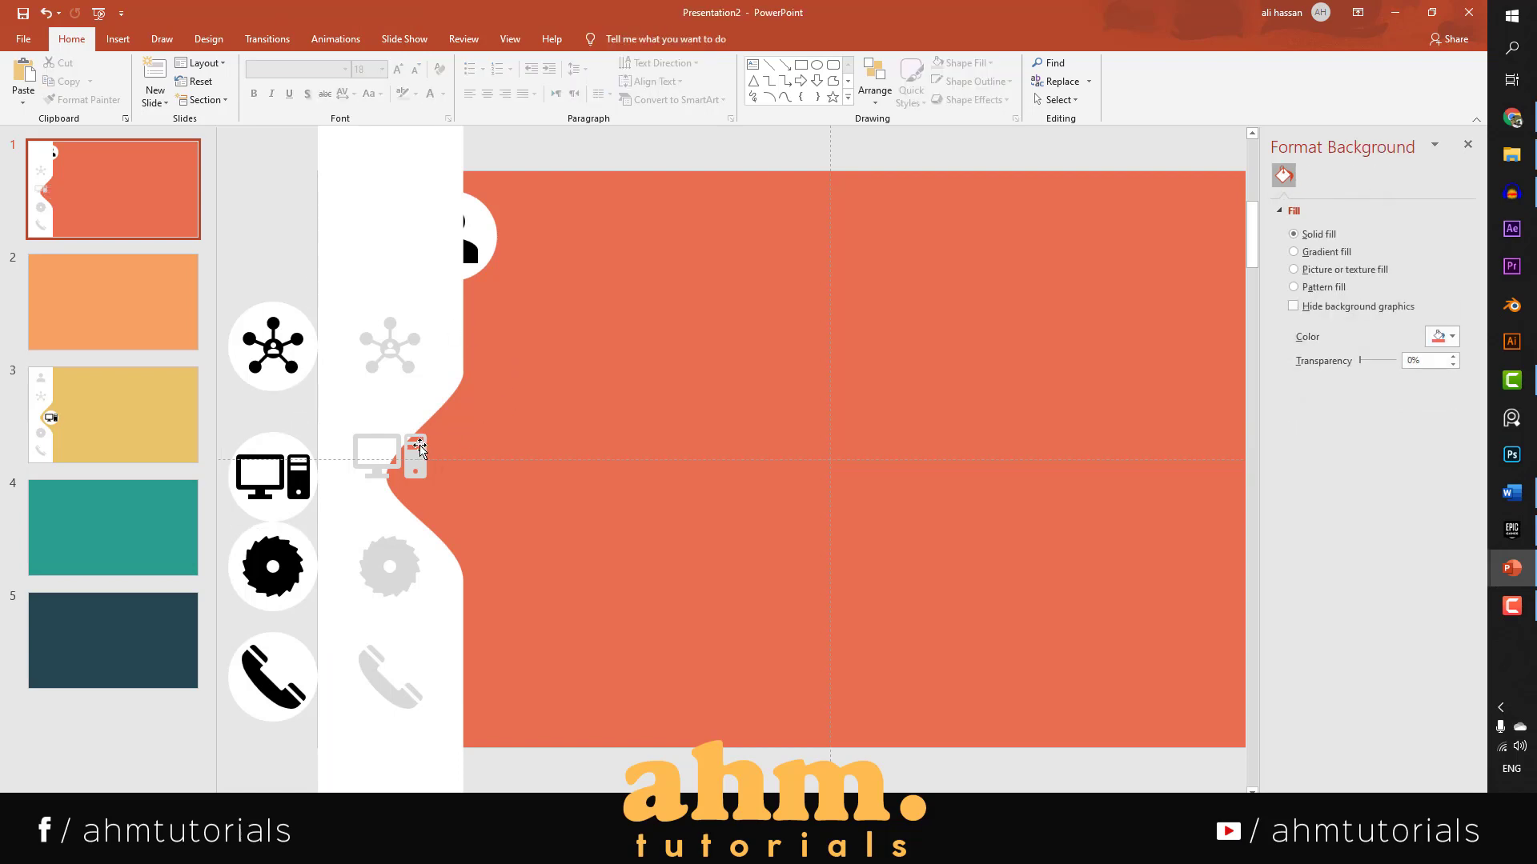
# Move slide 1's white sidebar shape up so its notch curves around the black person icon.
pyautogui.scroll(2, 387, 264)
pyautogui.scroll(-1, 415, 448)
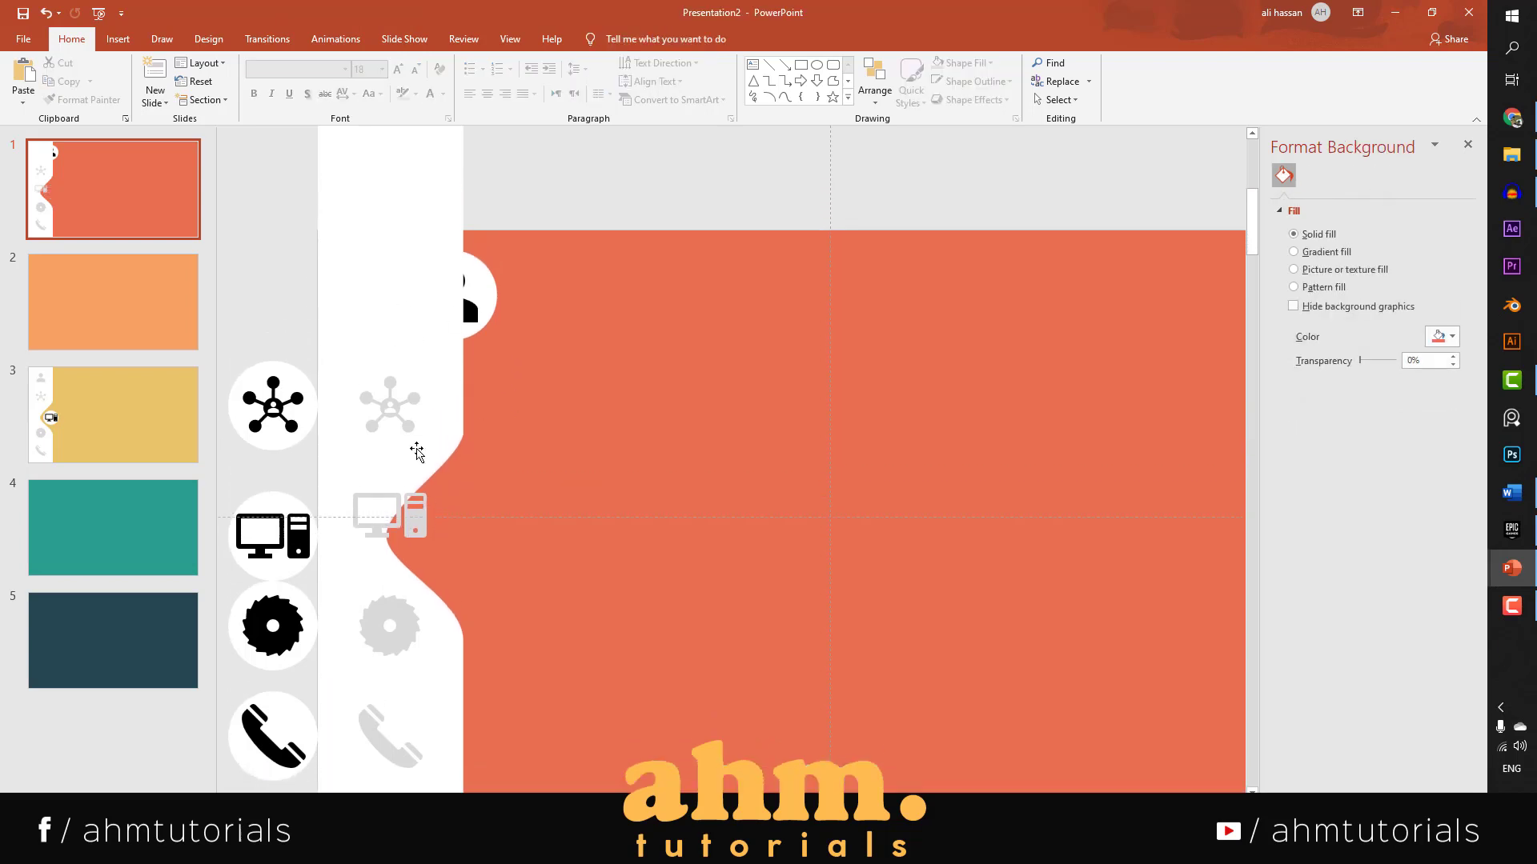
pyautogui.click(503, 509)
pyautogui.scroll(-1, 500, 512)
pyautogui.keyDown('ctrl'); pyautogui.scroll(-3, 500, 506); pyautogui.keyUp('ctrl')
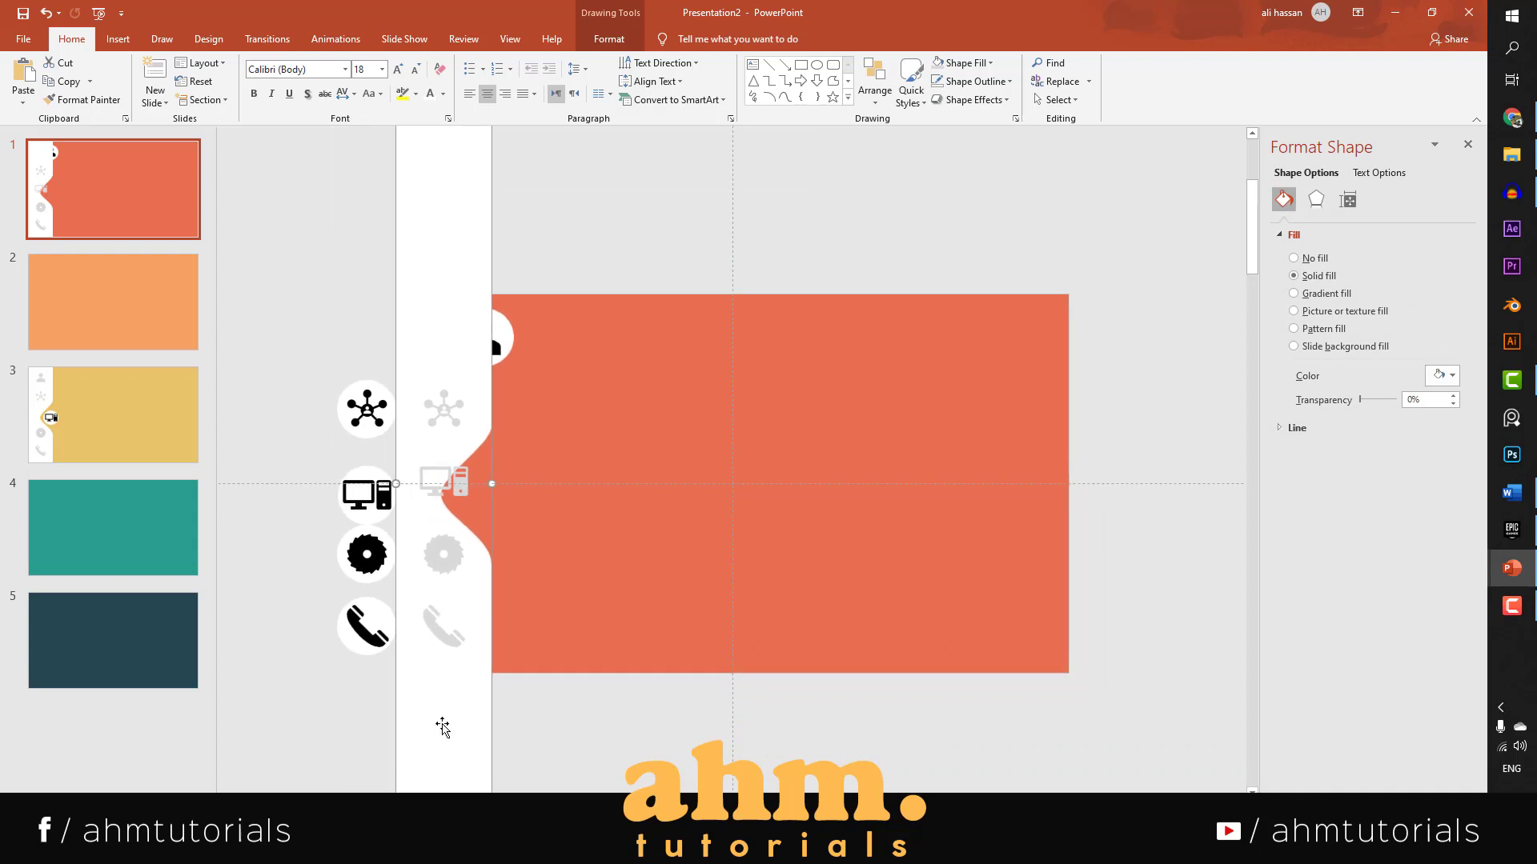
pyautogui.moveTo(442, 727); pyautogui.dragTo(424, 566)
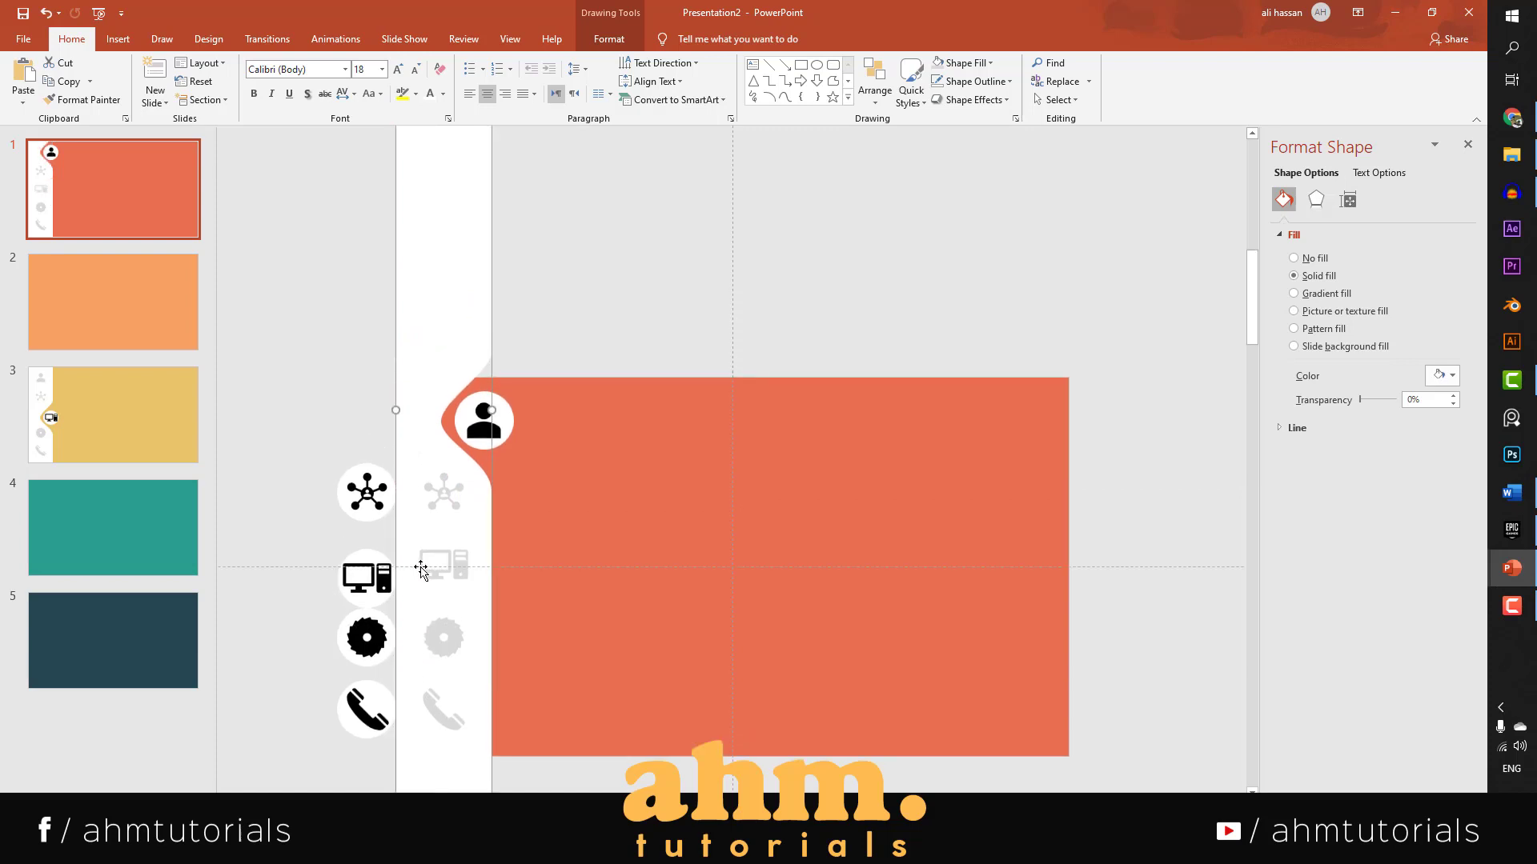
pyautogui.click(526, 313)
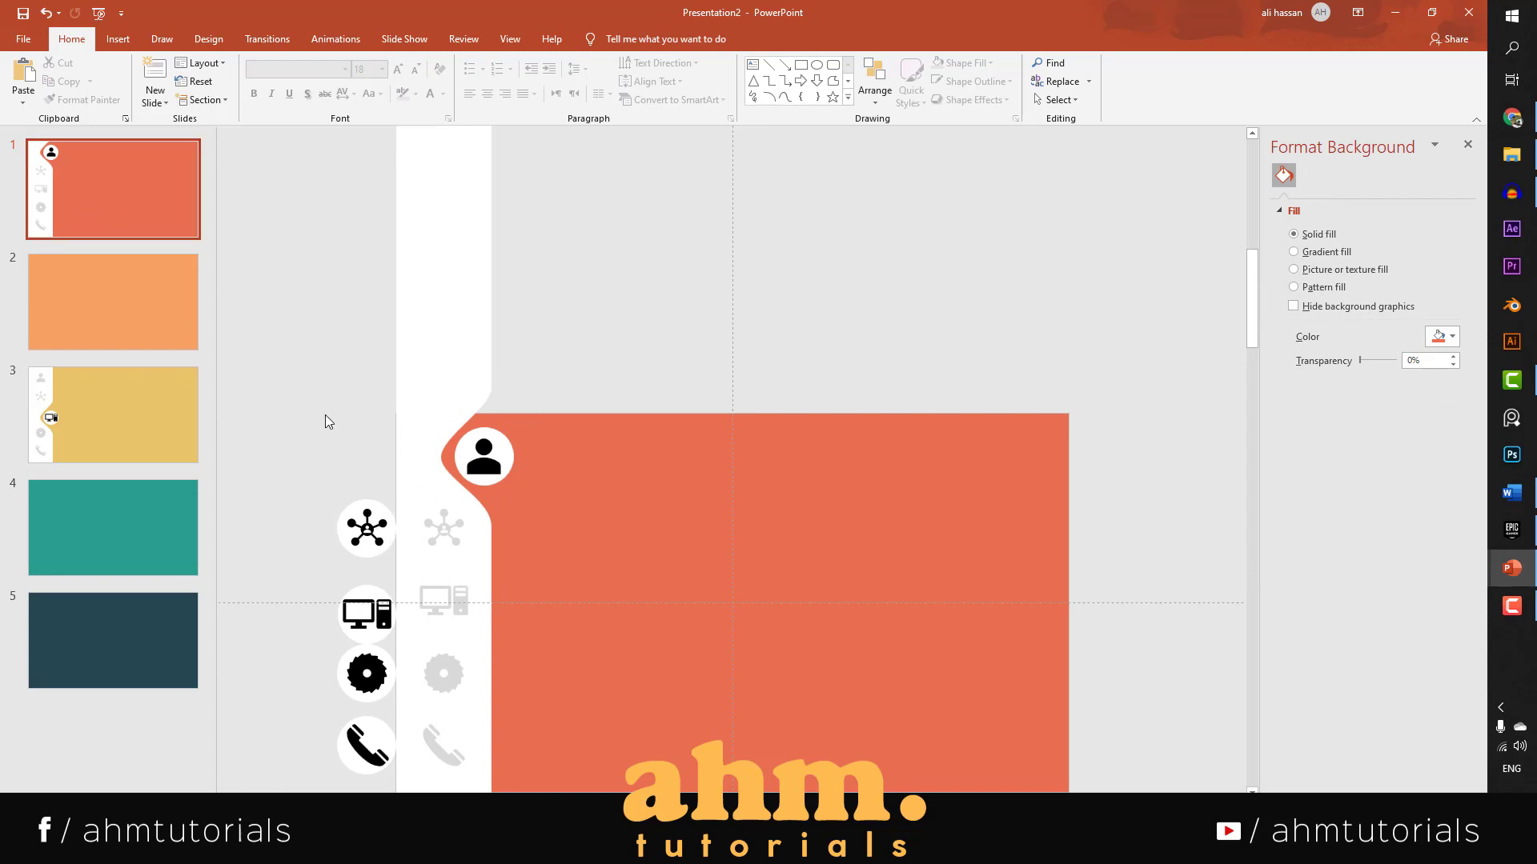
# Copy all of slide 1's sidebar objects onto slide 2, deleting the color palette picture above slide 2.
pyautogui.hotkey('ctrl', 'a')
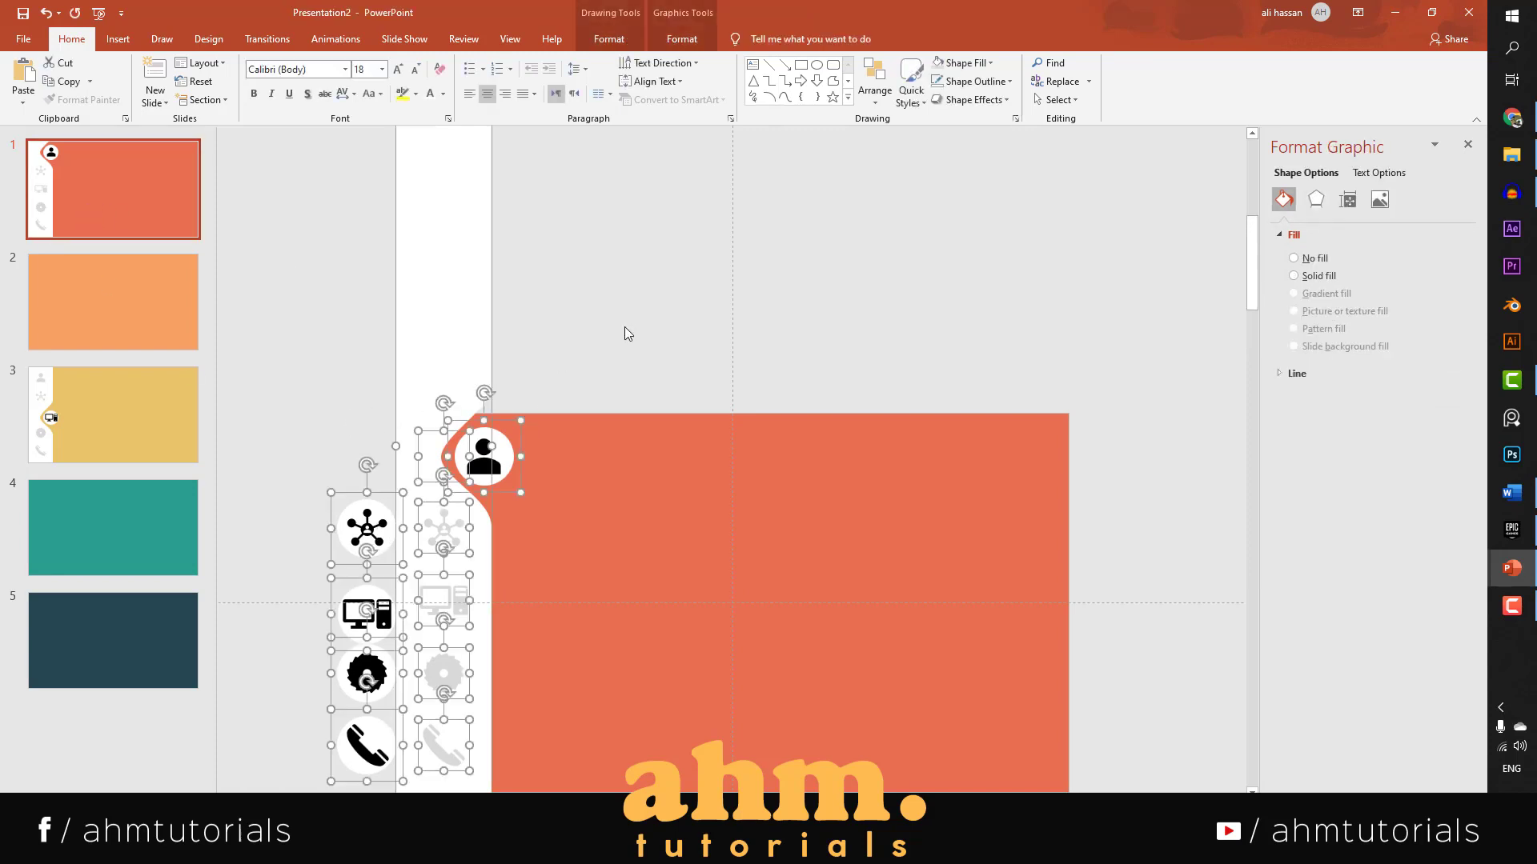
pyautogui.click(625, 328)
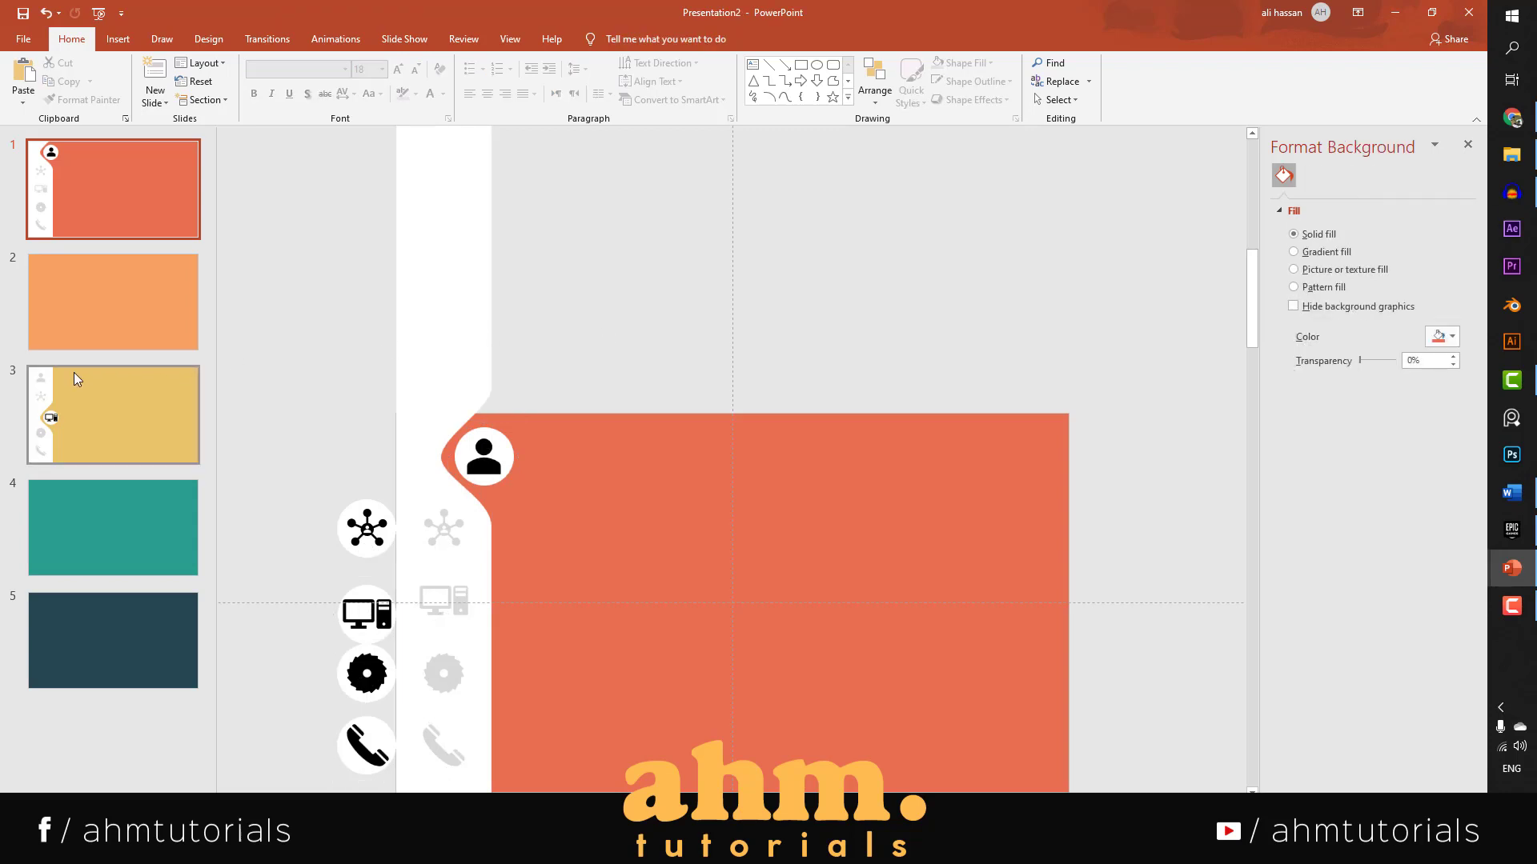
pyautogui.click(76, 311)
pyautogui.click(728, 241)
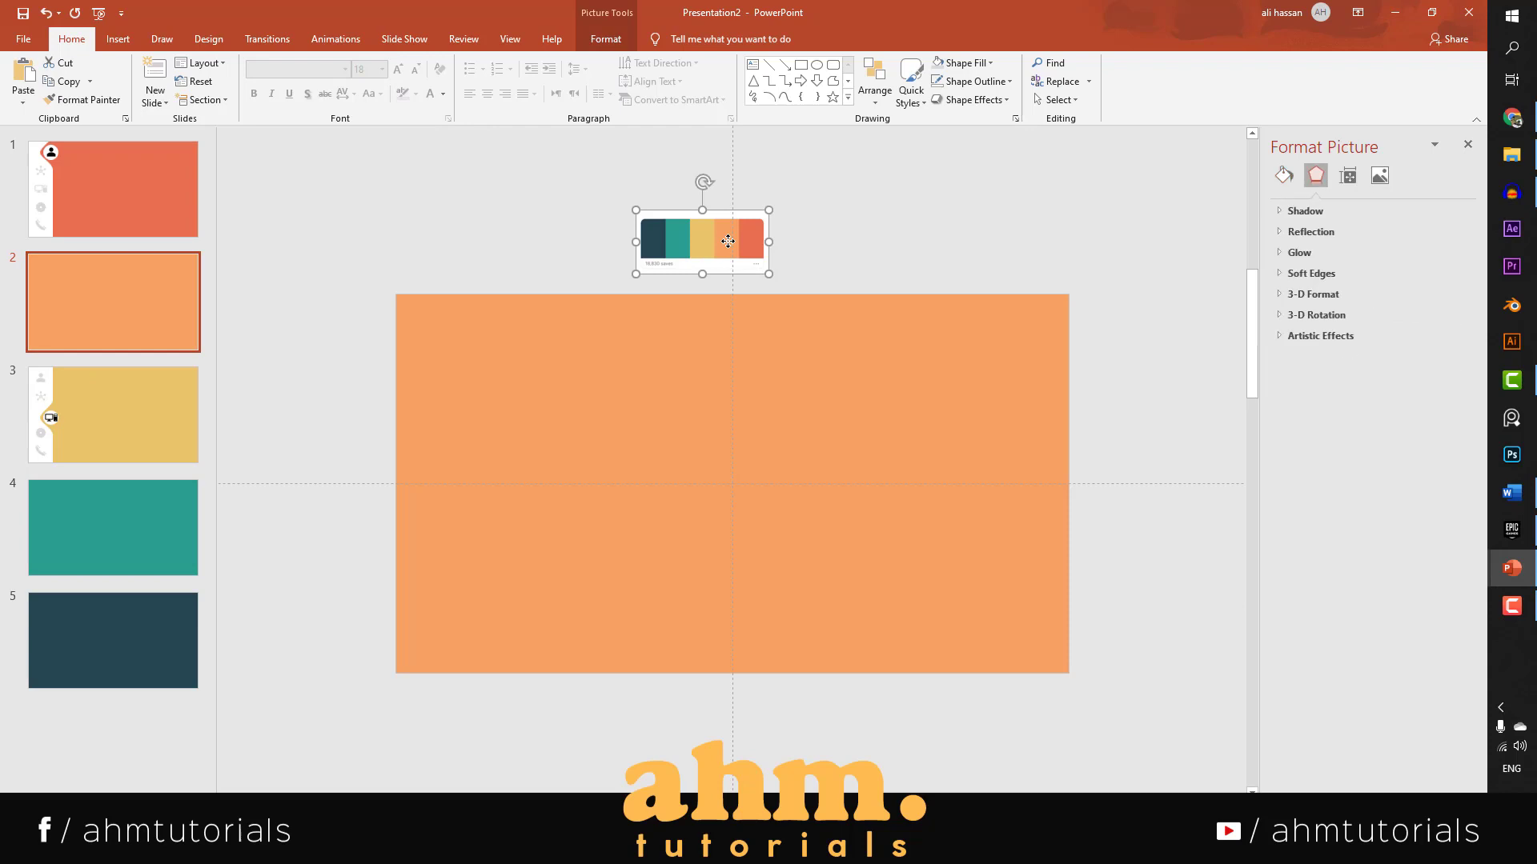
pyautogui.press('Delete')
pyautogui.hotkey('ctrl', 'v')
pyautogui.scroll(3, 727, 240)
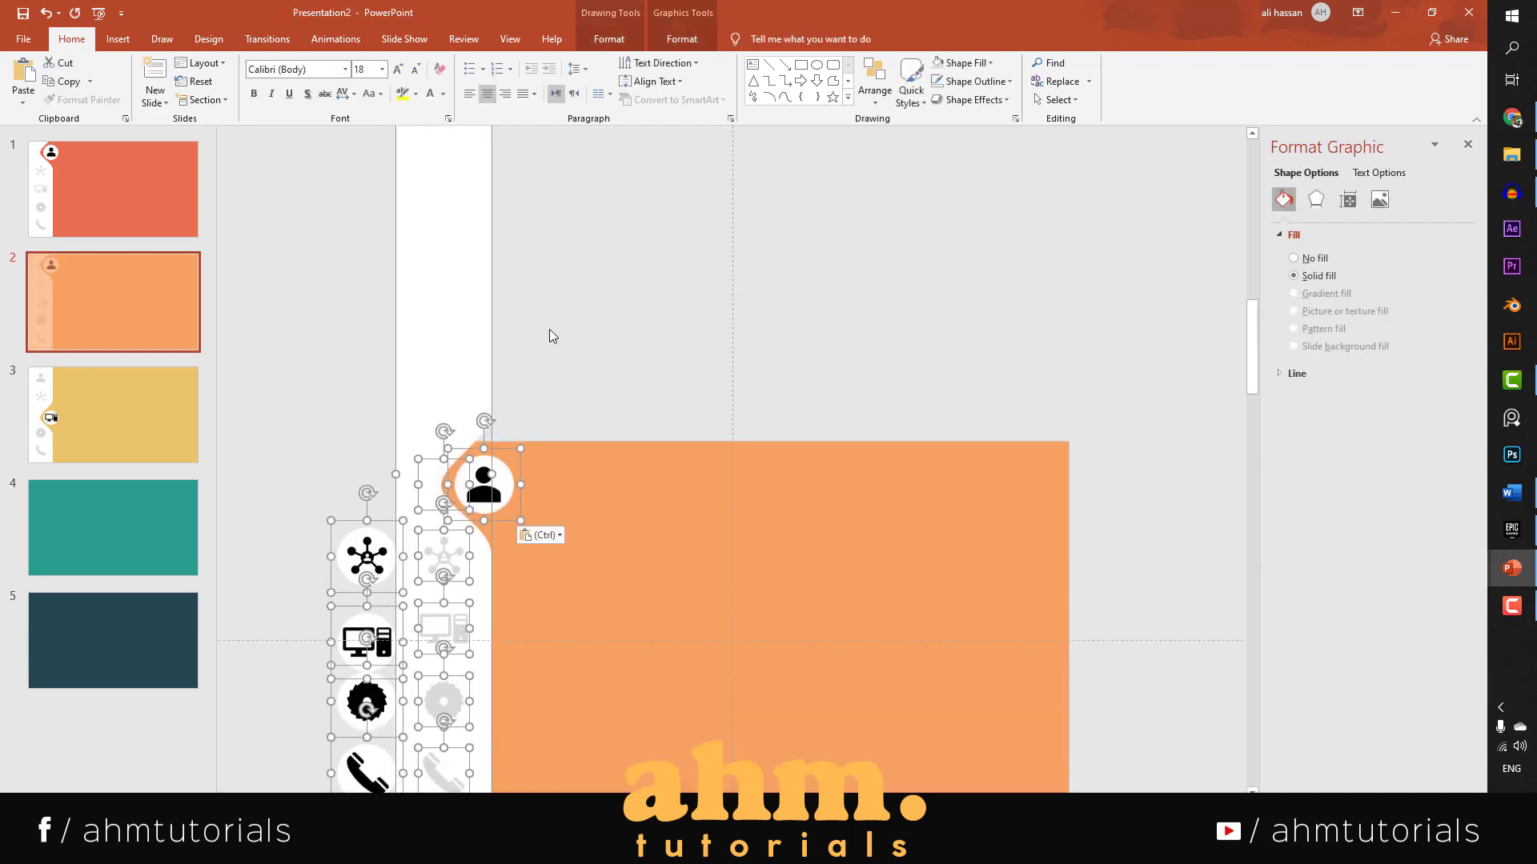
pyautogui.click(569, 317)
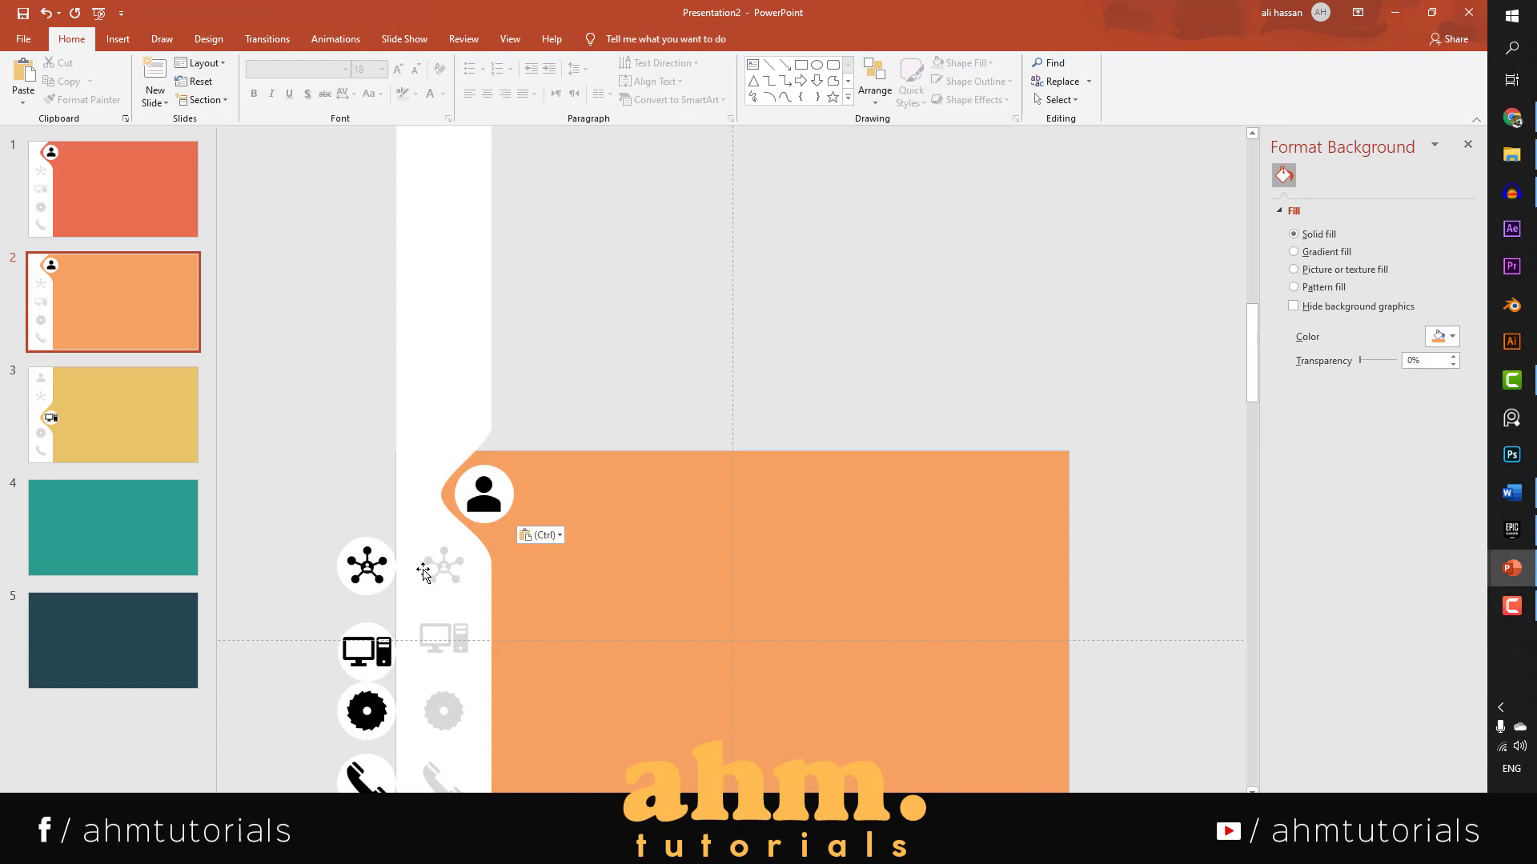
# Move slide 2's black person icon out of the notch to the icon column outside the slide.
pyautogui.click(490, 501)
pyautogui.moveTo(492, 499); pyautogui.dragTo(374, 499)
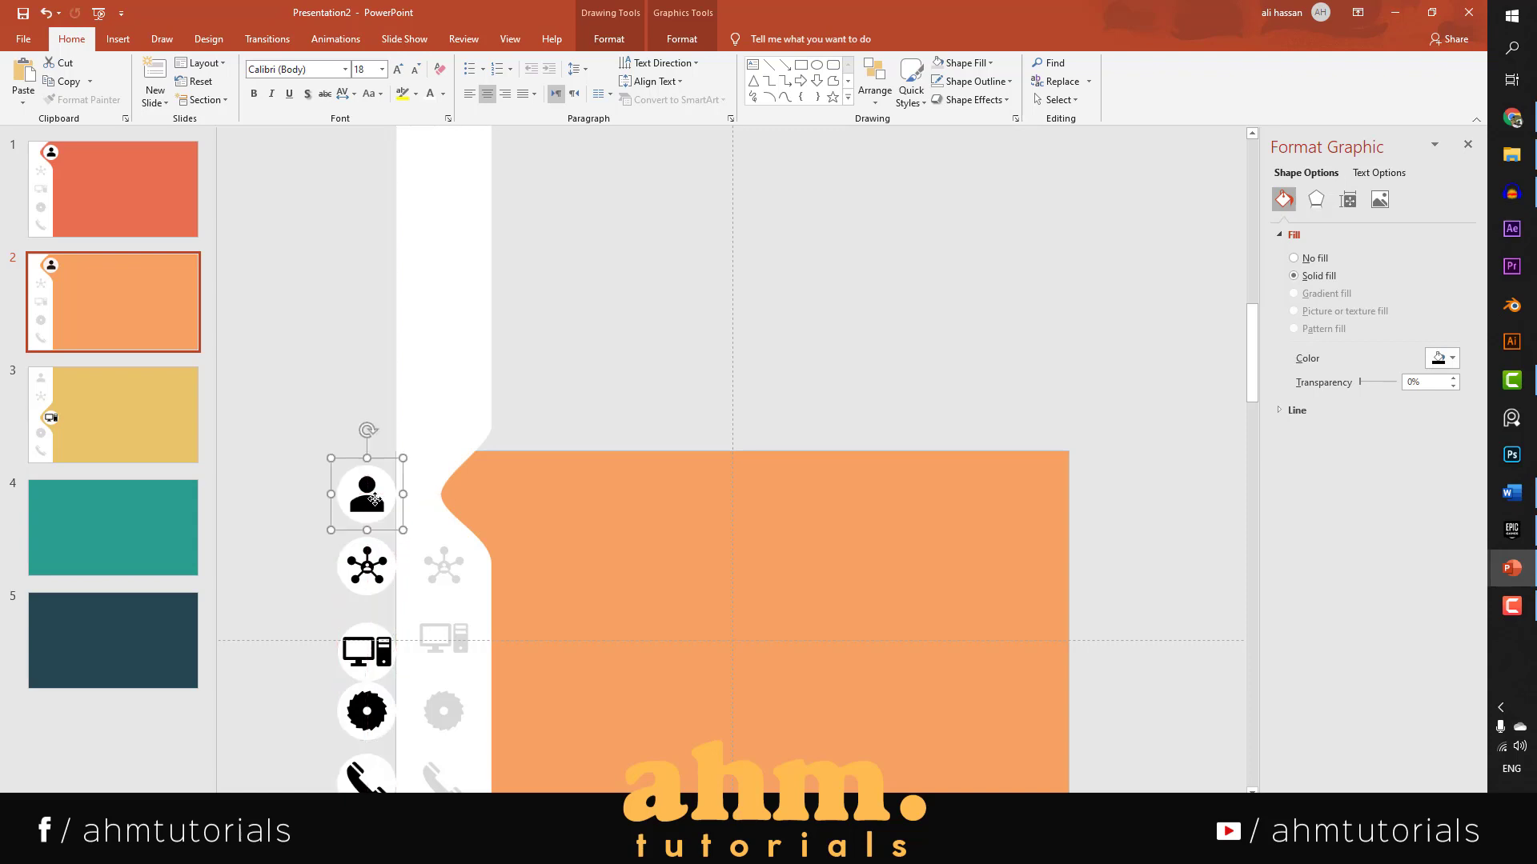
pyautogui.click(338, 373)
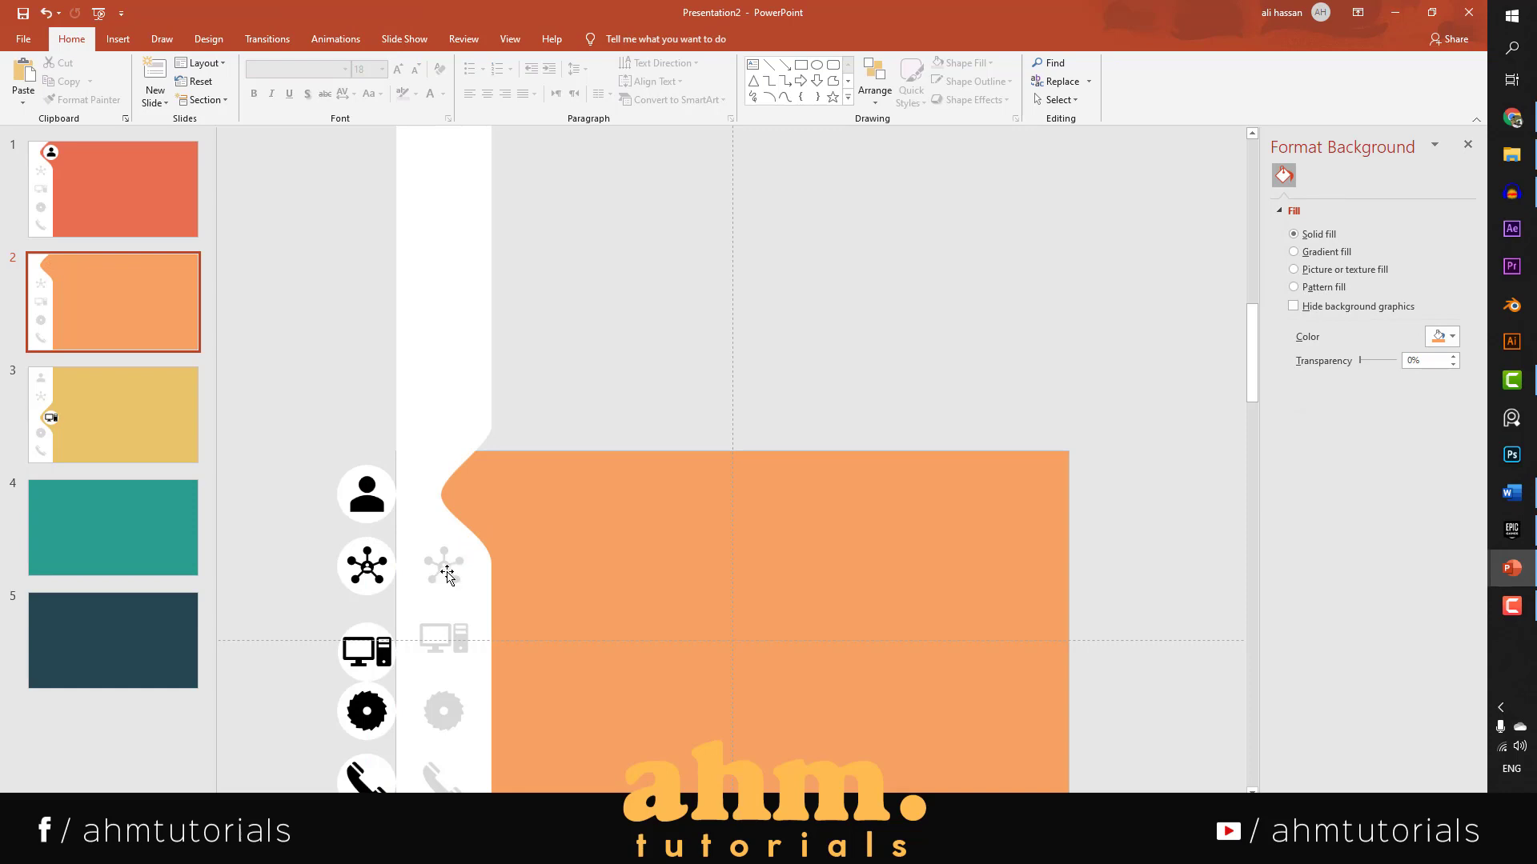
# Fill the unfilled person icon at the notch with the light grey sampled from the saw blade icon.
pyautogui.click(426, 494)
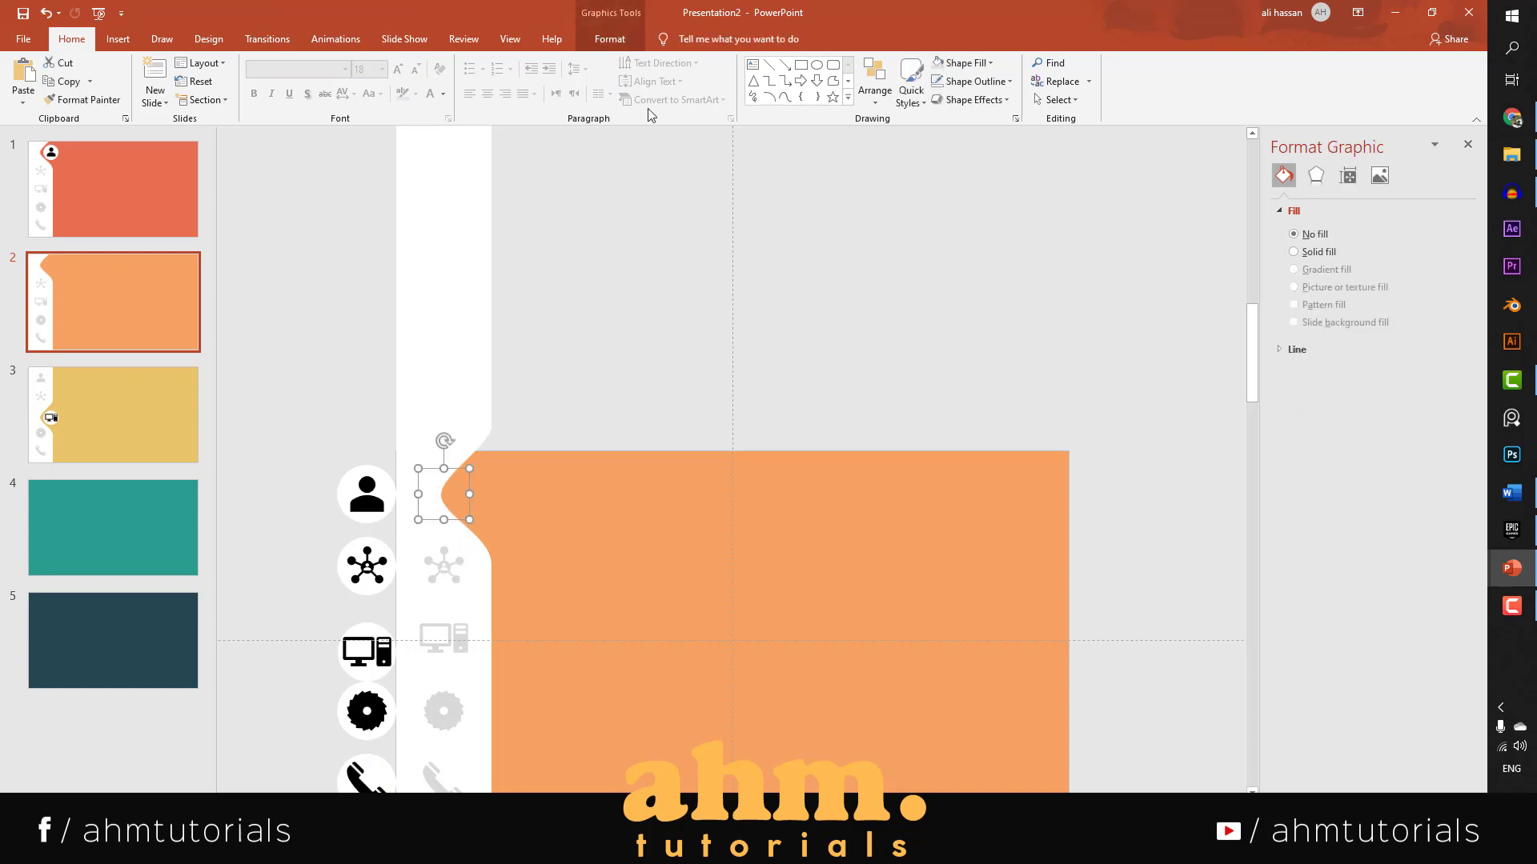
pyautogui.click(610, 38)
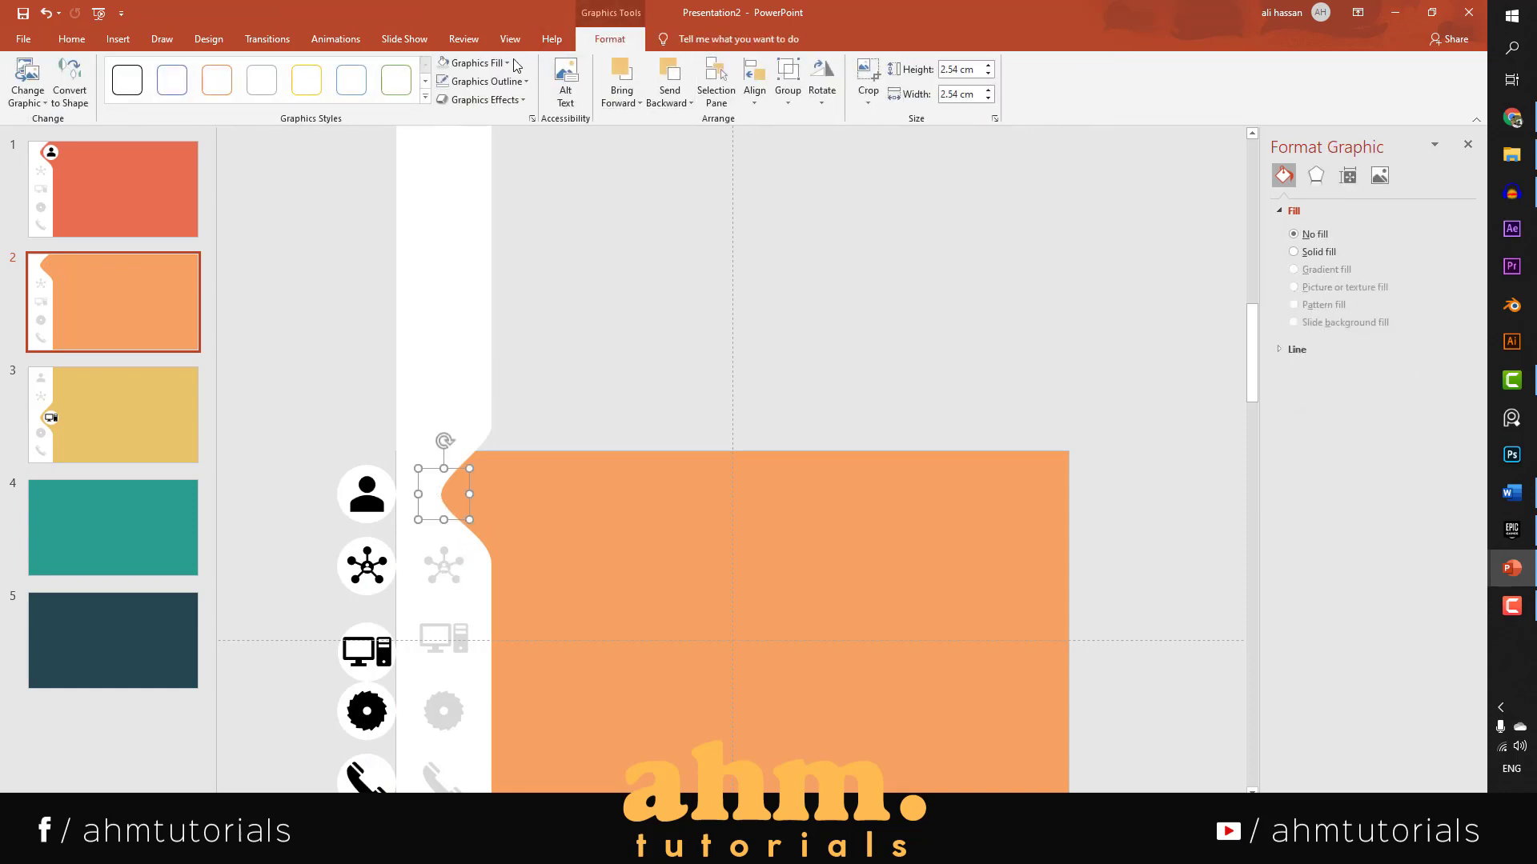
pyautogui.click(476, 62)
pyautogui.click(470, 277)
pyautogui.click(433, 714)
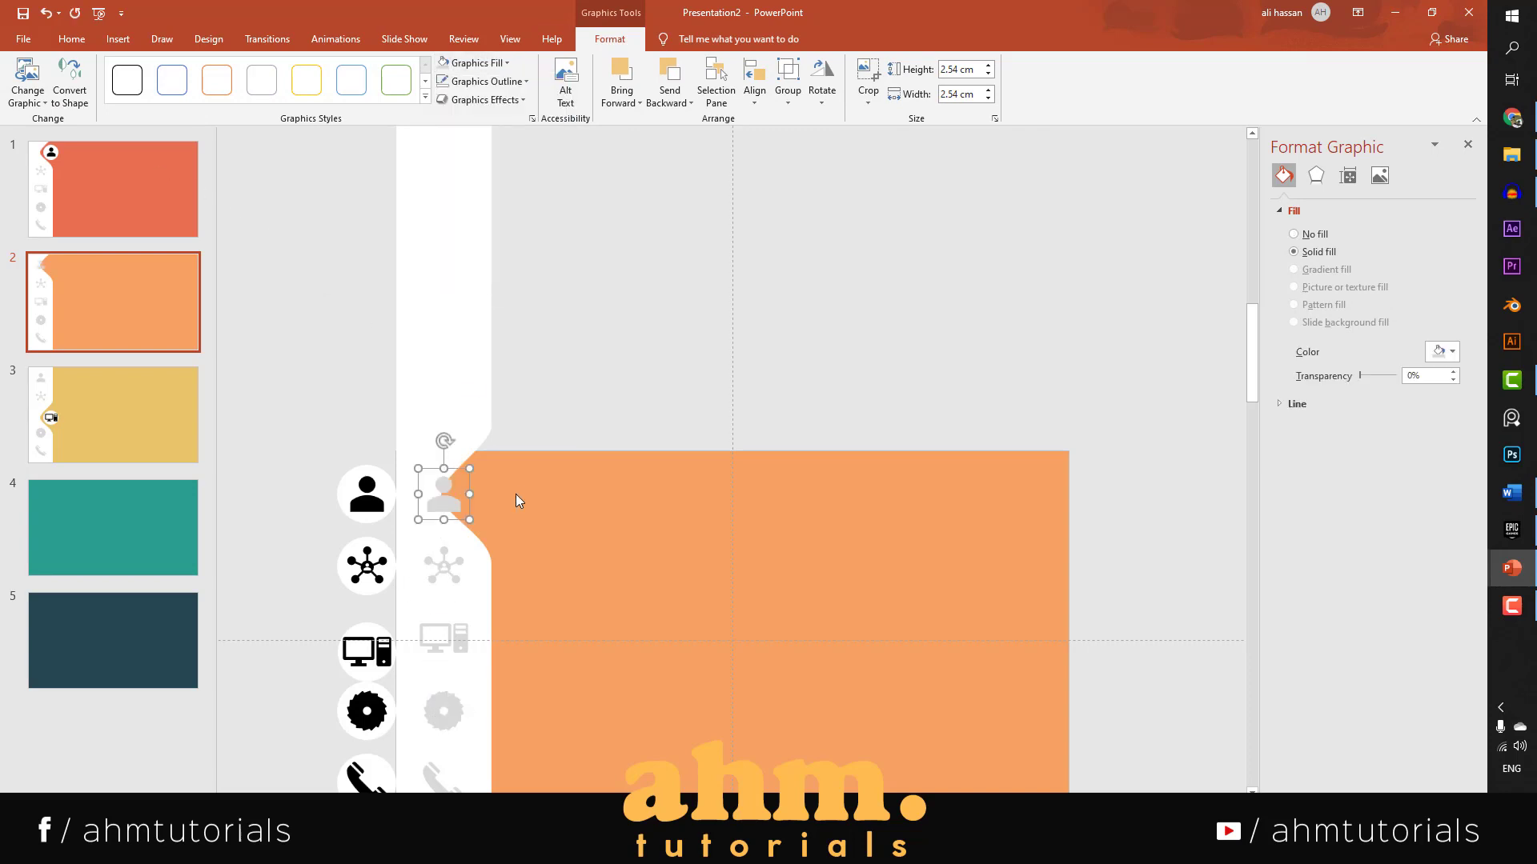
# Set slide 2's light grey network icon to no fill and select its black counterpart.
pyautogui.click(492, 577)
pyautogui.click(444, 566)
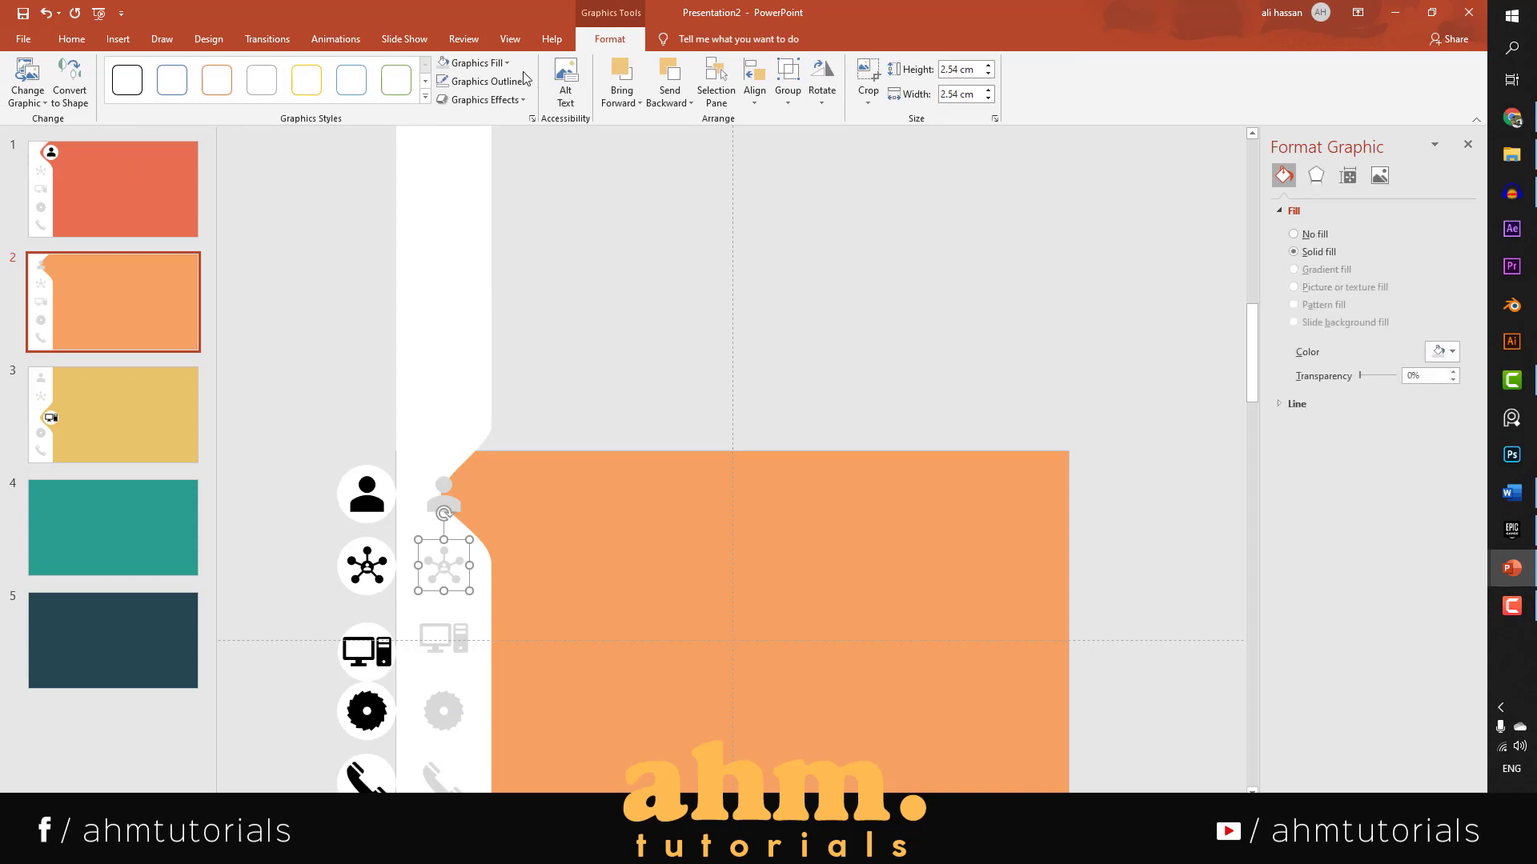
pyautogui.click(504, 62)
pyautogui.click(493, 243)
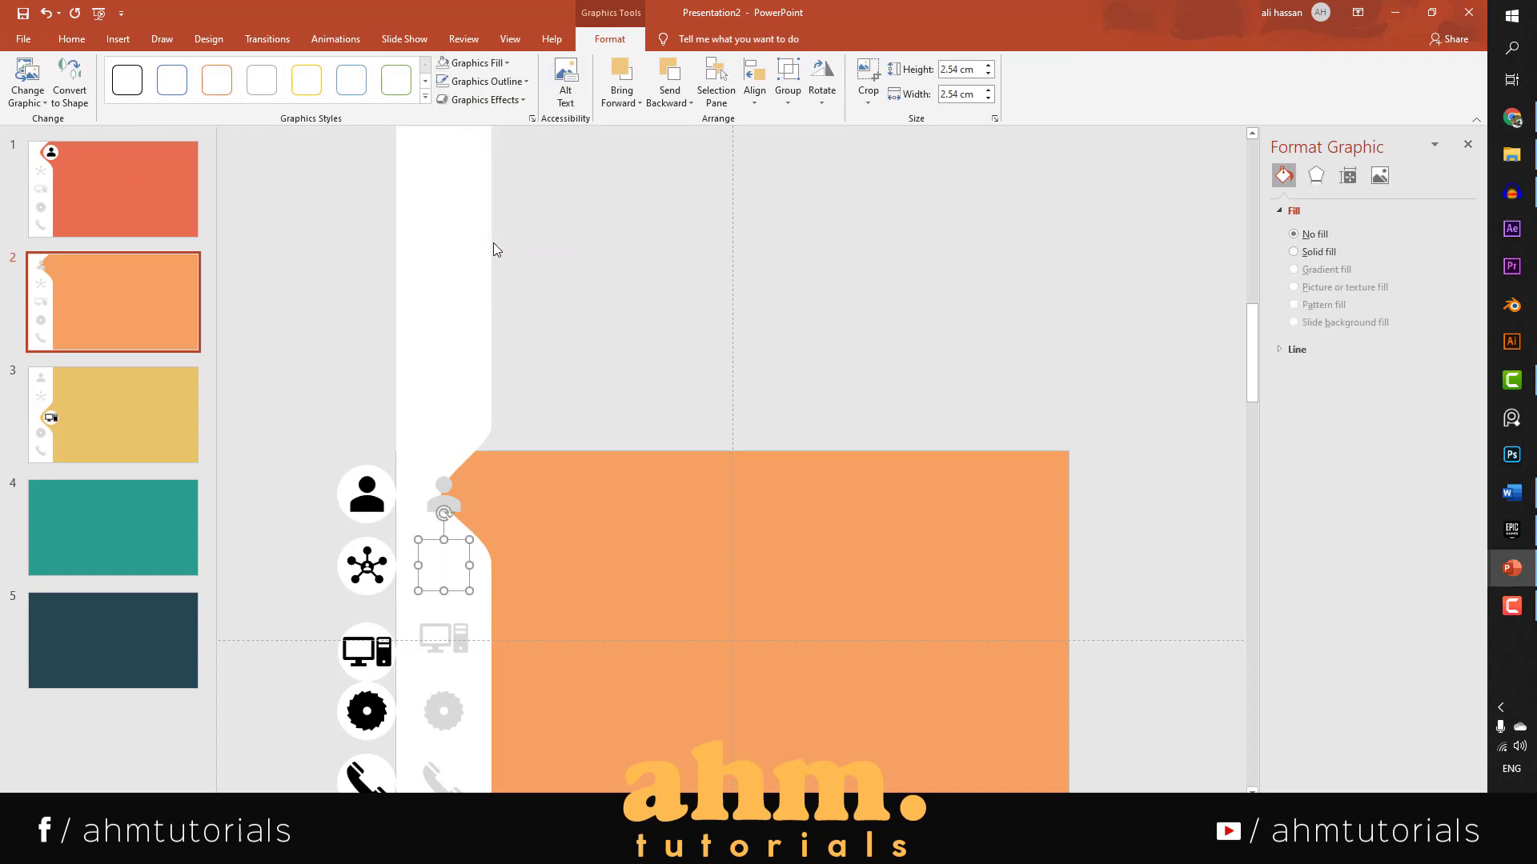
pyautogui.click(334, 322)
pyautogui.click(370, 570)
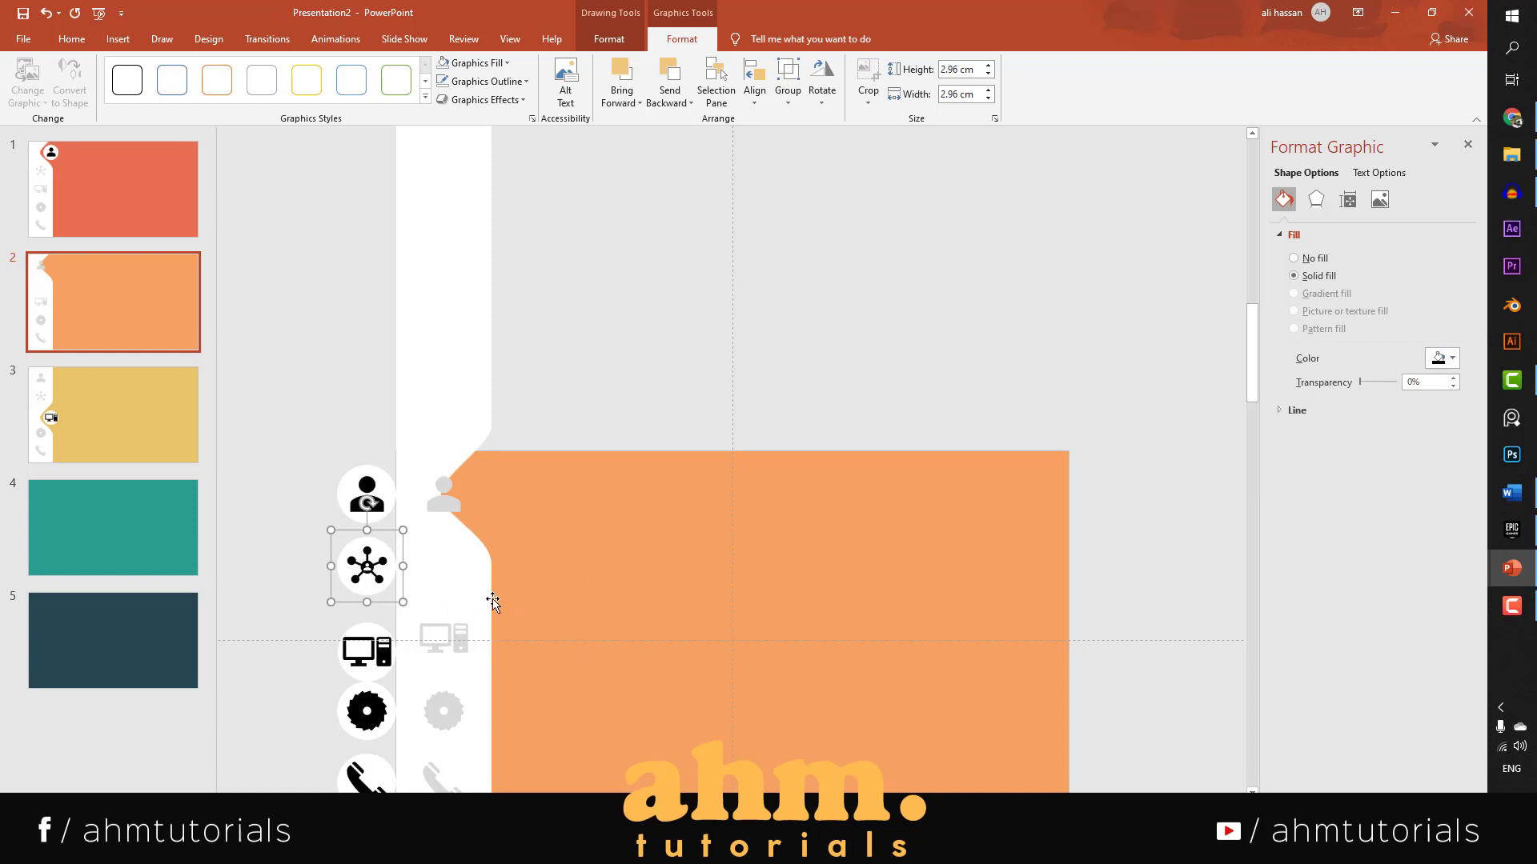
# Undo the icon fill changes and the black person icon's move on slide 2.
pyautogui.hotkey('ctrl', 'z')
pyautogui.hotkey('ctrl', 'z')
pyautogui.hotkey('ctrl', 'z')
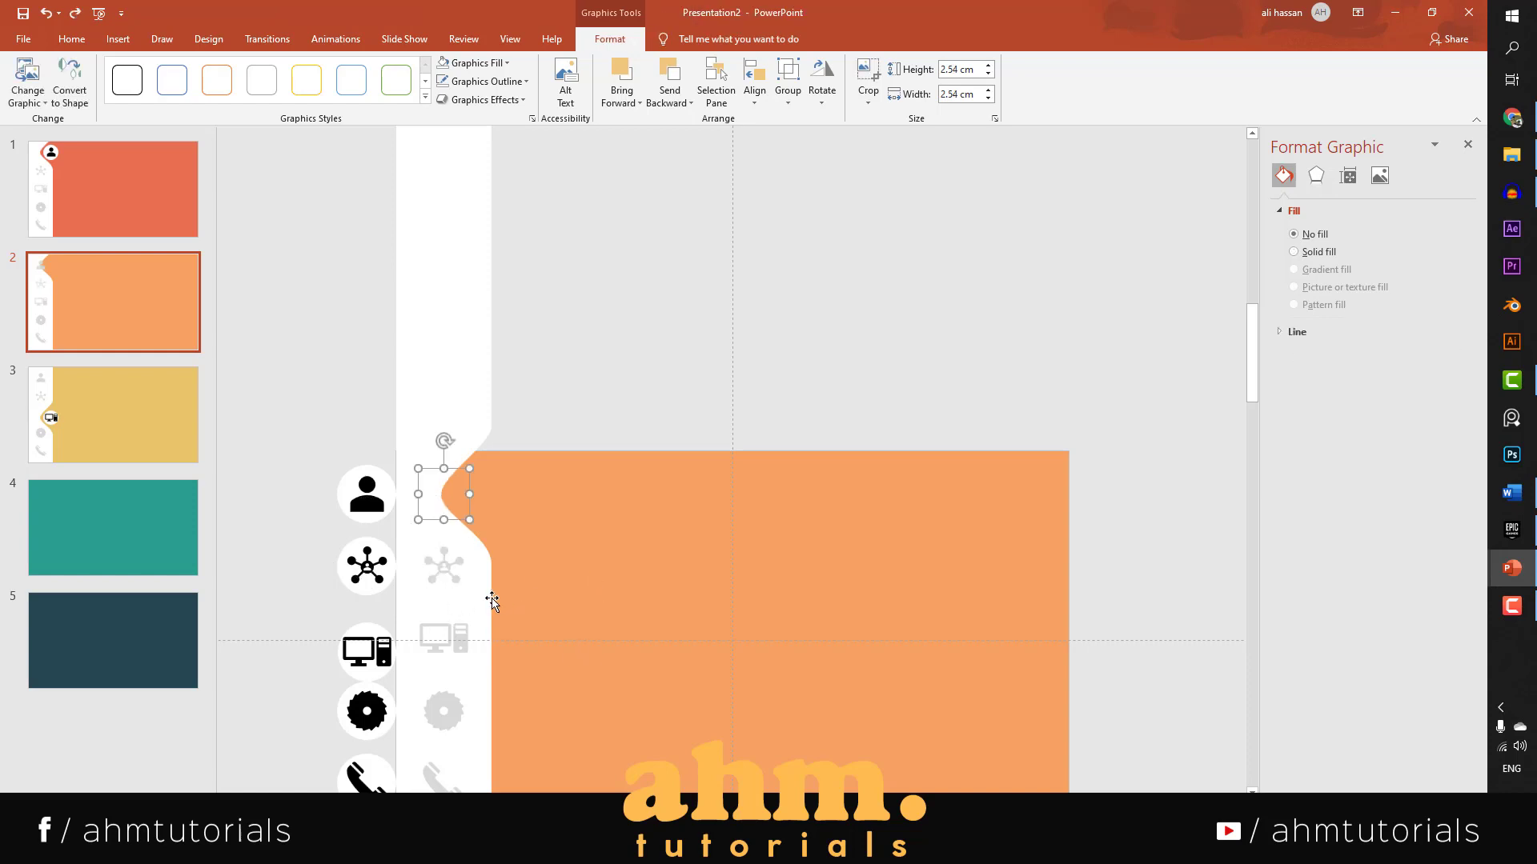
# Move slide 2's black network icon to the sidebar's inner edge beside its grey copy, and the black person icon outside the slide.
pyautogui.click(344, 466)
pyautogui.click(366, 566)
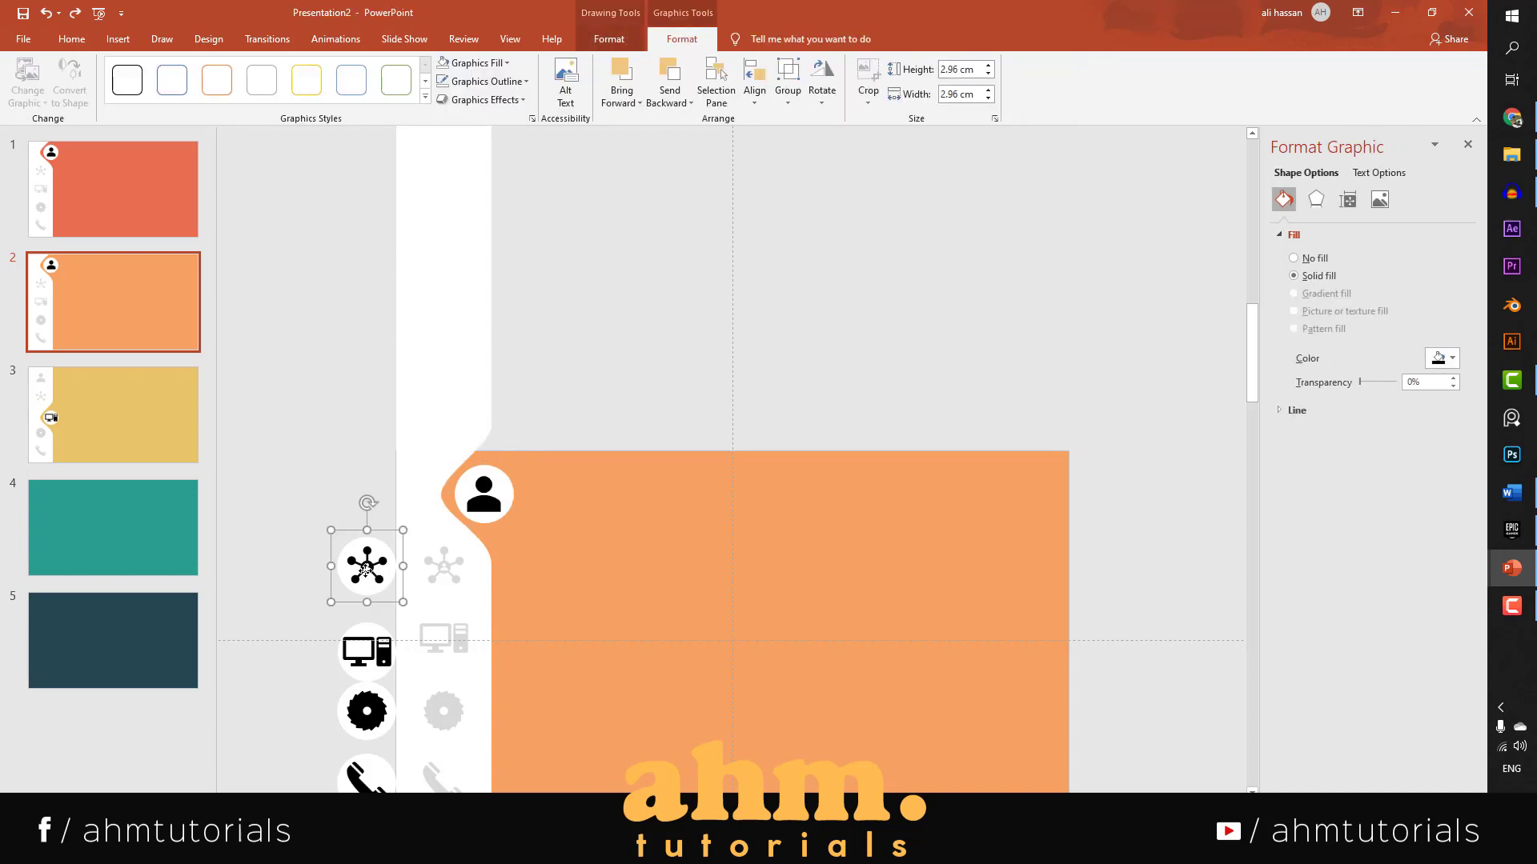
pyautogui.moveTo(366, 570); pyautogui.dragTo(482, 565)
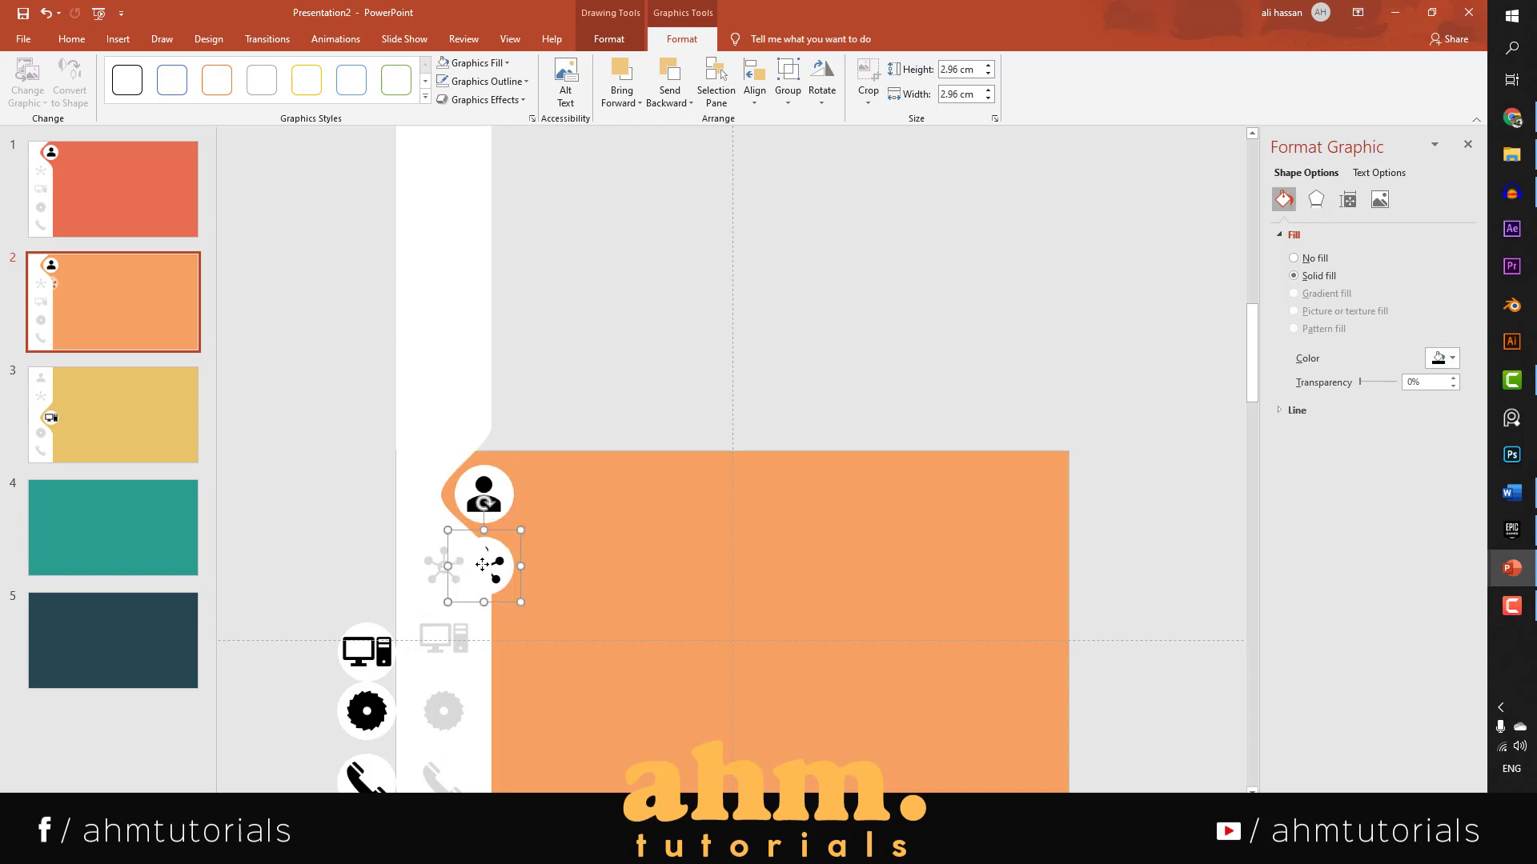
pyautogui.click(344, 529)
pyautogui.moveTo(498, 495); pyautogui.dragTo(382, 490)
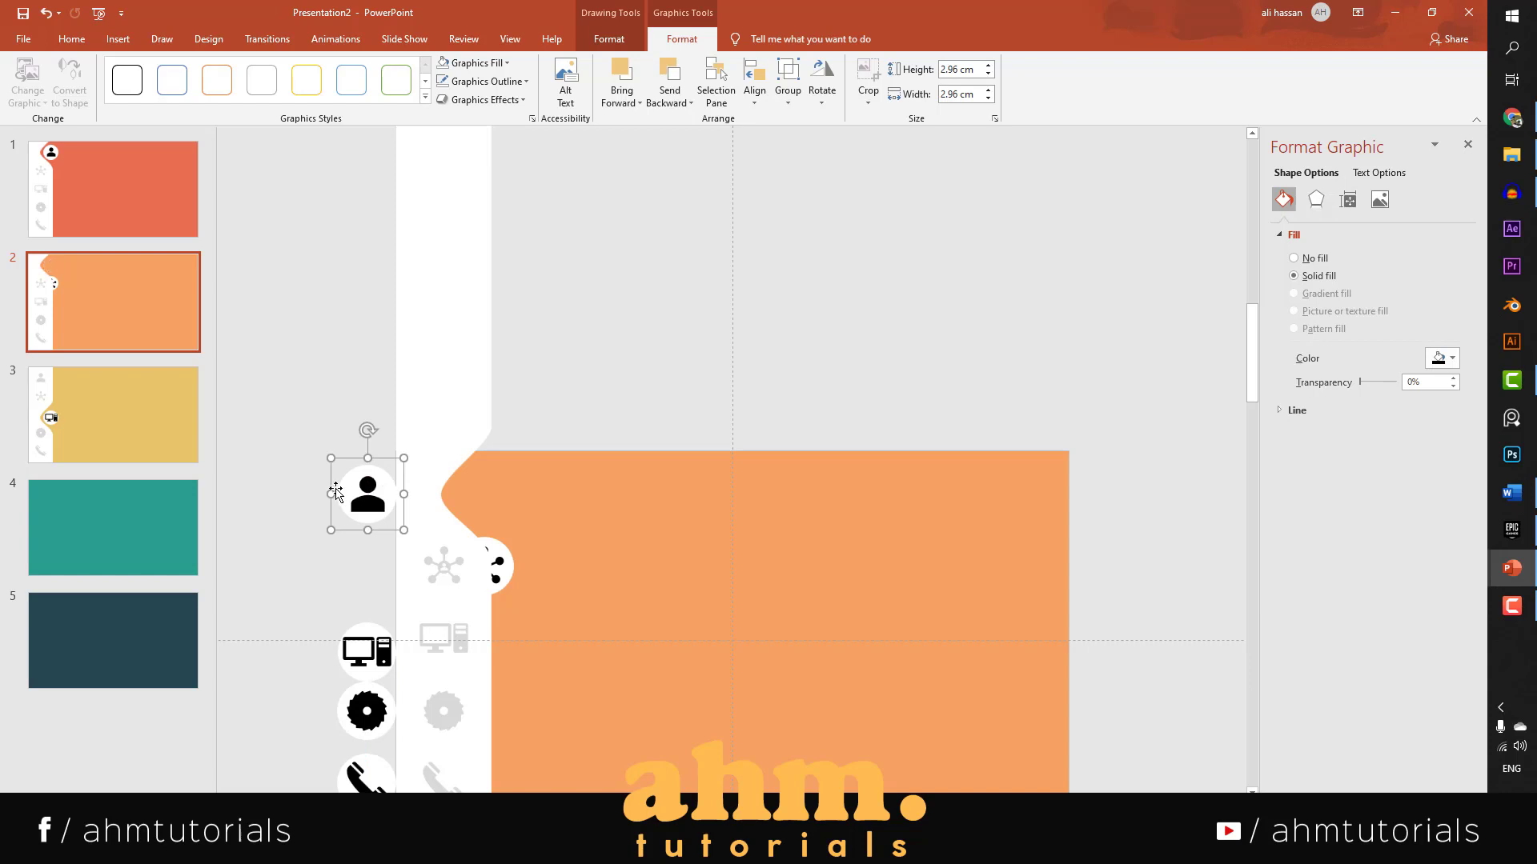
pyautogui.click(303, 496)
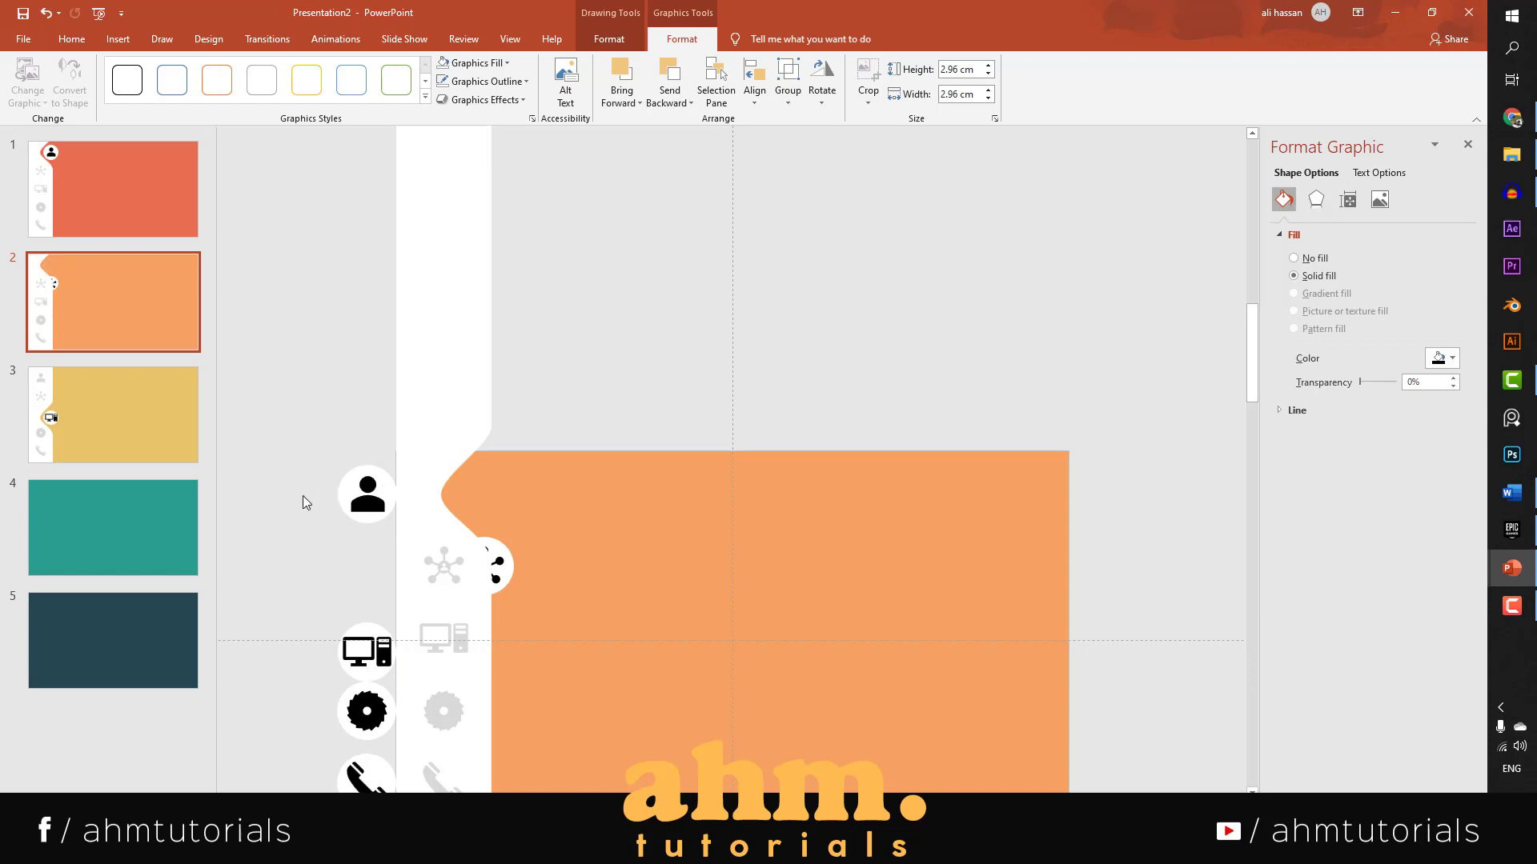
# Fill the unfilled person icon at slide 2's notch with the light grey sampled from the saw blade icon.
pyautogui.click(442, 494)
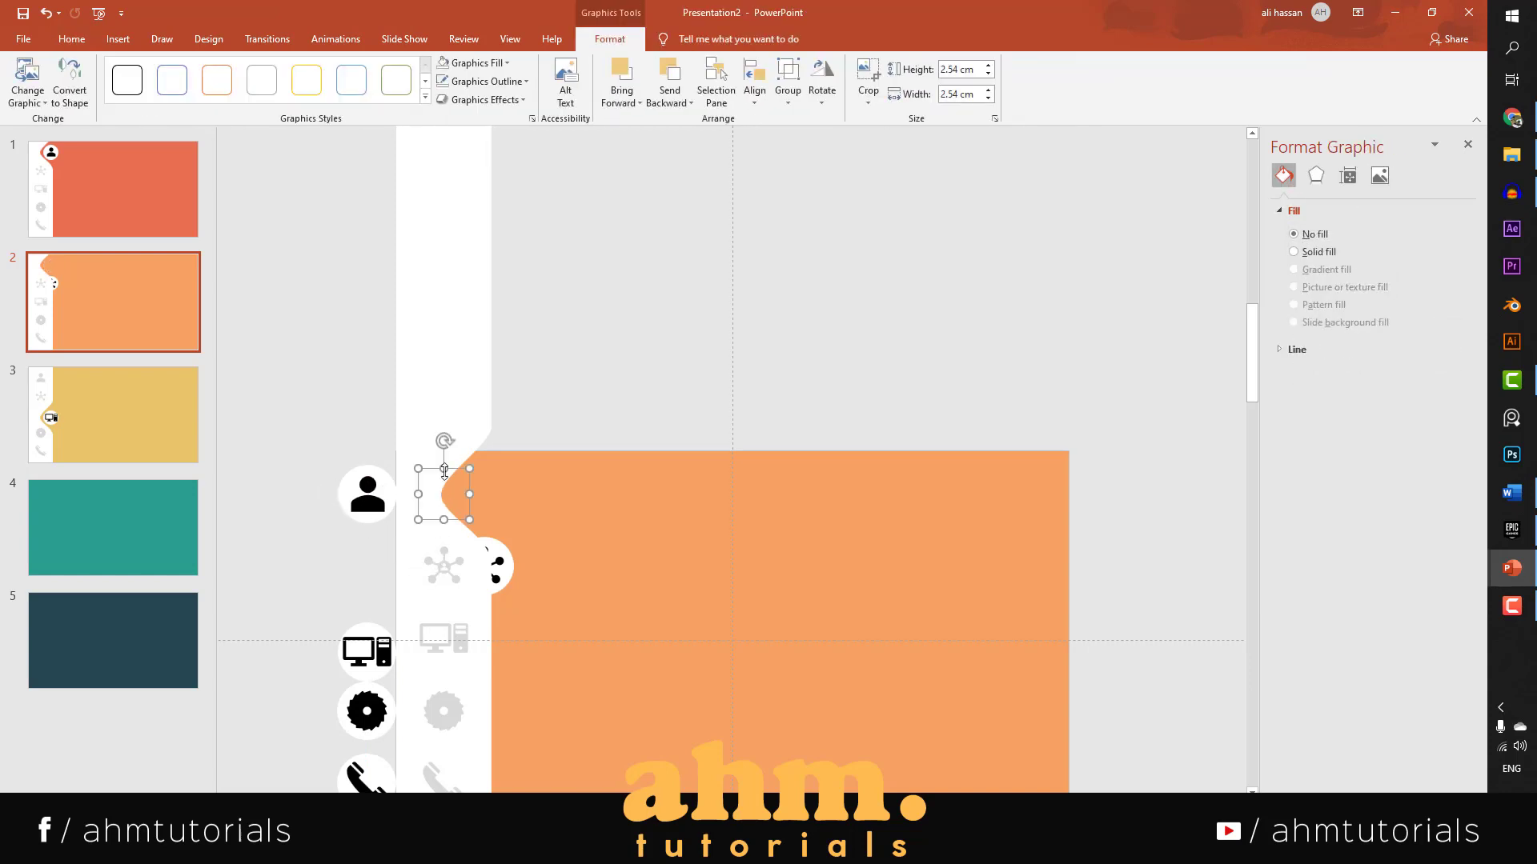
pyautogui.click(506, 63)
pyautogui.click(484, 276)
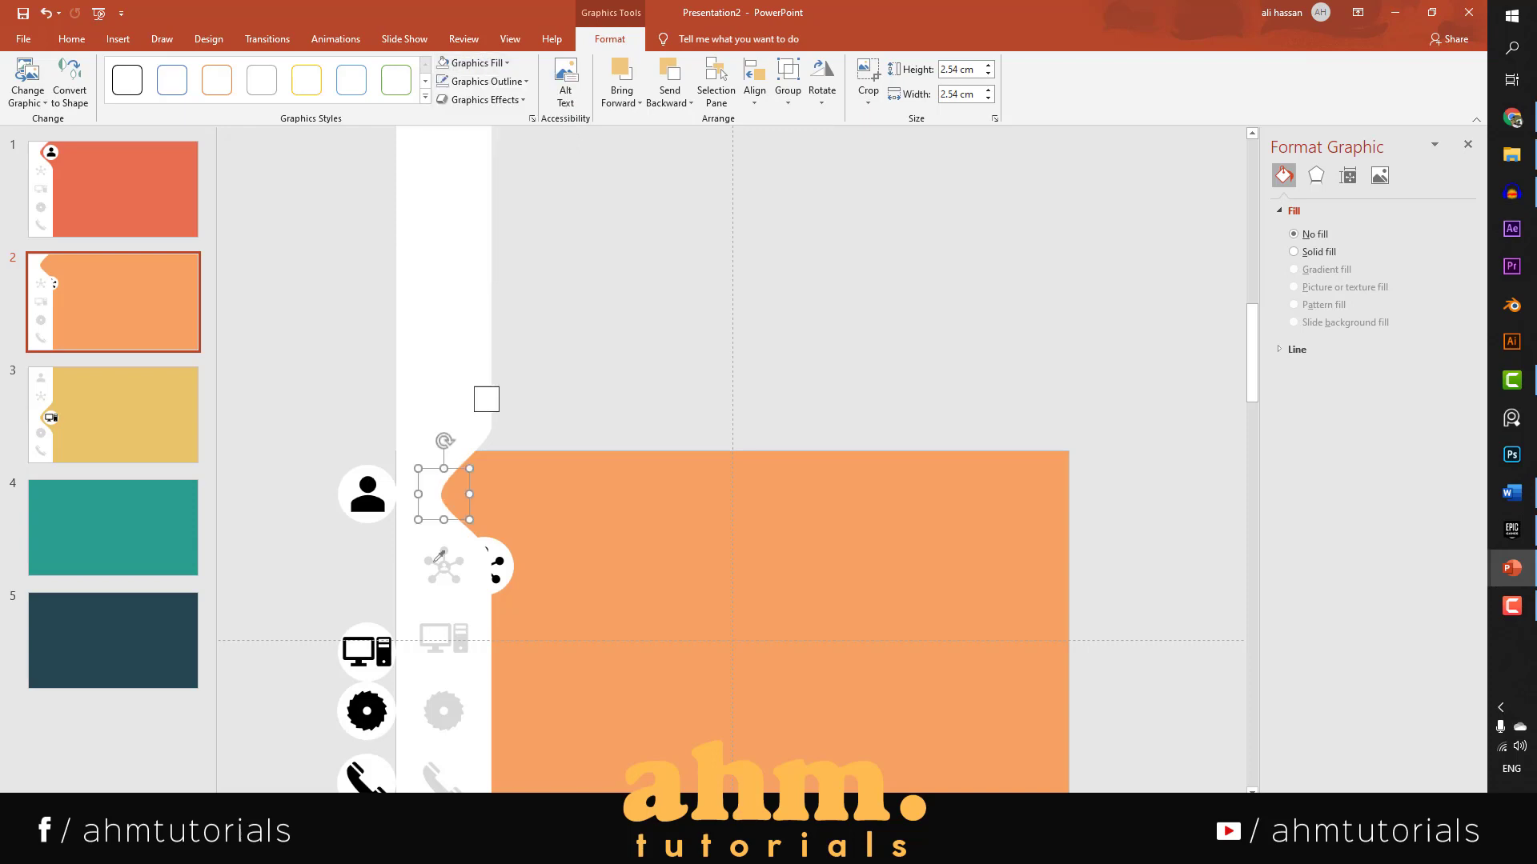
pyautogui.click(452, 718)
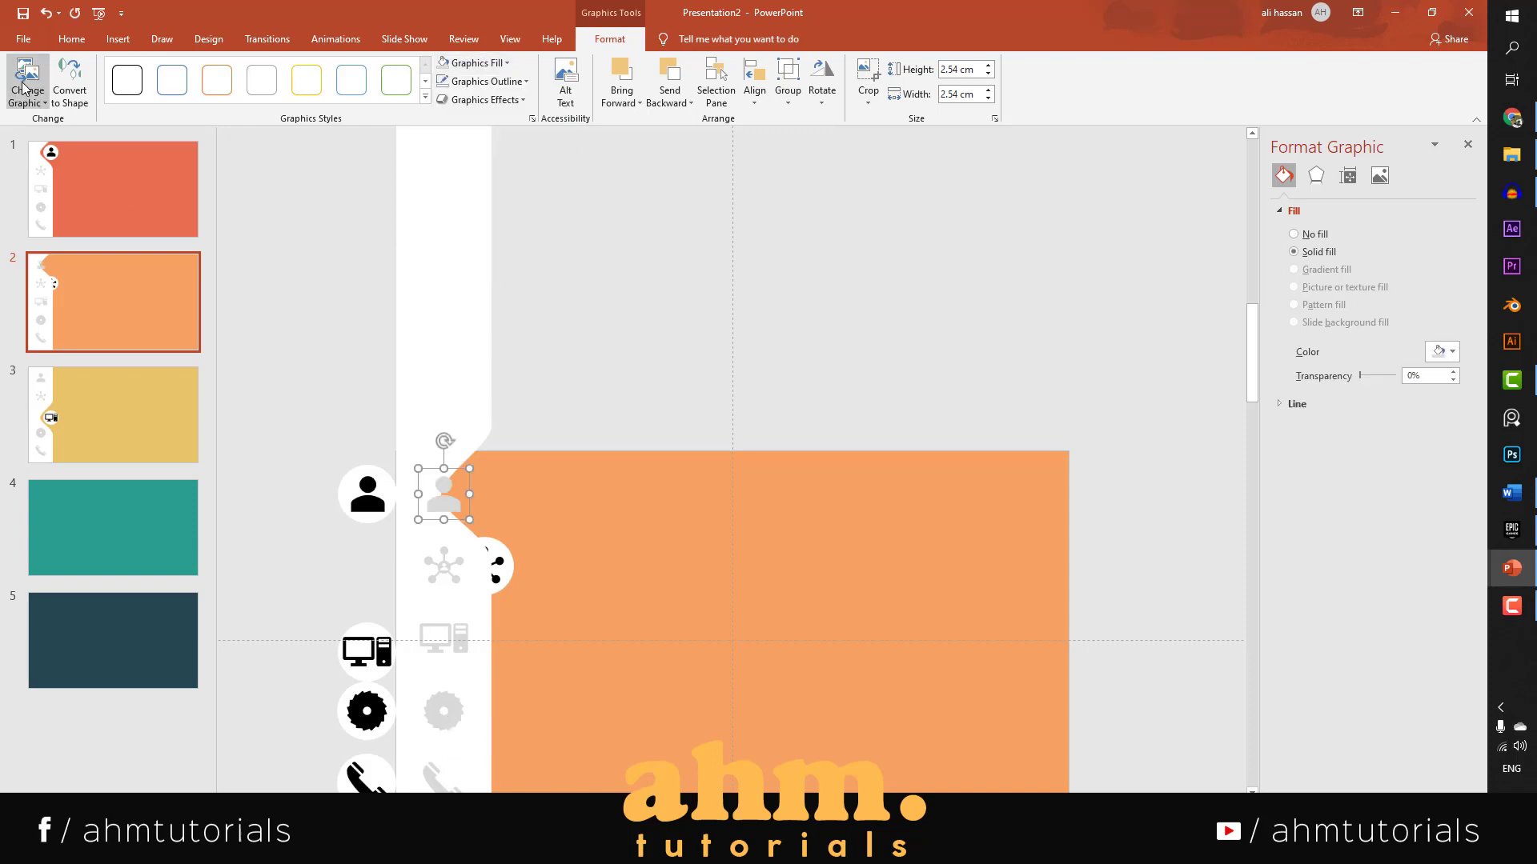
# Set slide 2's light grey network icon to no fill.
pyautogui.click(449, 576)
pyautogui.click(511, 62)
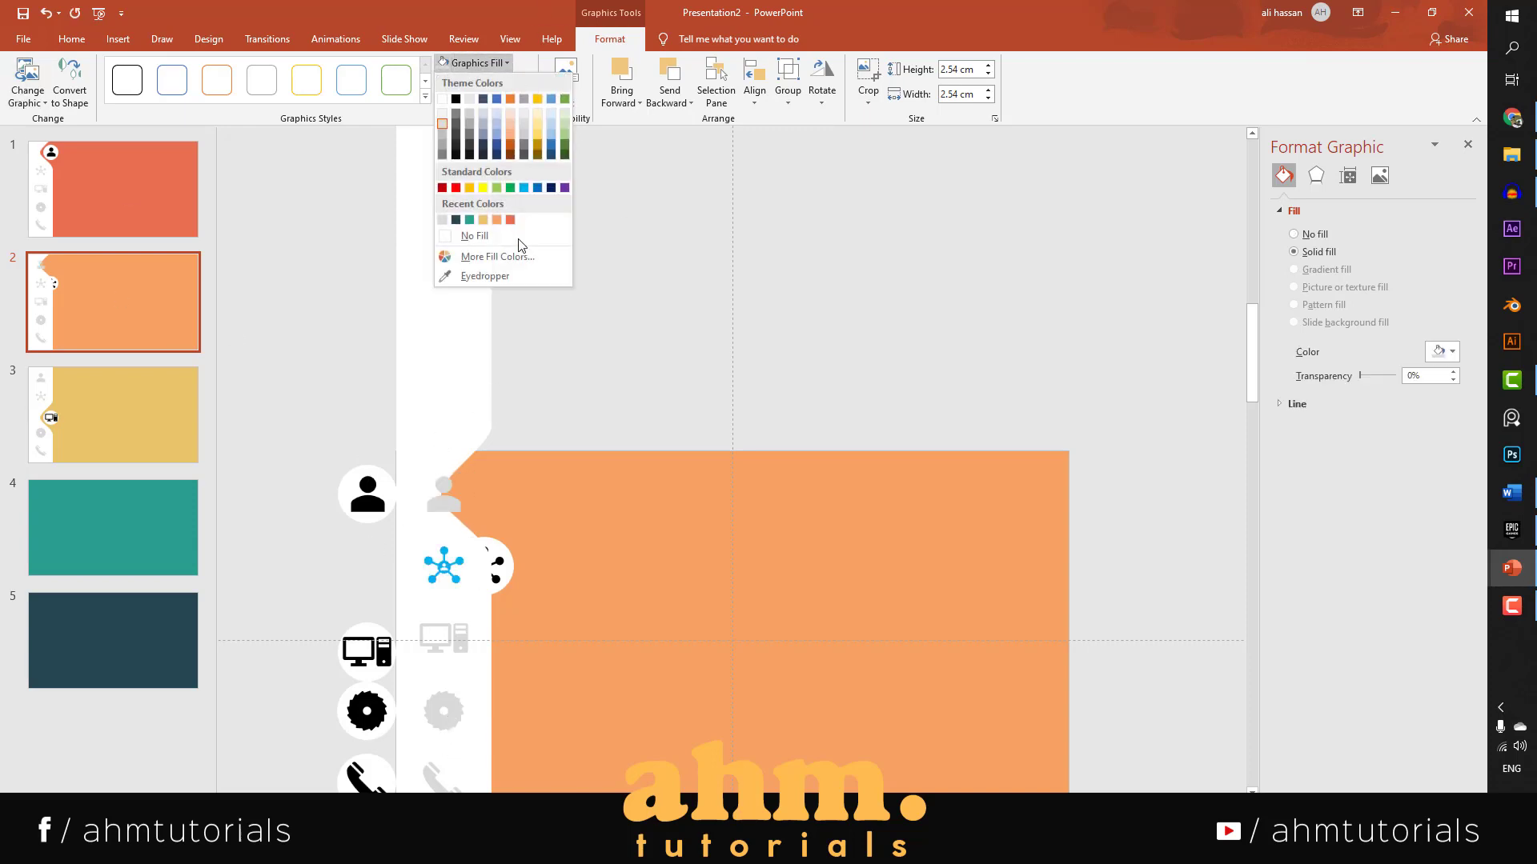
pyautogui.click(479, 238)
pyautogui.click(271, 301)
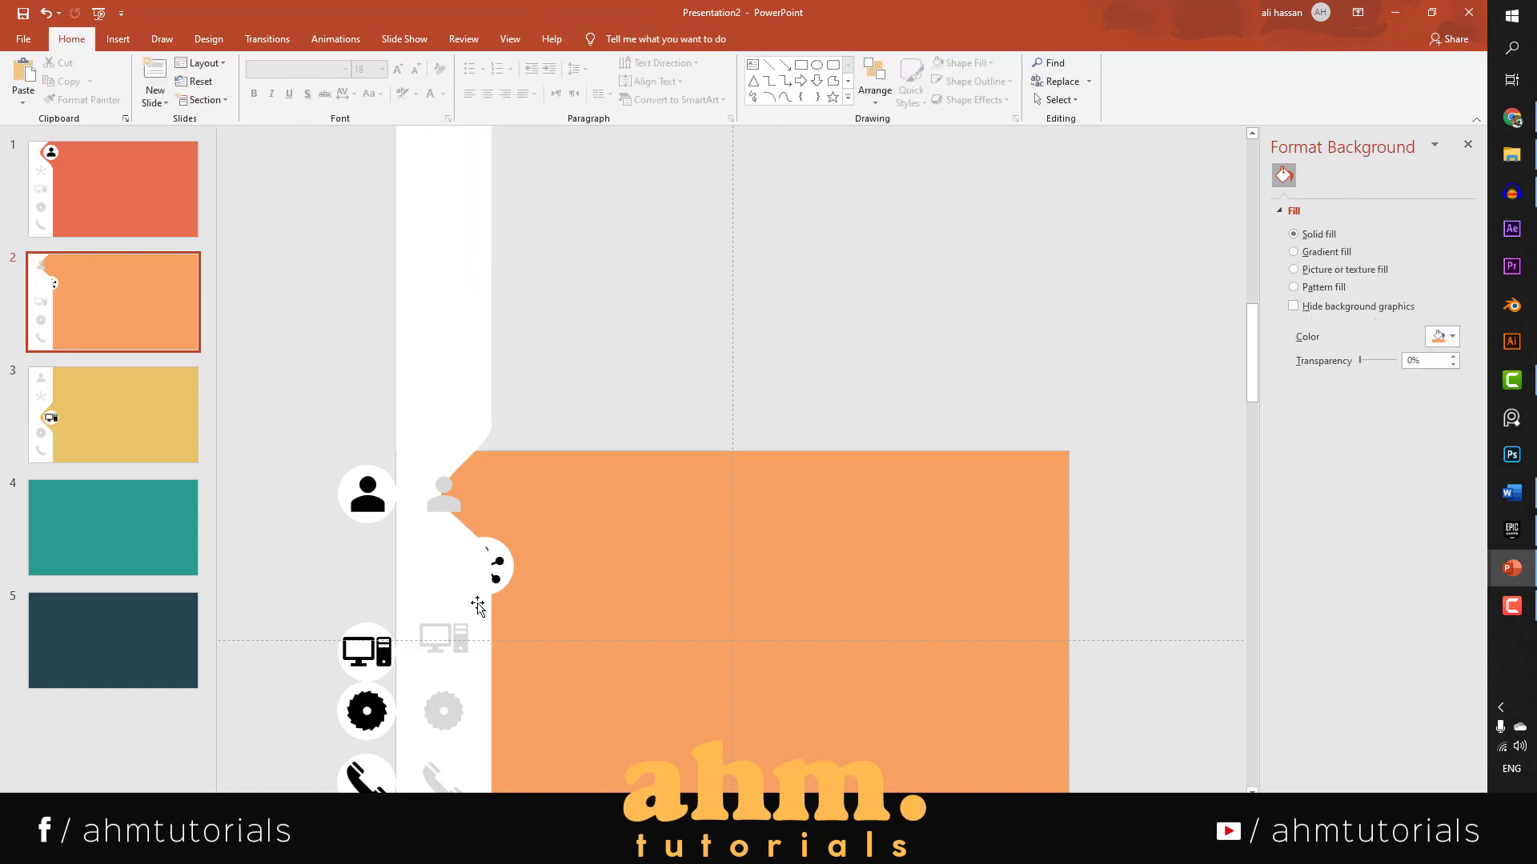
# Move slide 2's white sidebar down so its notch curves around the black network icon.
pyautogui.scroll(-2, 355, 559)
pyautogui.scroll(2, 356, 559)
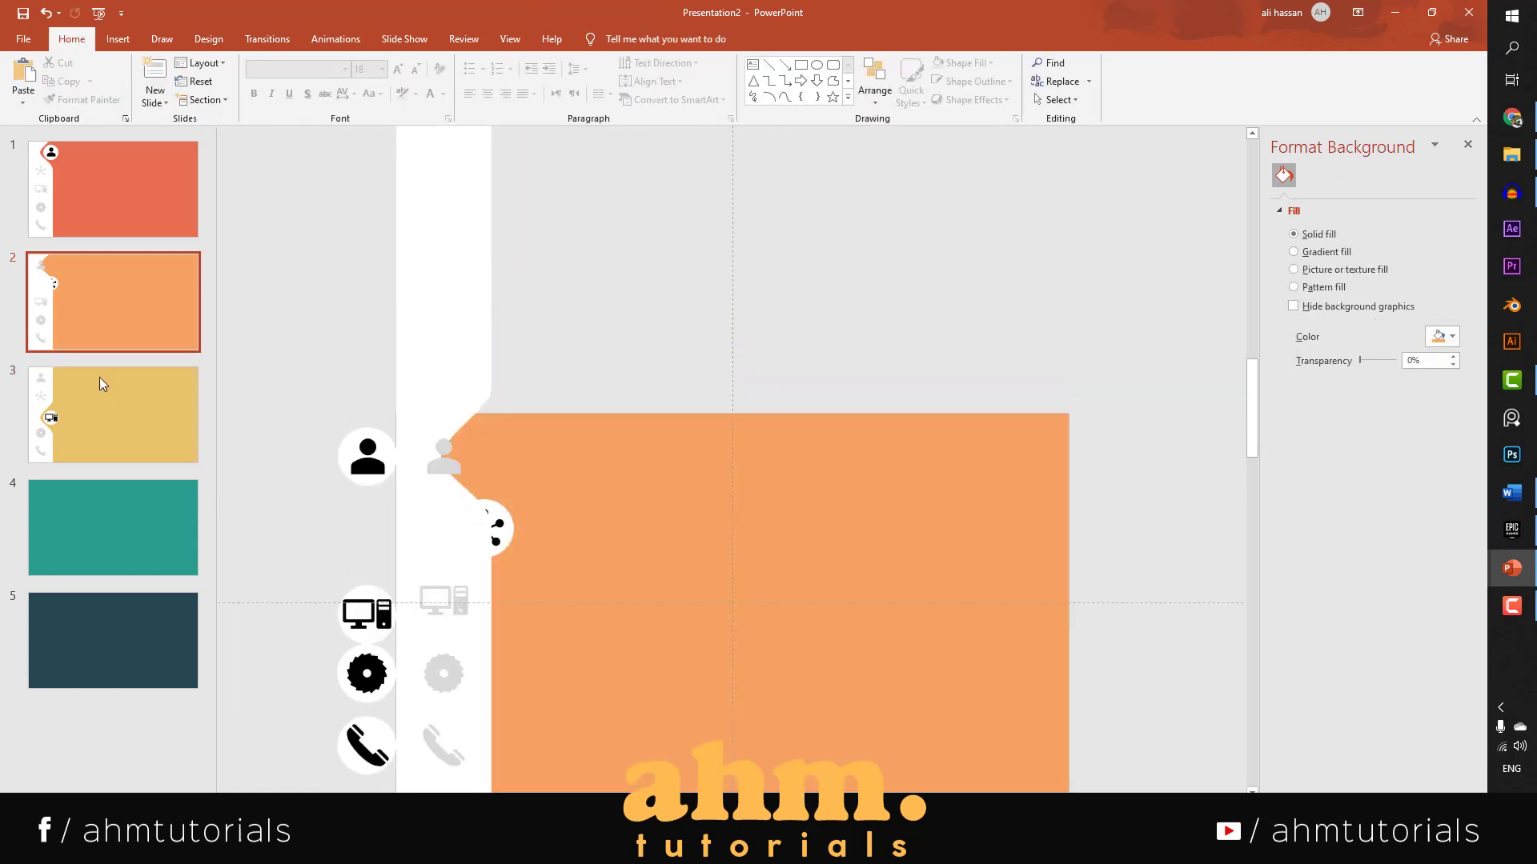
pyautogui.click(98, 324)
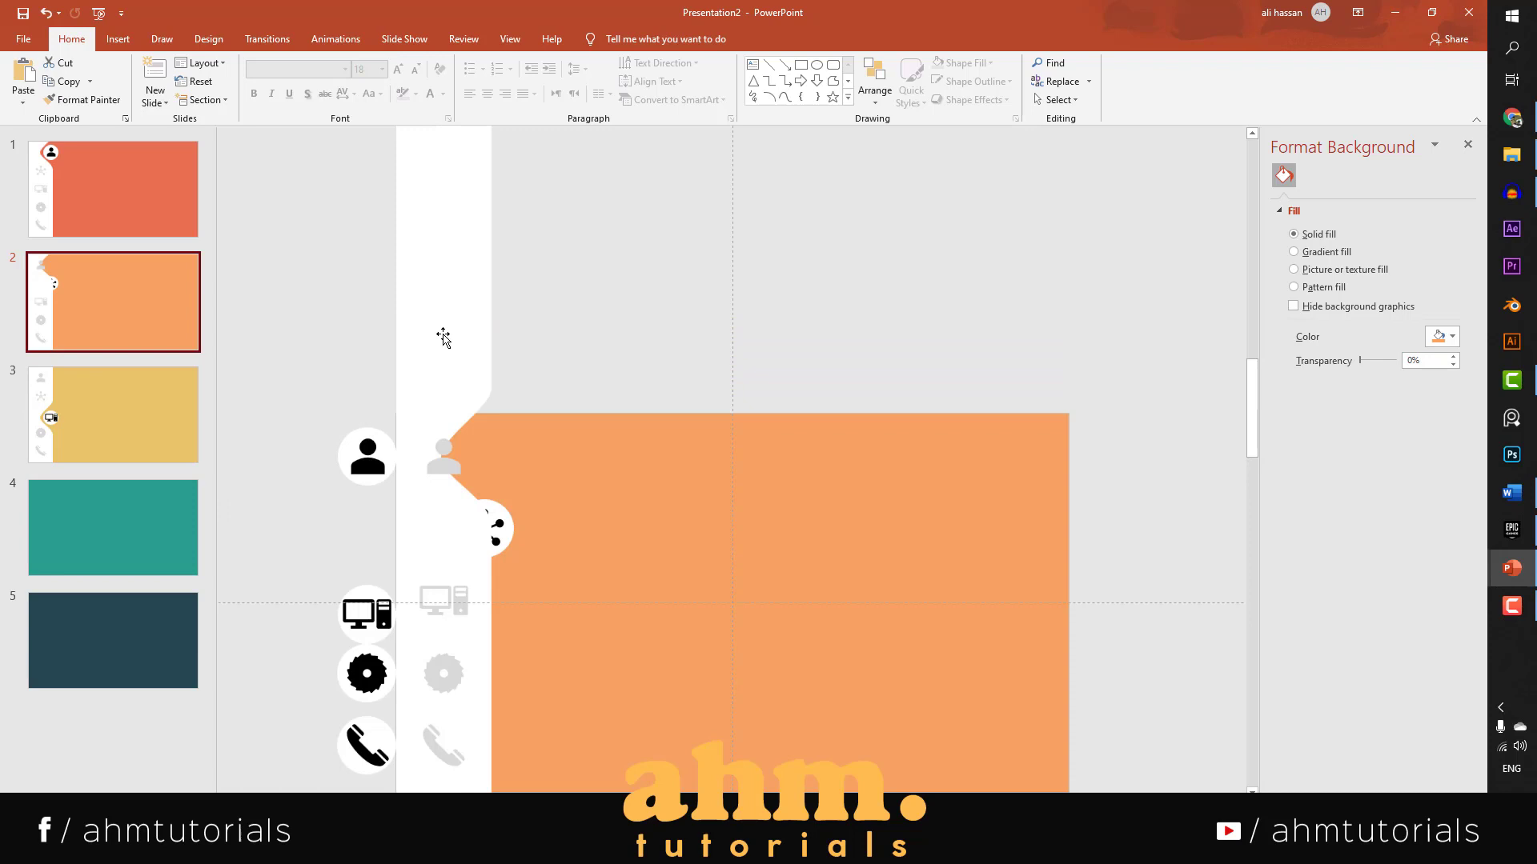
pyautogui.moveTo(442, 321)
pyautogui.mouseDown()
pyautogui.moveTo(432, 408)
pyautogui.moveTo(435, 390)
pyautogui.mouseUp()
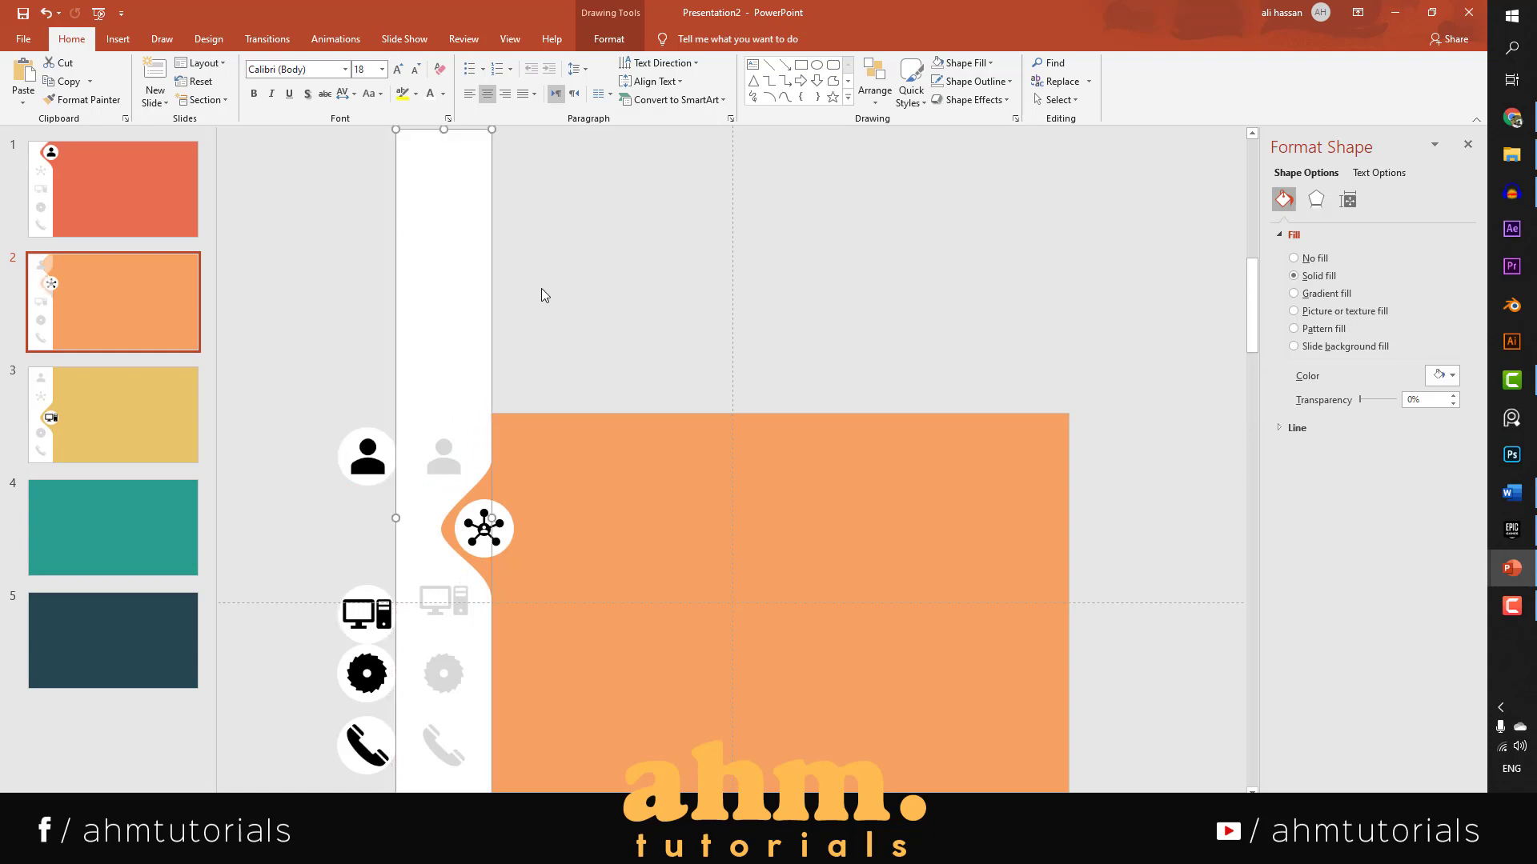
pyautogui.click(541, 286)
pyautogui.click(71, 187)
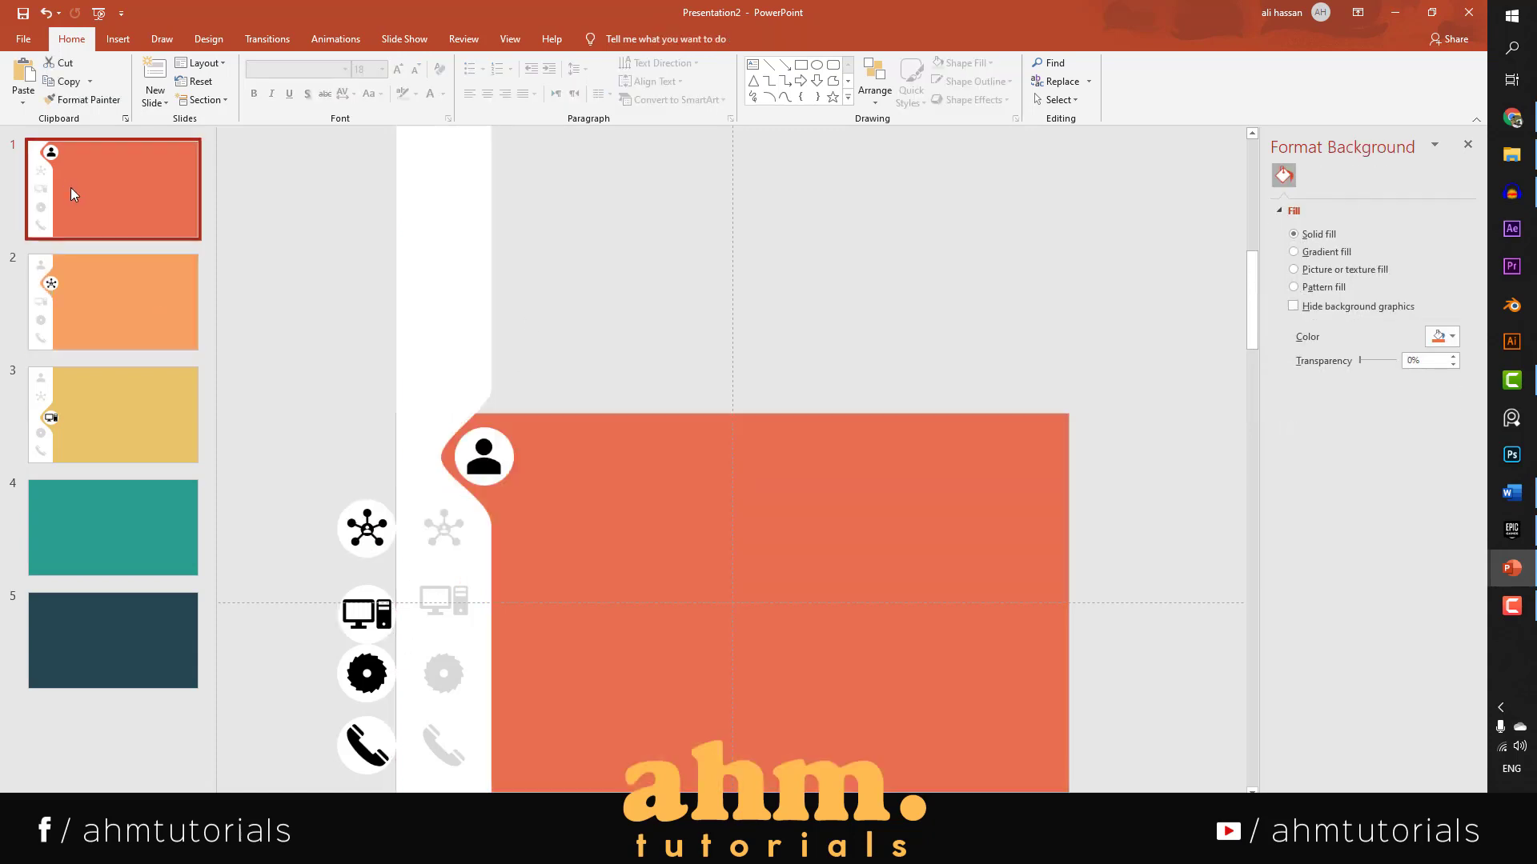
pyautogui.click(101, 322)
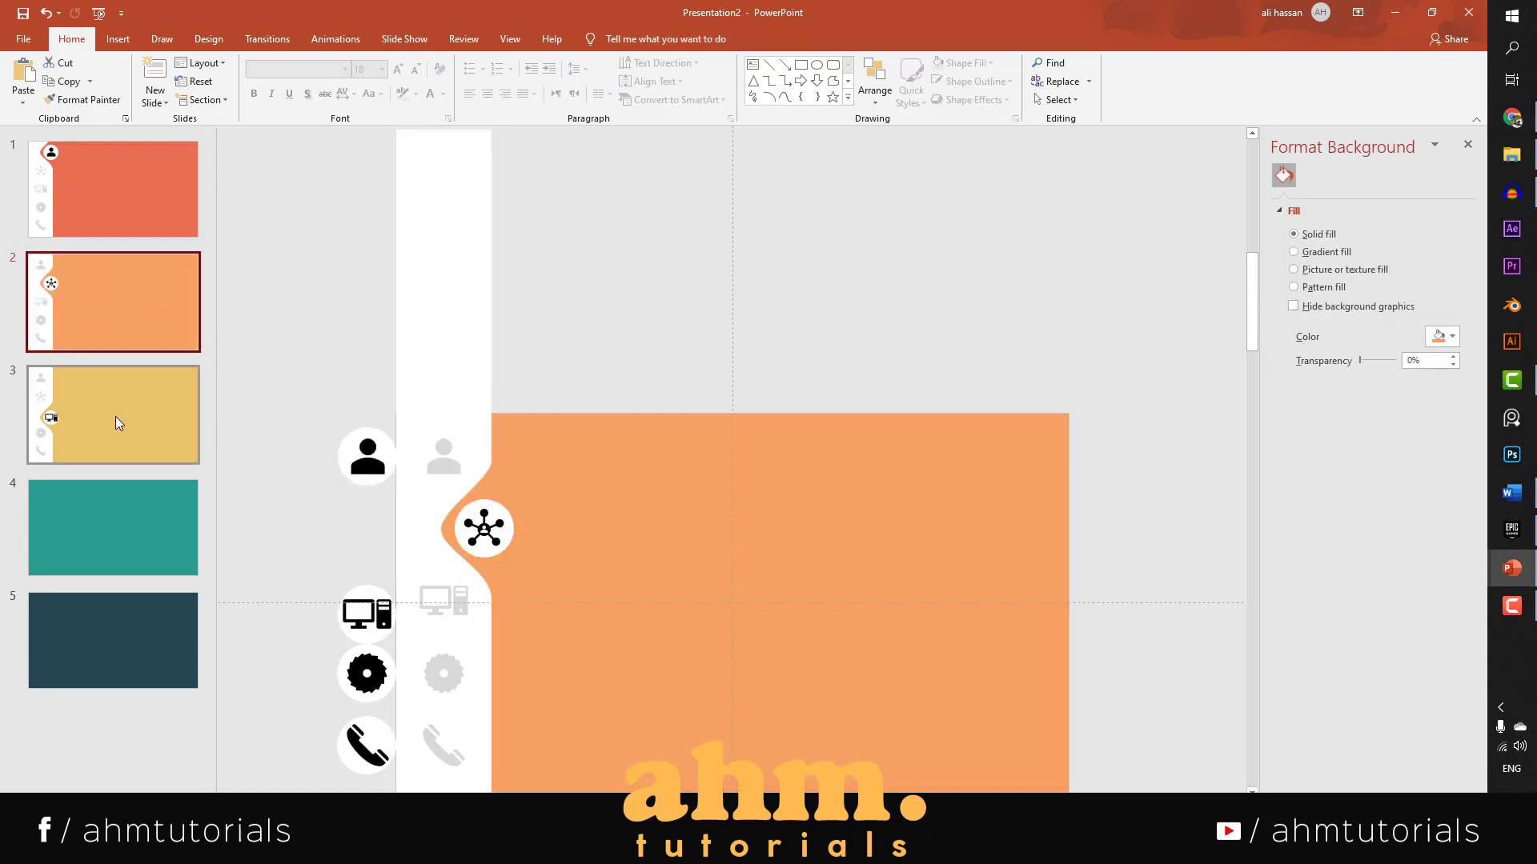
pyautogui.click(115, 416)
pyautogui.click(111, 354)
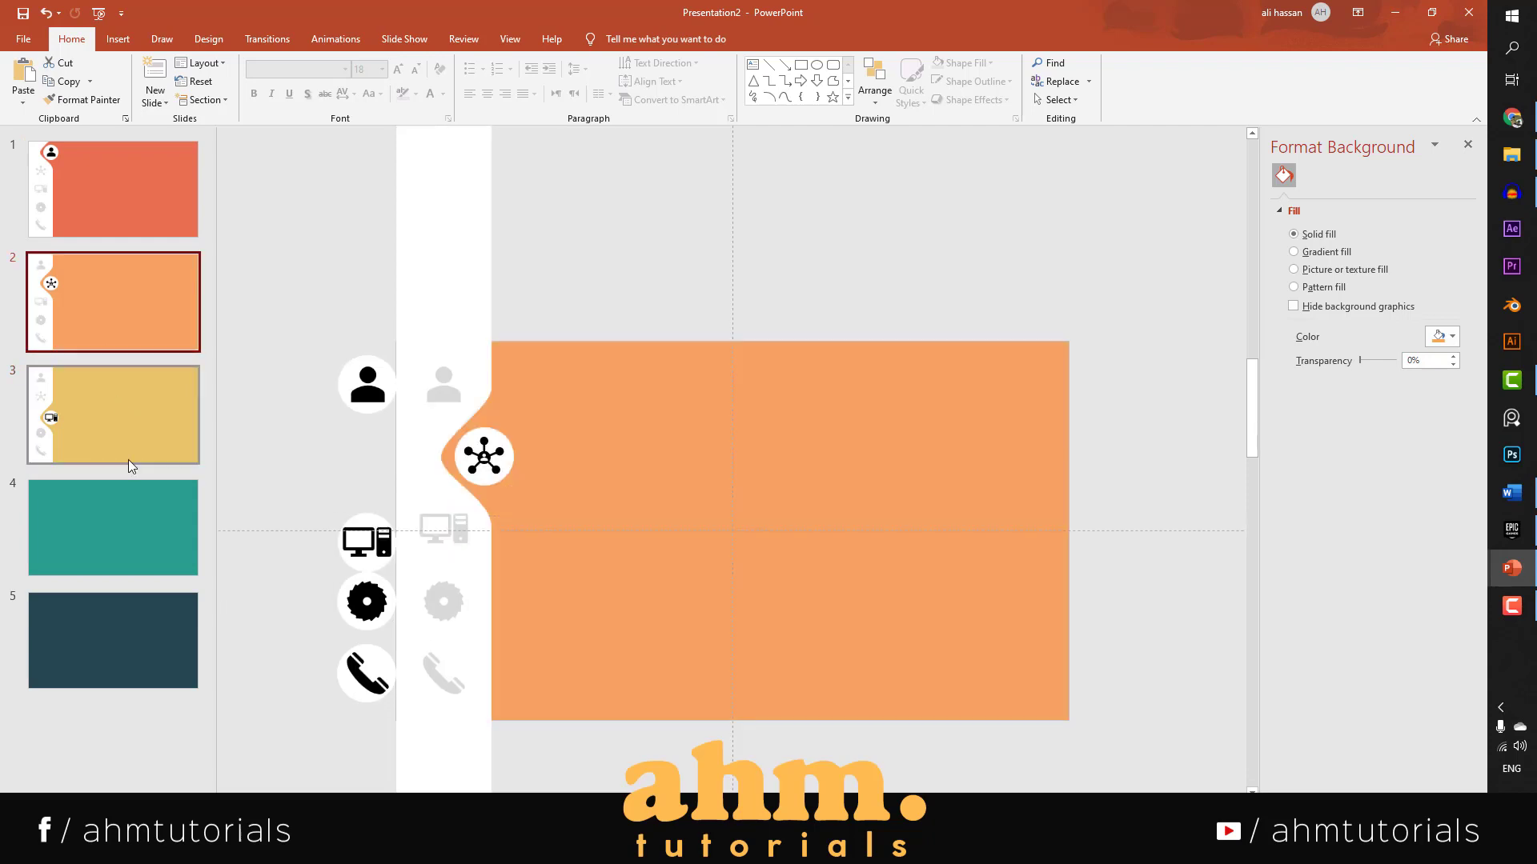
pyautogui.click(128, 460)
pyautogui.click(132, 472)
pyautogui.hotkey('ctrl', 'a')
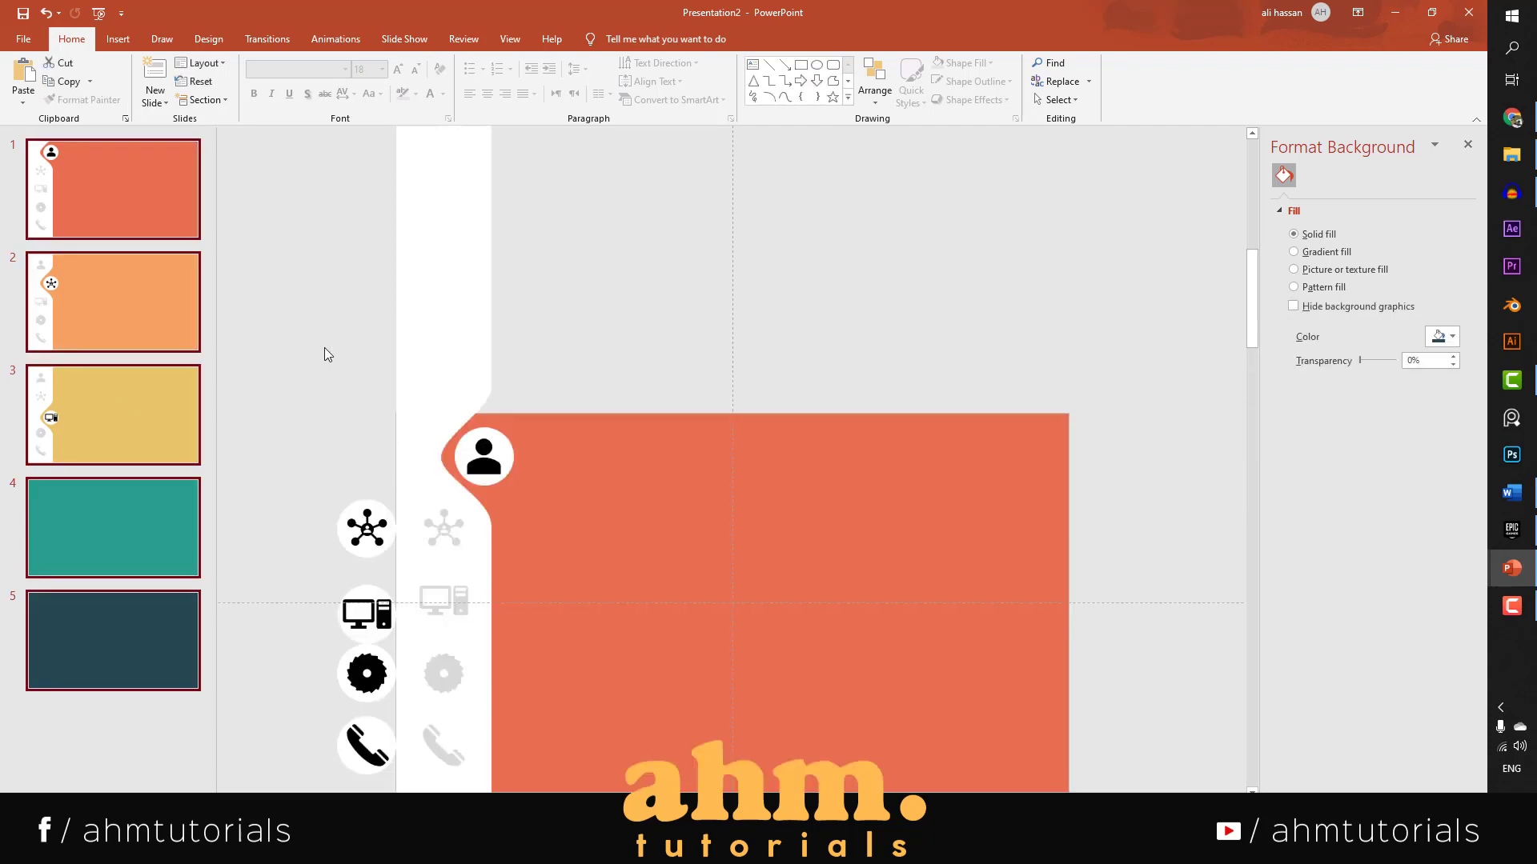
# Delete the colour palette picture from slide 4 and try pasting slide 1's sidebar and icons there.
pyautogui.click(315, 342)
pyautogui.hotkey('ctrl', 'a')
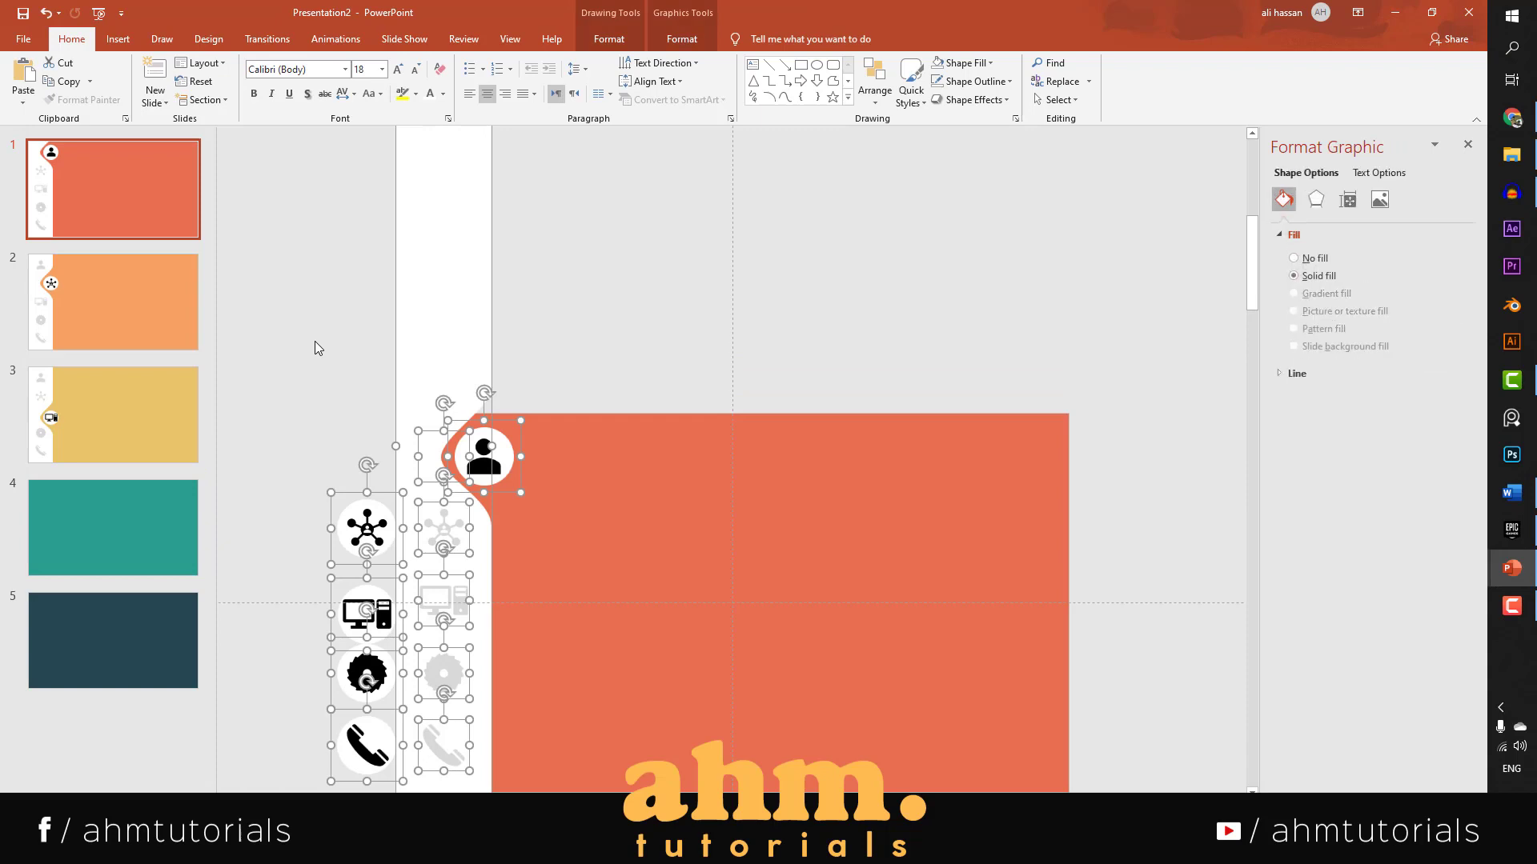
pyautogui.hotkey('ctrl', 'c')
pyautogui.click(153, 516)
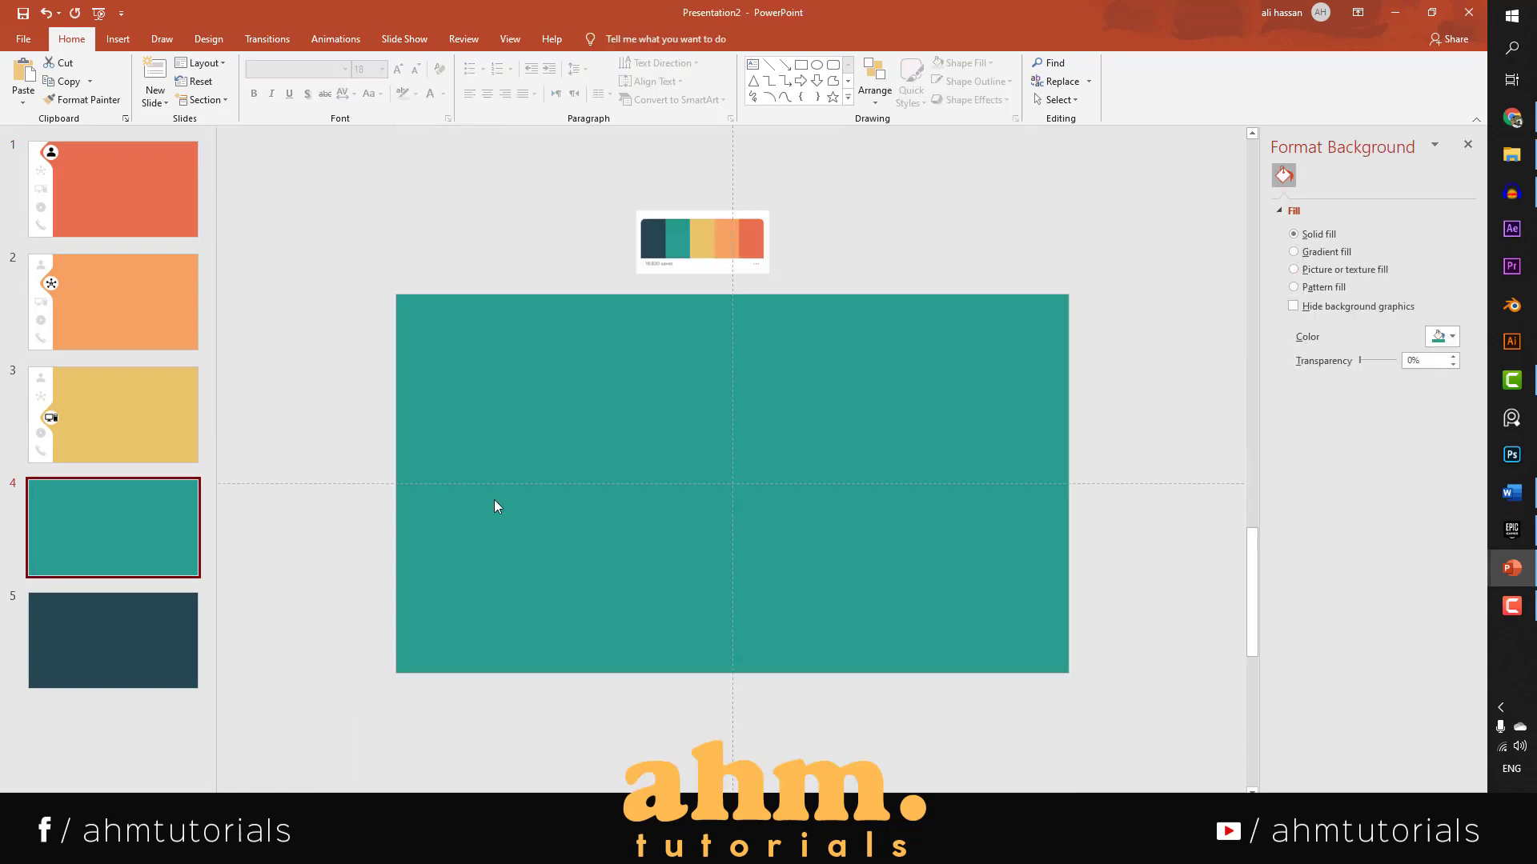
pyautogui.press('Delete')
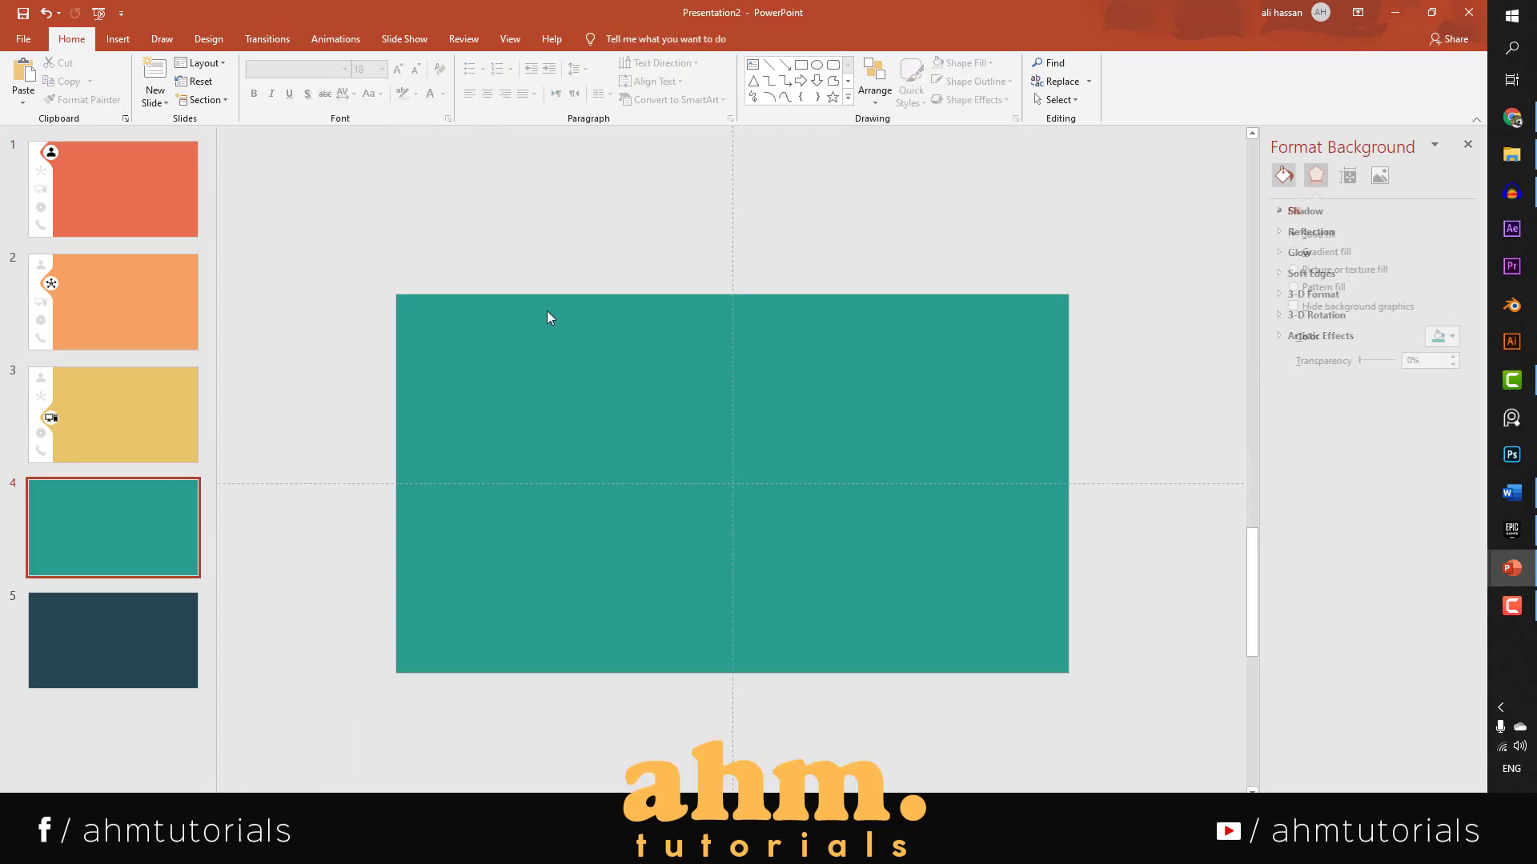
pyautogui.hotkey('ctrl', 'v')
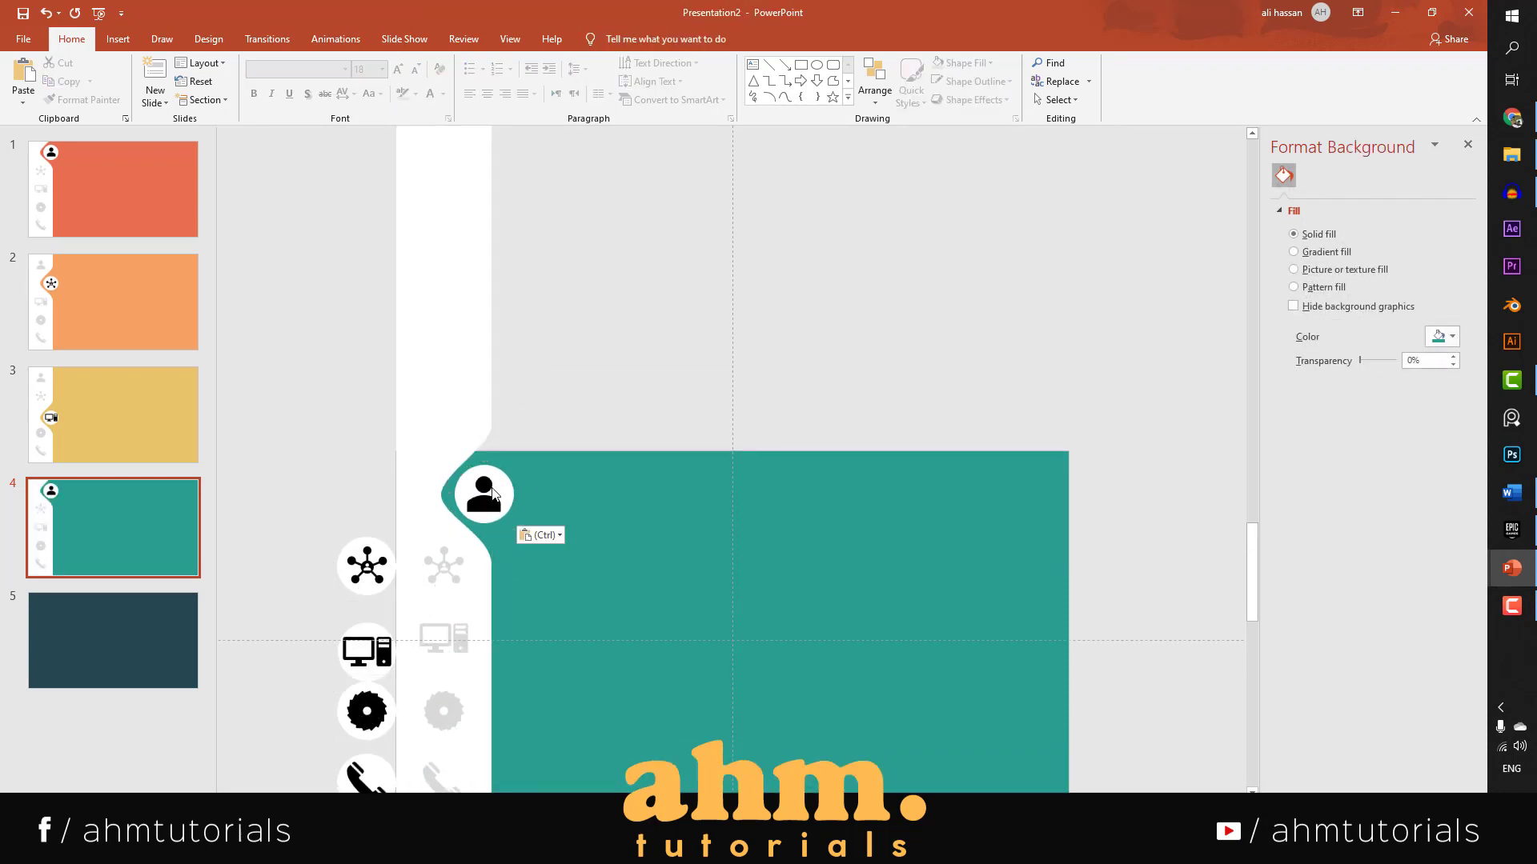
pyautogui.hotkey('ctrl', 'z')
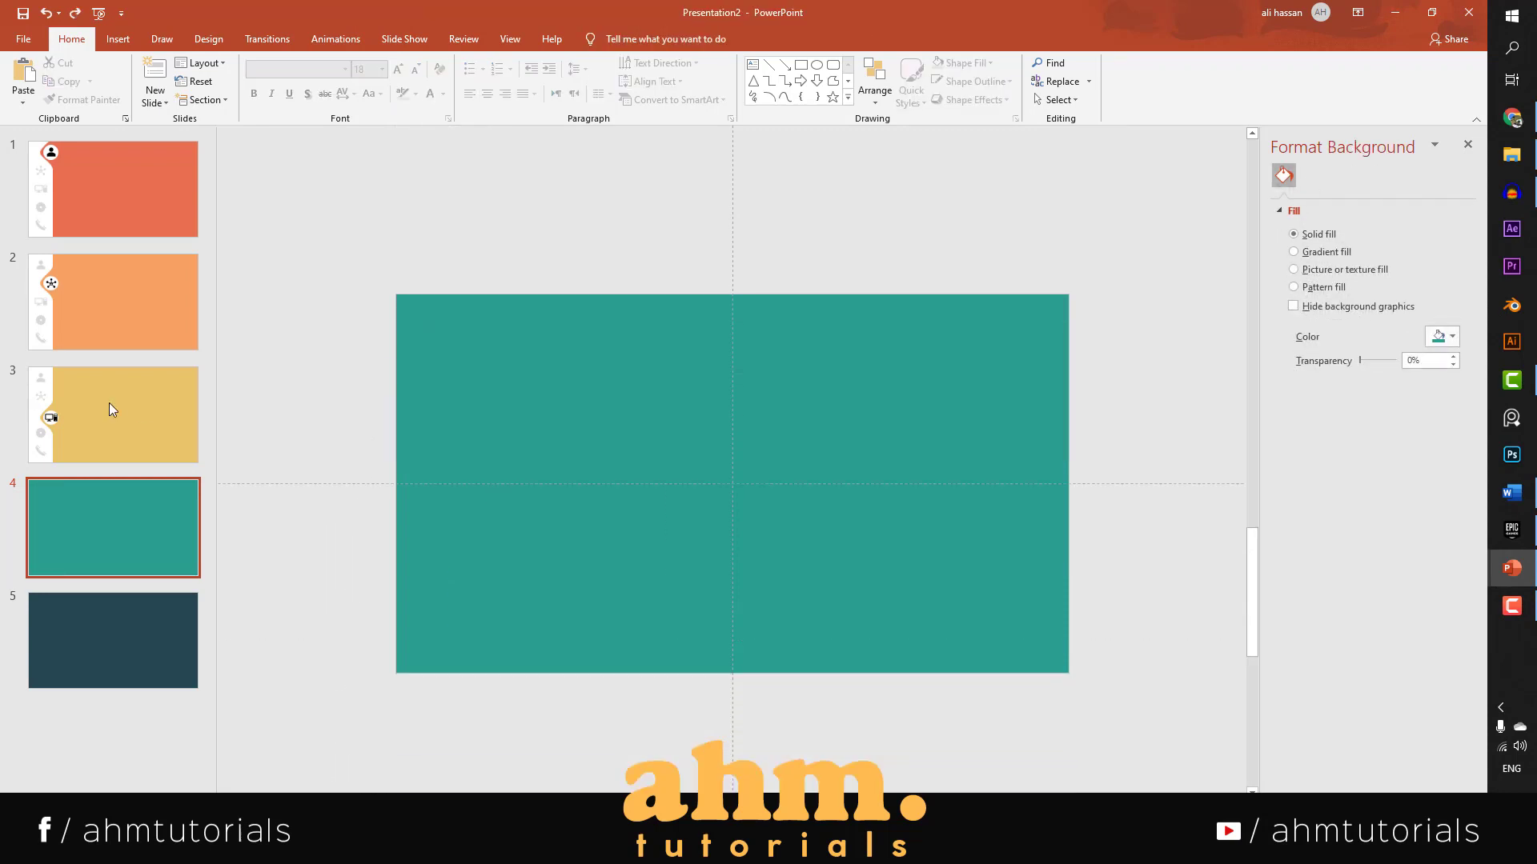
# Copy slide 3's sidebar and all its icons onto slide 4.
pyautogui.click(109, 402)
pyautogui.hotkey('ctrl', 'a')
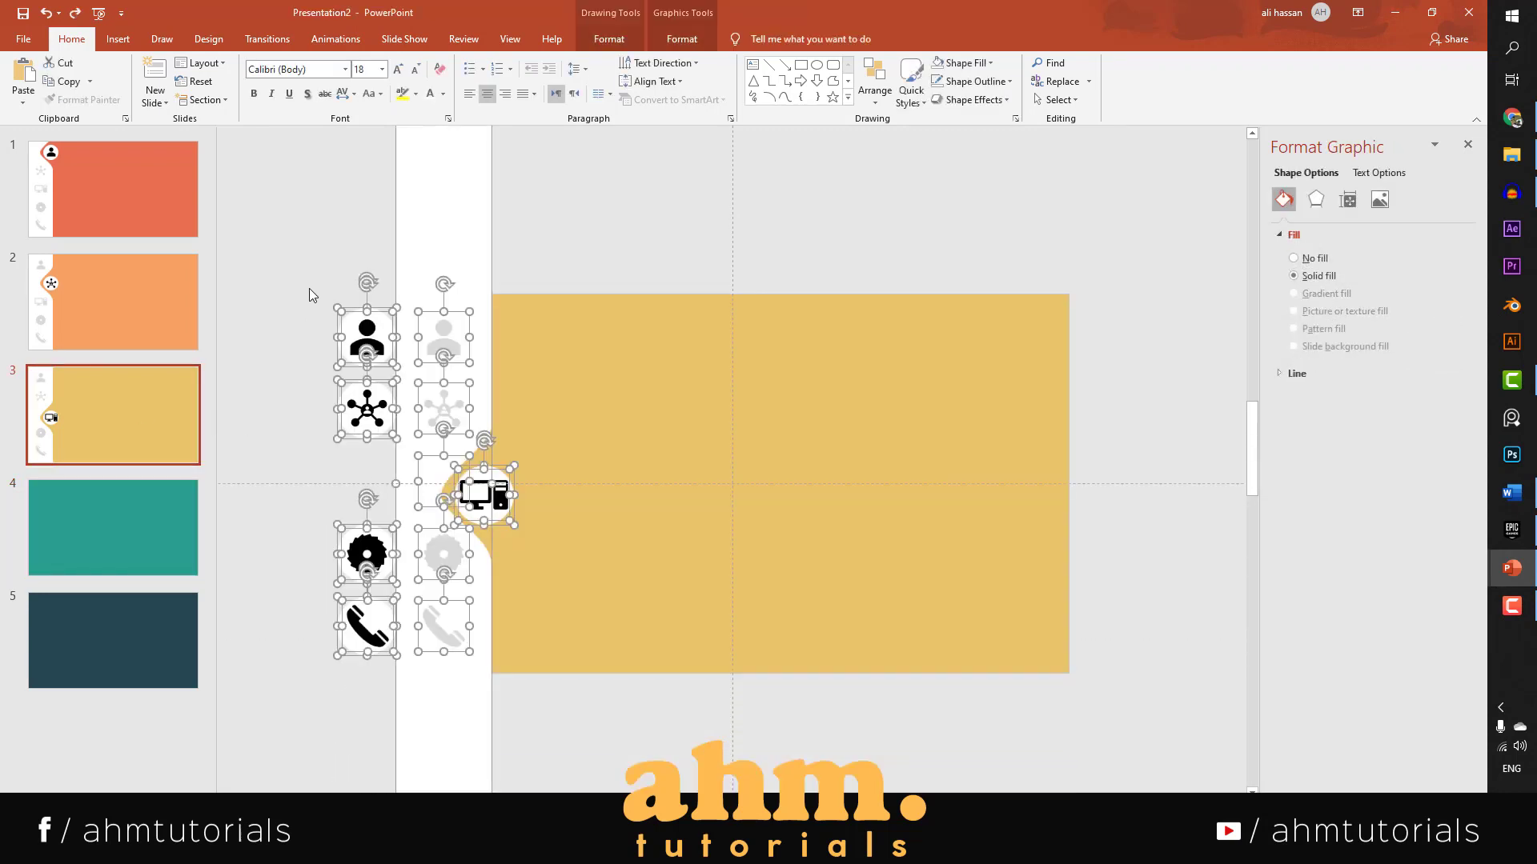
pyautogui.click(133, 549)
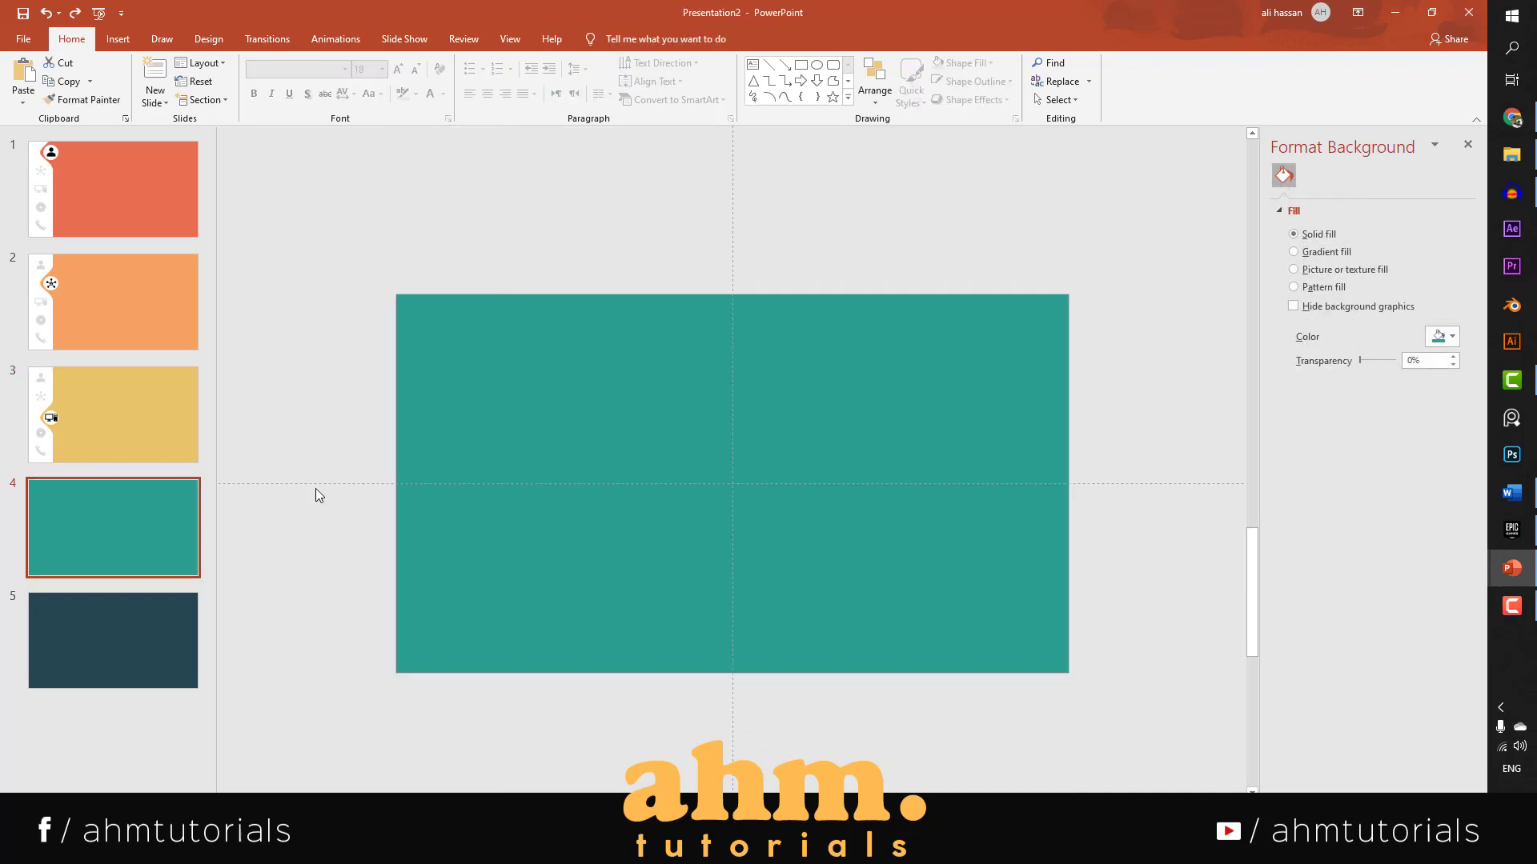
pyautogui.hotkey('ctrl', 'v')
pyautogui.click(301, 496)
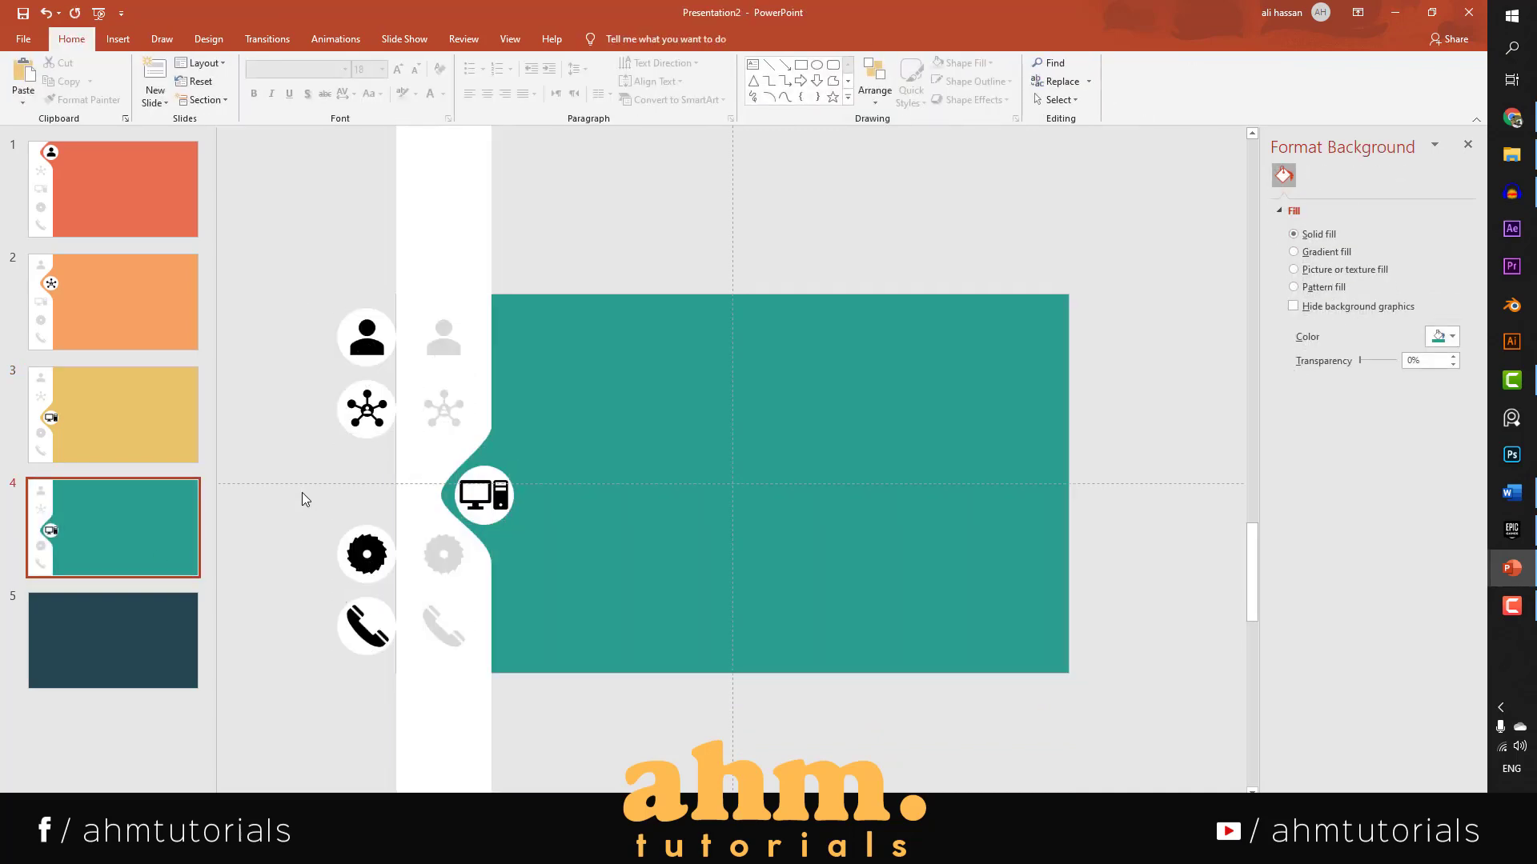
# Try moving slide 4's black saw blade icon to the sidebar edge and the black computer icon with its circle outside the slide.
pyautogui.moveTo(374, 555); pyautogui.dragTo(488, 566)
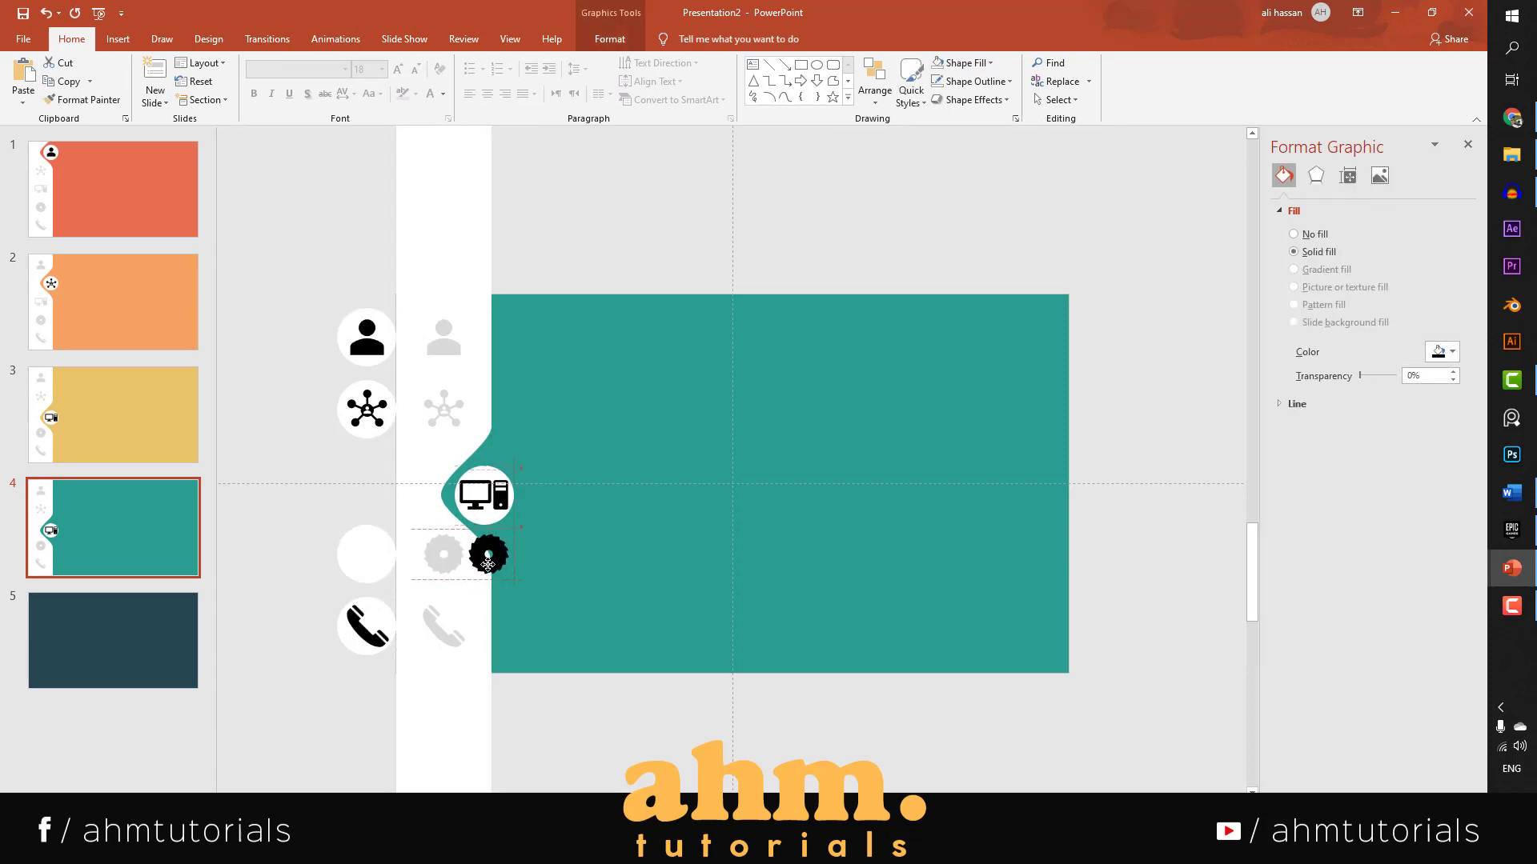
pyautogui.moveTo(483, 496)
pyautogui.mouseDown()
pyautogui.moveTo(367, 495)
pyautogui.moveTo(485, 493)
pyautogui.mouseUp()
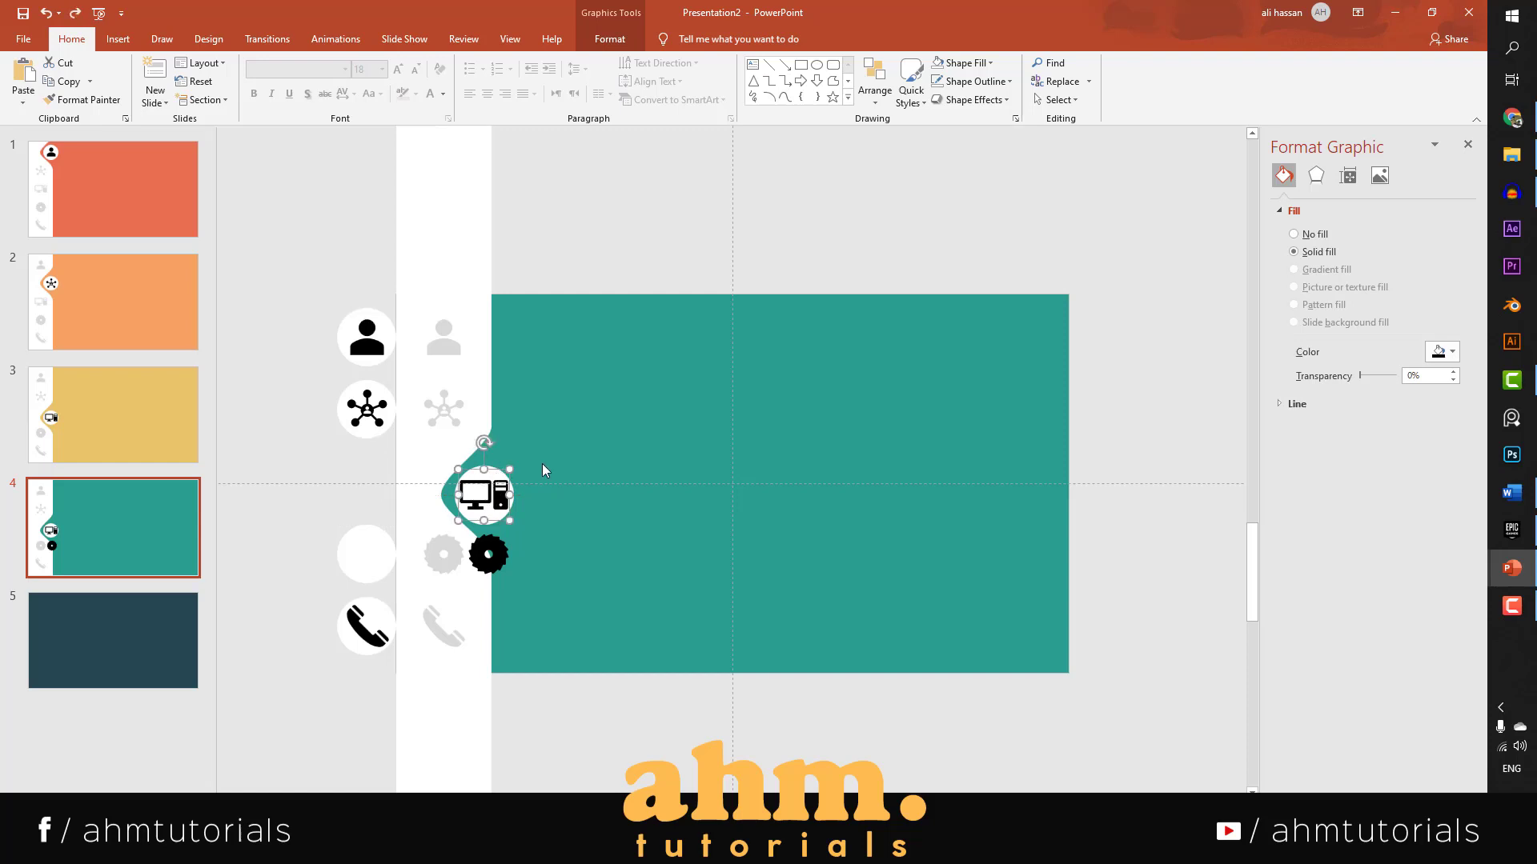
pyautogui.click(530, 445)
pyautogui.click(489, 483)
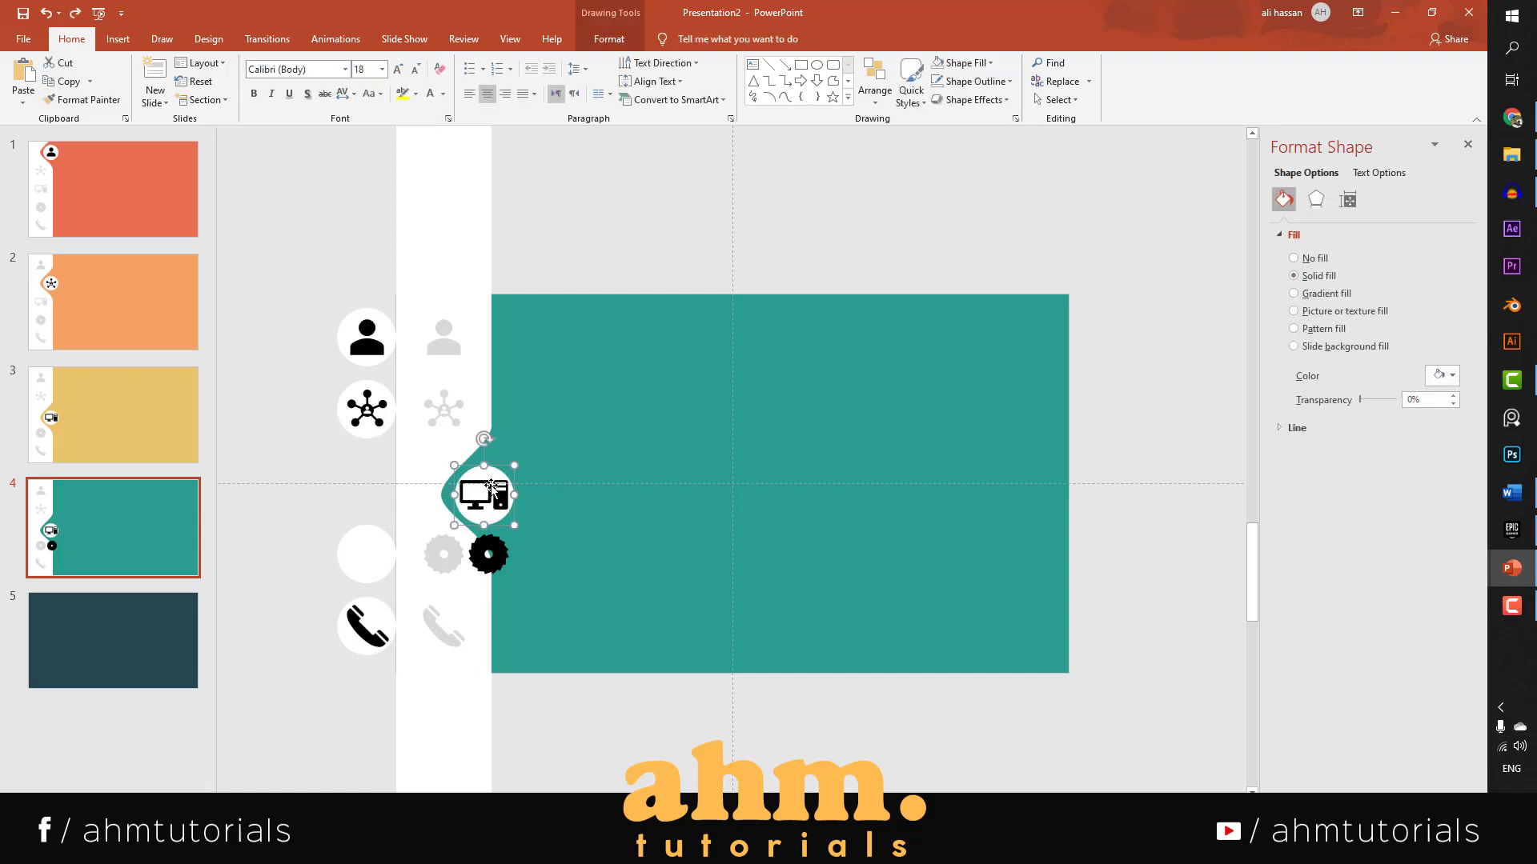
pyautogui.keyDown('shift'); pyautogui.click(491, 489); pyautogui.keyUp('shift')
pyautogui.hotkey('ctrl', 'g')
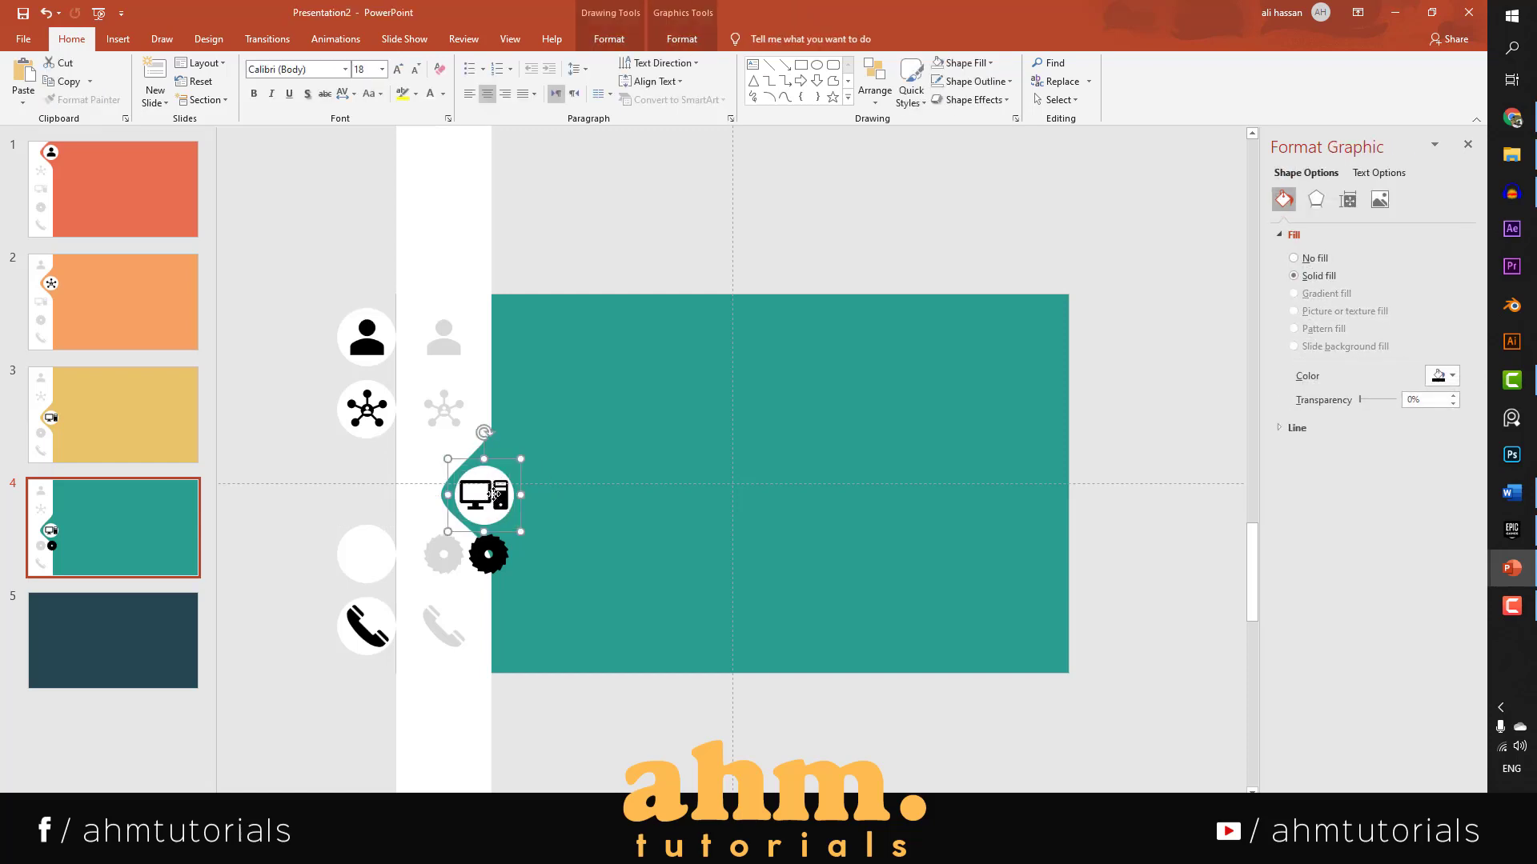
pyautogui.moveTo(493, 493); pyautogui.dragTo(377, 493)
# Undo the icon moves on slide 4 and the pasting of slide 3's content.
pyautogui.hotkey('ctrl', 'z')
pyautogui.hotkey('ctrl', 'z')
pyautogui.hotkey('ctrl', 'z')
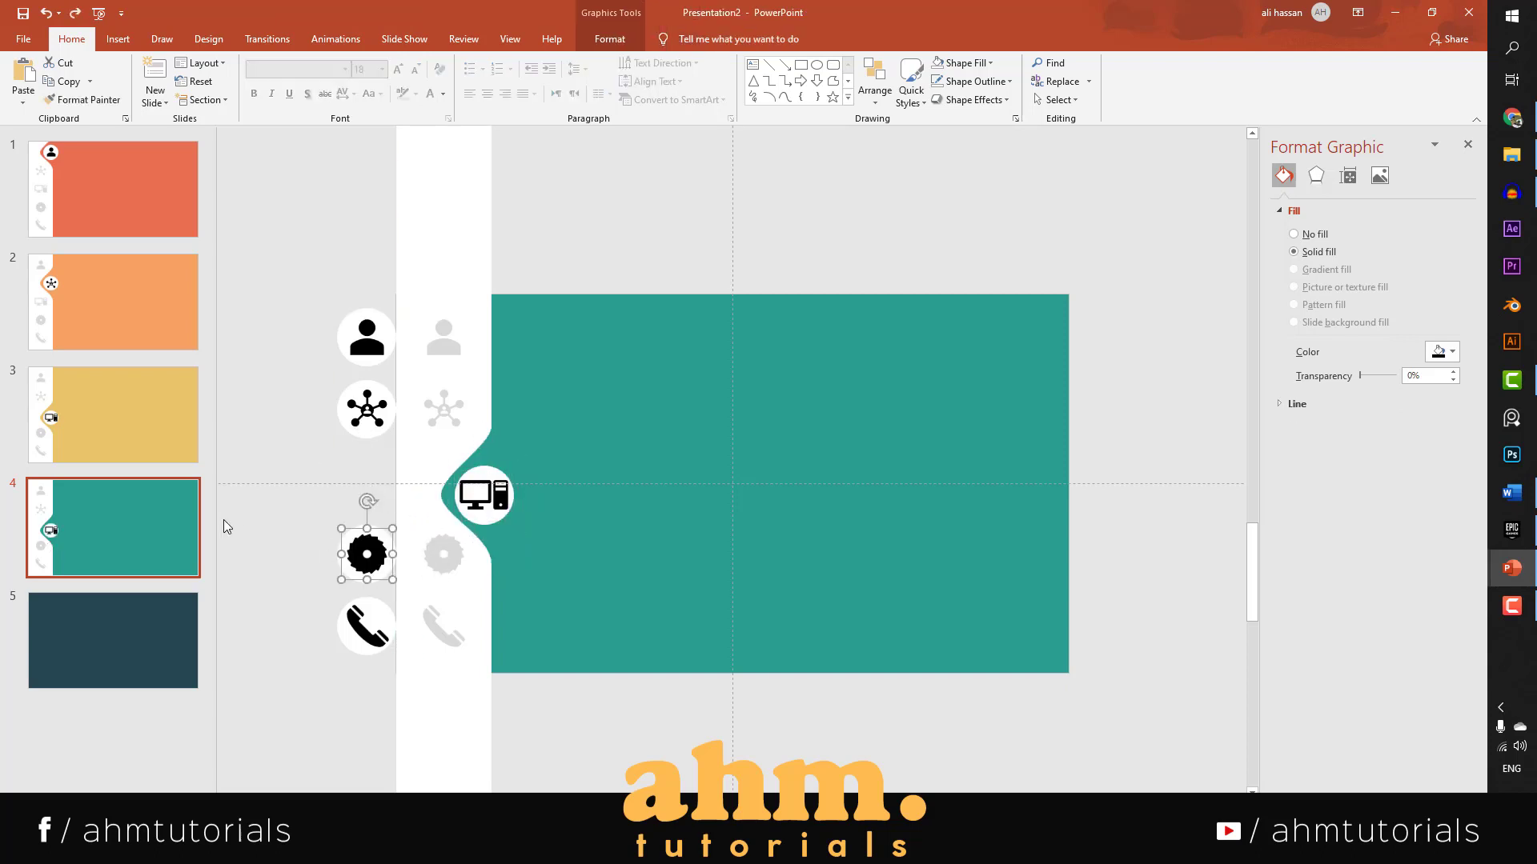
pyautogui.click(325, 536)
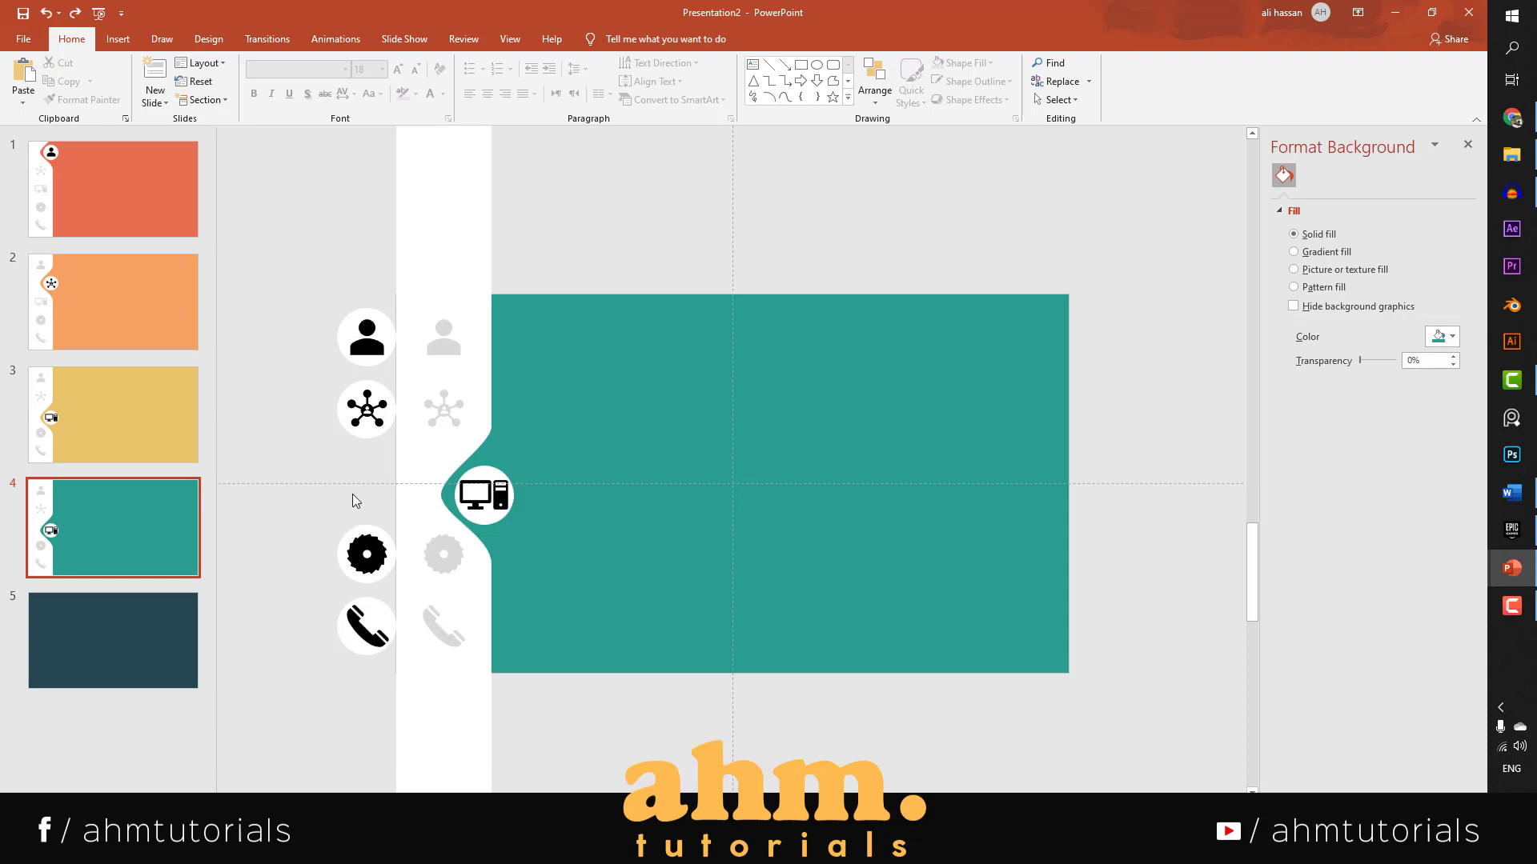
pyautogui.hotkey('ctrl', 'z')
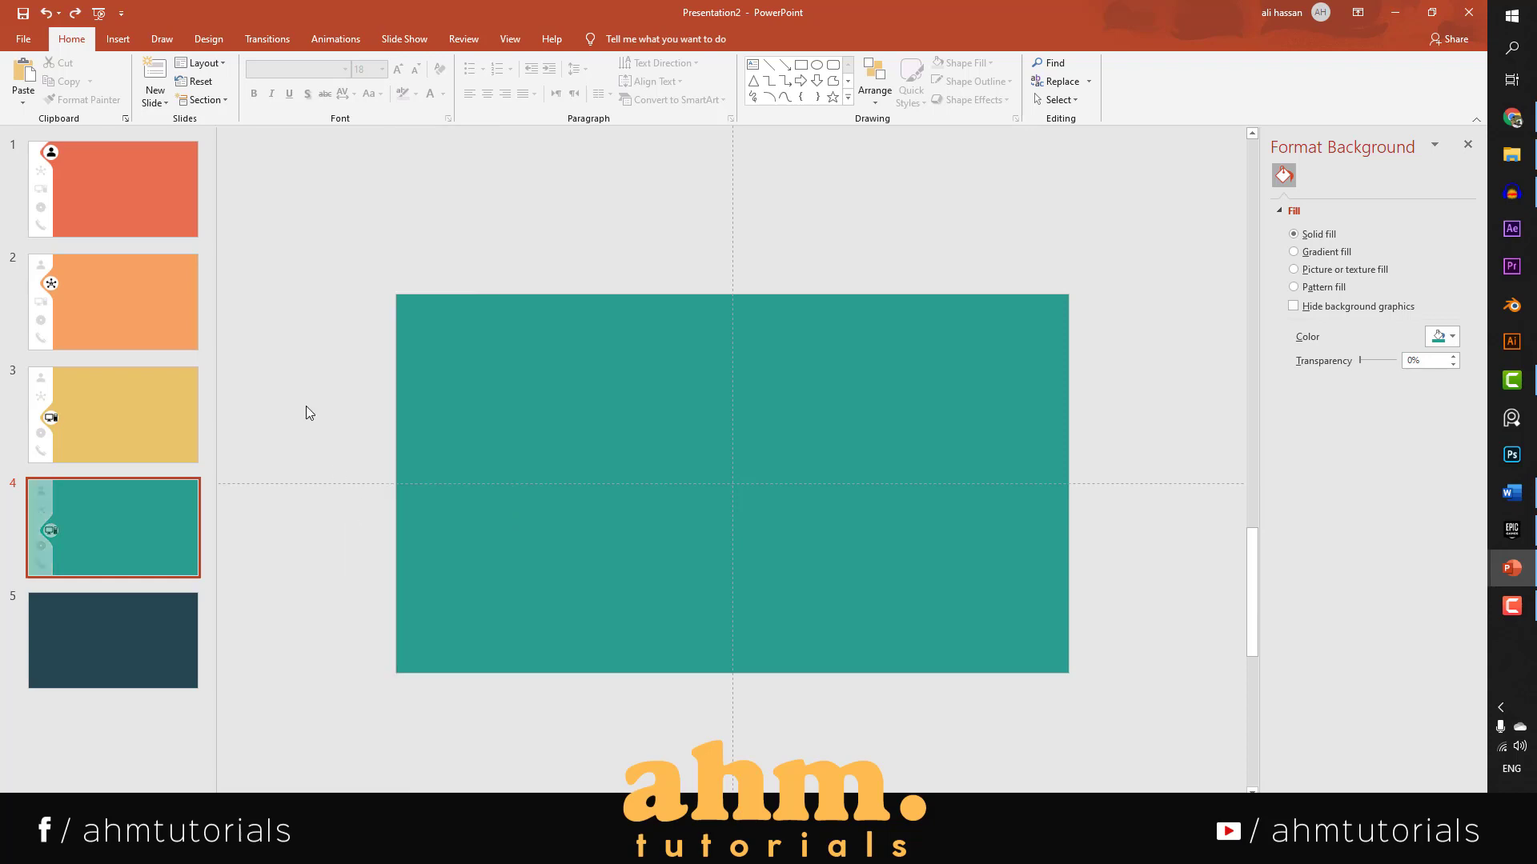
# Copy slide 1's sidebar and all its icons onto slide 4.
pyautogui.click(73, 209)
pyautogui.click(357, 375)
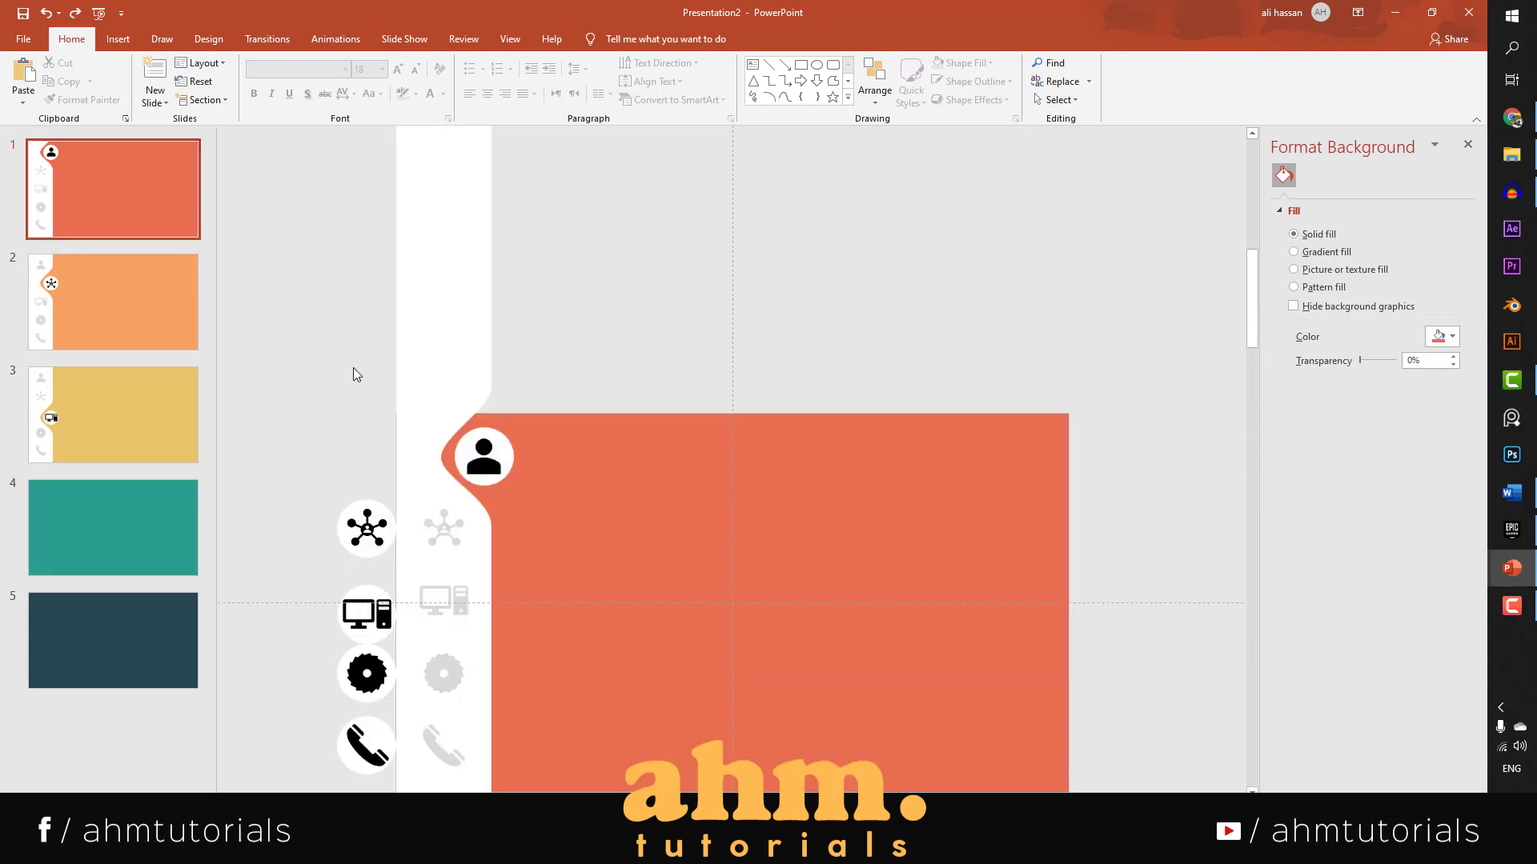
pyautogui.click(378, 511)
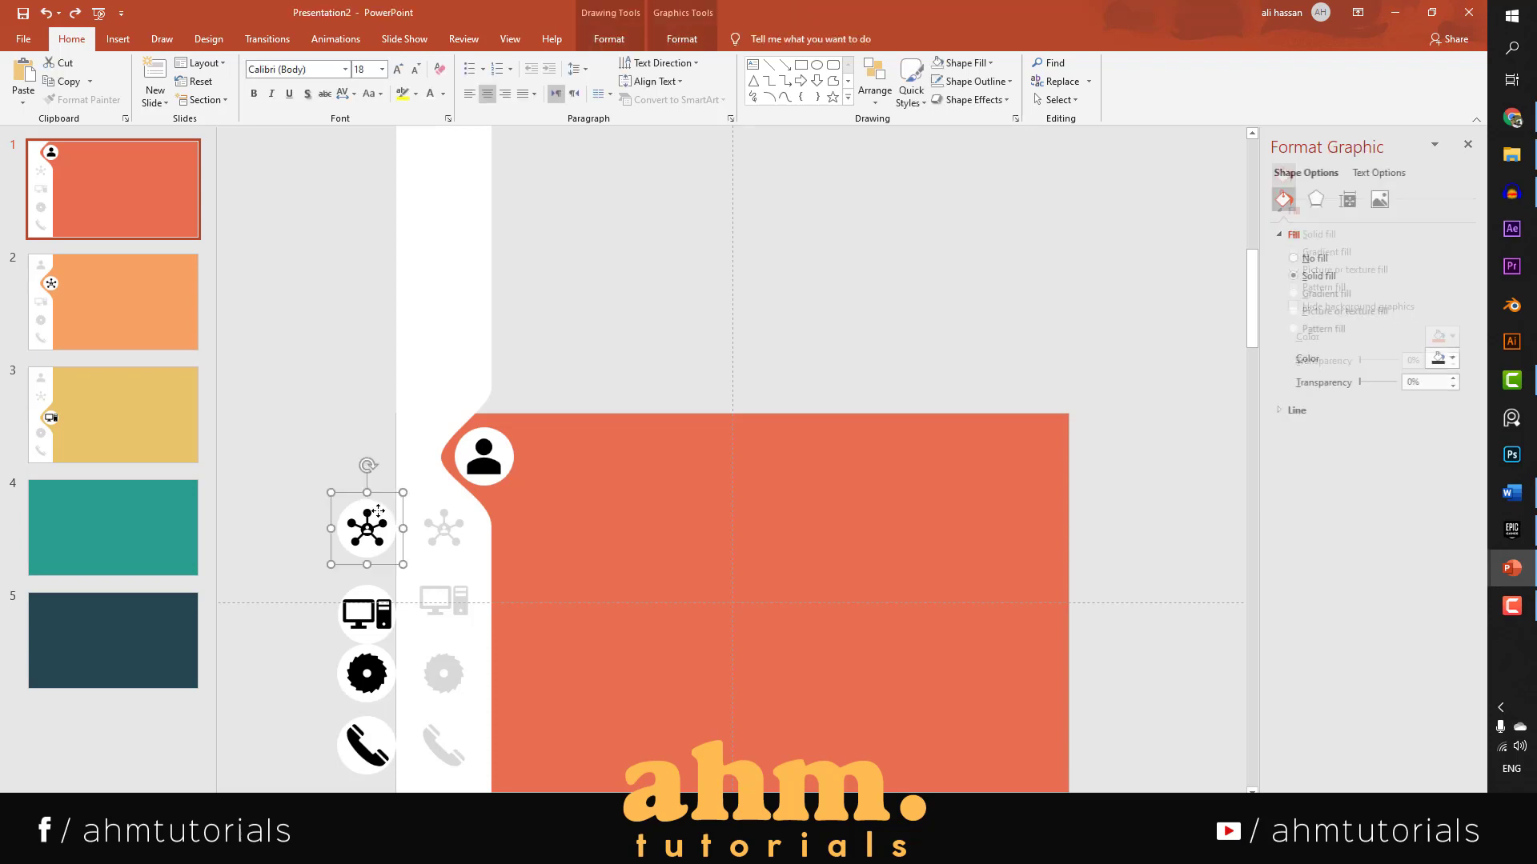
pyautogui.click(355, 405)
pyautogui.hotkey('ctrl', 'a')
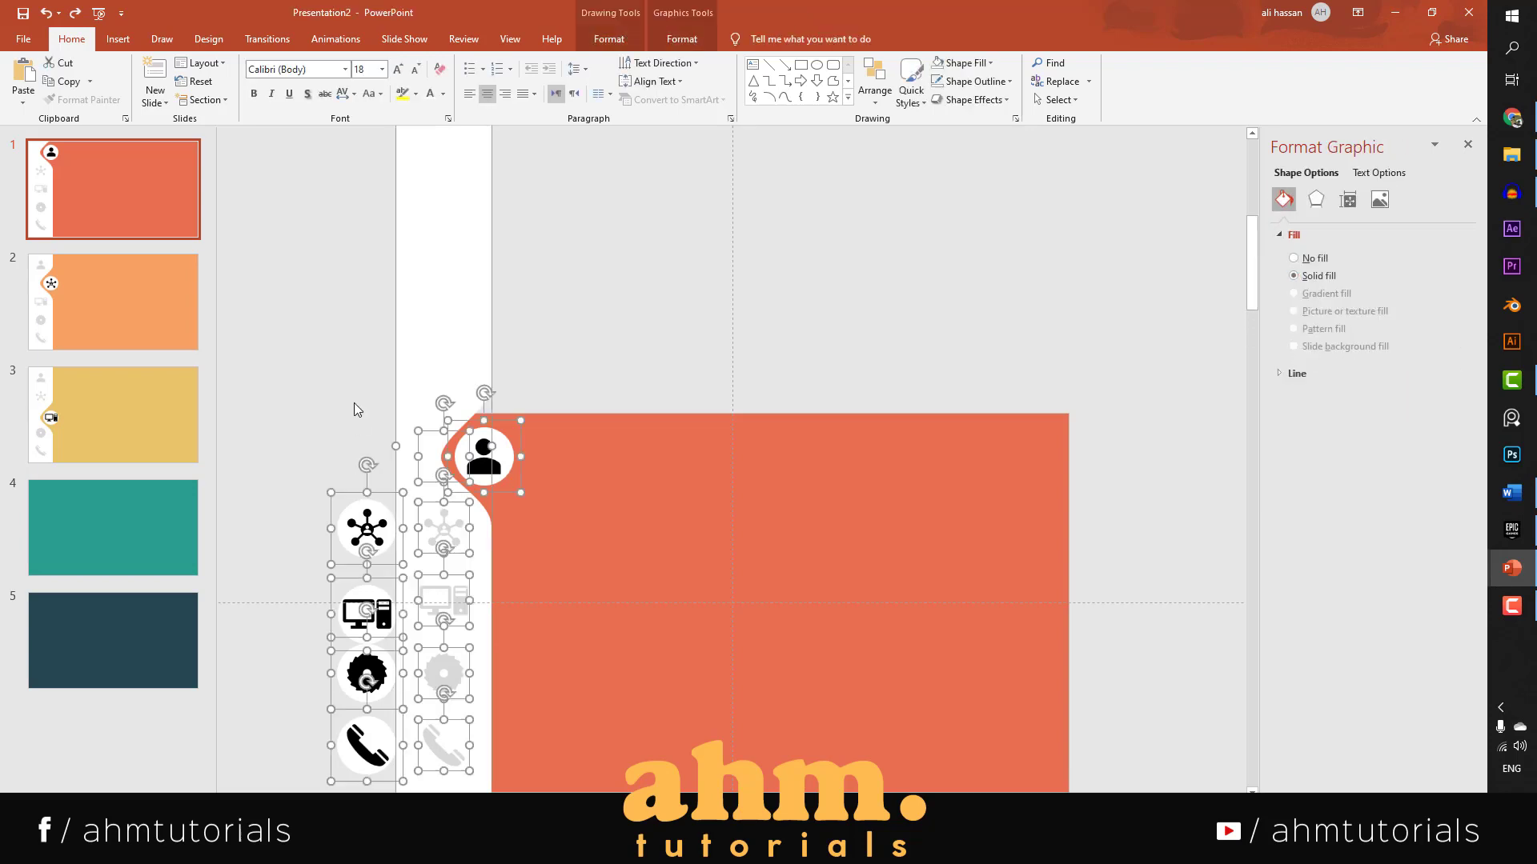
pyautogui.click(172, 497)
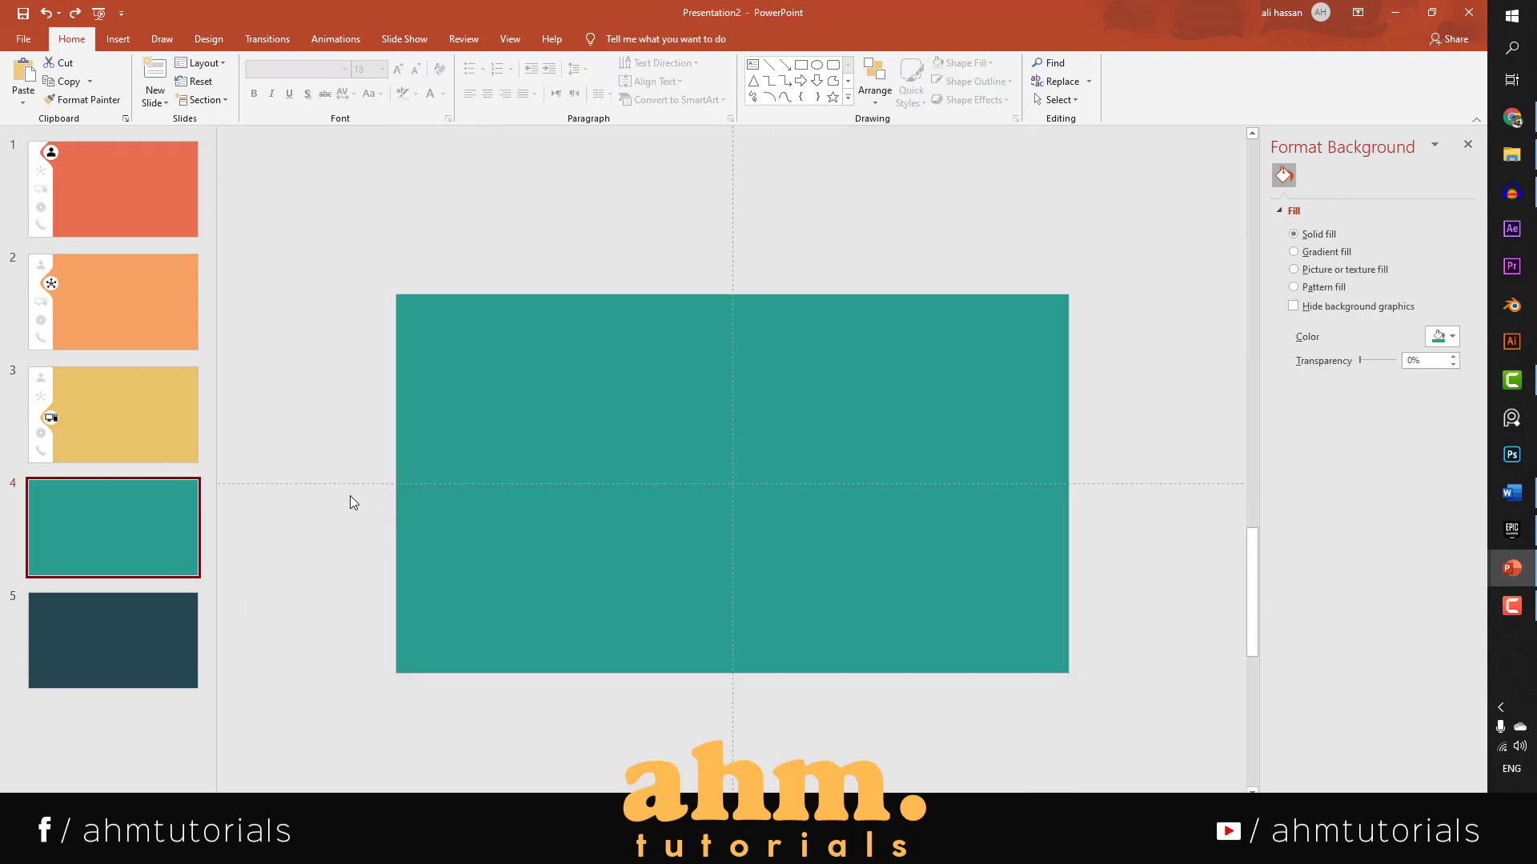
pyautogui.hotkey('ctrl', 'v')
pyautogui.scroll(2, 349, 496)
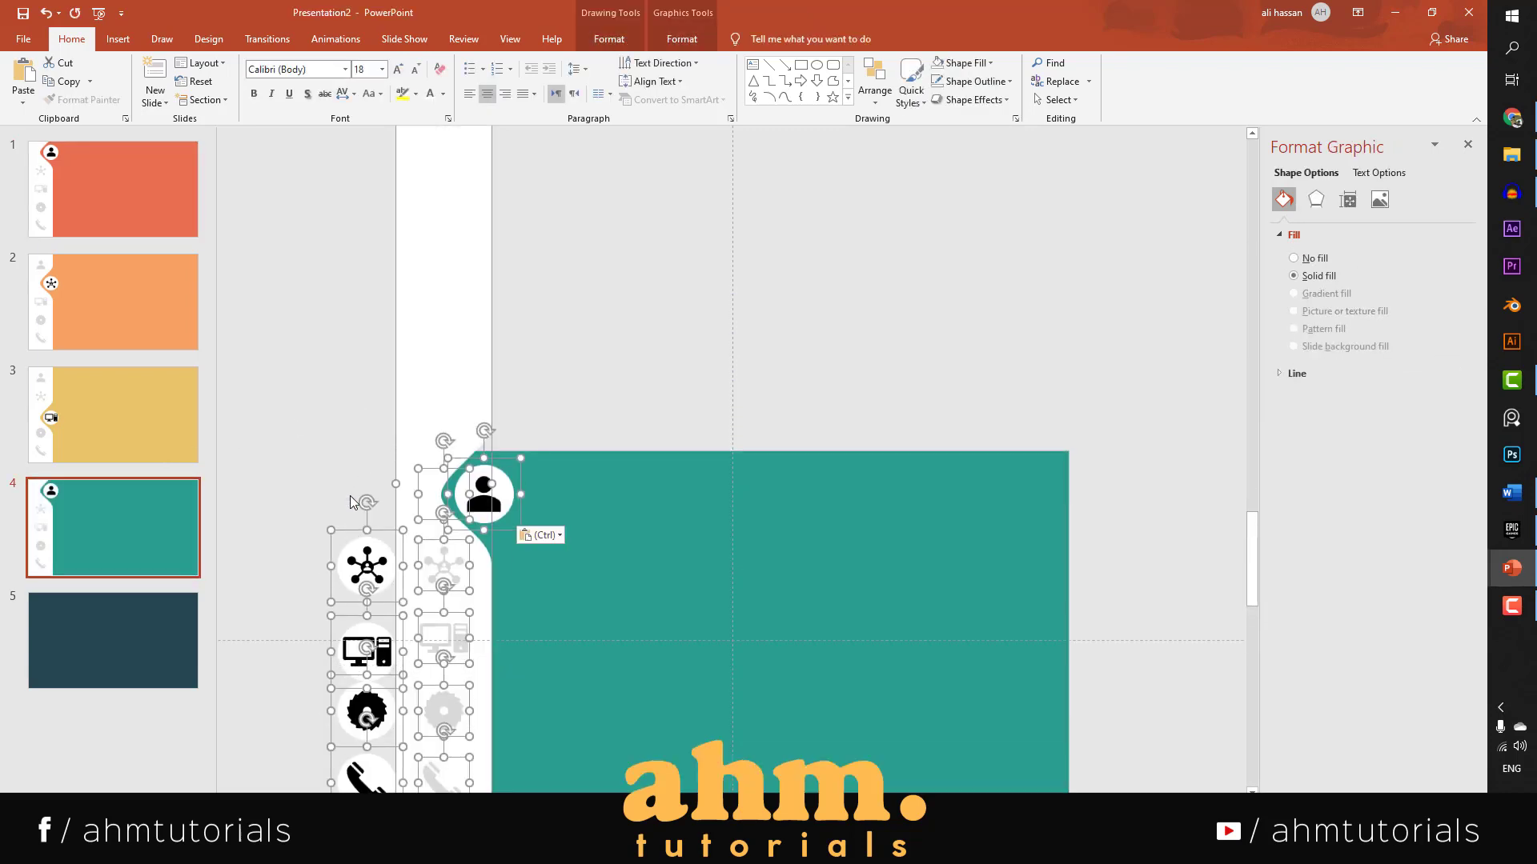
pyautogui.click(336, 461)
# Move slide 4's black saw blade icon to the sidebar's inner edge beside its grey copy, and the black person icon outside the slide.
pyautogui.scroll(-1, 334, 460)
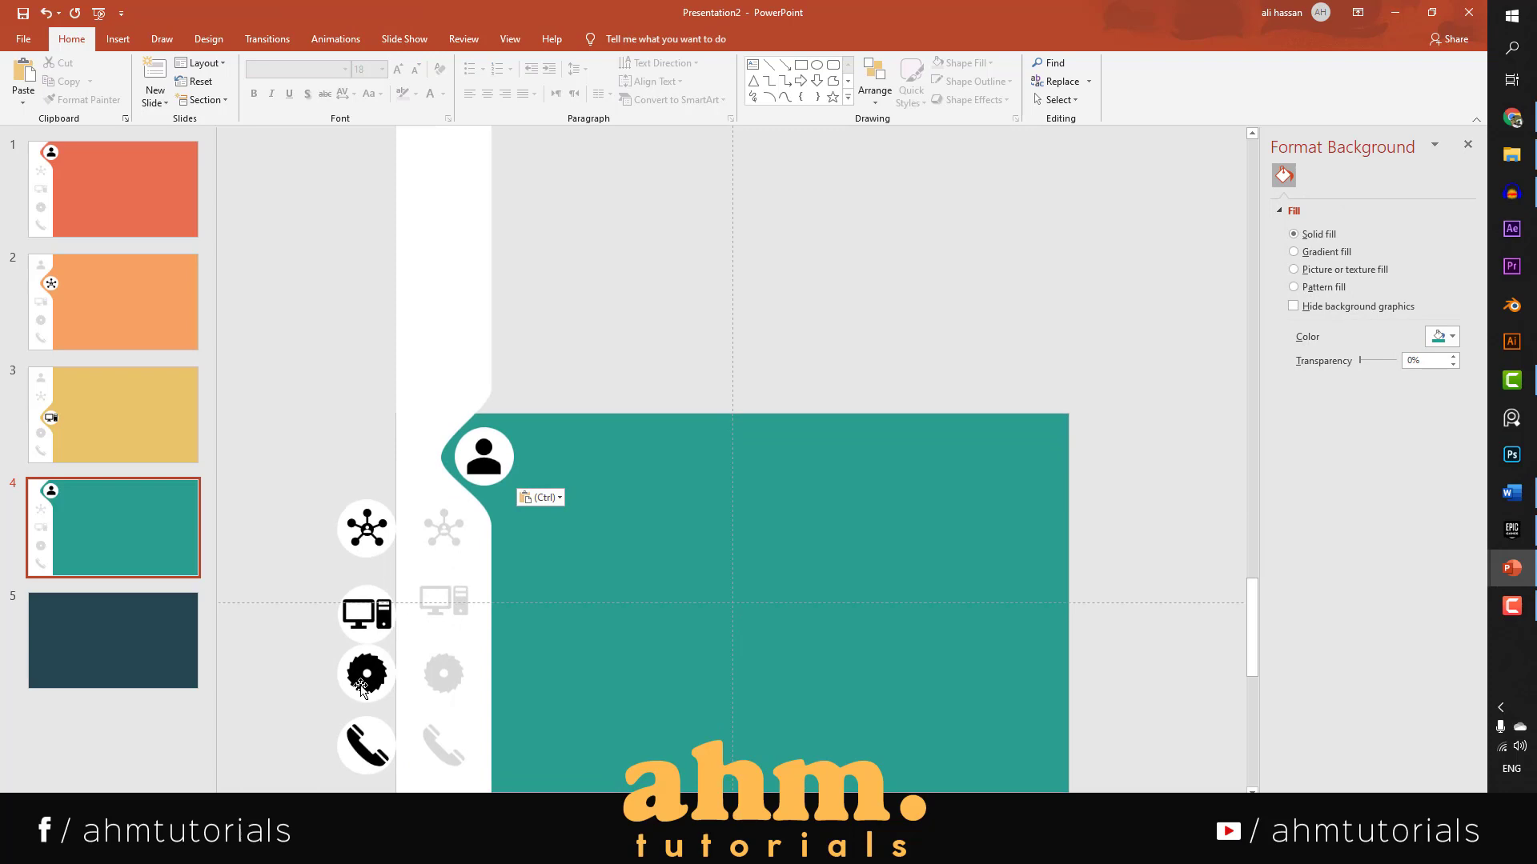
pyautogui.moveTo(360, 688); pyautogui.dragTo(482, 680)
pyautogui.moveTo(491, 473); pyautogui.dragTo(373, 472)
pyautogui.click(308, 525)
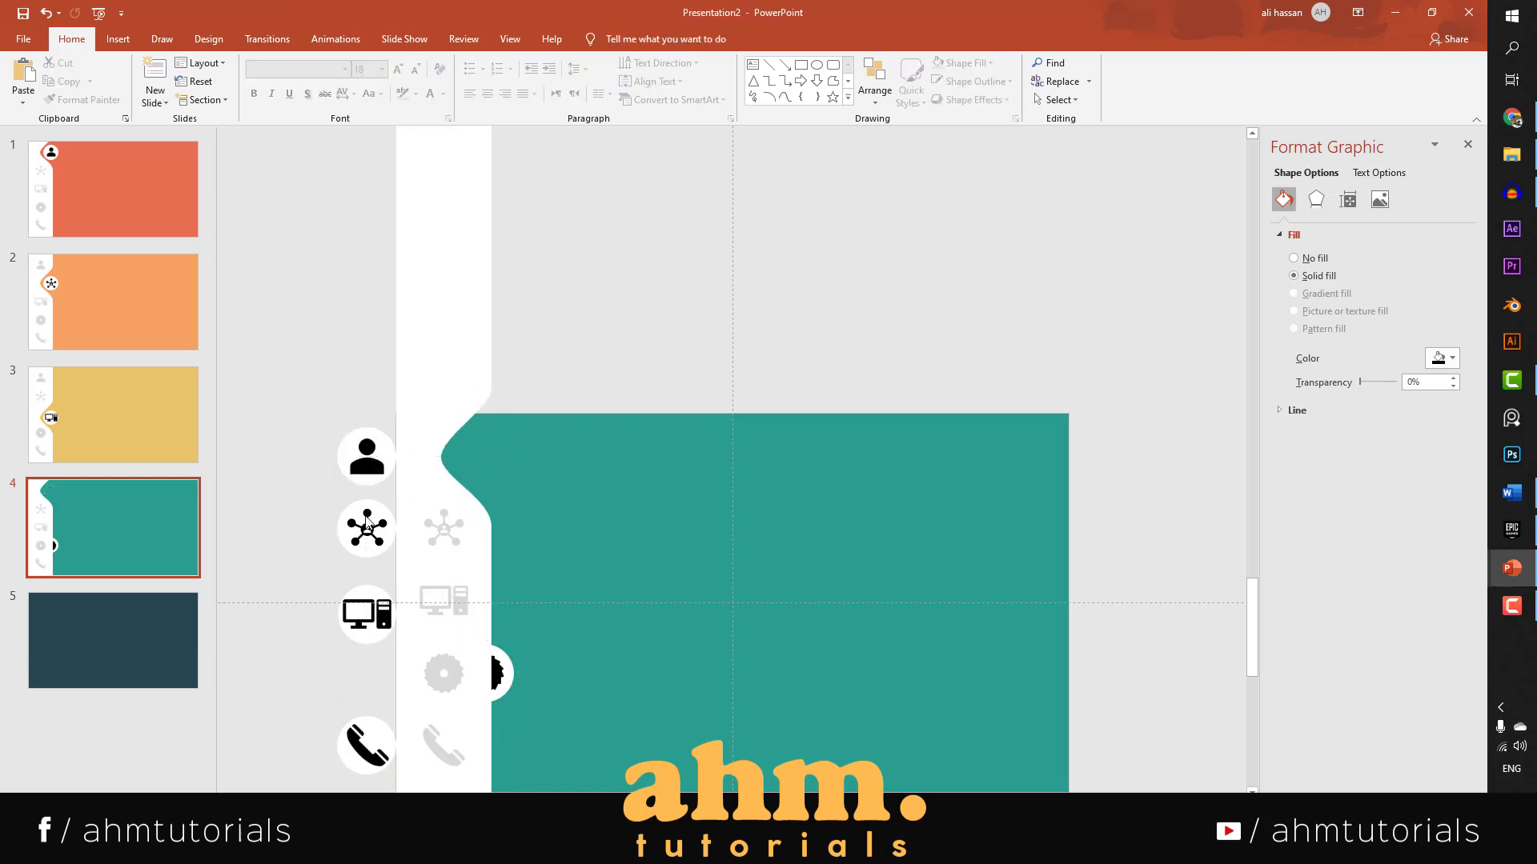
# Fill slide 4's unfilled person icon in the sidebar with the light grey sampled from the grey saw blade icon.
pyautogui.click(427, 443)
pyautogui.click(591, 40)
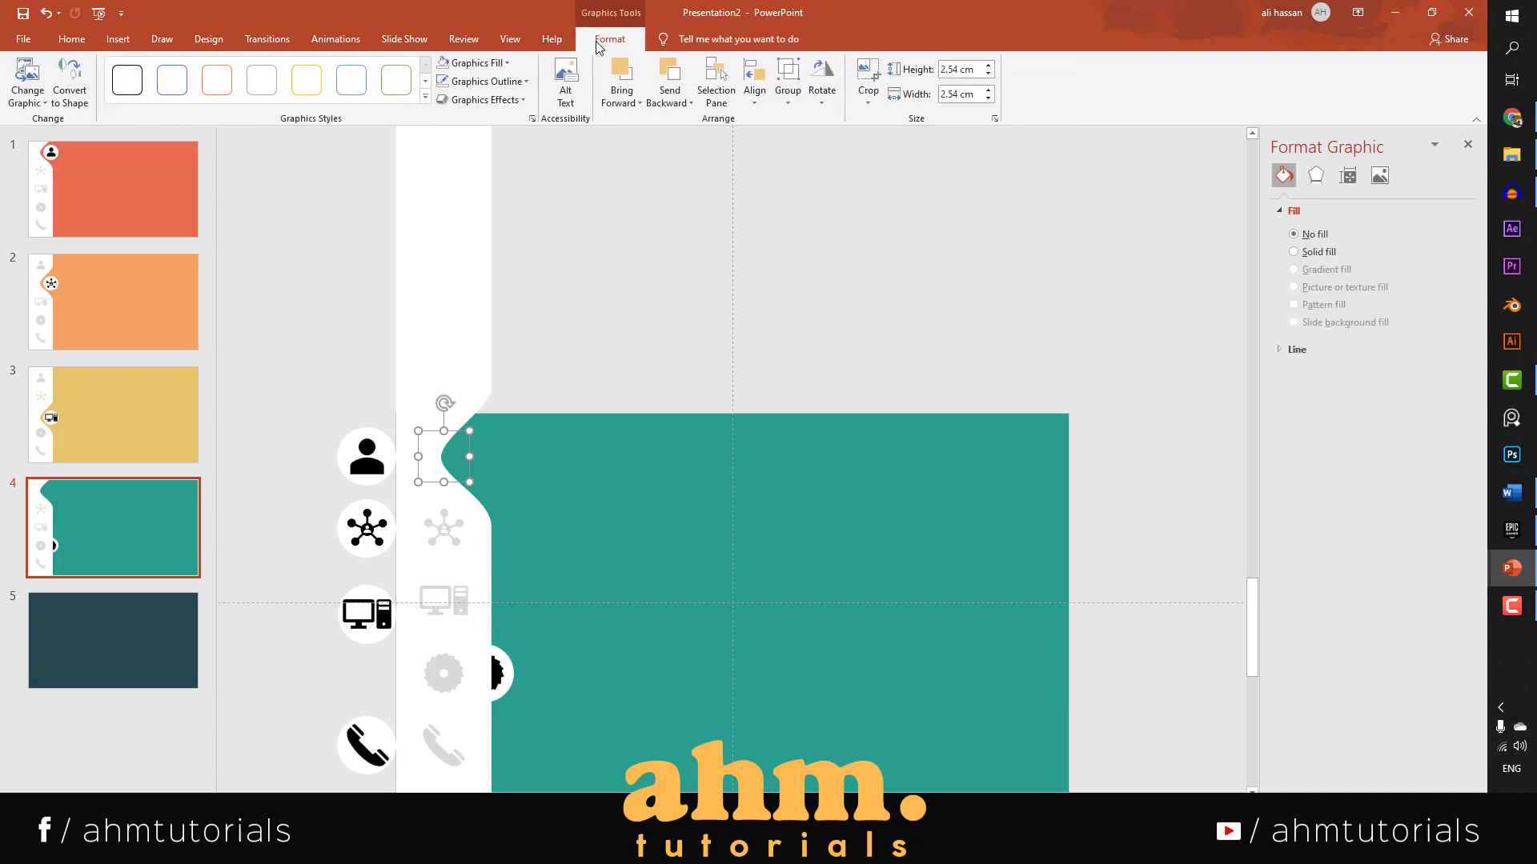
pyautogui.click(507, 62)
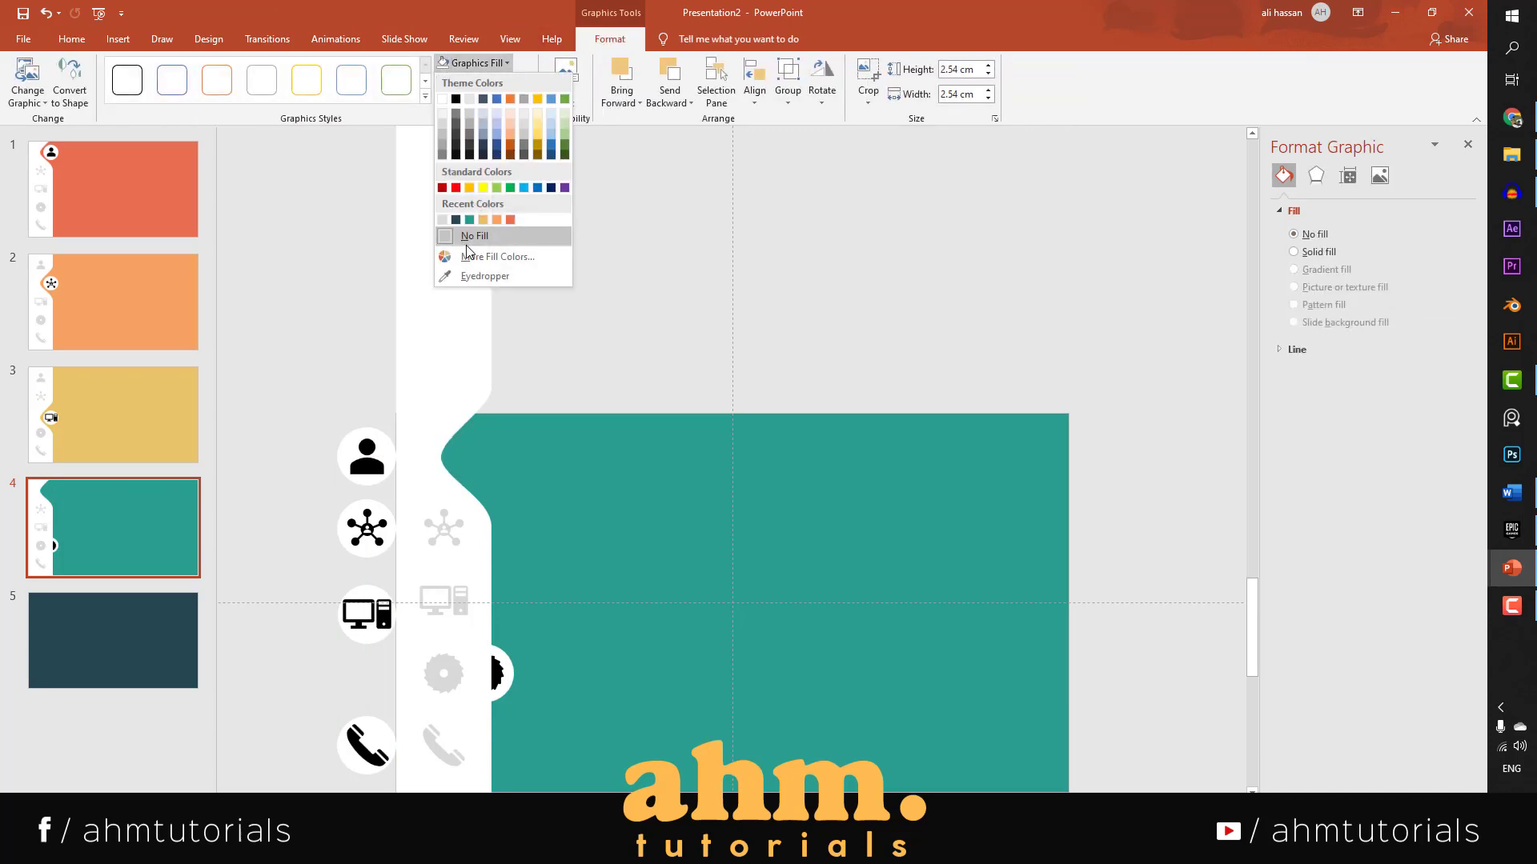
pyautogui.click(474, 276)
pyautogui.click(446, 679)
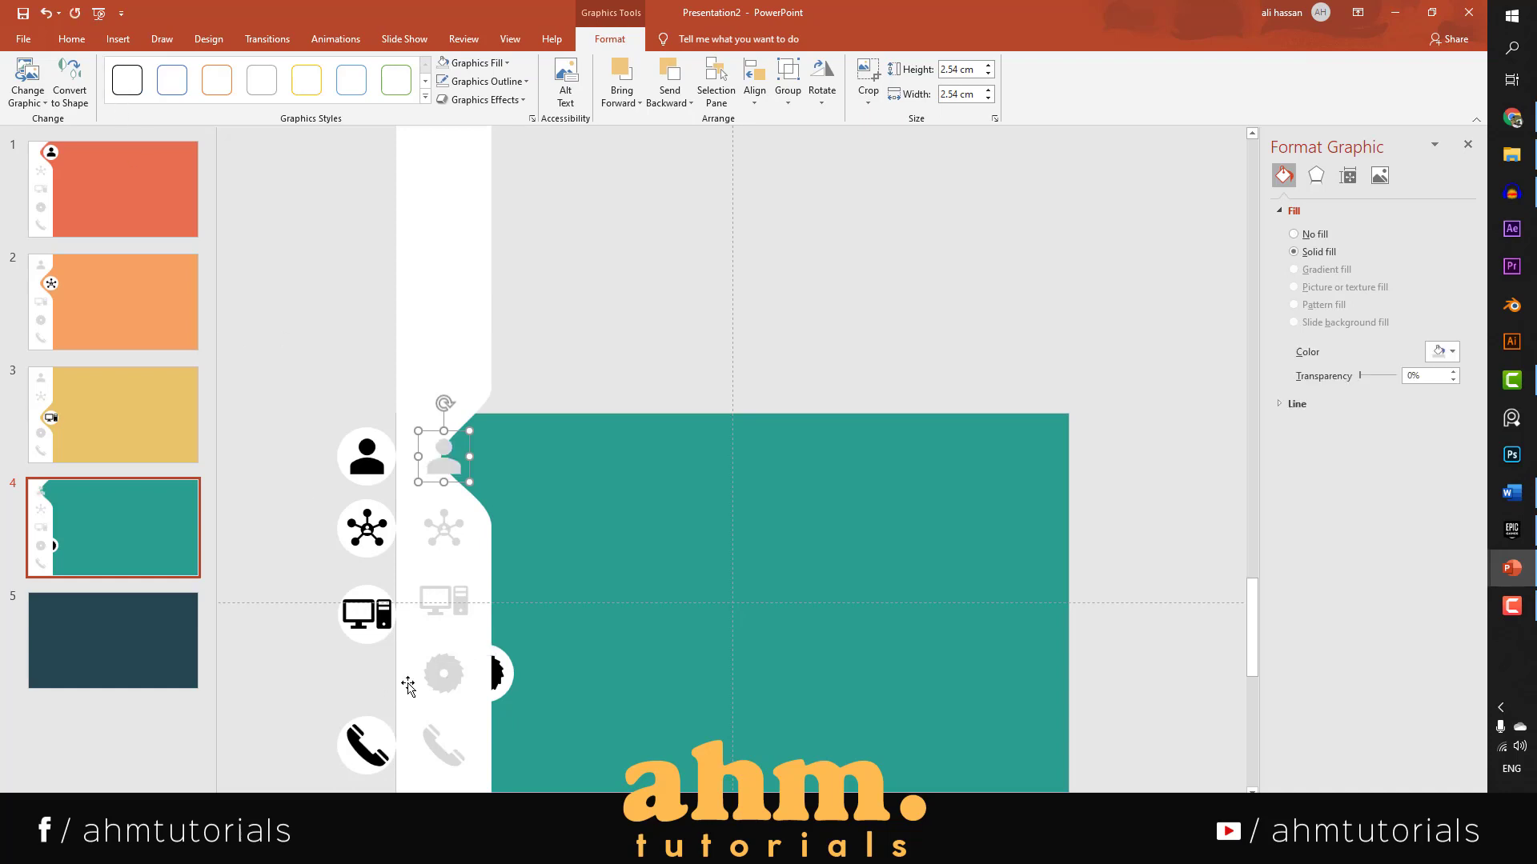
# Remove the fill from slide 4's grey saw blade icon in the sidebar.
pyautogui.click(433, 679)
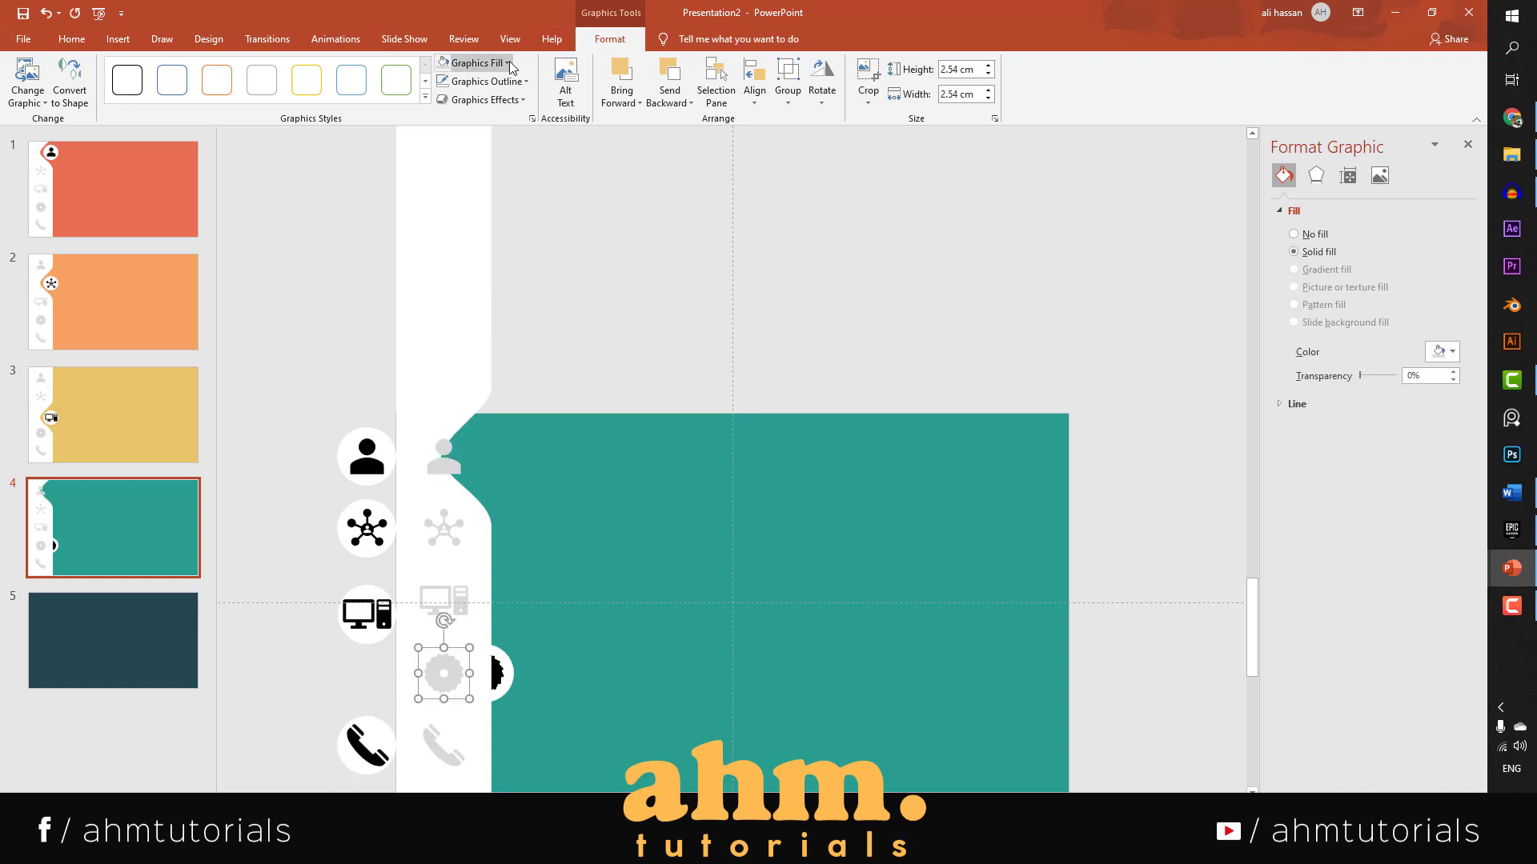
pyautogui.click(477, 63)
pyautogui.click(473, 234)
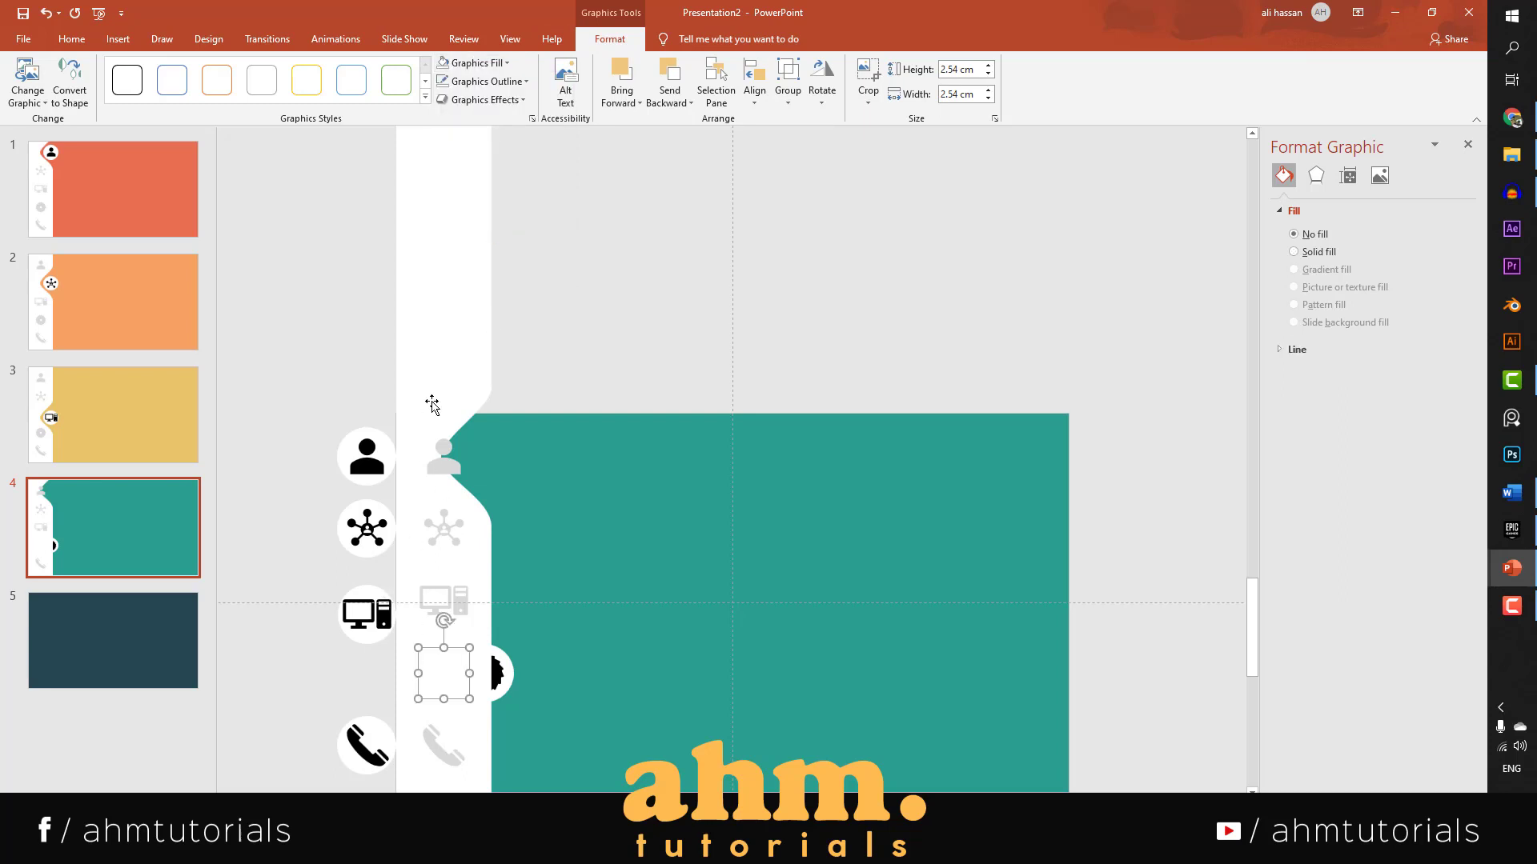
# Move slide 4's white sidebar shape down until its curve surrounds the black saw blade icon.
pyautogui.click(441, 376)
pyautogui.moveTo(438, 416); pyautogui.dragTo(432, 551)
pyautogui.click(329, 507)
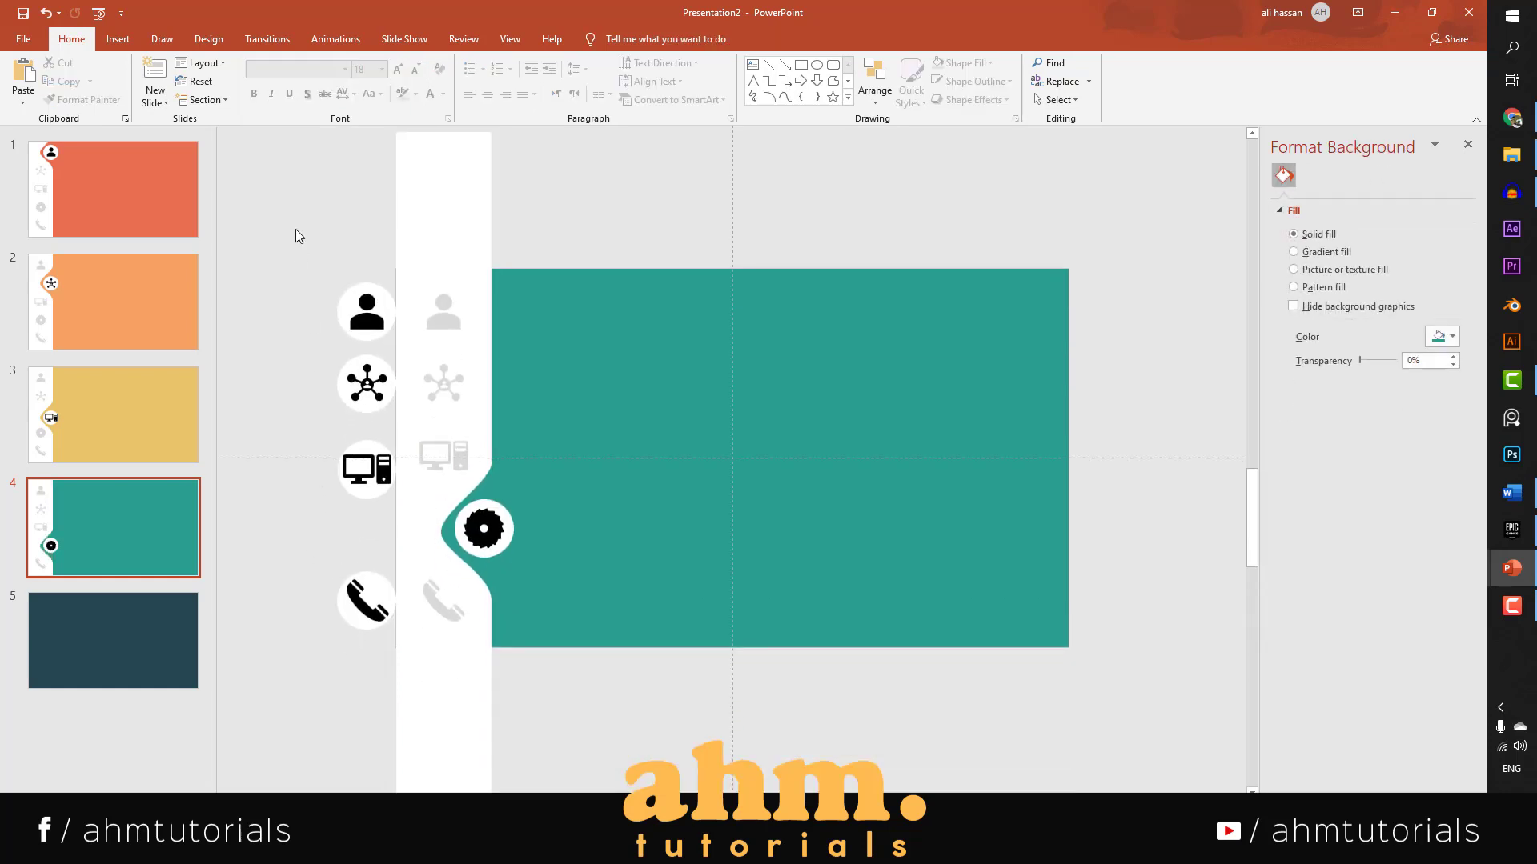
# Copy slide 4's sidebar and all its icons onto slide 5, deleting the palette image above that slide.
pyautogui.hotkey('ctrl', 'a')
pyautogui.click(70, 603)
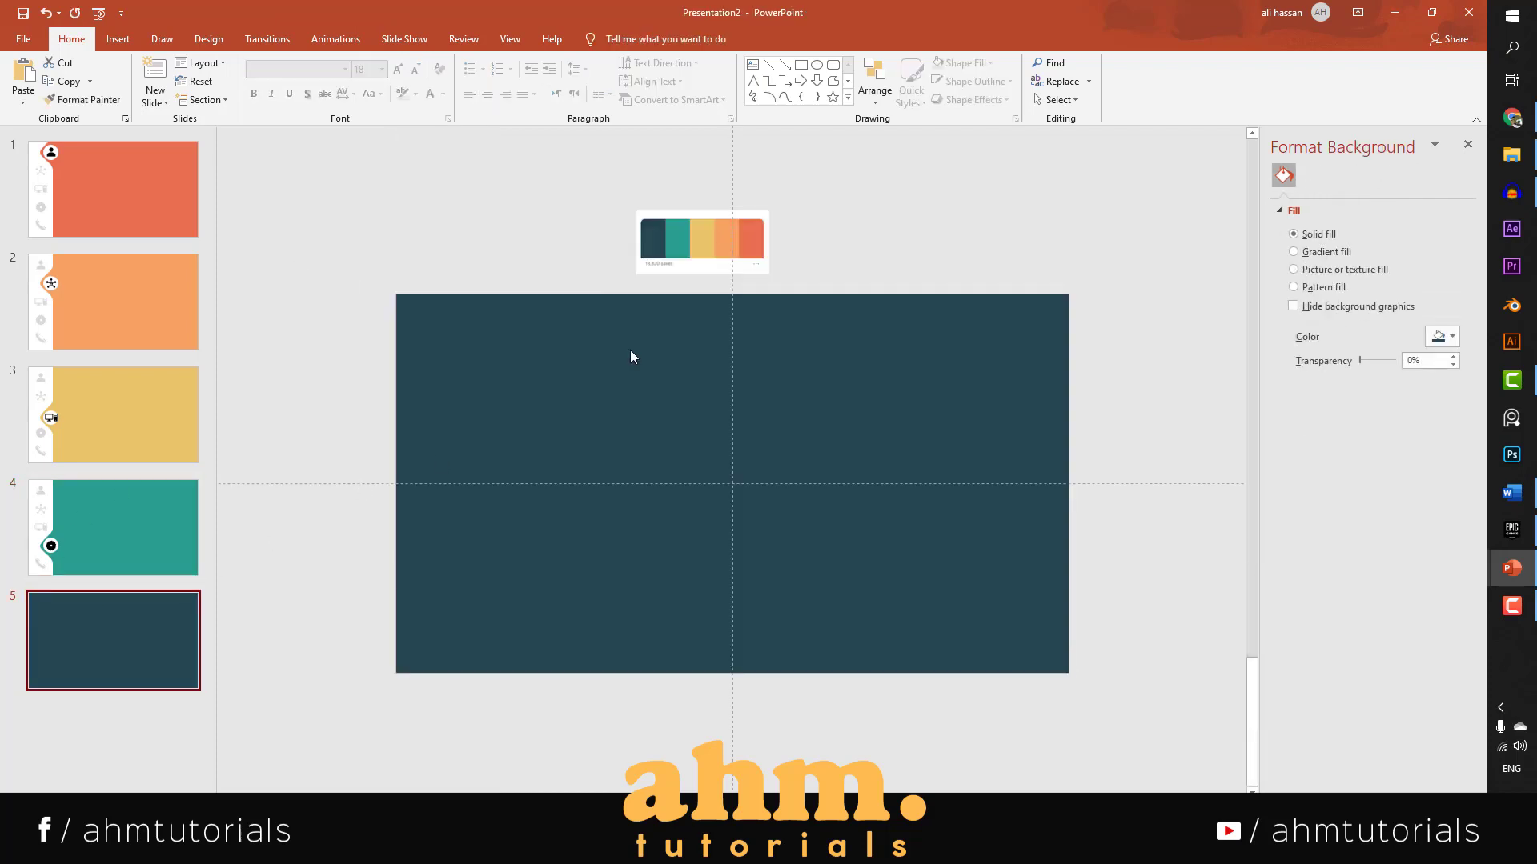
pyautogui.click(662, 248)
pyautogui.press('Delete')
pyautogui.hotkey('ctrl', 'v')
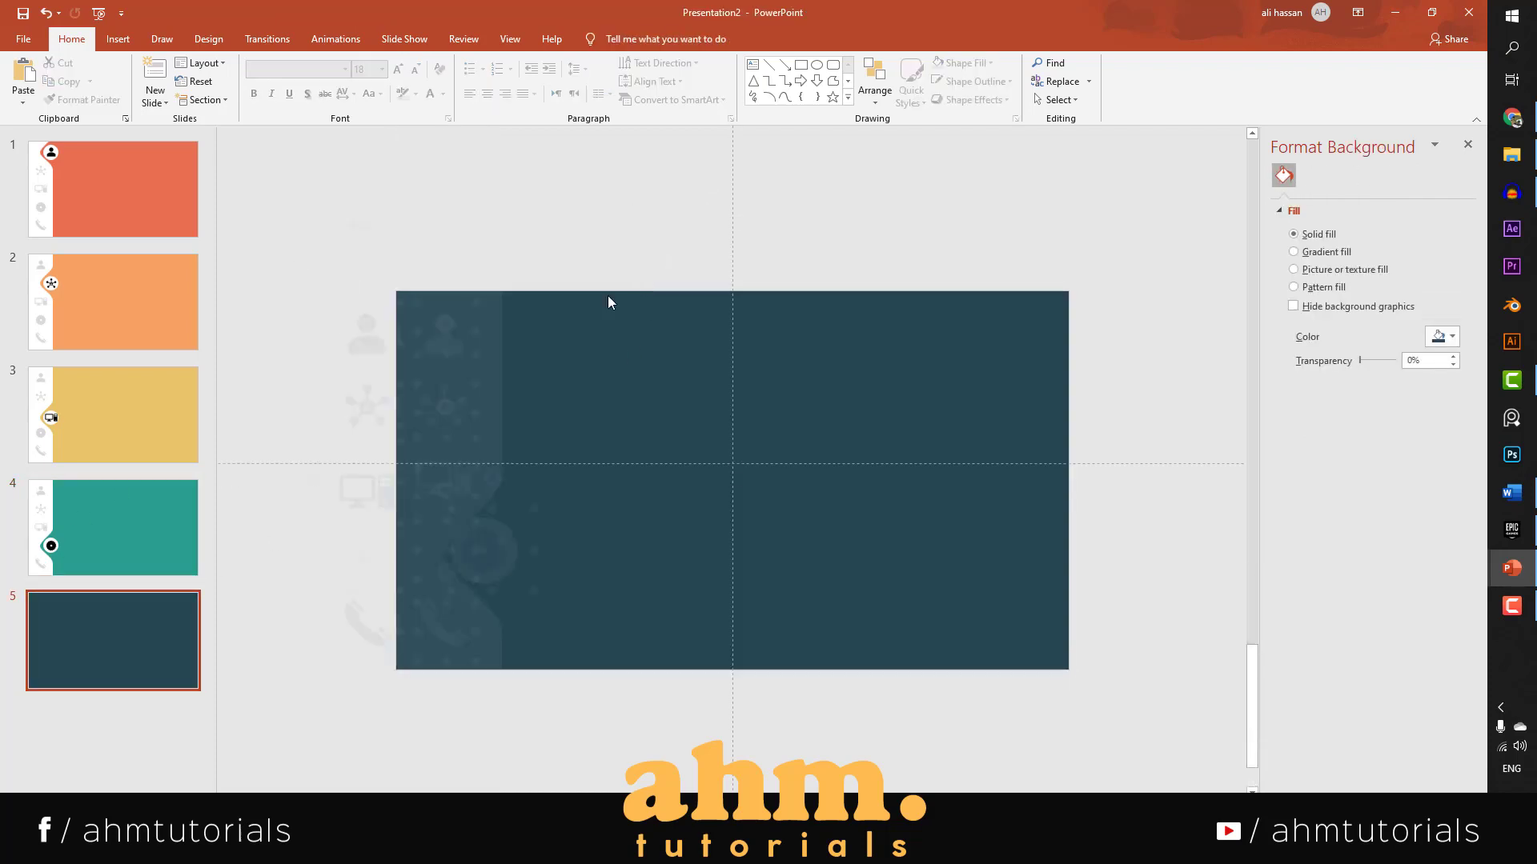
pyautogui.scroll(-1, 306, 341)
pyautogui.click(298, 371)
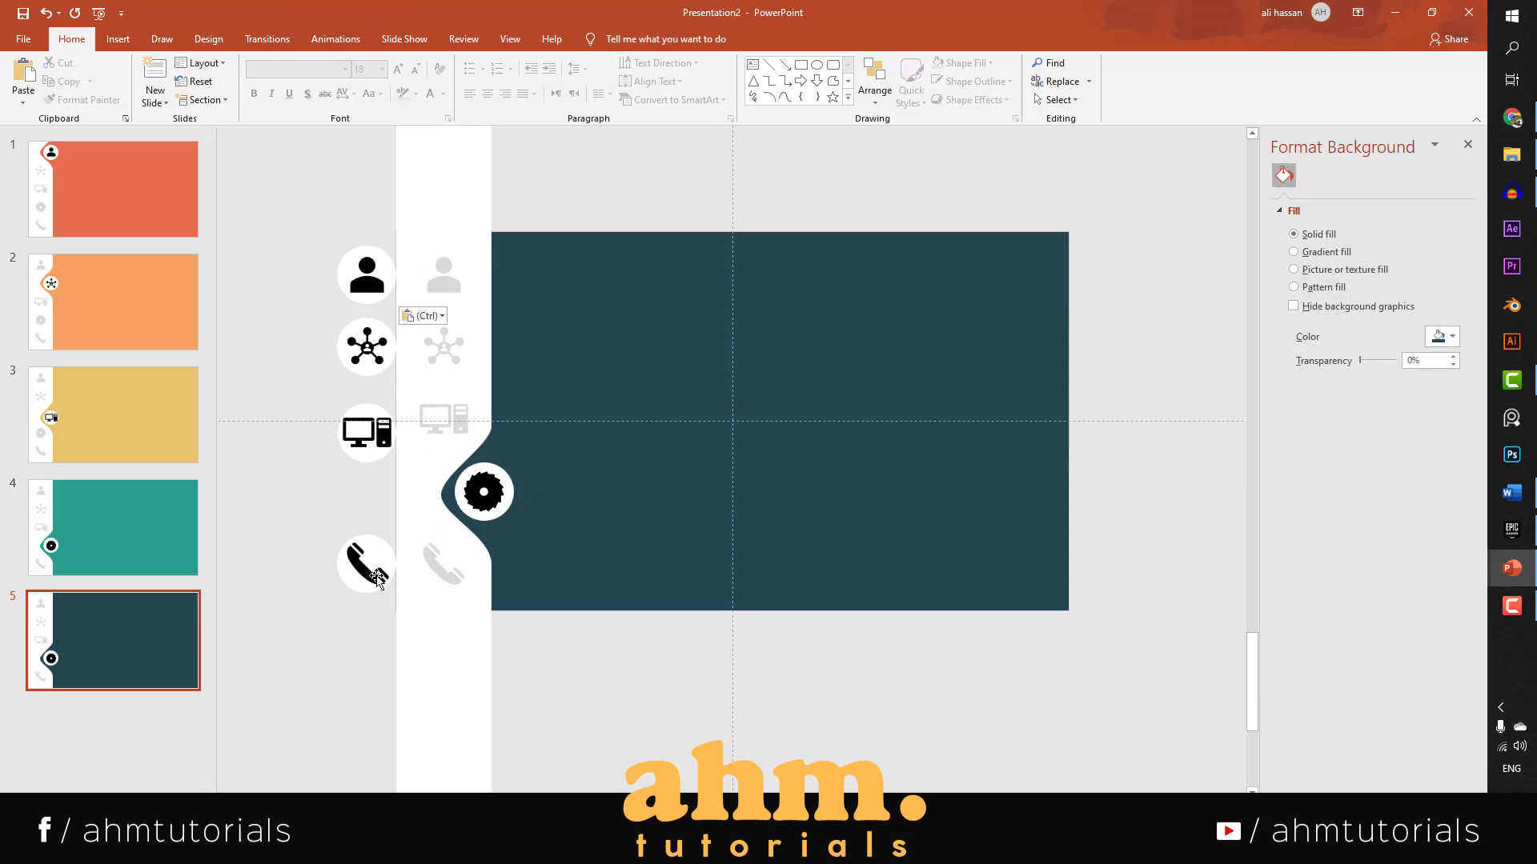
# Move slide 5's black phone icon to the sidebar's inner edge and the black saw blade icon outside the slide.
pyautogui.moveTo(374, 572); pyautogui.dragTo(495, 573)
pyautogui.moveTo(495, 490); pyautogui.dragTo(379, 489)
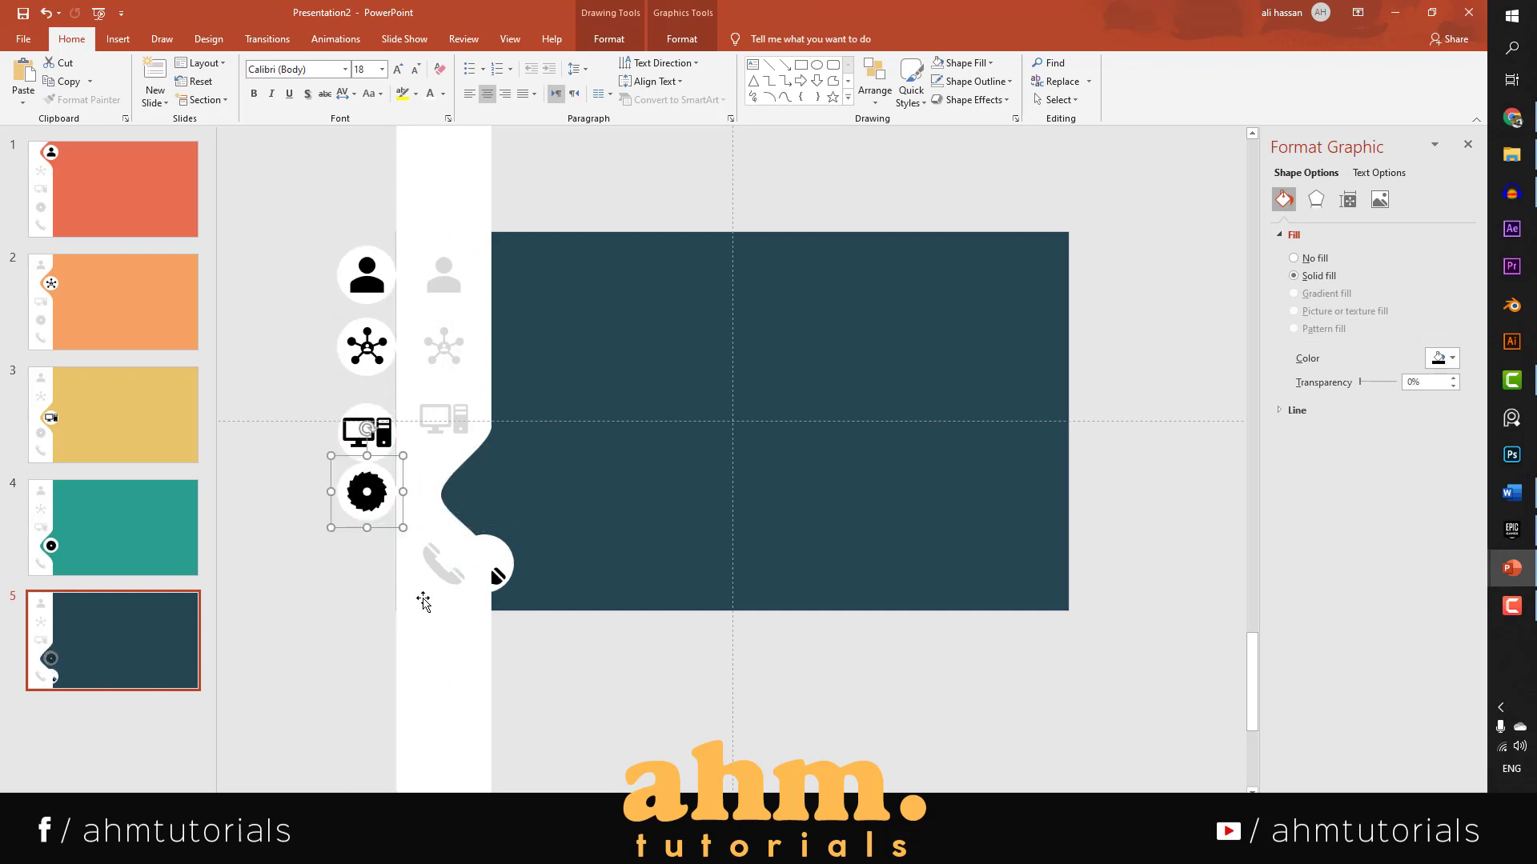
# Fill slide 5's unfilled saw blade icon in the sidebar with the light grey sampled from the grey phone icon.
pyautogui.doubleClick(441, 490)
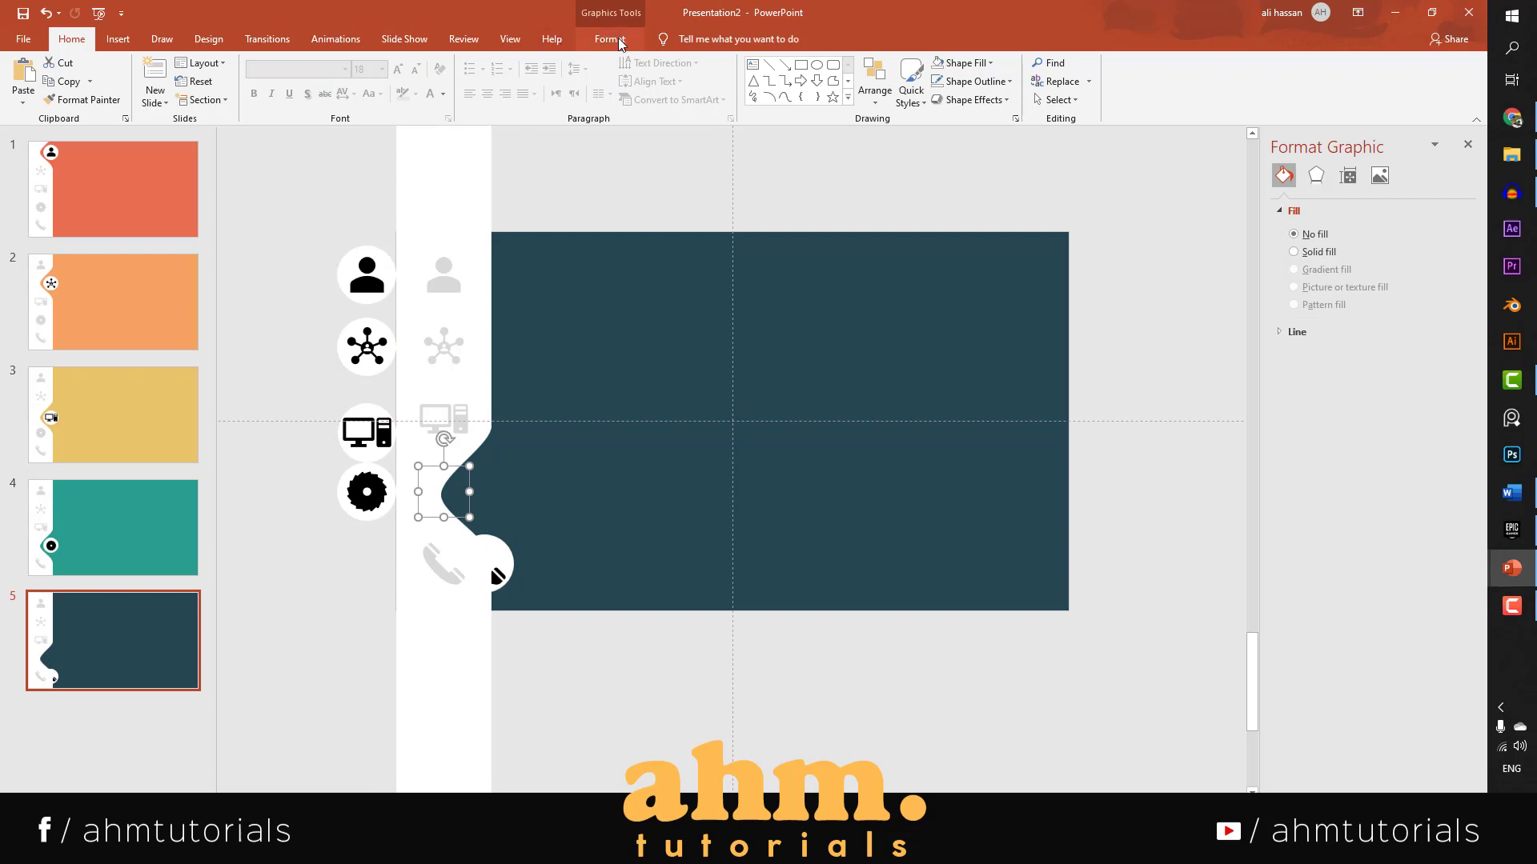
pyautogui.click(505, 63)
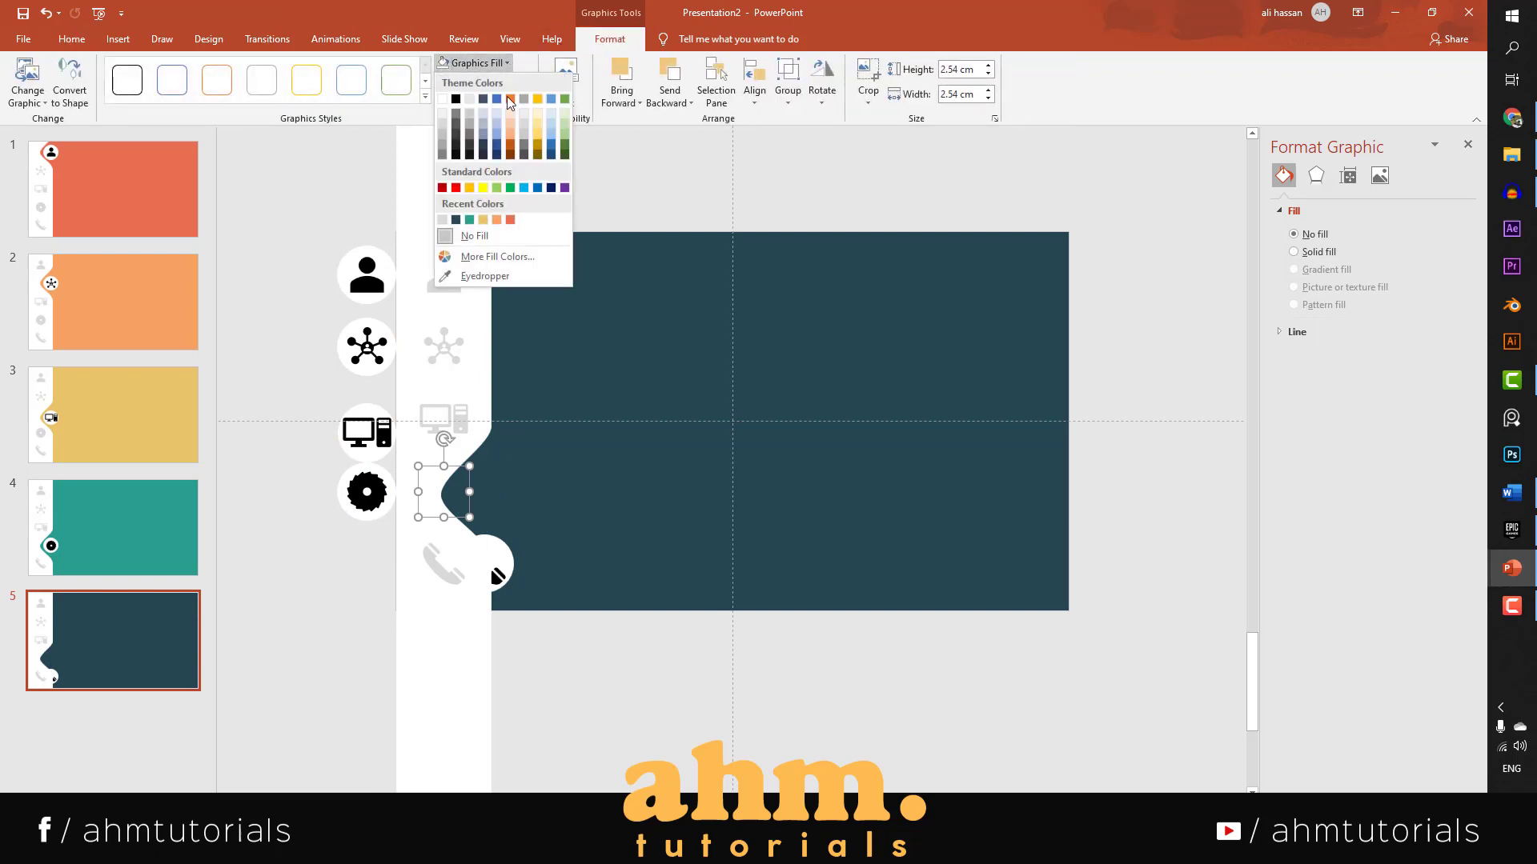
pyautogui.click(482, 275)
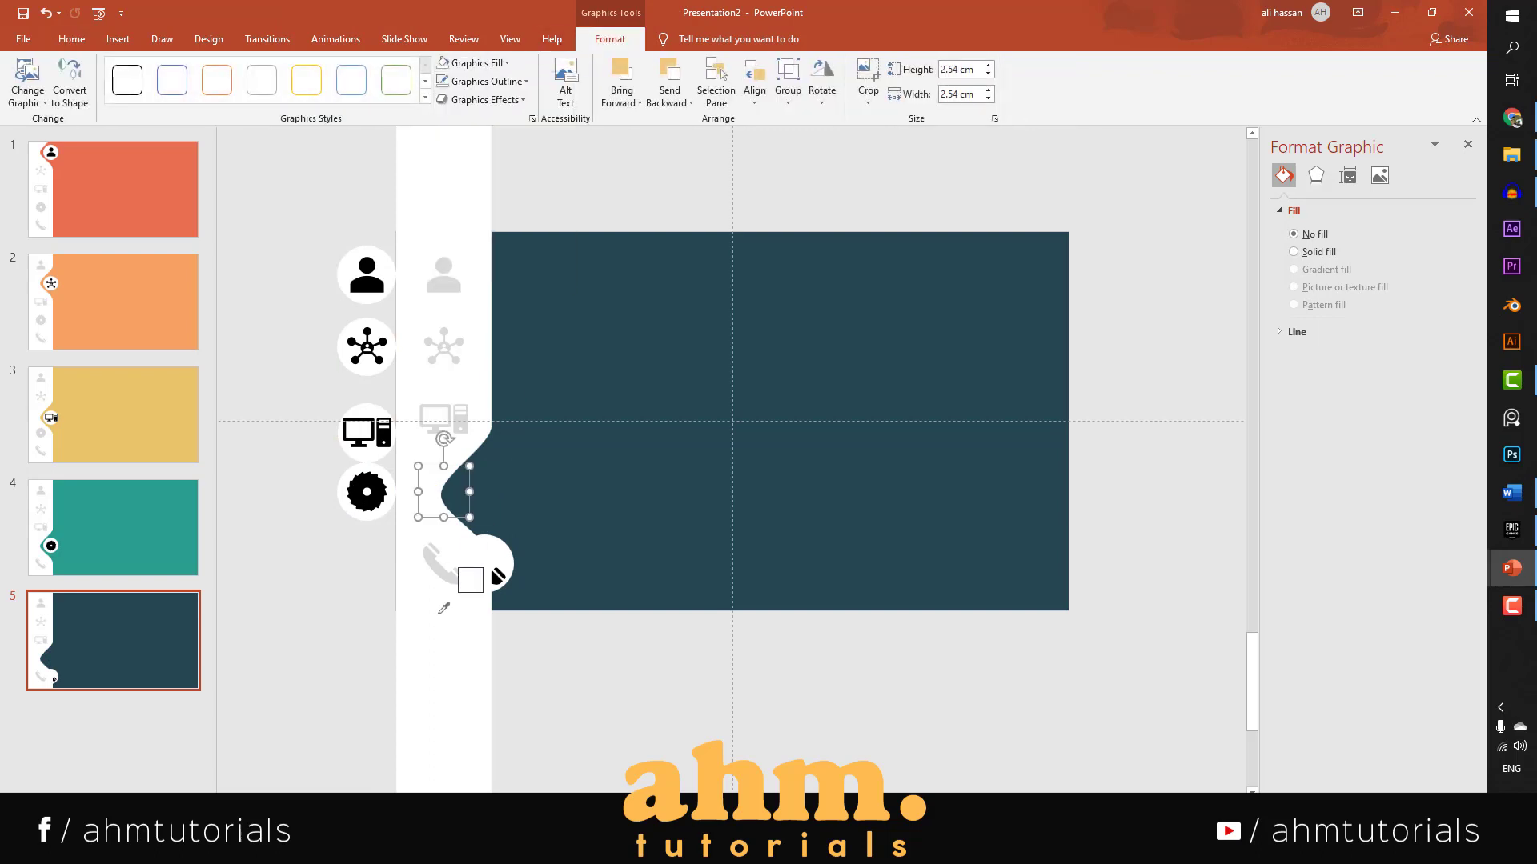
pyautogui.click(447, 568)
# Remove the fill from slide 5's grey phone icon in the sidebar.
pyautogui.click(444, 564)
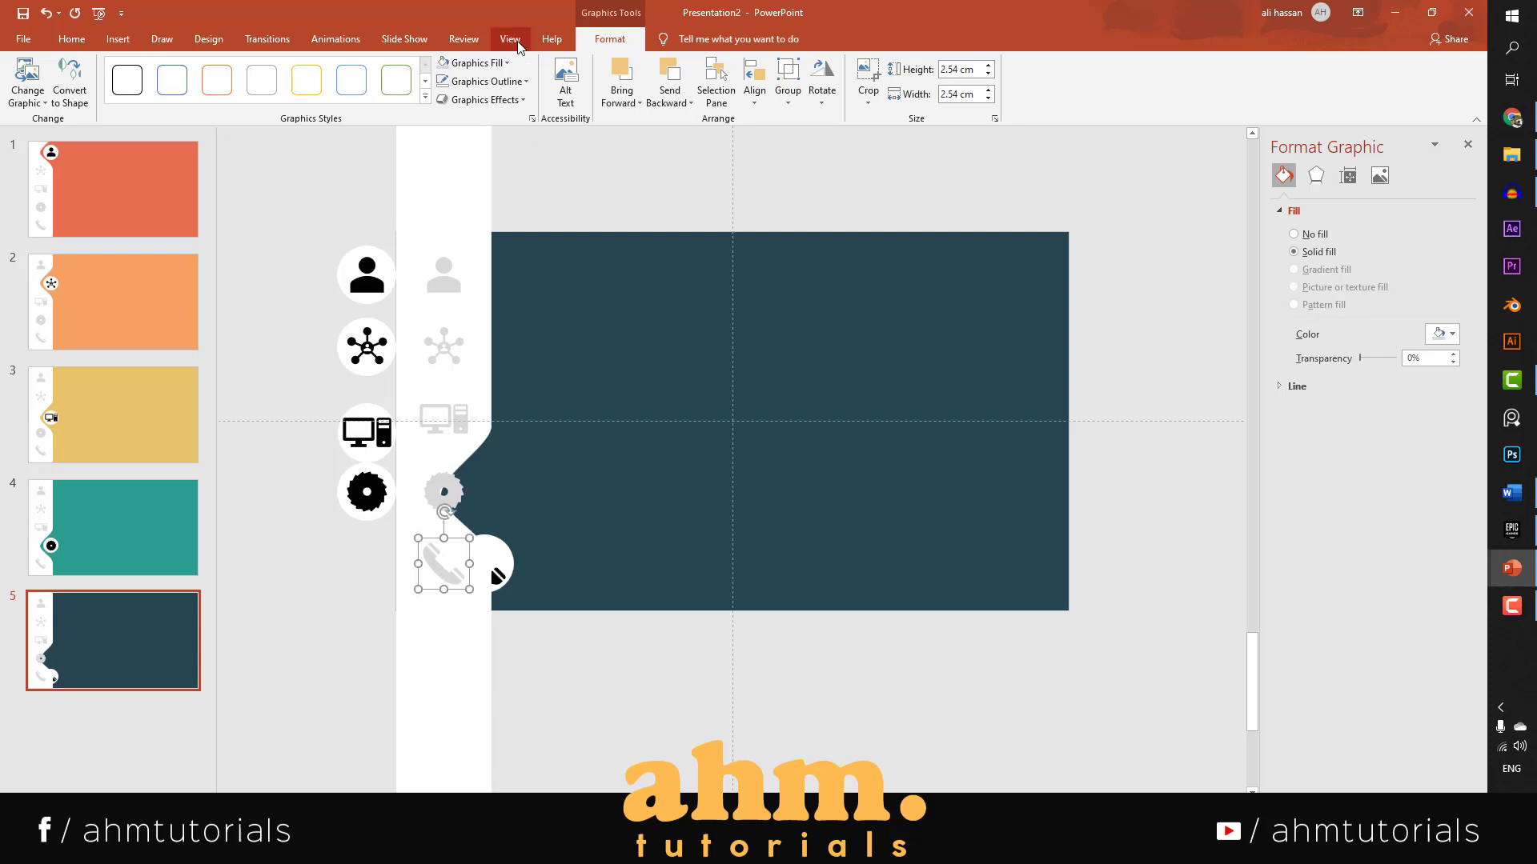
pyautogui.click(506, 63)
pyautogui.click(476, 236)
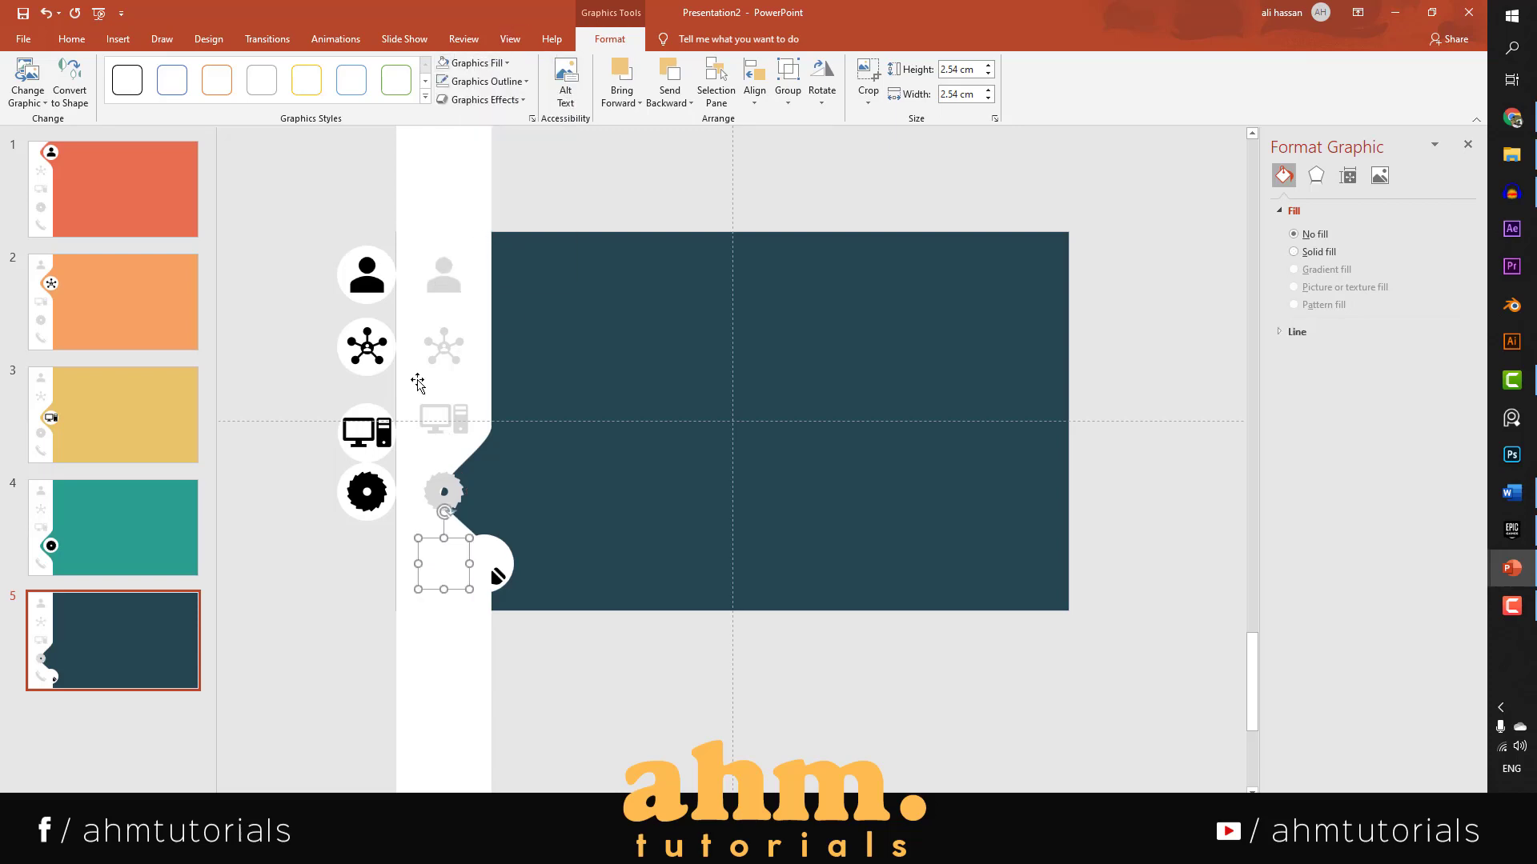
# Move slide 5's white sidebar shape down until its curve surrounds the black phone icon.
pyautogui.click(314, 558)
pyautogui.moveTo(446, 181); pyautogui.dragTo(440, 251)
pyautogui.scroll(-1, 480, 400)
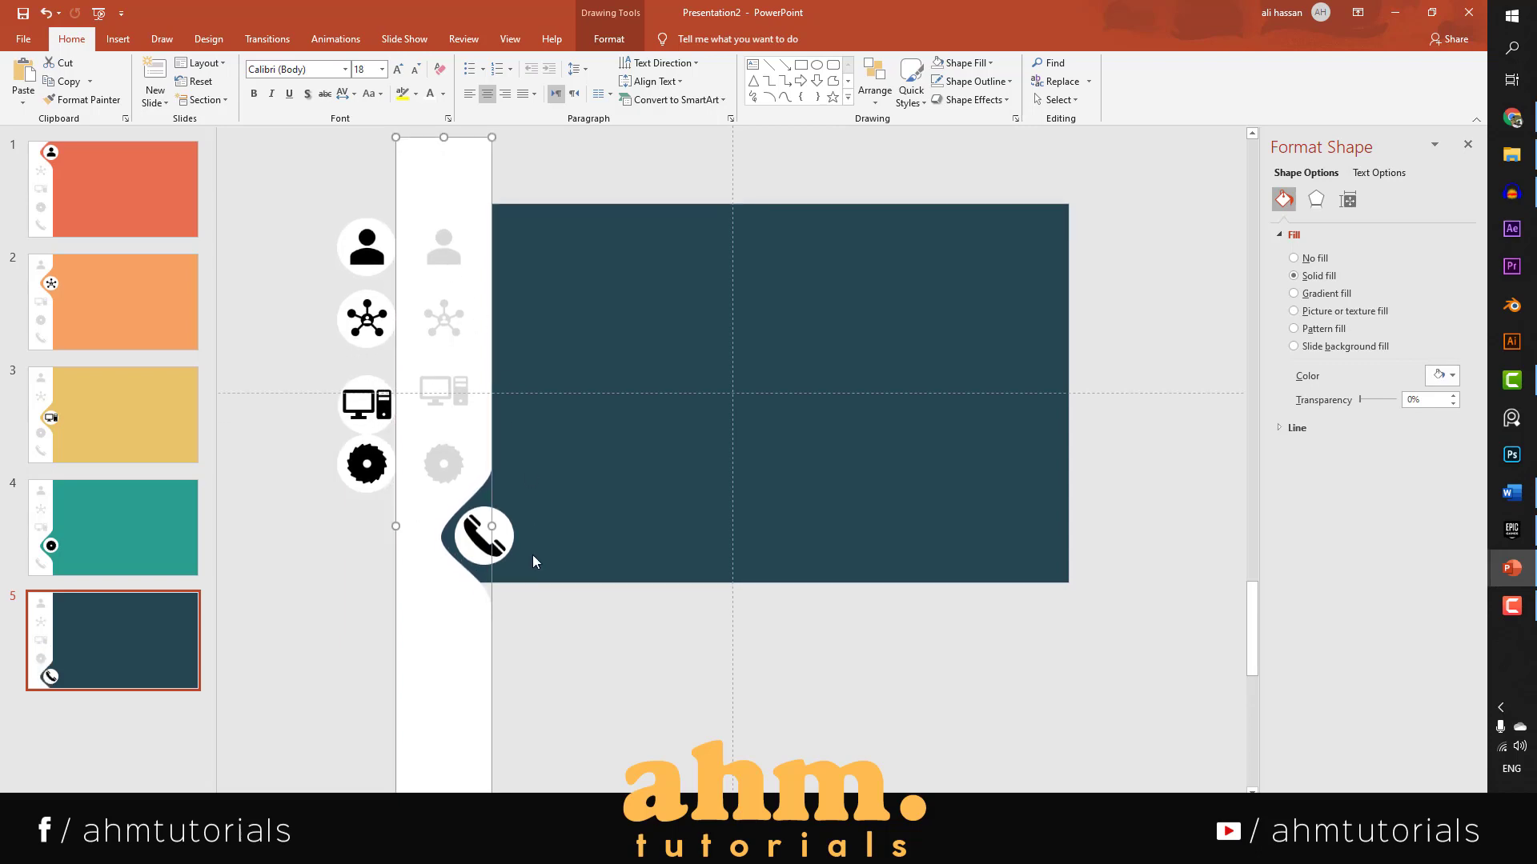
pyautogui.click(549, 594)
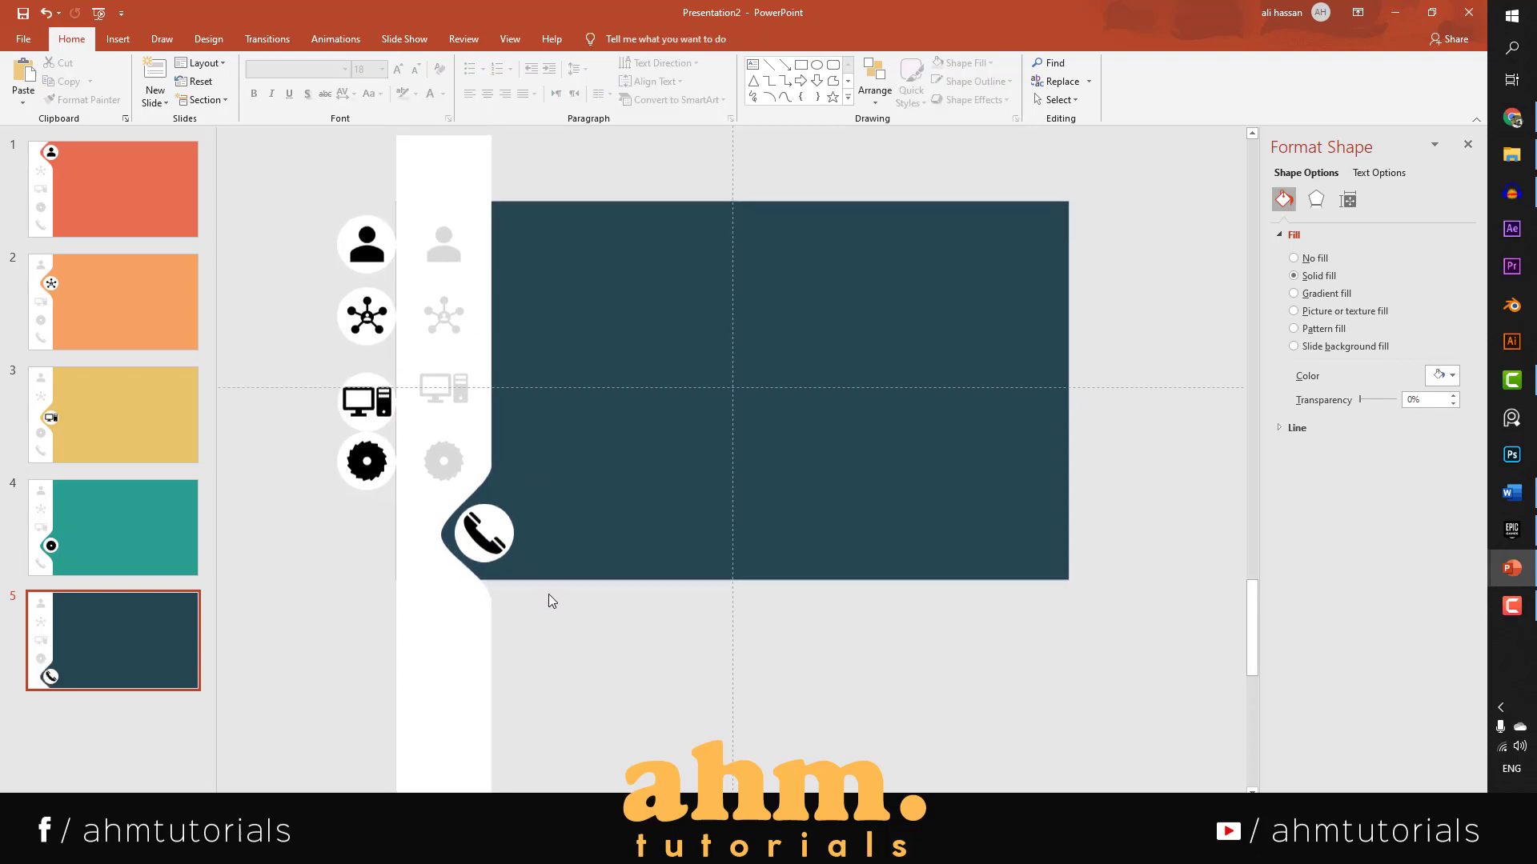
# Review the sidebar and active icon on slides 1 through 5 in turn.
pyautogui.click(109, 193)
pyautogui.click(99, 330)
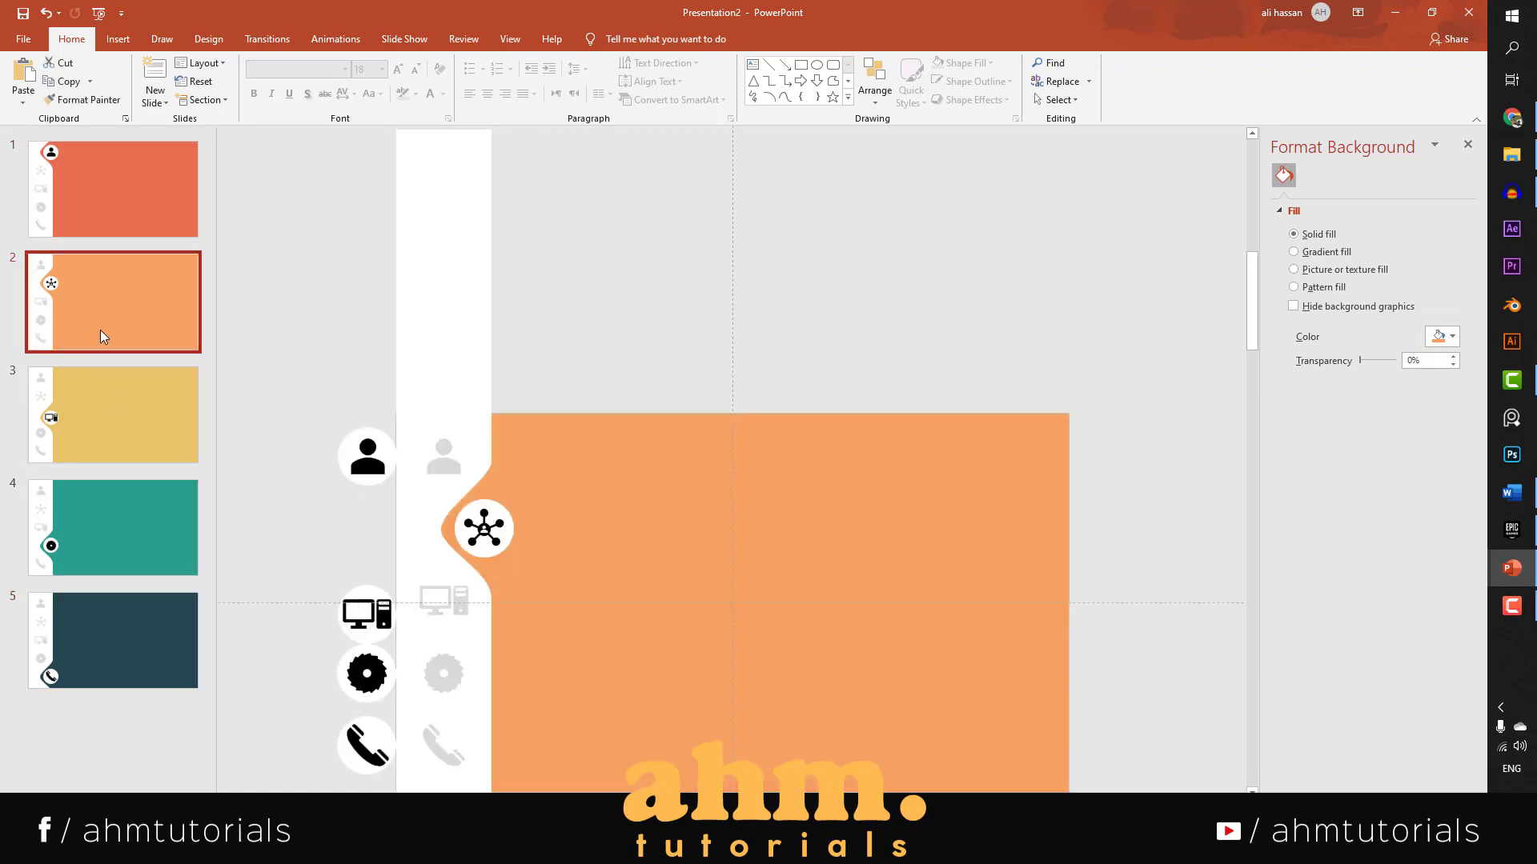
pyautogui.click(114, 445)
pyautogui.click(115, 507)
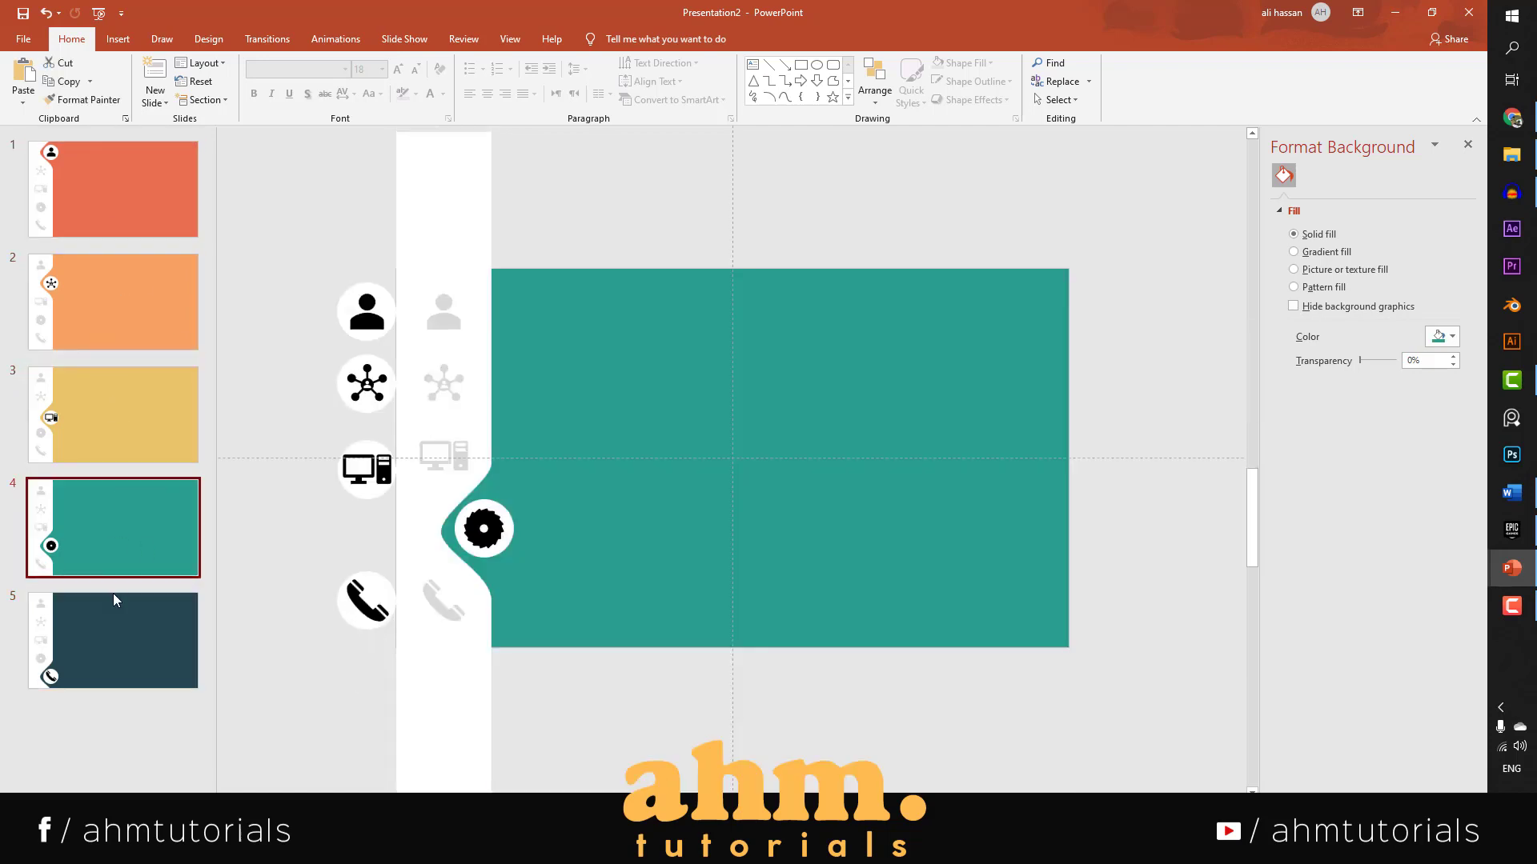
pyautogui.click(118, 646)
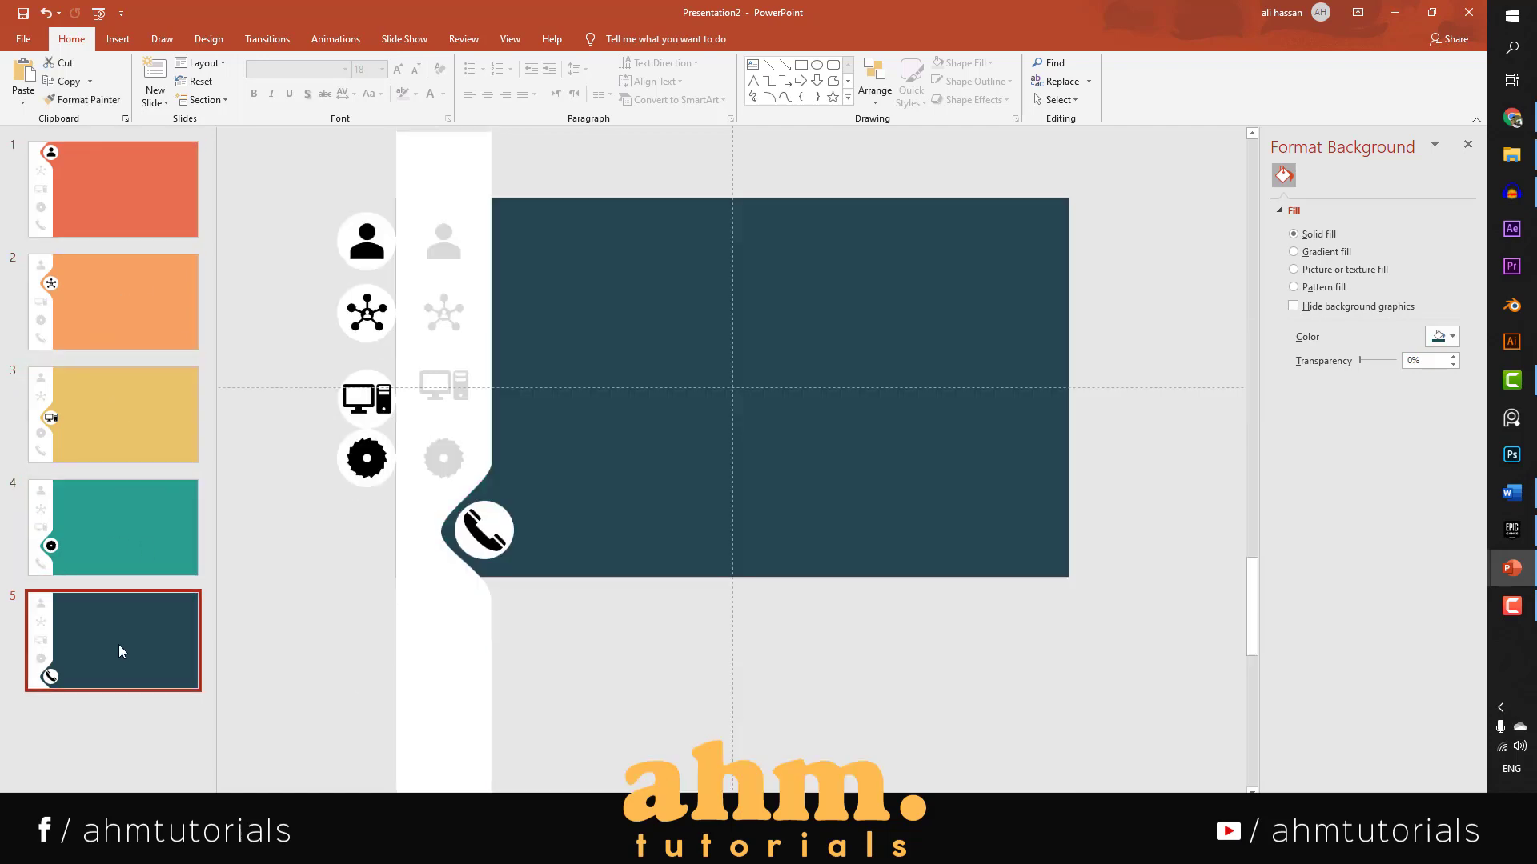
# Apply the Morph transition to each of slides 1 through 5.
pyautogui.click(89, 212)
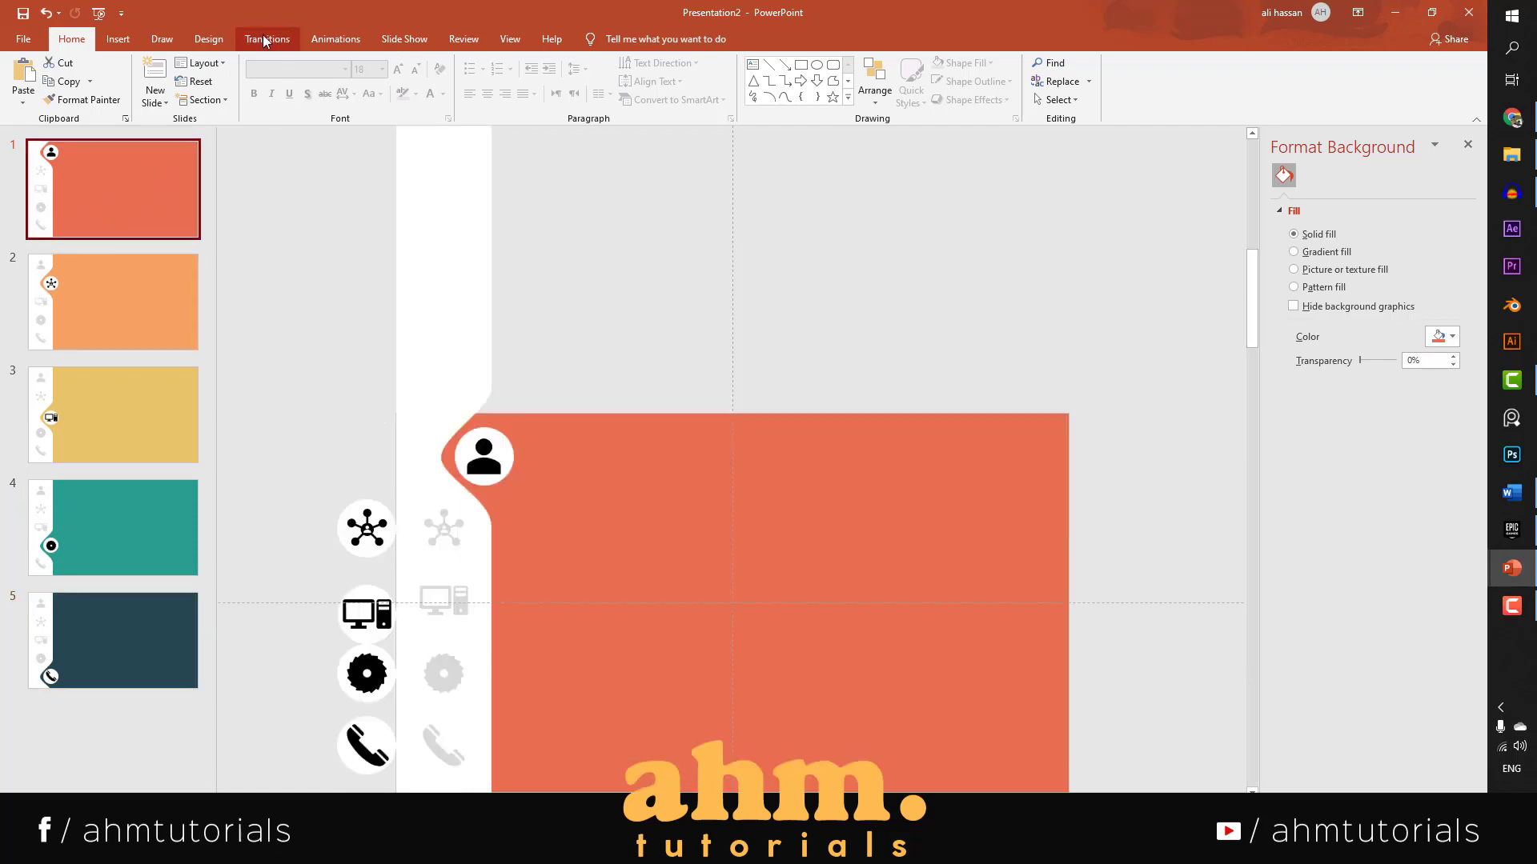
pyautogui.click(336, 40)
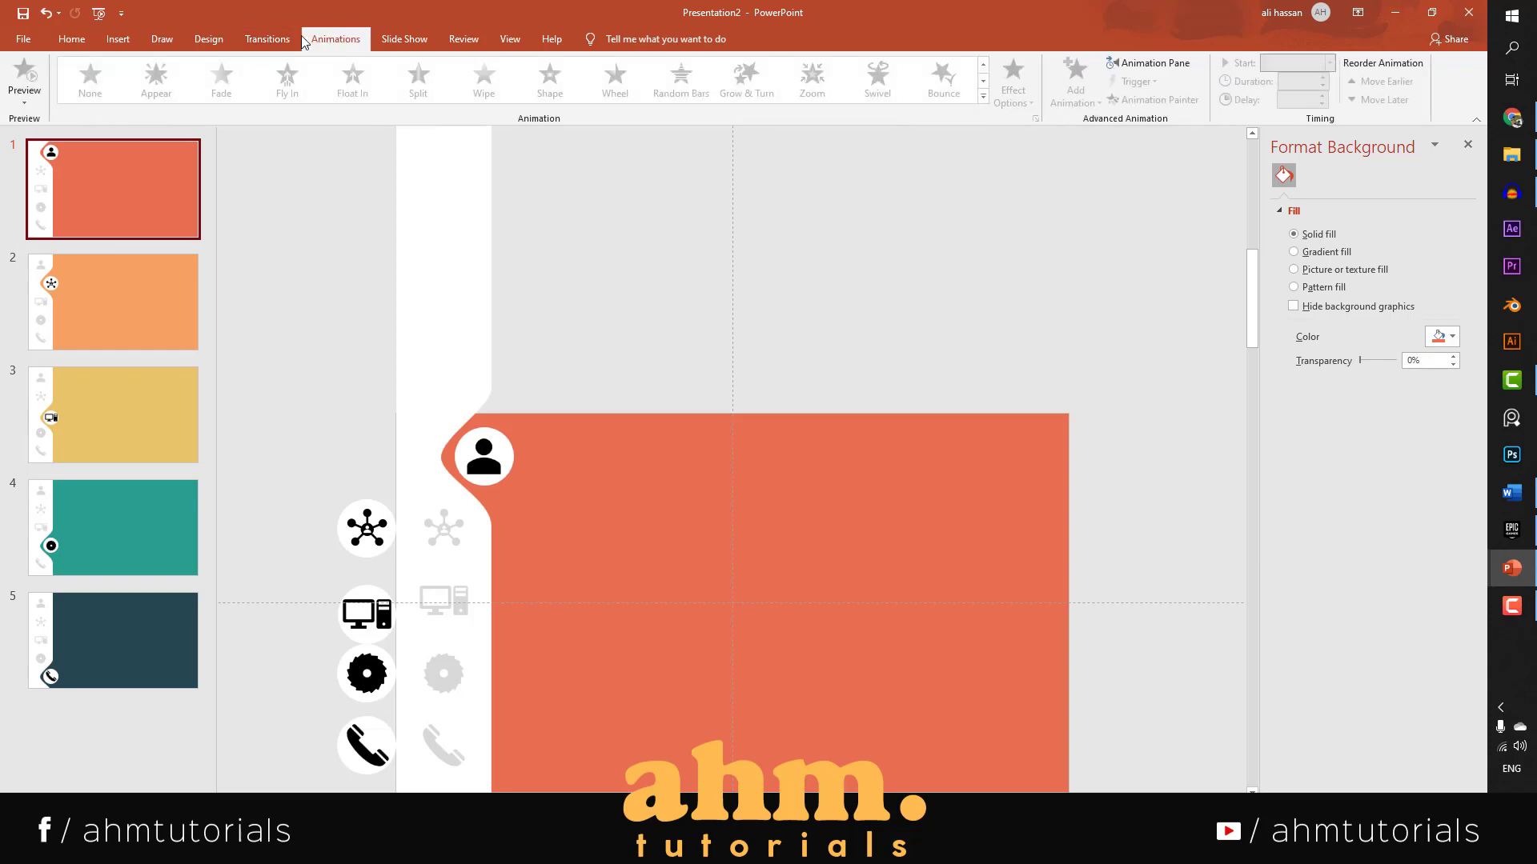
pyautogui.click(272, 40)
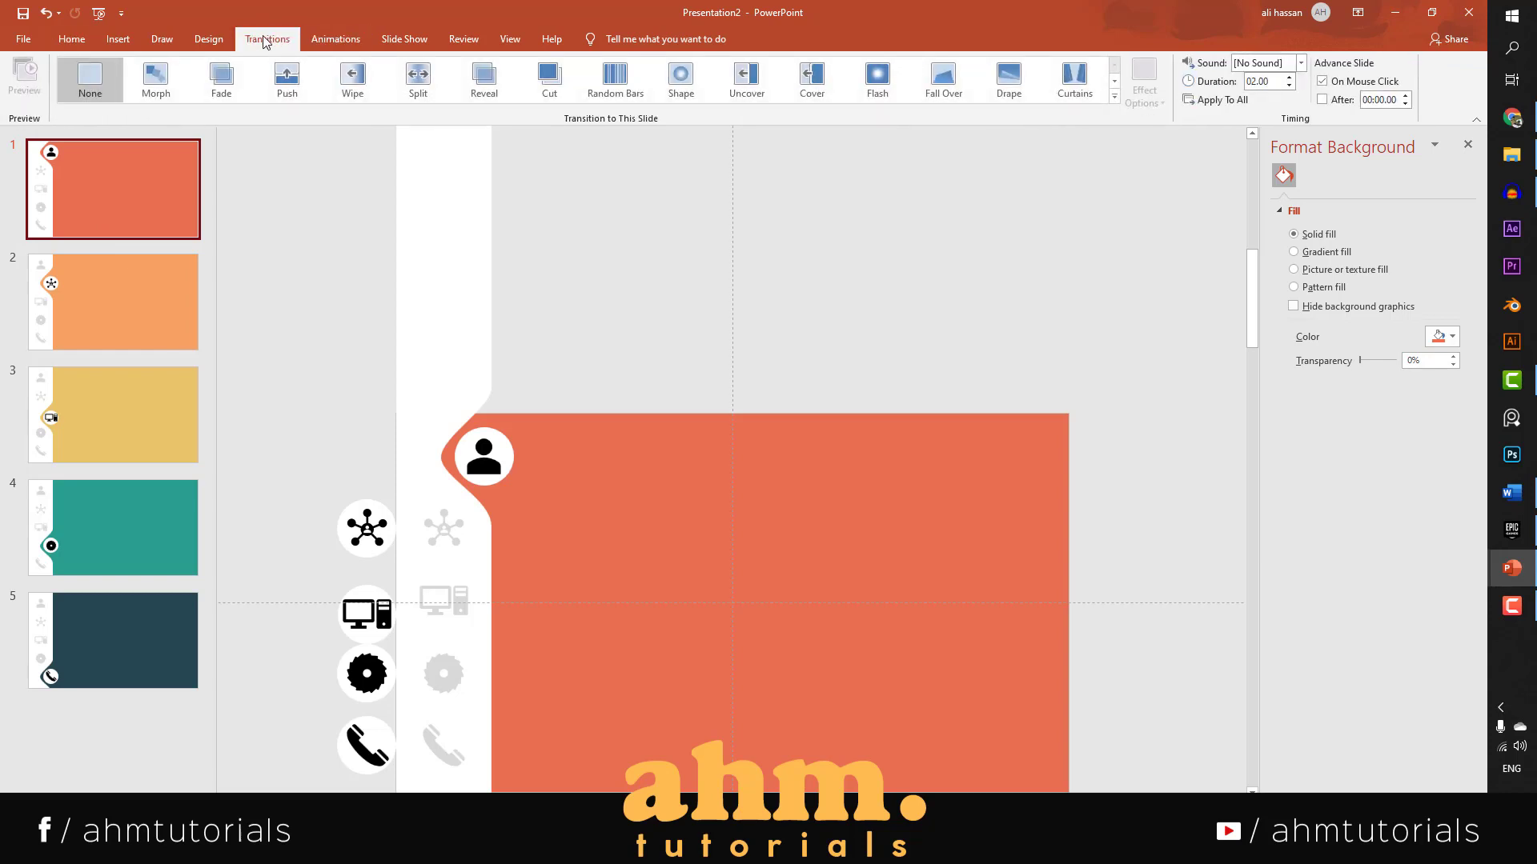
pyautogui.click(159, 90)
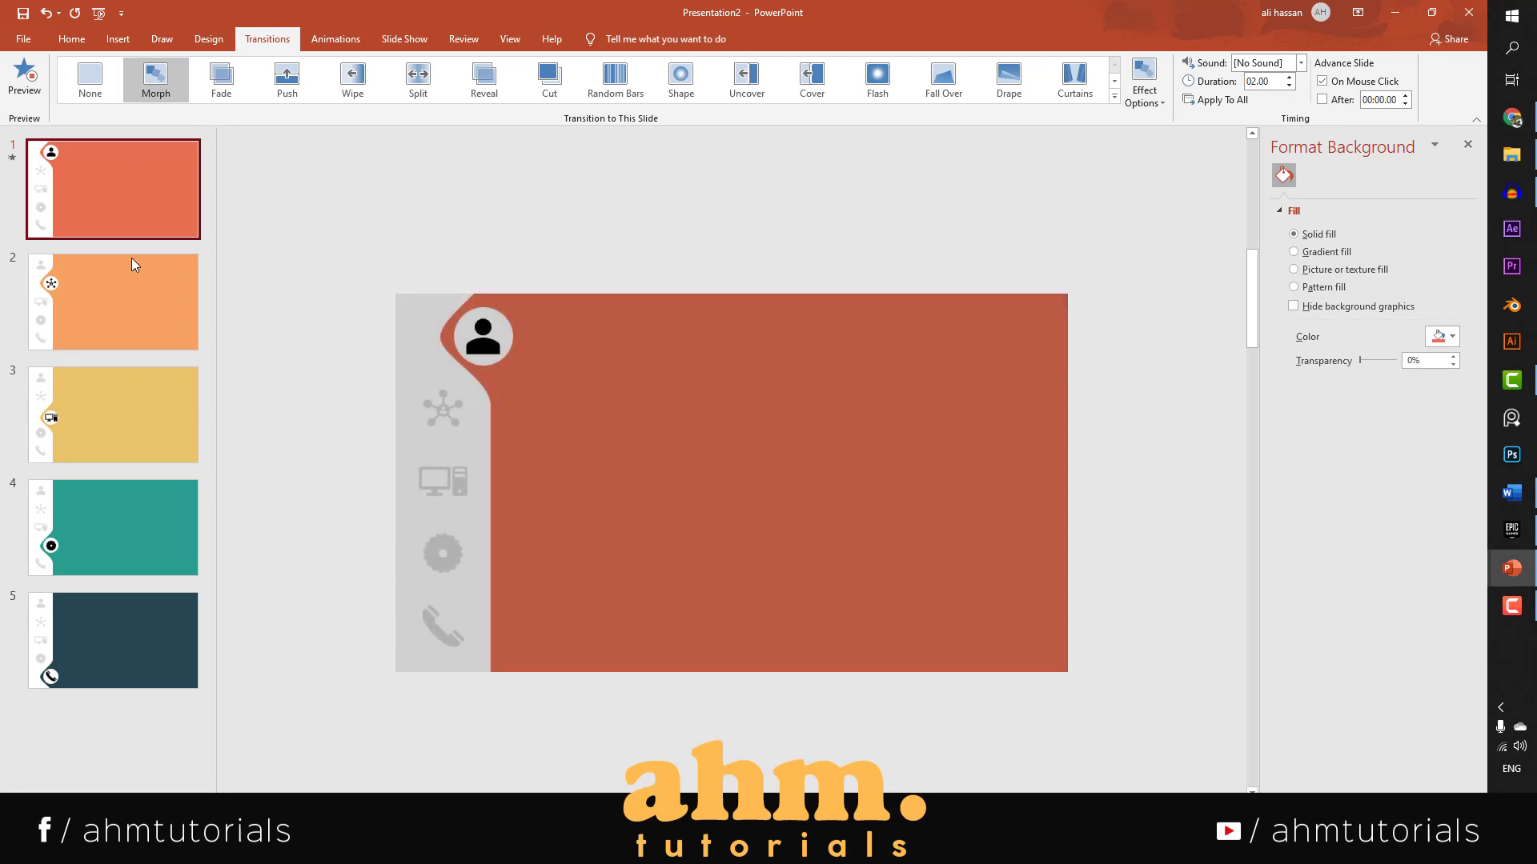
pyautogui.click(134, 285)
pyautogui.click(156, 91)
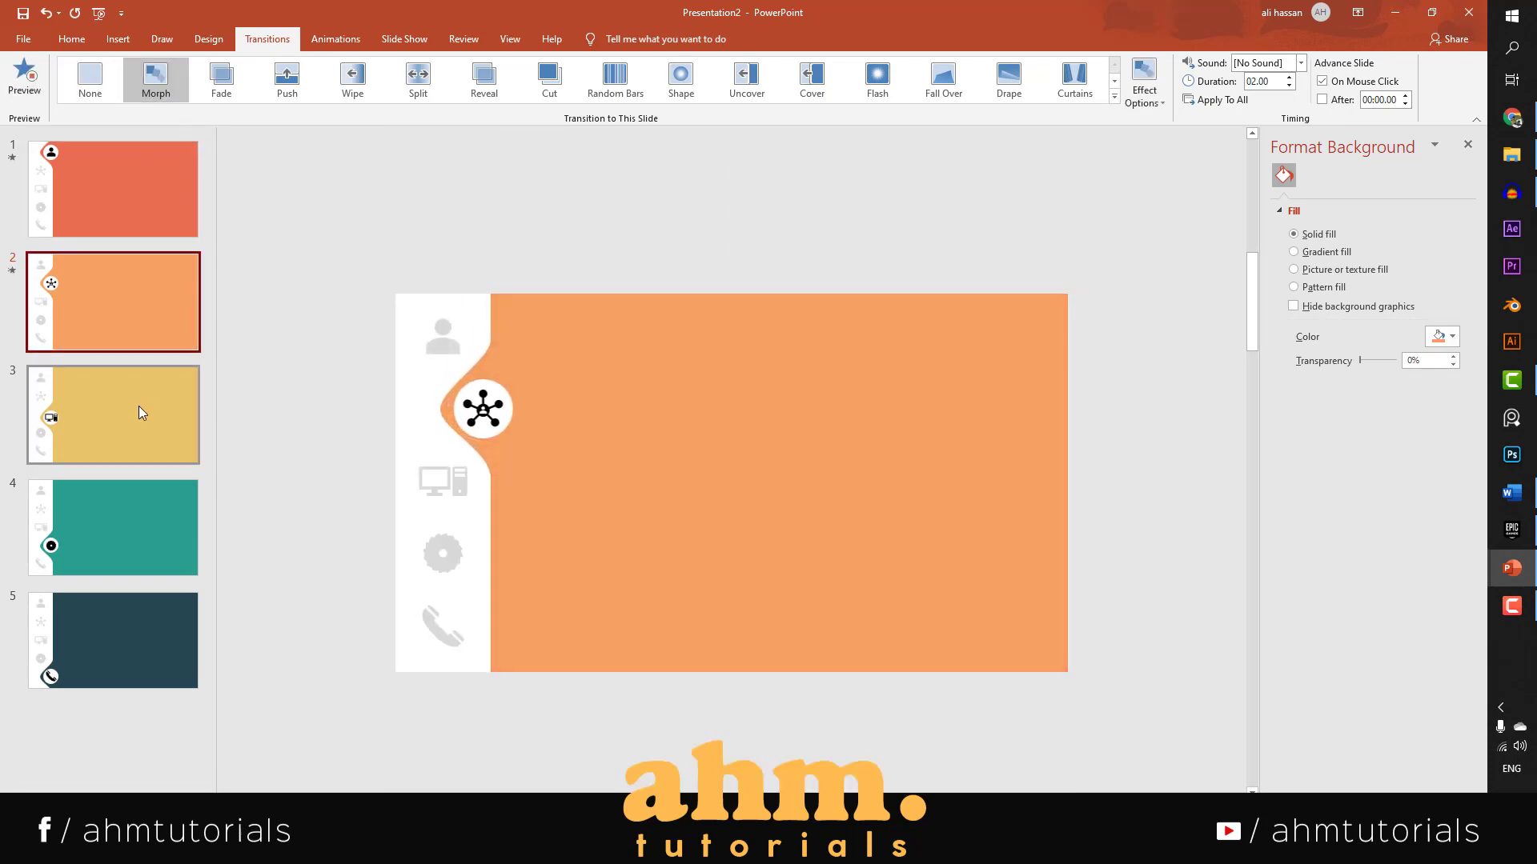
pyautogui.click(141, 411)
pyautogui.click(167, 83)
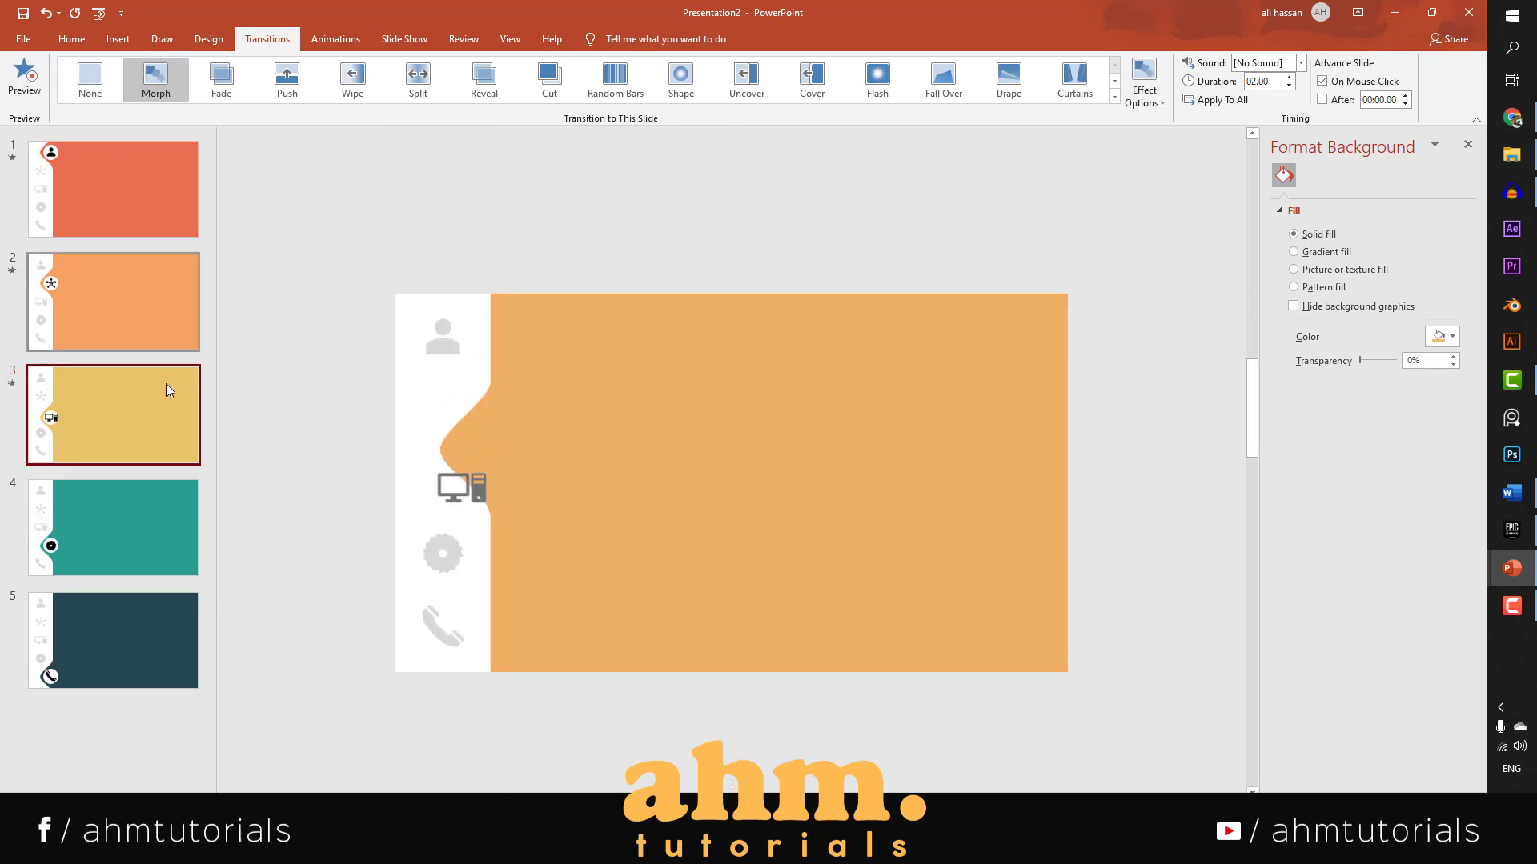
pyautogui.click(152, 508)
pyautogui.click(165, 88)
pyautogui.click(144, 640)
pyautogui.click(158, 92)
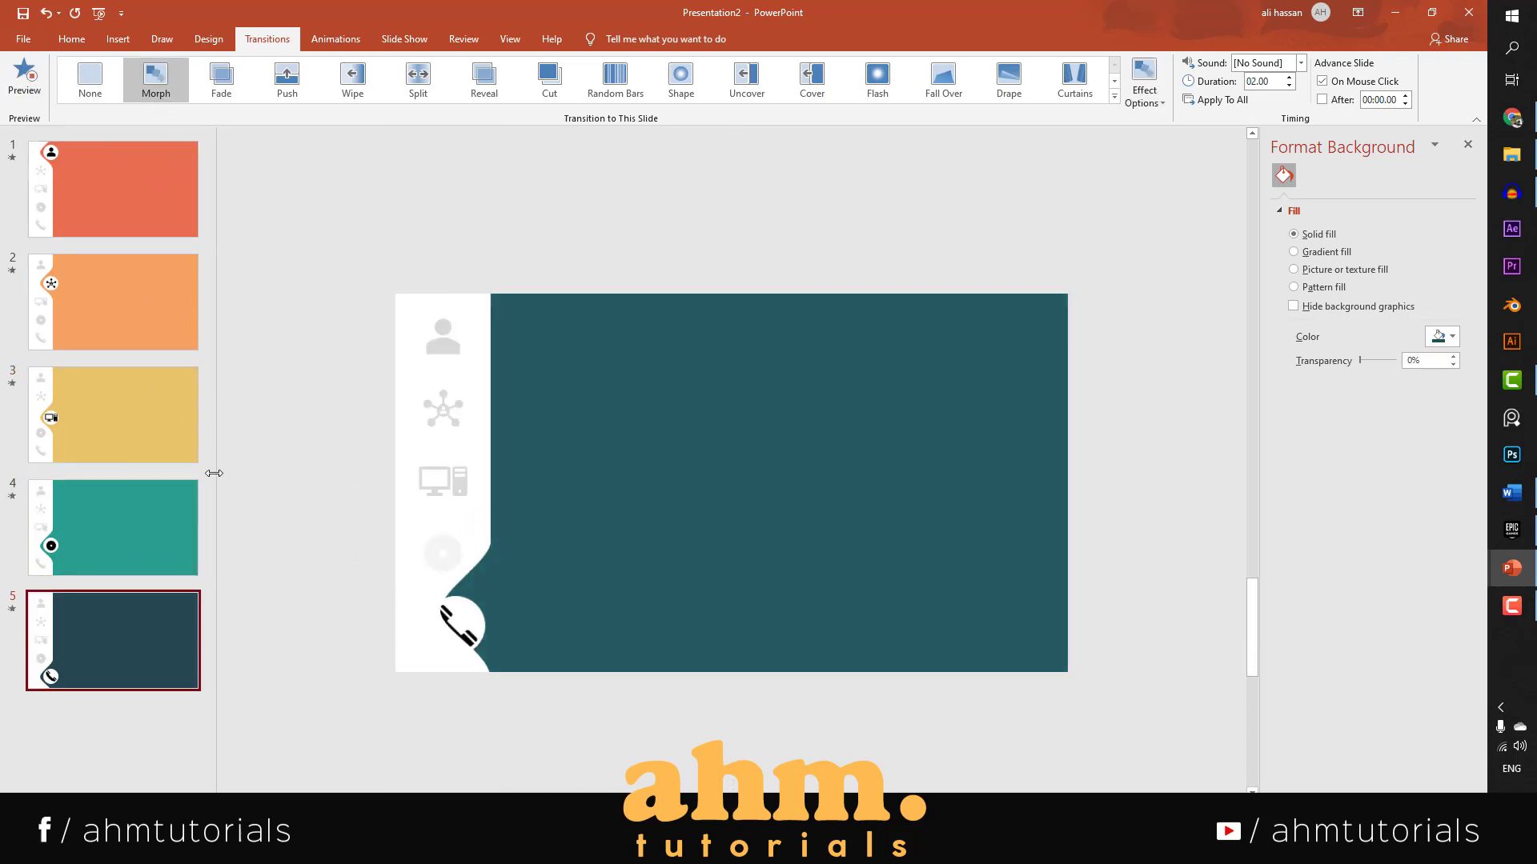
# Set the Morph transition's duration to 00.50 on all slides.
pyautogui.click(1216, 99)
pyautogui.click(1267, 82)
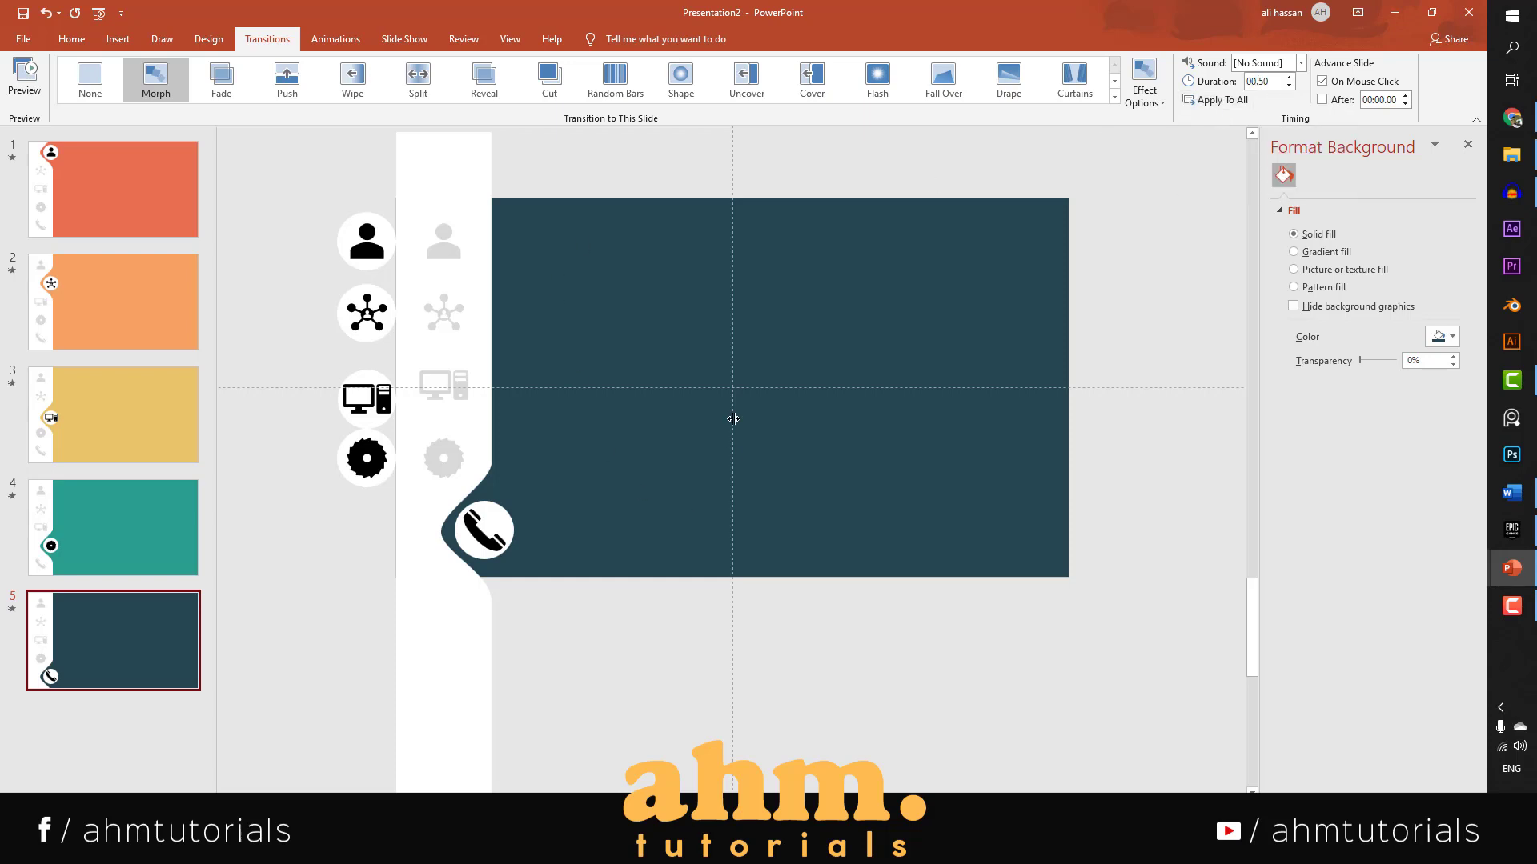
pyautogui.click(103, 214)
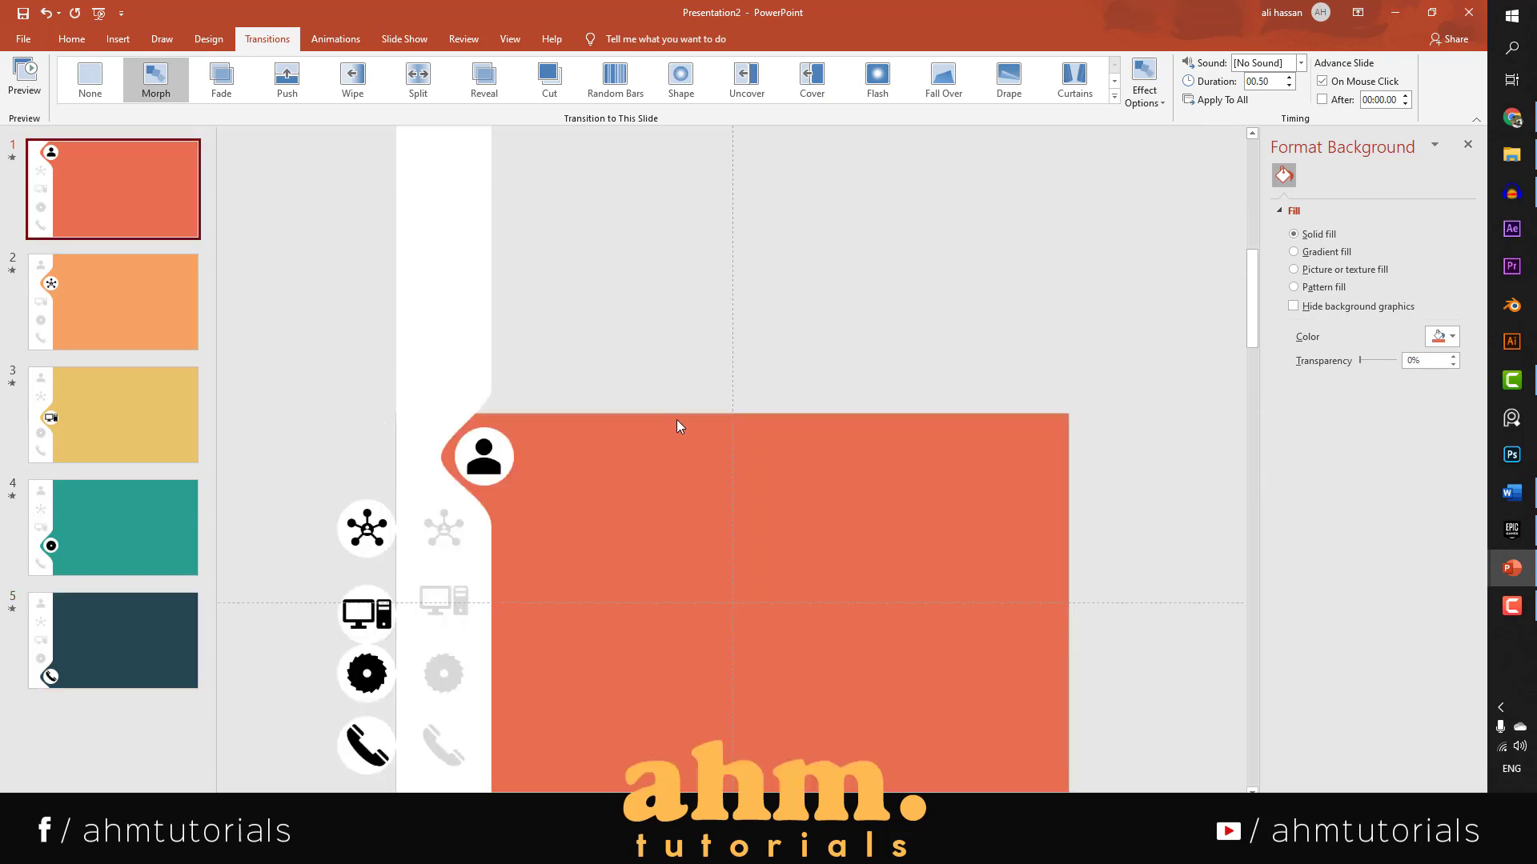
# Insert a text box reading "SLIDE 1" in the middle of slide 1's coral area.
pyautogui.moveTo(1253, 300); pyautogui.dragTo(1264, 355)
pyautogui.click(100, 228)
pyautogui.scroll(3, 80, 44)
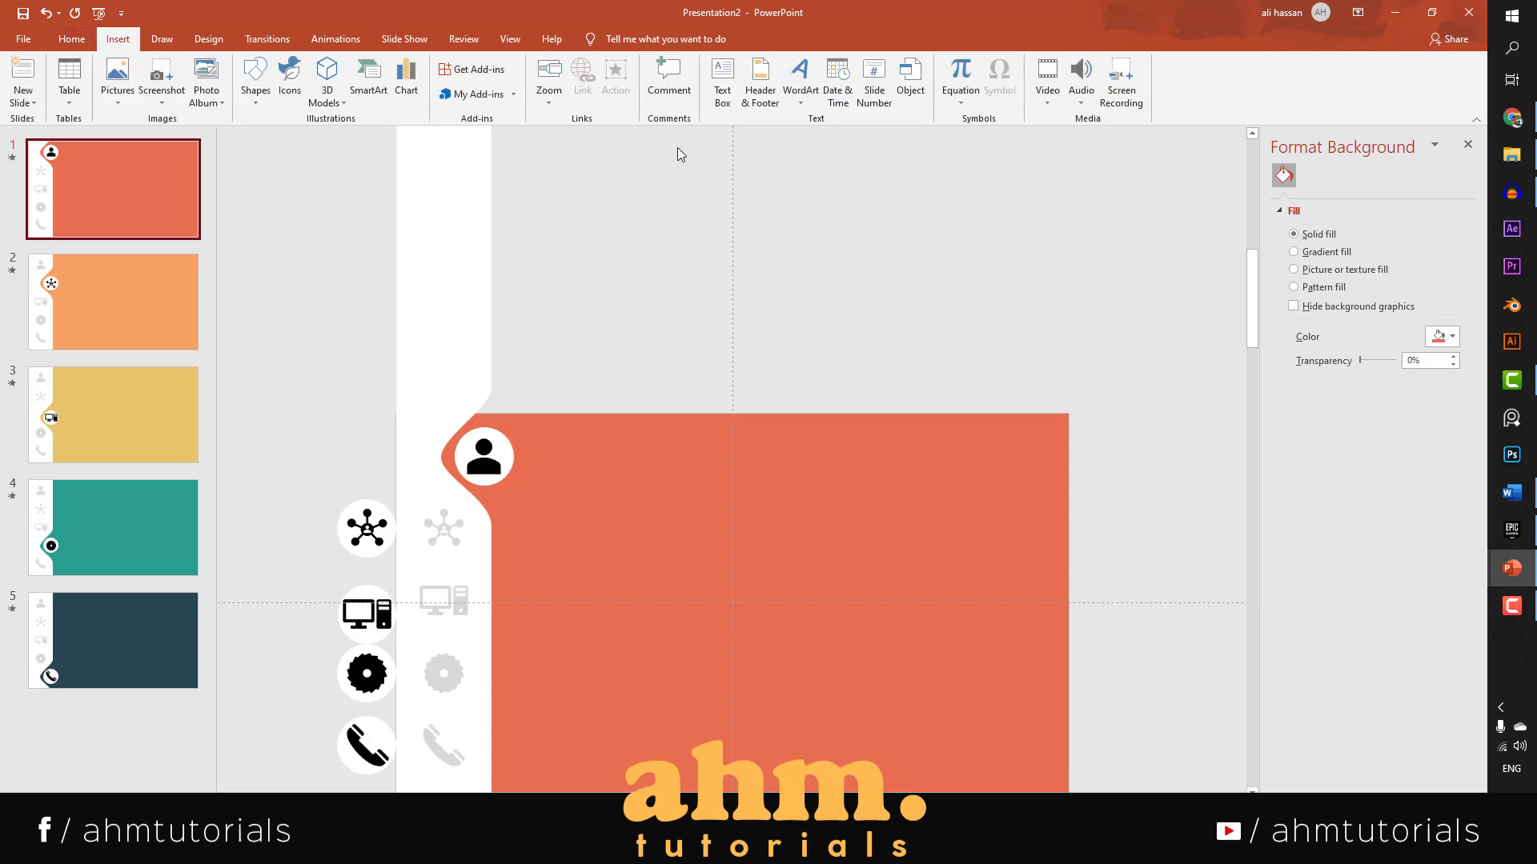
pyautogui.click(725, 88)
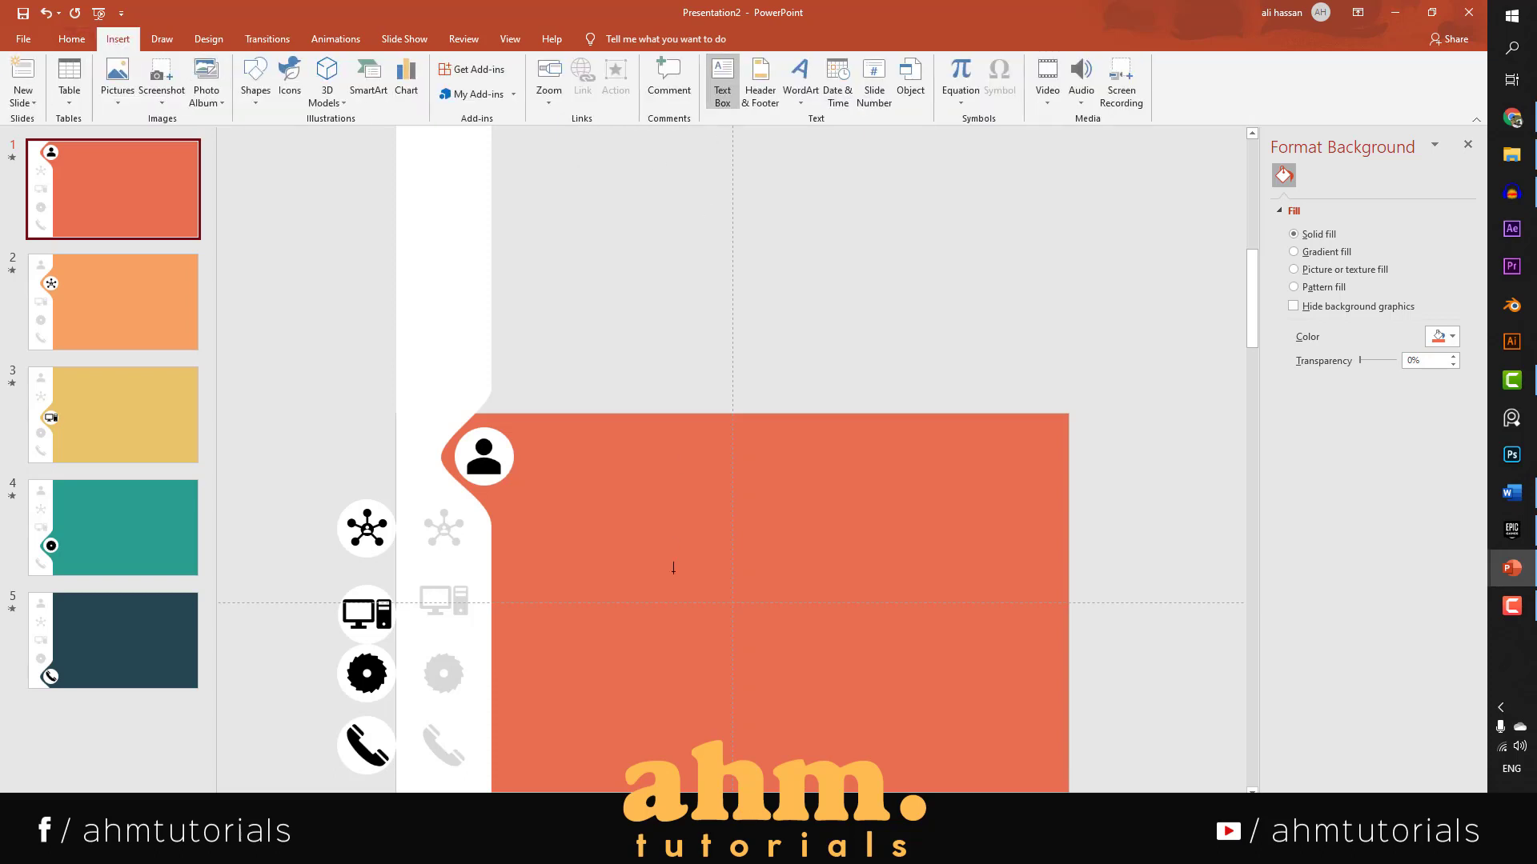
pyautogui.click(649, 586)
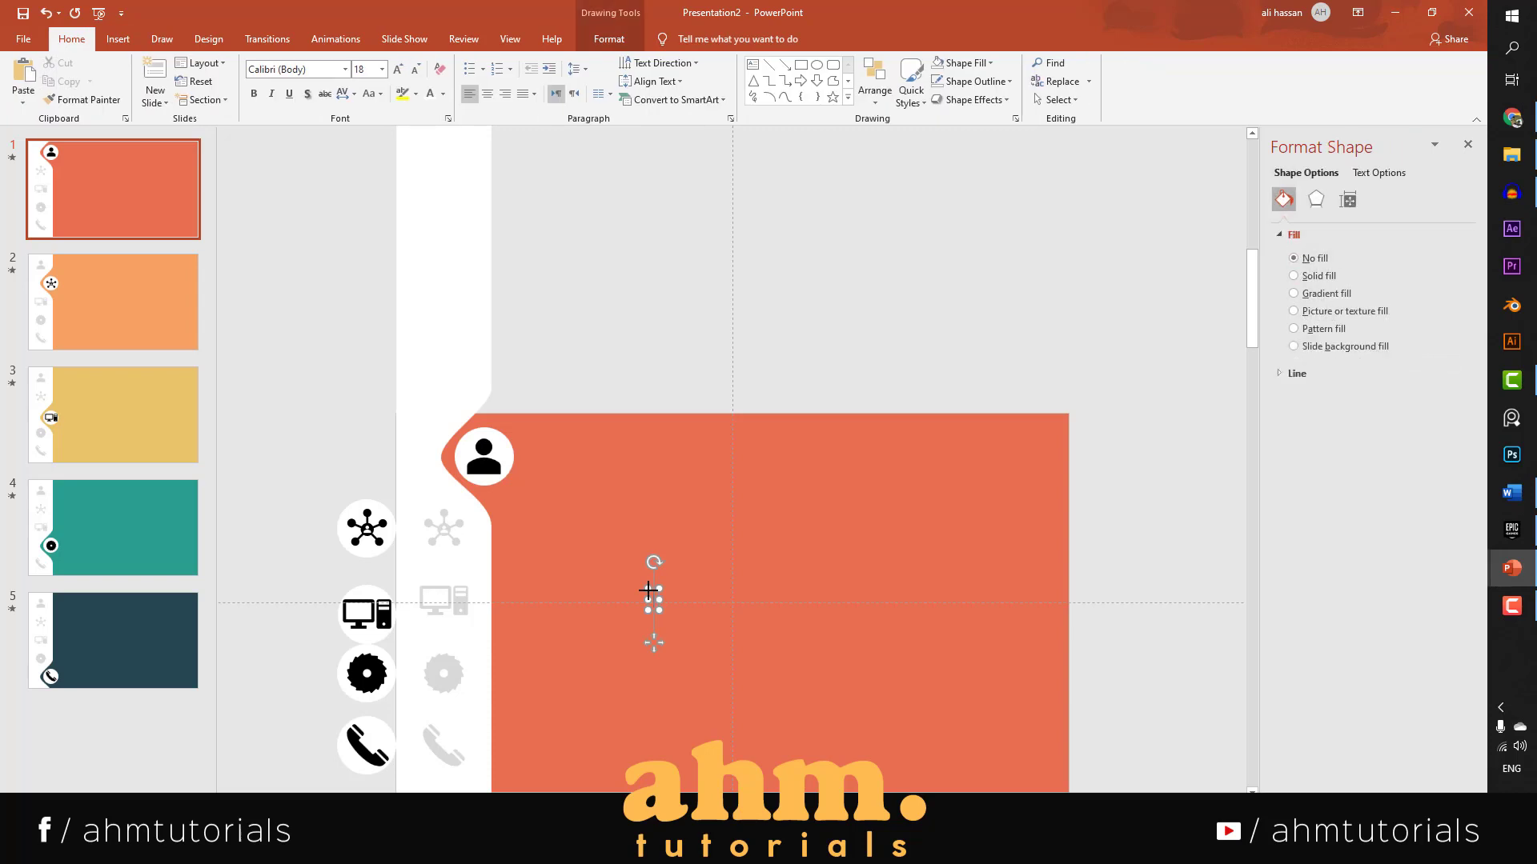
pyautogui.write('SLIDE1')
pyautogui.press('BackSpace')
pyautogui.write('1')
# Try setting the "SLIDE 1" text to size 80, and widen its text box to the right.
pyautogui.click(382, 68)
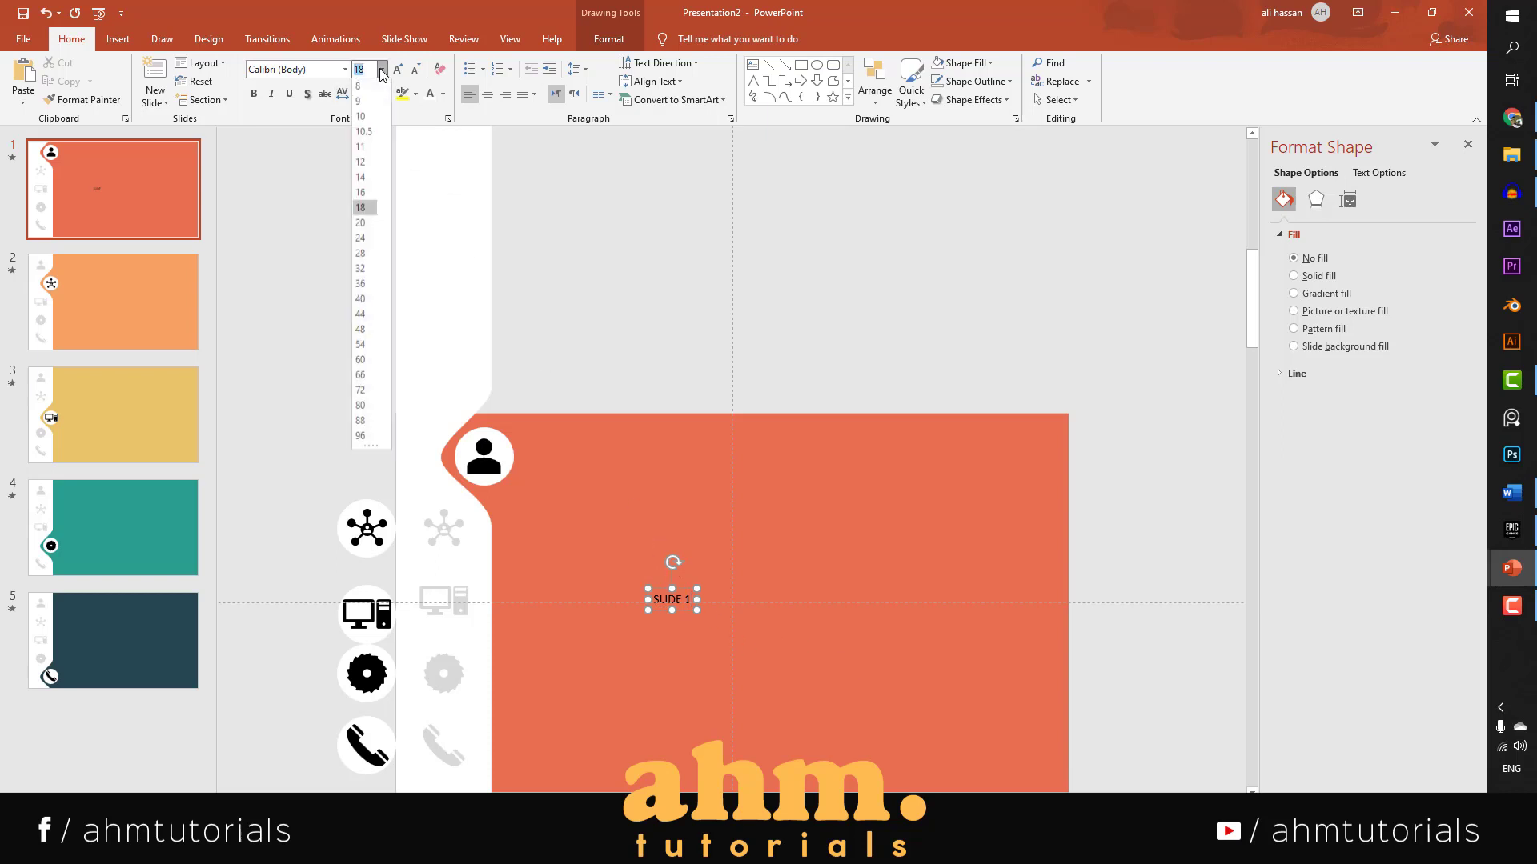
pyautogui.click(369, 406)
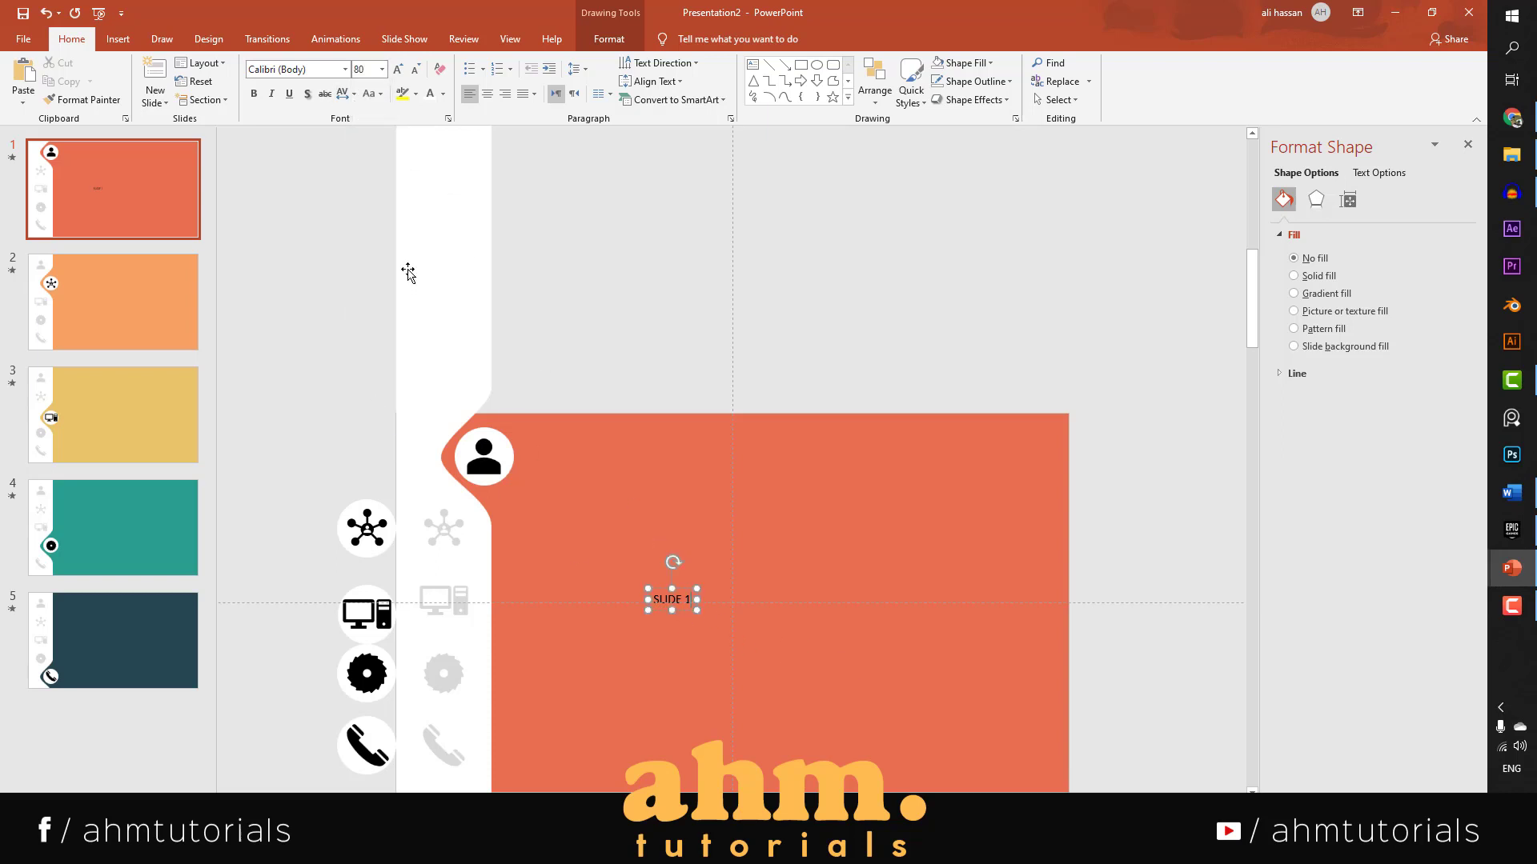
pyautogui.moveTo(698, 611); pyautogui.dragTo(927, 707)
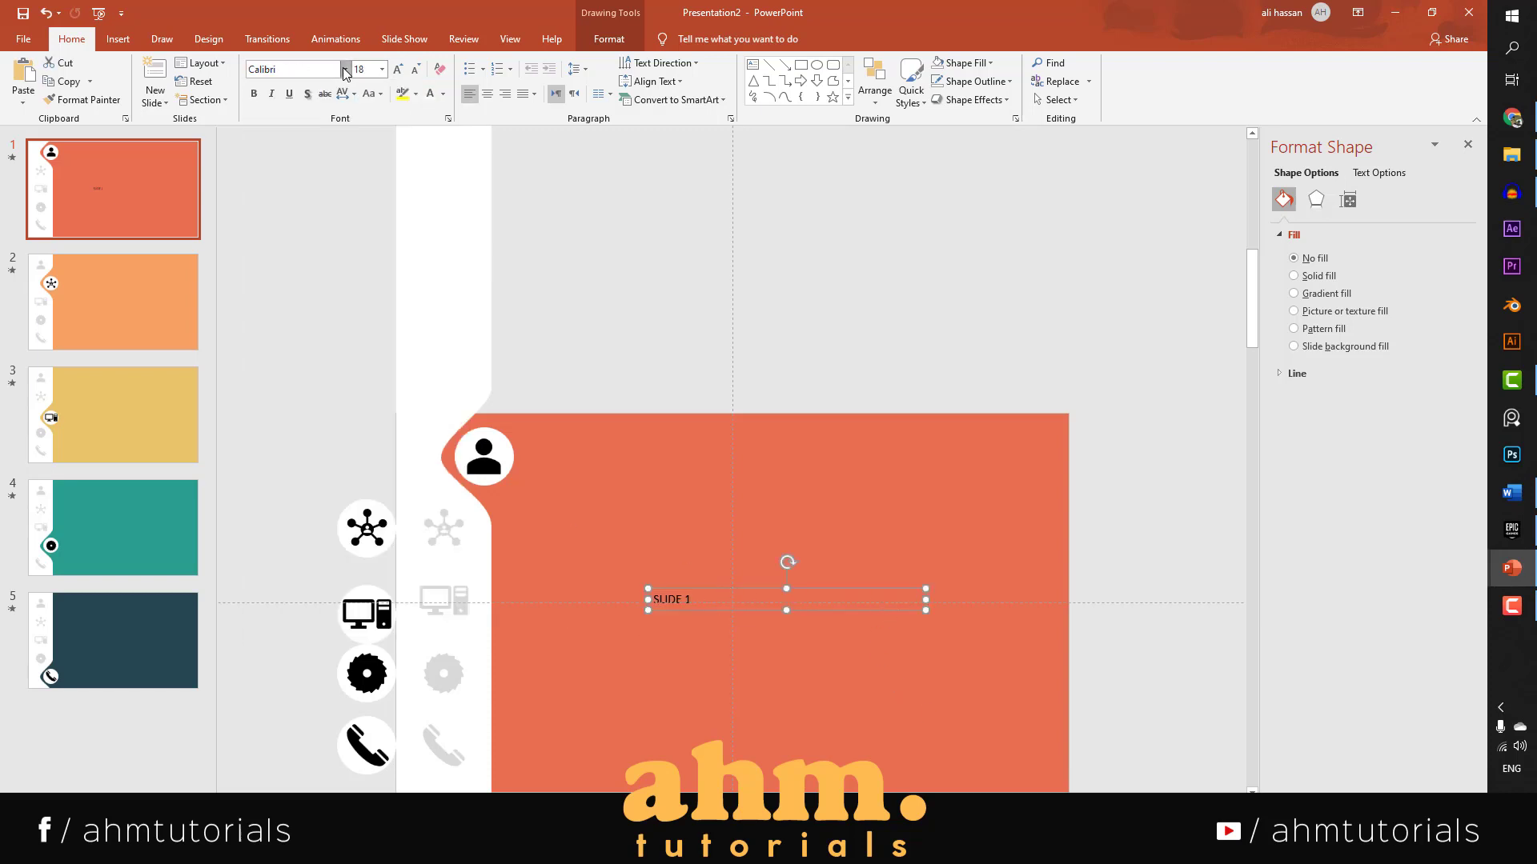
# Set the "SLIDE 1" text's font to AvenirNext LT Pro Bold and its size to 88.
pyautogui.click(345, 70)
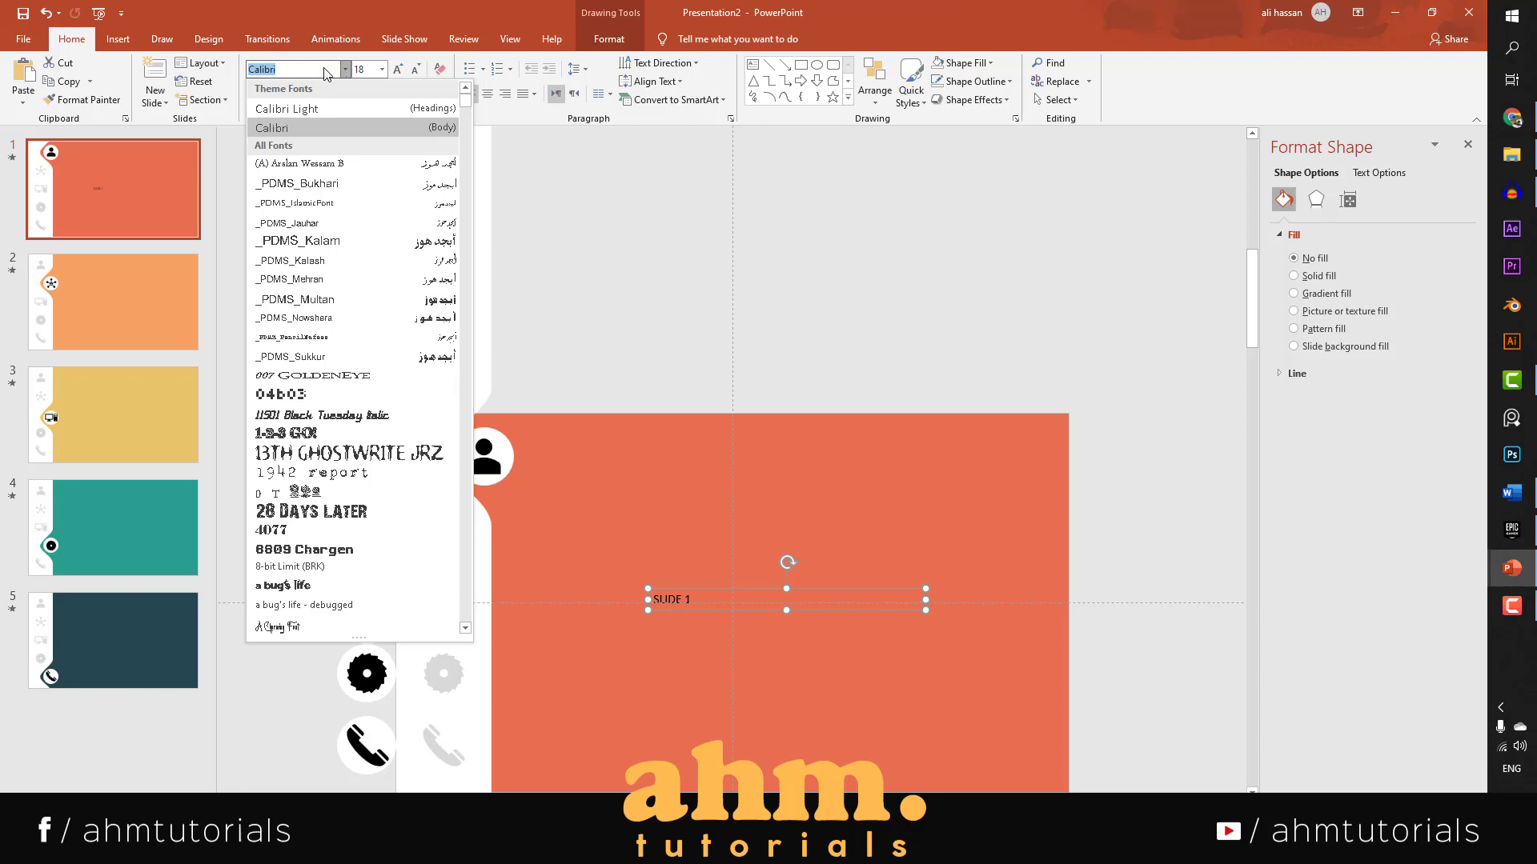
pyautogui.write('Aven')
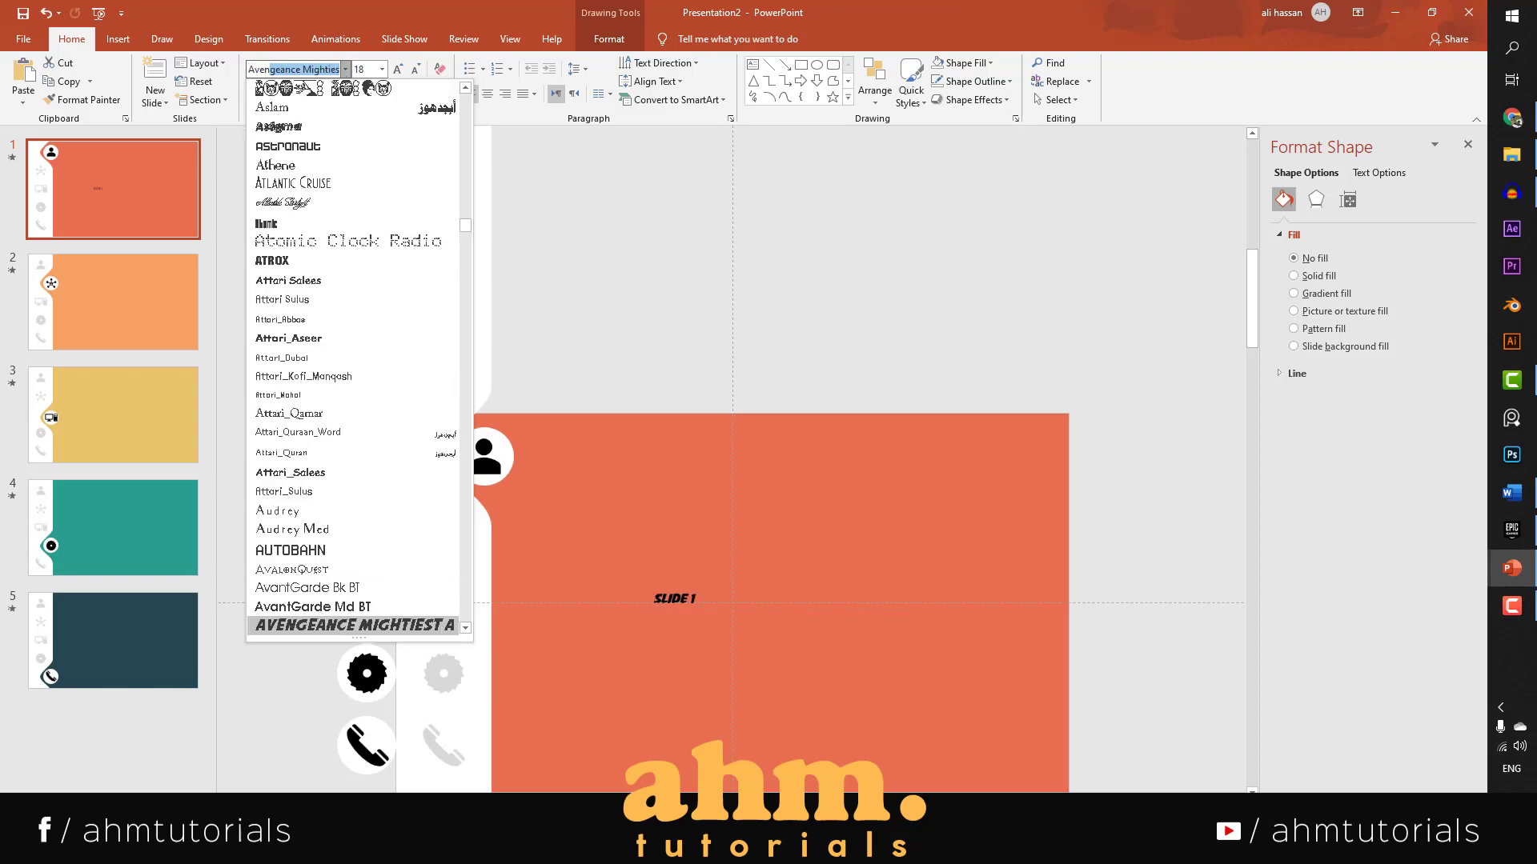
pyautogui.write('irNext LT Pro Bol')
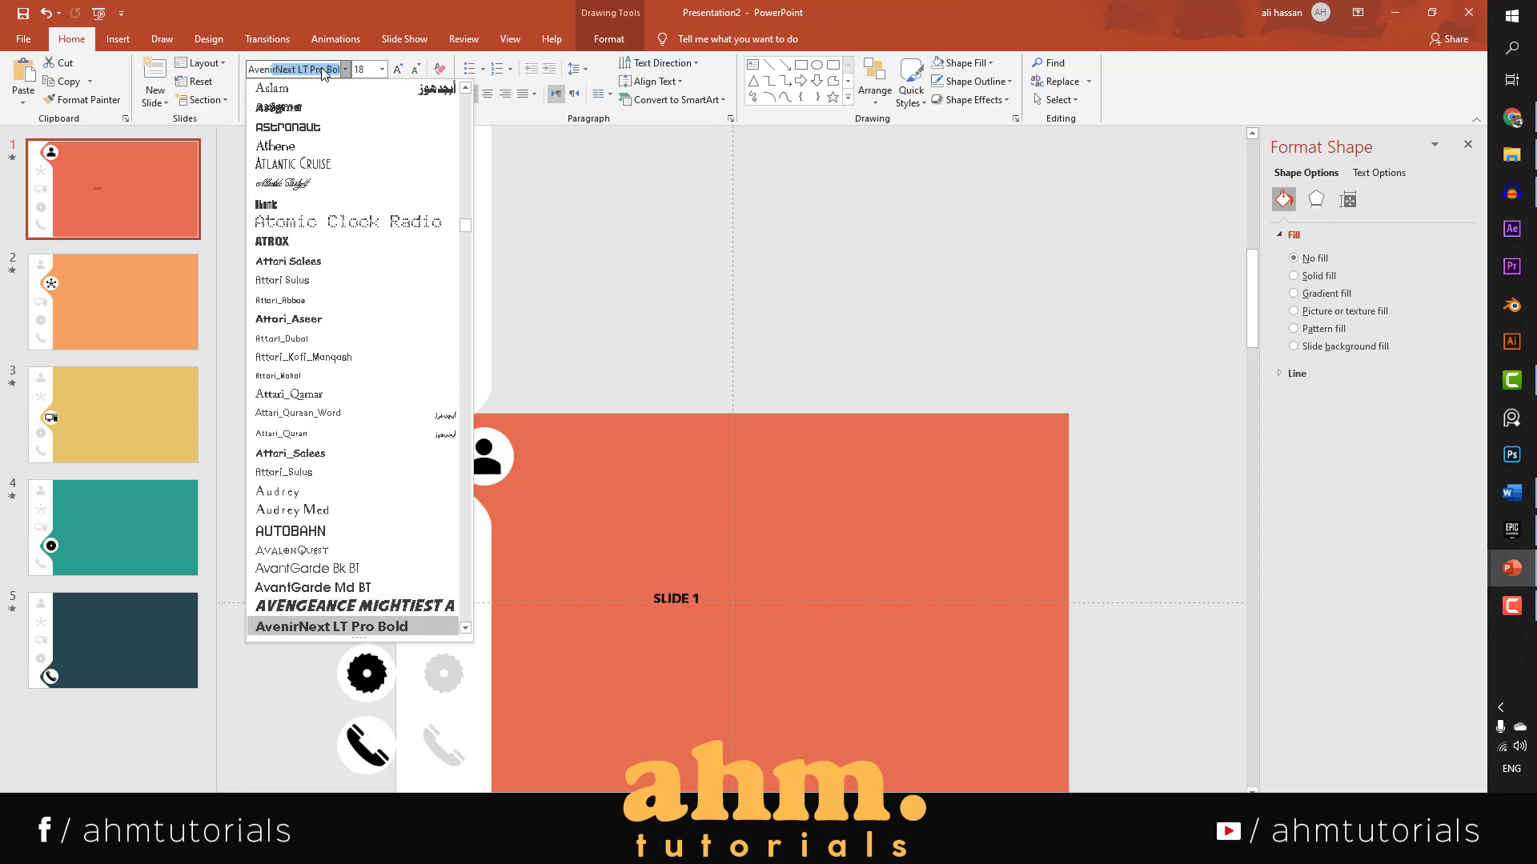
pyautogui.click(322, 68)
pyautogui.press('Return')
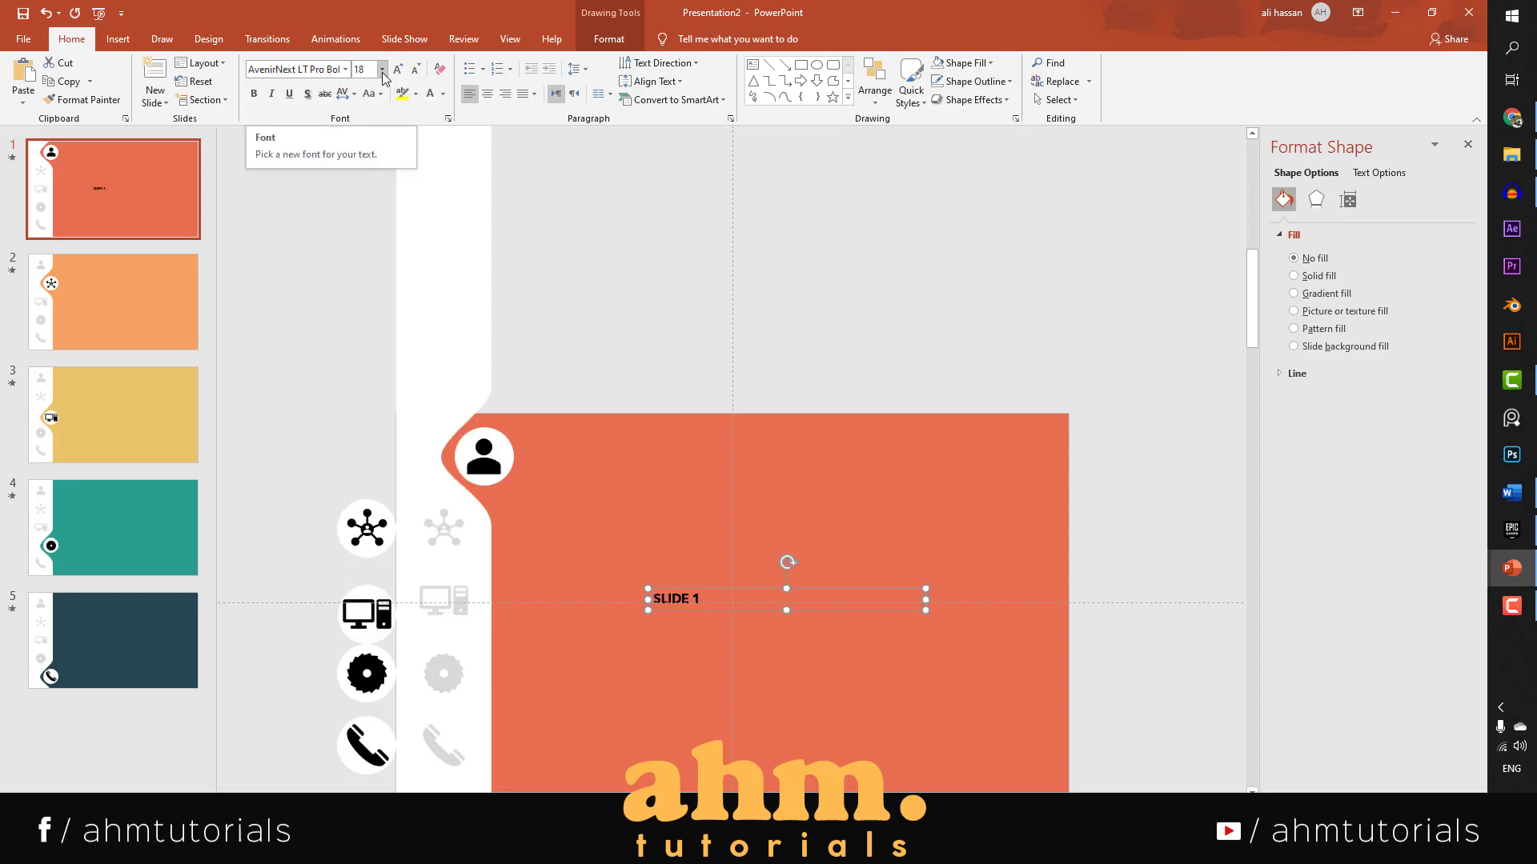
pyautogui.click(381, 69)
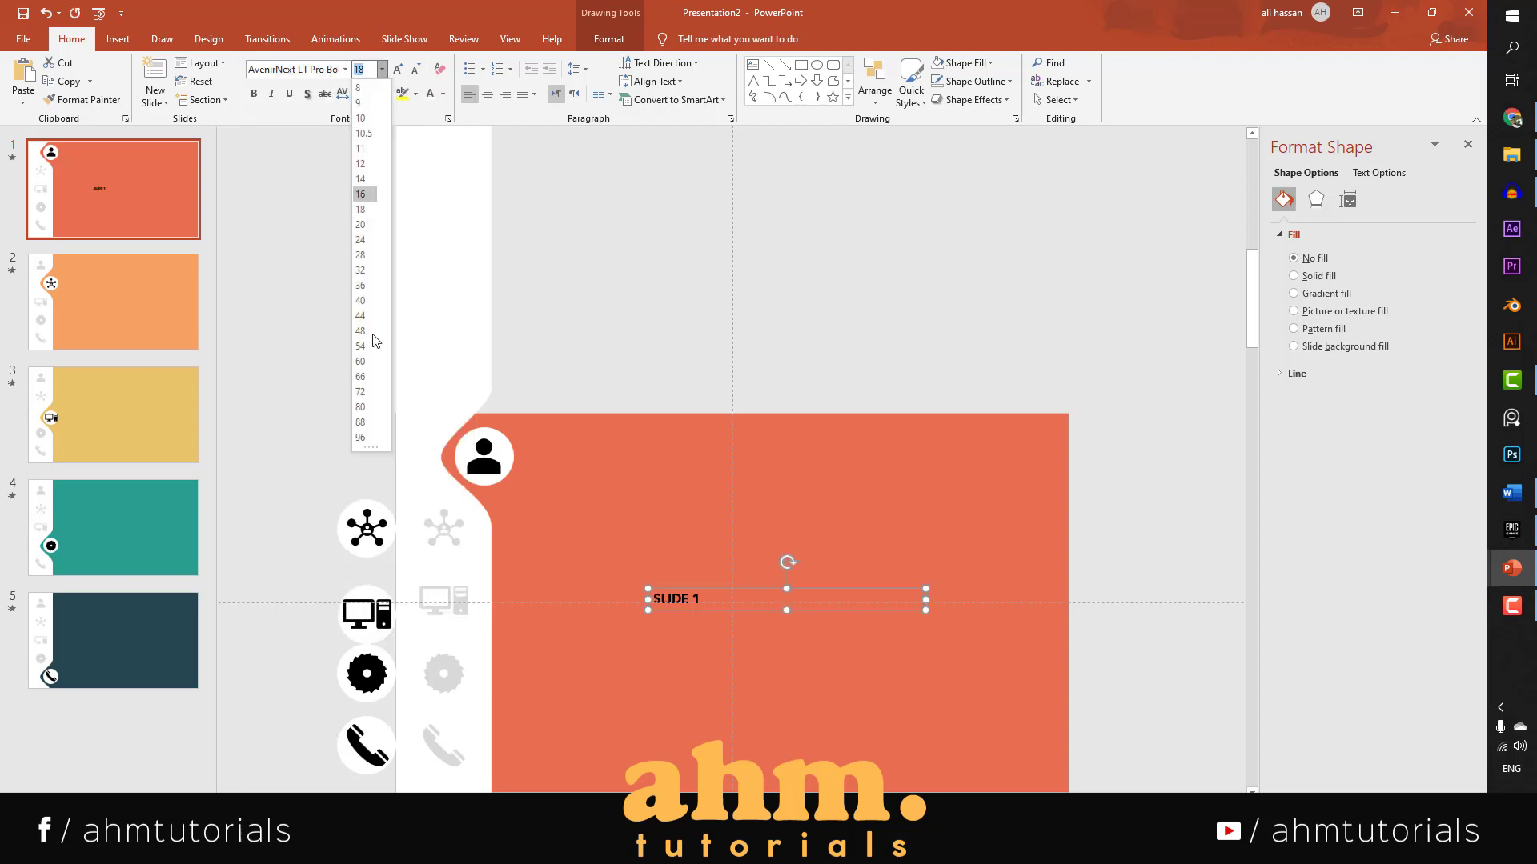
pyautogui.click(364, 422)
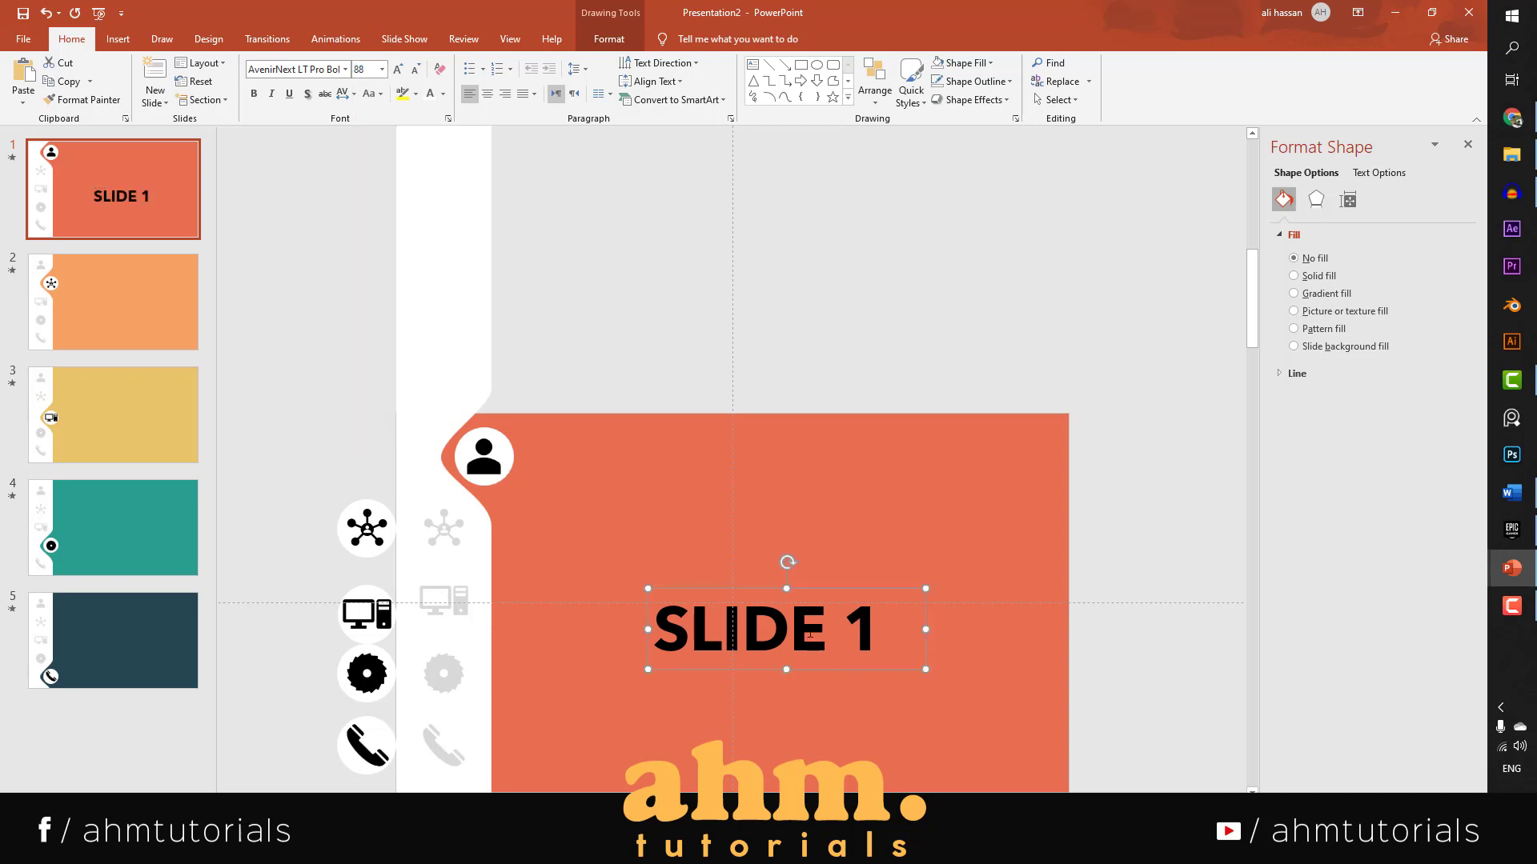
# Move the "SLIDE 1" title slightly up and to the left on the coral area, and colour its text white.
pyautogui.moveTo(835, 584); pyautogui.dragTo(806, 558)
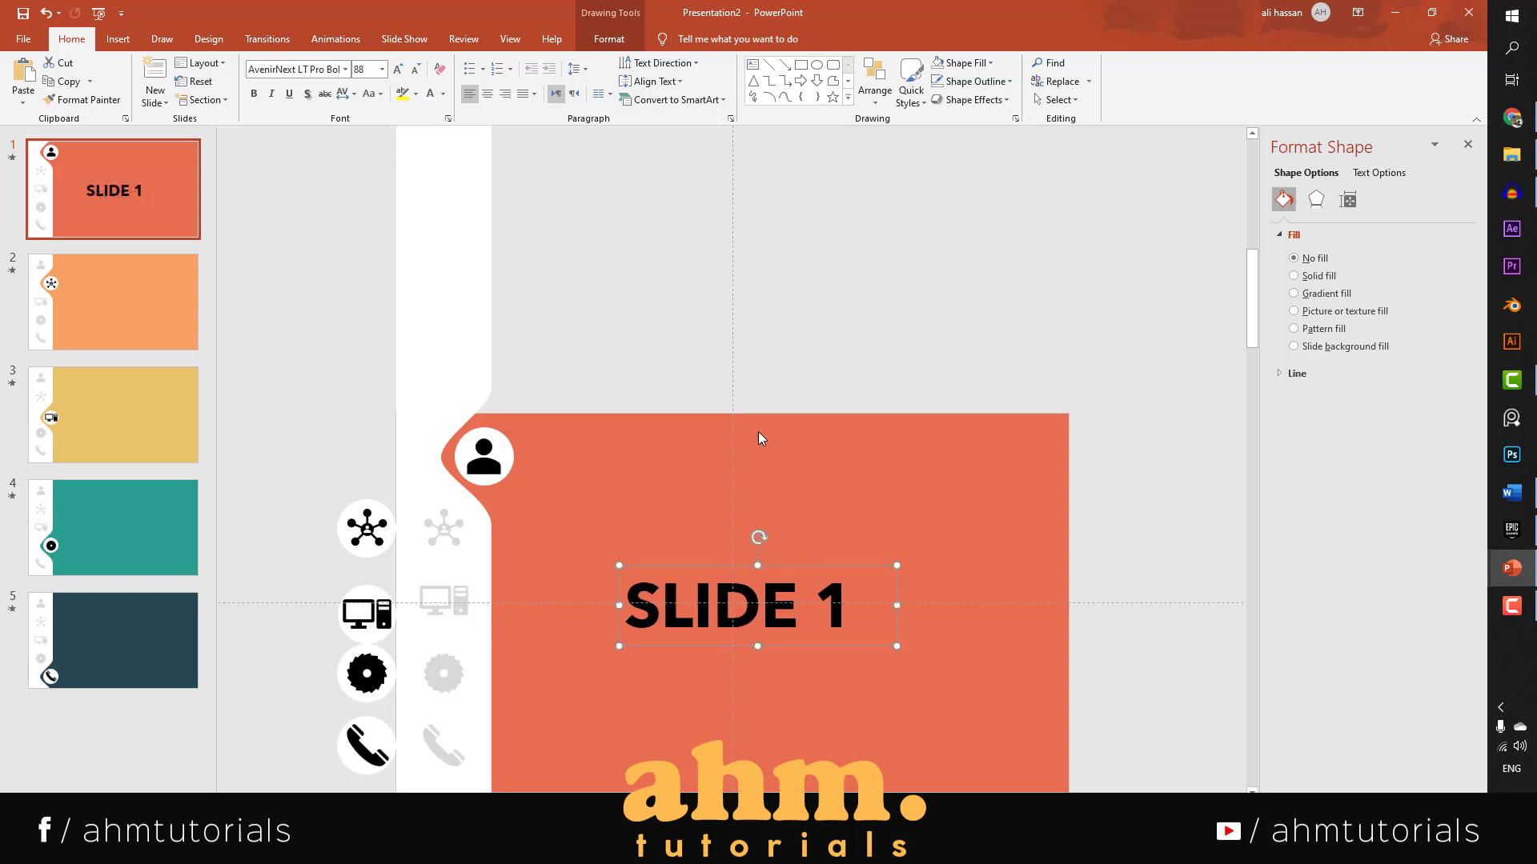
pyautogui.click(443, 94)
pyautogui.click(431, 124)
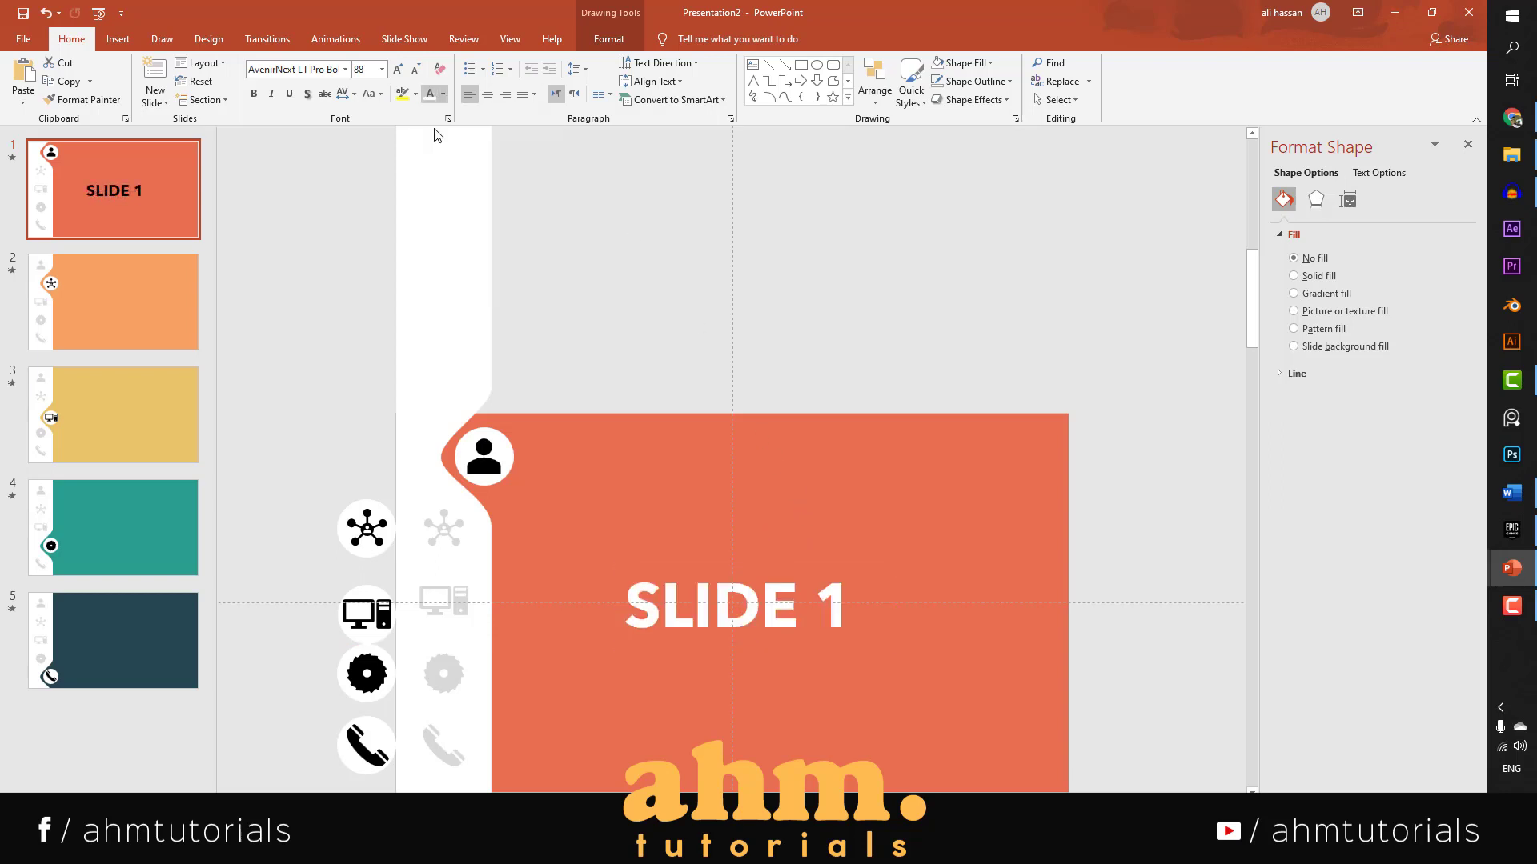